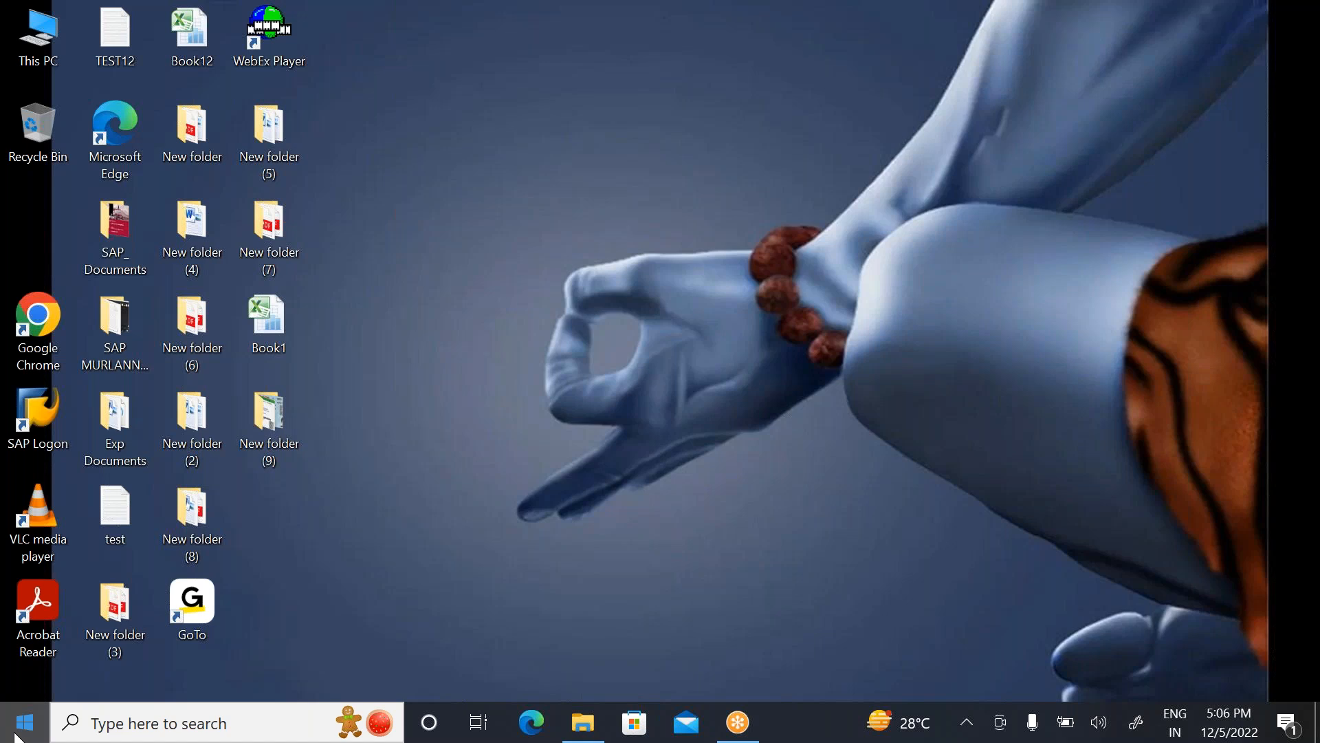
{"action": "left_click", "coordinate": [140, 723]}
{"action": "type", "text": "Stock"}
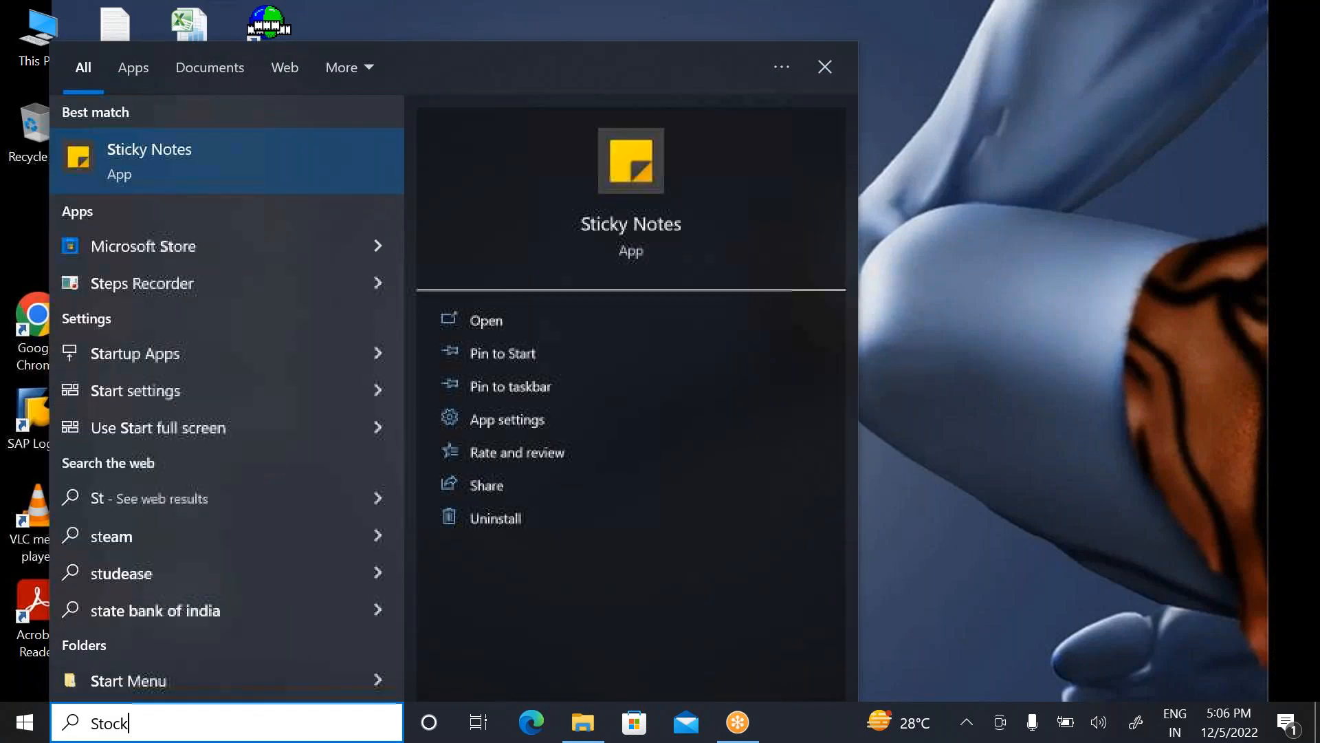
{"action": "type", "text": " Removal"}
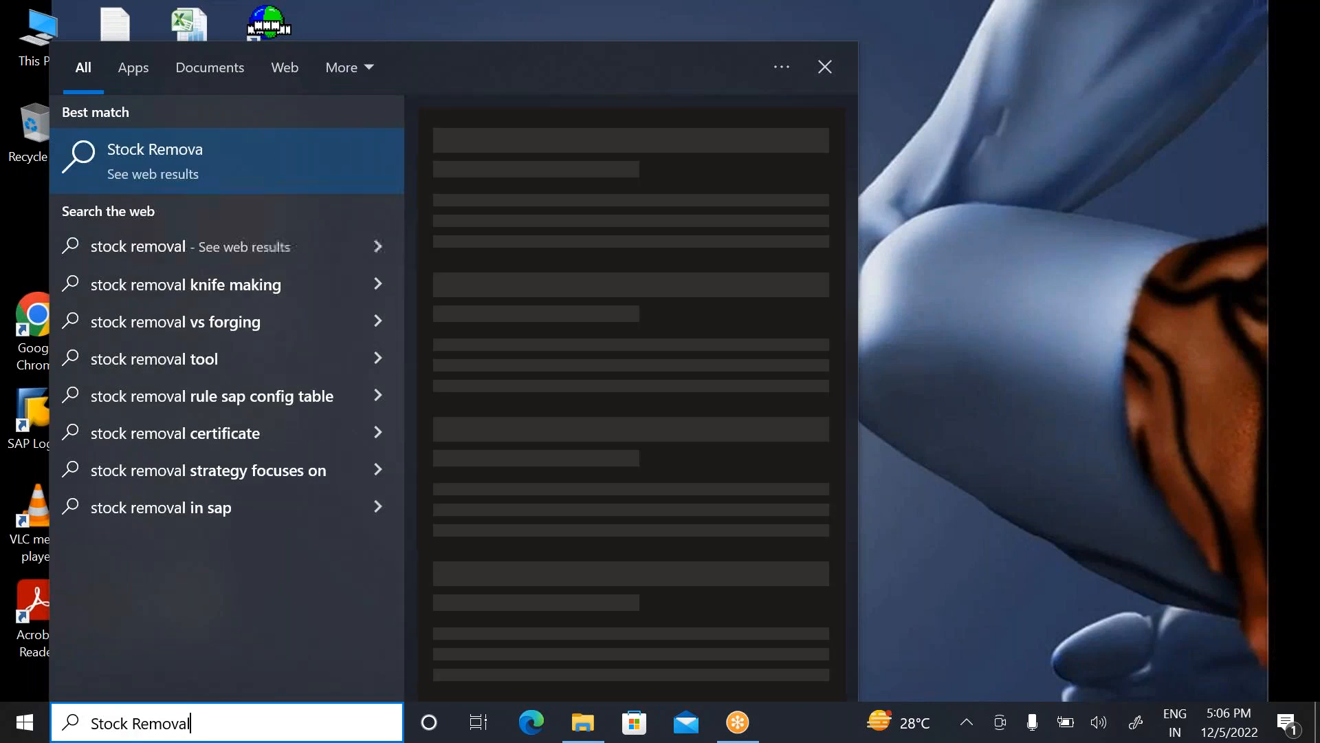
{"action": "key", "text": "BackSpace"}
{"action": "key", "text": "BackSpace"}
{"action": "key", "text": "BackSpace"}
{"action": "key", "text": "BackSpace"}
{"action": "key", "text": "BackSpace"}
{"action": "key", "text": "BackSpace"}
{"action": "key", "text": "BackSpace"}
{"action": "key", "text": "BackSpace"}
{"action": "key", "text": "BackSpace"}
{"action": "key", "text": "BackSpace"}
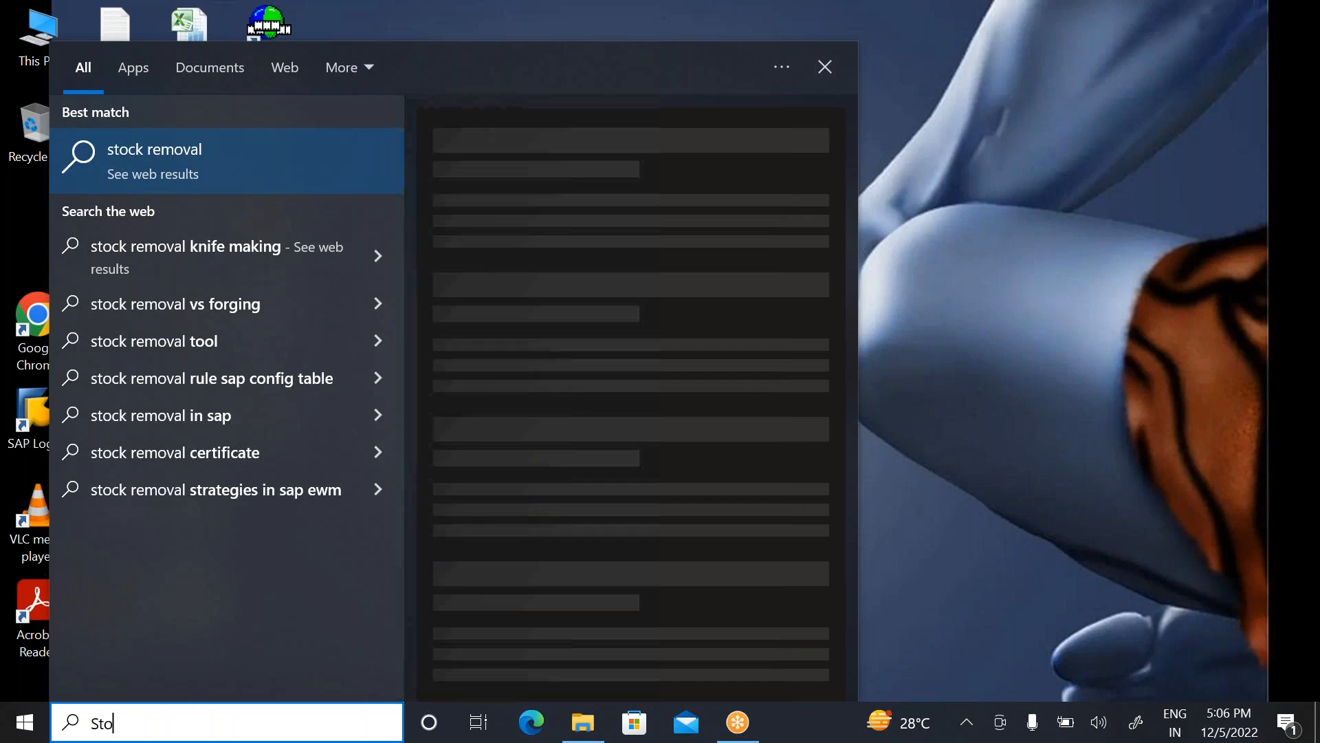
{"action": "key", "text": "BackSpace"}
{"action": "key", "text": "BackSpace"}
{"action": "key", "text": "BackSpace"}
Step: Find Notepad with the Windows search and open a new blank document
{"action": "type", "text": "Notepad"}
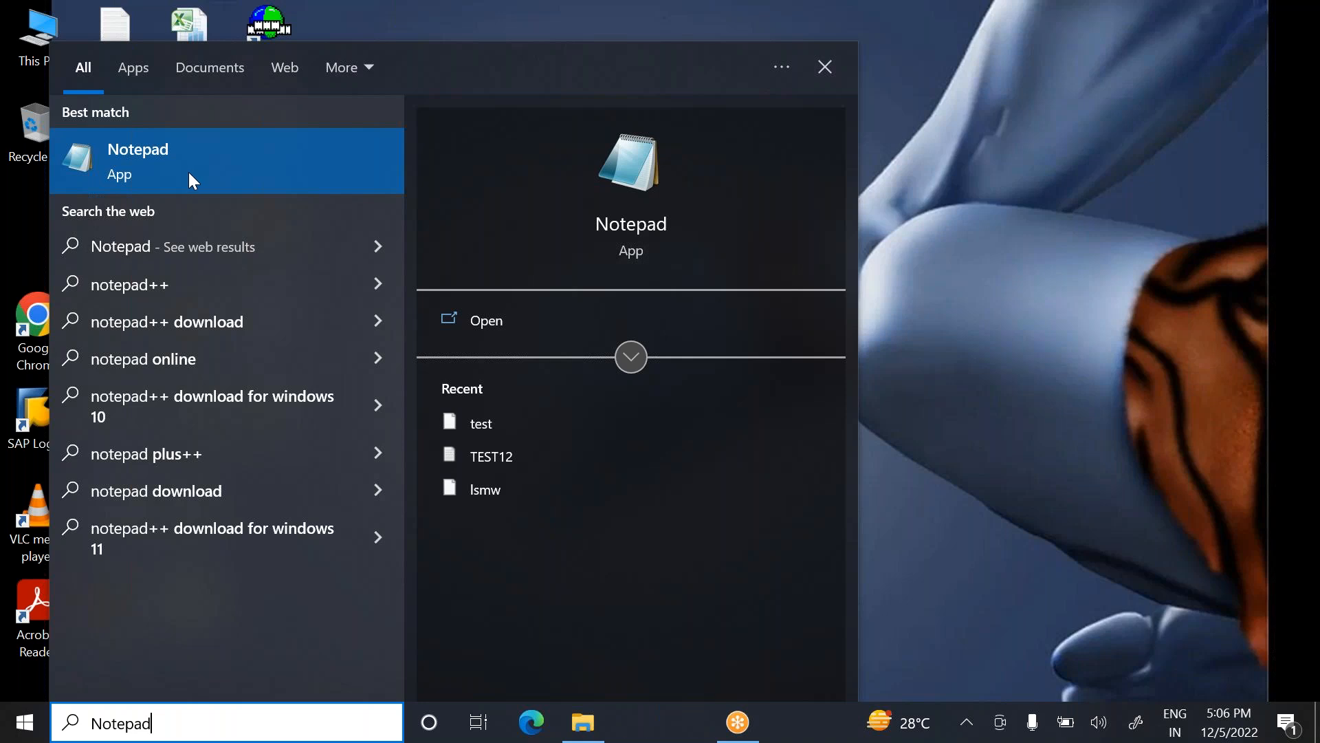
{"action": "left_click", "coordinate": [553, 321]}
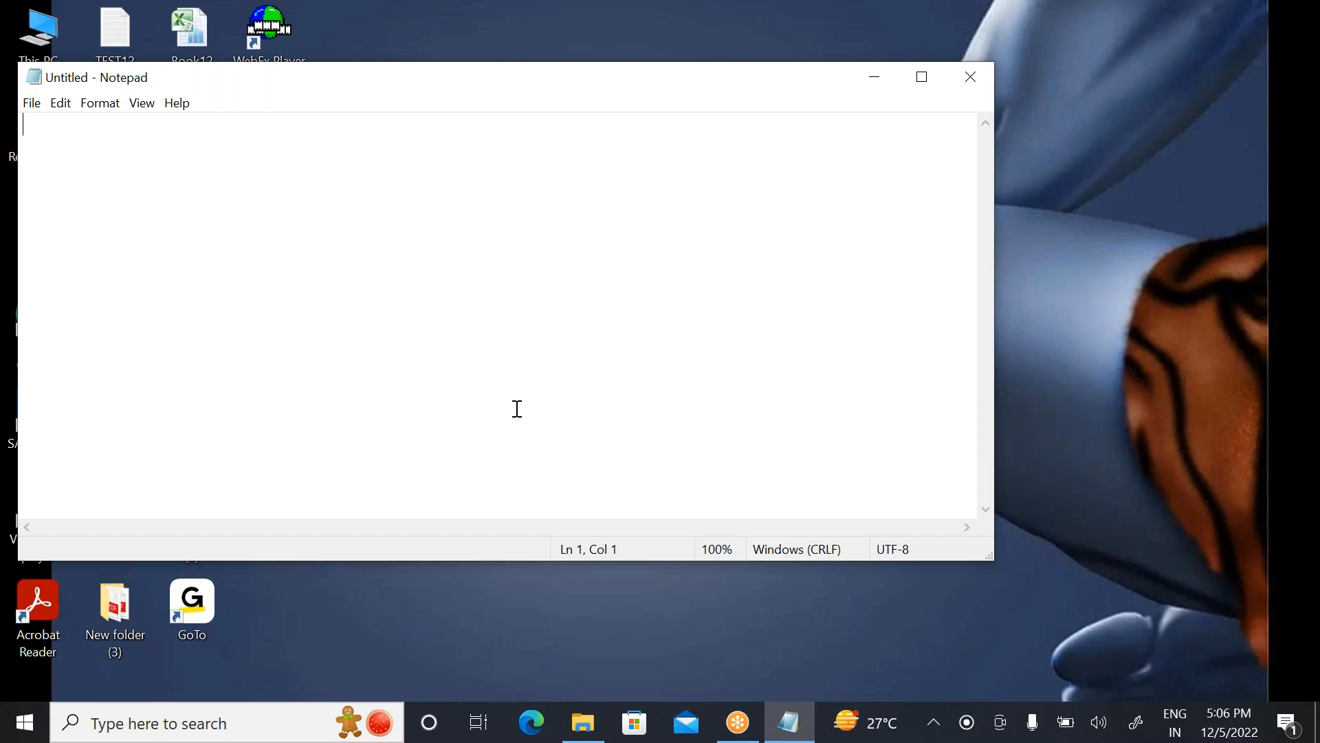
Step: Write the heading "Stock Removal :" on the second line of the note, with the Notepad window maximized
{"action": "key", "text": "Return"}
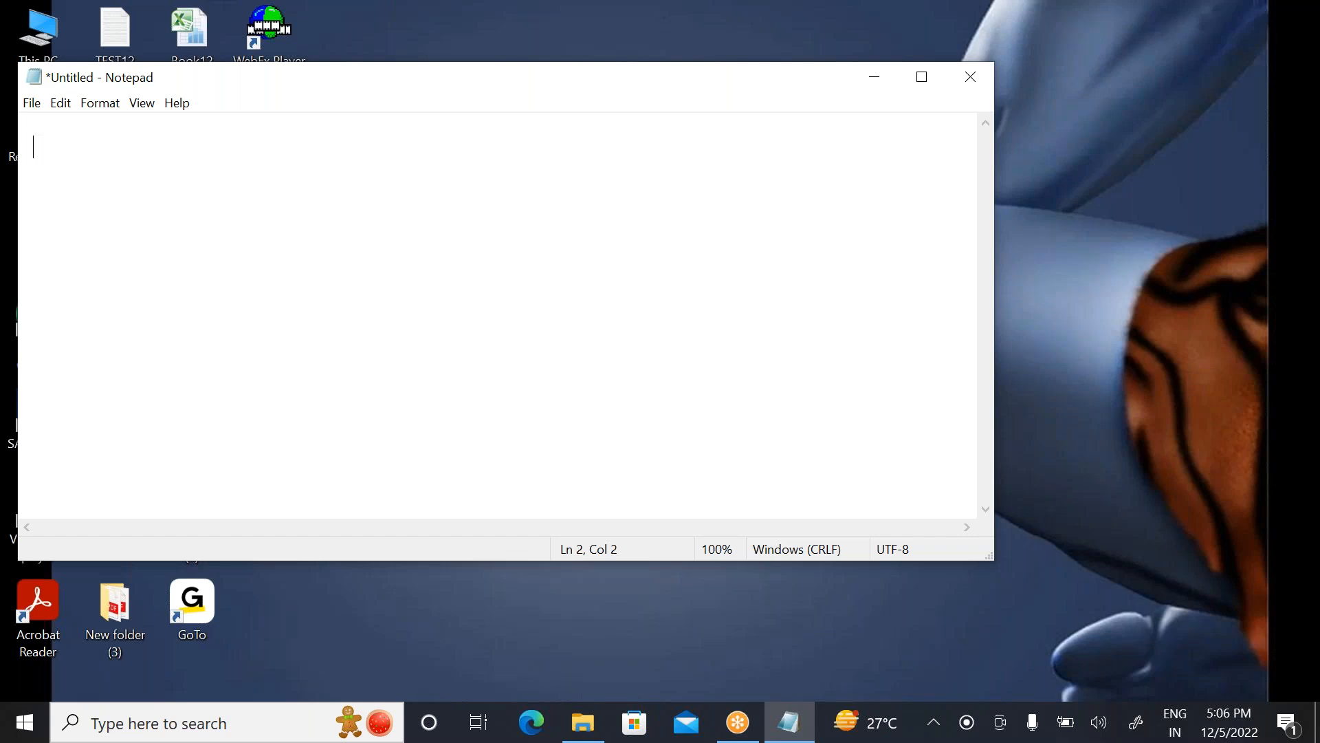
{"action": "type", "text": "Stock Removal"}
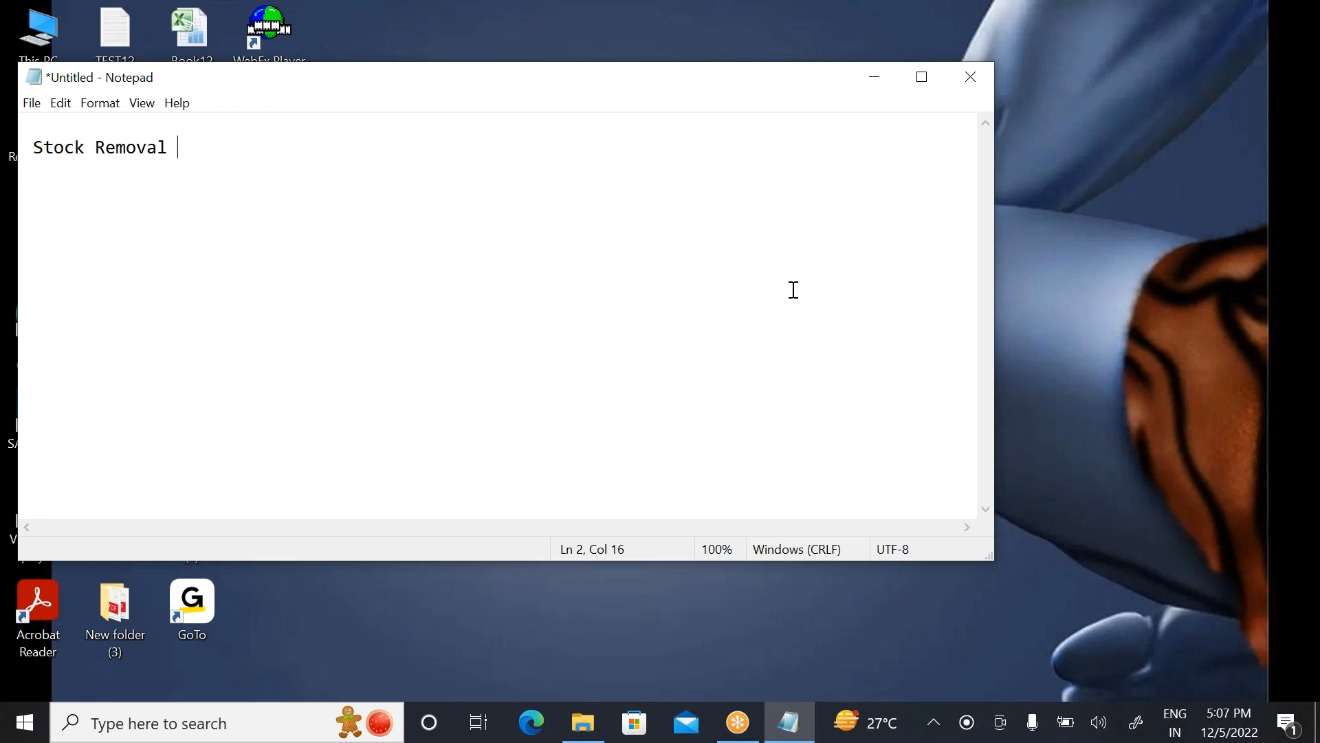
{"action": "left_click", "coordinate": [905, 79]}
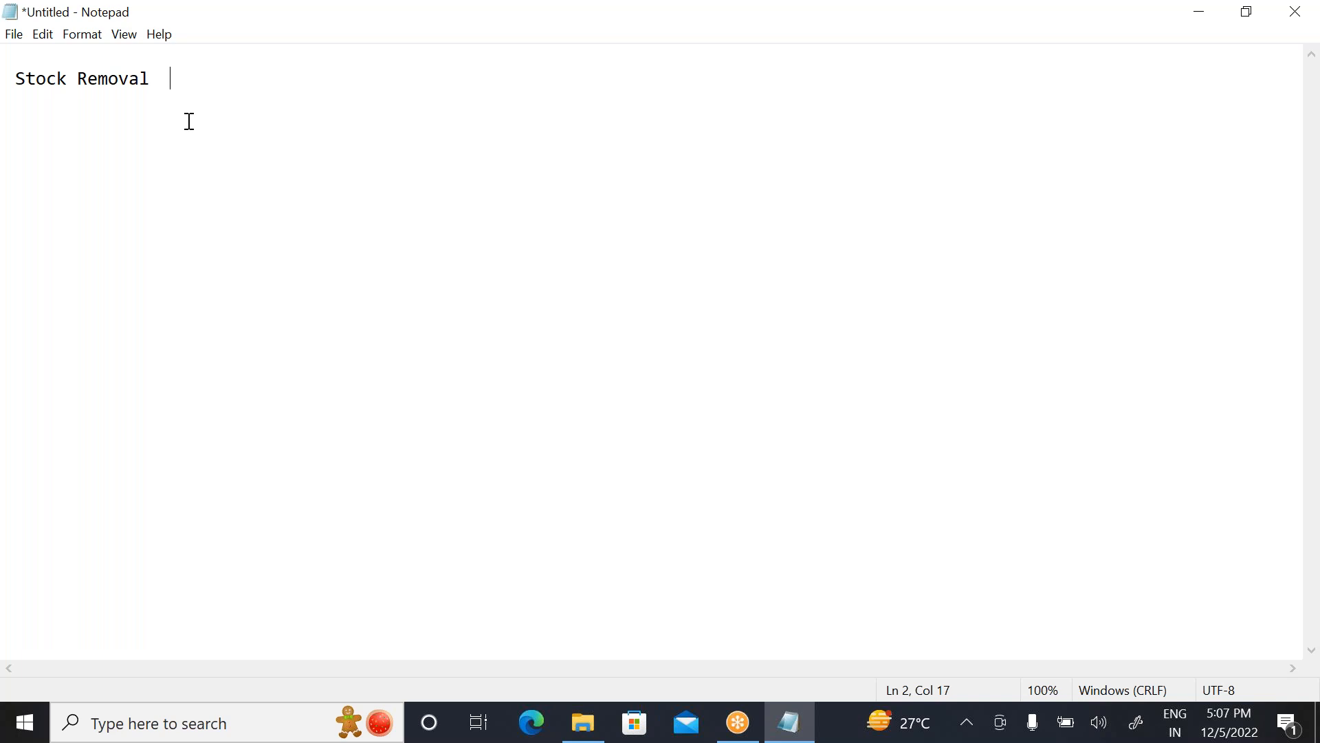
{"action": "type", "text": ":"}
{"action": "key", "text": "Return"}
{"action": "key", "text": "Return"}
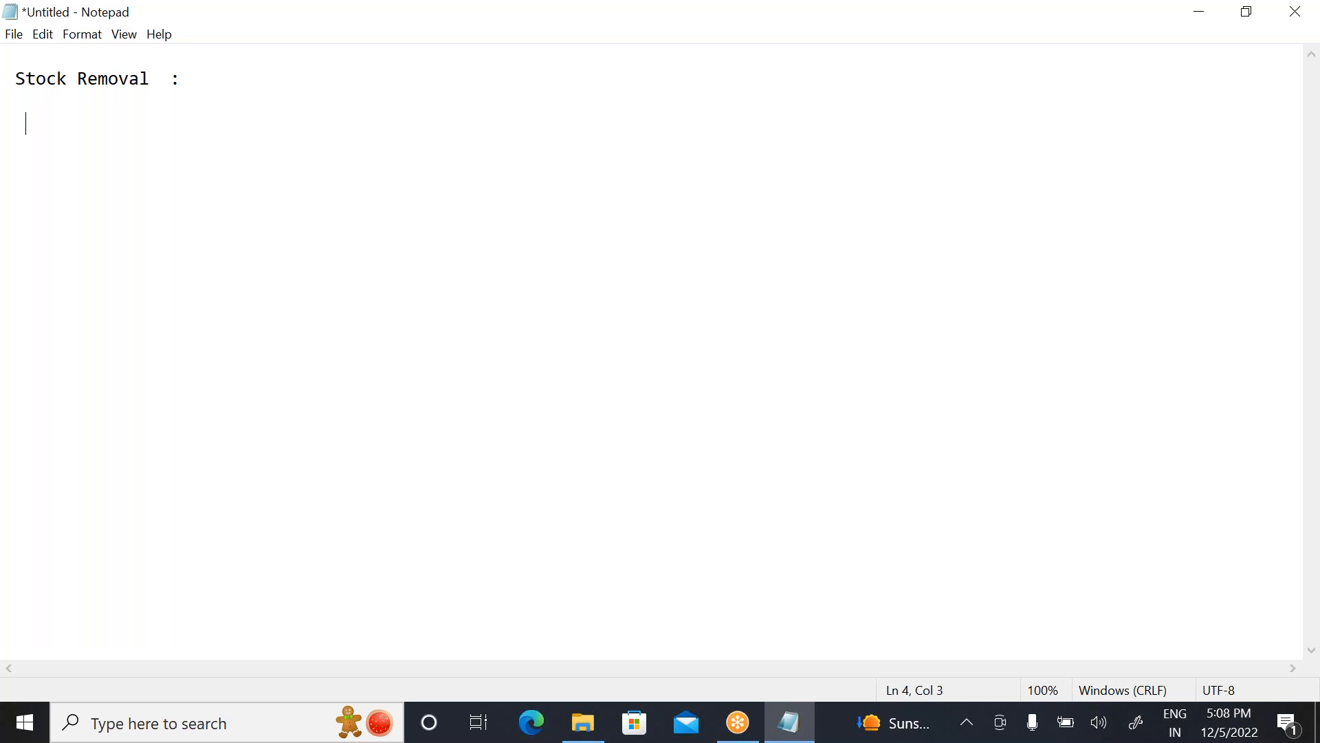
Step: Append "A" after the colon on the Stock Removal heading line
{"action": "left_click", "coordinate": [197, 79]}
{"action": "type", "text": "A"}
{"action": "key", "text": "Return"}
Step: List LIFO, FICO and St FIFO on separate lines below the heading
{"action": "key", "text": "Return"}
{"action": "key", "text": "BackSpace"}
{"action": "type", "text": "LIFO"}
{"action": "key", "text": "Return"}
{"action": "type", "text": "FICO"}
{"action": "key", "text": "Return"}
{"action": "key", "text": "Return"}
{"action": "key", "text": "BackSpace"}
{"action": "key", "text": "BackSpace"}
{"action": "type", "text": "St F"}
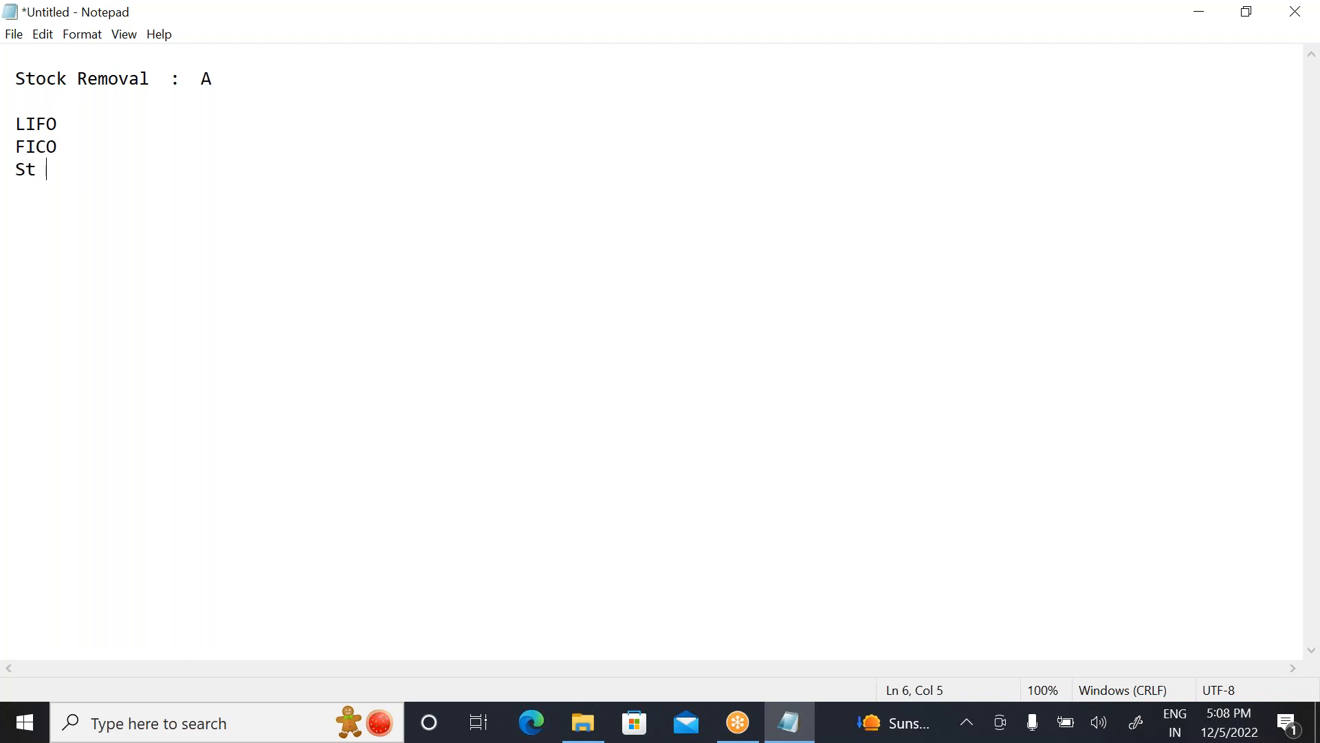
{"action": "type", "text": "IFO"}
{"action": "key", "text": "Return"}
{"action": "key", "text": "Return"}
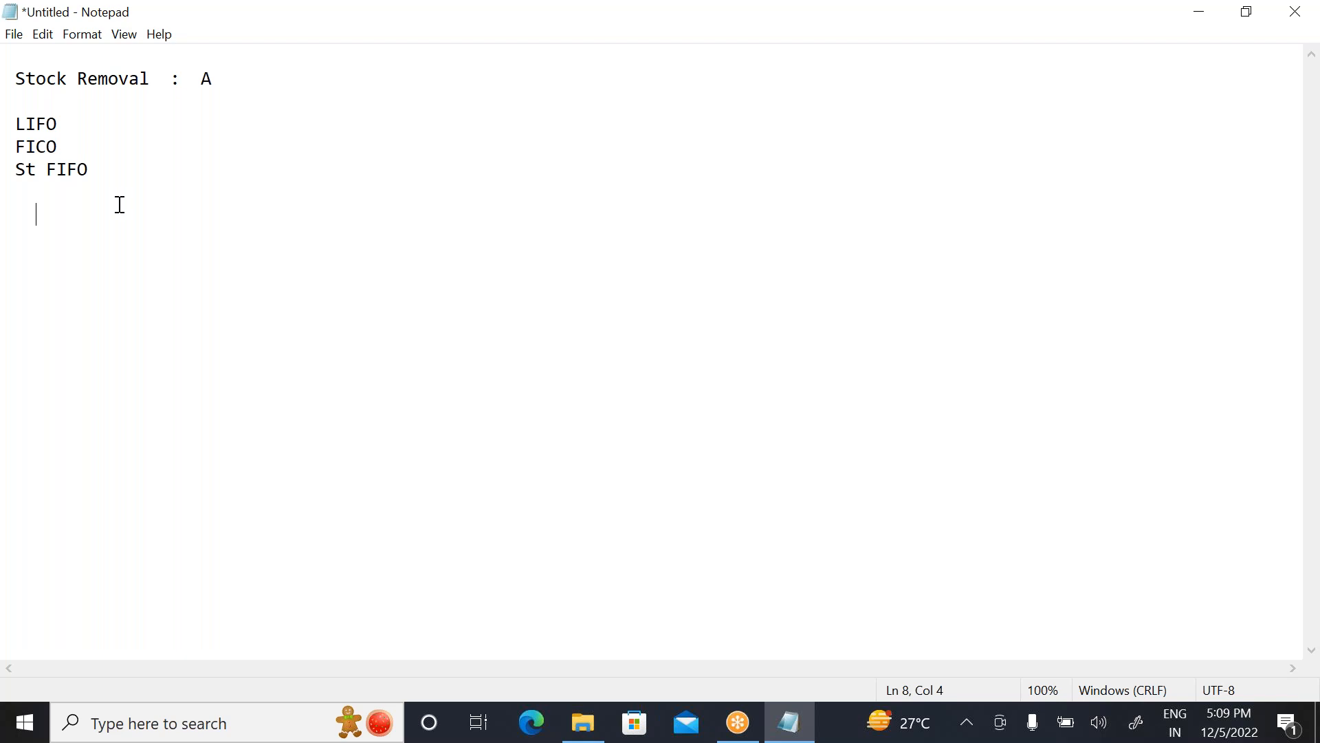
Step: Delete the LIFO and St FIFO entries from the list in the note
{"action": "left_click_drag", "start_coordinate": [19, 172], "coordinate": [123, 171]}
{"action": "left_click_drag", "start_coordinate": [15, 120], "coordinate": [120, 121]}
{"action": "key", "text": "BackSpace"}
{"action": "left_click", "coordinate": [18, 171]}
{"action": "left_click_drag", "start_coordinate": [18, 171], "coordinate": [91, 171]}
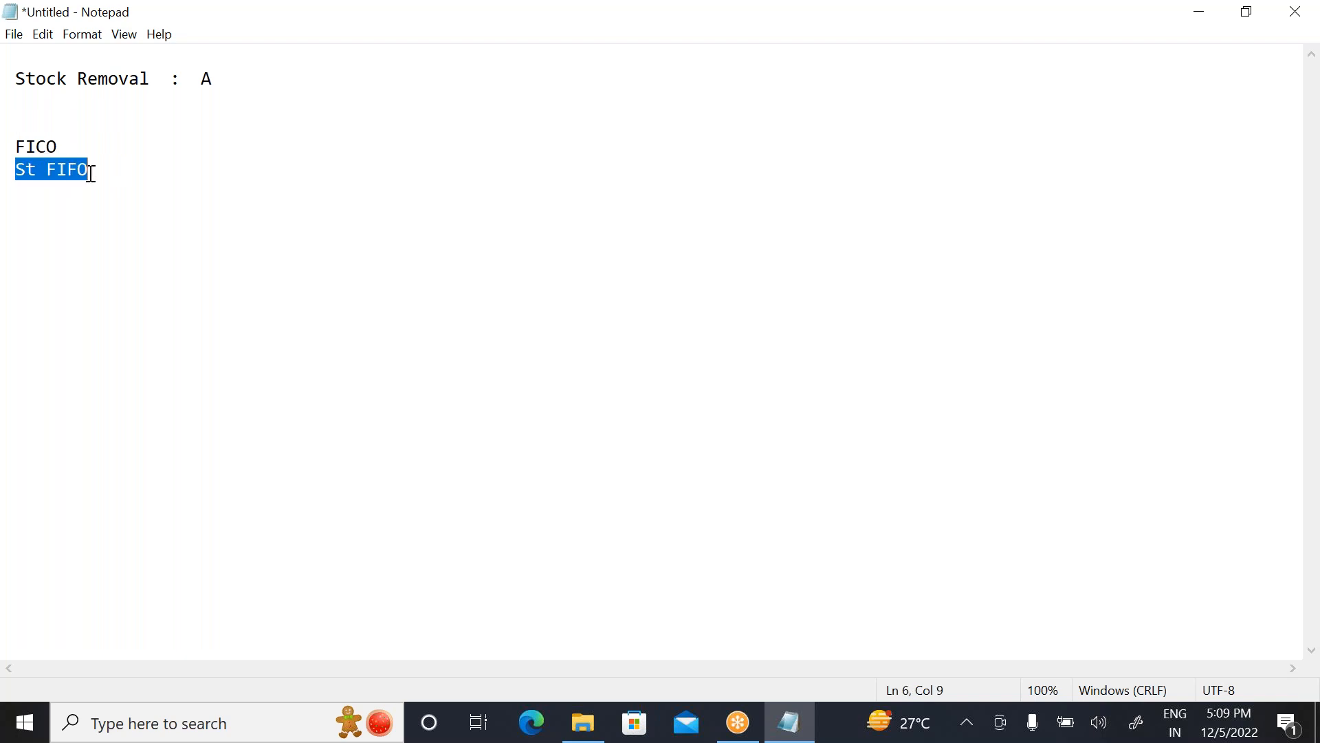
{"action": "key", "text": "BackSpace"}
Step: Change the remaining FICO entry to "FIFO :"
{"action": "left_click", "coordinate": [70, 151]}
{"action": "key", "text": "BackSpace"}
{"action": "key", "text": "BackSpace"}
{"action": "key", "text": "BackSpace"}
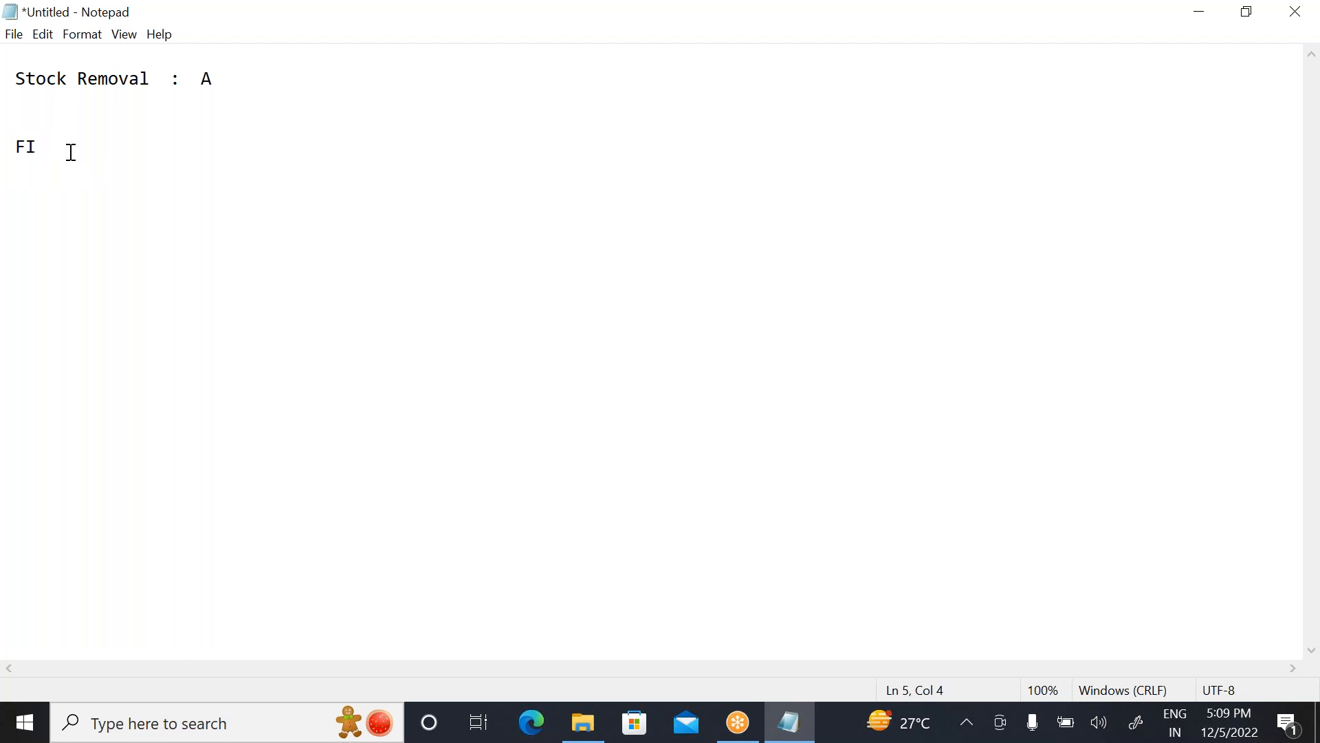
{"action": "type", "text": "FO :"}
Step: Minimize the note, start SAP Logon and open the ECC - BRUHAS connection
{"action": "left_click", "coordinate": [1200, 12]}
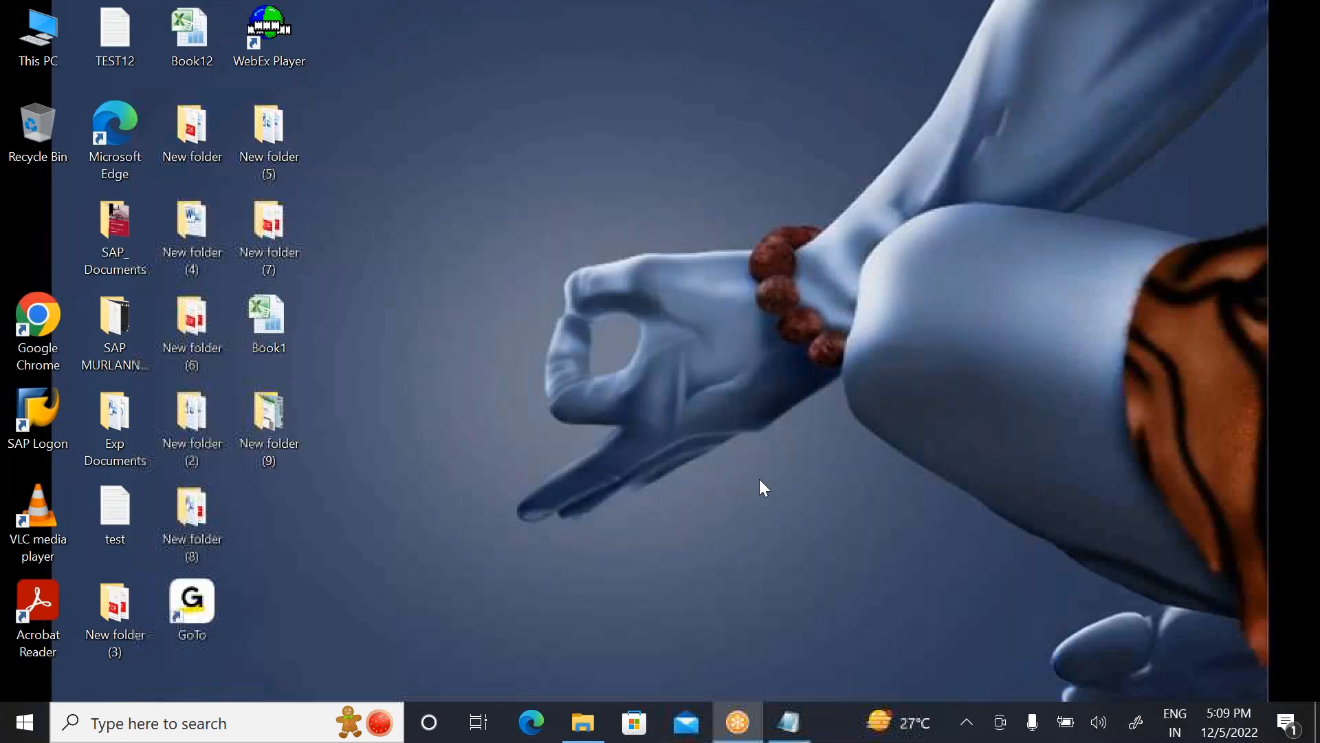
{"action": "double_click", "coordinate": [43, 418]}
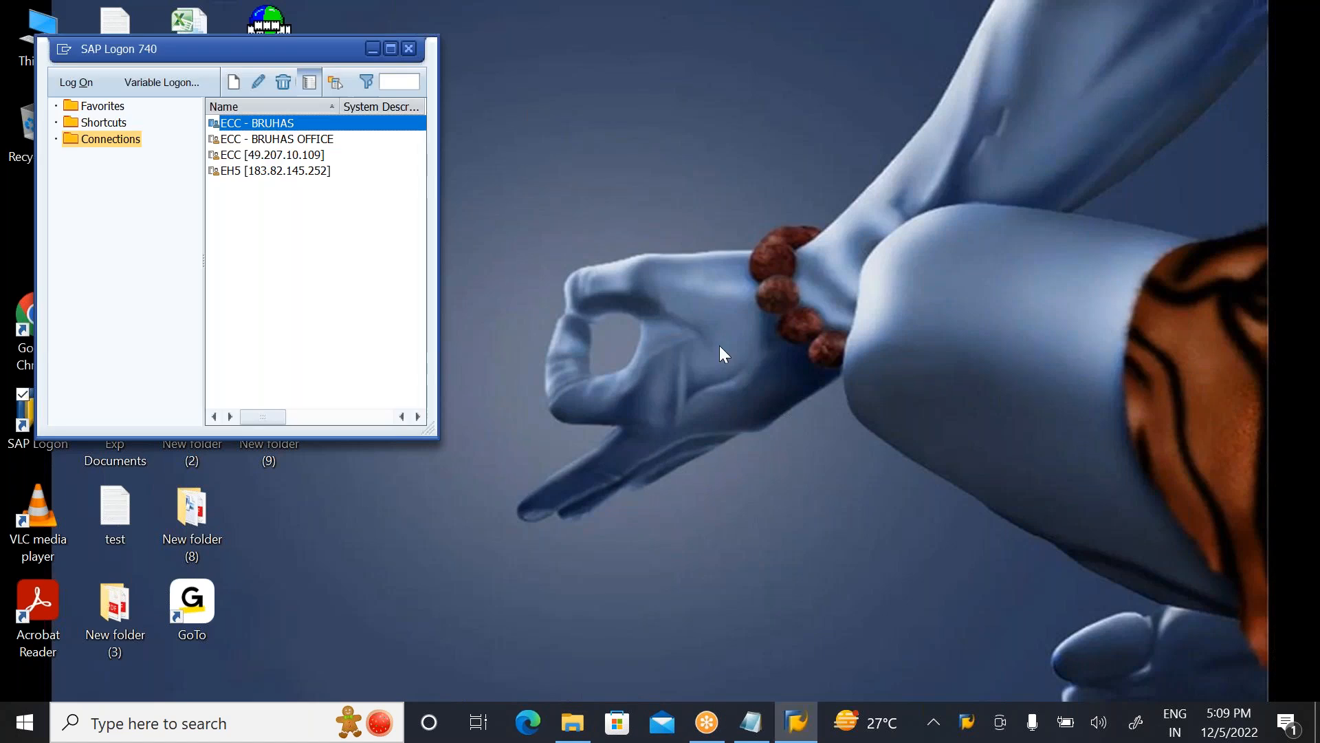
{"action": "key", "text": "Return"}
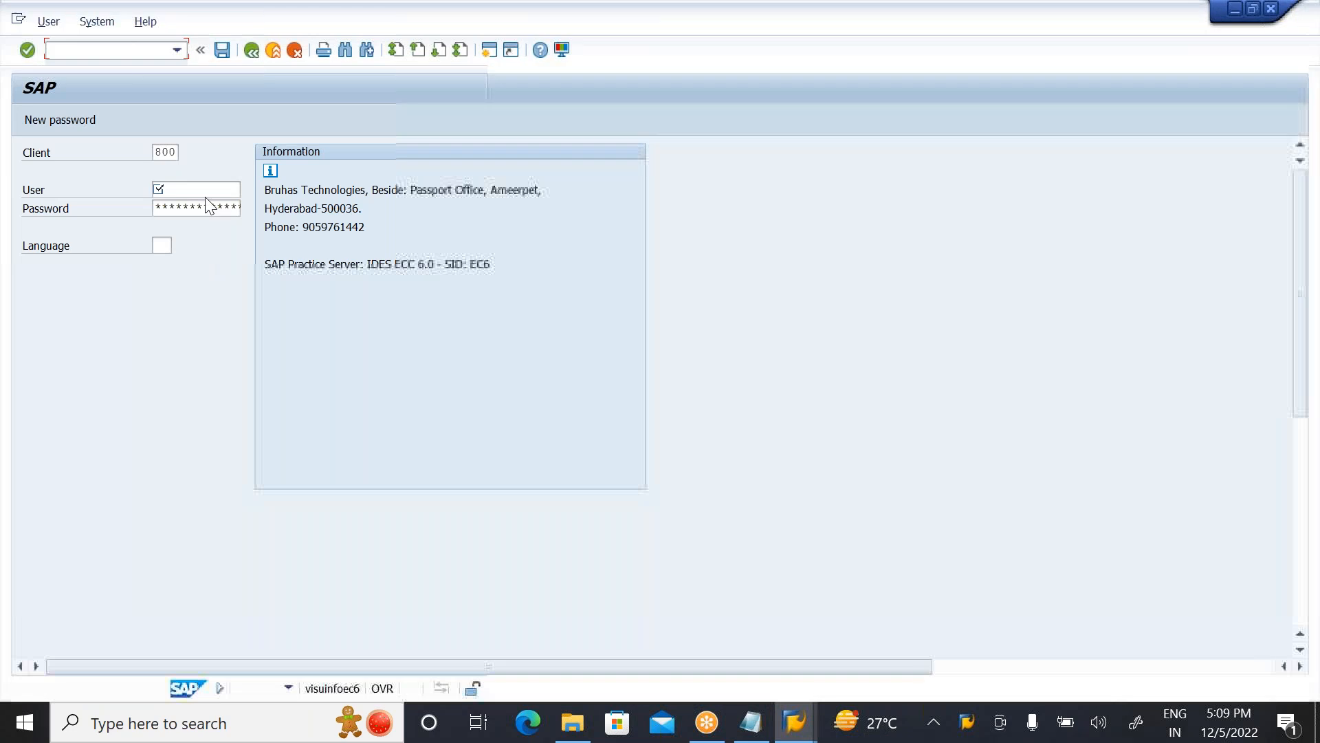
Step: Log on to client 800 with the user name and the account password
{"action": "type", "text": "r"}
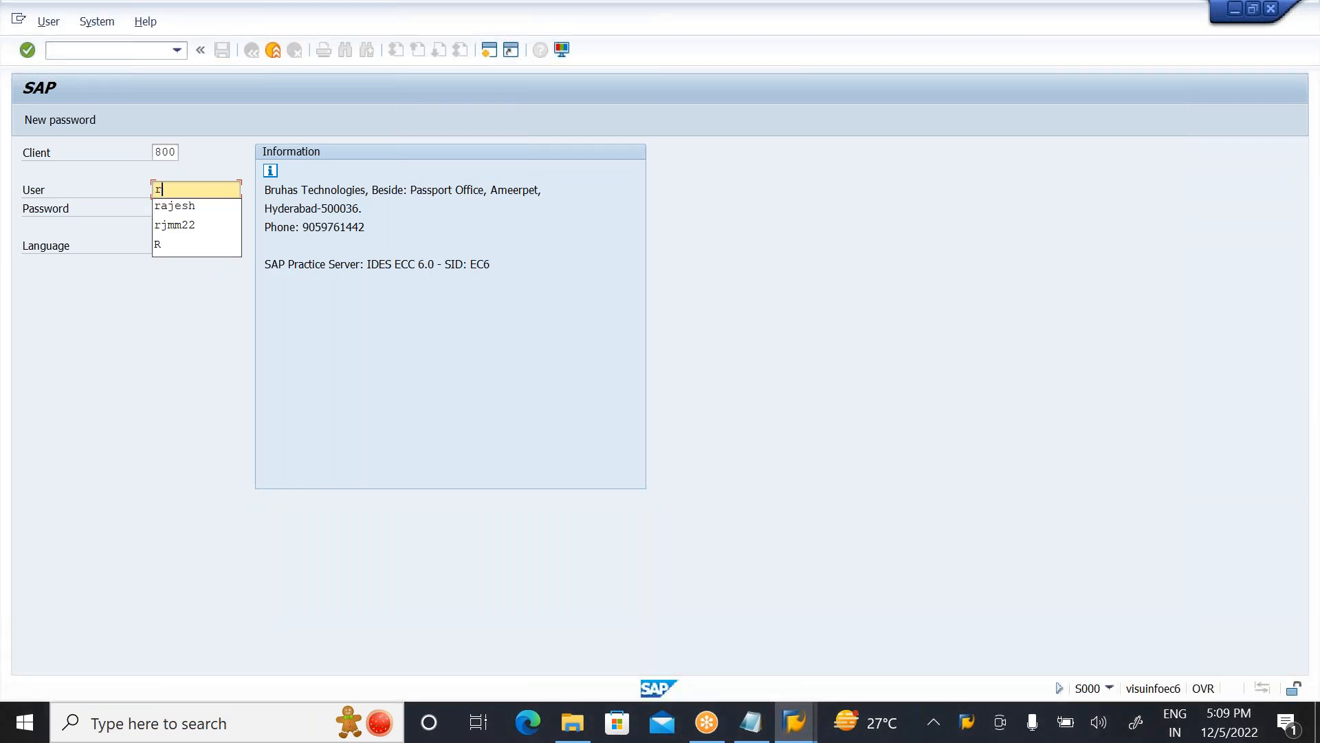
{"action": "left_click", "coordinate": [195, 204]}
{"action": "left_click", "coordinate": [184, 207]}
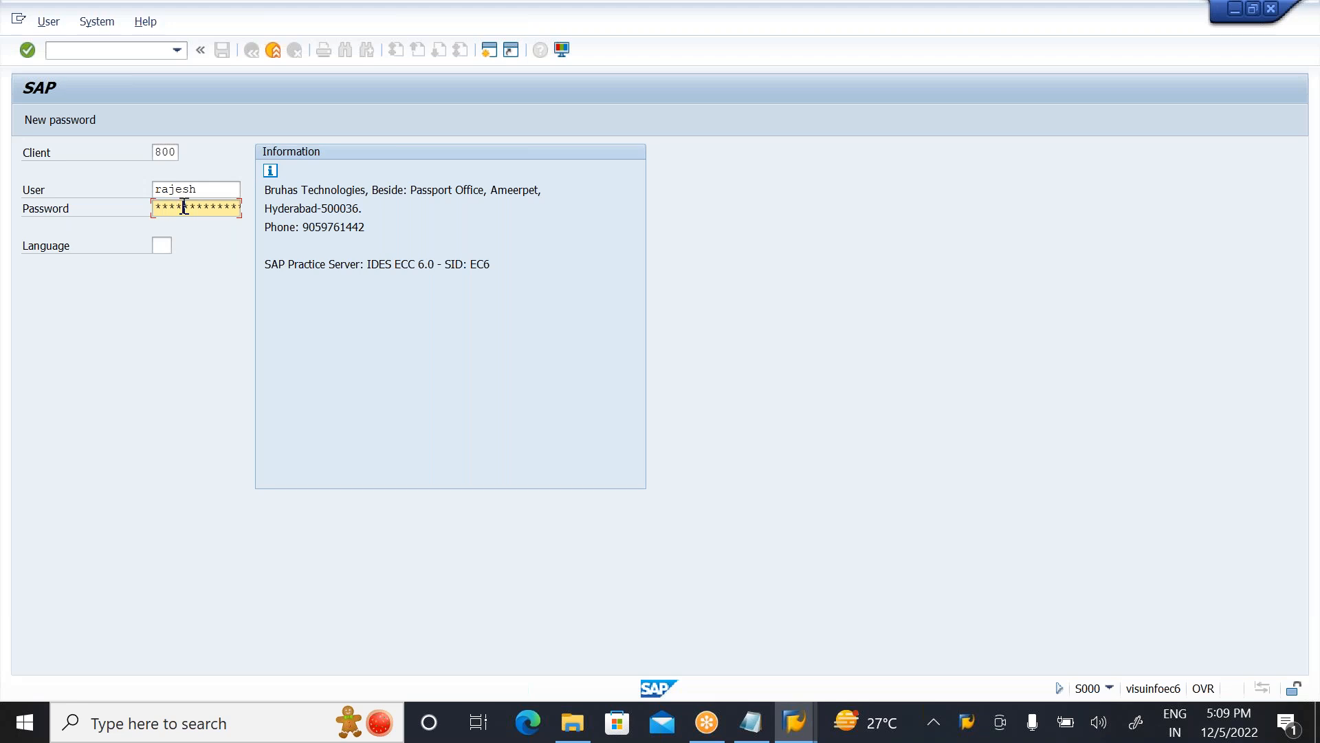
{"action": "key", "text": "Return"}
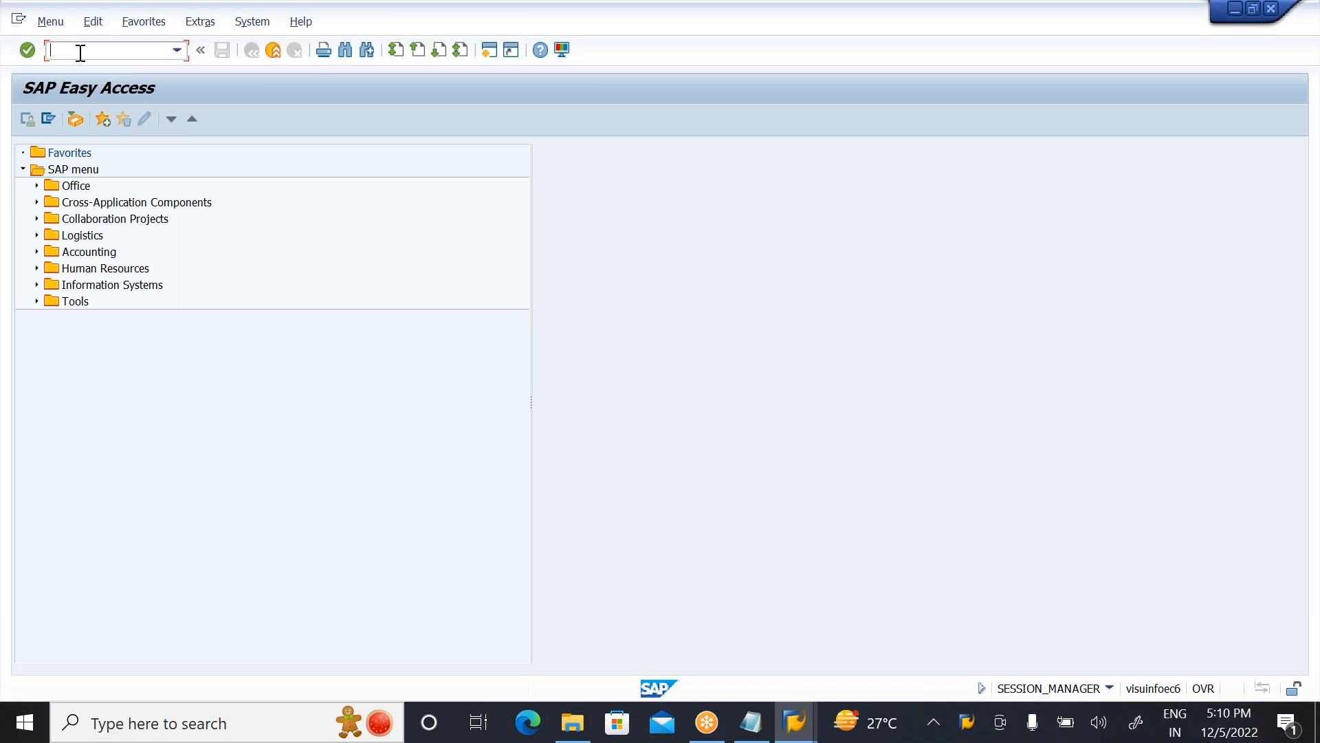
{"action": "left_click", "coordinate": [751, 722]}
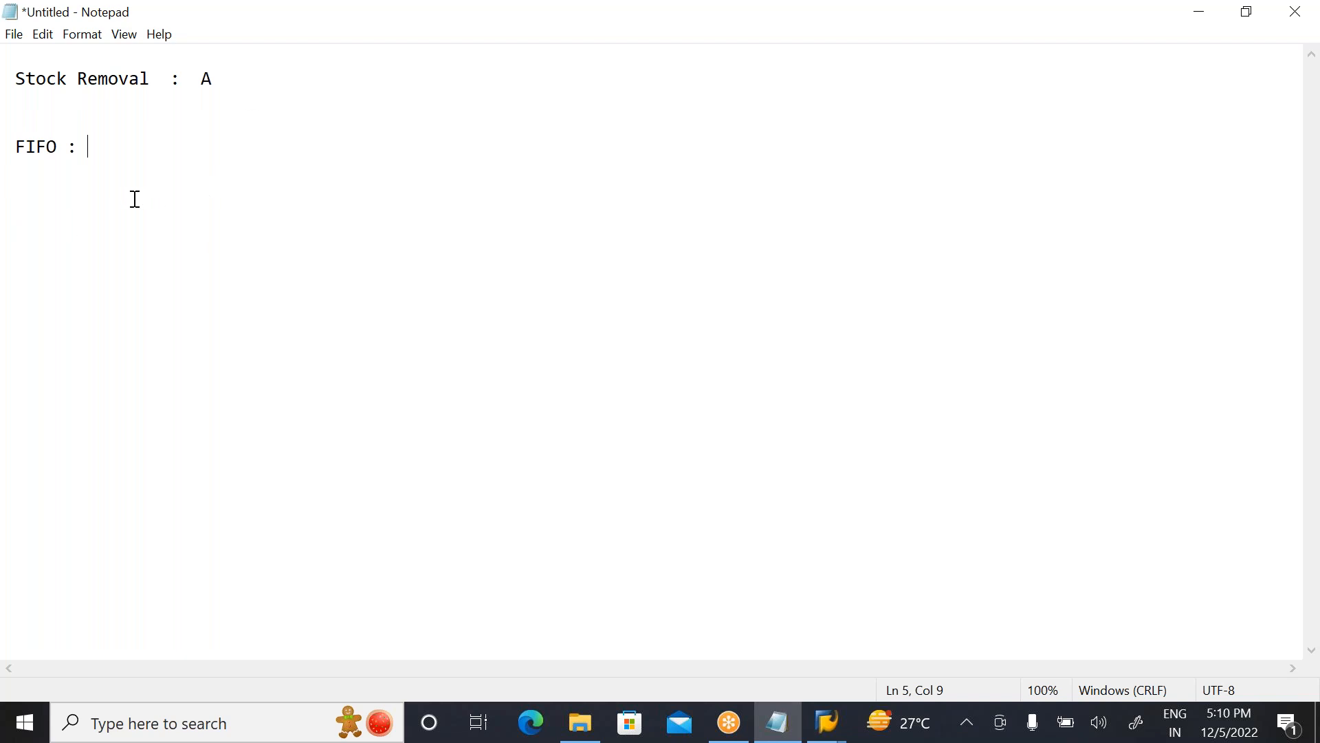
{"action": "left_click", "coordinate": [1202, 13]}
Step: Run transaction SPRO and display the SAP Reference IMG
{"action": "left_click", "coordinate": [68, 50]}
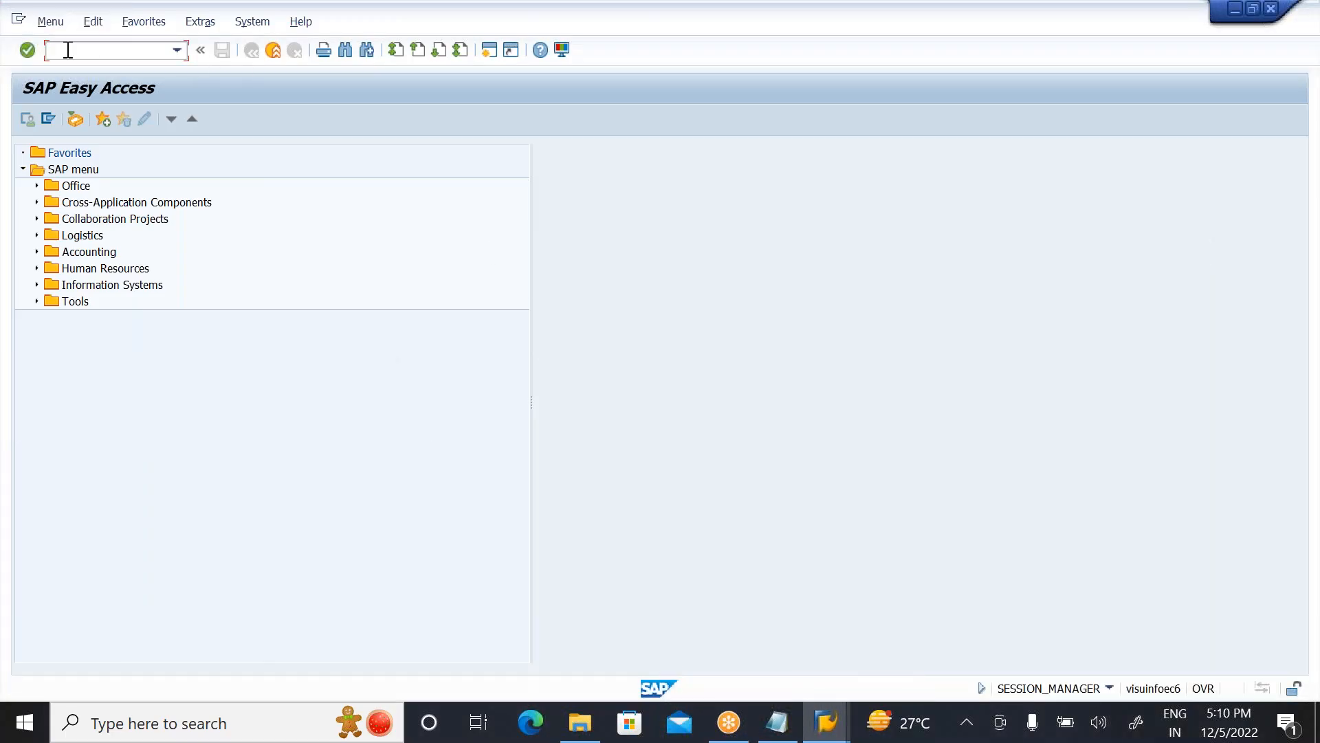
{"action": "type", "text": "SPRO"}
{"action": "key", "text": "Return"}
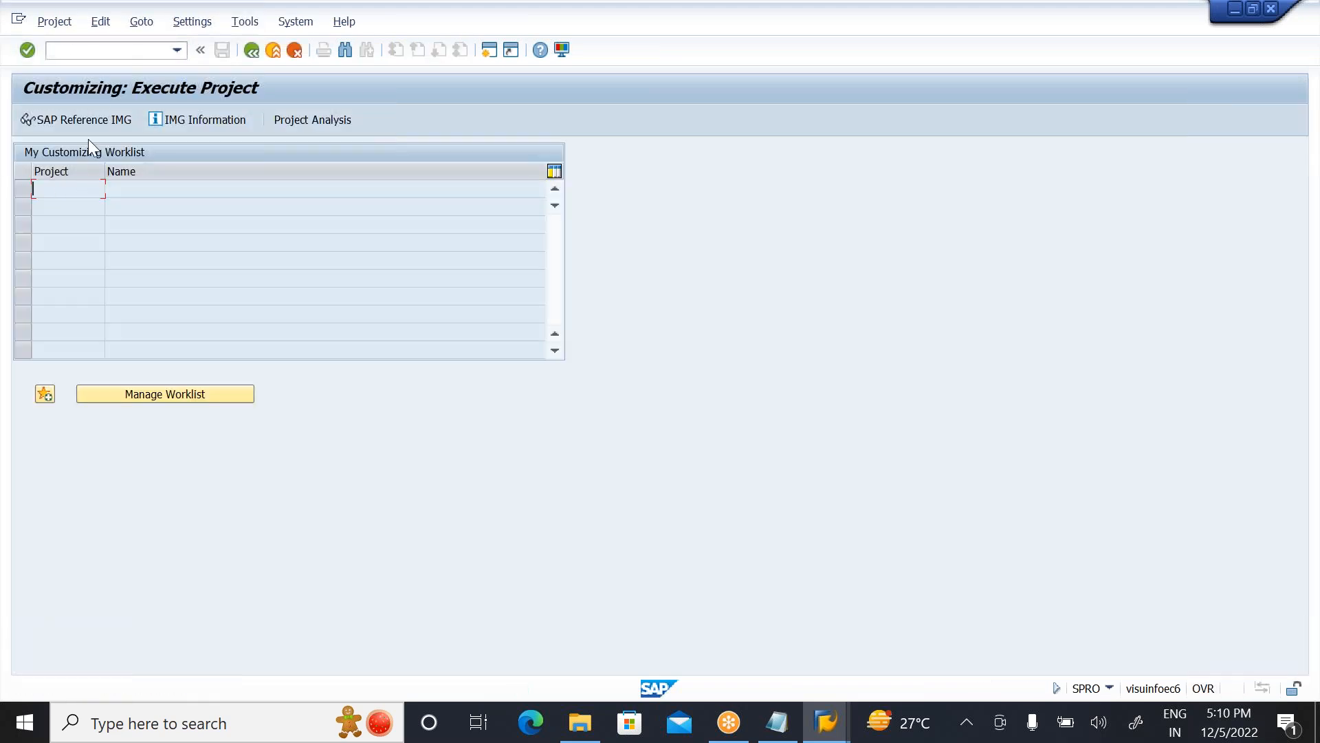
{"action": "left_click", "coordinate": [78, 117]}
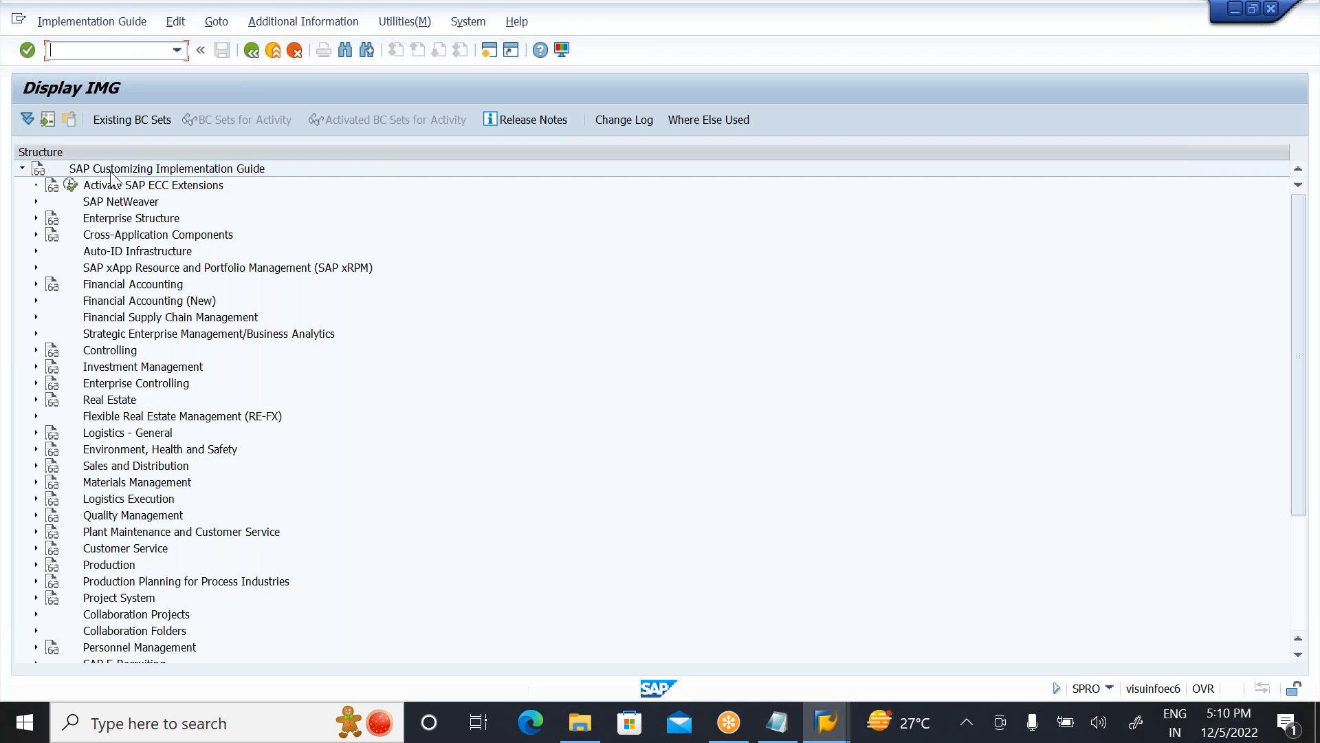
Step: Expand the customizing structure through Logistics Execution and Warehouse Management down to the Strategies activities
{"action": "left_click", "coordinate": [119, 506]}
{"action": "double_click", "coordinate": [120, 508]}
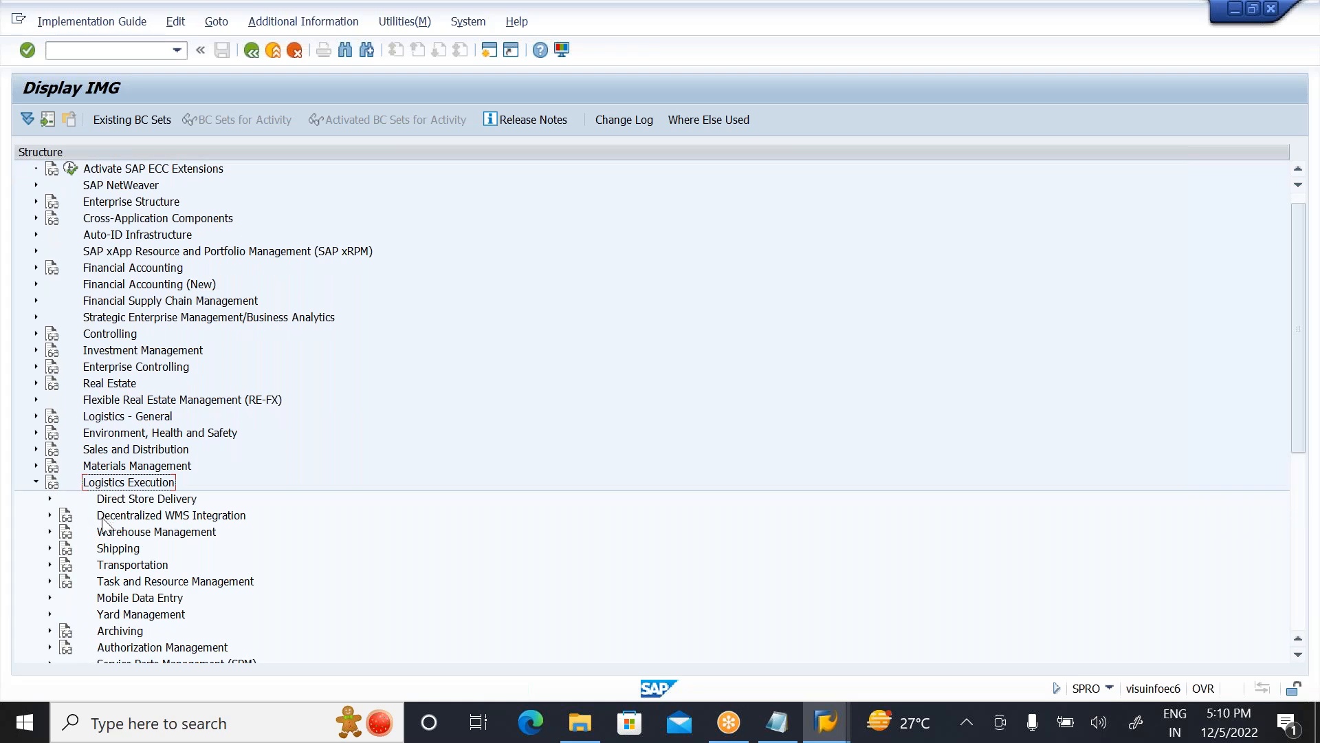
{"action": "left_click", "coordinate": [147, 535]}
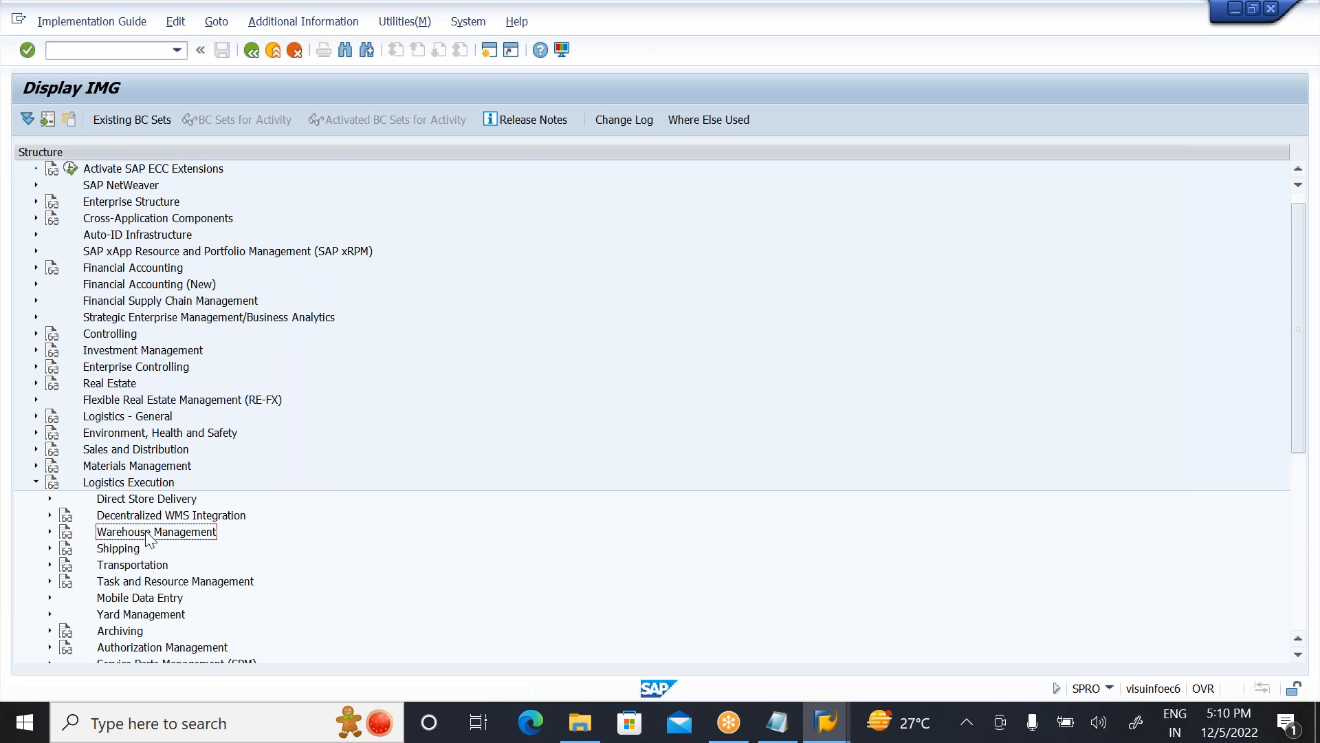
{"action": "double_click", "coordinate": [147, 533]}
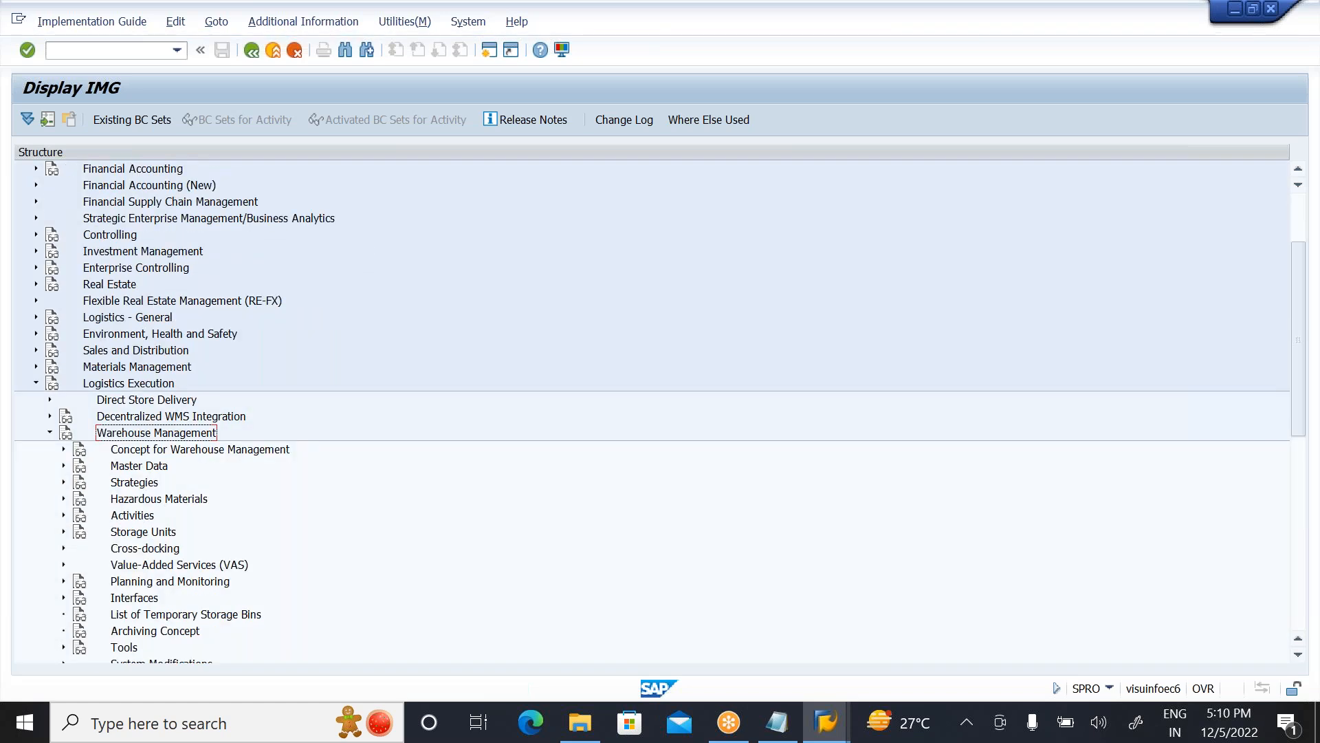
{"action": "left_click", "coordinate": [140, 488]}
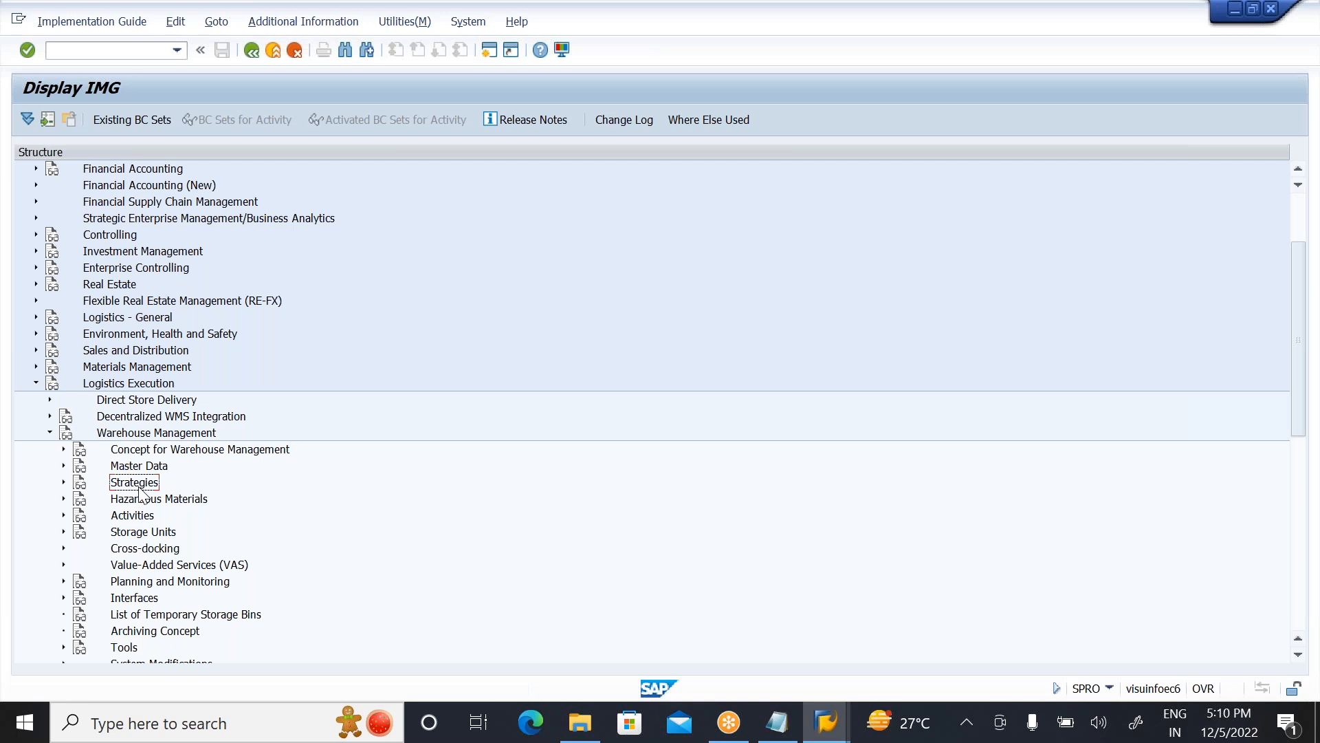
{"action": "left_click", "coordinate": [64, 482]}
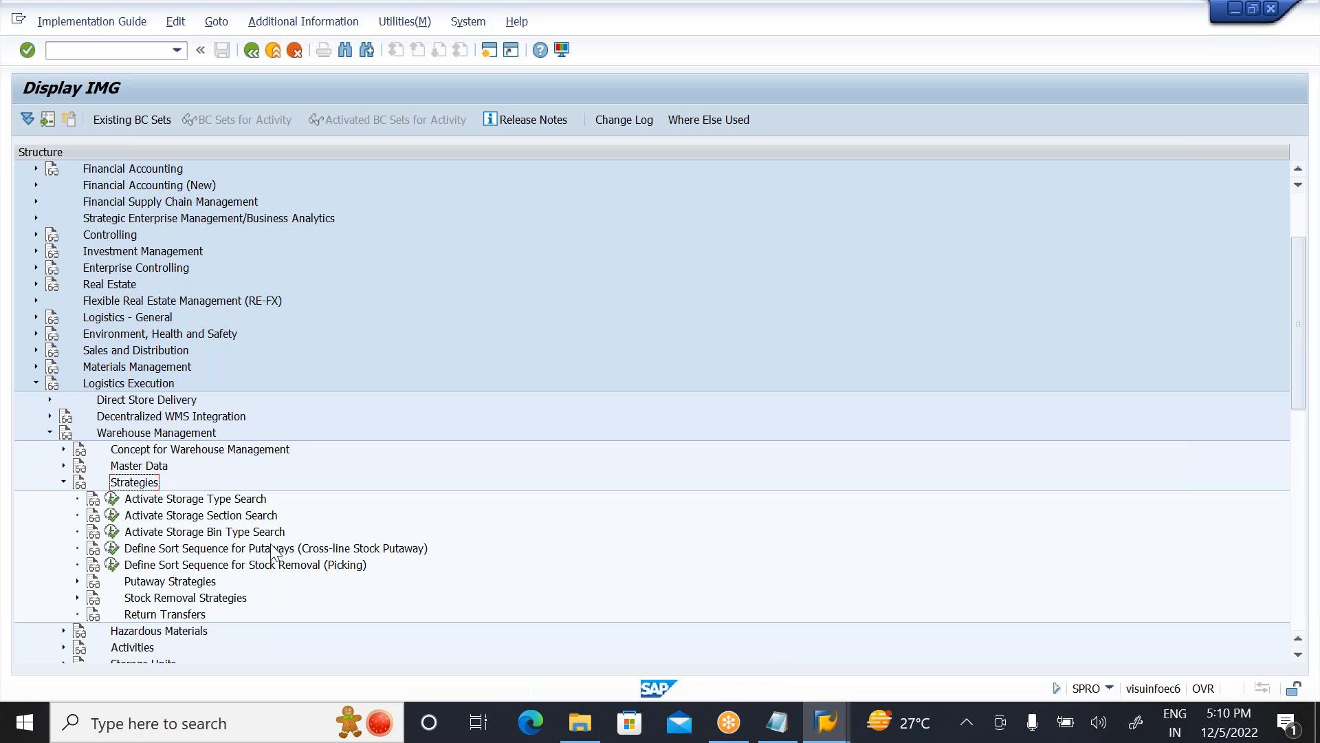
Step: Expand Stock Removal Strategies under Strategies and execute the Define FIFO Strategy activity
{"action": "left_click", "coordinate": [191, 603]}
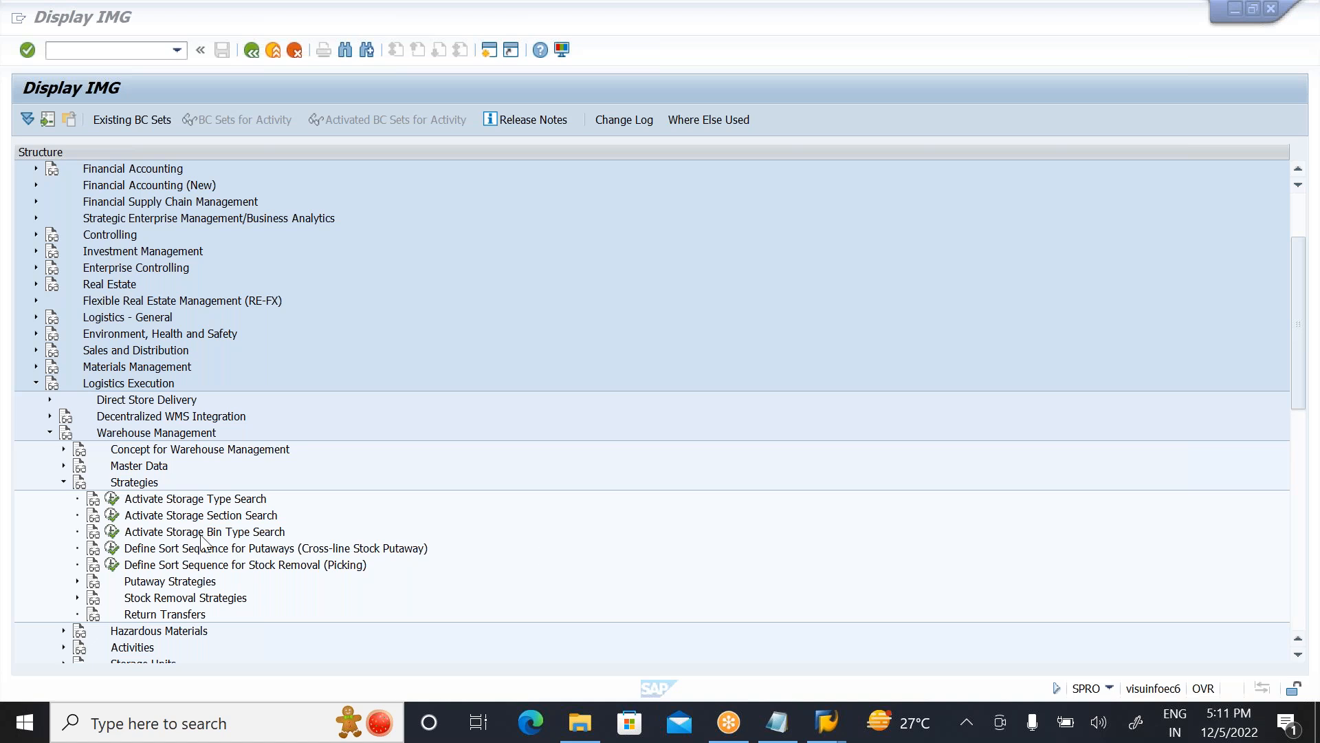
{"action": "left_click", "coordinate": [143, 488]}
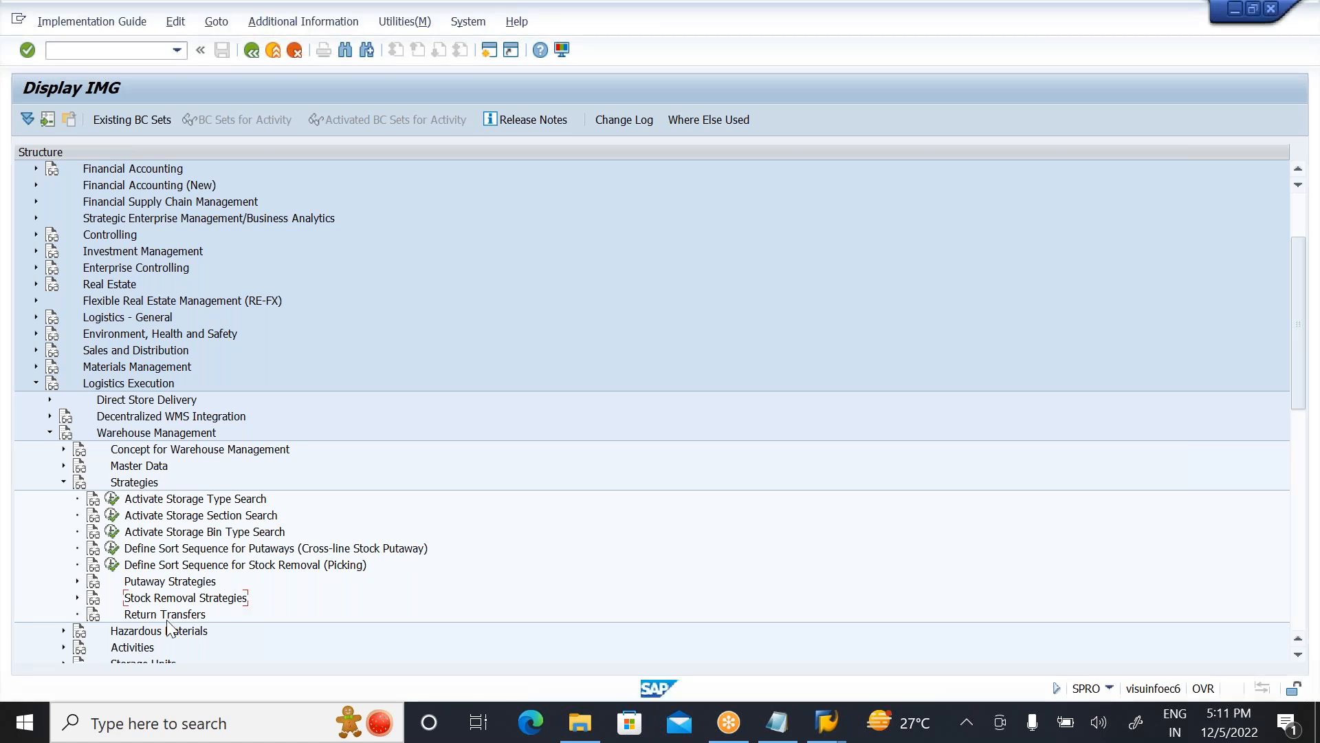
{"action": "left_click", "coordinate": [215, 601]}
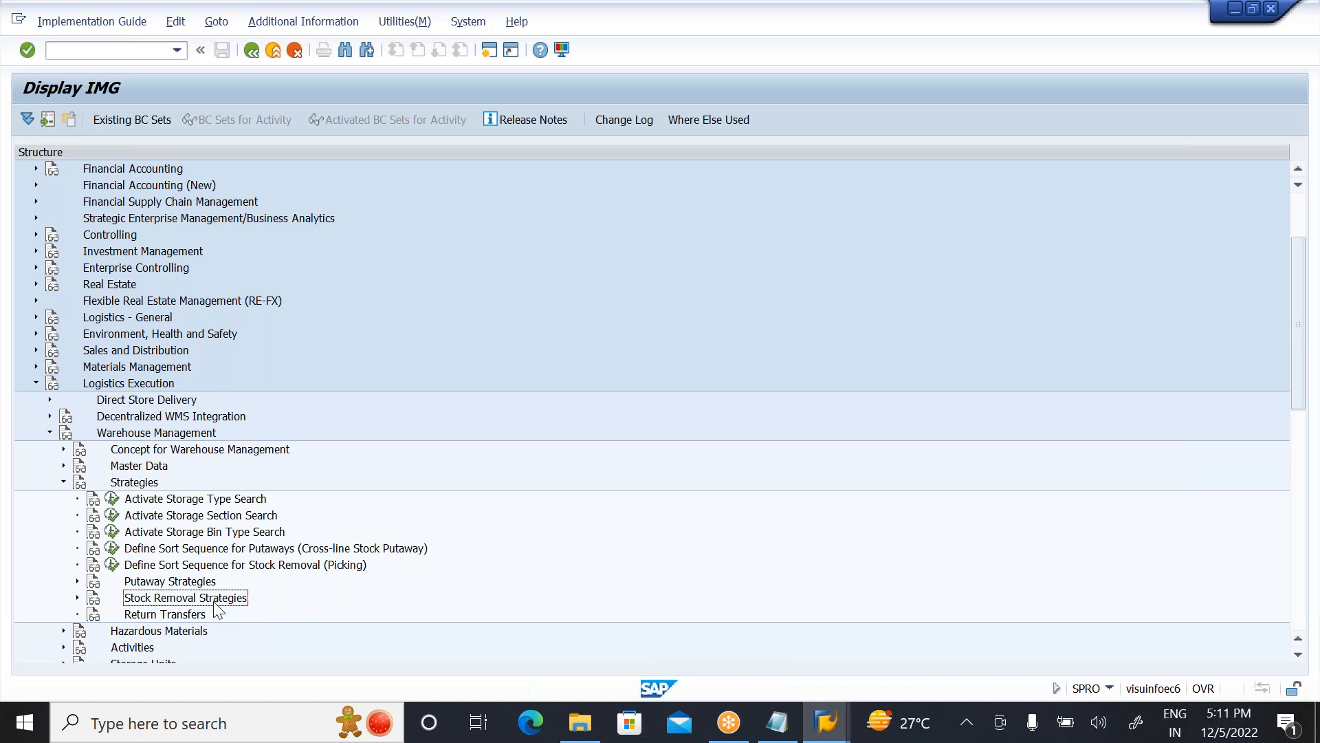
{"action": "left_click", "coordinate": [77, 597]}
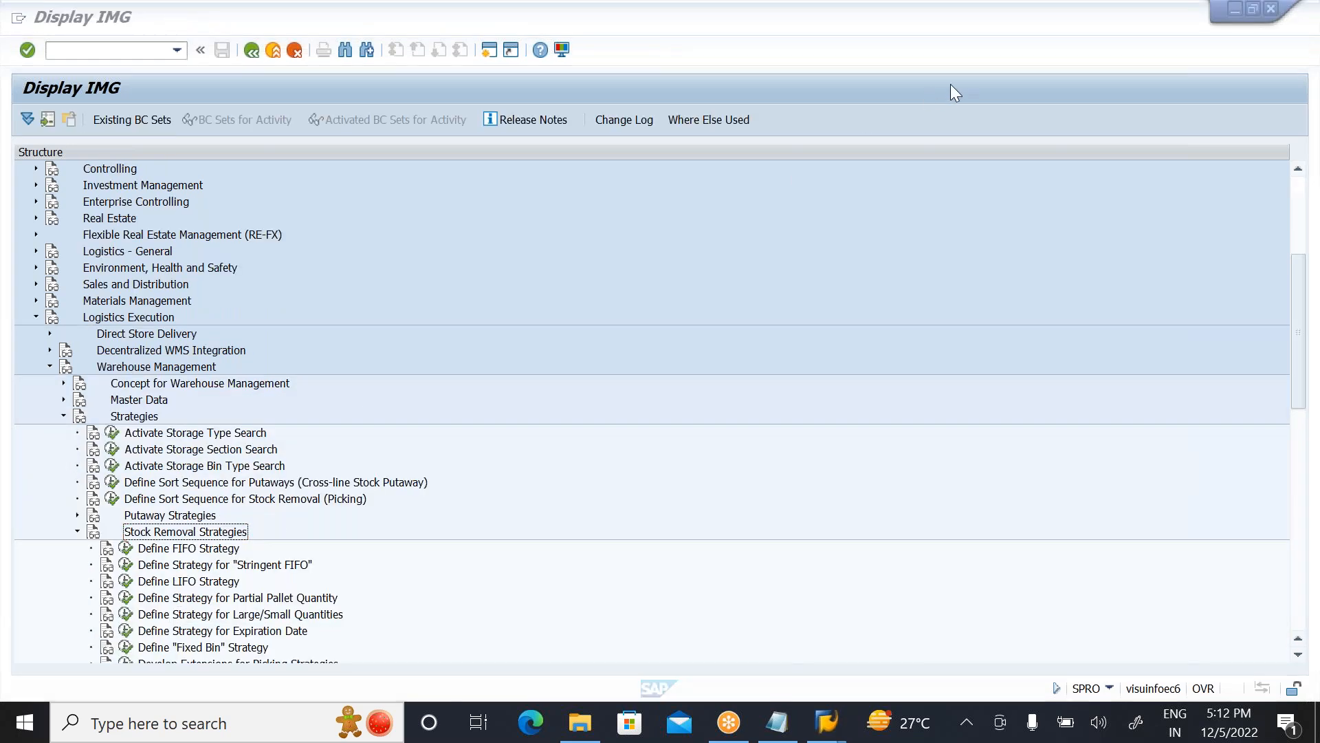
{"action": "left_click", "coordinate": [195, 550]}
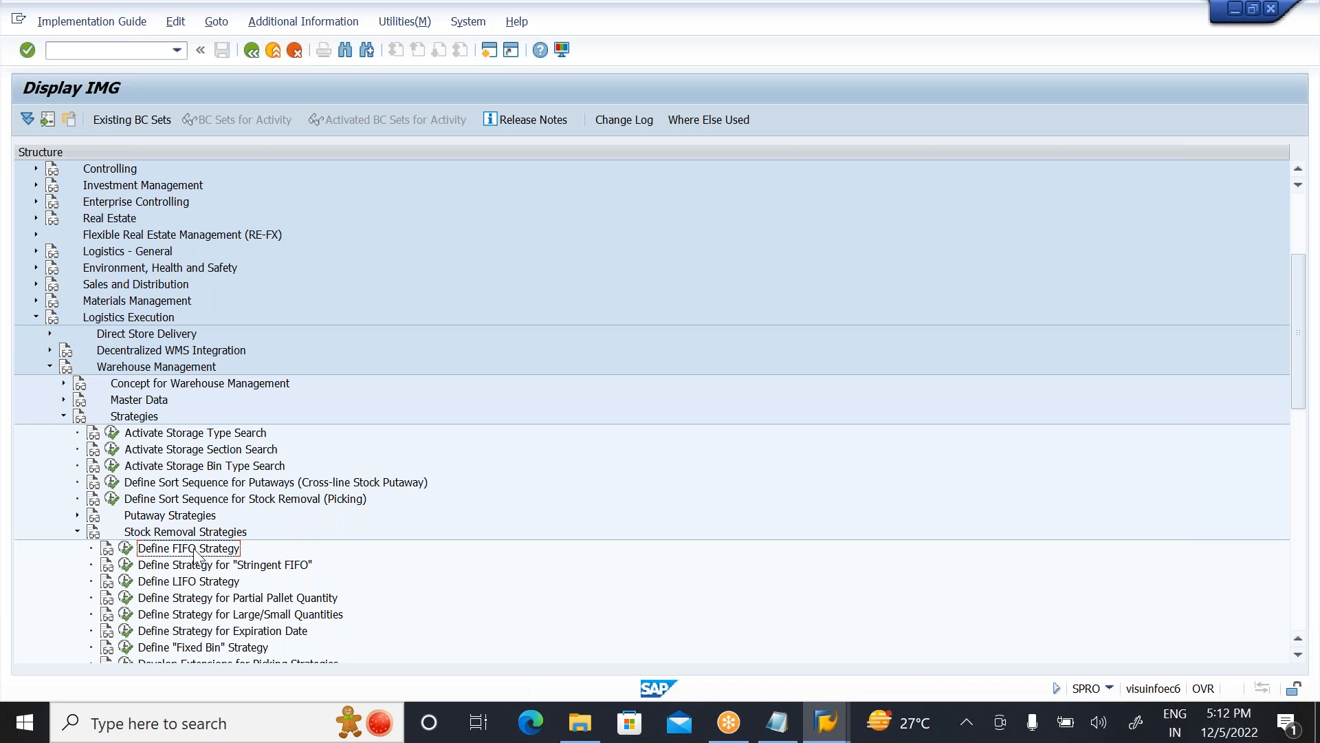
{"action": "left_click", "coordinate": [126, 548]}
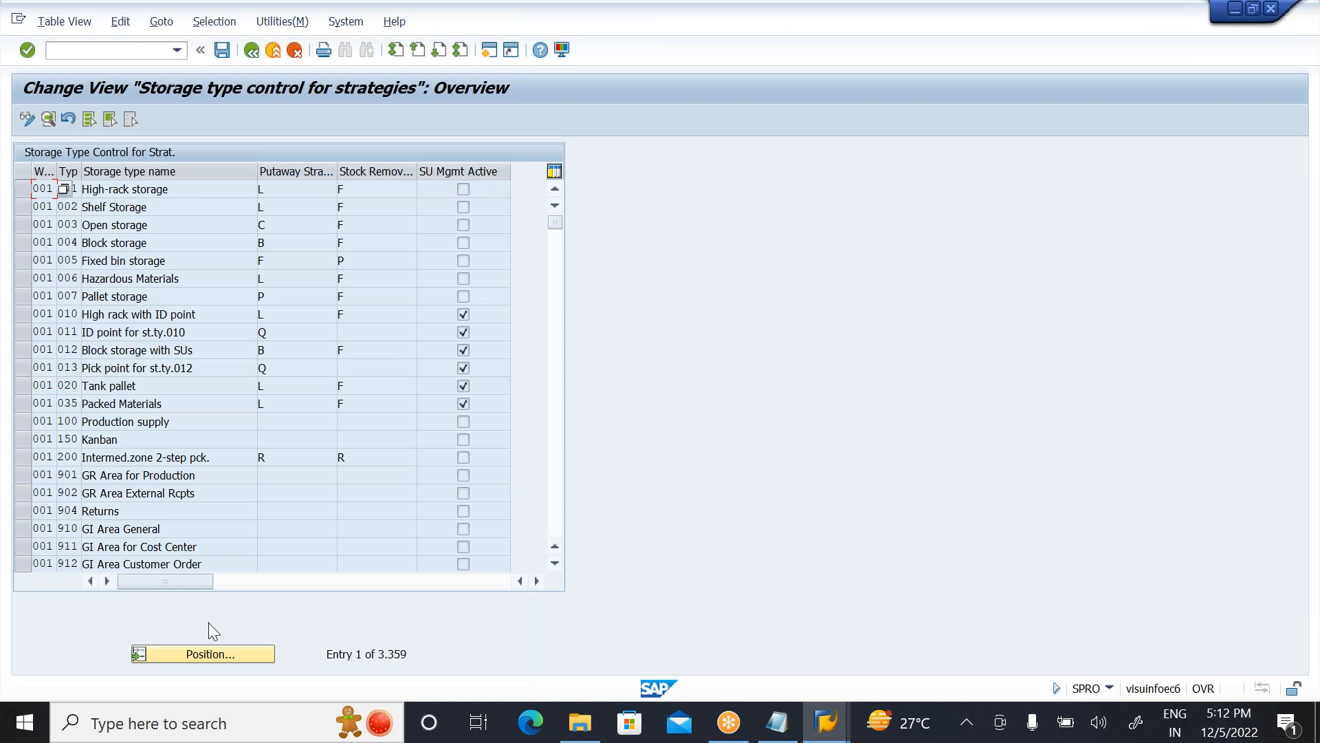
Step: Position the storage type control list at the entries of warehouse ZWS
{"action": "left_click", "coordinate": [214, 647]}
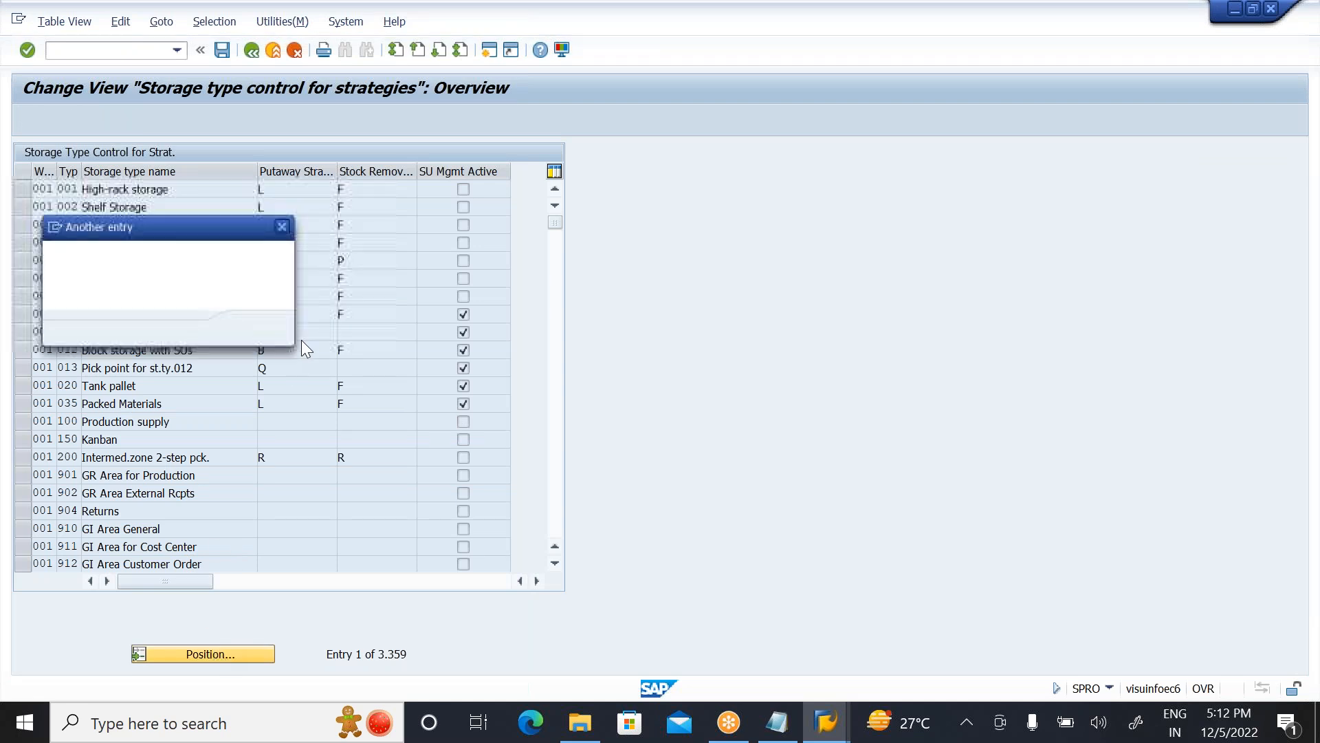
{"action": "type", "text": "ZWS"}
{"action": "key", "text": "Tab"}
{"action": "key", "text": "Return"}
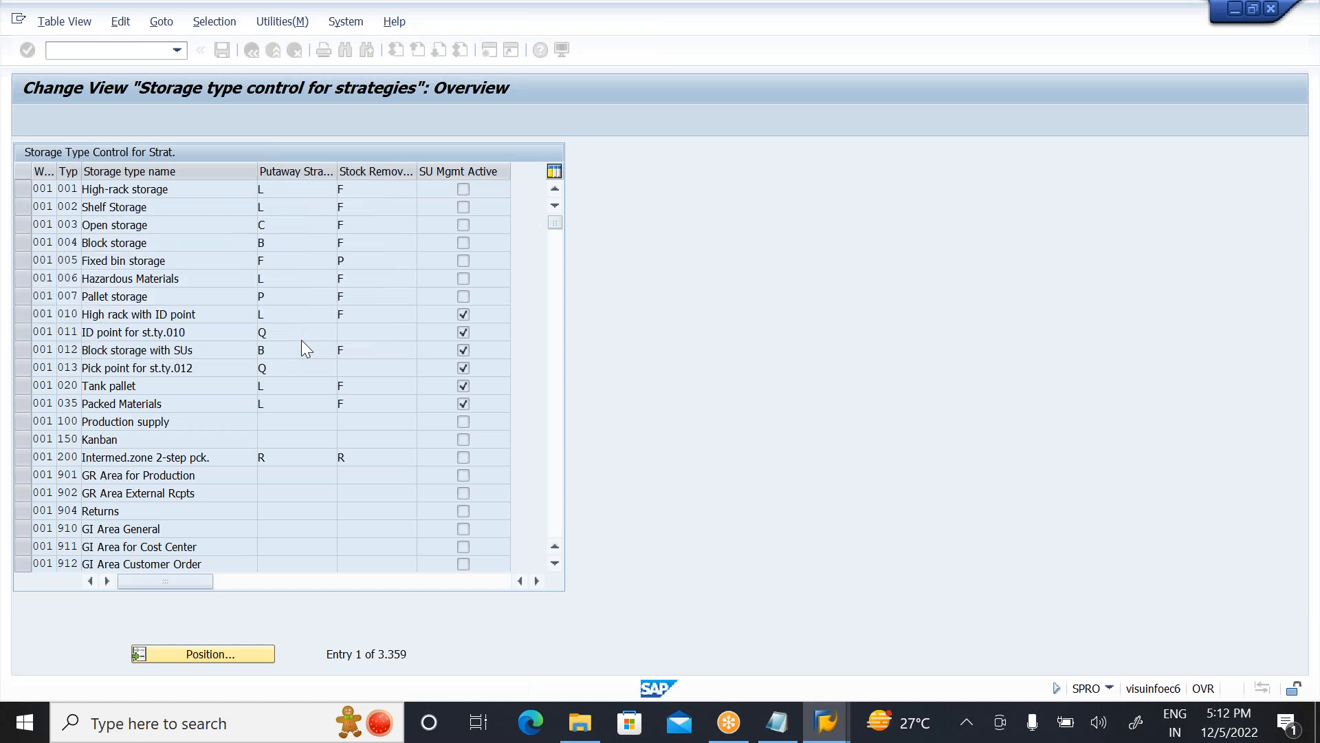
Step: Widen the storage type number column and review the stock removal strategies assigned to ZWS storage types 001 to 005
{"action": "left_click", "coordinate": [179, 189]}
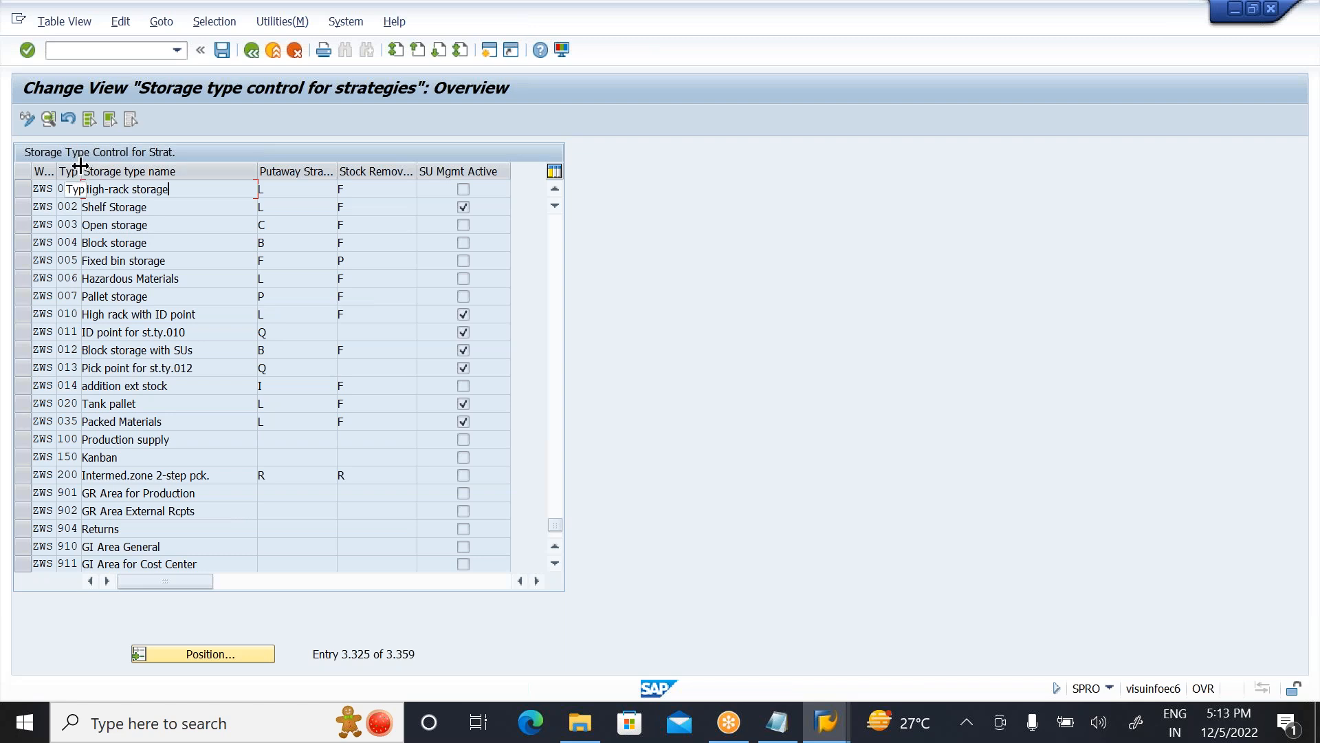
{"action": "left_click_drag", "start_coordinate": [81, 167], "coordinate": [88, 167]}
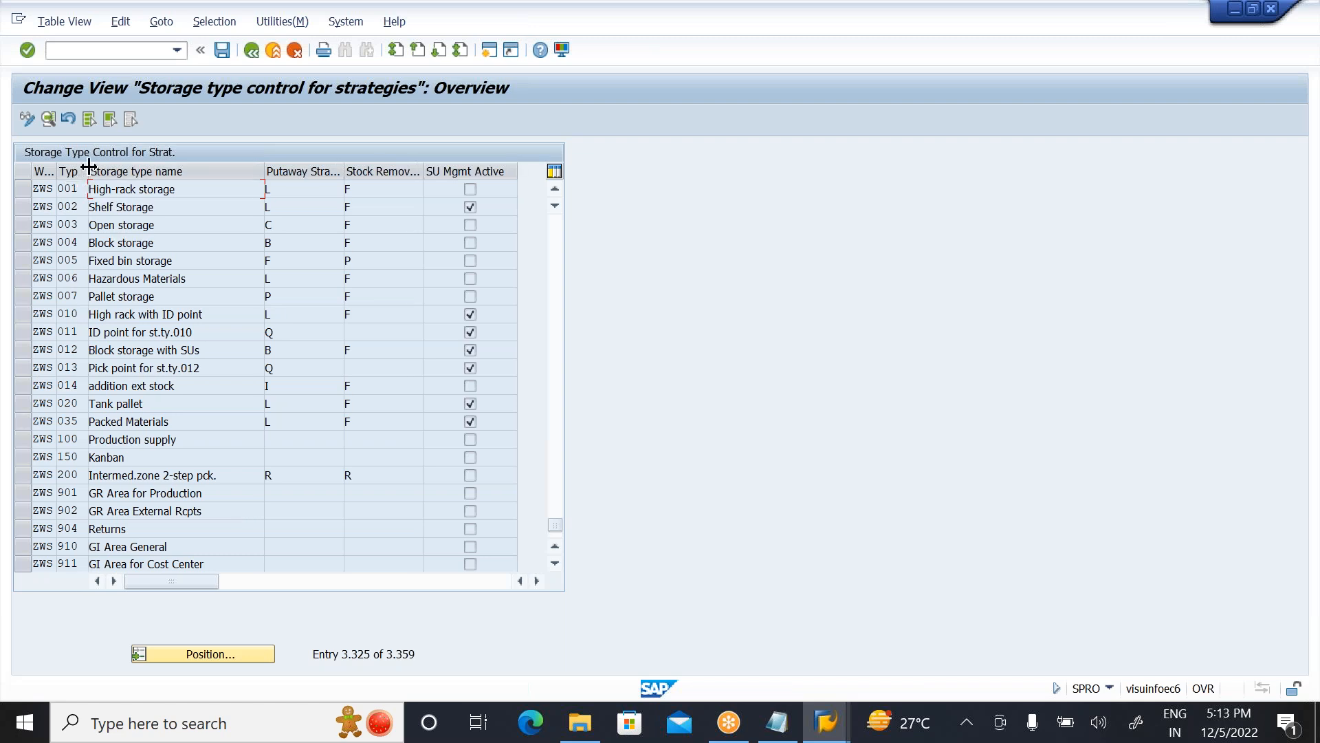
{"action": "left_click", "coordinate": [81, 206]}
{"action": "left_click", "coordinate": [202, 196]}
{"action": "left_click", "coordinate": [372, 191]}
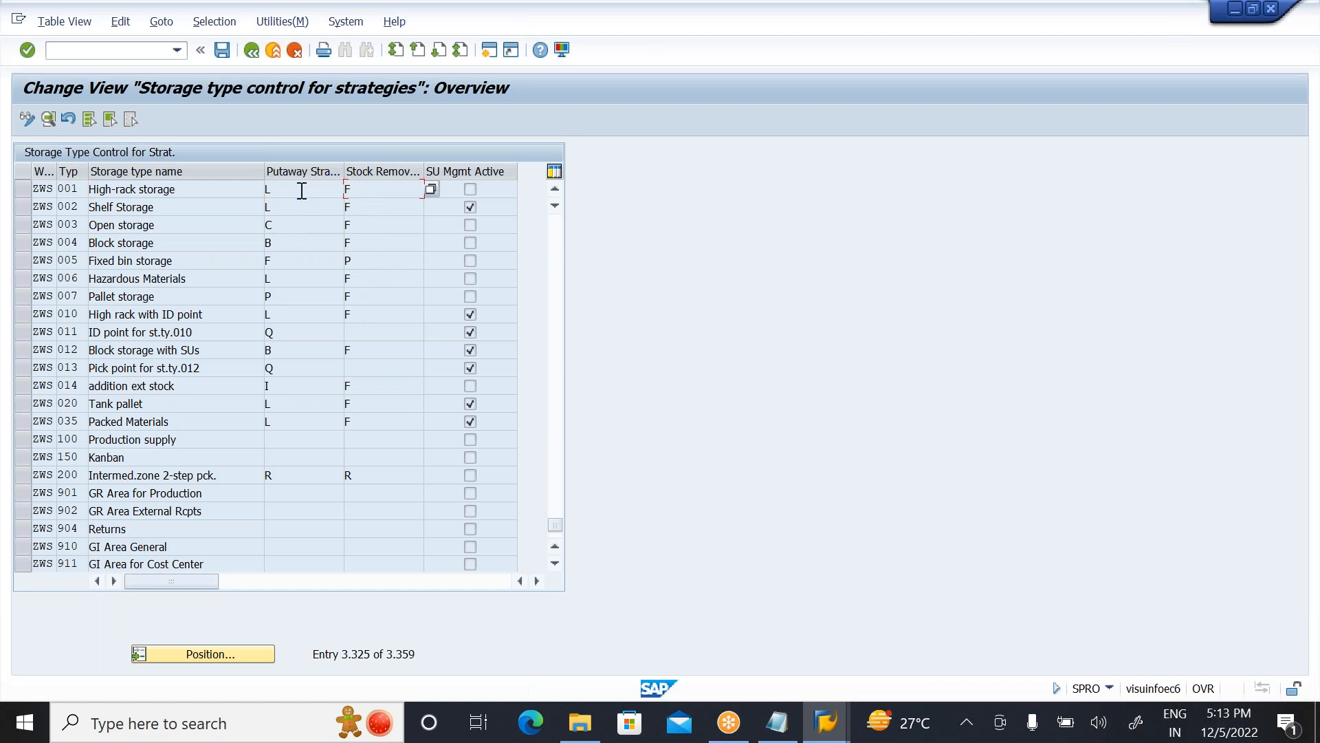
{"action": "left_click", "coordinate": [364, 209]}
{"action": "left_click", "coordinate": [359, 227]}
{"action": "left_click", "coordinate": [359, 242]}
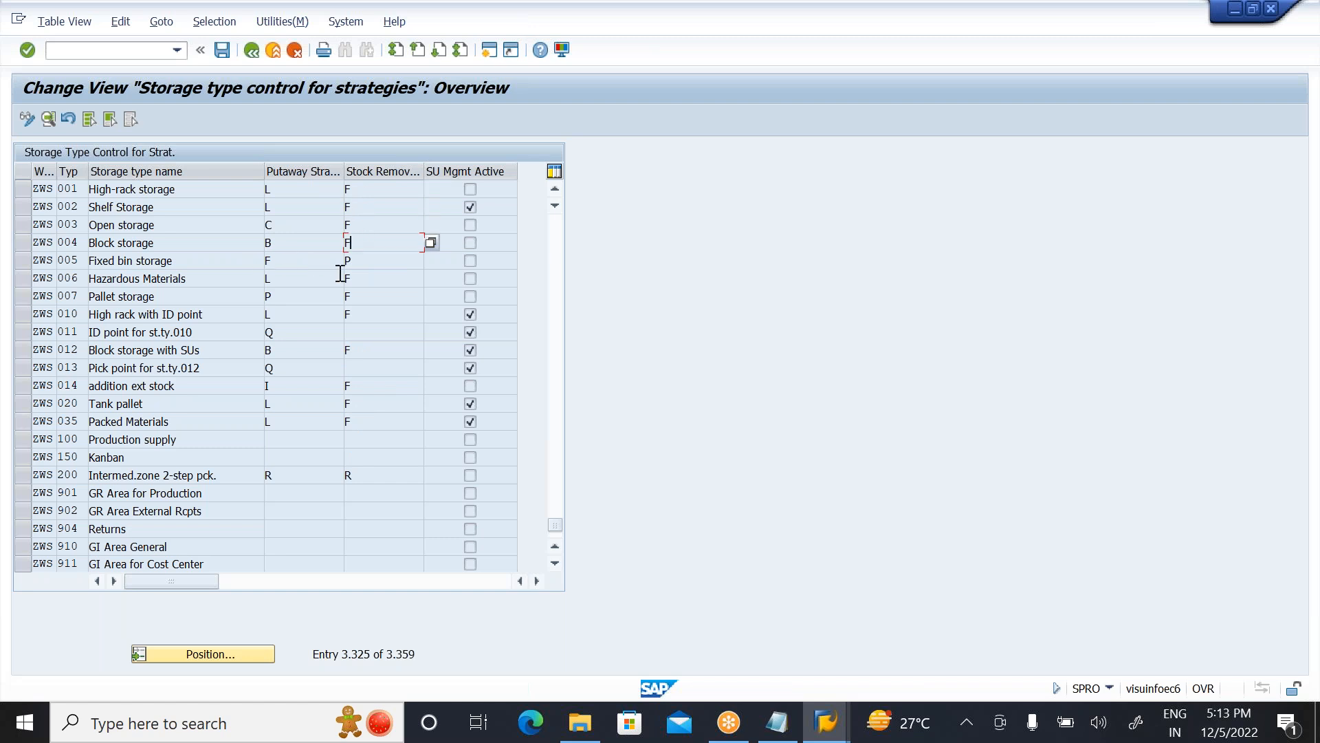
{"action": "left_click", "coordinate": [365, 268]}
Step: Display the details of ZWS storage type 001 and review the possible stock removal strategies without changing the entry
{"action": "left_click", "coordinate": [23, 188]}
{"action": "left_click", "coordinate": [49, 120]}
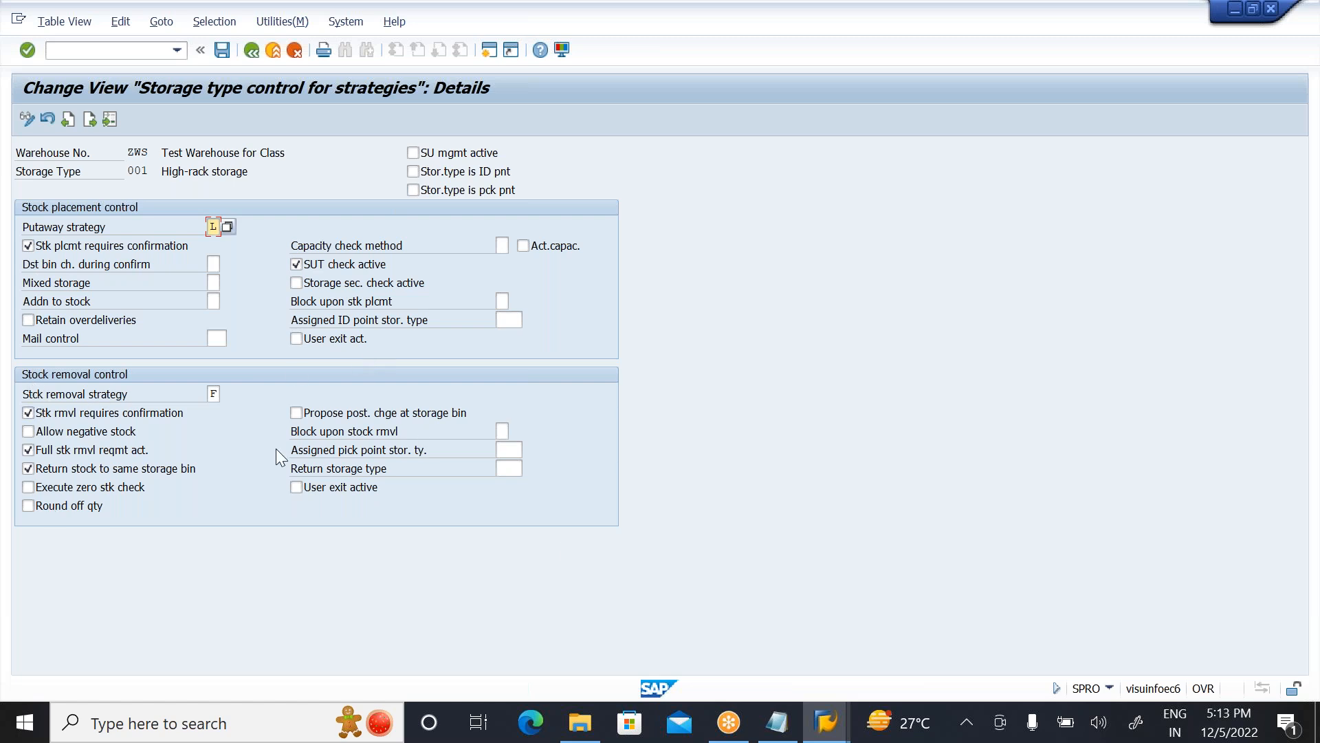
{"action": "left_click", "coordinate": [218, 396]}
{"action": "left_click", "coordinate": [227, 393]}
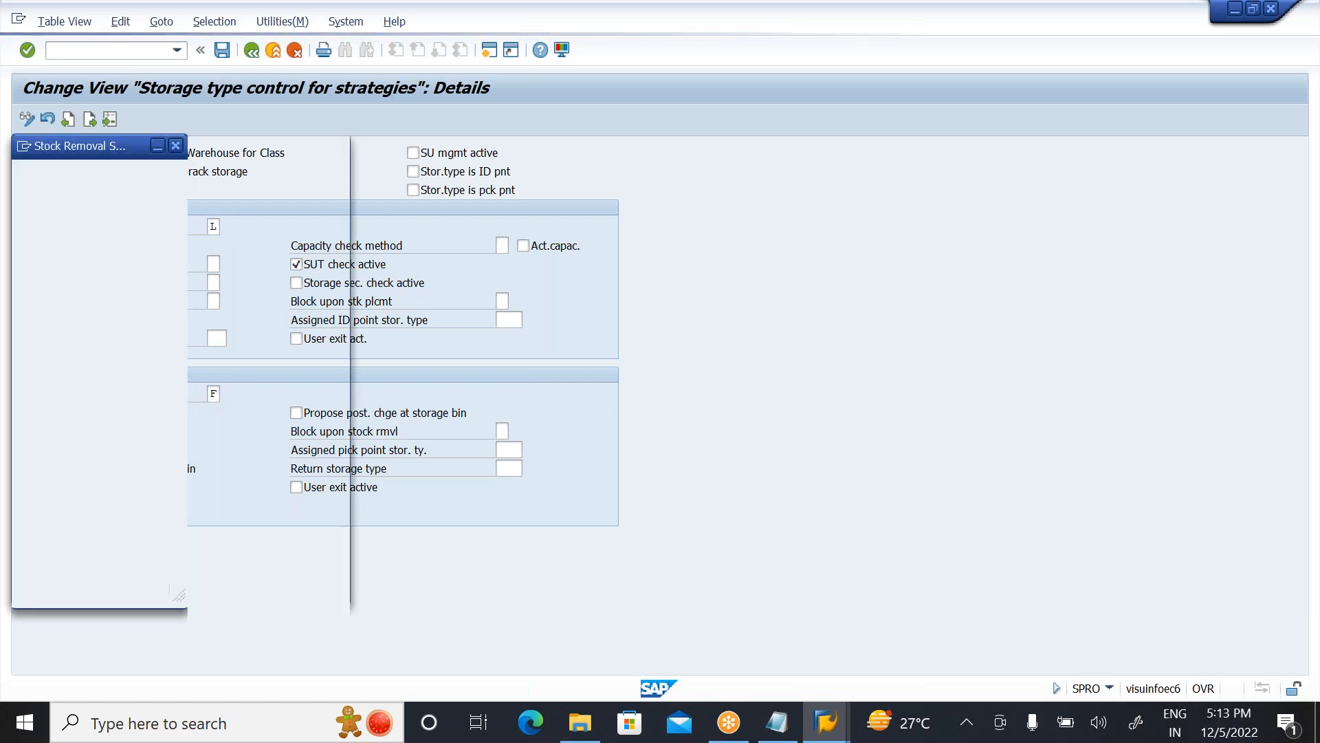
{"action": "left_click", "coordinate": [155, 213]}
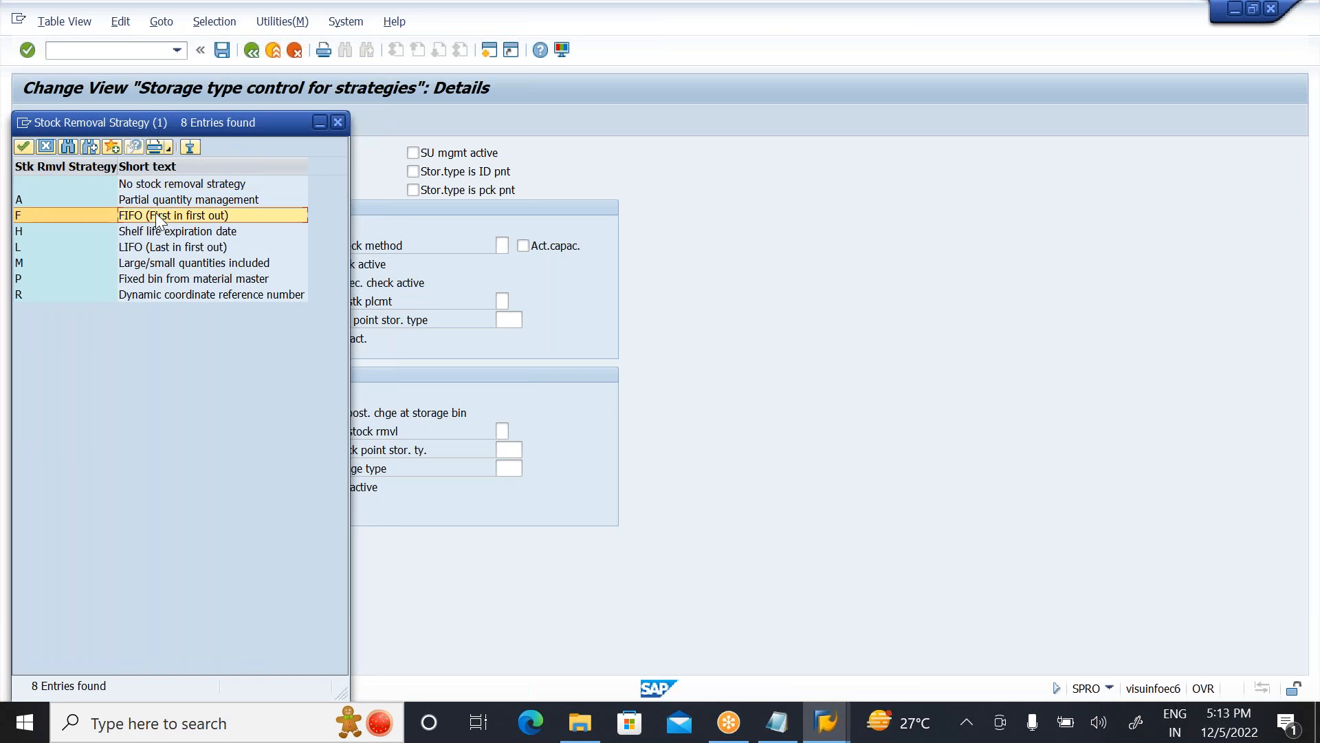
{"action": "left_click", "coordinate": [44, 150]}
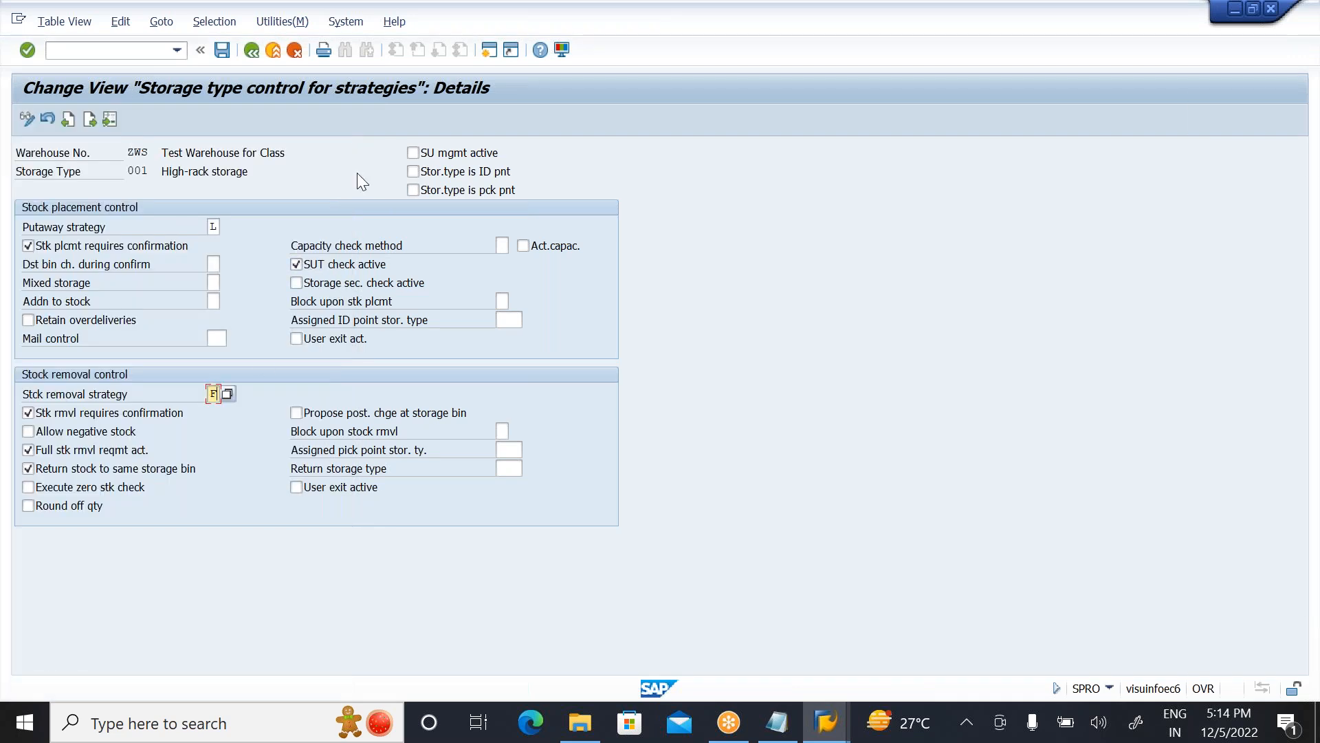
Step: Open a new session and run the stock overview transaction MMBE
{"action": "left_click", "coordinate": [492, 56]}
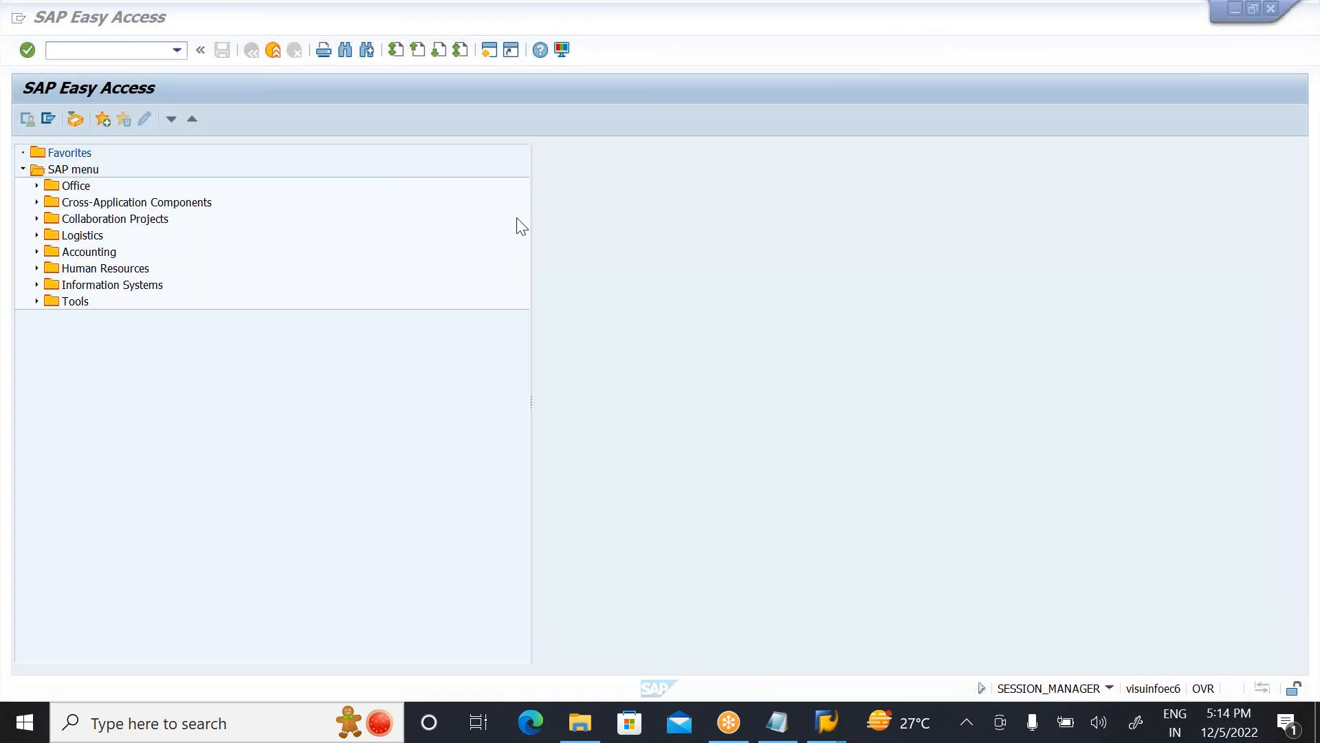
{"action": "left_click", "coordinate": [70, 54]}
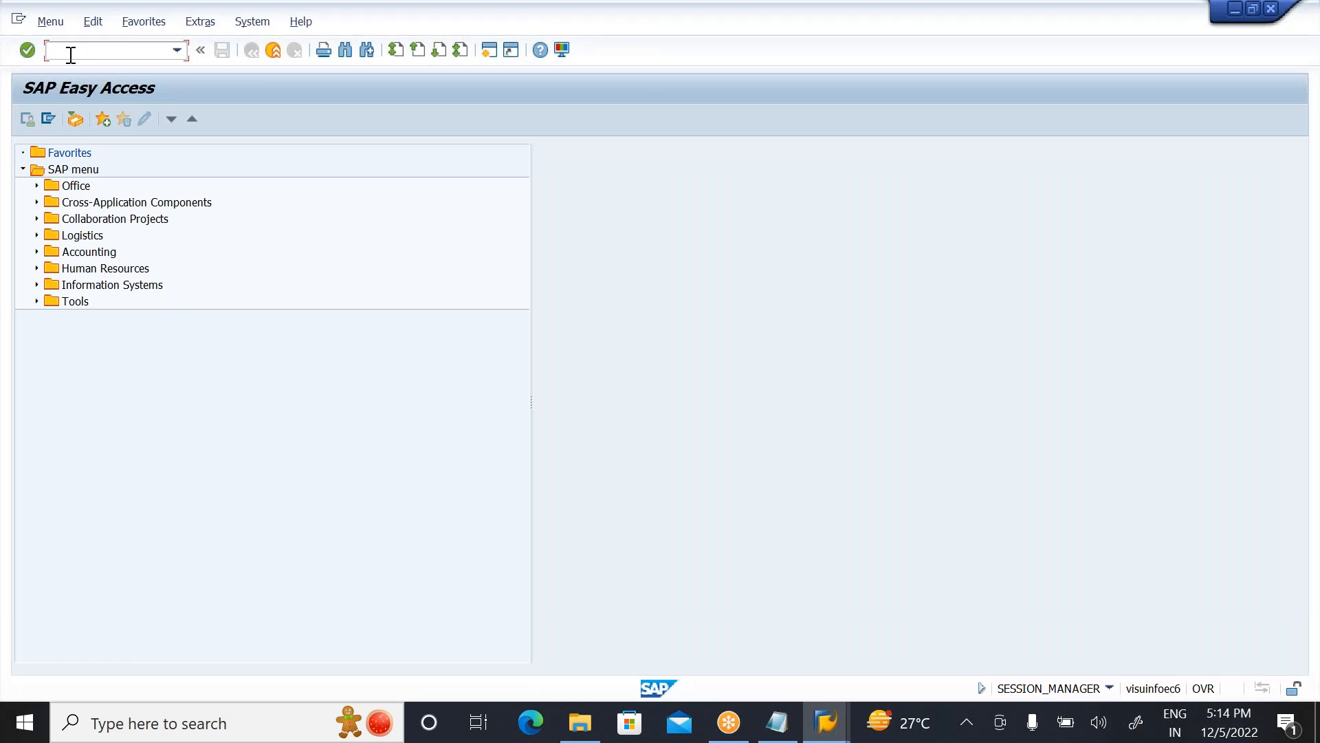
{"action": "type", "text": "LX02"}
{"action": "key", "text": "BackSpace"}
{"action": "key", "text": "BackSpace"}
{"action": "key", "text": "BackSpace"}
{"action": "key", "text": "BackSpace"}
{"action": "type", "text": "MMB"}
{"action": "key", "text": "Return"}
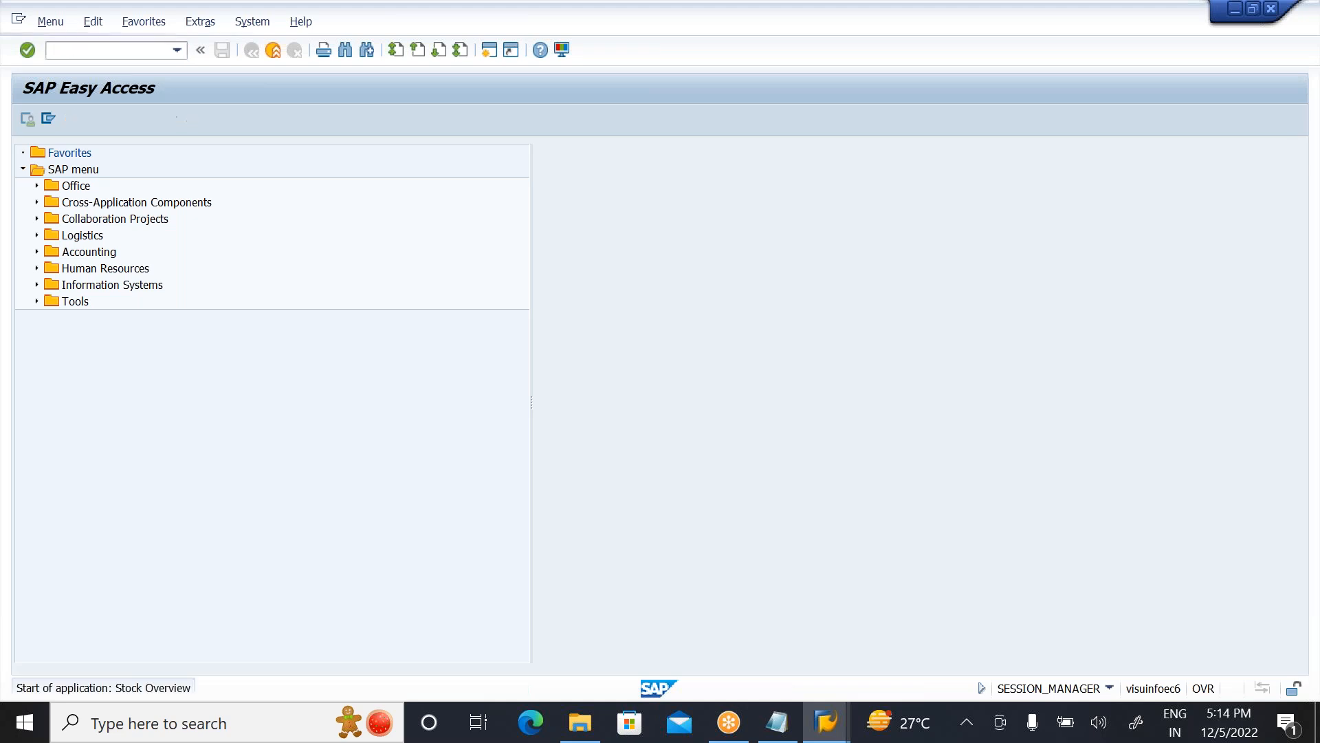
Step: Display the stock overview for material 1444 and check the unrestricted-use stock in storage location ZWS1 of plant 1000
{"action": "type", "text": "1444"}
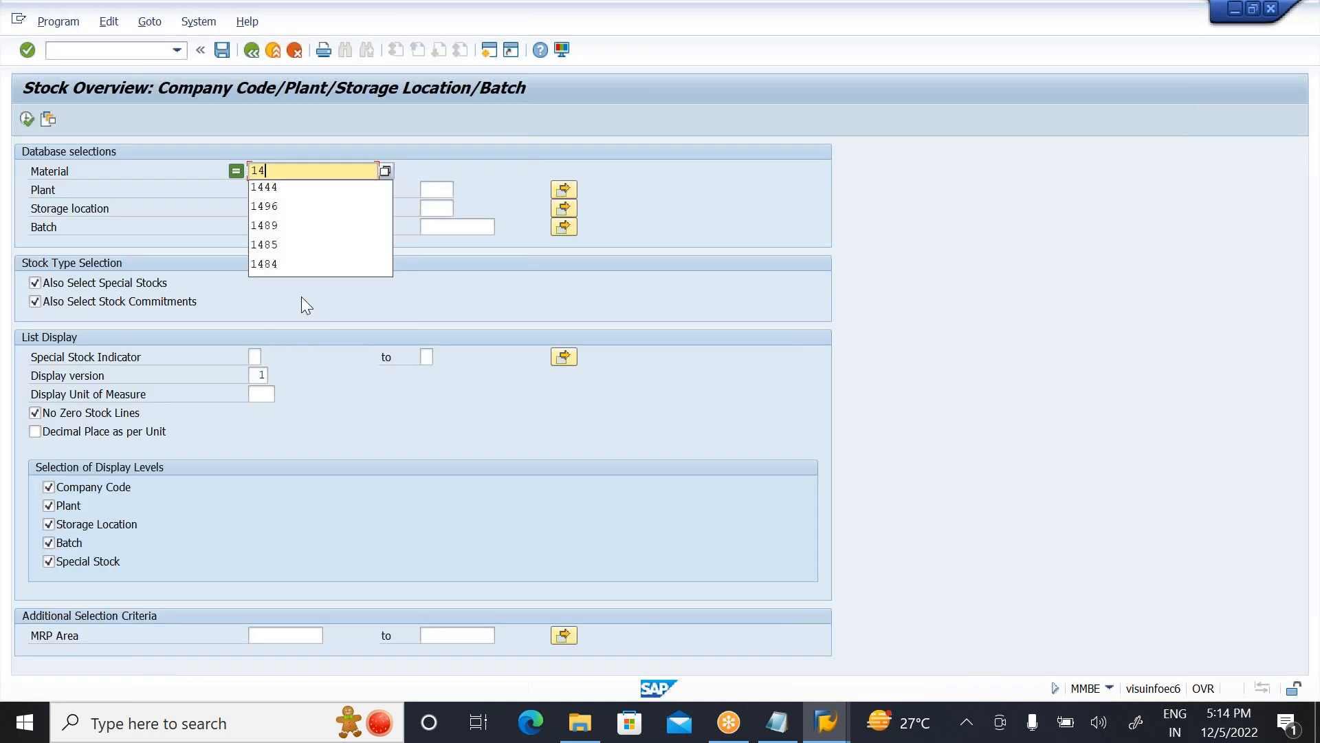
{"action": "left_click", "coordinate": [26, 119]}
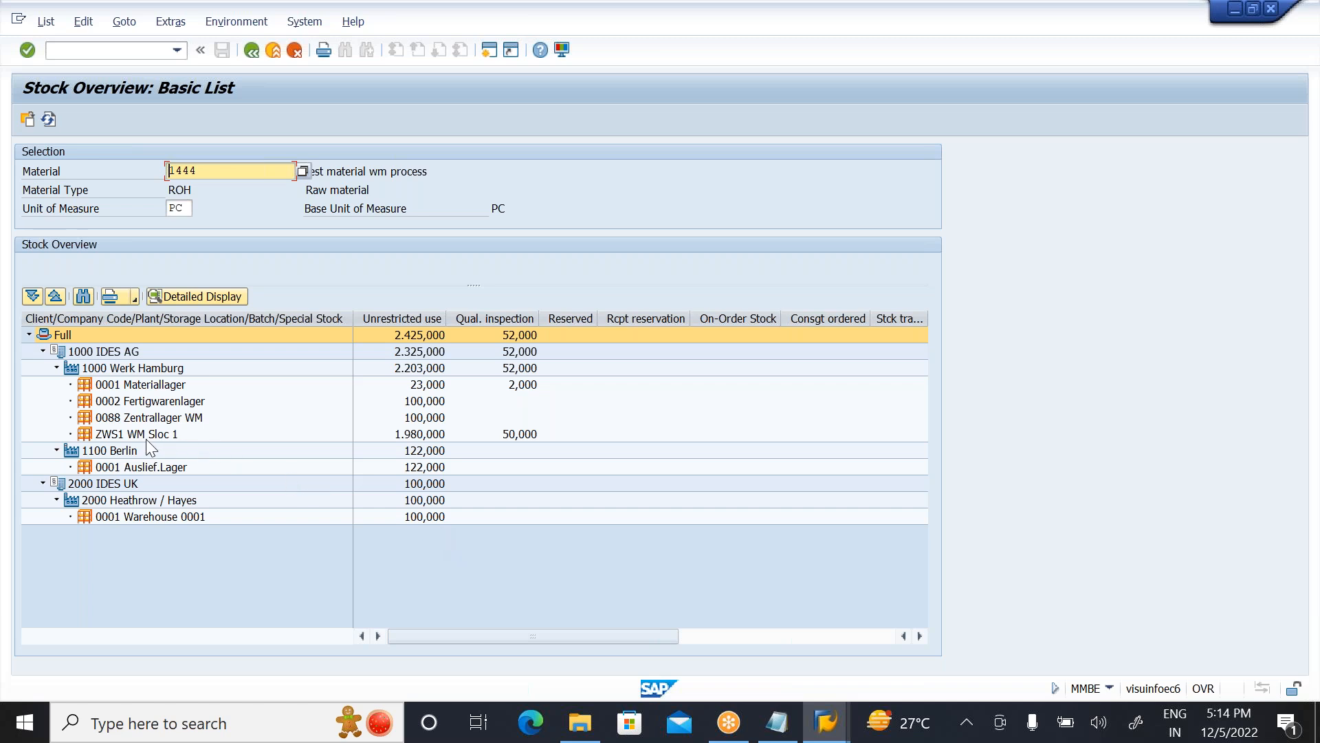
{"action": "left_click", "coordinate": [128, 440]}
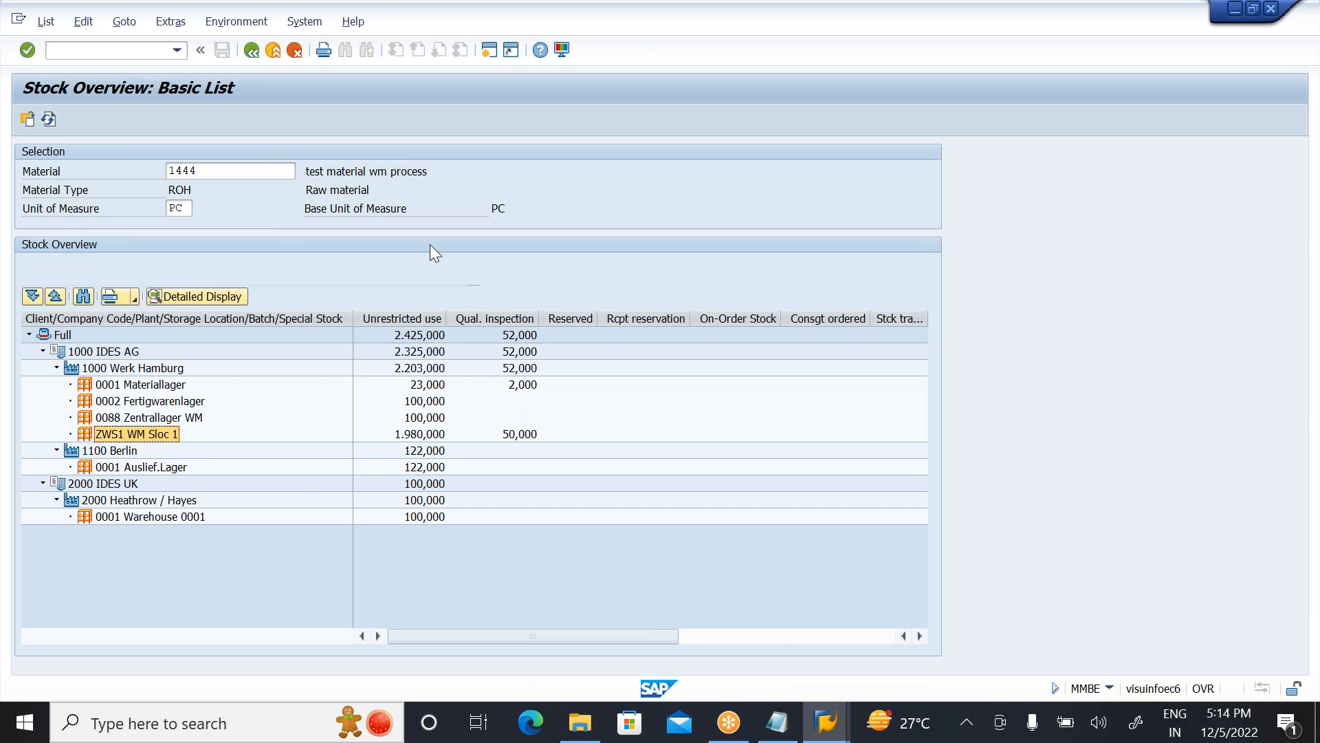
{"action": "left_click", "coordinate": [416, 434]}
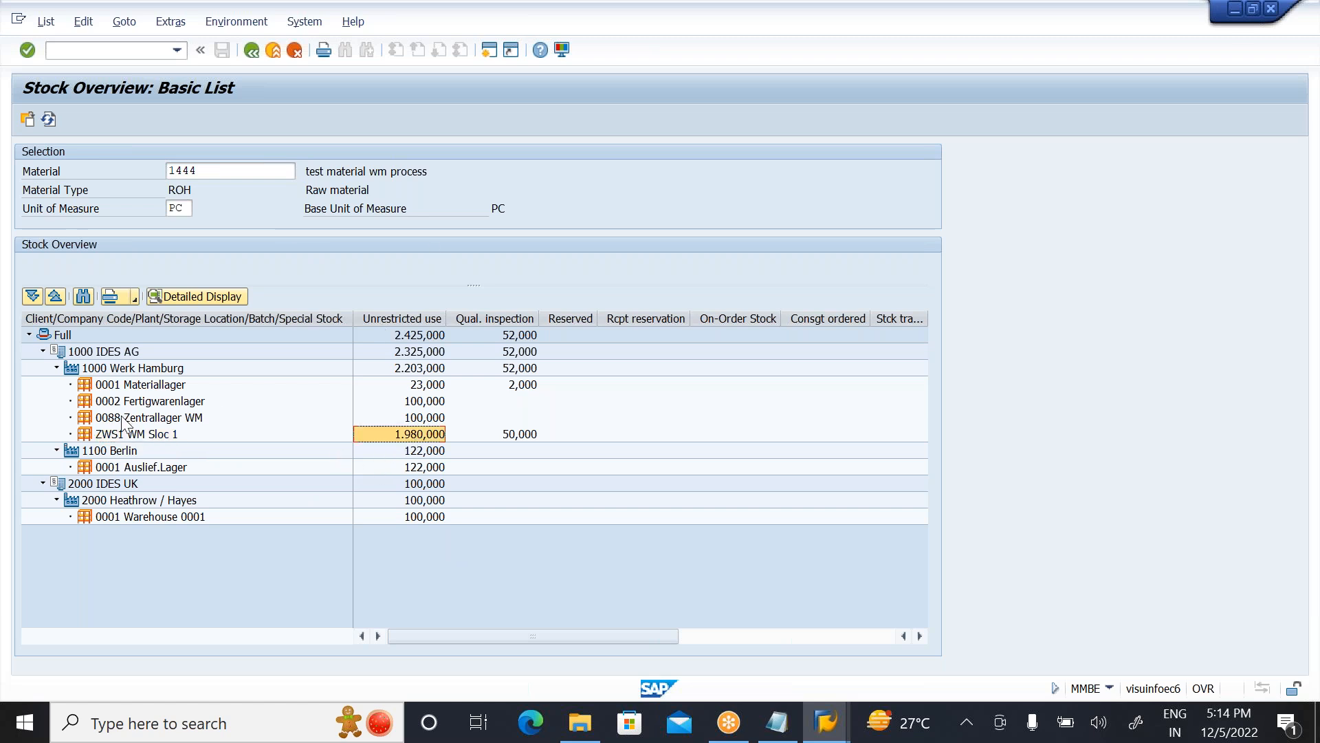
{"action": "left_click", "coordinate": [136, 451]}
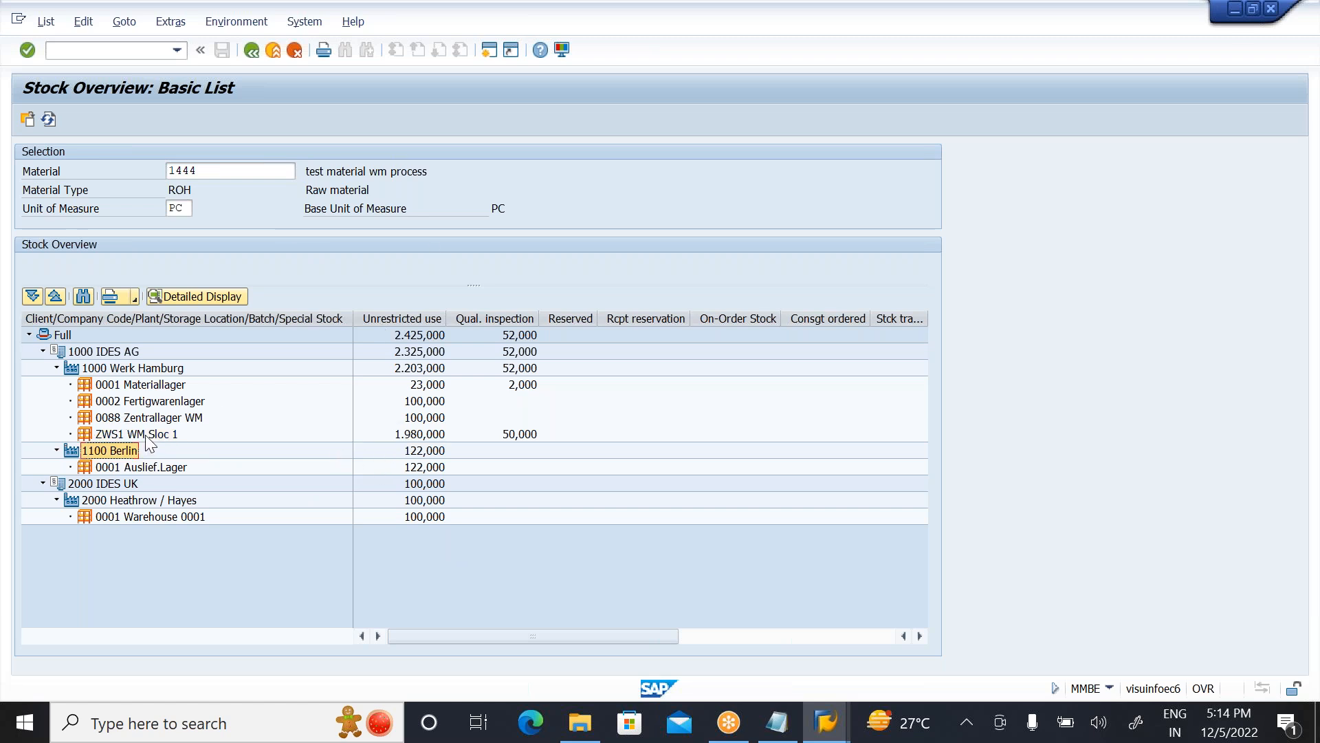
Step: Display the WM stocks of material 1444 for storage location ZWS1, and return to the SAP Easy Access screen
{"action": "left_click", "coordinate": [145, 436]}
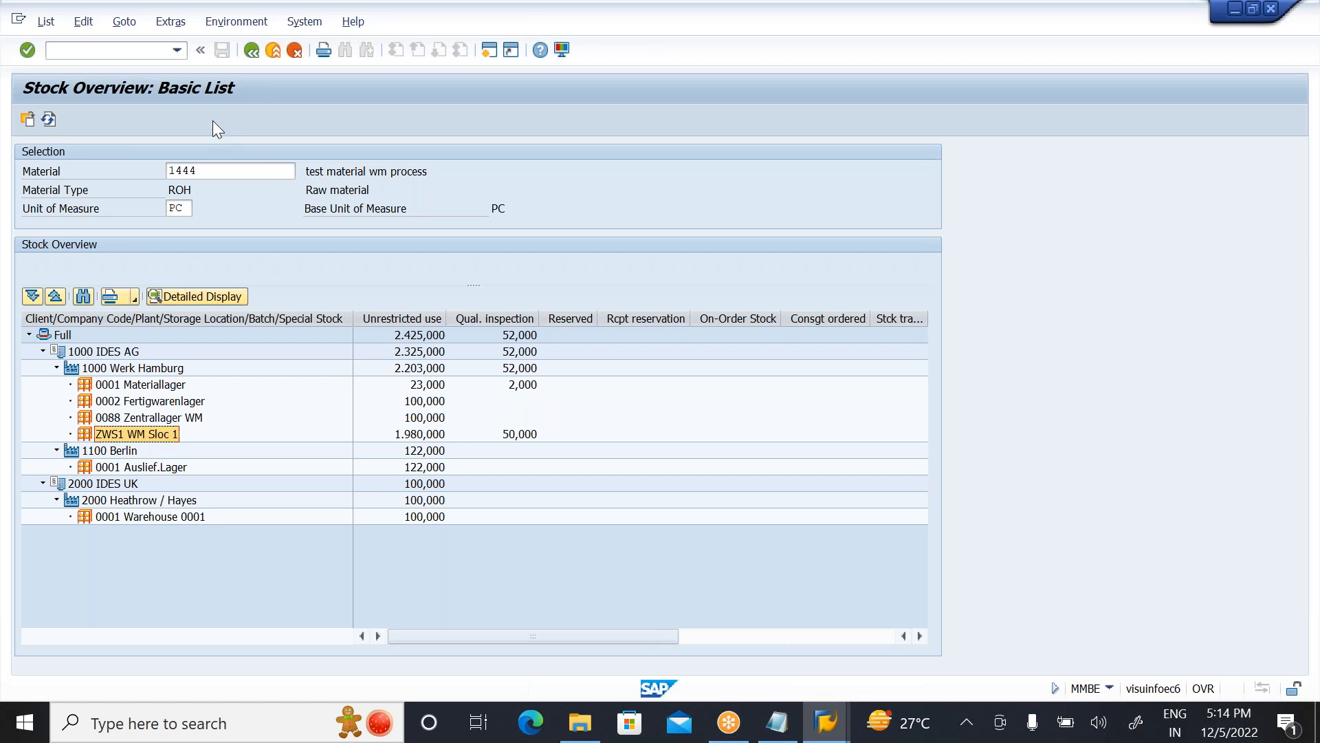
{"action": "left_click", "coordinate": [242, 22]}
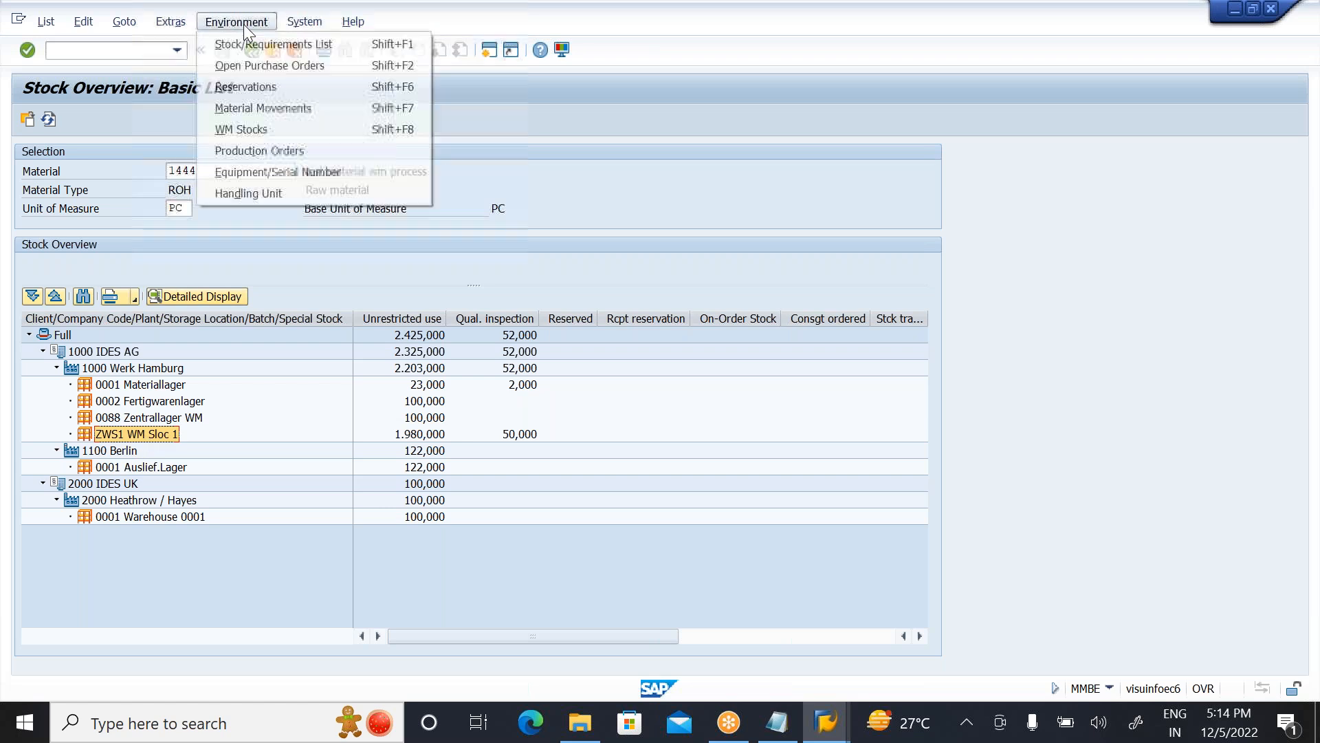
{"action": "left_click", "coordinate": [235, 131]}
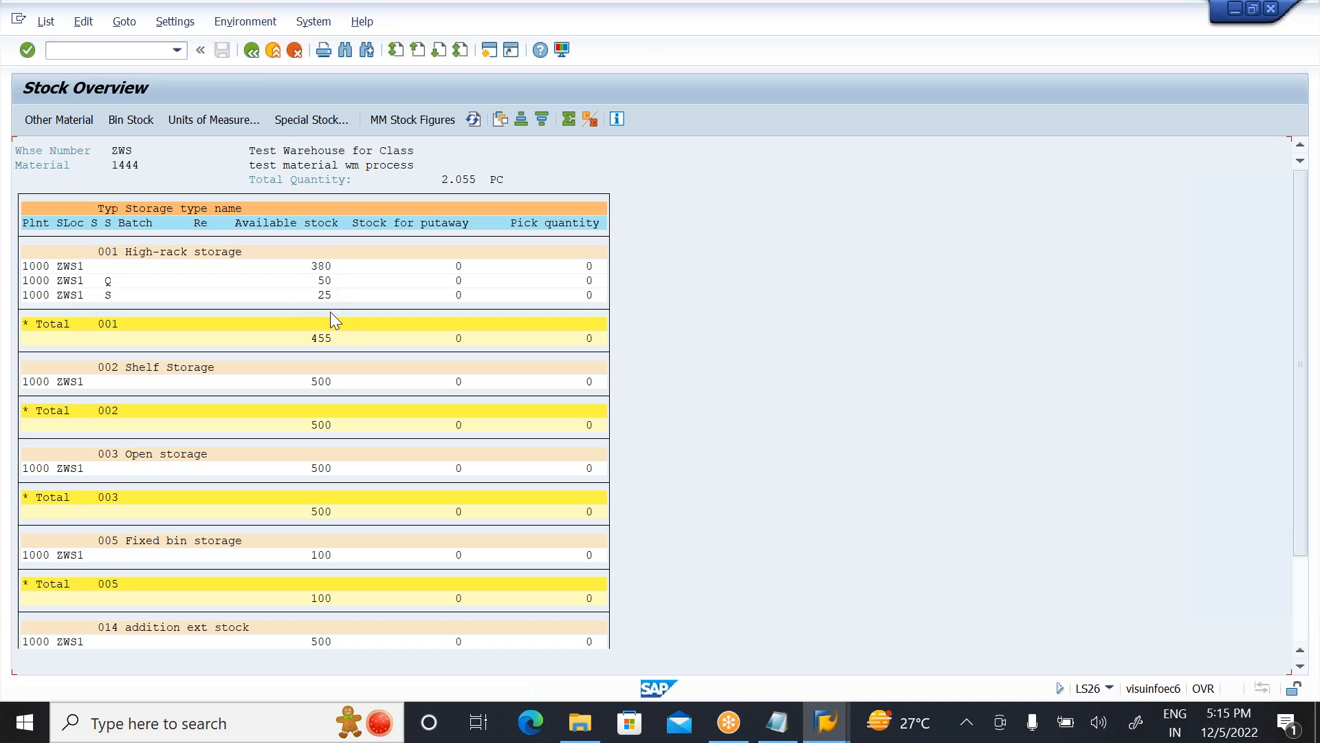
{"action": "left_click", "coordinate": [252, 54]}
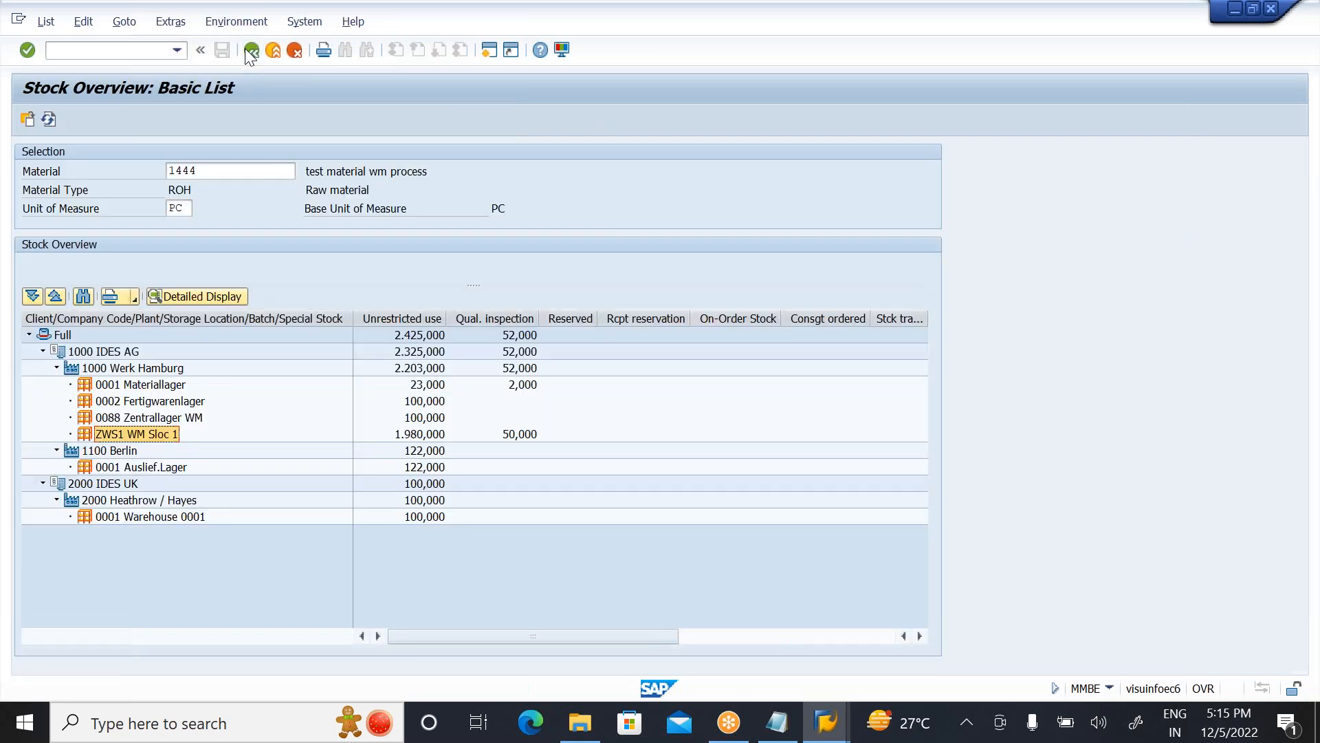
{"action": "left_click", "coordinate": [252, 54]}
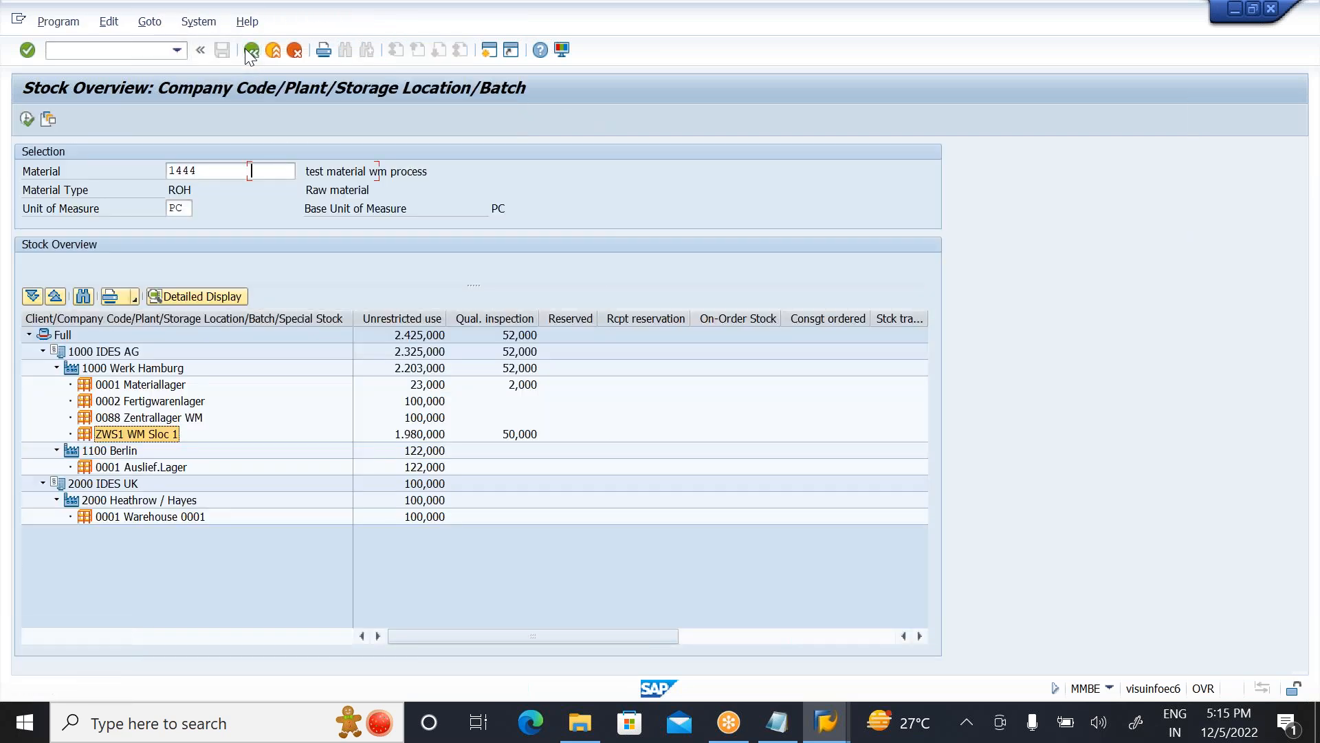
{"action": "left_click", "coordinate": [252, 54]}
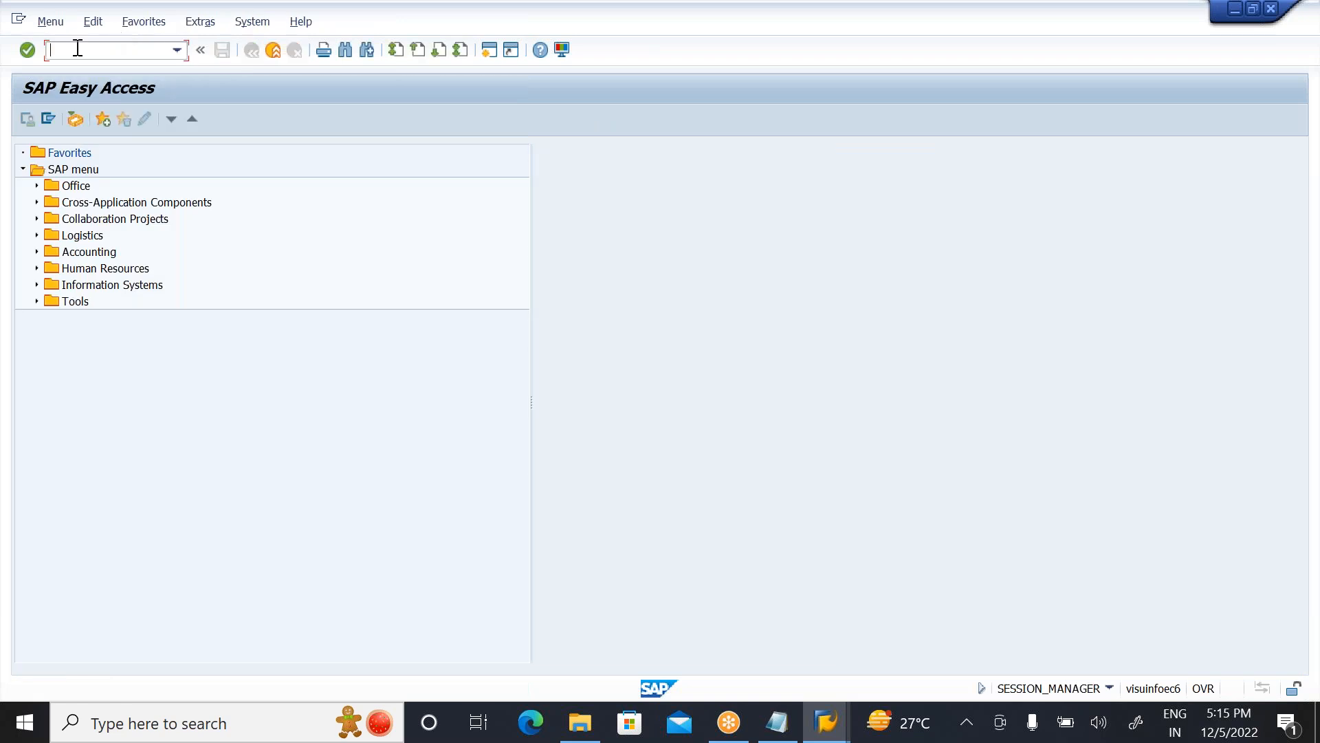
Step: Run transaction LX02 and list the WM stock for warehouse number ZWS, storage type 001
{"action": "type", "text": "LX02"}
{"action": "key", "text": "Return"}
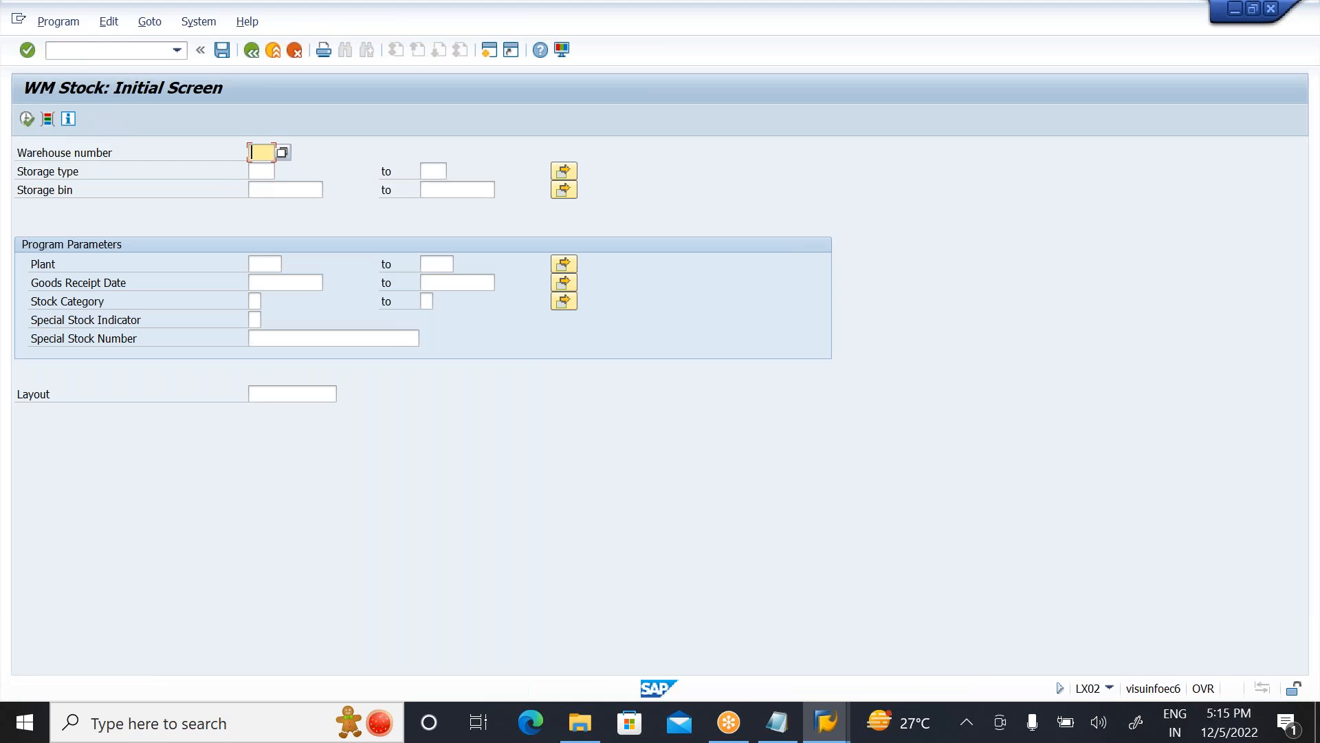
{"action": "type", "text": "ZWS"}
{"action": "key", "text": "Tab"}
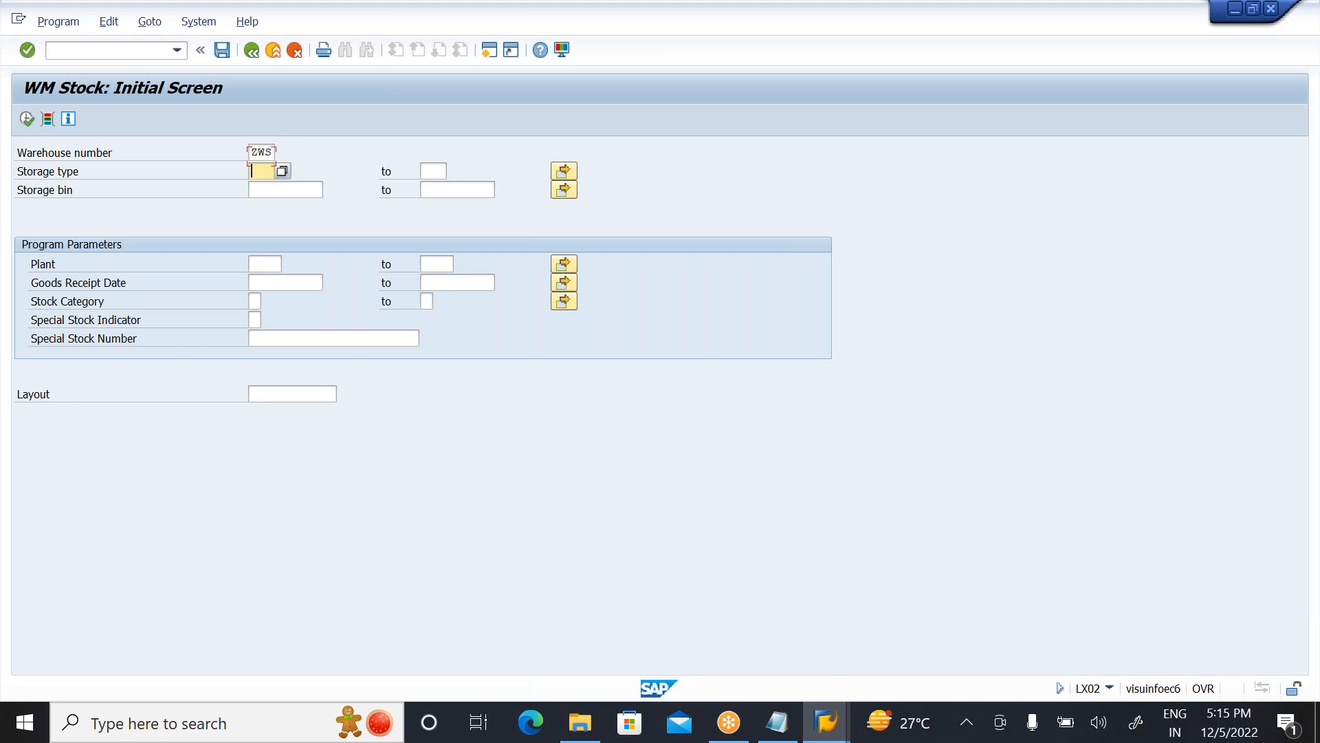
{"action": "type", "text": "001"}
{"action": "left_click", "coordinate": [26, 119]}
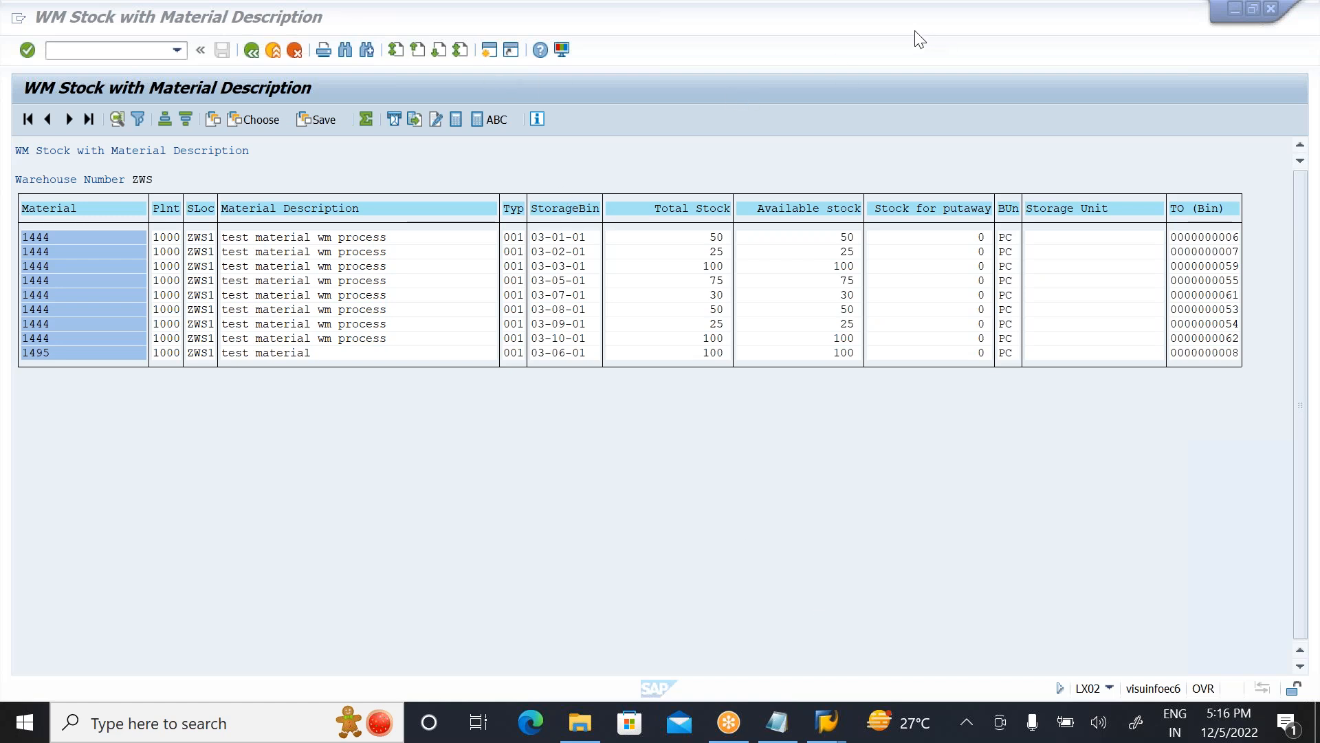
Step: Leave the WM stock list with /n and run the change material transaction MM02
{"action": "left_click", "coordinate": [485, 49]}
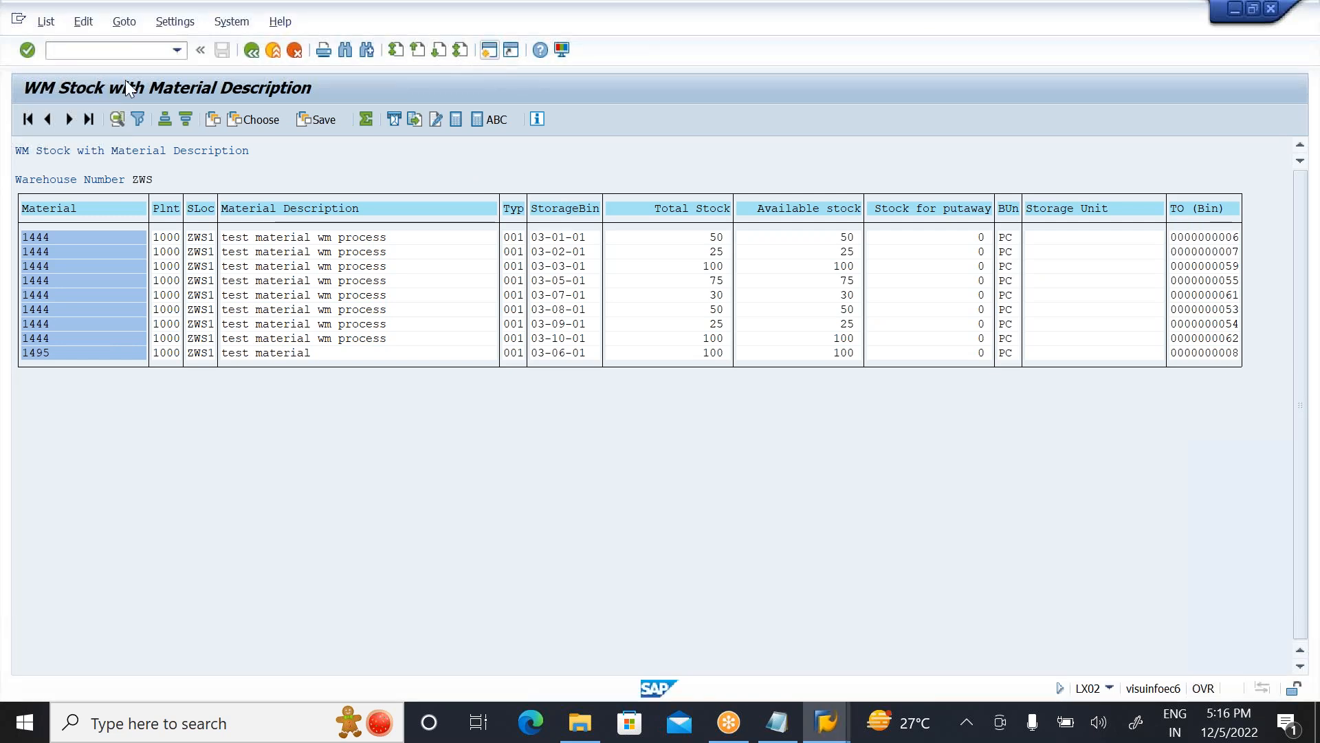
{"action": "left_click", "coordinate": [76, 49]}
{"action": "type", "text": "/n"}
{"action": "key", "text": "Return"}
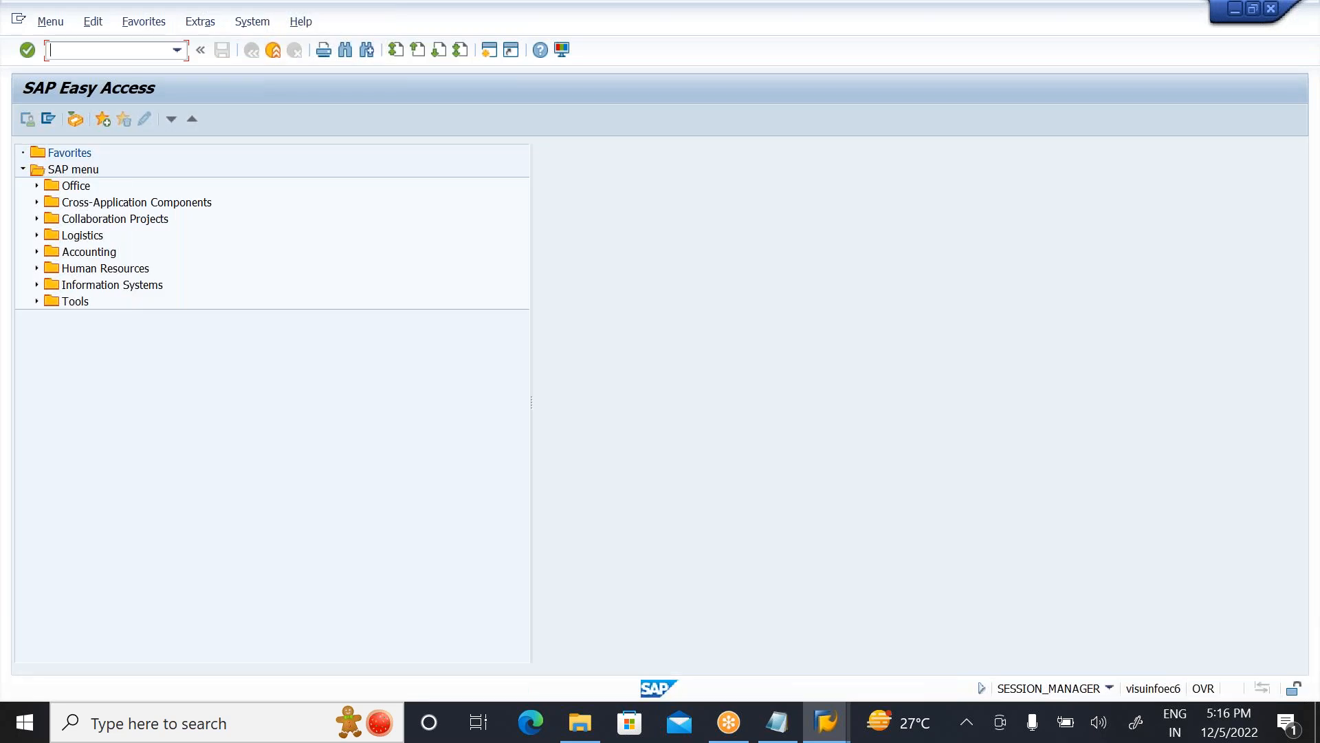
{"action": "type", "text": "M02"}
{"action": "key", "text": "Return"}
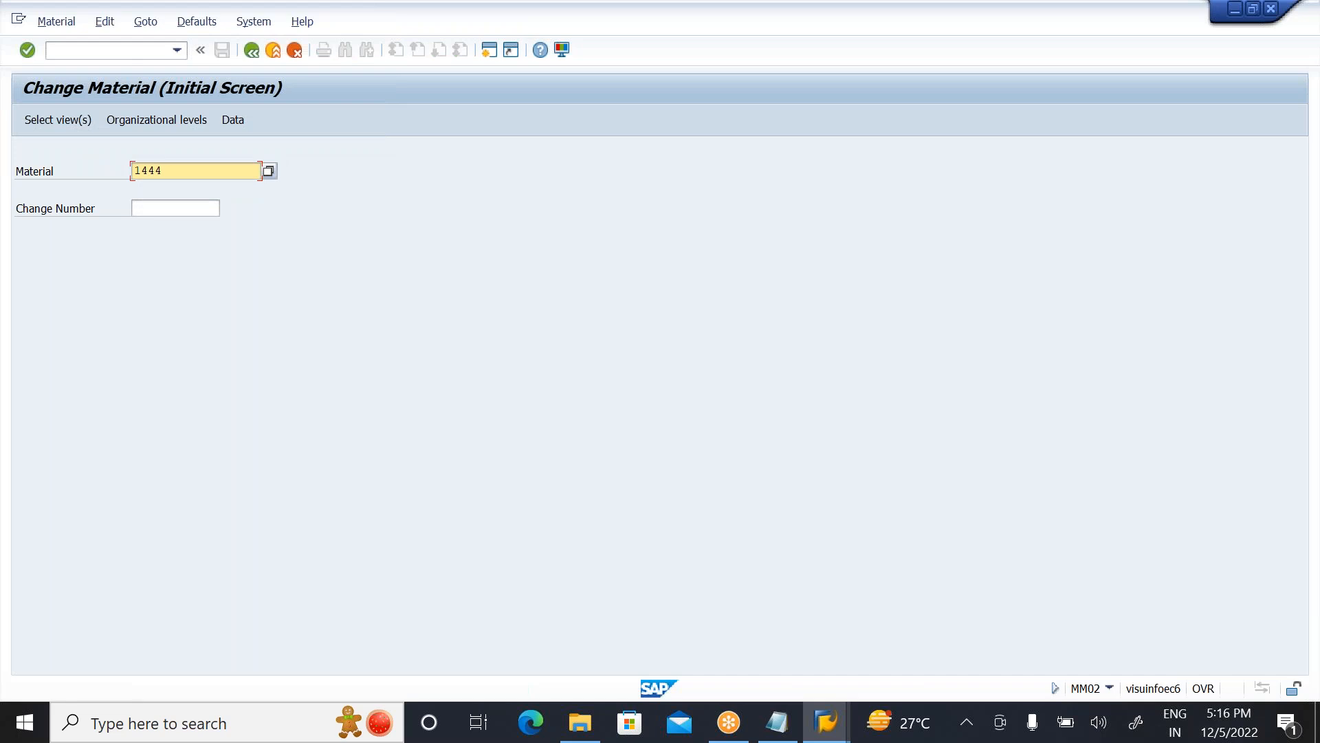
Step: Select only the Warehouse Management 1 and Warehouse Management 2 views for changing material 1444
{"action": "key", "text": "Tab"}
{"action": "left_click", "coordinate": [44, 121]}
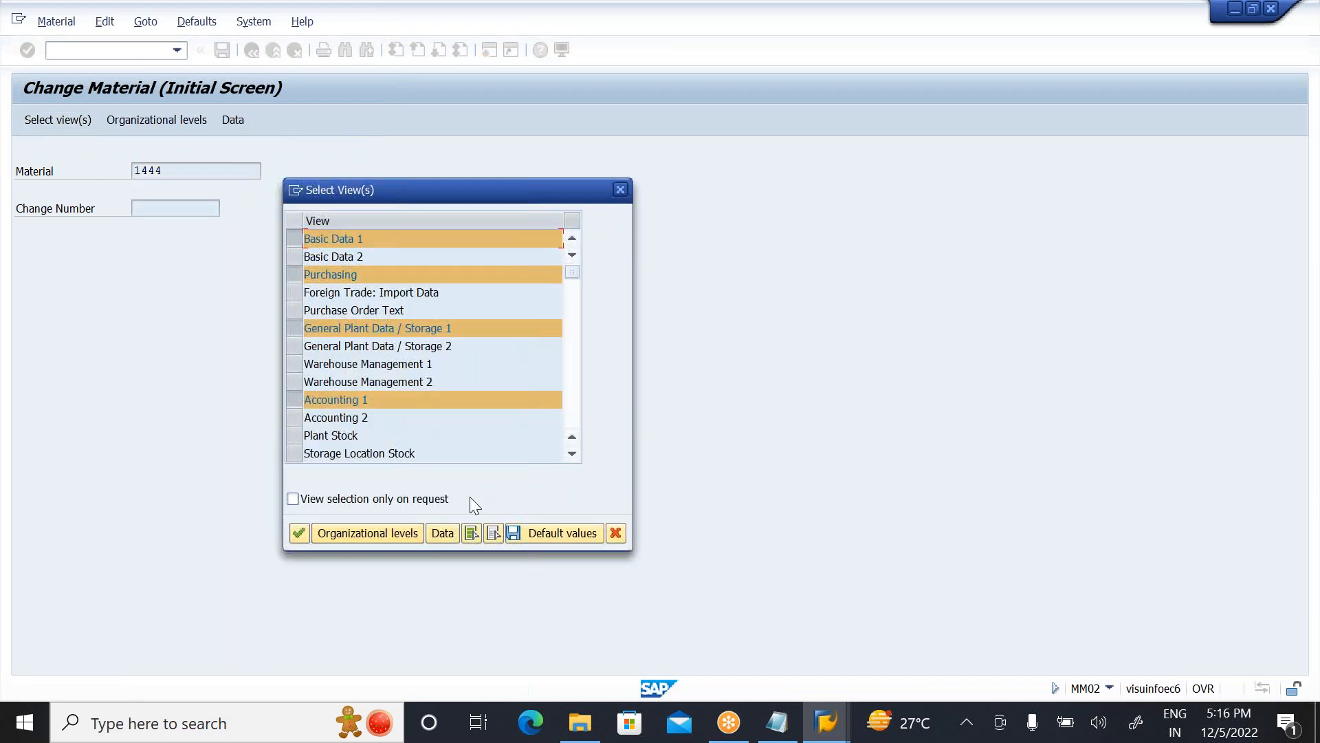
{"action": "left_click", "coordinate": [493, 534]}
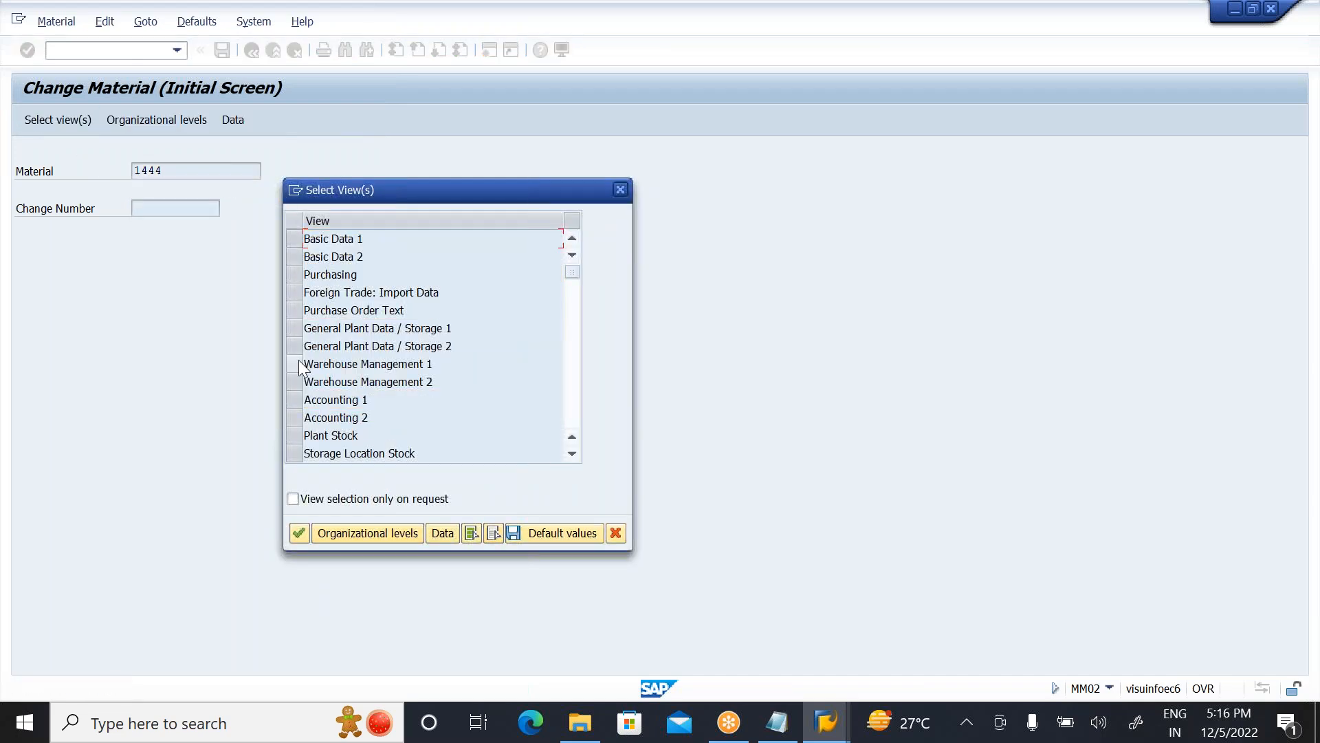
{"action": "left_click", "coordinate": [295, 364]}
{"action": "left_click", "coordinate": [294, 382]}
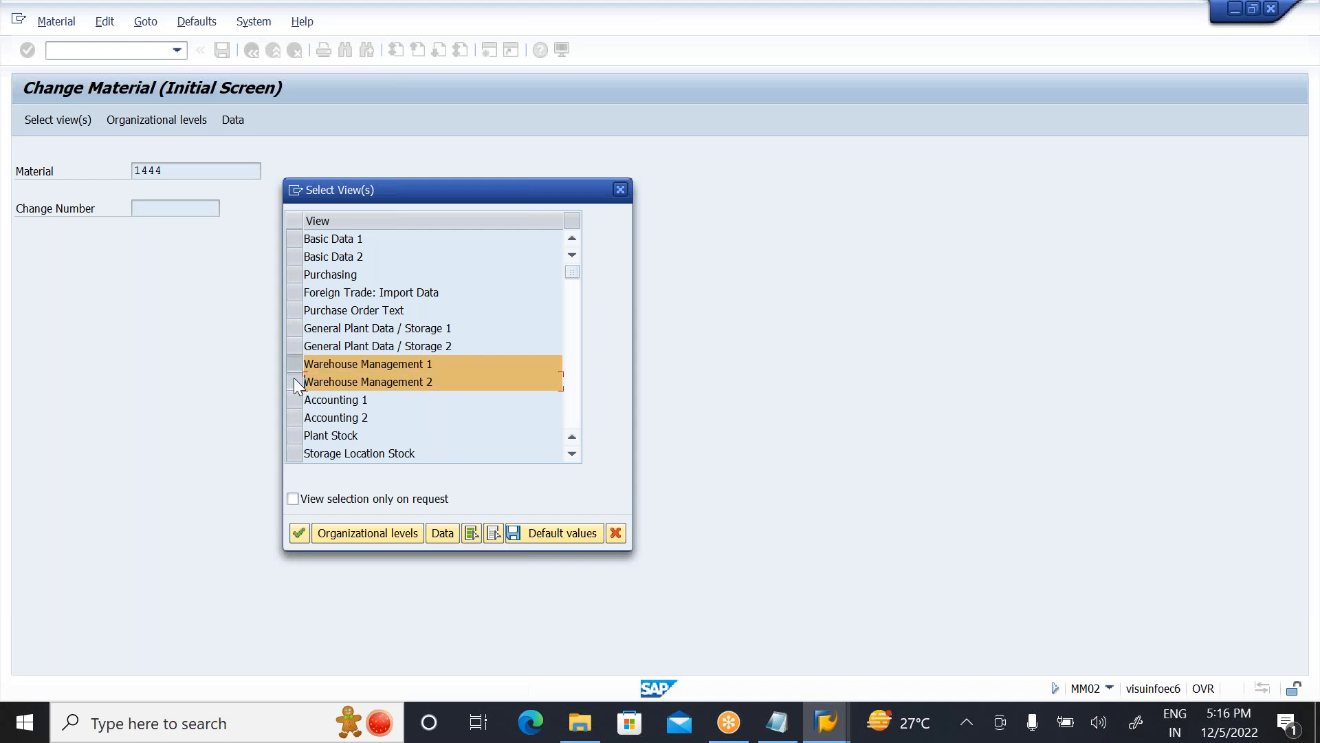
{"action": "key", "text": "Return"}
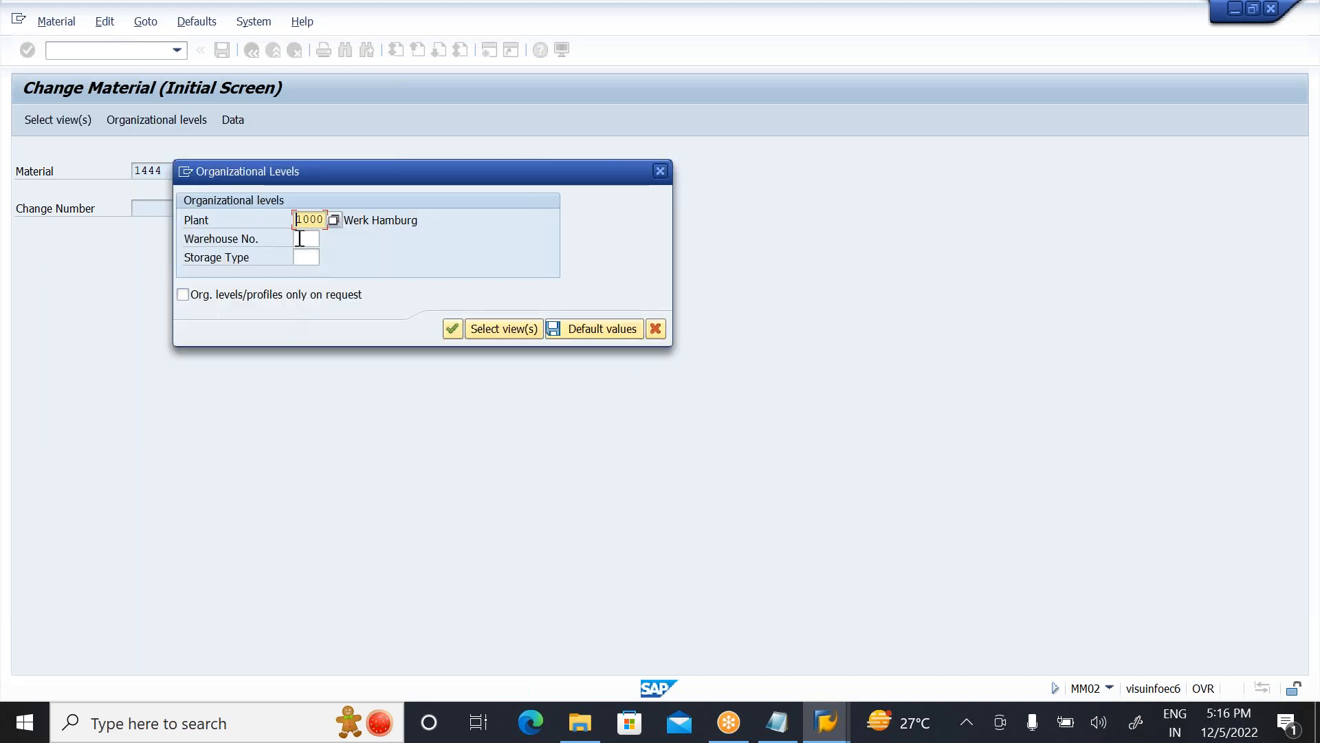
Step: Open the warehouse management views of material 1444 for plant 1000 and warehouse number ZWS, leaving the storage type blank
{"action": "left_click", "coordinate": [306, 237]}
{"action": "type", "text": "ZWS"}
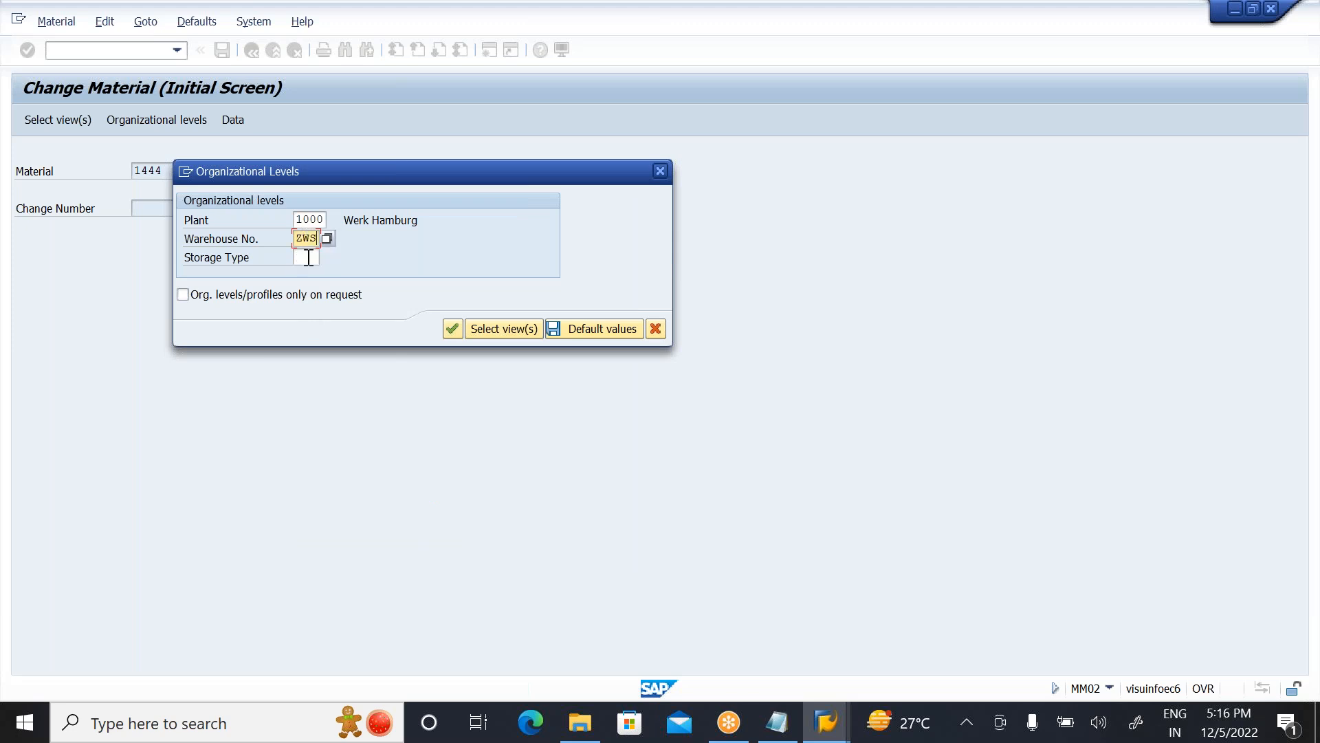
{"action": "left_click", "coordinate": [306, 257]}
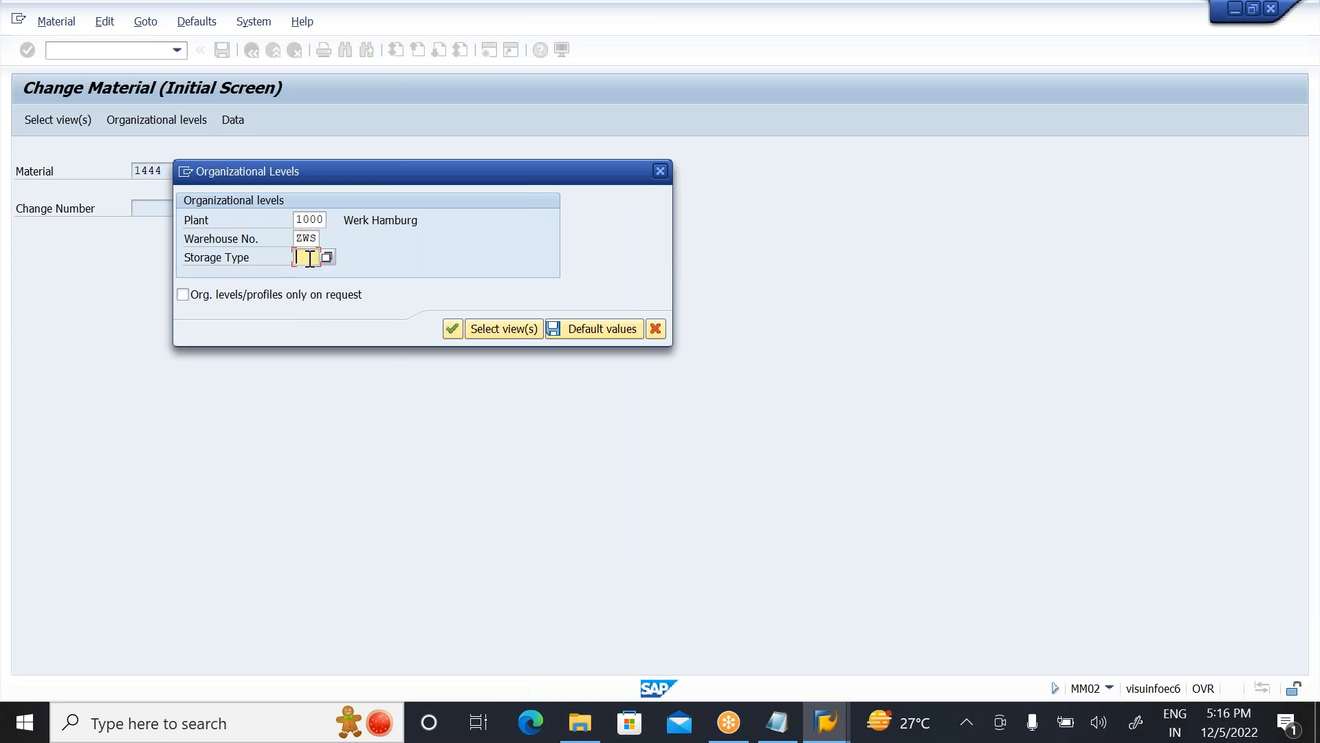
{"action": "left_click", "coordinate": [450, 330]}
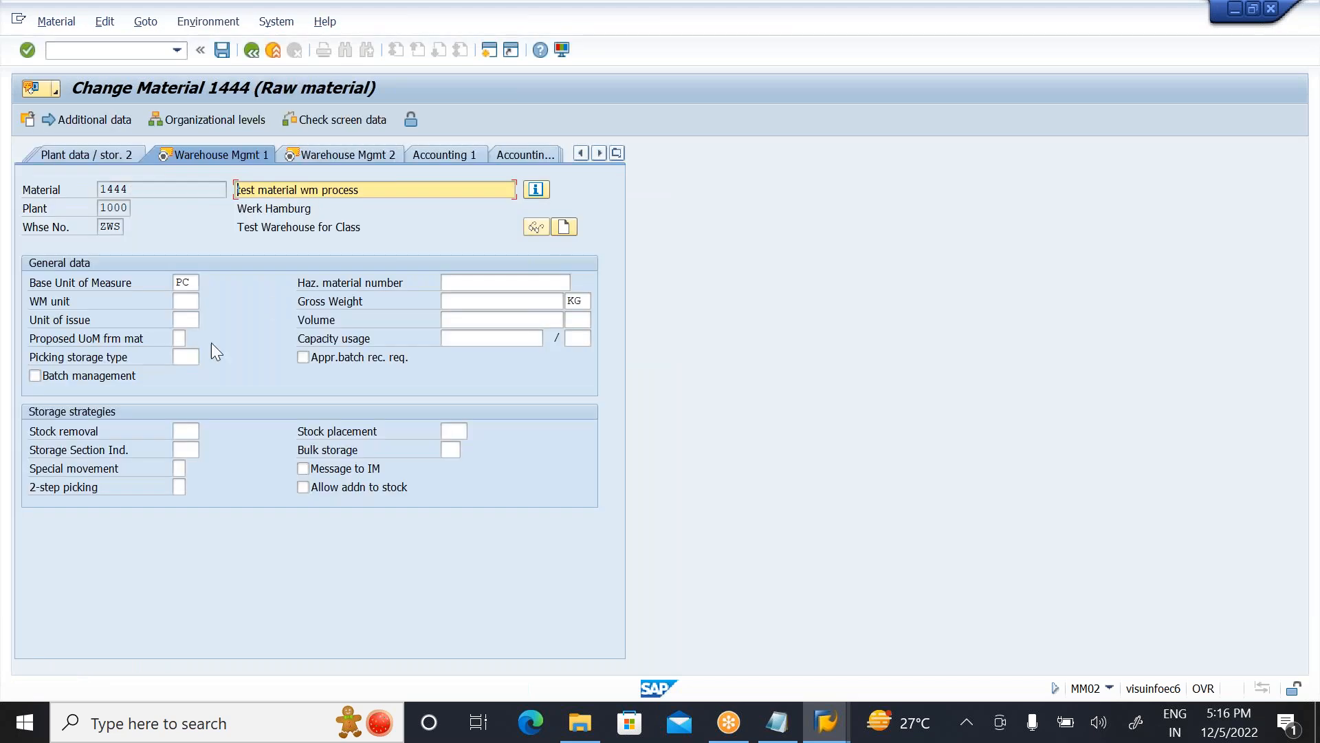
Step: Check the stock removal and stock placement fields under storage strategies in the Warehouse Management 1 view
{"action": "left_click", "coordinate": [191, 431]}
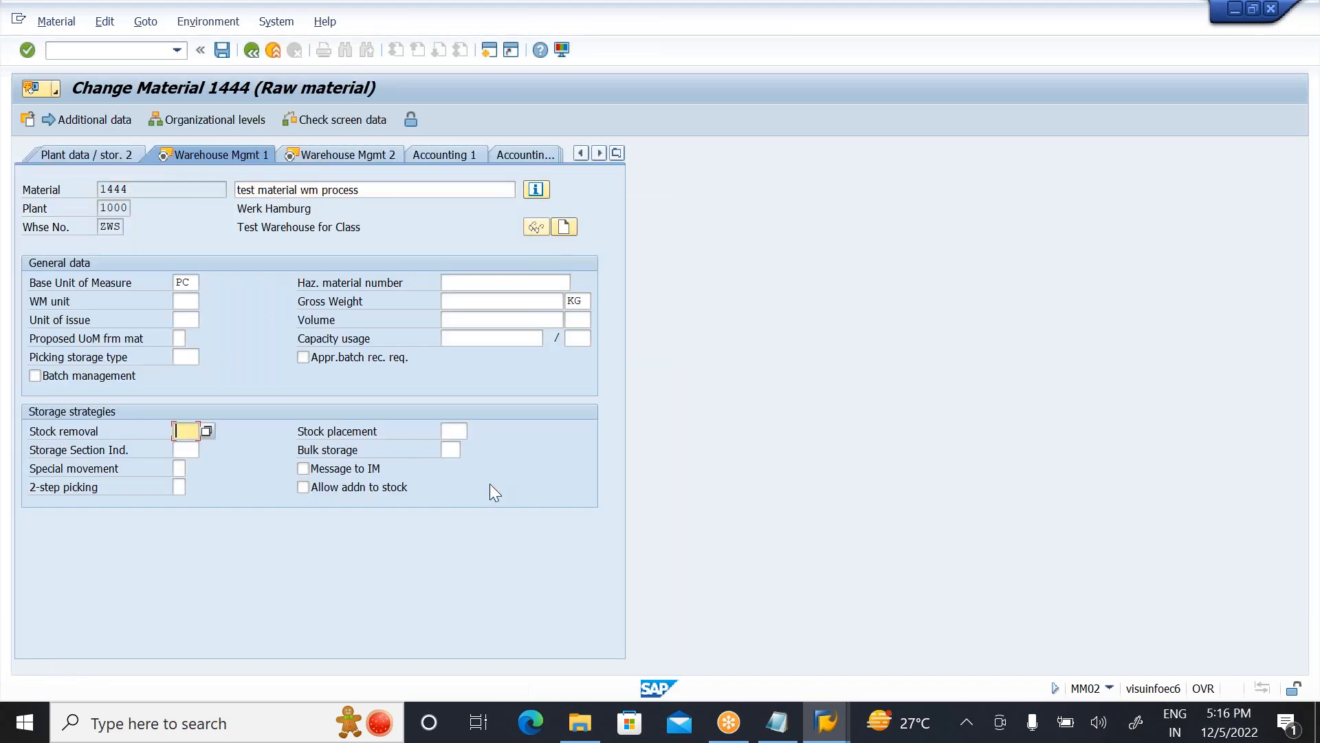
{"action": "left_click", "coordinate": [459, 433]}
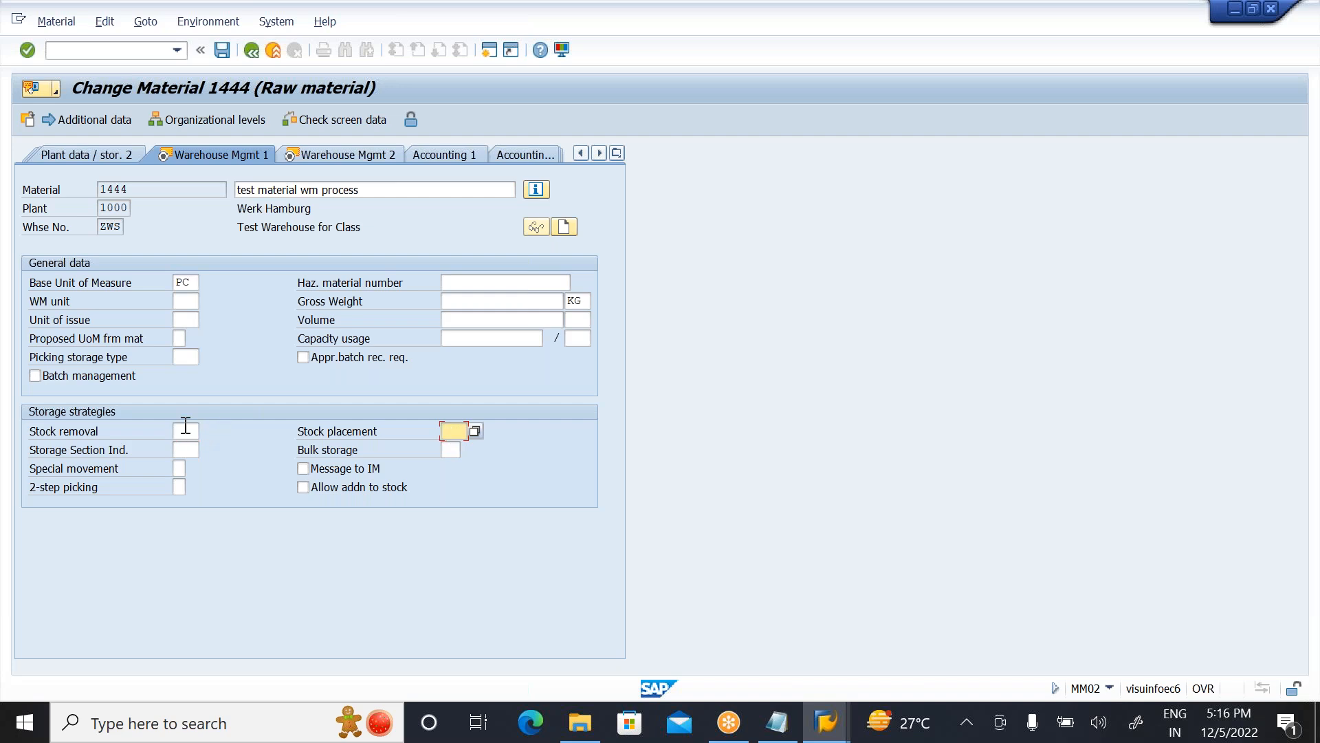
{"action": "left_click", "coordinate": [186, 428]}
{"action": "left_click", "coordinate": [453, 429]}
{"action": "left_click", "coordinate": [194, 431]}
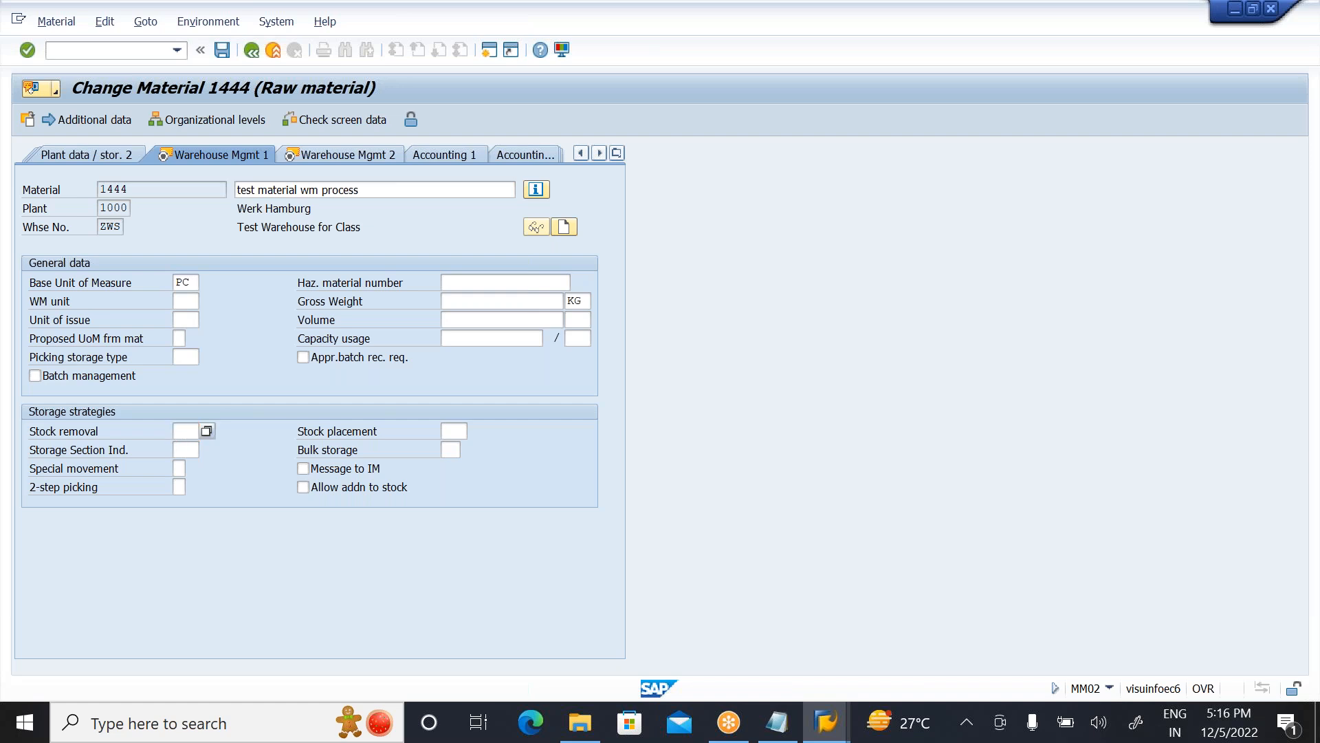
Step: Check the palletization data in the Warehouse Management 2 view, and exit the material master to the SAP Easy Access screen
{"action": "key", "text": "Return"}
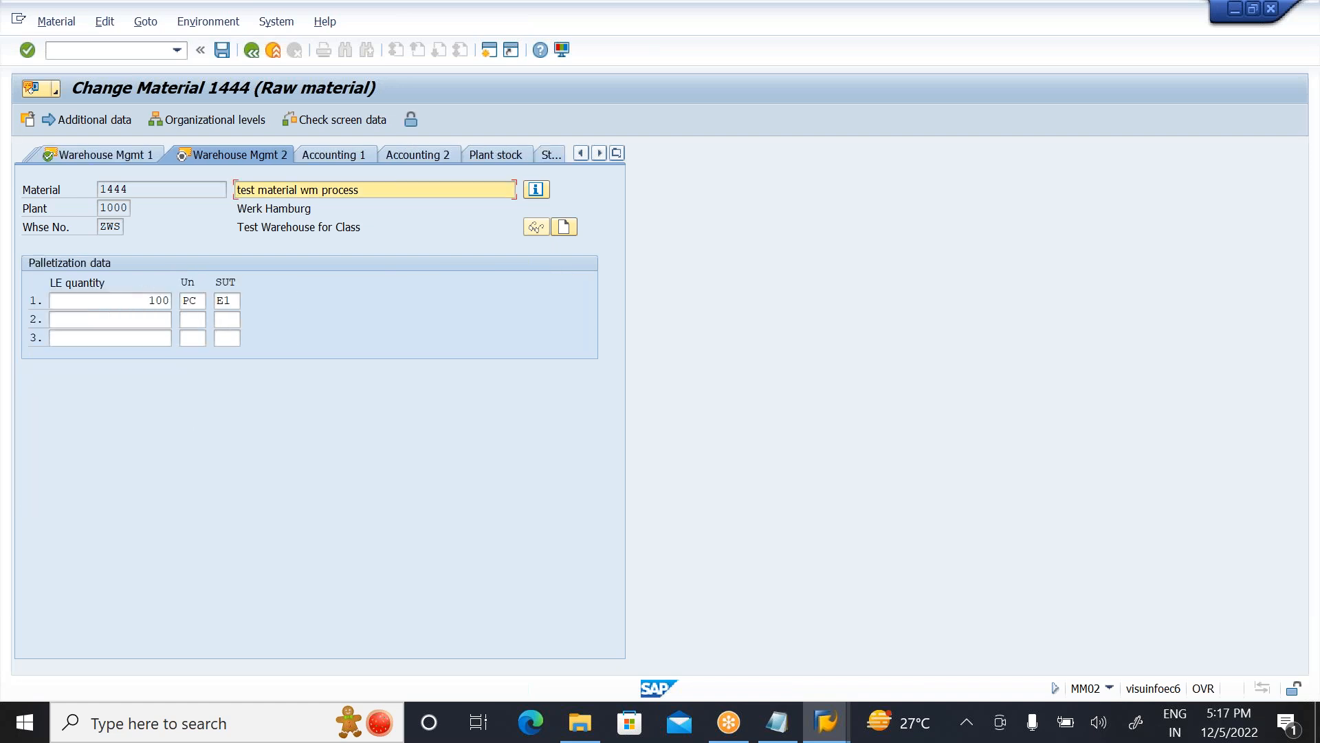
{"action": "key", "text": "Return"}
{"action": "left_click", "coordinate": [260, 363]}
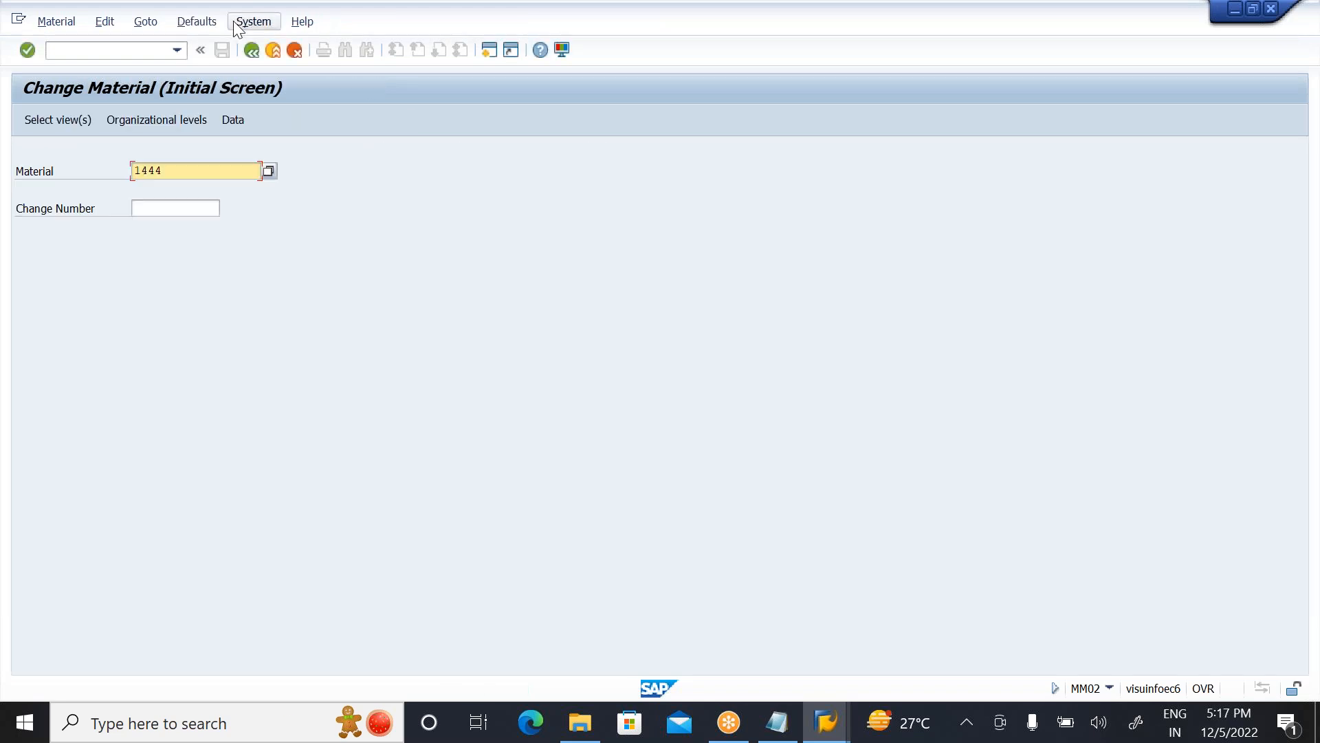
{"action": "left_click", "coordinate": [273, 51]}
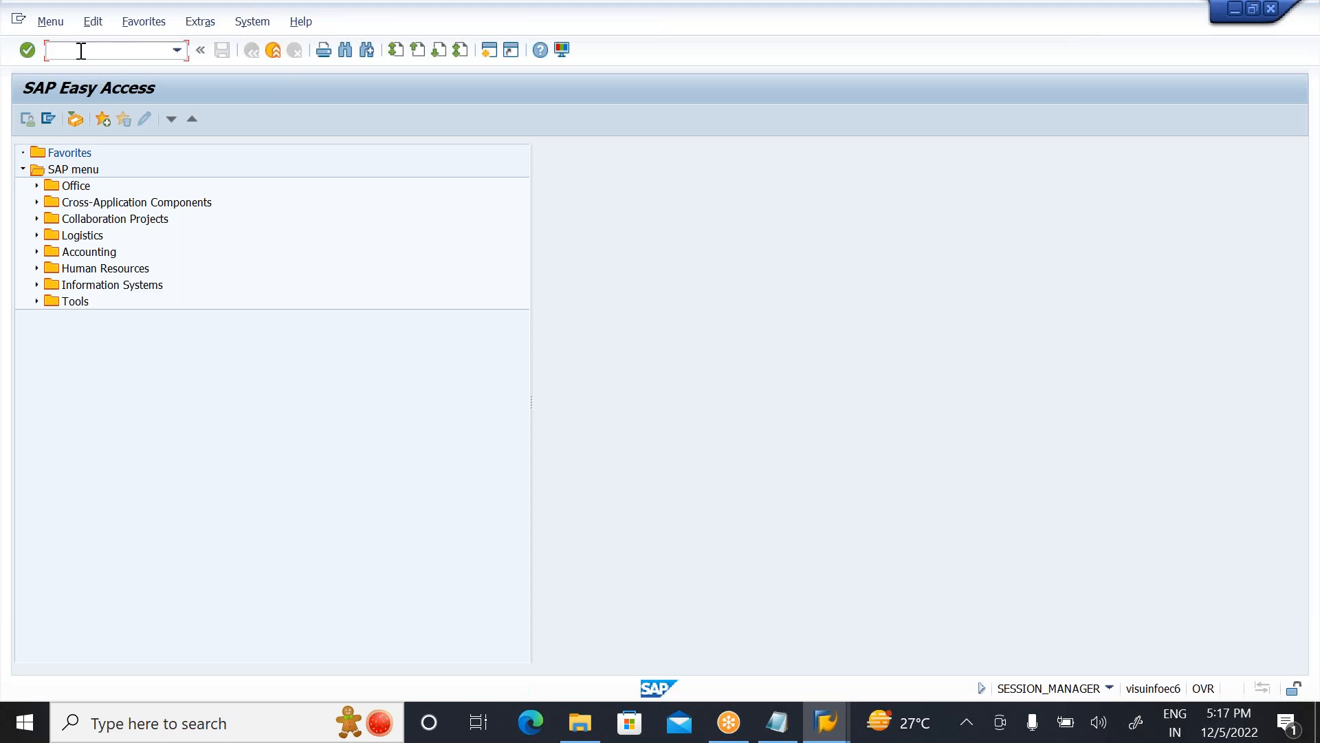
Step: Run transaction SPRO and open the SAP Reference IMG
{"action": "type", "text": "SPRO"}
{"action": "key", "text": "Return"}
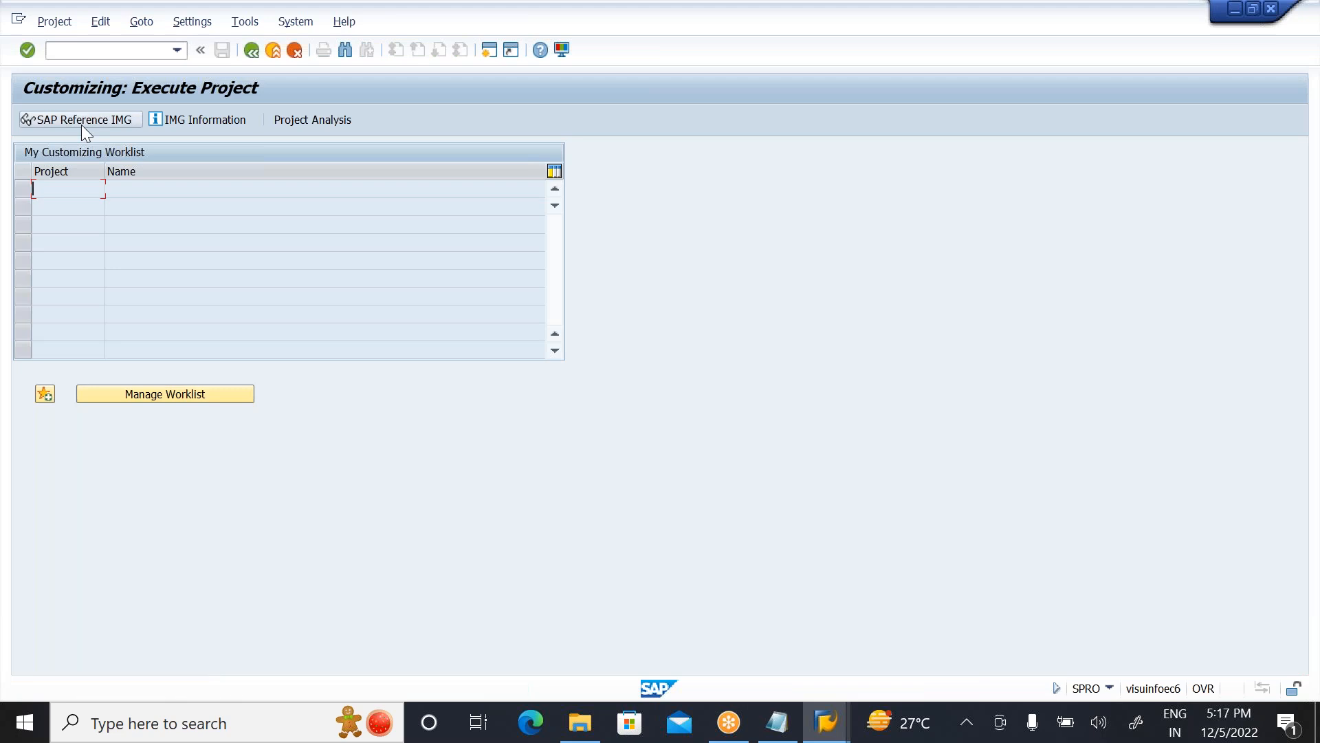
{"action": "left_click", "coordinate": [81, 121]}
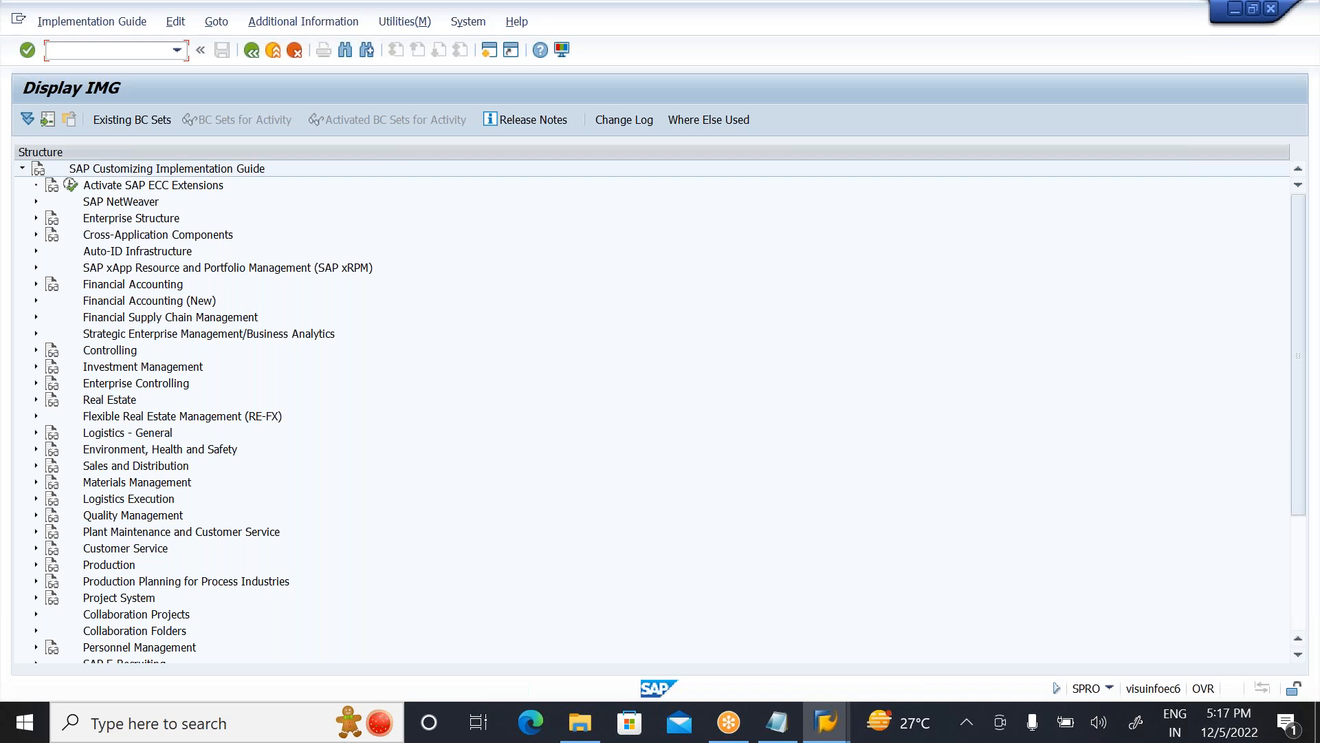
Step: Expand Logistics Execution, Warehouse Management and Strategies in the IMG, and select Activate Storage Type Search
{"action": "left_click", "coordinate": [148, 501]}
{"action": "double_click", "coordinate": [150, 500]}
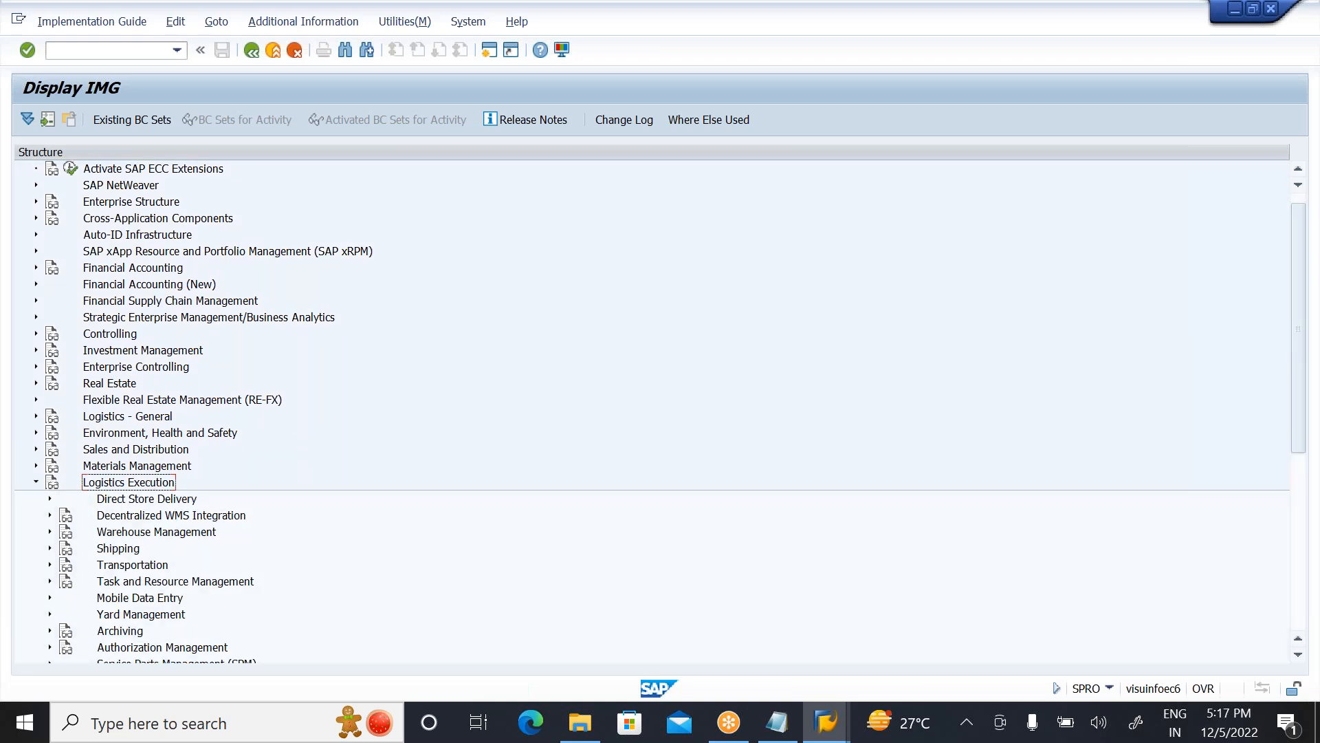
{"action": "left_click", "coordinate": [171, 535]}
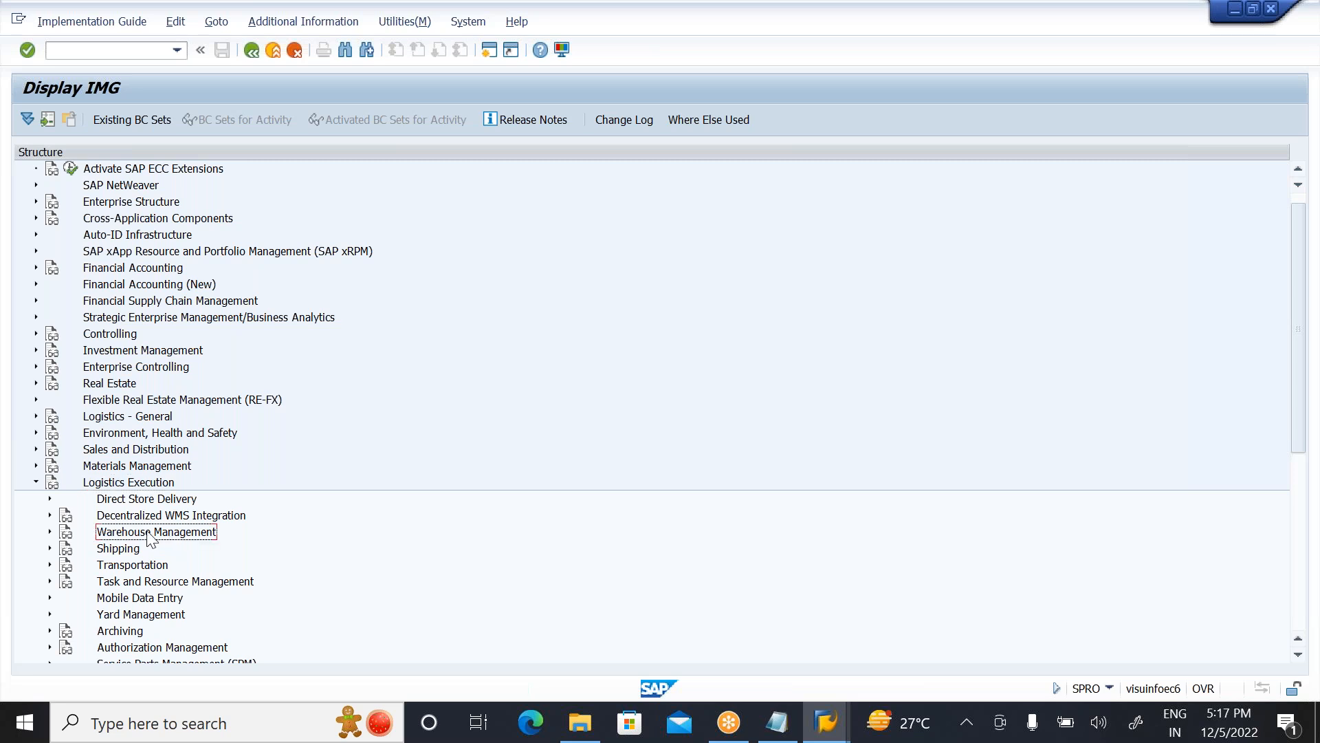
{"action": "left_click", "coordinate": [49, 534]}
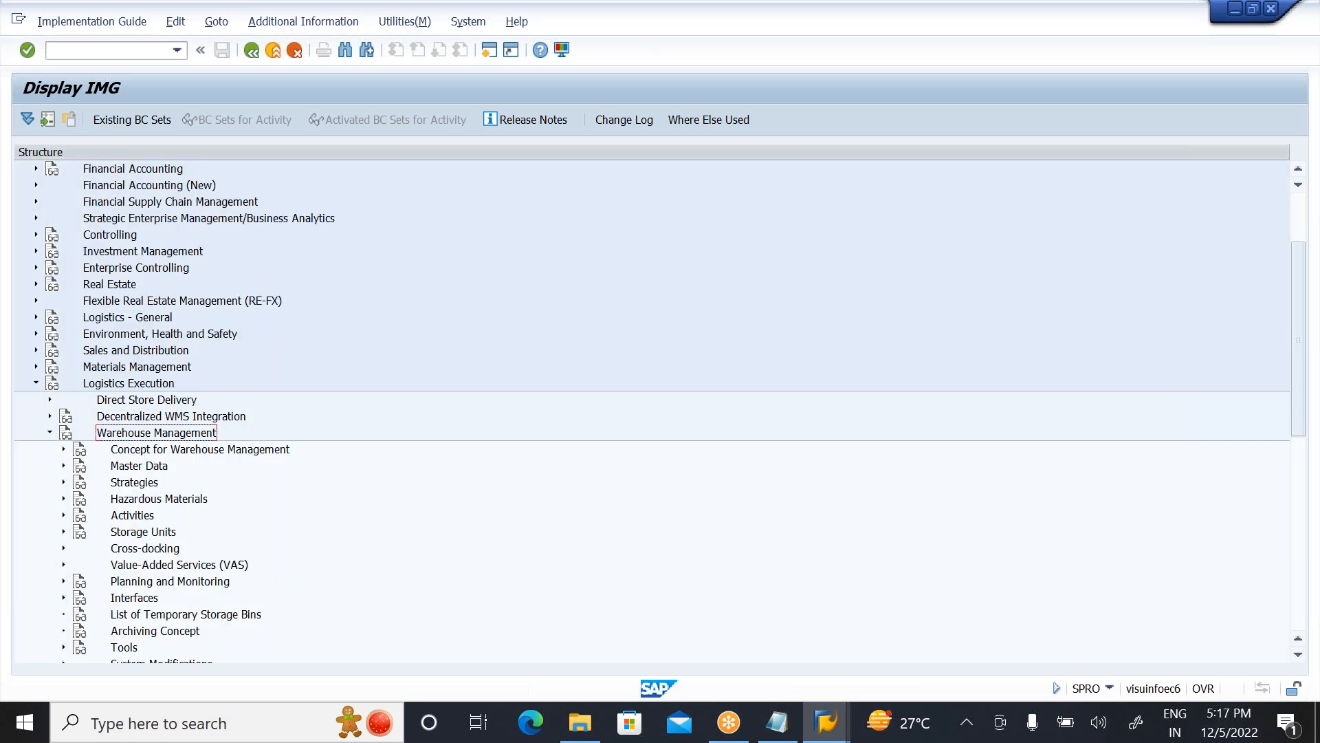
{"action": "left_click", "coordinate": [134, 482]}
{"action": "double_click", "coordinate": [146, 485]}
{"action": "left_click", "coordinate": [198, 501]}
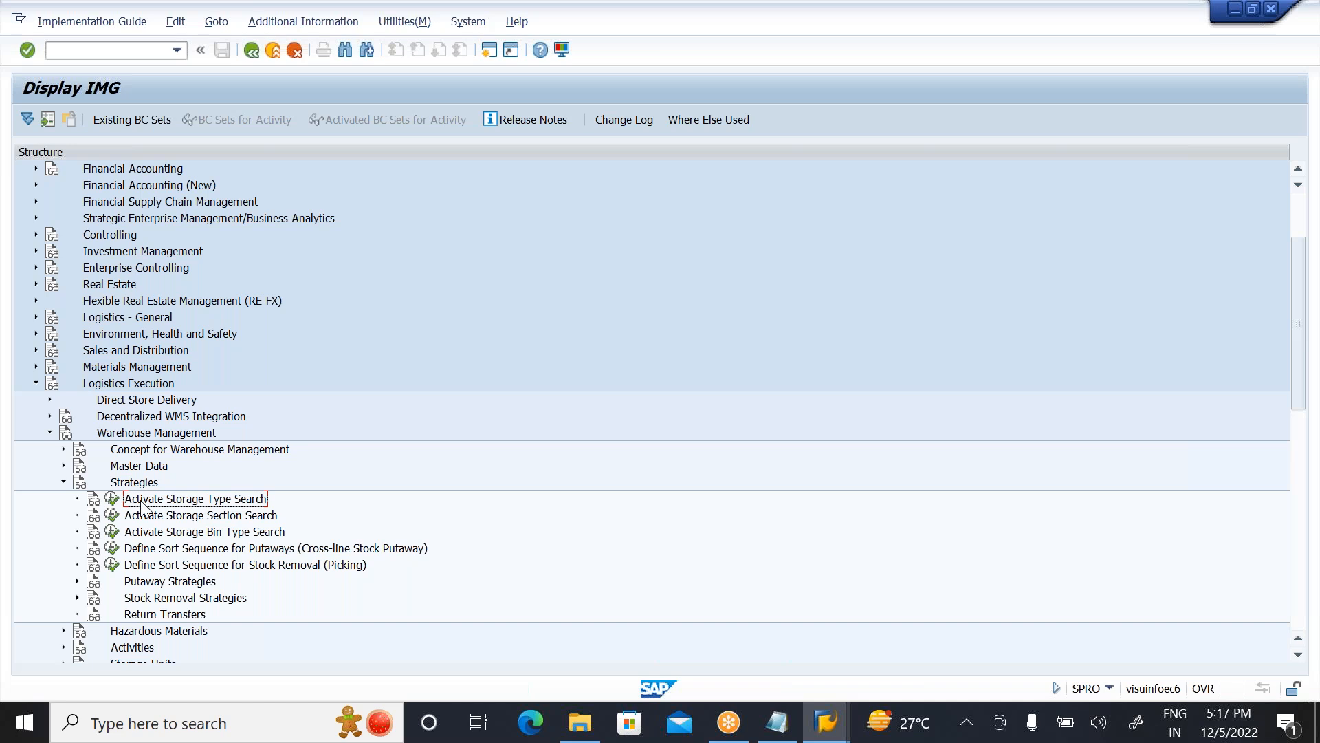
Step: Open the storage type search sequence and position the list at warehouse number ZWS, process A
{"action": "left_click", "coordinate": [112, 499]}
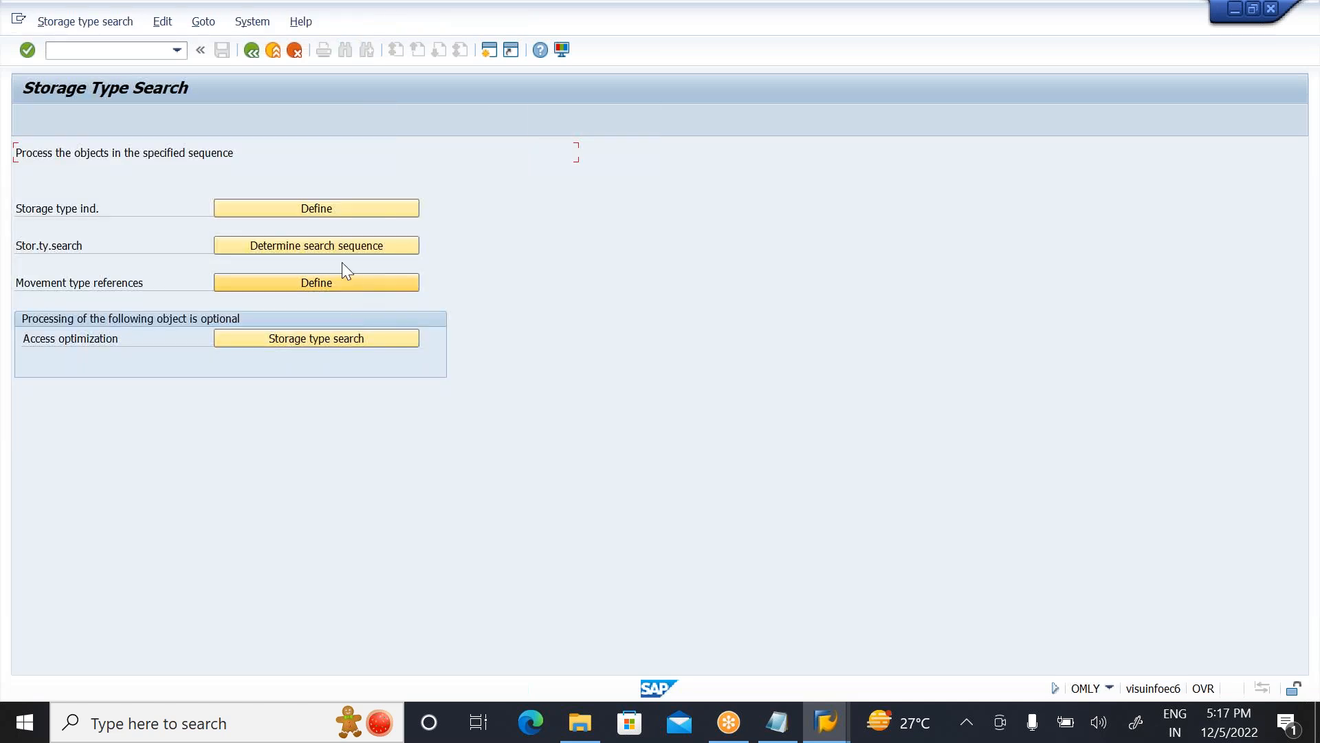
{"action": "left_click", "coordinate": [337, 245]}
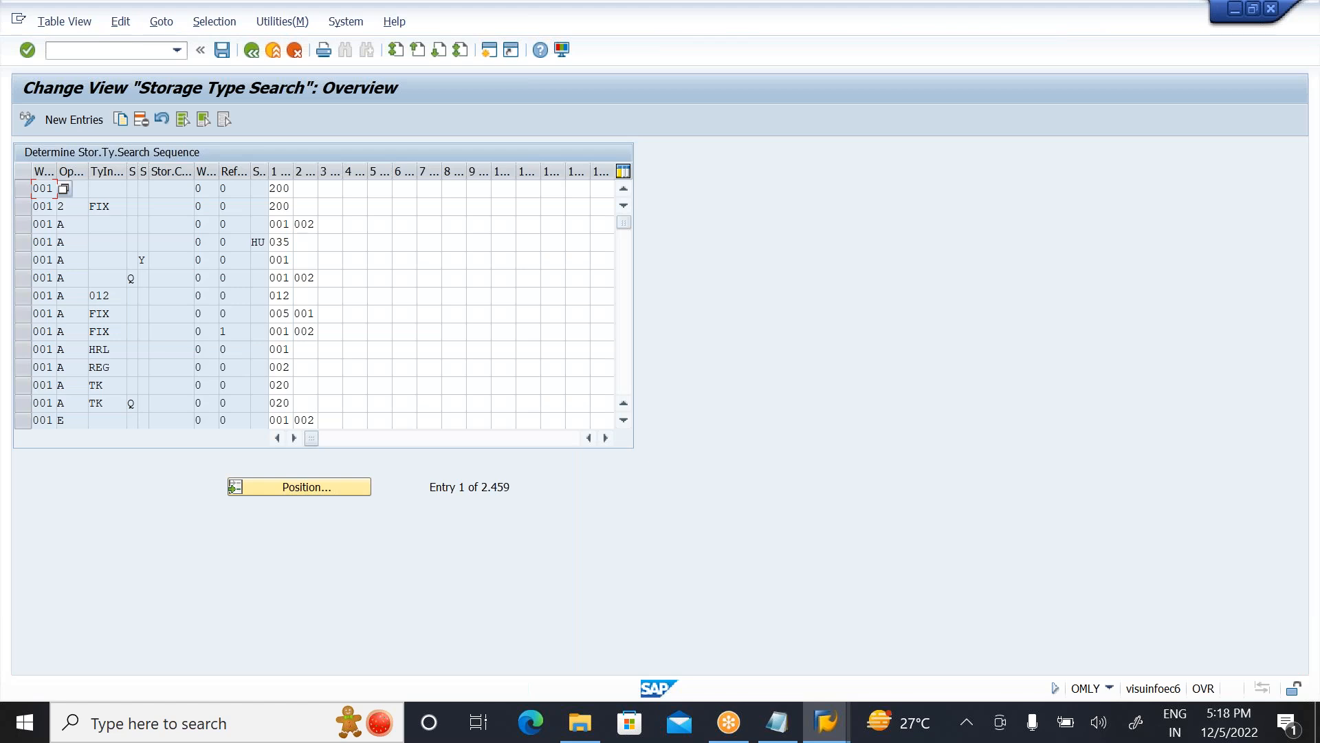
{"action": "left_click", "coordinate": [304, 490]}
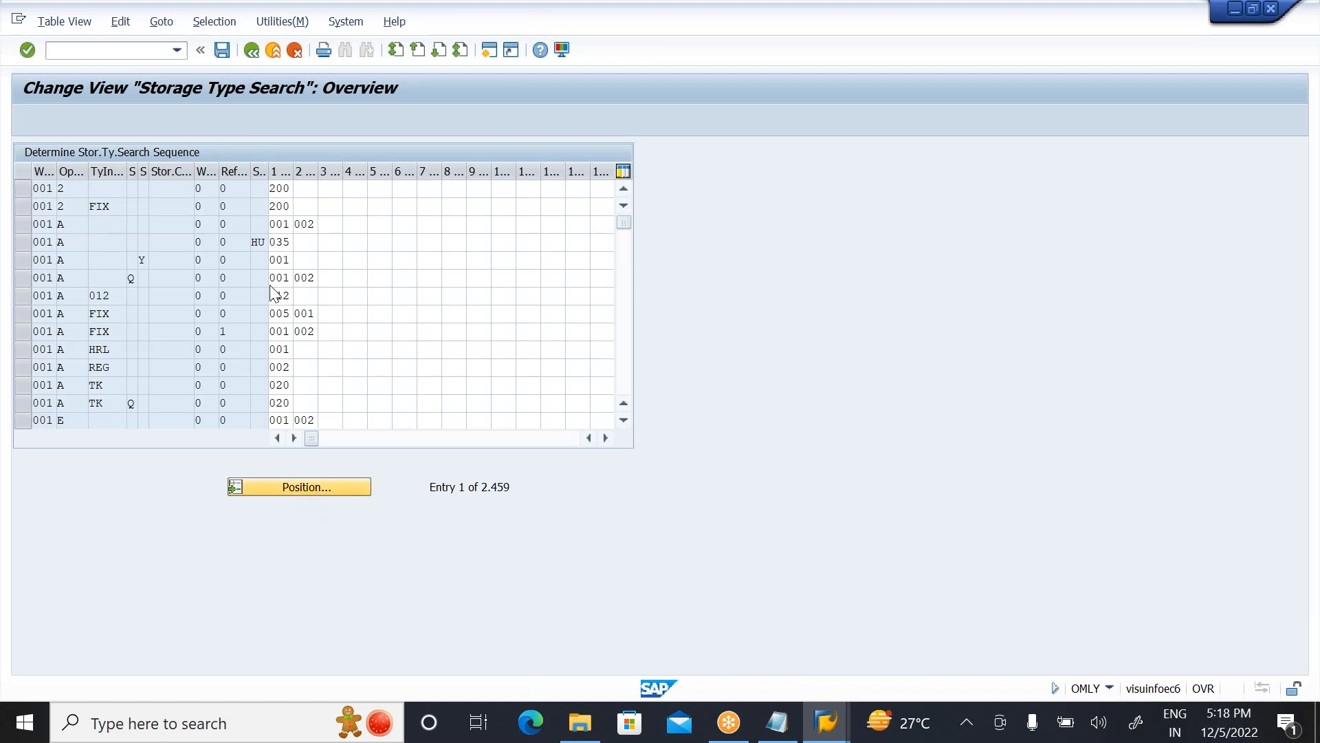
{"action": "type", "text": "ZWS"}
{"action": "key", "text": "Tab"}
{"action": "type", "text": "A"}
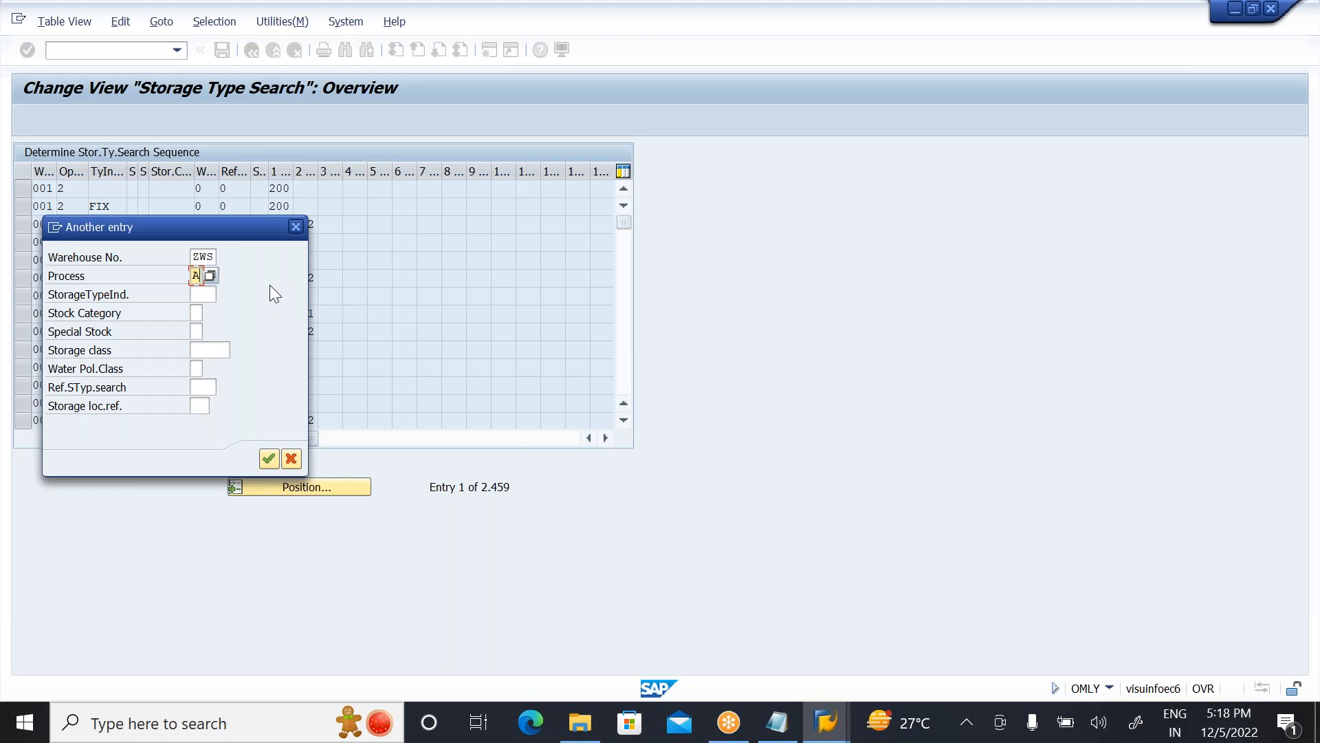
{"action": "key", "text": "Return"}
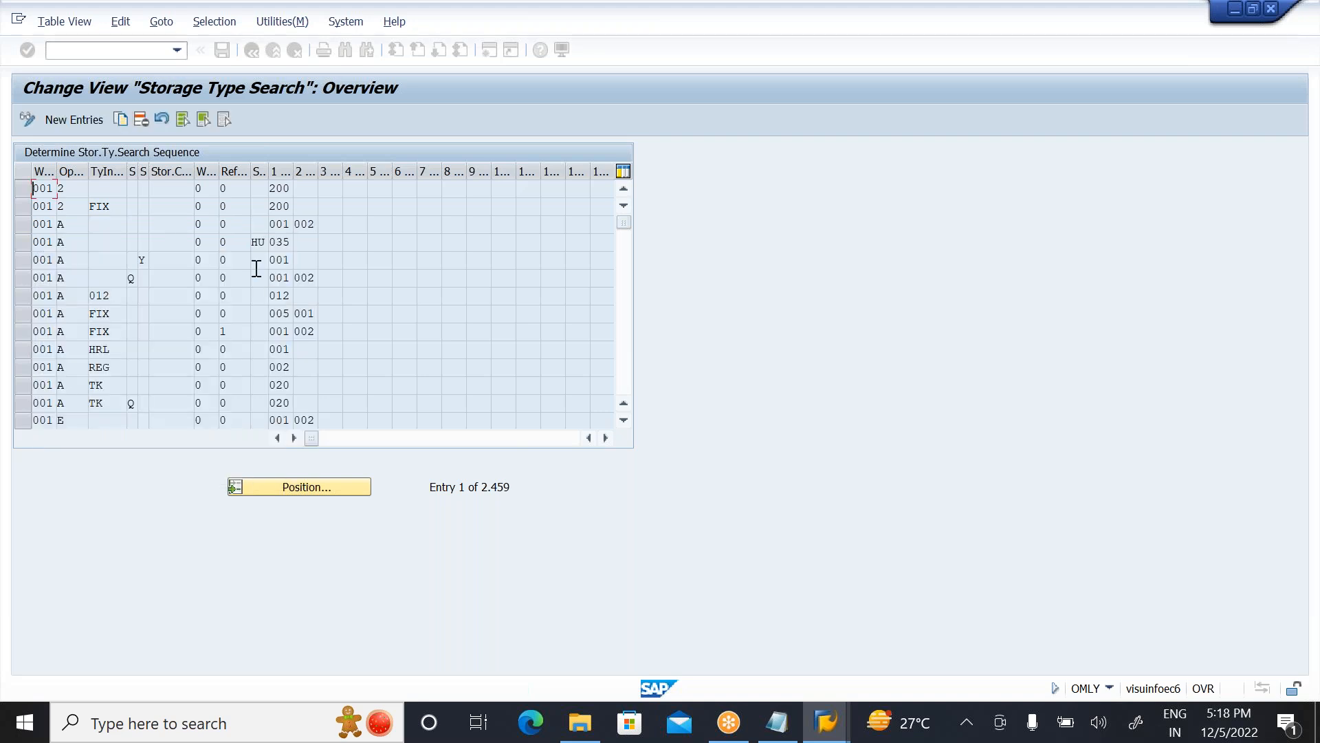
Step: Review the storage type sequence in the first ZWS process A entry, and return to the IMG
{"action": "left_click", "coordinate": [107, 195]}
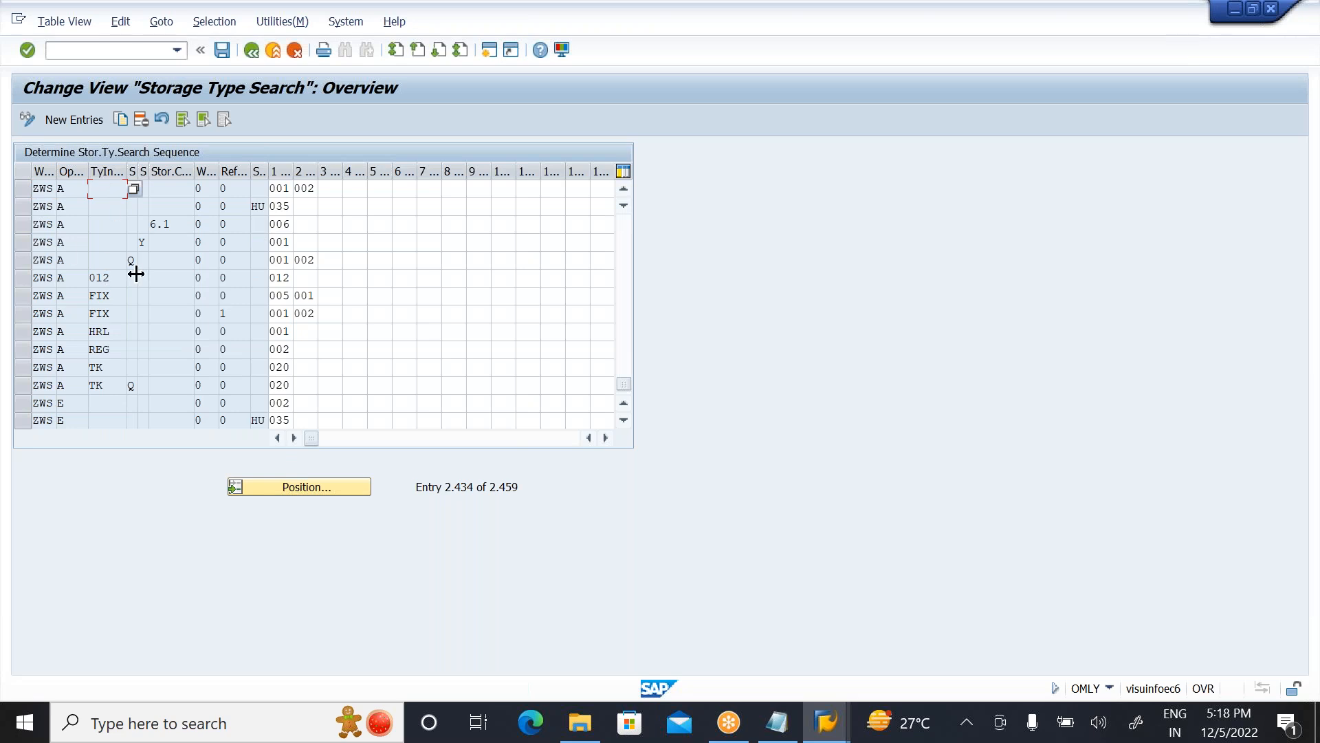
{"action": "left_click", "coordinate": [164, 188]}
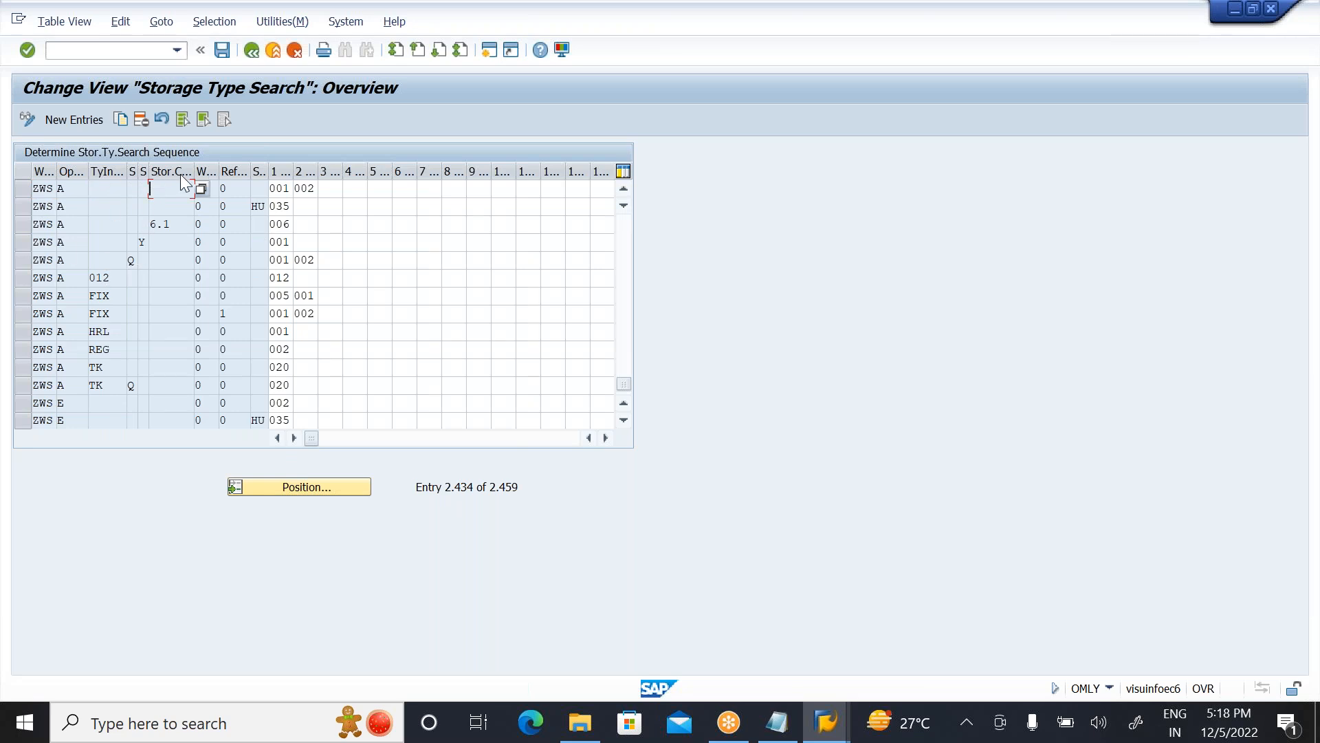
{"action": "left_click", "coordinate": [276, 188]}
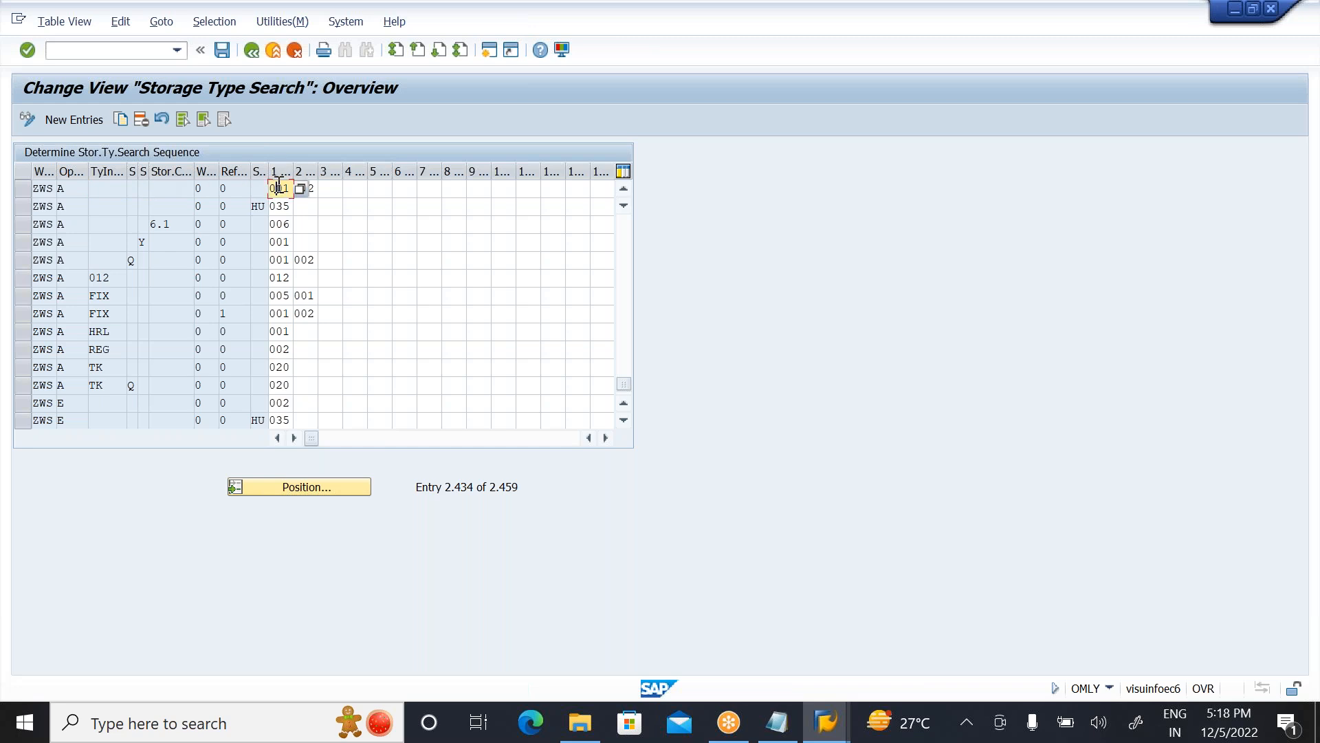
{"action": "left_click", "coordinate": [354, 190]}
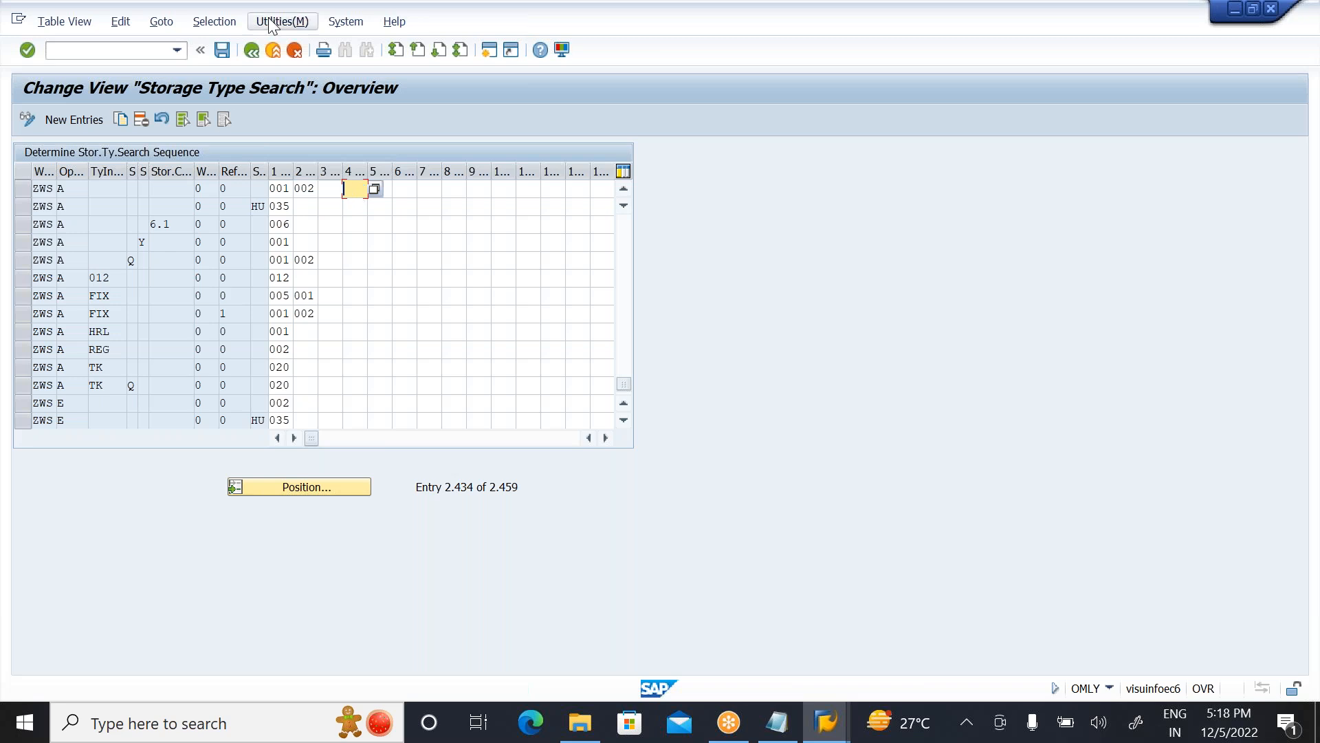
{"action": "left_click", "coordinate": [252, 55]}
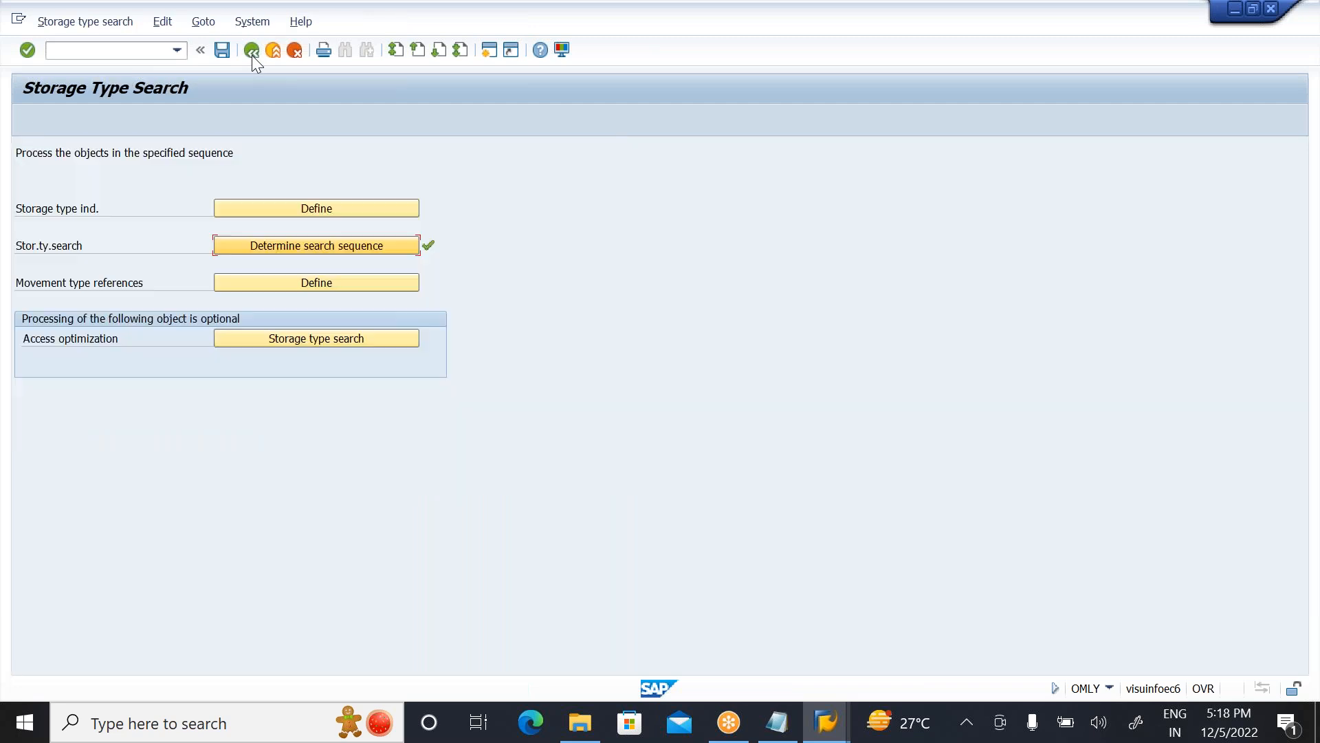
{"action": "left_click", "coordinate": [251, 55]}
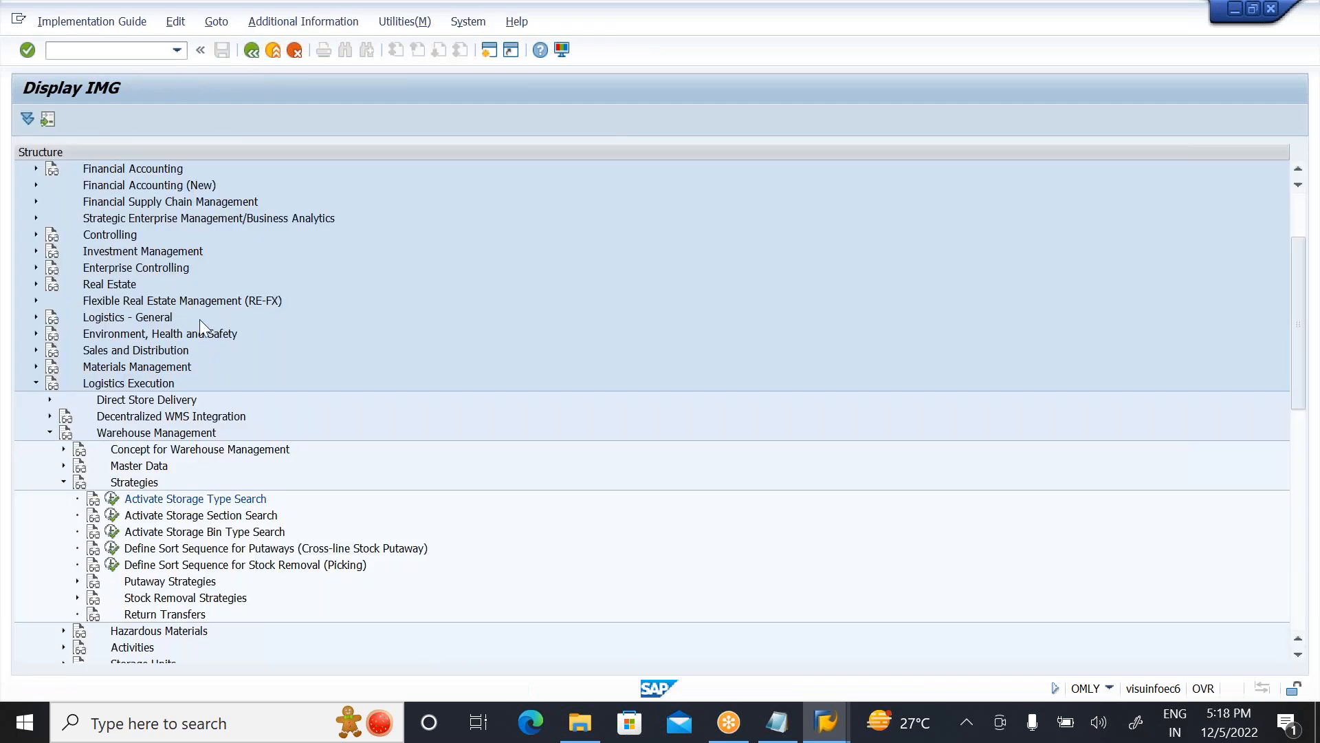
Step: Open the storage section search sequence and position the list at warehouse number ZWS, storage type 001
{"action": "left_click", "coordinate": [111, 515]}
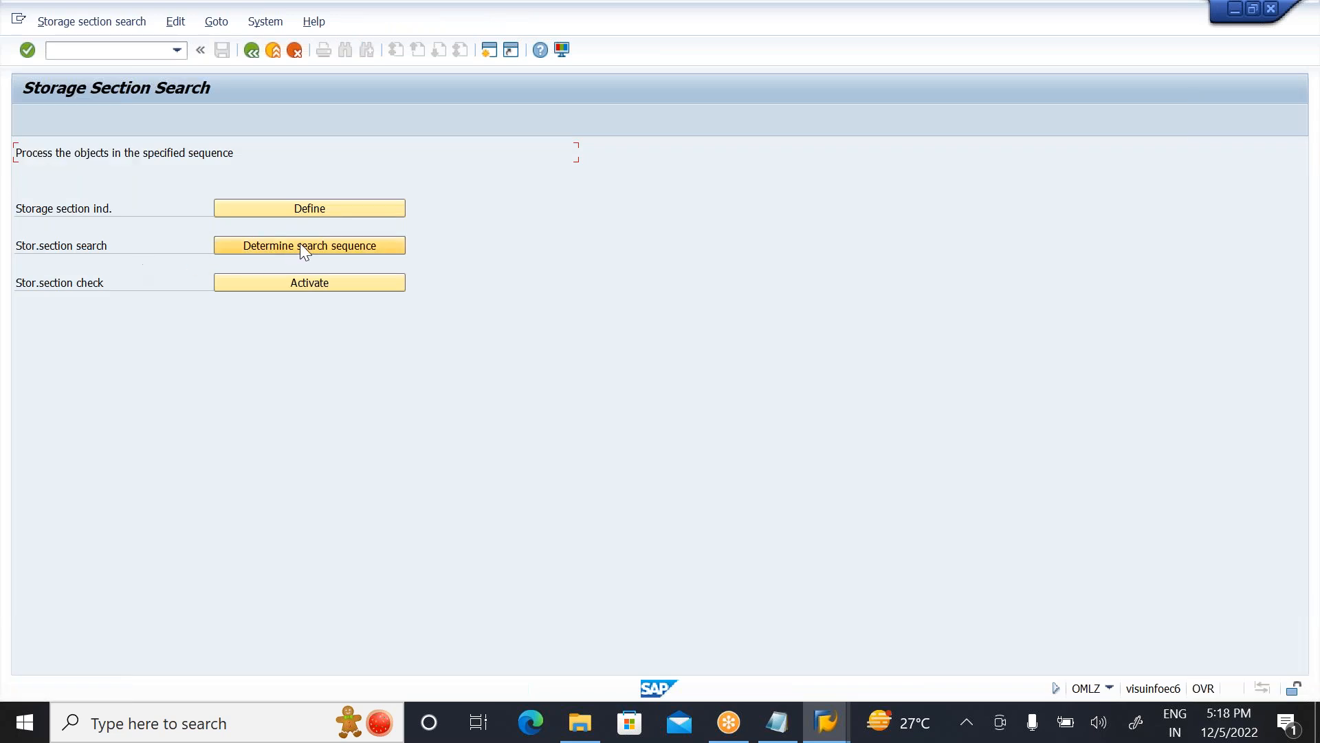
{"action": "left_click", "coordinate": [336, 242]}
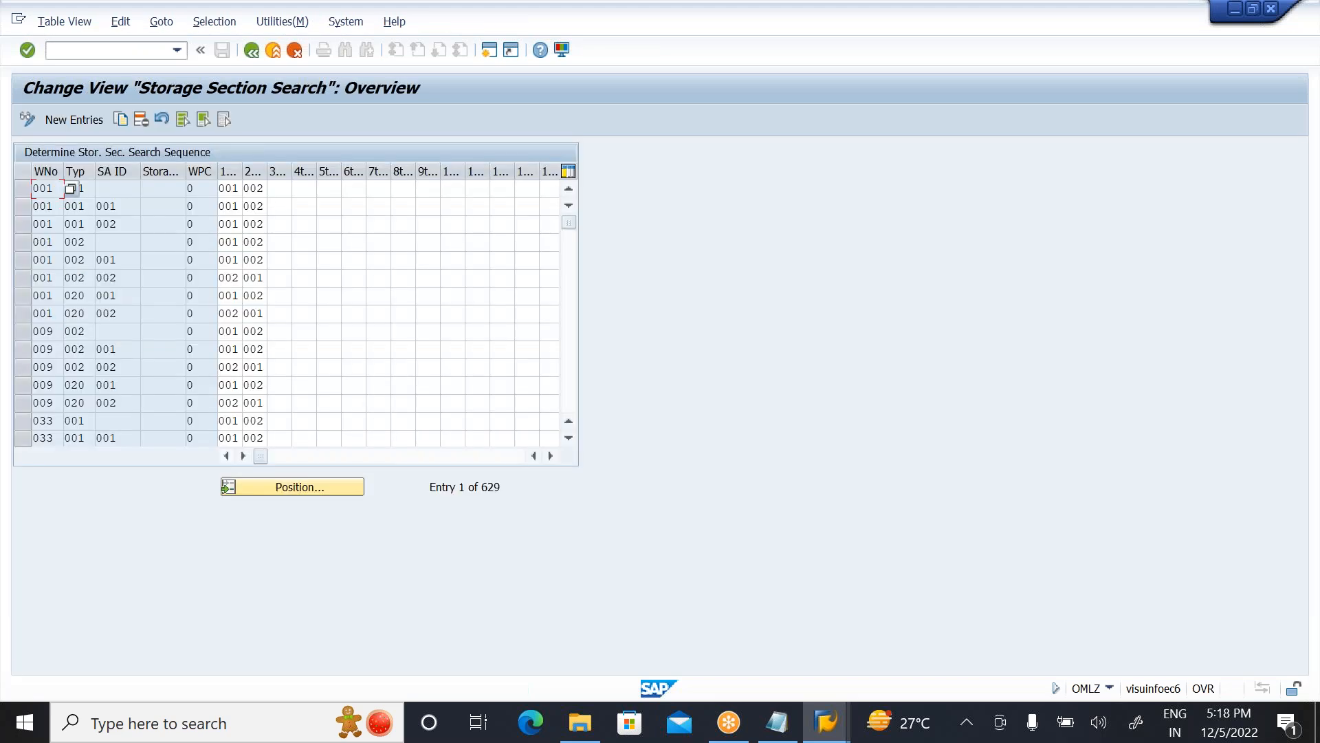
{"action": "left_click", "coordinate": [302, 488]}
{"action": "type", "text": "ZWS"}
{"action": "key", "text": "Tab"}
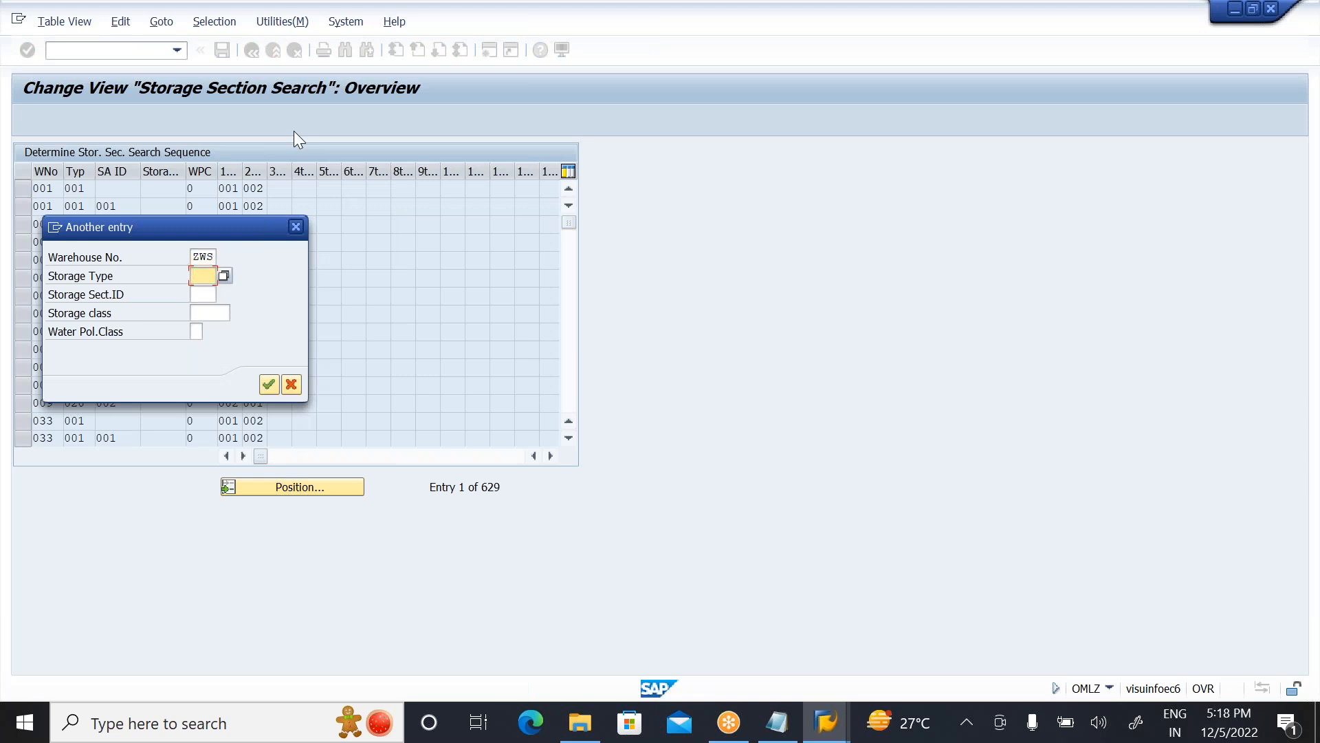
{"action": "type", "text": "001"}
{"action": "key", "text": "Return"}
Step: Check the first storage section in the ZWS storage type 001 entry, and return to the IMG
{"action": "left_click", "coordinate": [229, 193]}
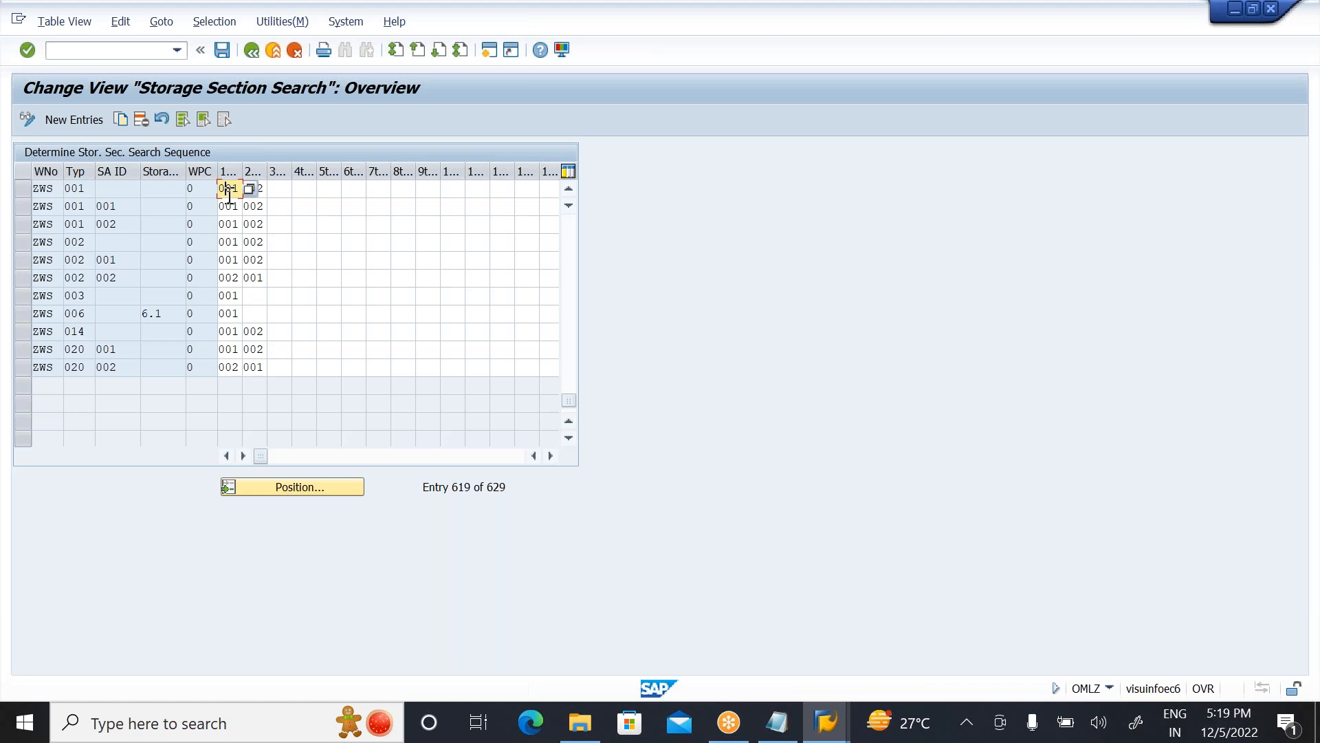
{"action": "left_click", "coordinate": [252, 50]}
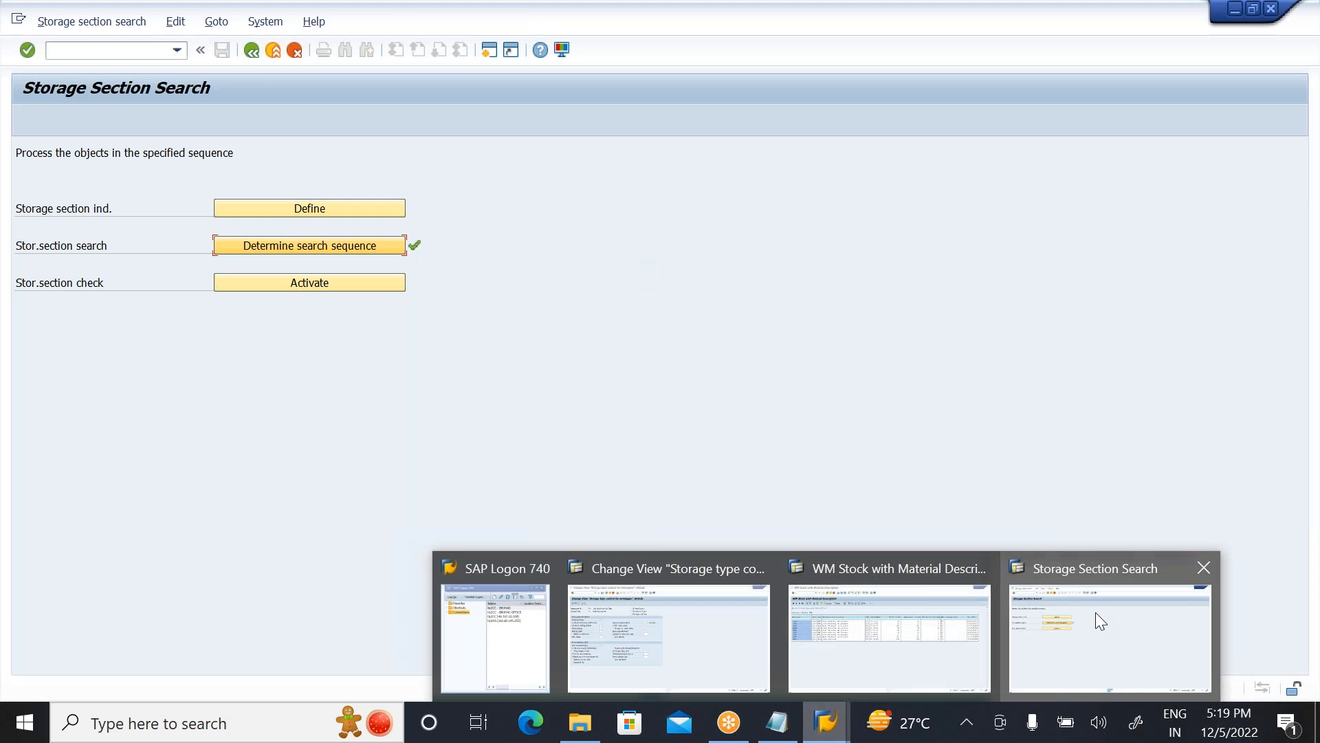
{"action": "left_click", "coordinate": [1095, 612]}
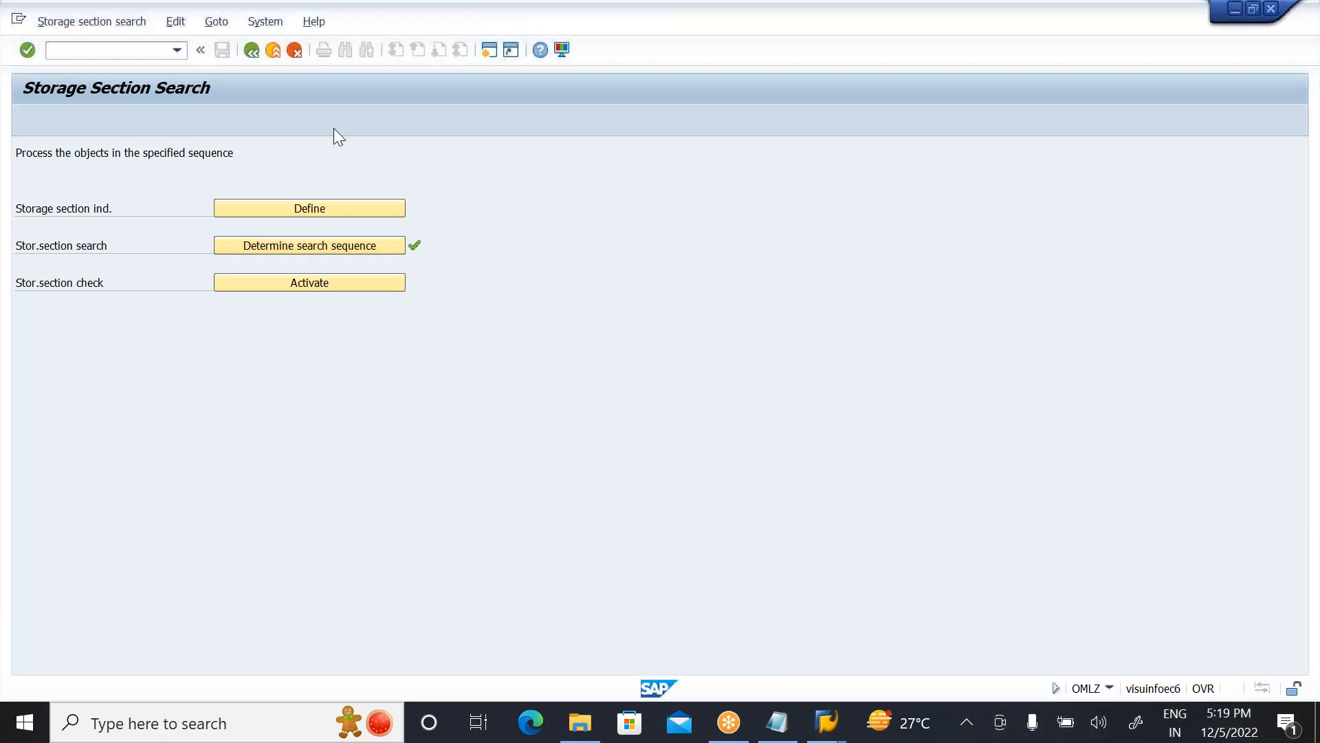
{"action": "left_click", "coordinate": [257, 51]}
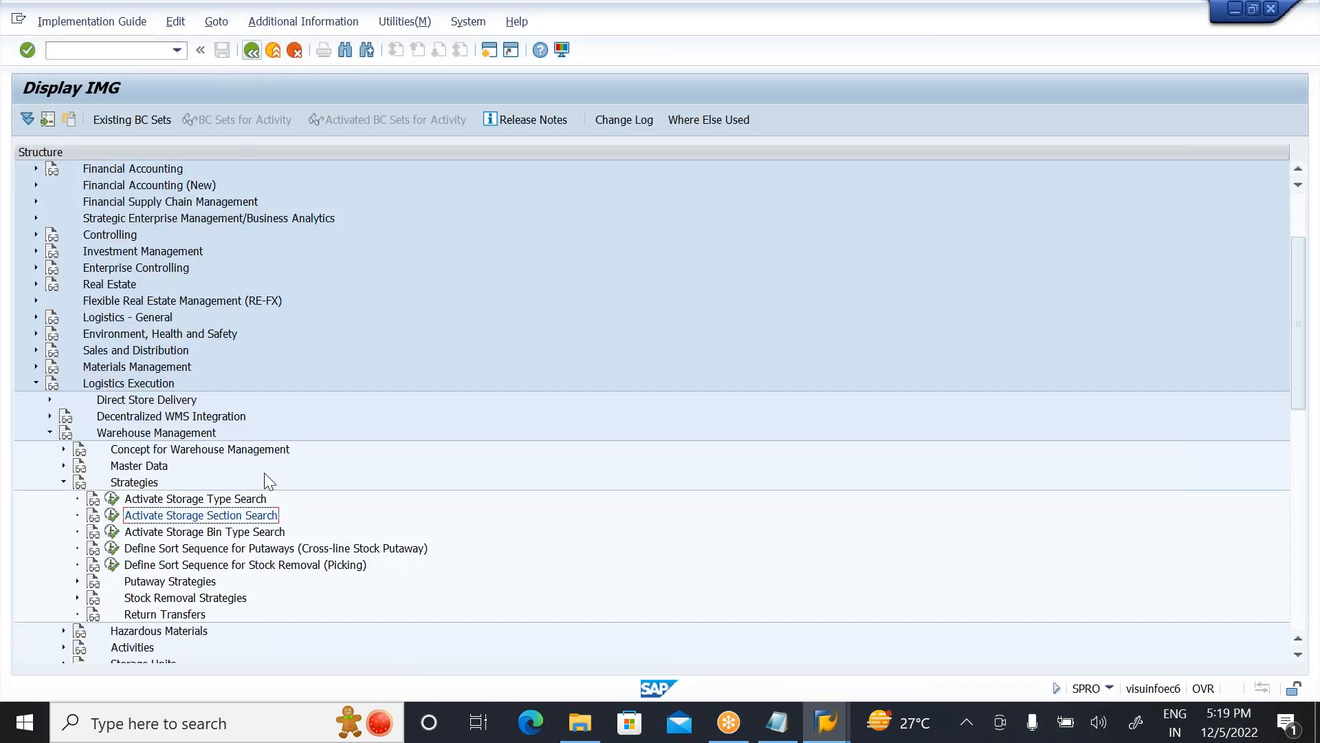
Step: Locate the storage bin type search and stock removal strategies in the IMG, and review the WM stock list for warehouse ZWS
{"action": "left_click", "coordinate": [227, 533]}
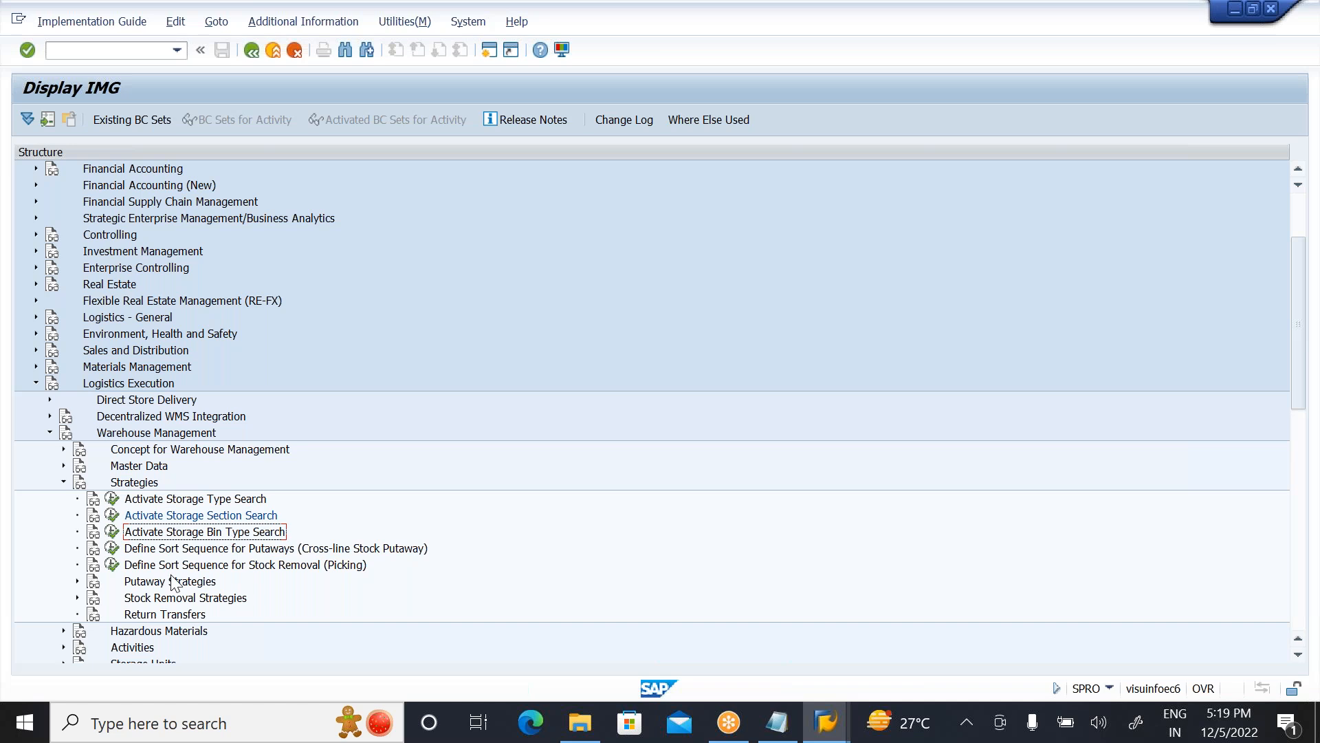
{"action": "left_click", "coordinate": [194, 602]}
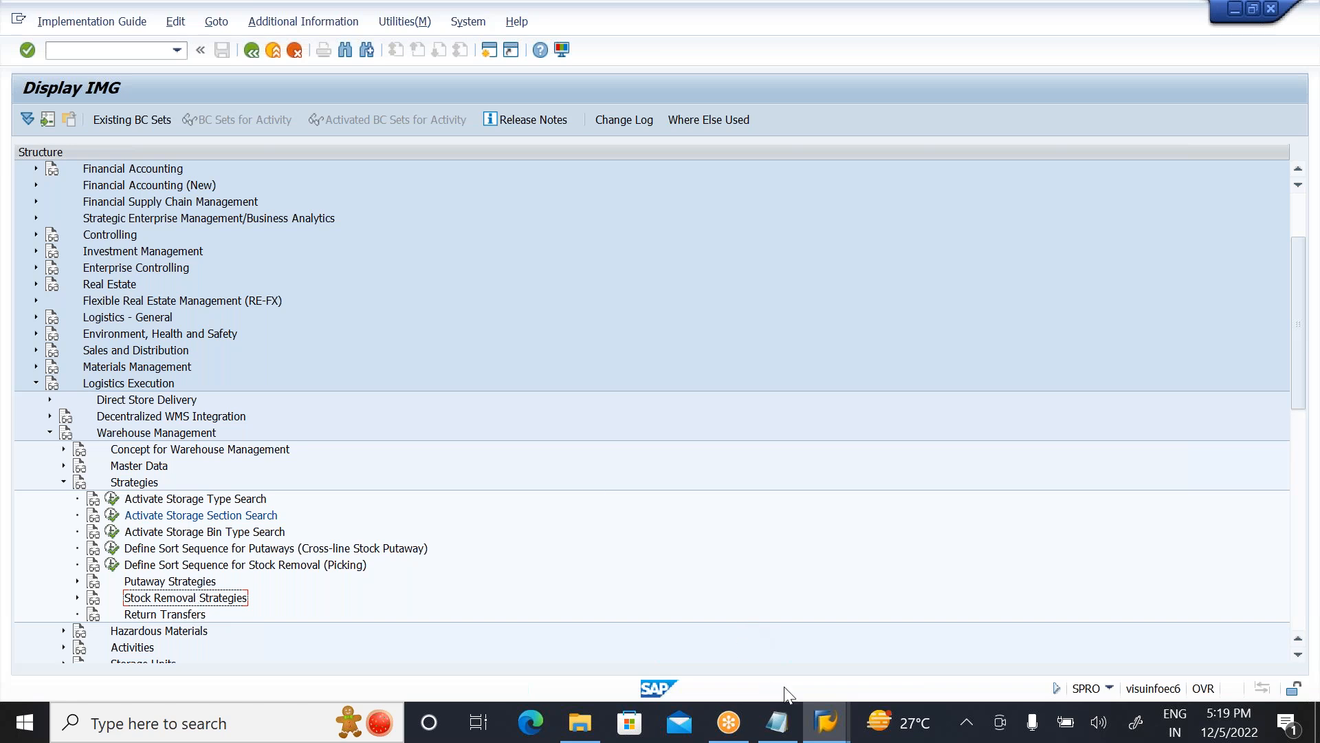
{"action": "mouse_move", "coordinate": [823, 726]}
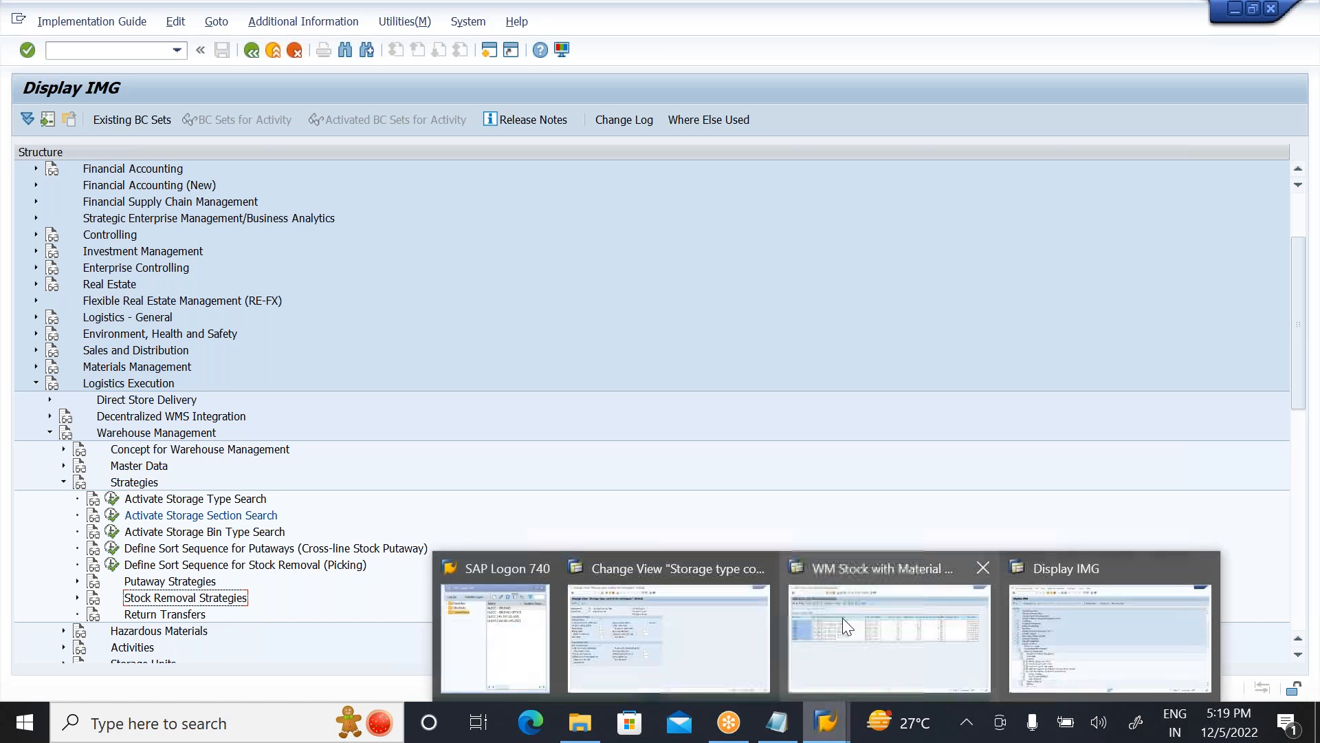
{"action": "left_click", "coordinate": [843, 618]}
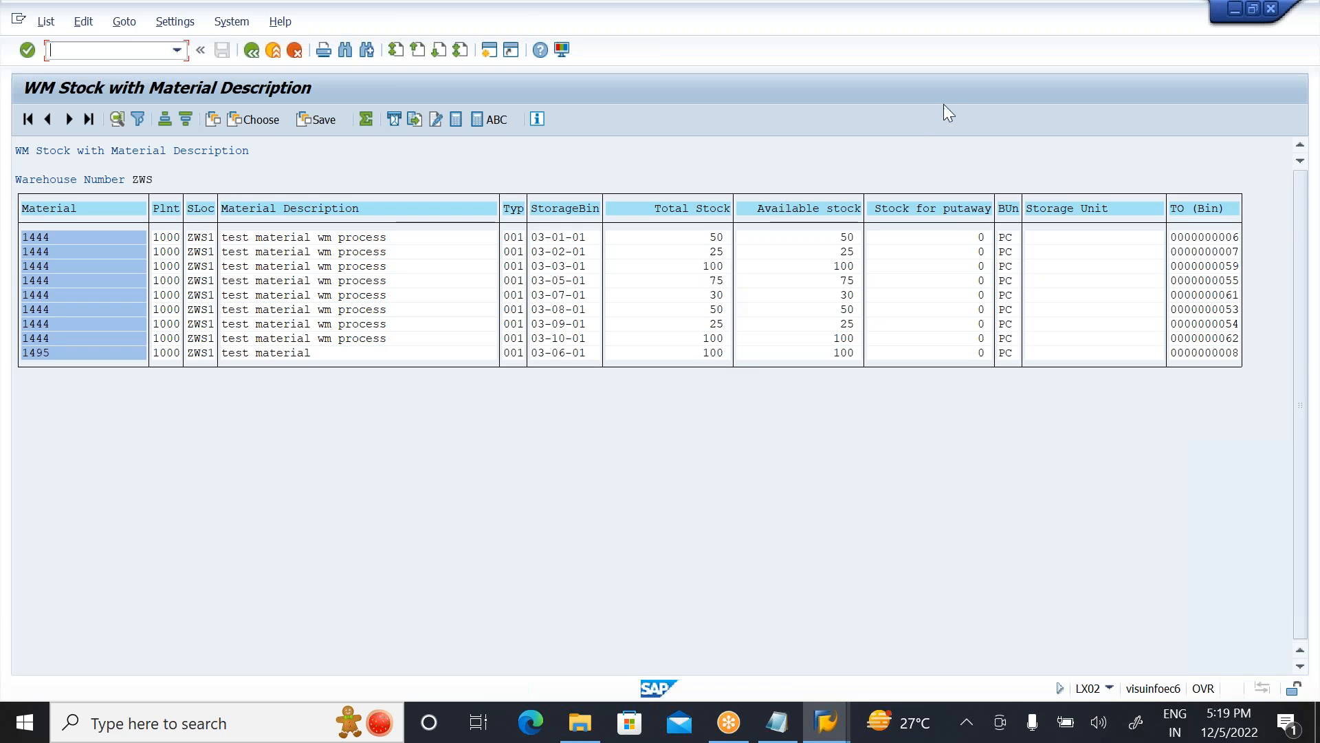
{"action": "key", "text": "ctrl+n"}
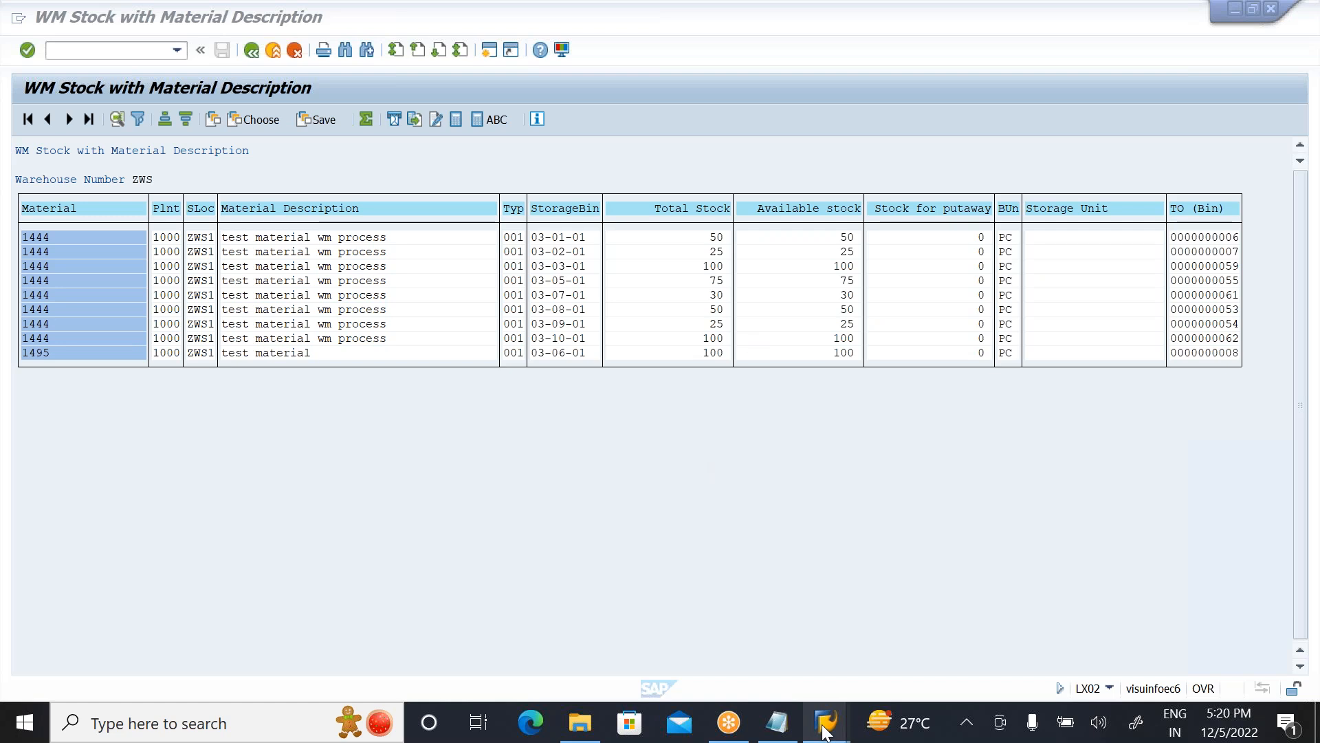
Step: Exit the IMG session to SAP Easy Access and start transaction MB1A for a goods issue
{"action": "mouse_move", "coordinate": [826, 730]}
{"action": "left_click", "coordinate": [1075, 617]}
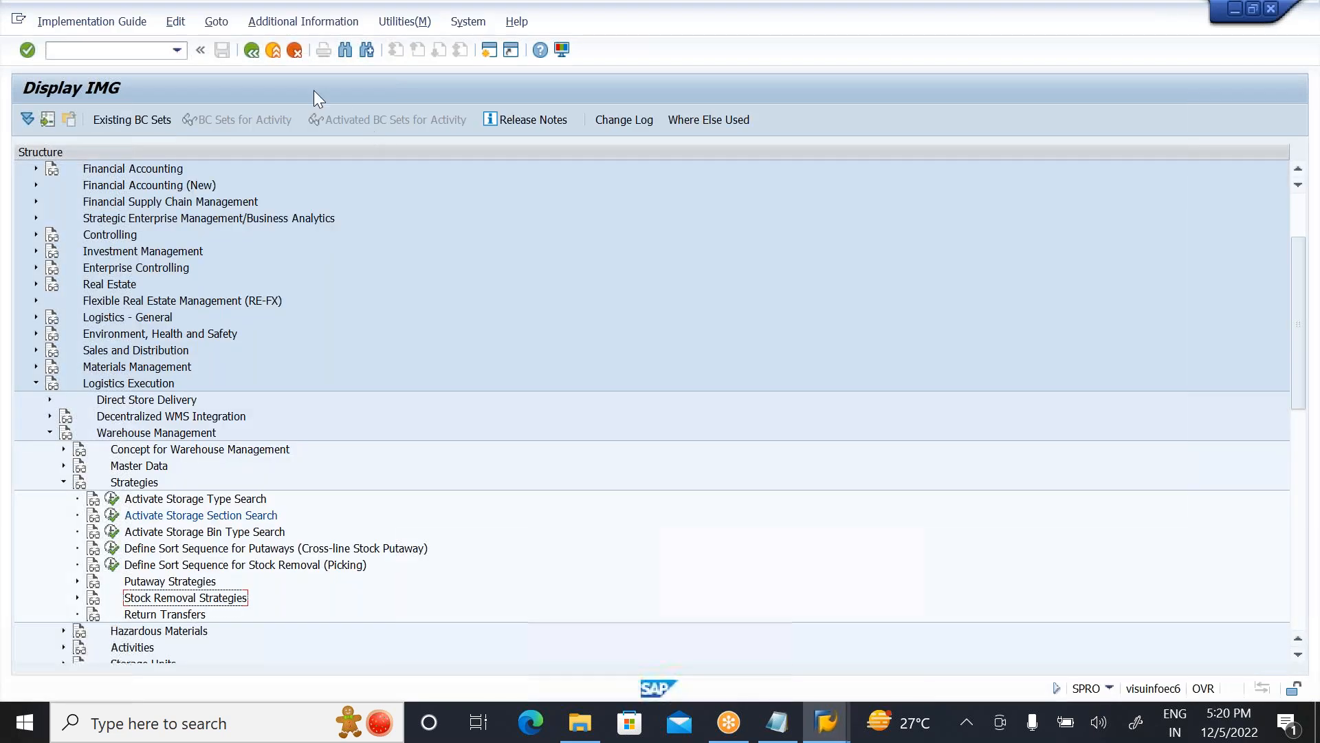
{"action": "left_click", "coordinate": [281, 55]}
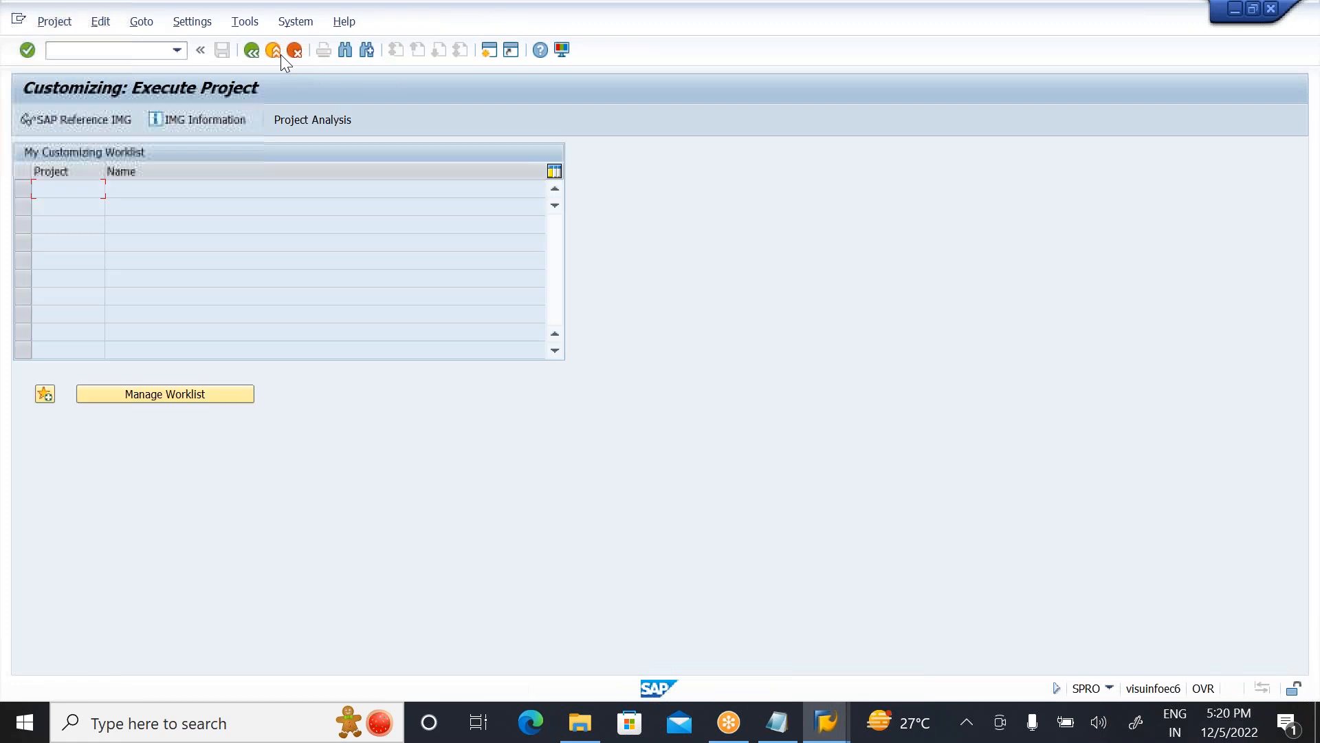
{"action": "left_click", "coordinate": [281, 55]}
{"action": "left_click", "coordinate": [72, 53]}
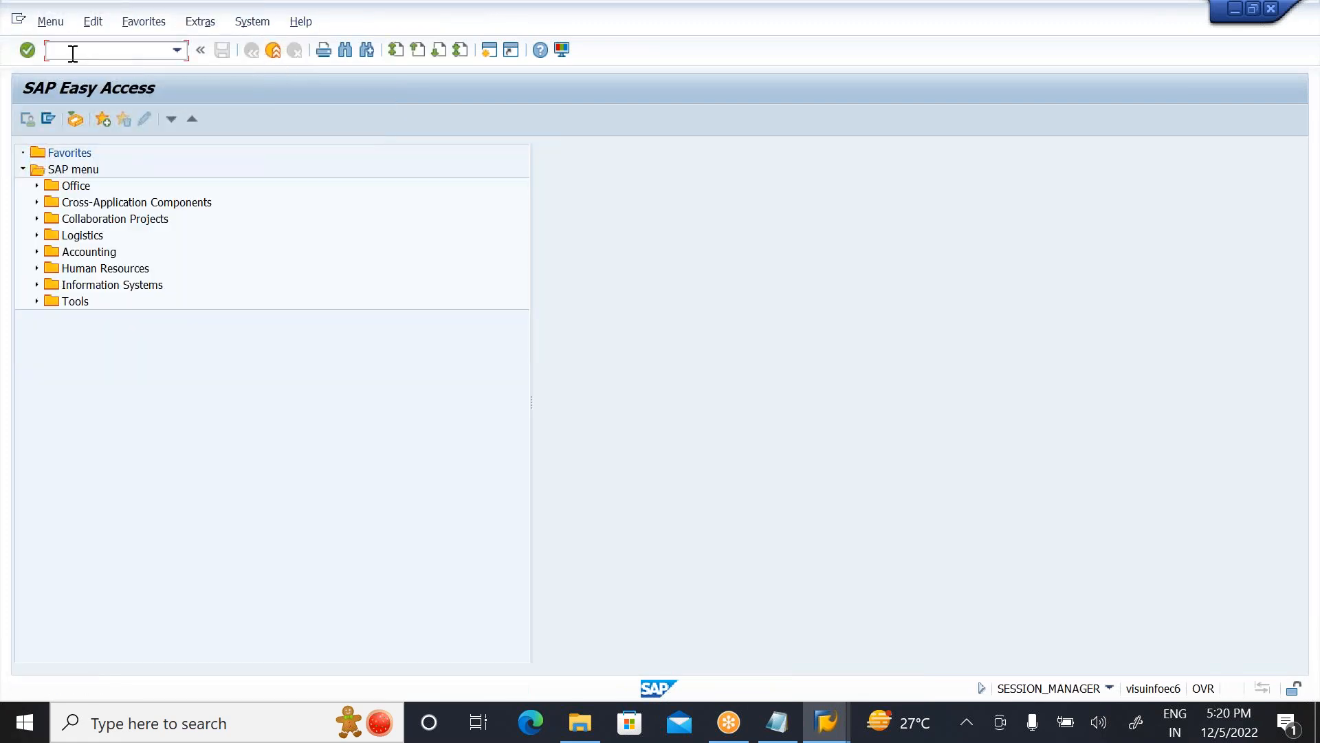
{"action": "type", "text": "MB1A"}
{"action": "key", "text": "Return"}
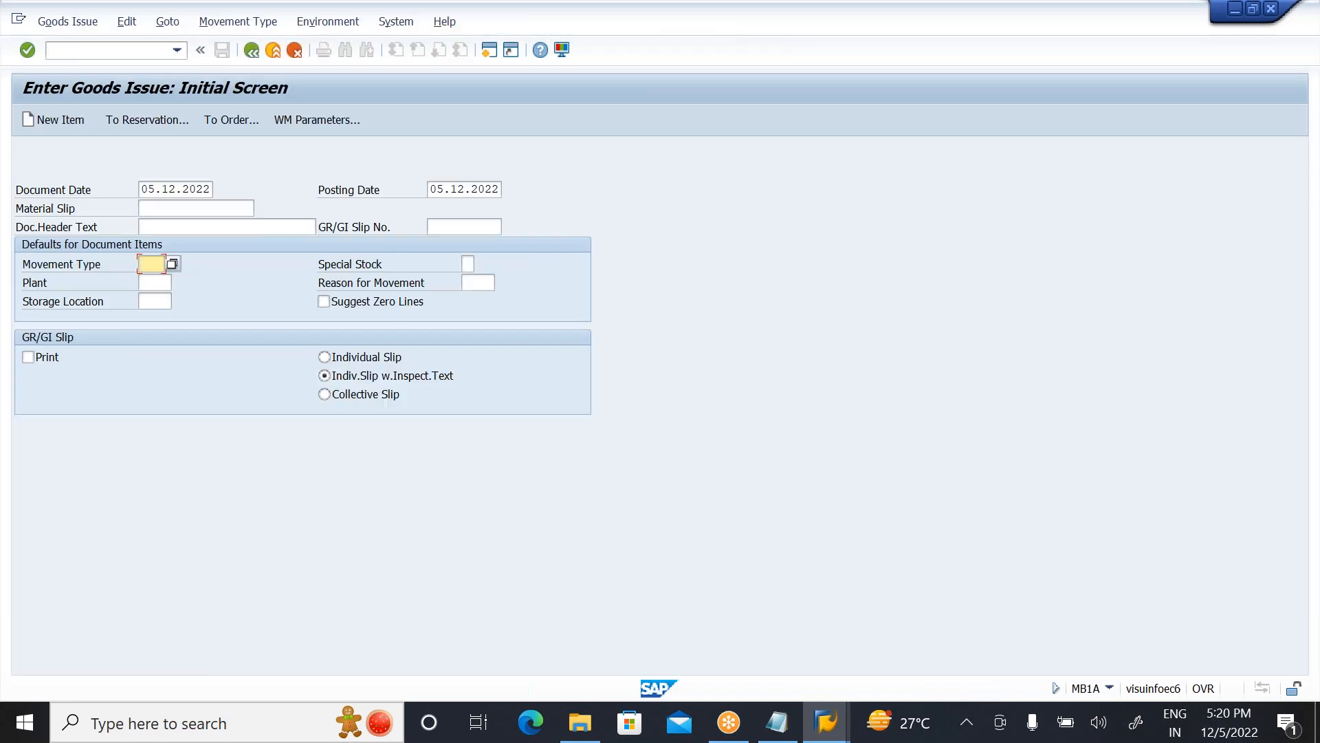
Step: Set the goods issue defaults to movement type 201, plant 1000 and storage location ZWS1, and continue to item entry
{"action": "type", "text": "201"}
{"action": "left_click", "coordinate": [150, 283]}
{"action": "type", "text": "1000"}
{"action": "key", "text": "Tab"}
{"action": "key", "text": "Tab"}
{"action": "key", "text": "Tab"}
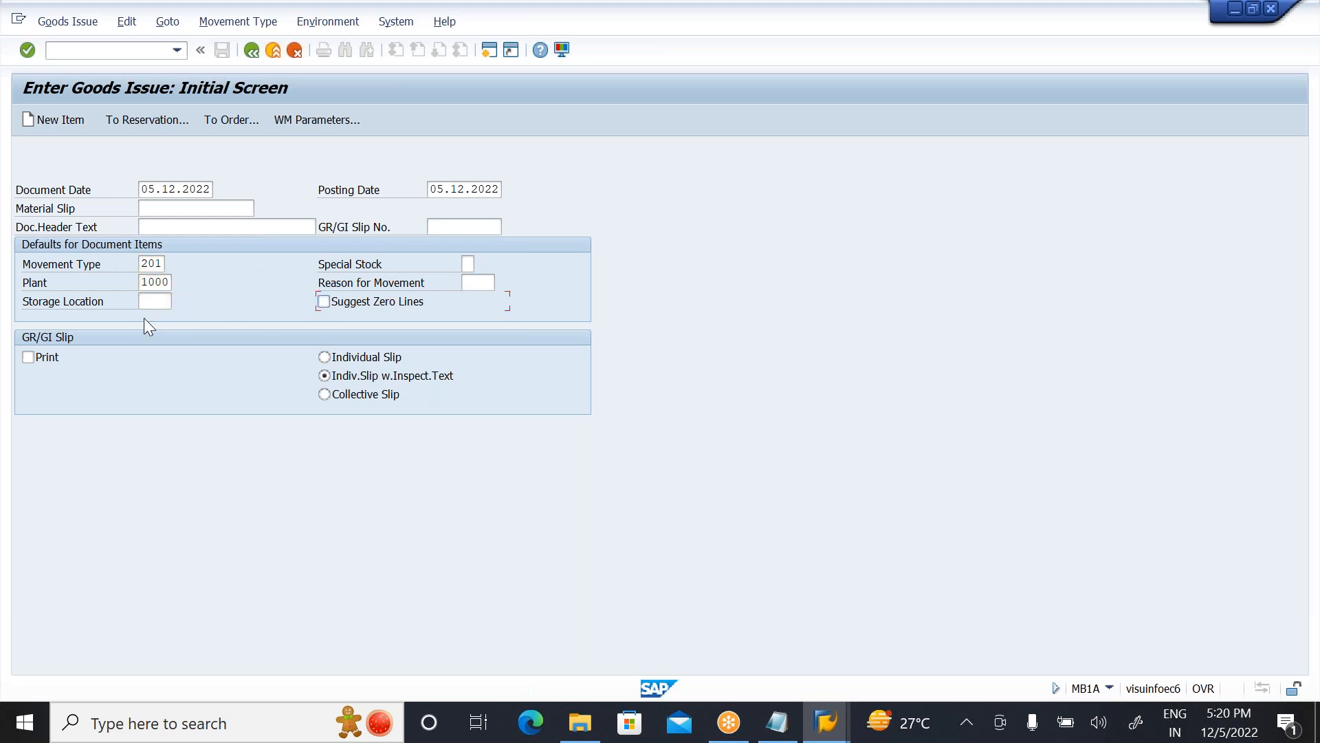
{"action": "left_click", "coordinate": [154, 303]}
{"action": "type", "text": "ZWS1"}
{"action": "left_click", "coordinate": [28, 57]}
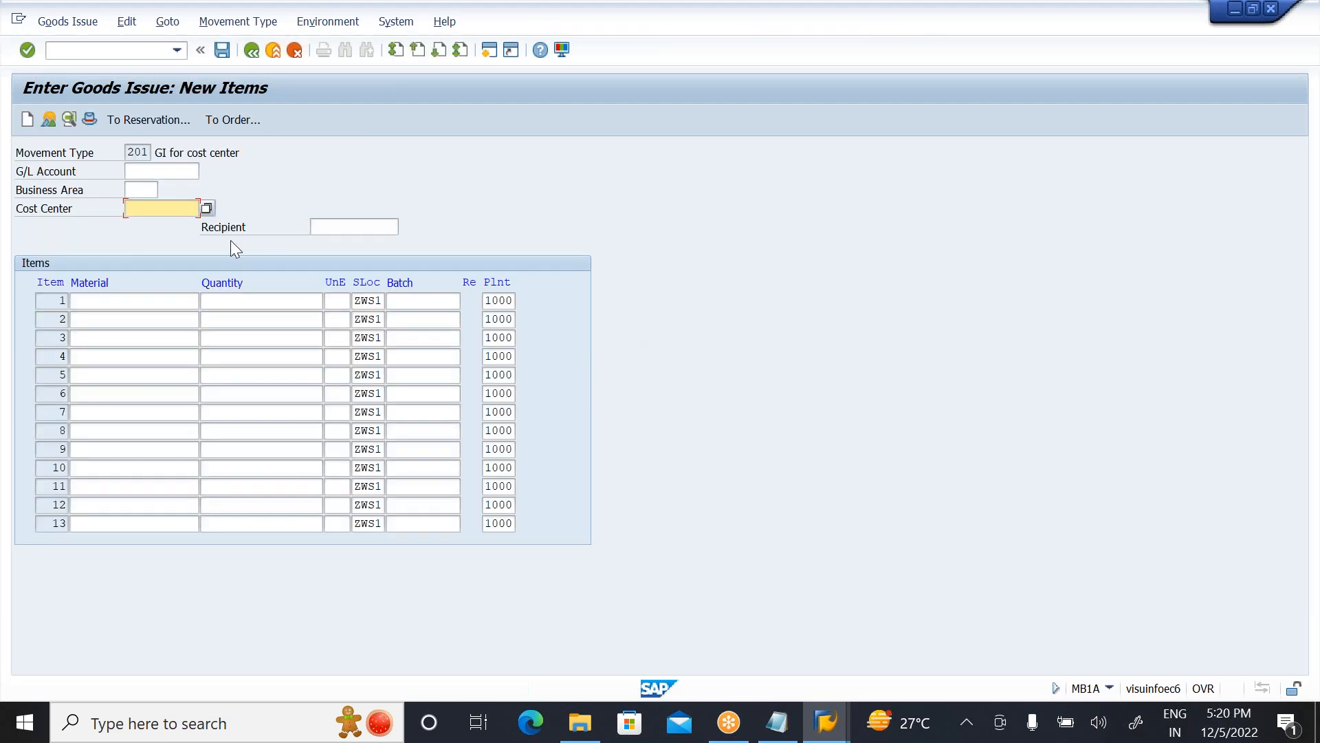
Step: Enter cost center 1000 and material 1444 with quantity 10, and post the goods issue
{"action": "type", "text": "1000"}
{"action": "left_click", "coordinate": [107, 298]}
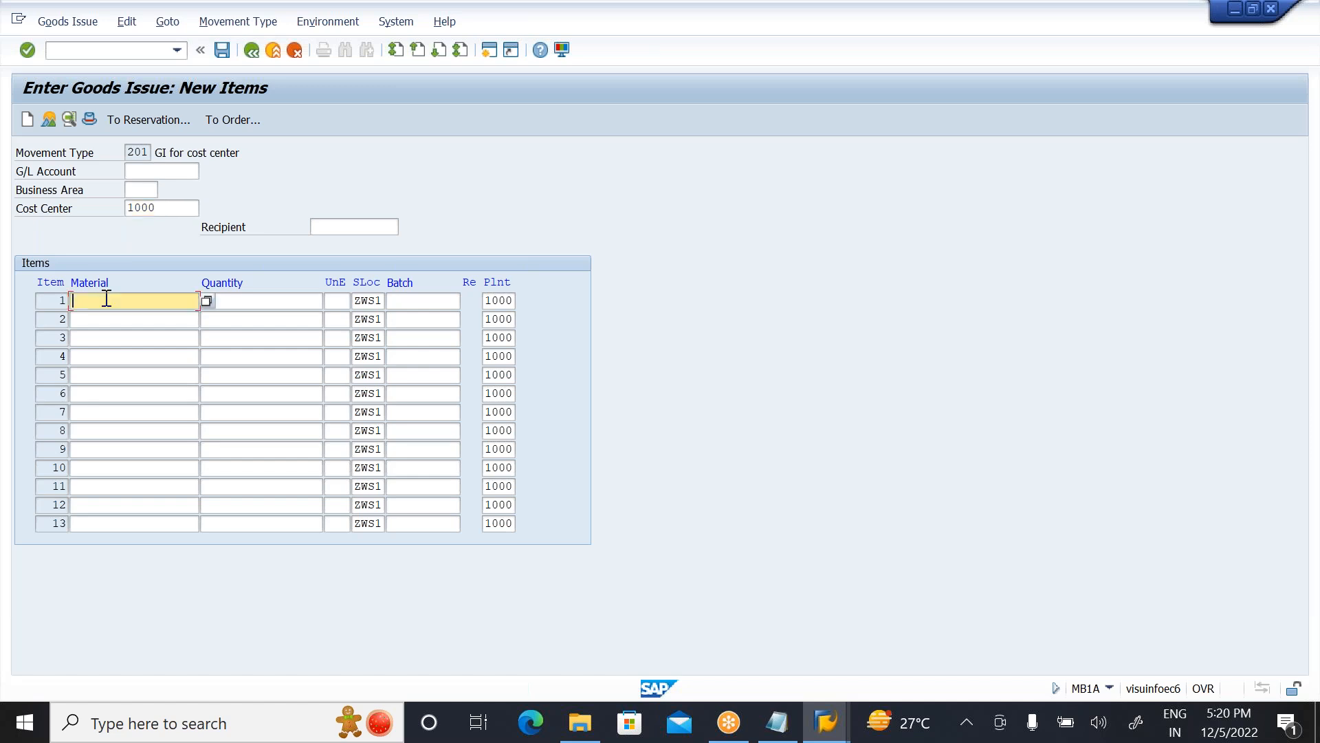
{"action": "type", "text": "1444"}
{"action": "left_click", "coordinate": [259, 301]}
{"action": "type", "text": "10"}
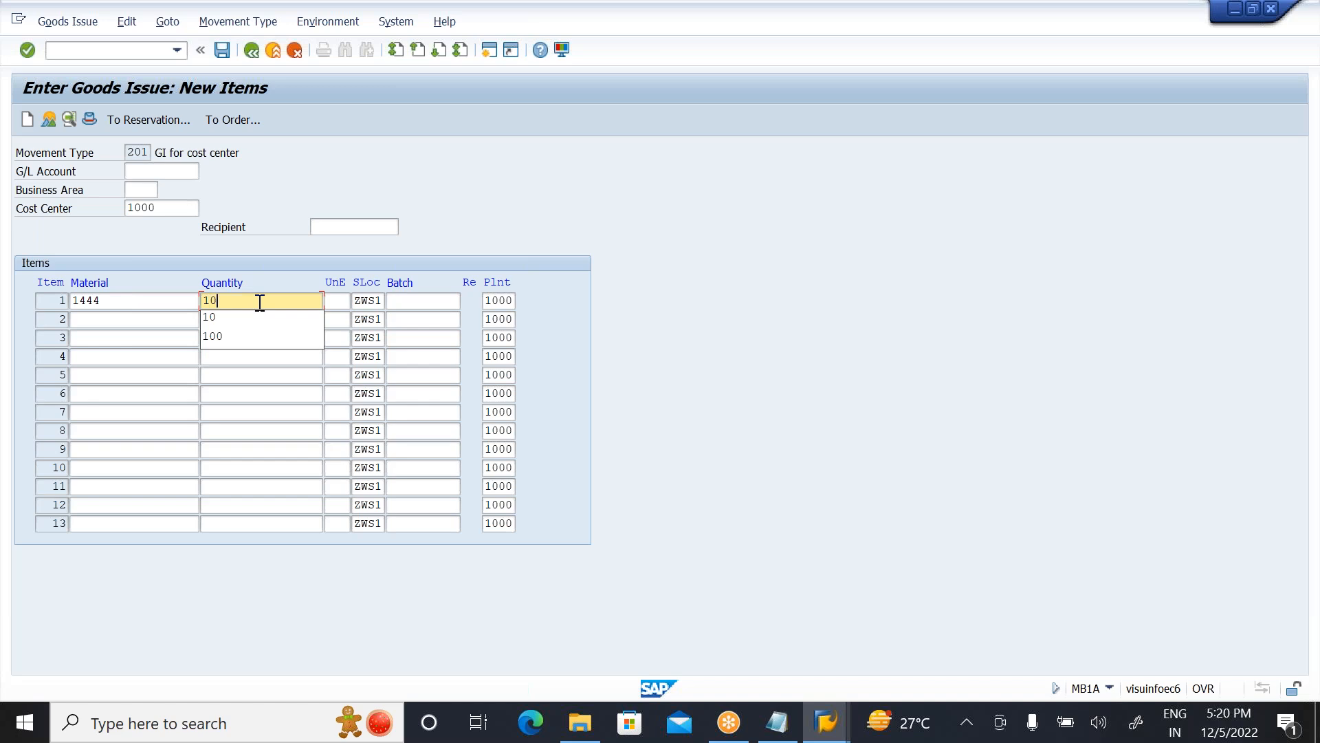
{"action": "key", "text": "Return"}
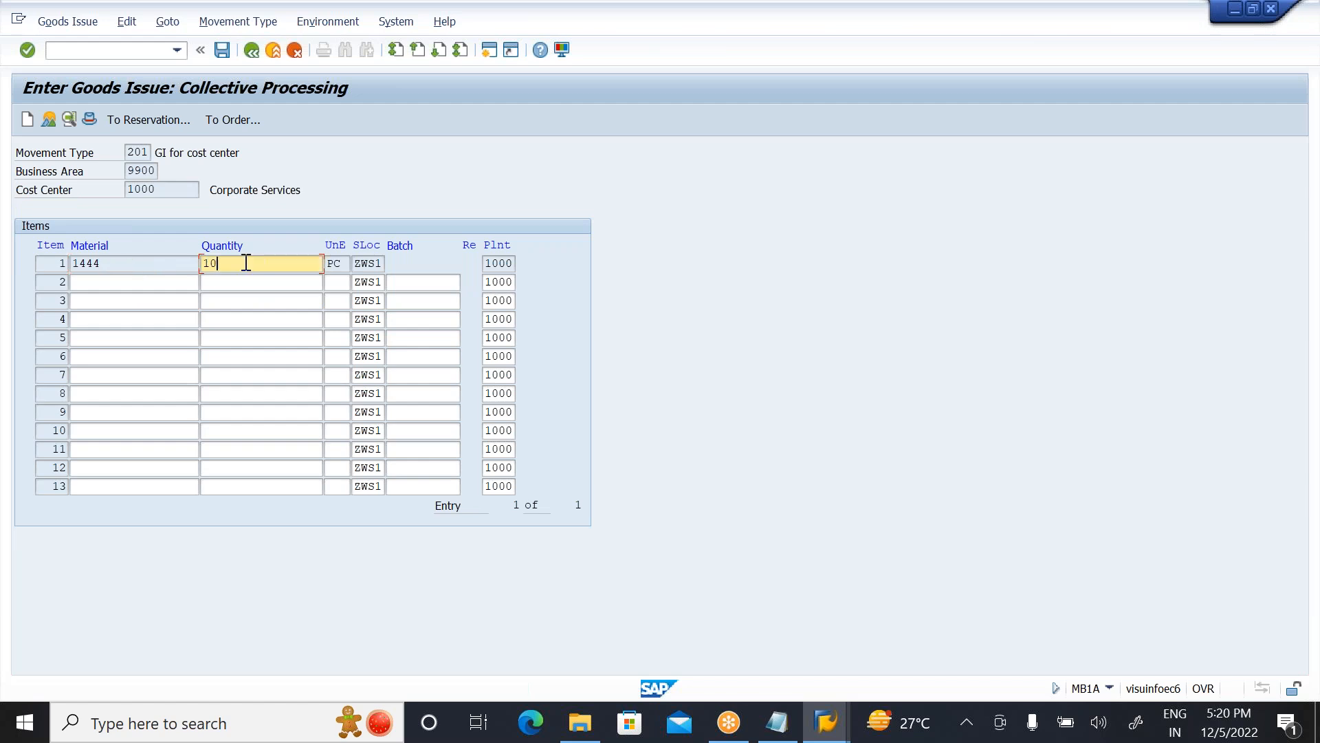
{"action": "left_click", "coordinate": [220, 53]}
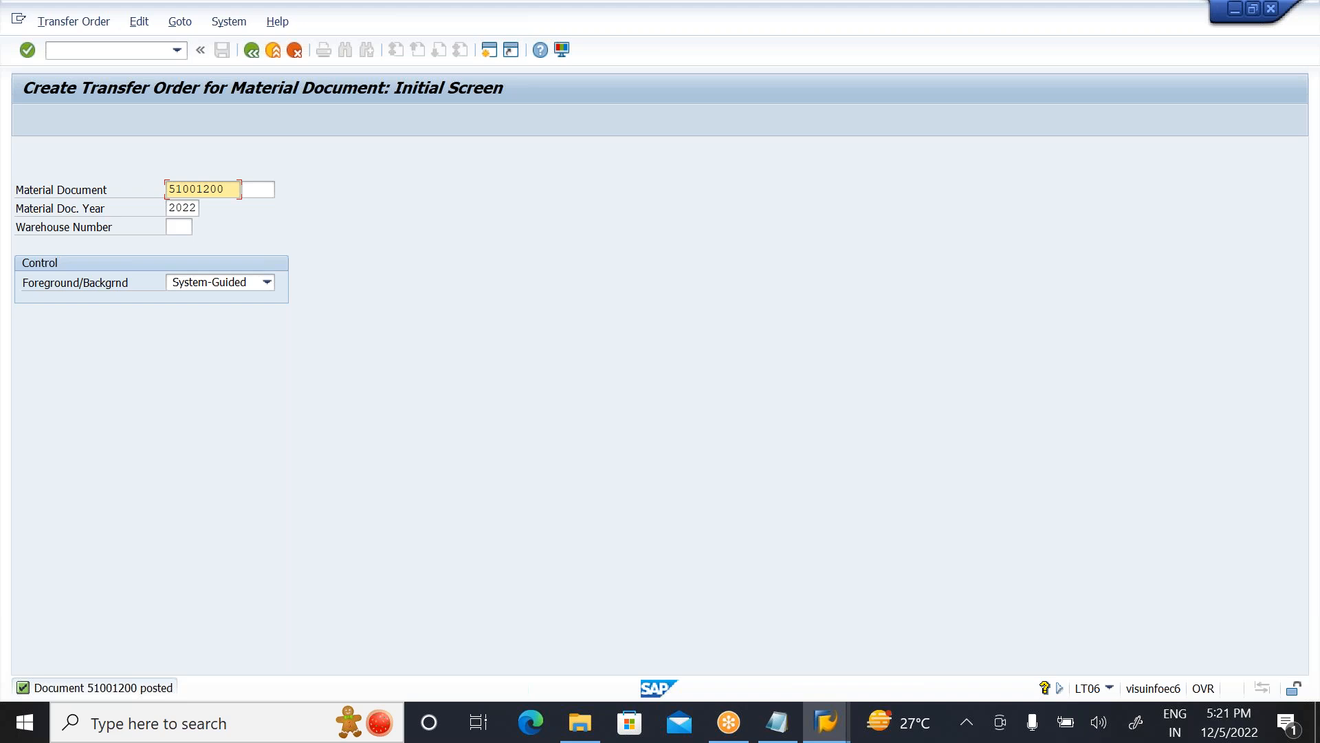
Step: Generate the transfer order item for the posted material document with foreground stock removal, and check its source bin and quant
{"action": "left_click", "coordinate": [28, 53]}
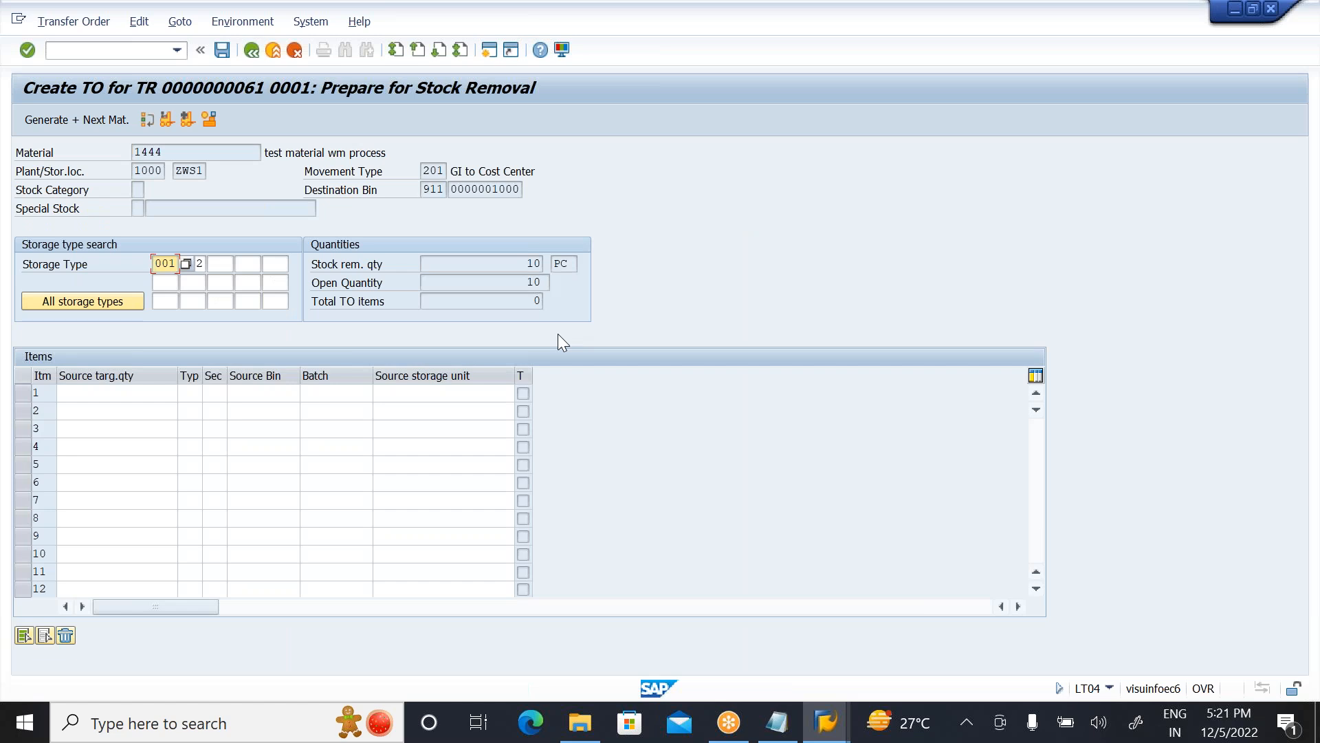
{"action": "left_click", "coordinate": [188, 120]}
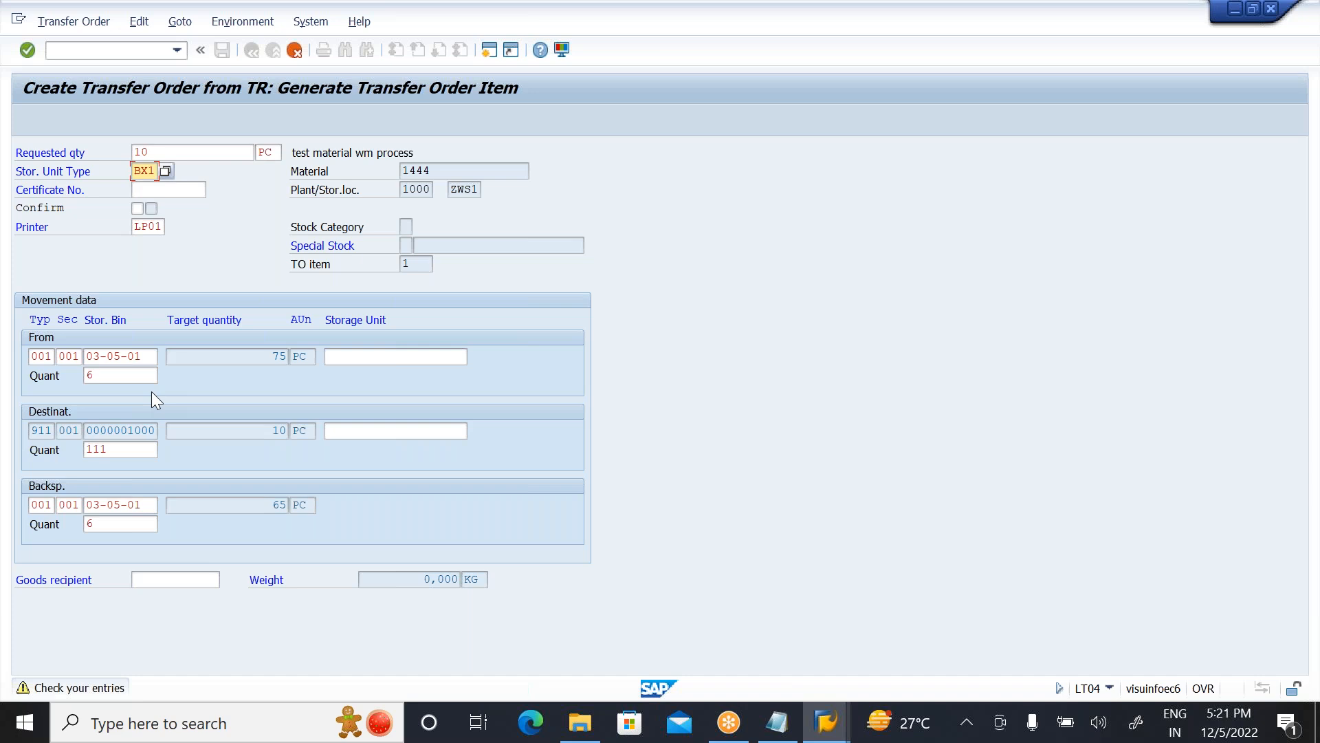
{"action": "left_click", "coordinate": [146, 357]}
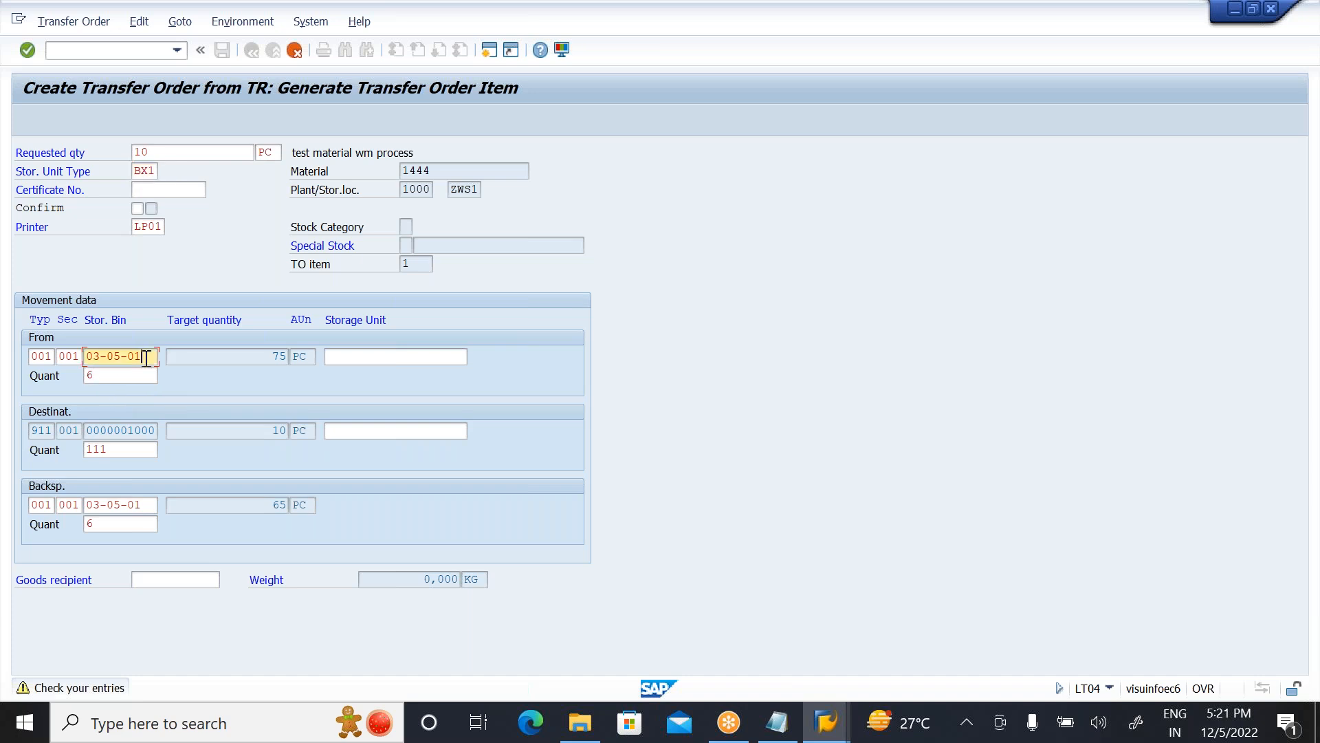
{"action": "left_click", "coordinate": [109, 376]}
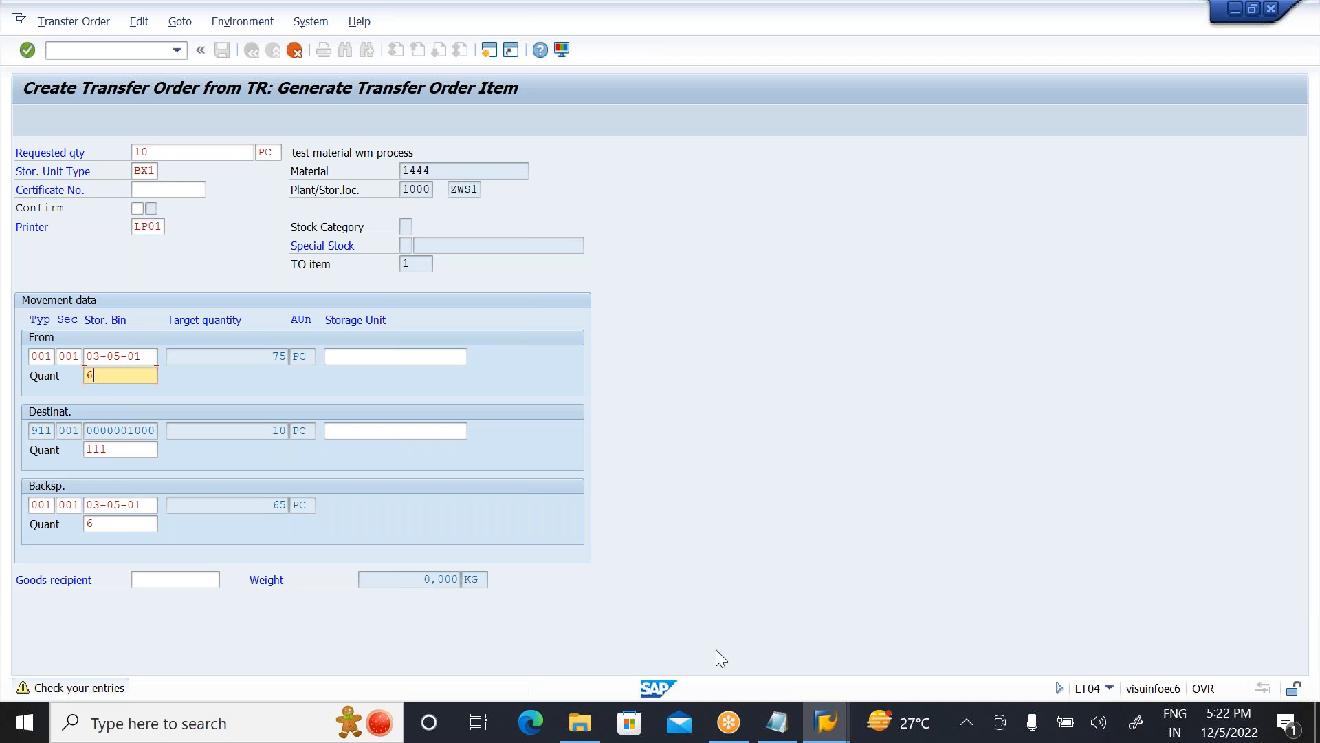
Step: Switch to Notepad and note "03-05-01 quant 6" below the FIFO heading
{"action": "left_click", "coordinate": [779, 723]}
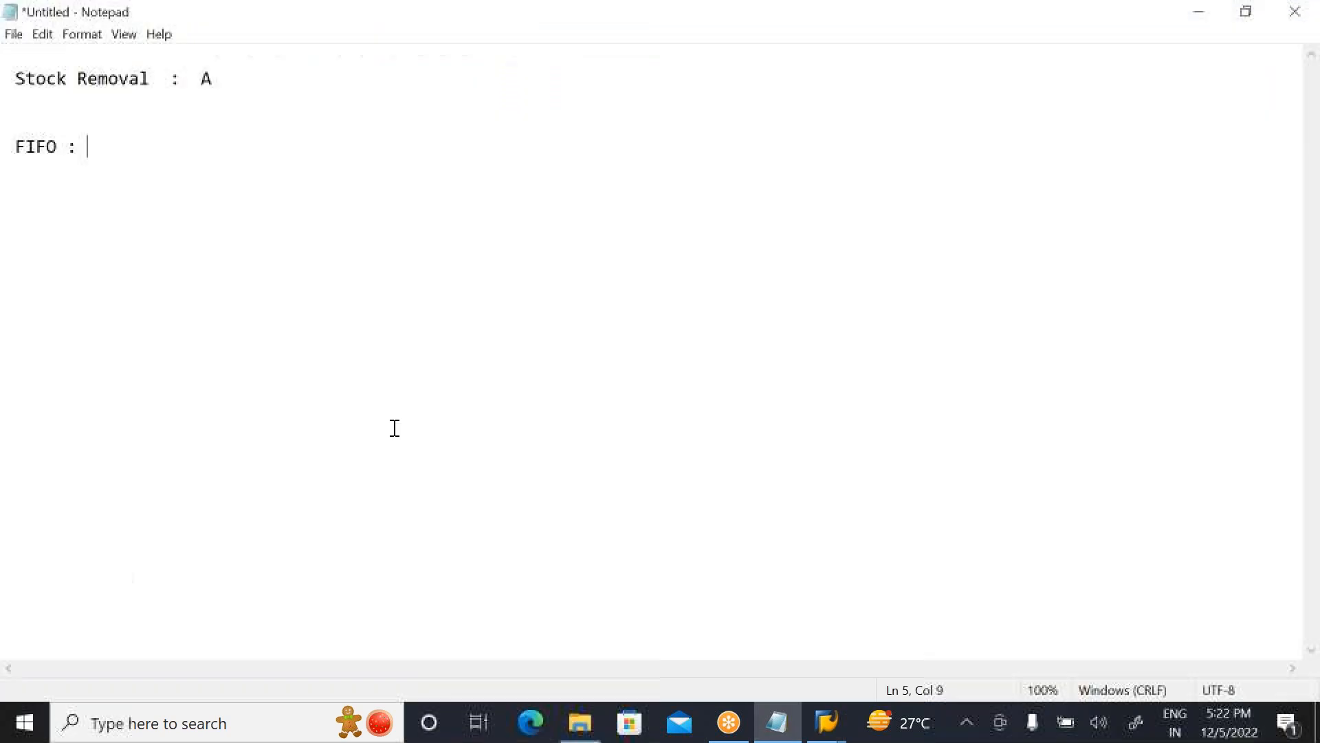
{"action": "key", "text": "Return"}
{"action": "key", "text": "Return"}
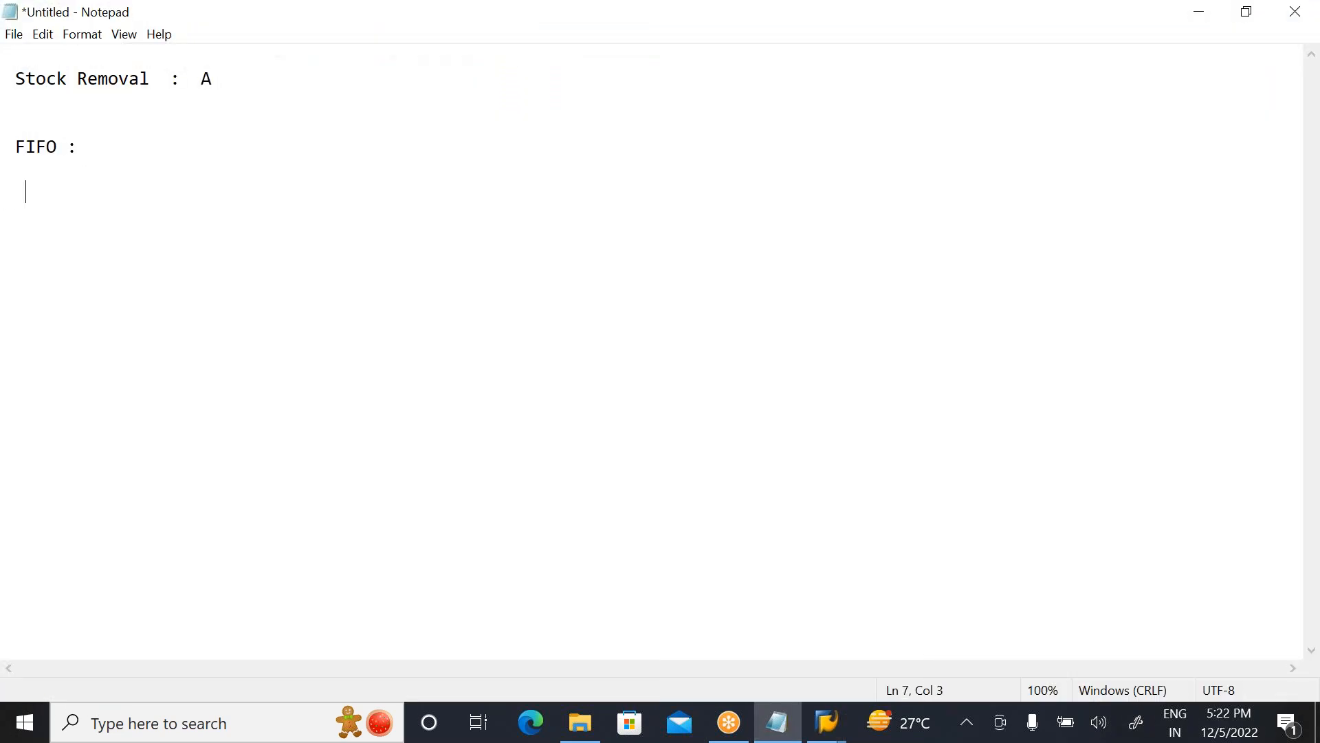
{"action": "type", "text": "03-05-01   quant 6"}
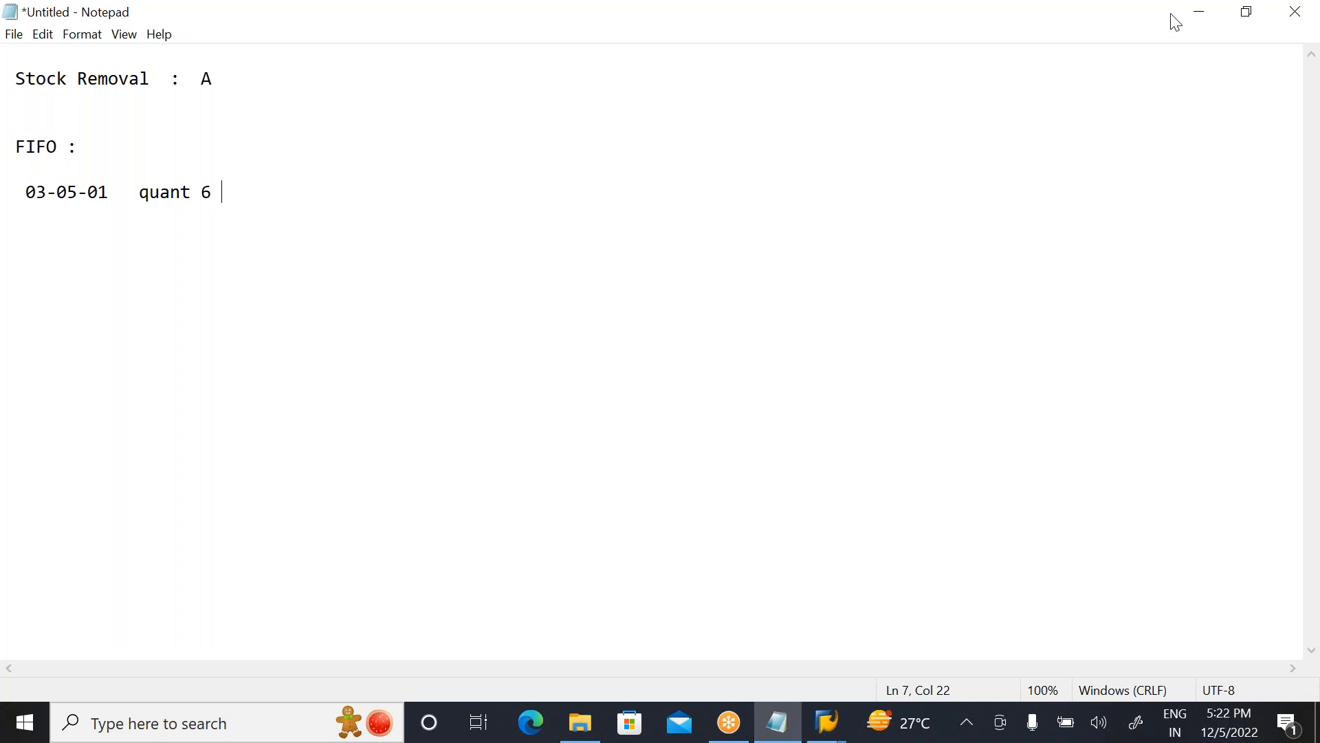
{"action": "left_click", "coordinate": [1200, 11]}
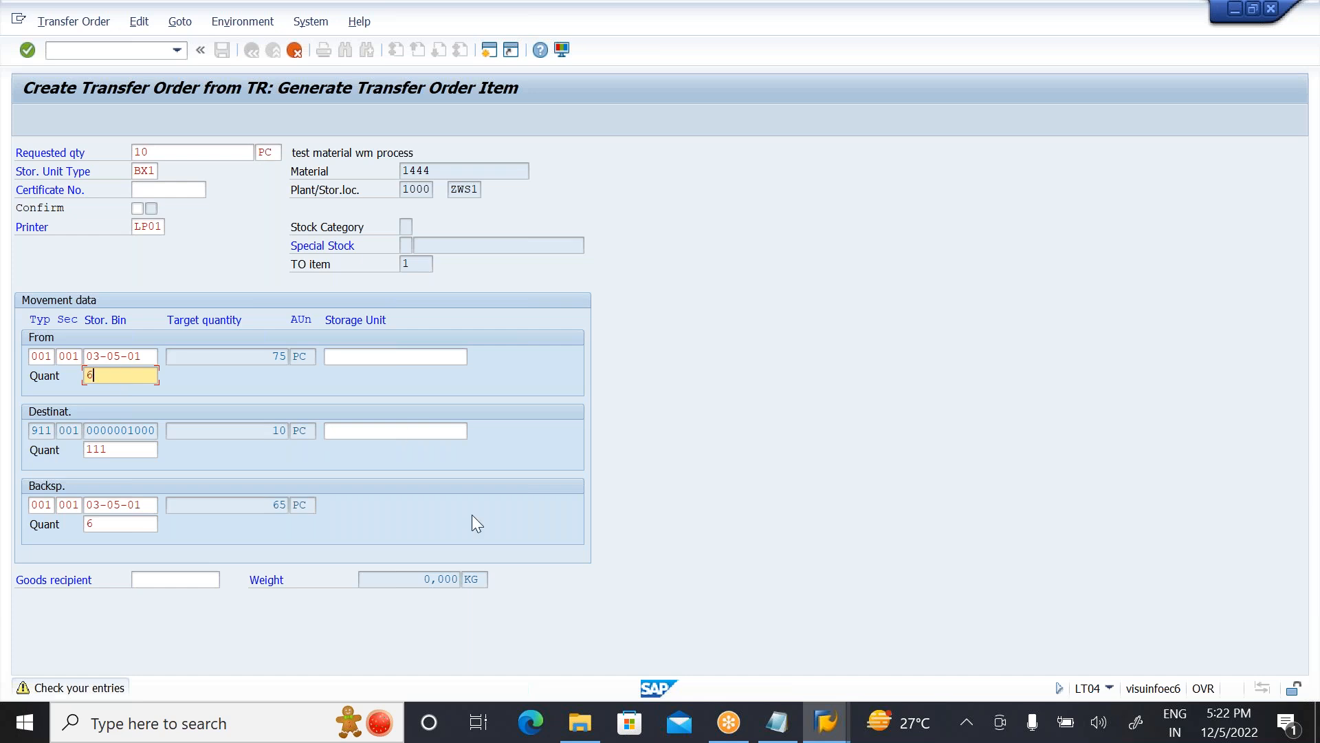
Step: Check the stock removal strategy set in the storage type control for ZWS storage type 001
{"action": "key", "text": "alt+Tab"}
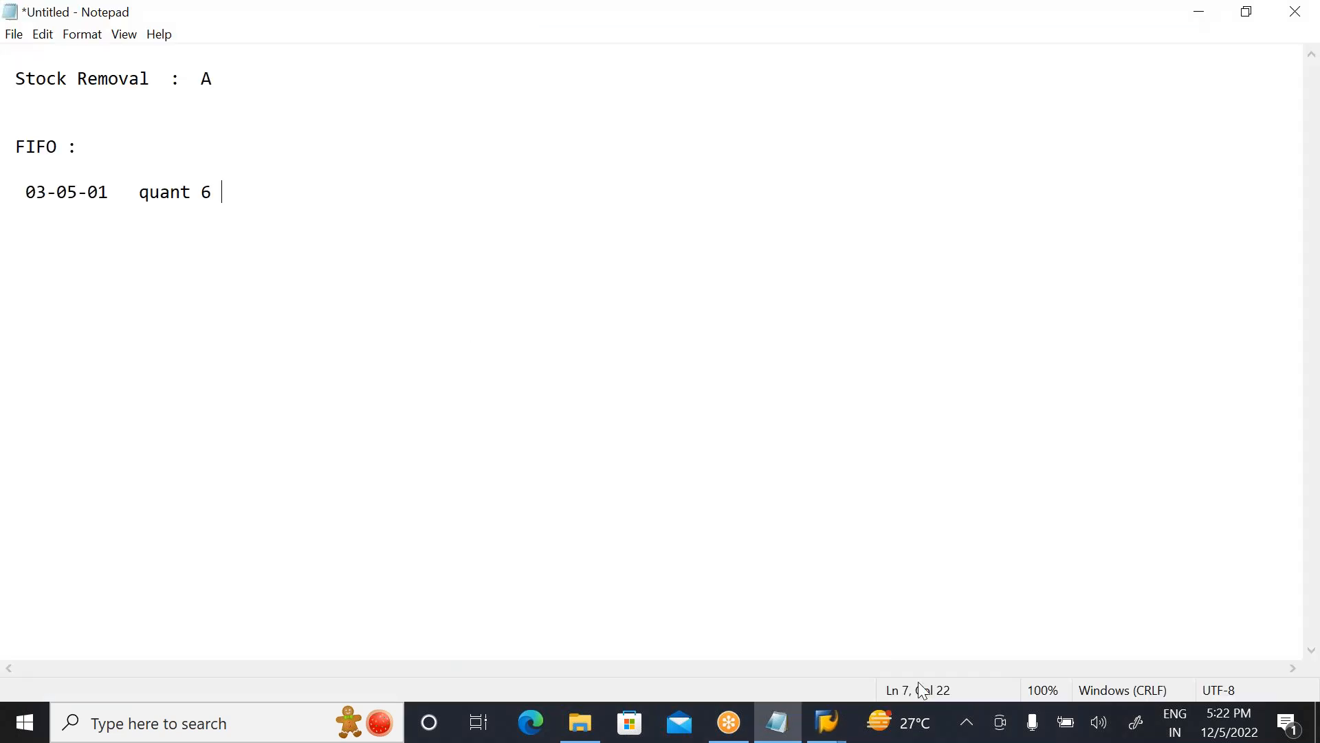
{"action": "mouse_move", "coordinate": [828, 725]}
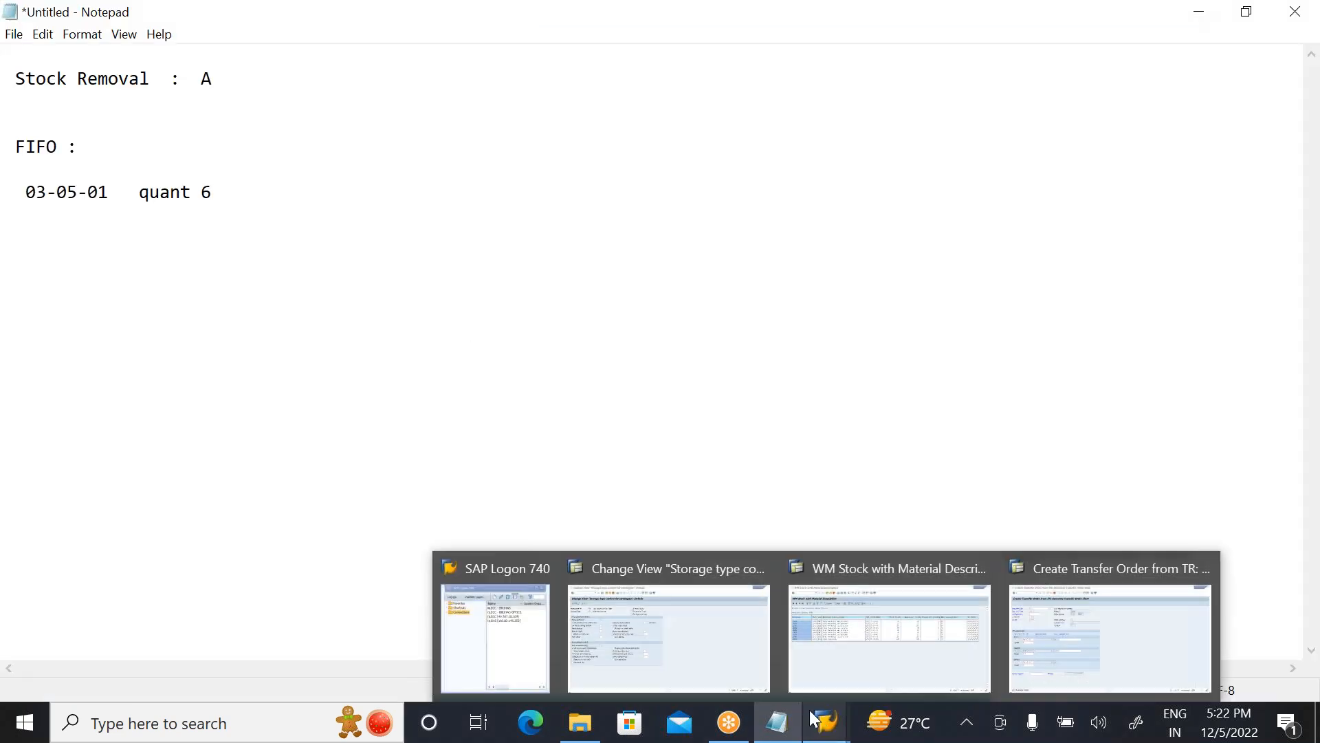
{"action": "left_click", "coordinate": [660, 638]}
{"action": "left_click", "coordinate": [214, 393]}
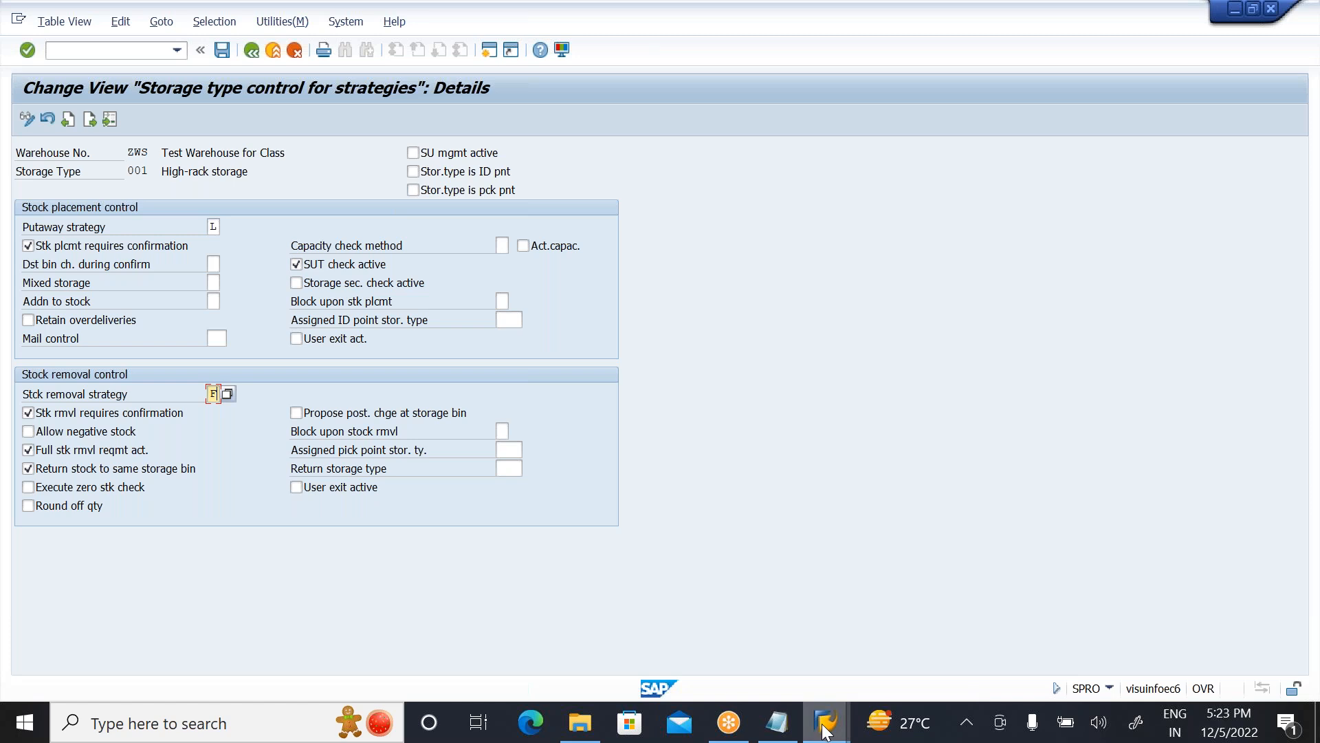
Step: From the WM stock list, open storage bin 03-05-01 and display the quant of its material 1444 stock
{"action": "mouse_move", "coordinate": [825, 732]}
{"action": "left_click", "coordinate": [887, 622]}
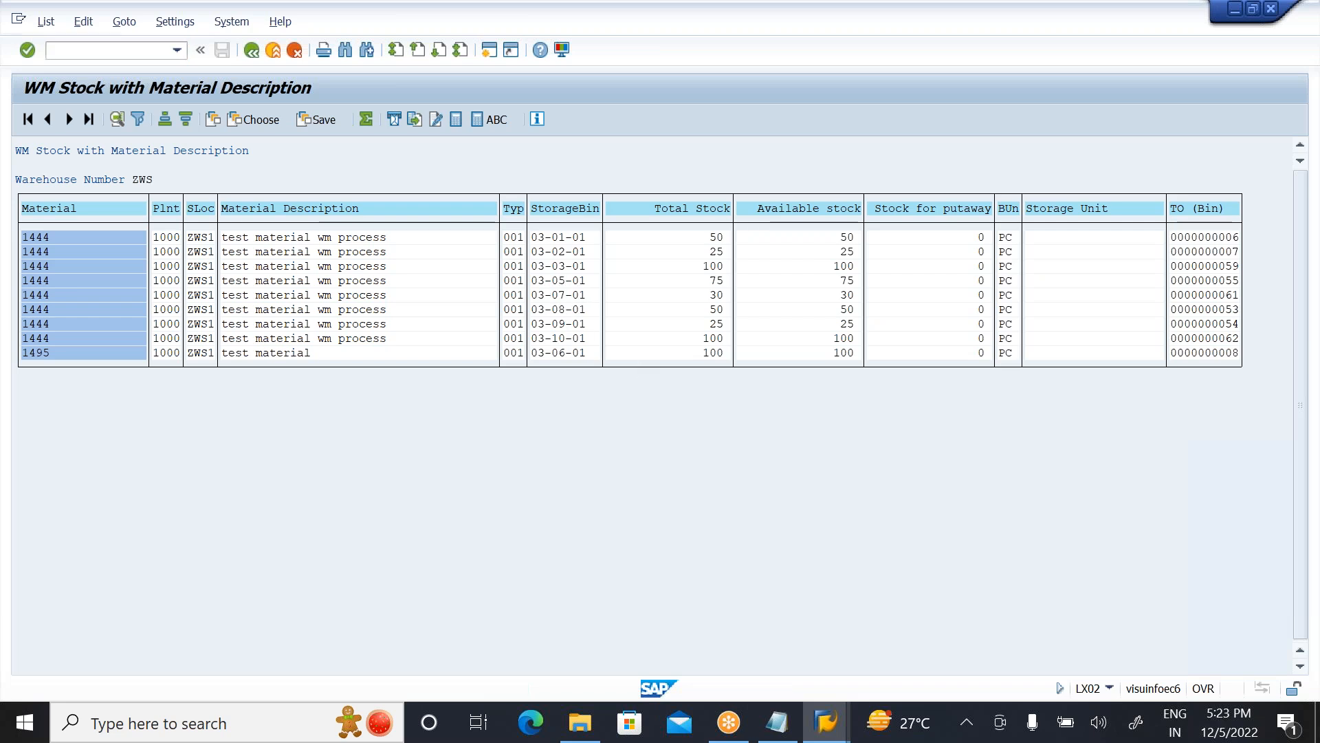
{"action": "double_click", "coordinate": [559, 281]}
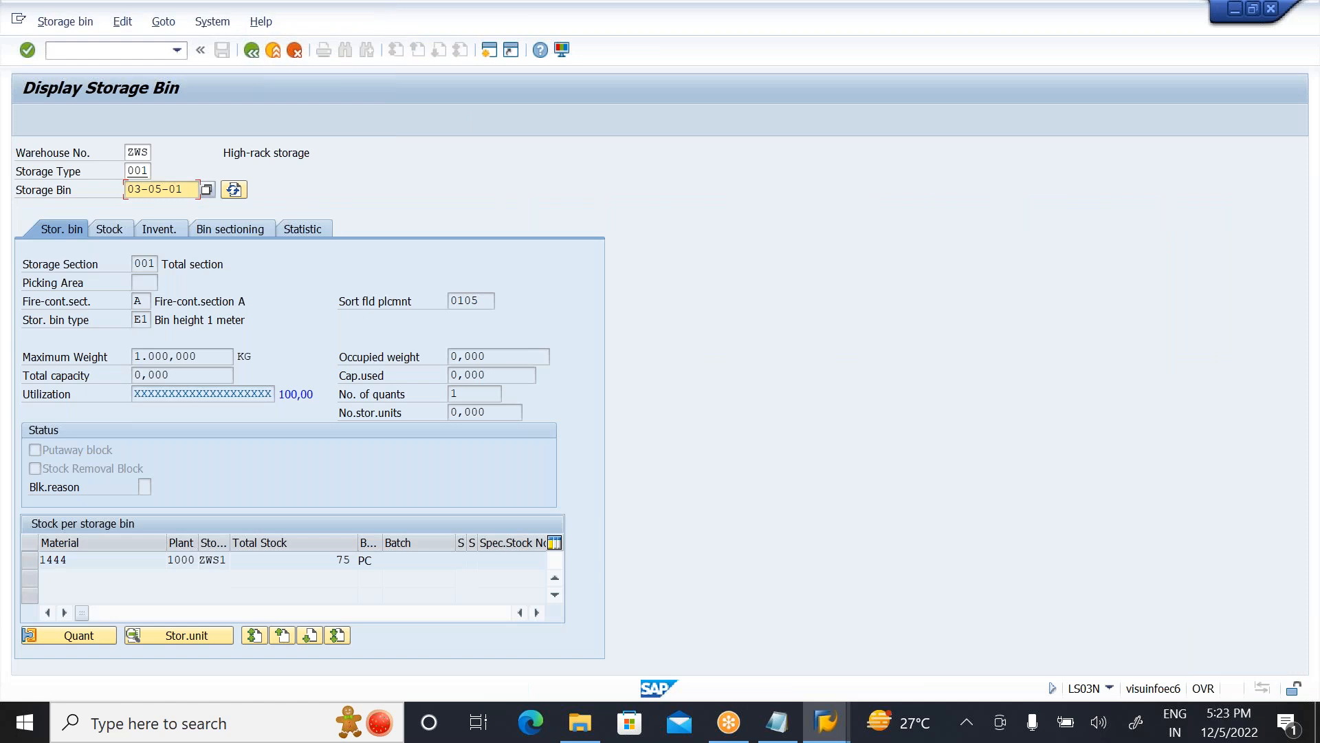
{"action": "left_click", "coordinate": [110, 227]}
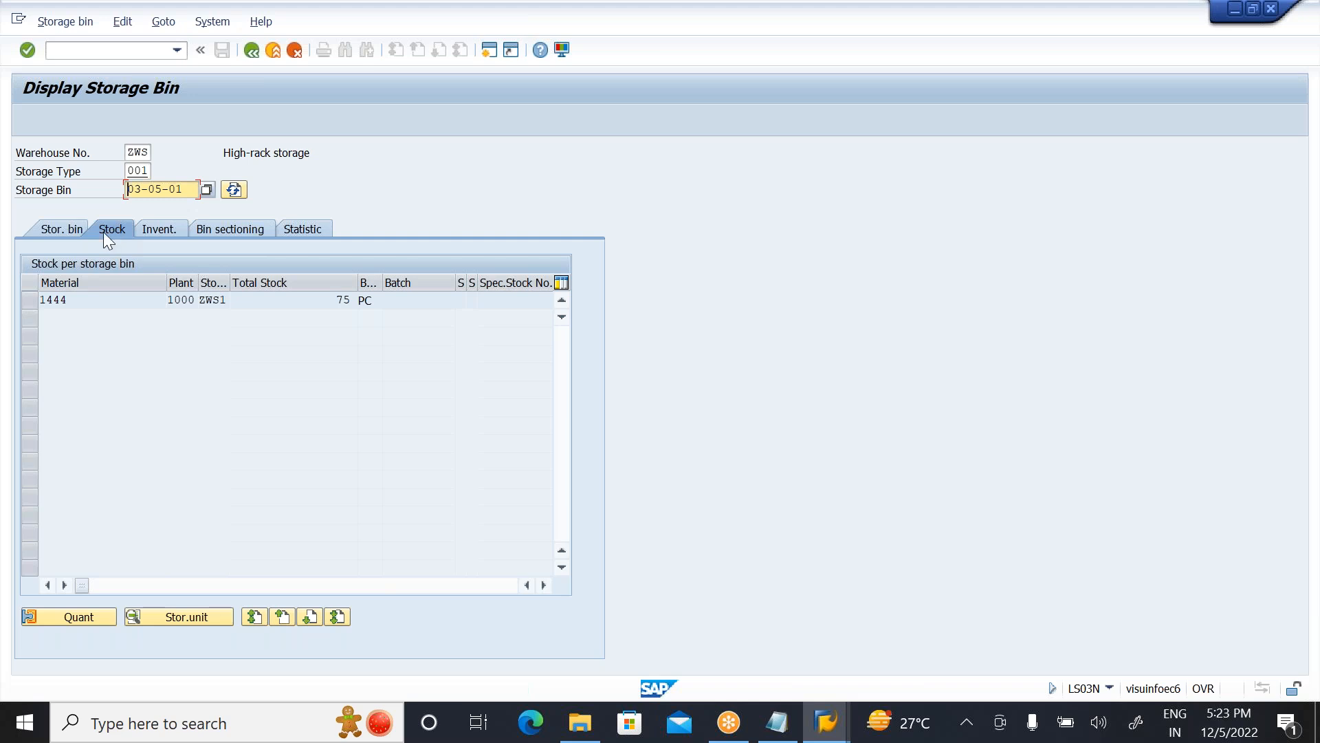
{"action": "left_click", "coordinate": [34, 297]}
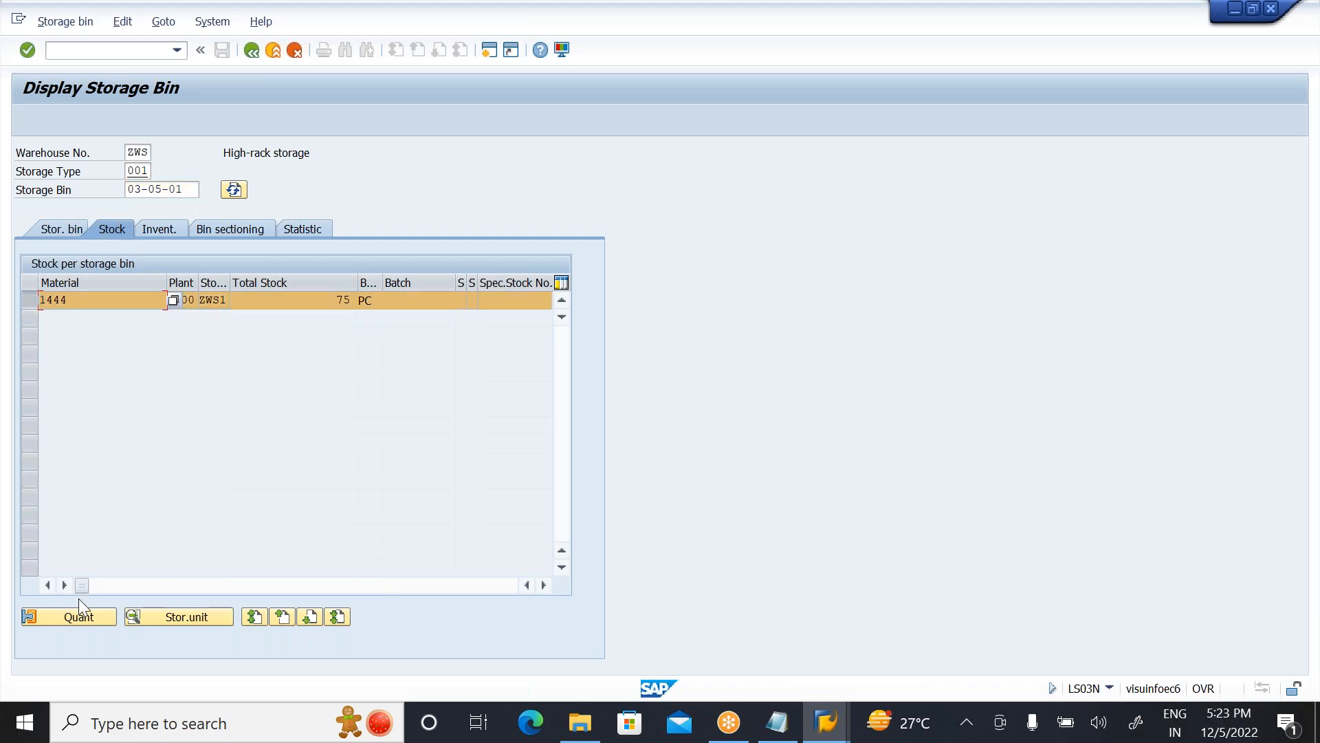
{"action": "left_click", "coordinate": [72, 615]}
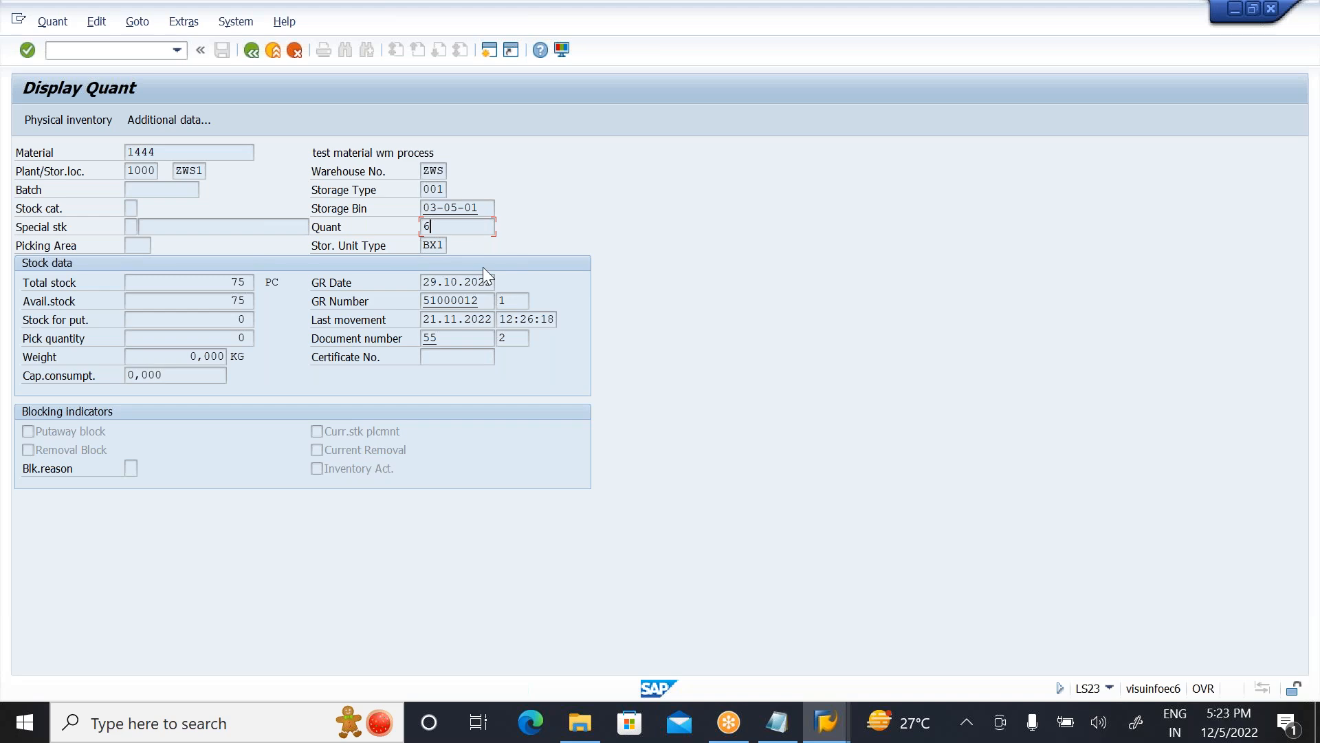
Step: Switch to Notepad and add the goods receipt date 29.10.2022 after the quant 6 entry
{"action": "left_click", "coordinate": [777, 722]}
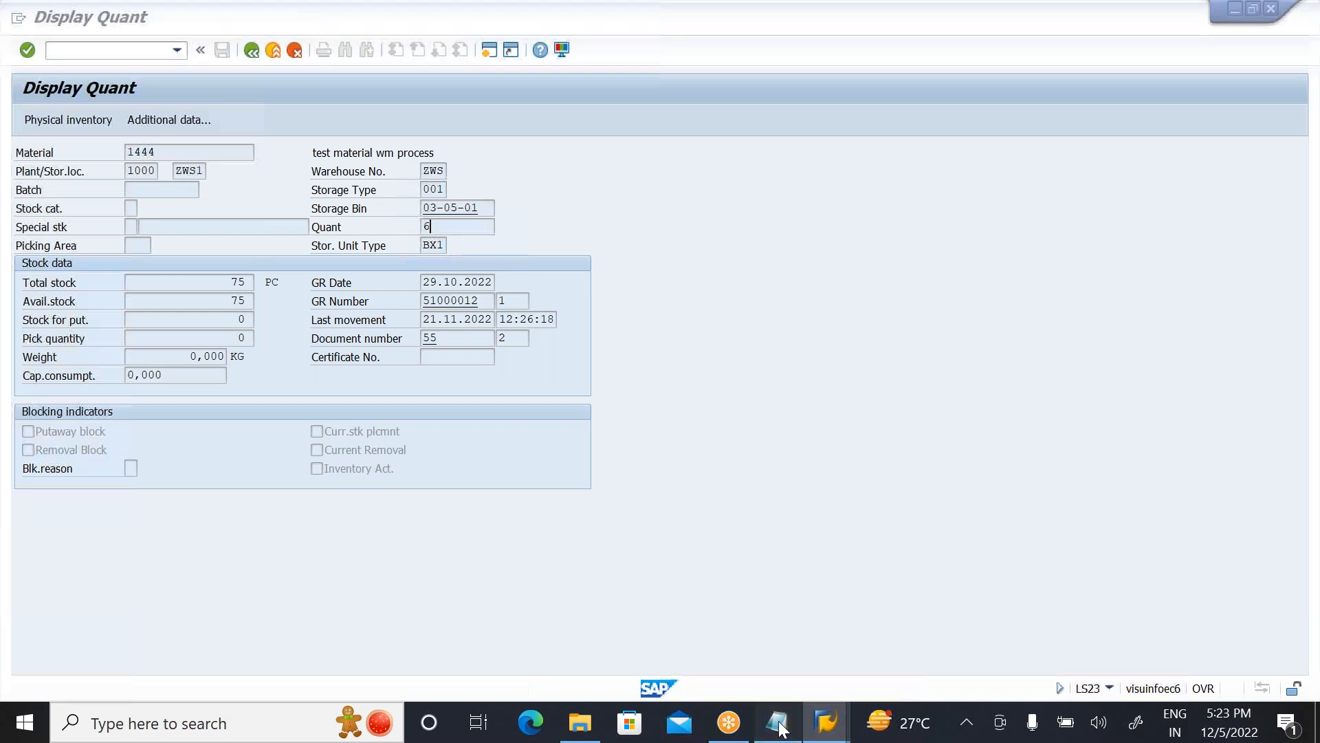
{"action": "type", "text": "29."}
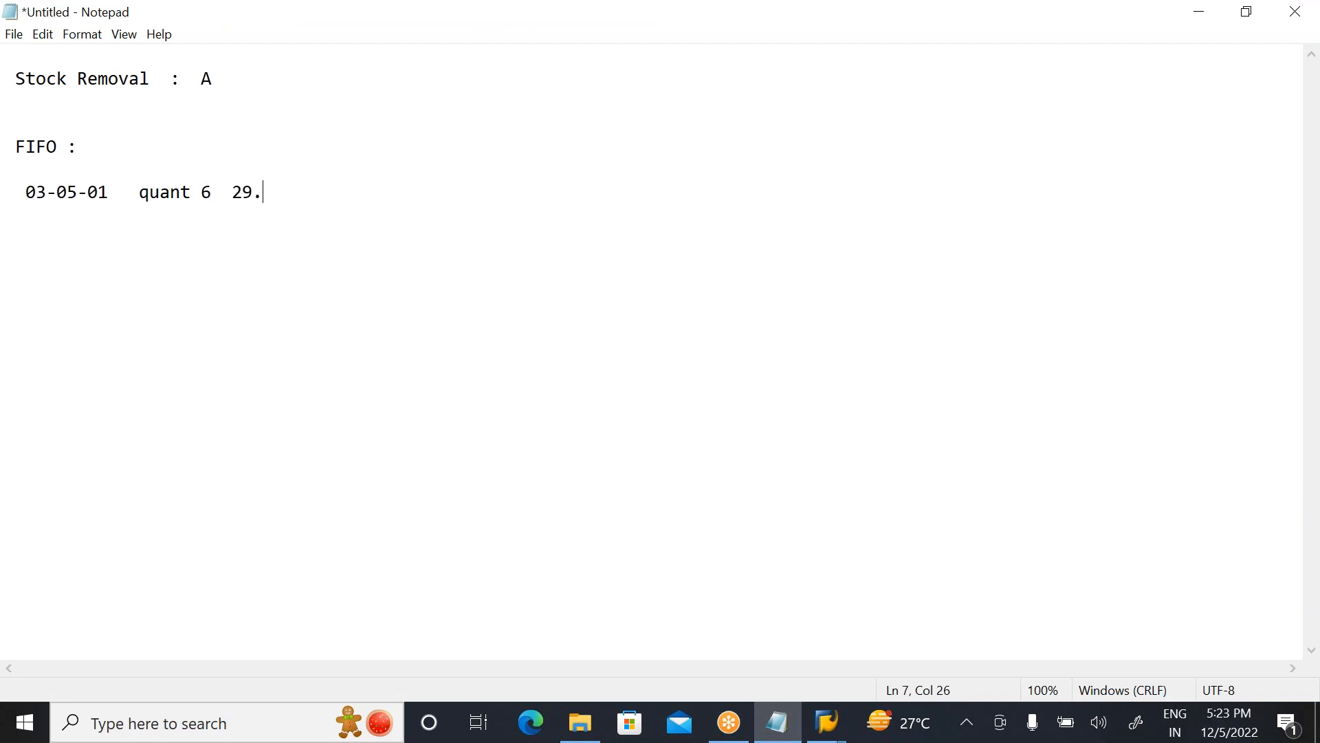
{"action": "type", "text": "10.2022"}
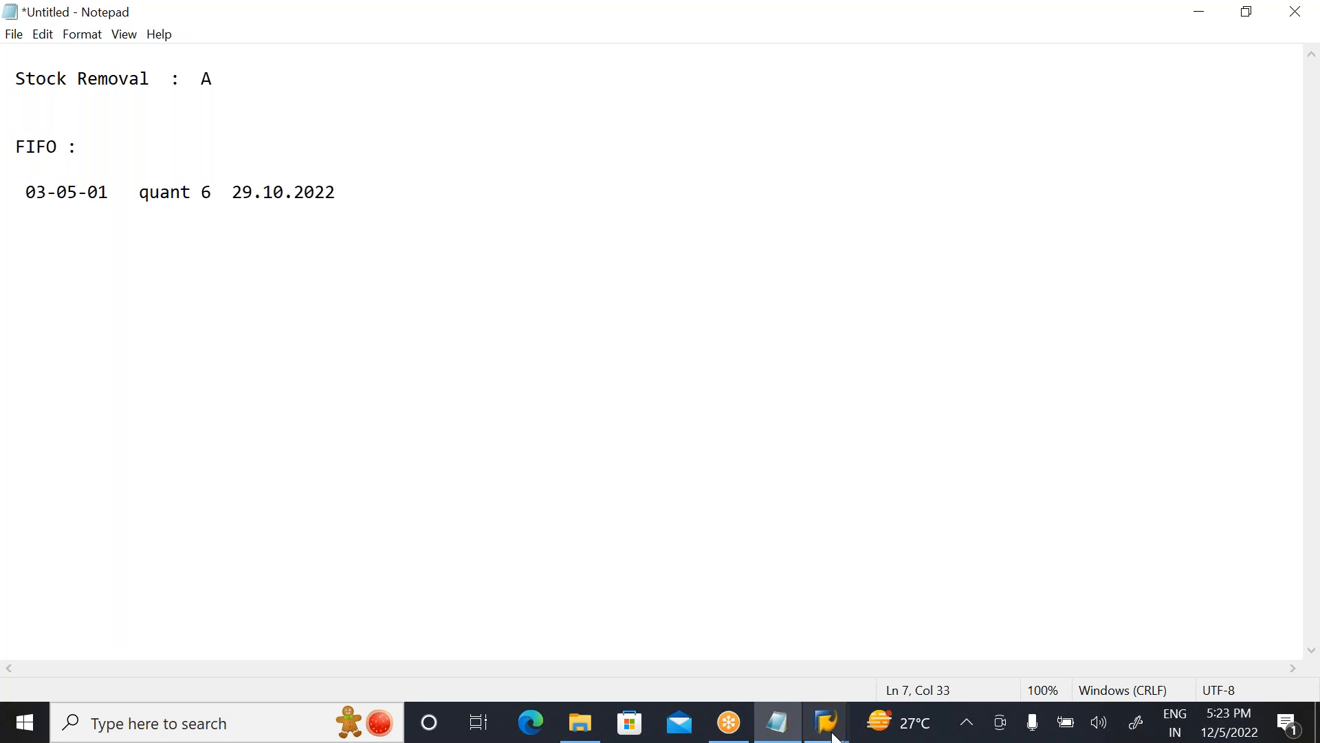
{"action": "mouse_move", "coordinate": [829, 730]}
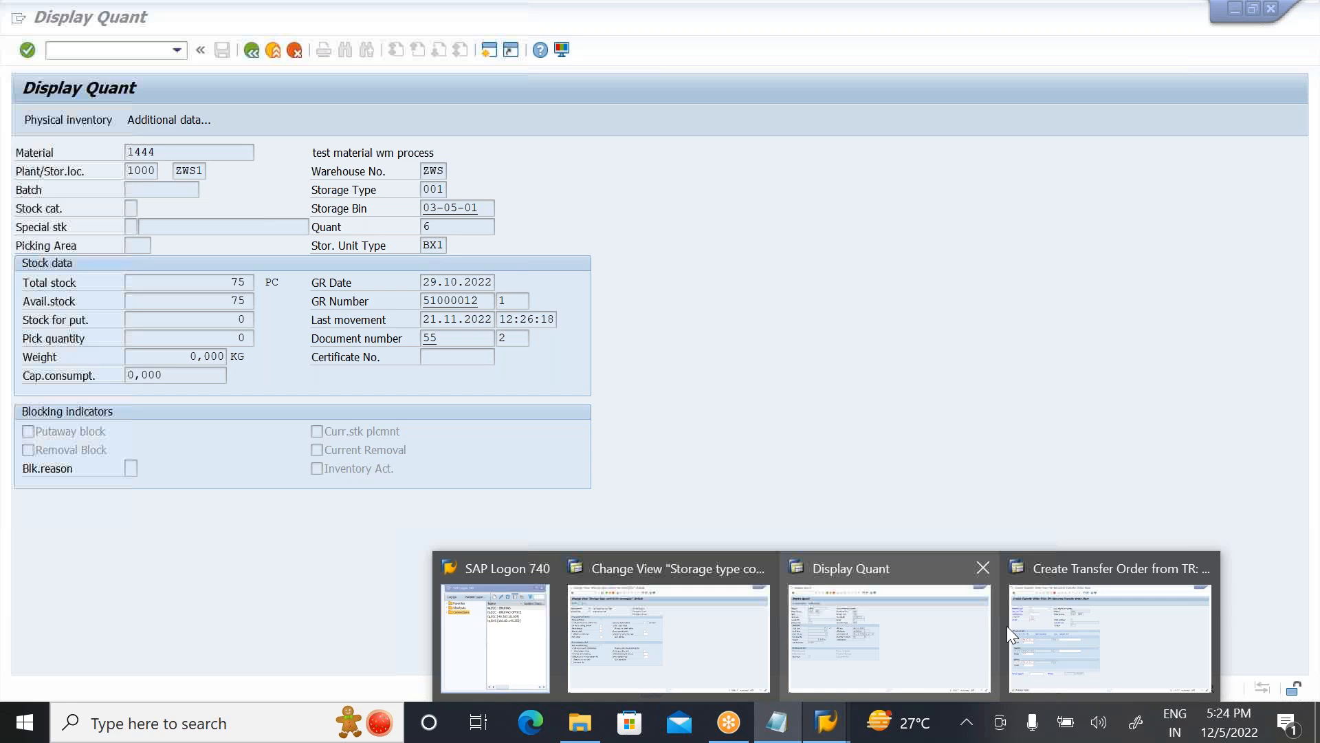
Step: Return to the WM stock list, open storage bin 03-01-01 and check the goods receipt date of its material 1444 quant
{"action": "left_click", "coordinate": [942, 628]}
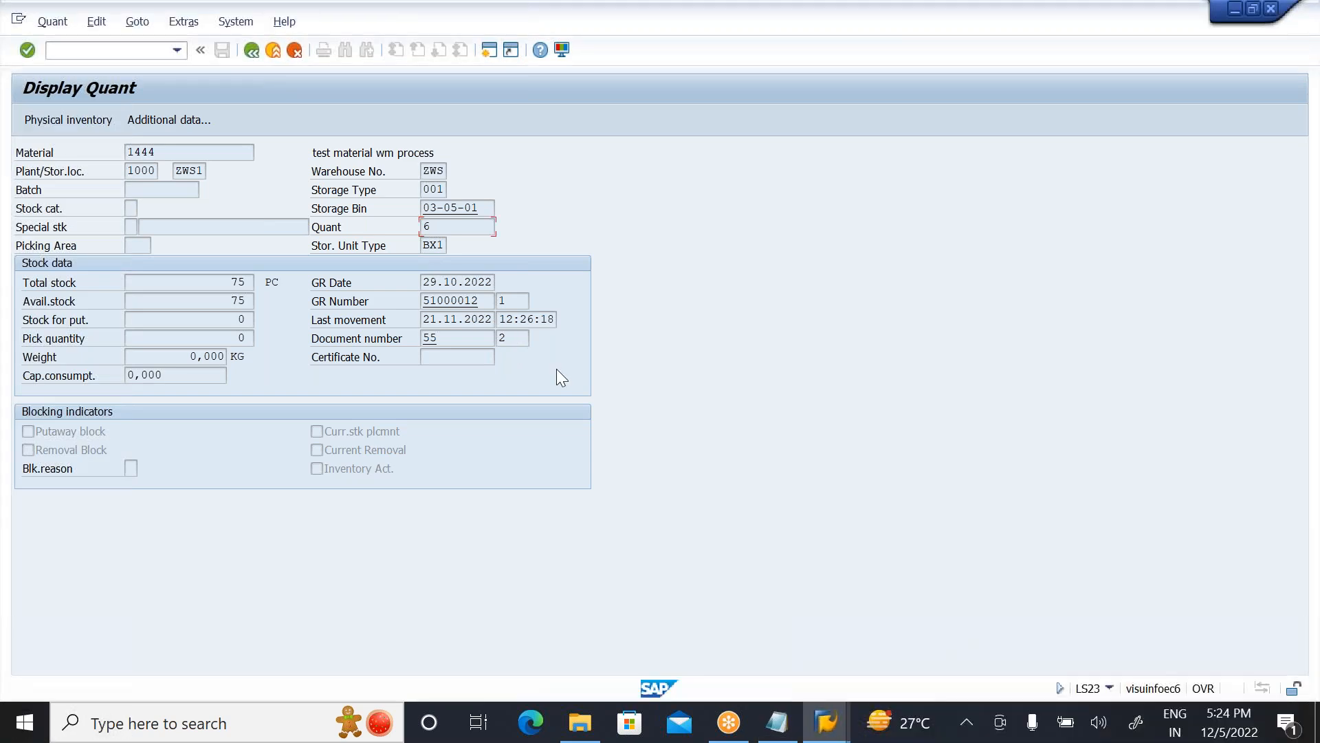
{"action": "left_click", "coordinate": [246, 54]}
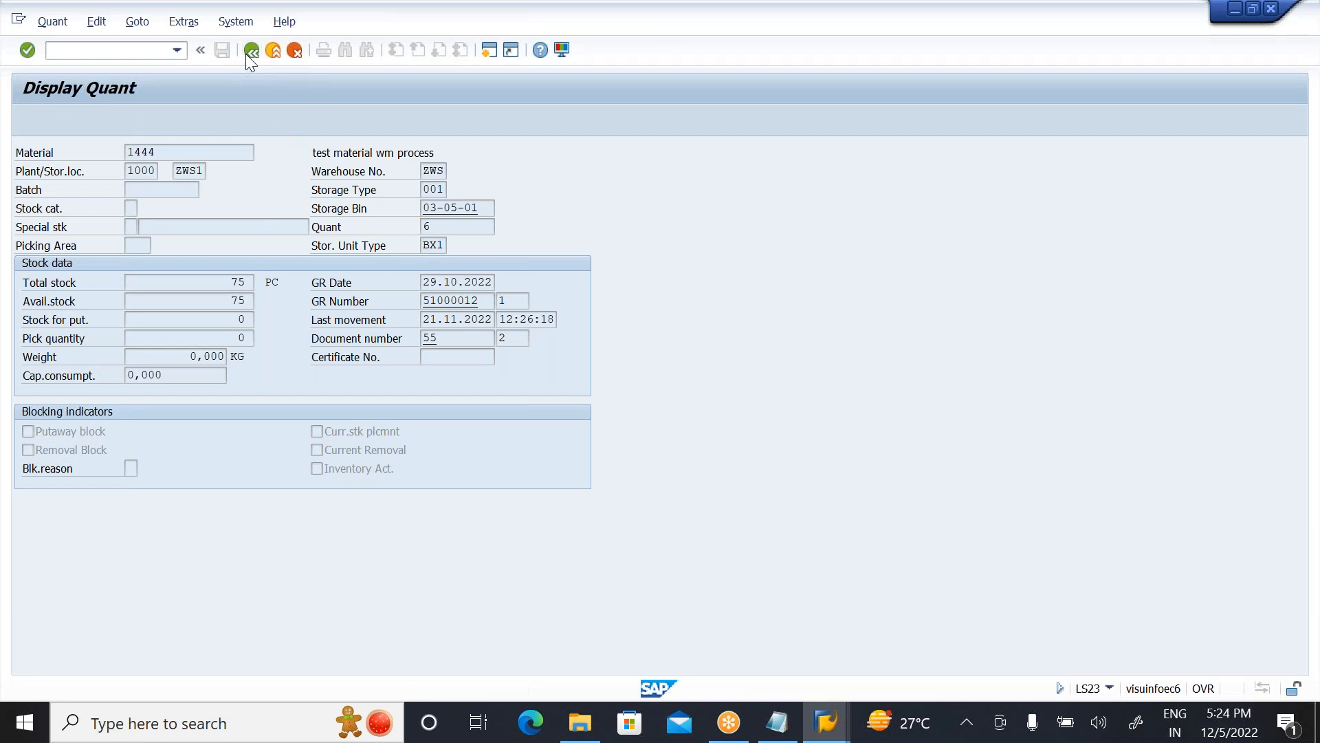
{"action": "left_click", "coordinate": [246, 53]}
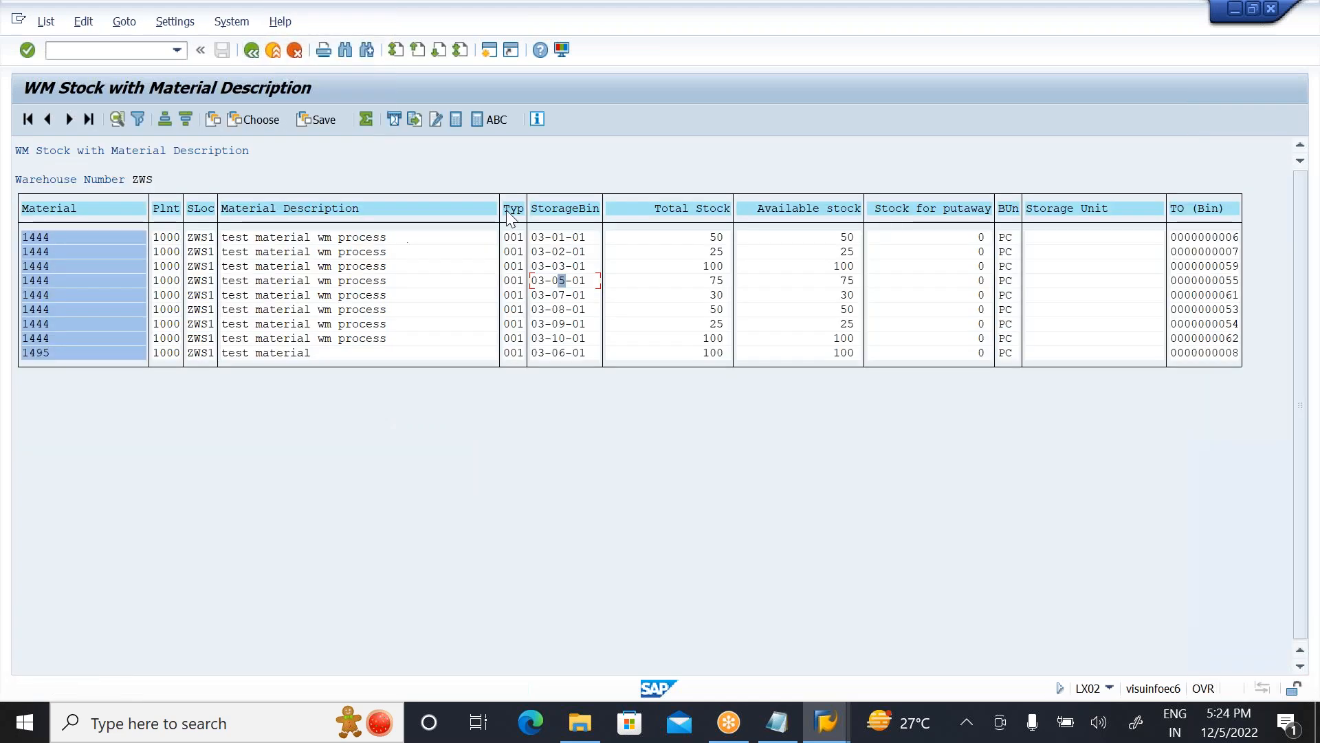
{"action": "double_click", "coordinate": [556, 237]}
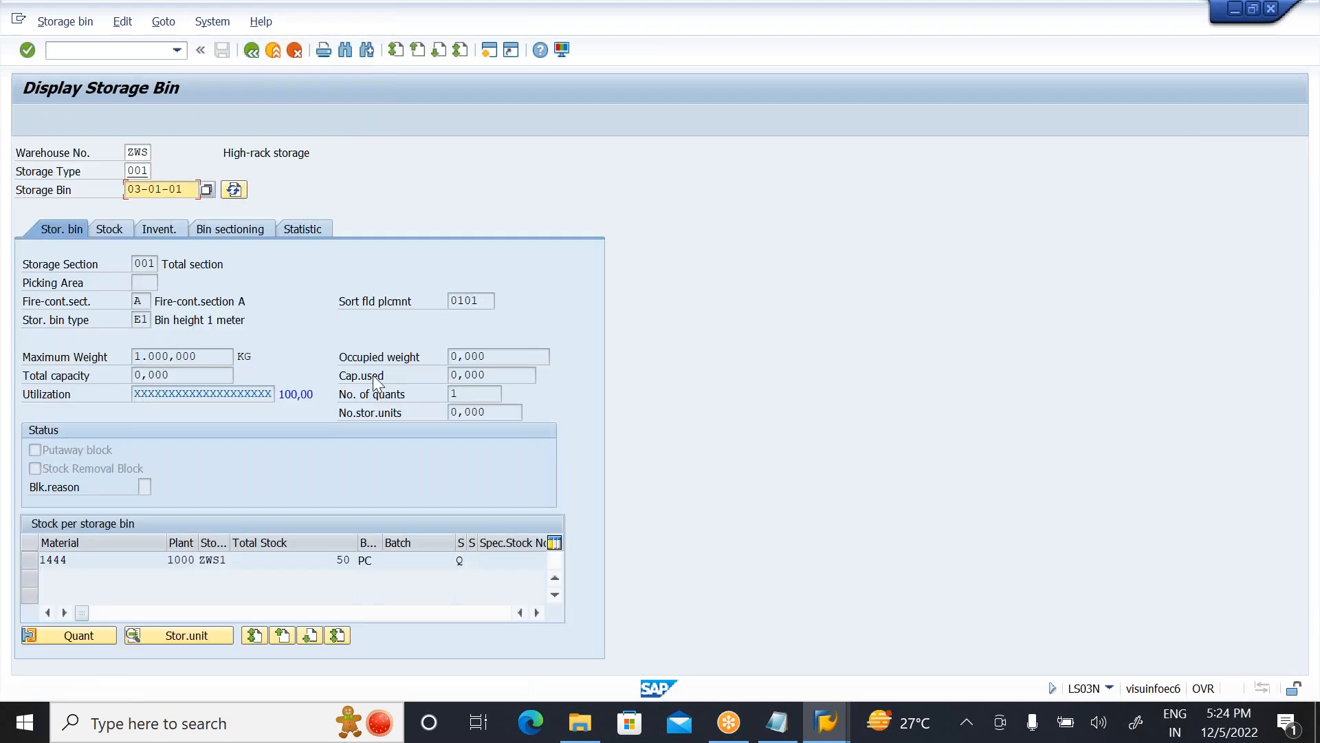
{"action": "left_click", "coordinate": [110, 229]}
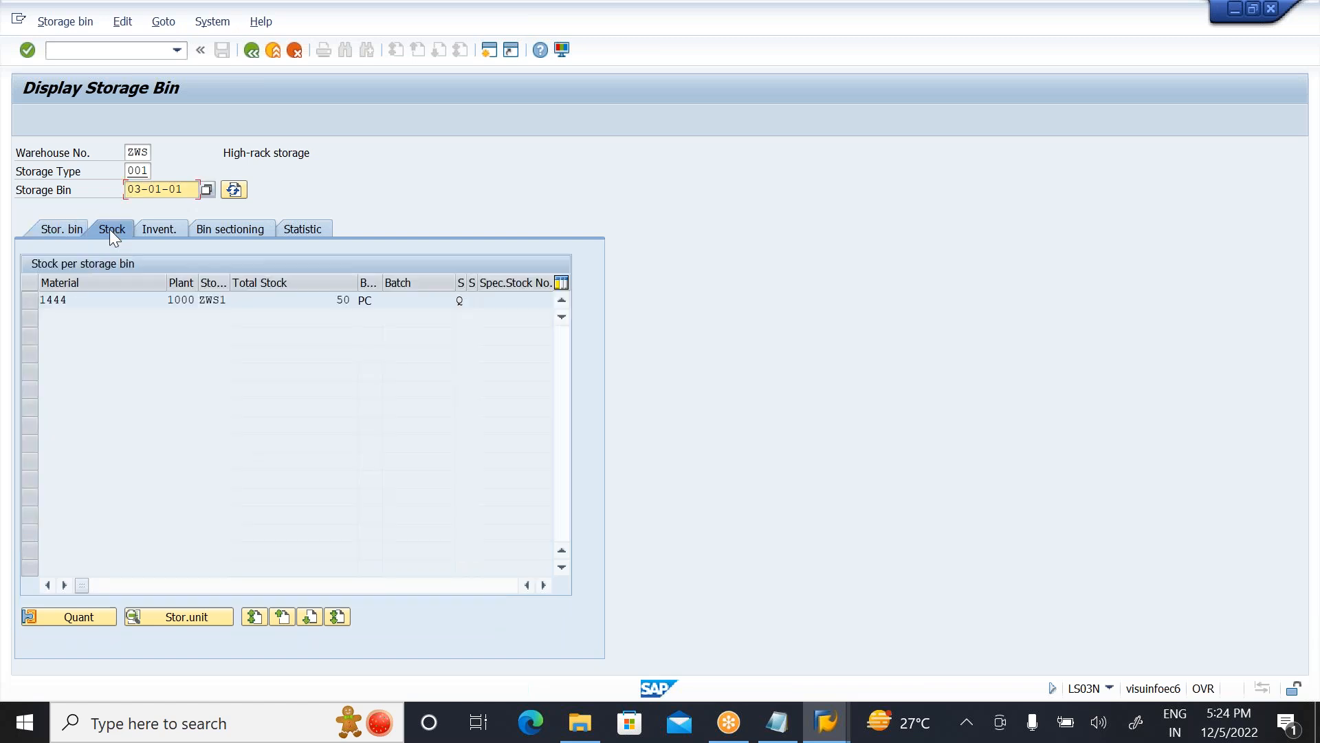
{"action": "left_click", "coordinate": [26, 299]}
{"action": "left_click", "coordinate": [75, 616]}
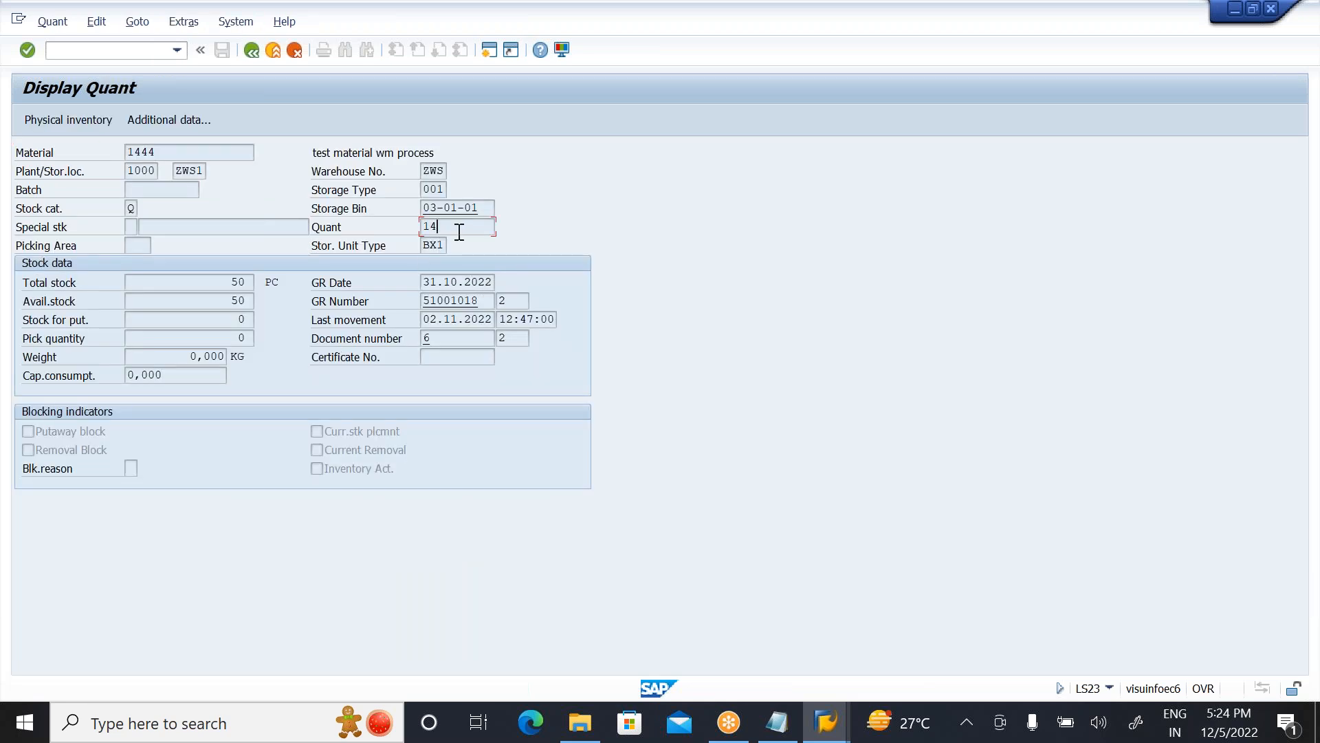
{"action": "left_click", "coordinate": [456, 286]}
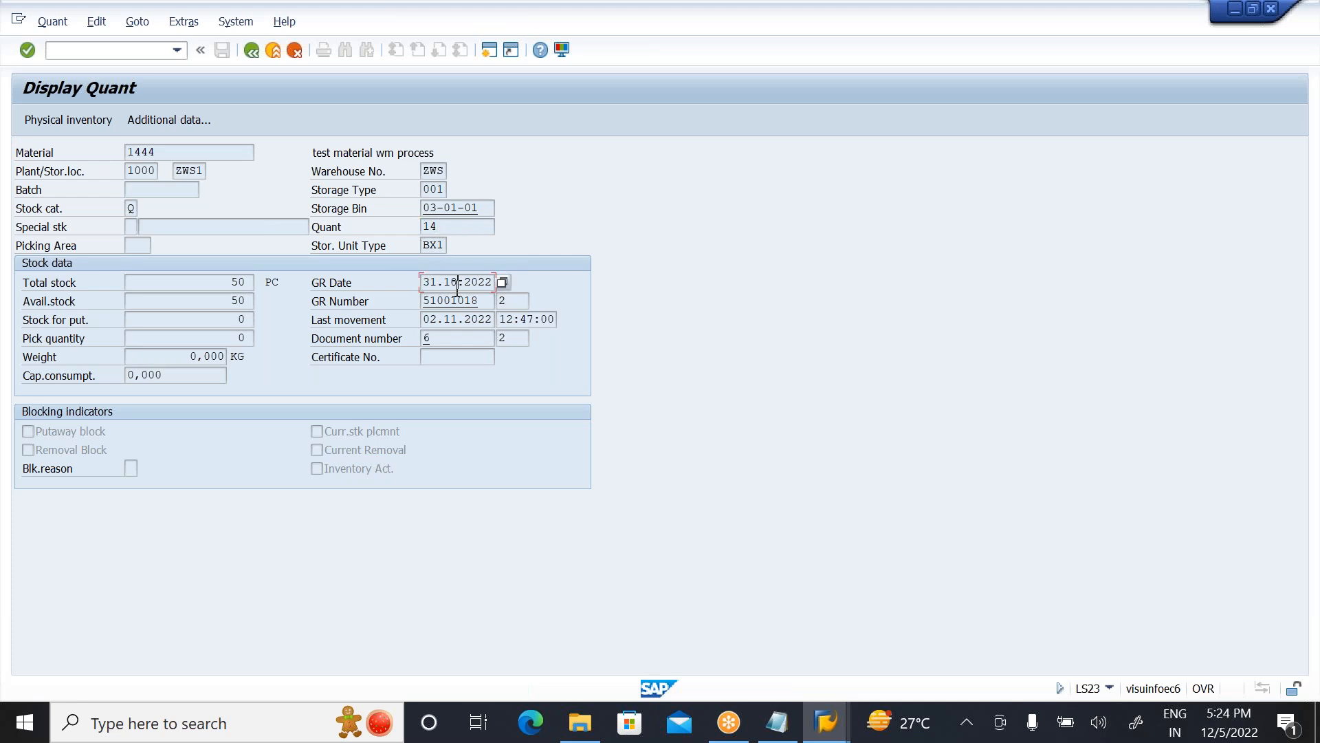
Step: Compare the bin 03-01-01 quant's goods receipt date with the FIFO entry noted in Notepad, ending back in SAP
{"action": "left_click", "coordinate": [777, 722]}
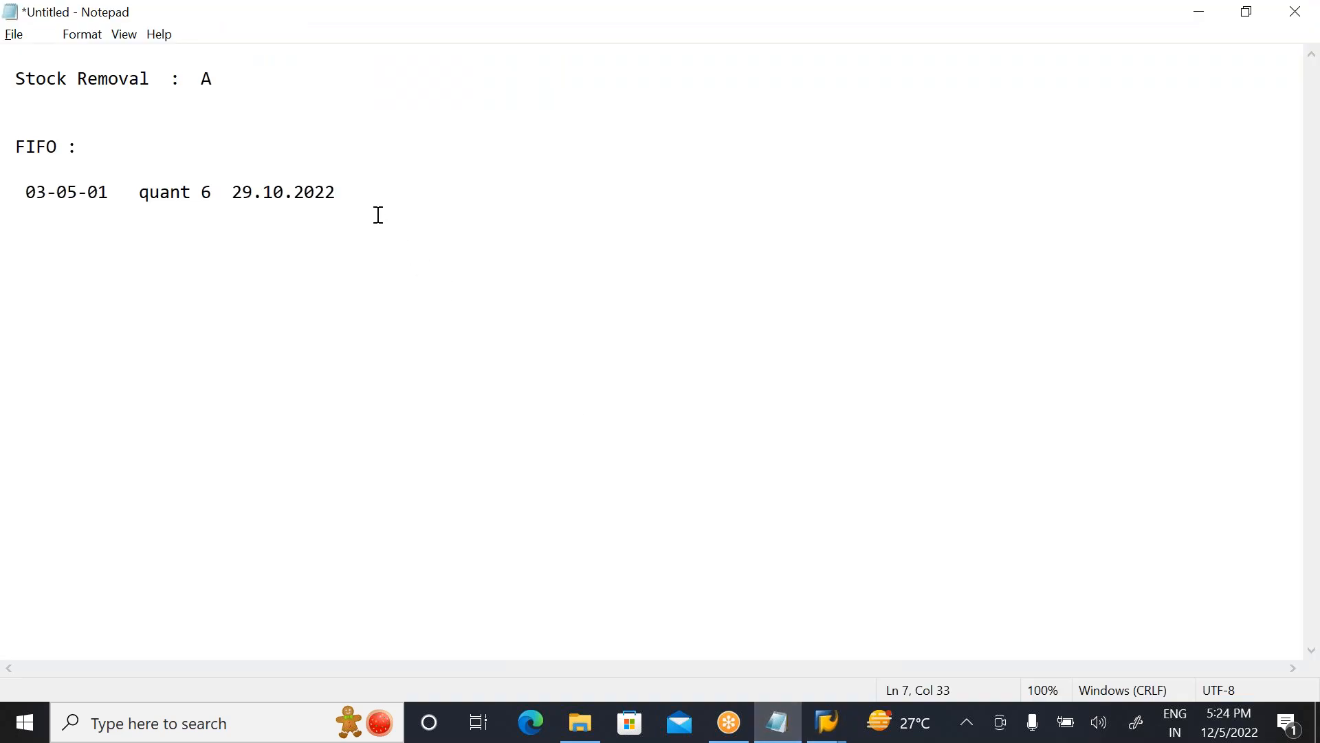
{"action": "key", "text": "alt+Tab"}
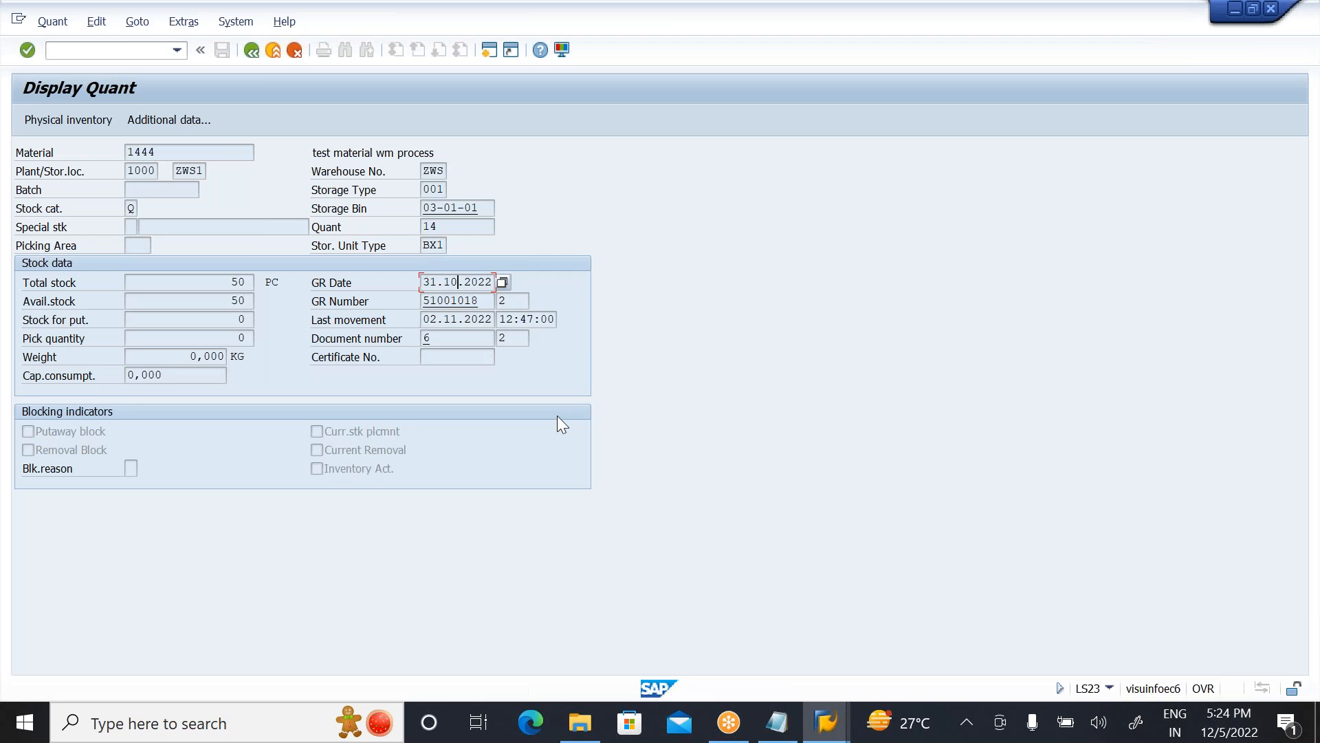
{"action": "key", "text": "alt+Tab"}
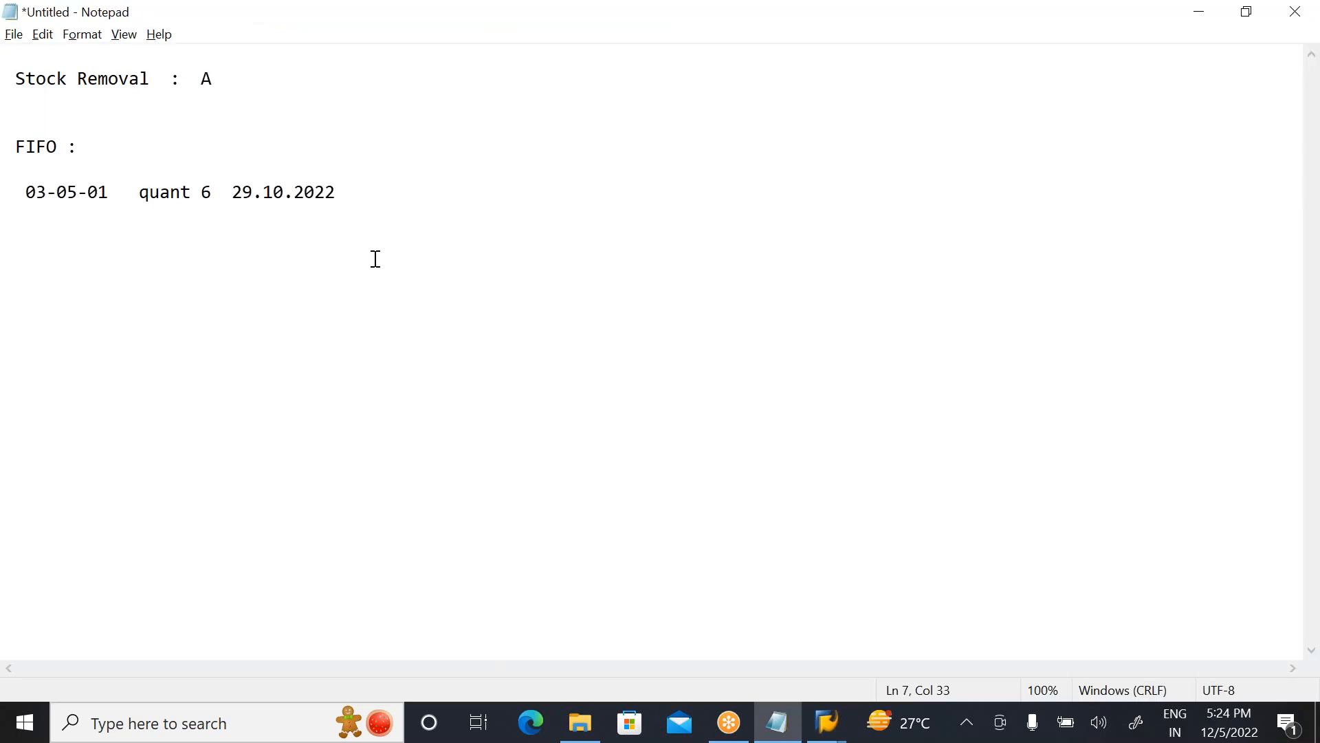
{"action": "key", "text": "alt+Tab"}
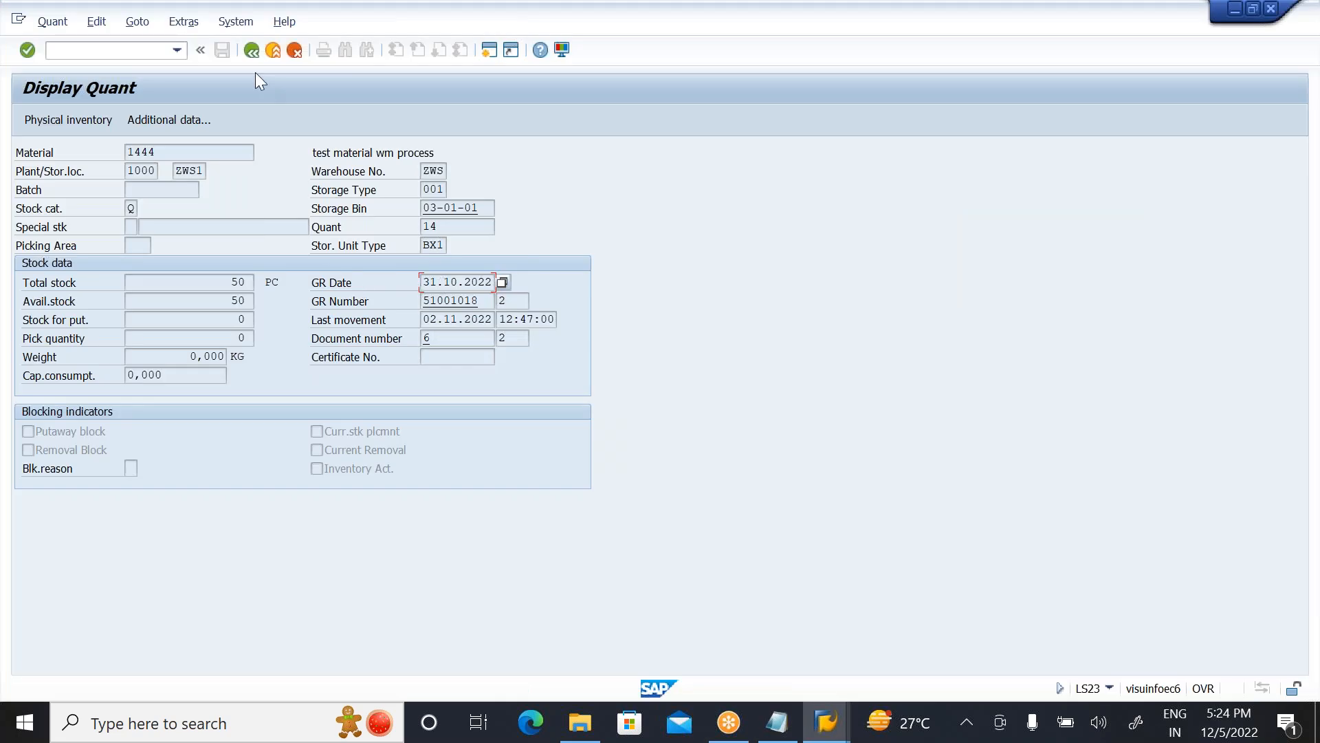
Step: Display the material 1444 quant in storage bin 03-02-01 from the WM stock list and compare it with the FIFO note in Notepad
{"action": "left_click", "coordinate": [250, 51]}
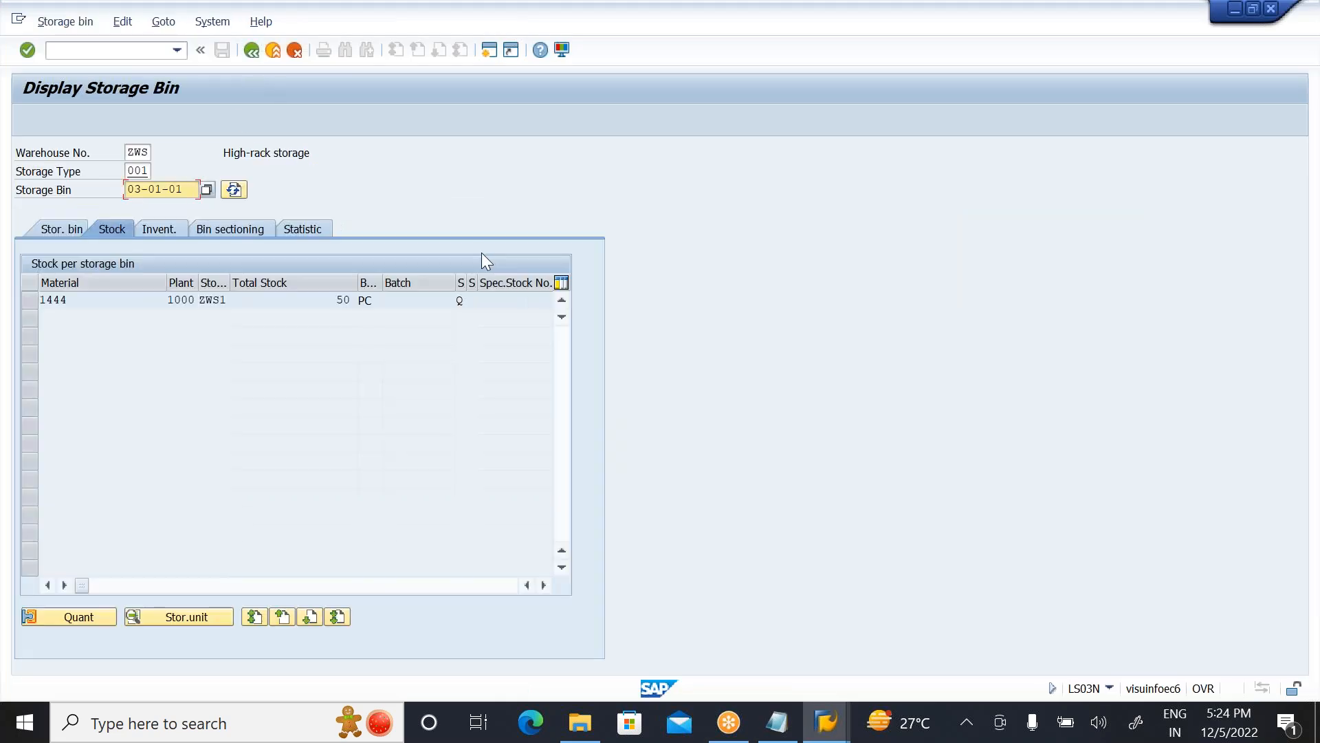
{"action": "left_click", "coordinate": [250, 51]}
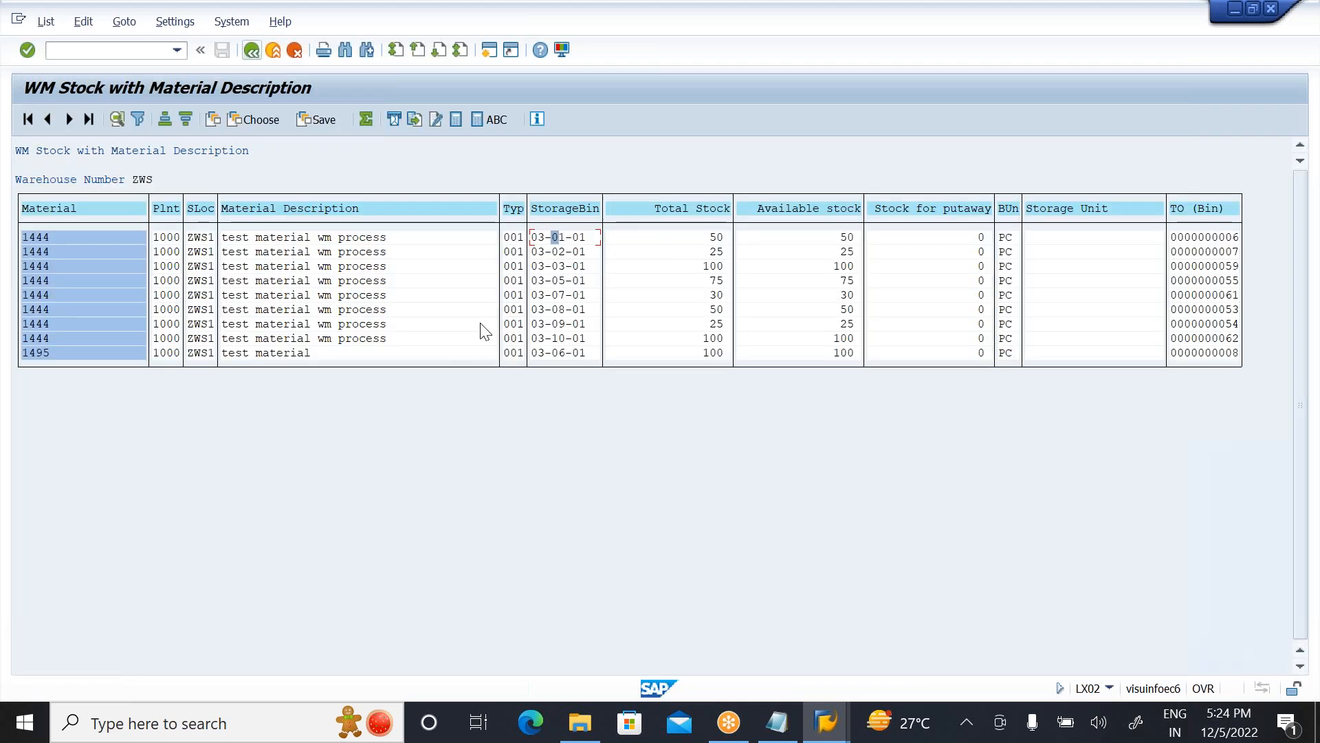
{"action": "double_click", "coordinate": [556, 237]}
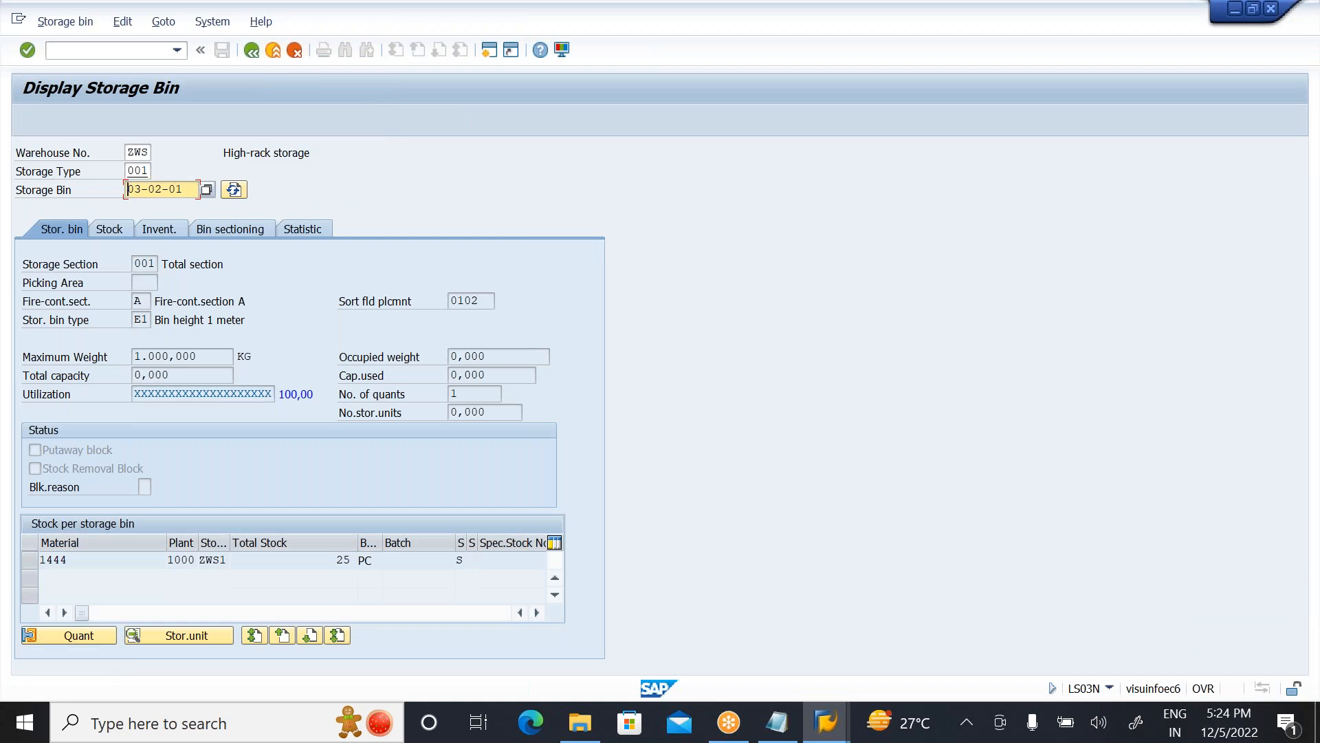
{"action": "left_click", "coordinate": [112, 228]}
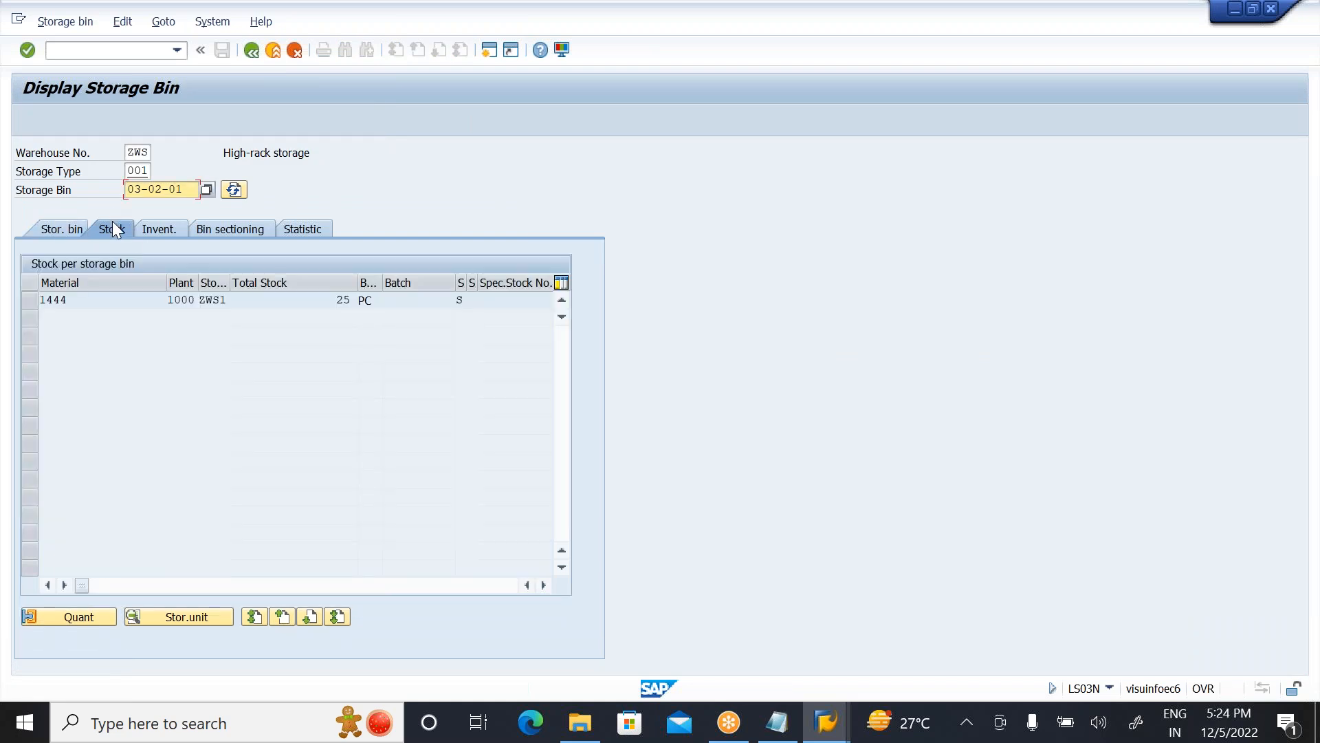
{"action": "left_click", "coordinate": [27, 302]}
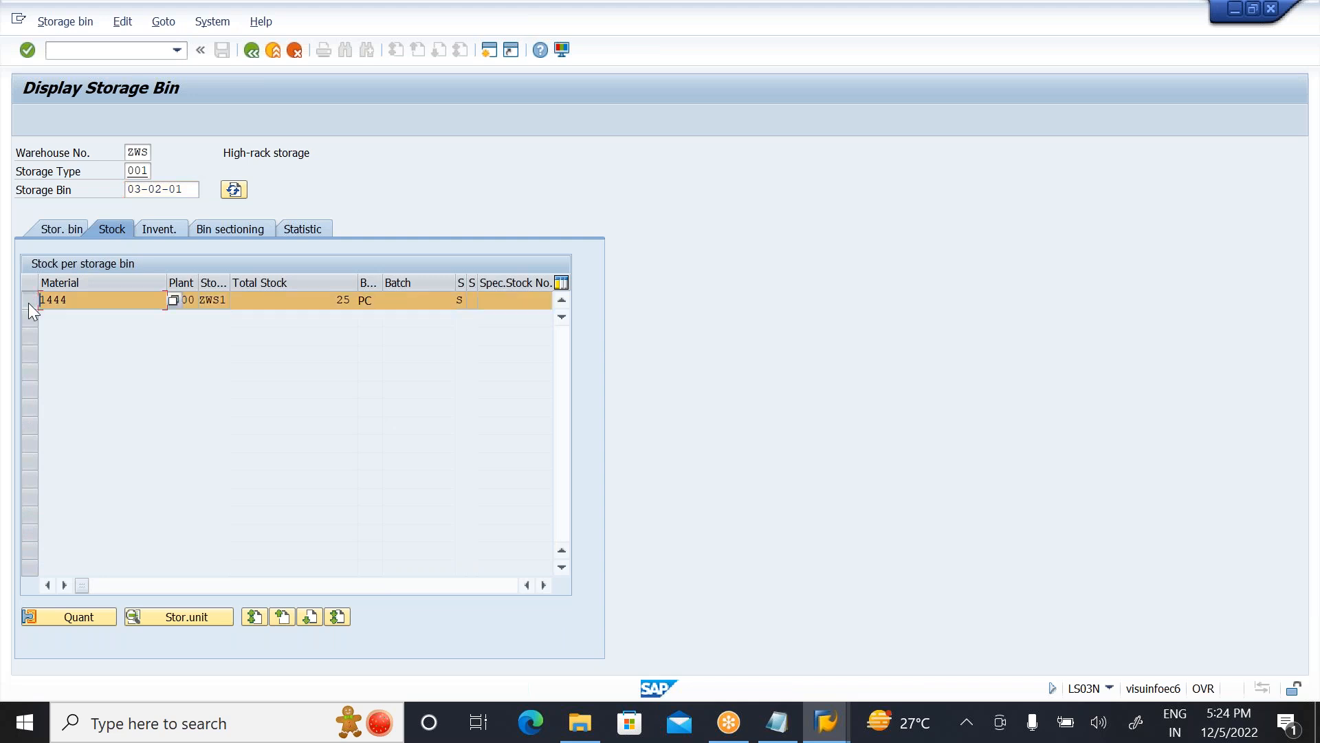
{"action": "left_click", "coordinate": [76, 616]}
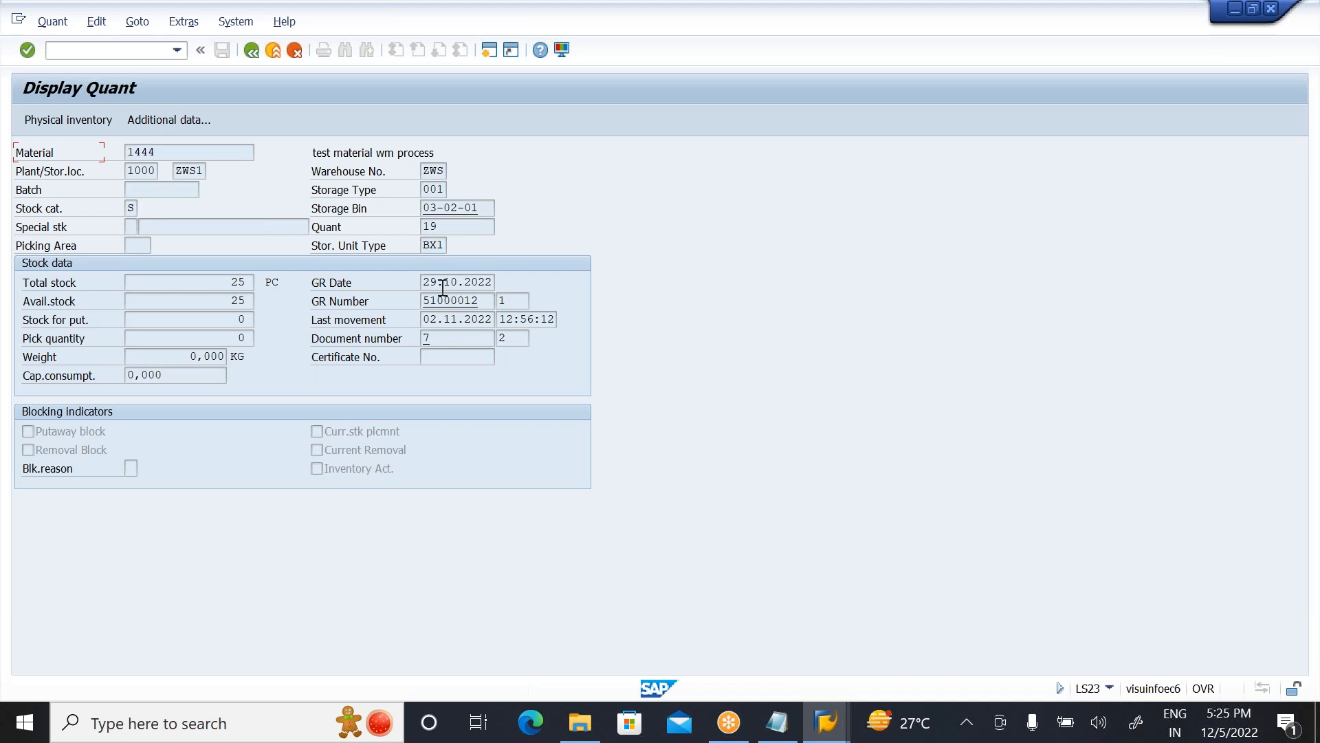
{"action": "left_click", "coordinate": [777, 722]}
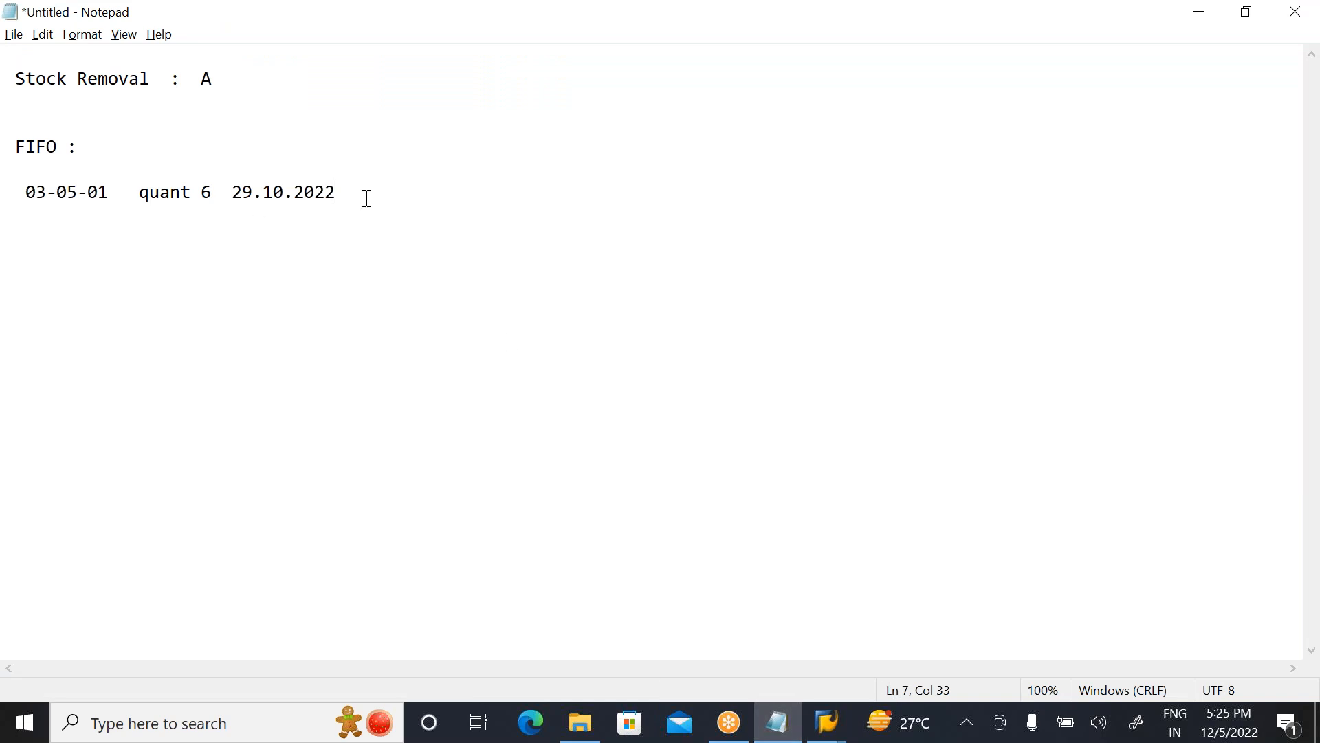
{"action": "left_click", "coordinate": [1208, 11]}
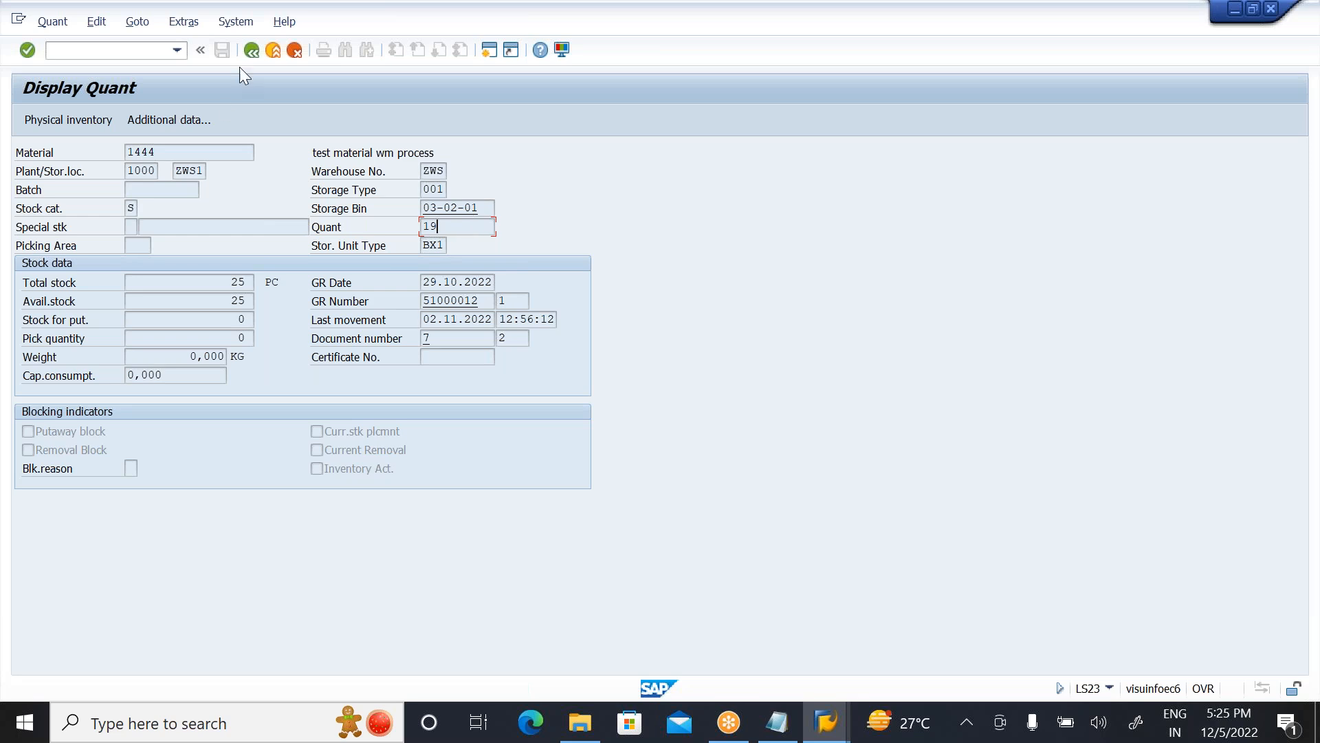
Step: Go back to the WM stock list, open storage bin 03-03-01 and display the quant of its material 1444 stock
{"action": "left_click", "coordinate": [248, 51]}
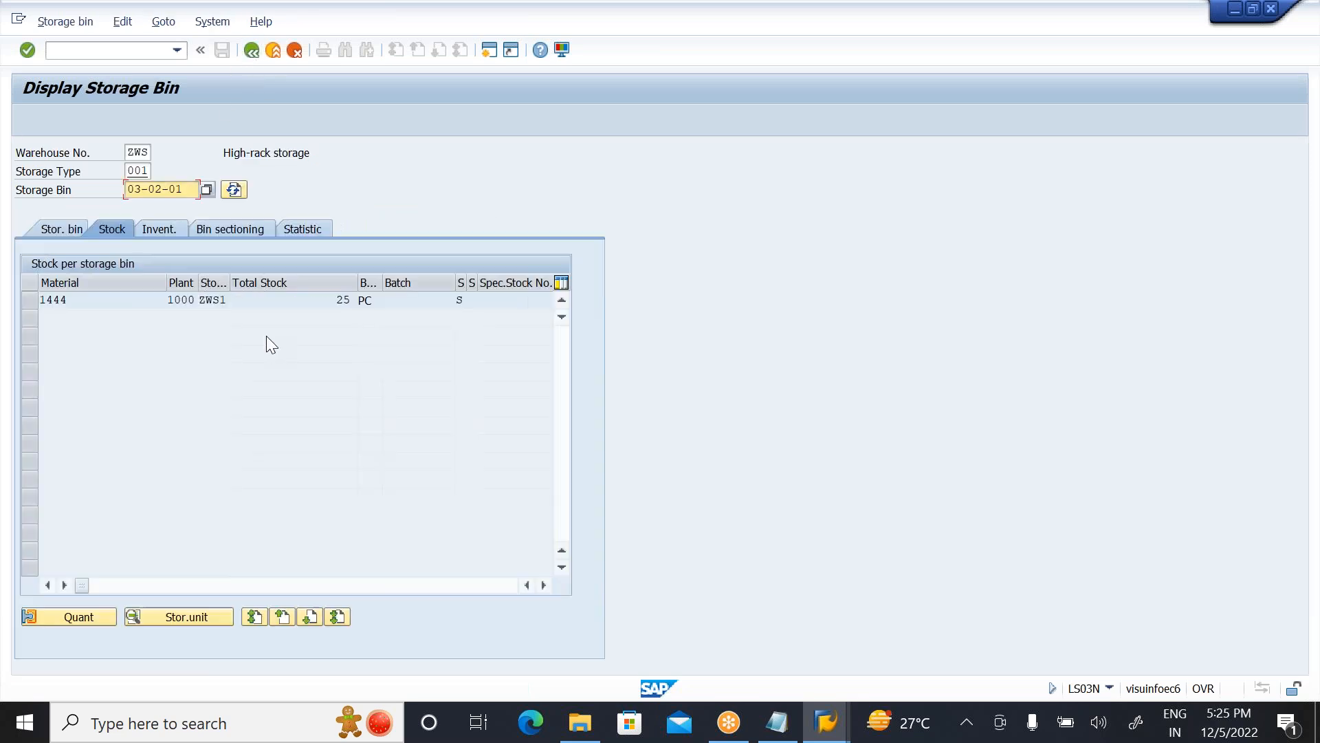
{"action": "left_click", "coordinate": [249, 50]}
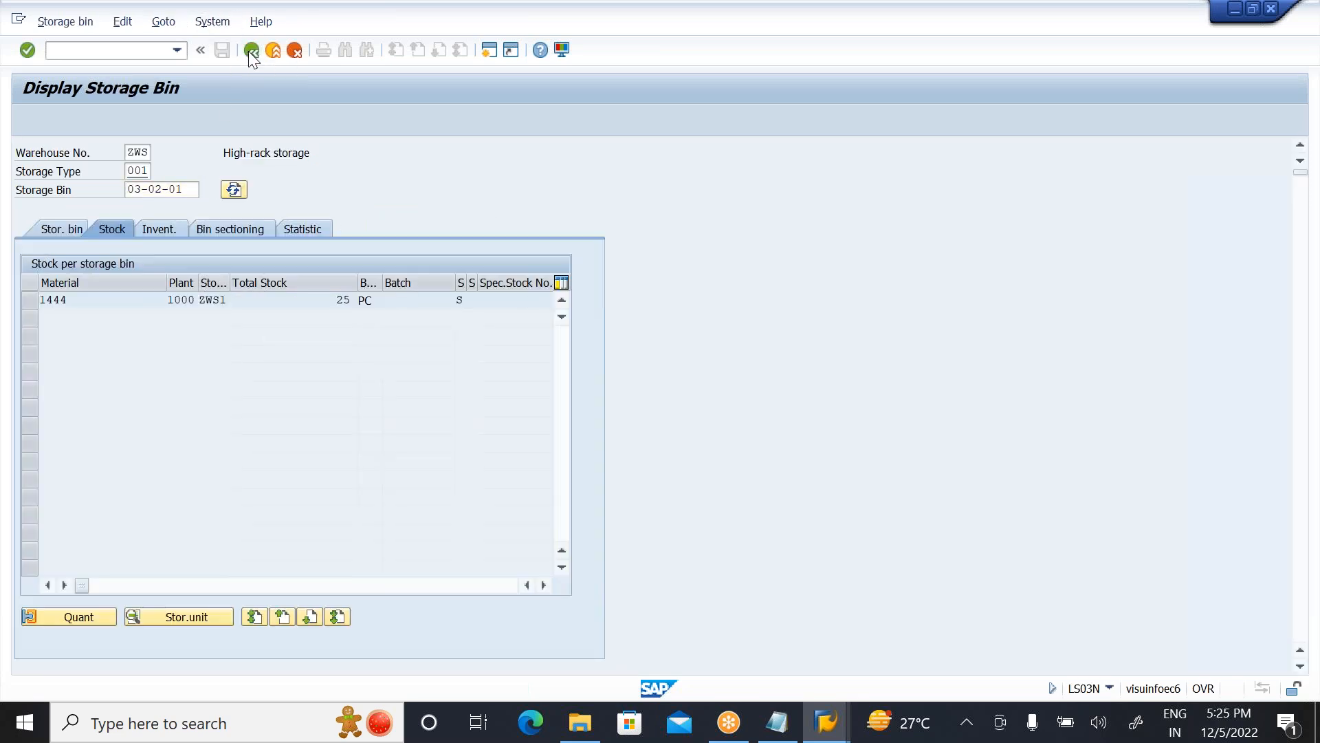
{"action": "double_click", "coordinate": [551, 268]}
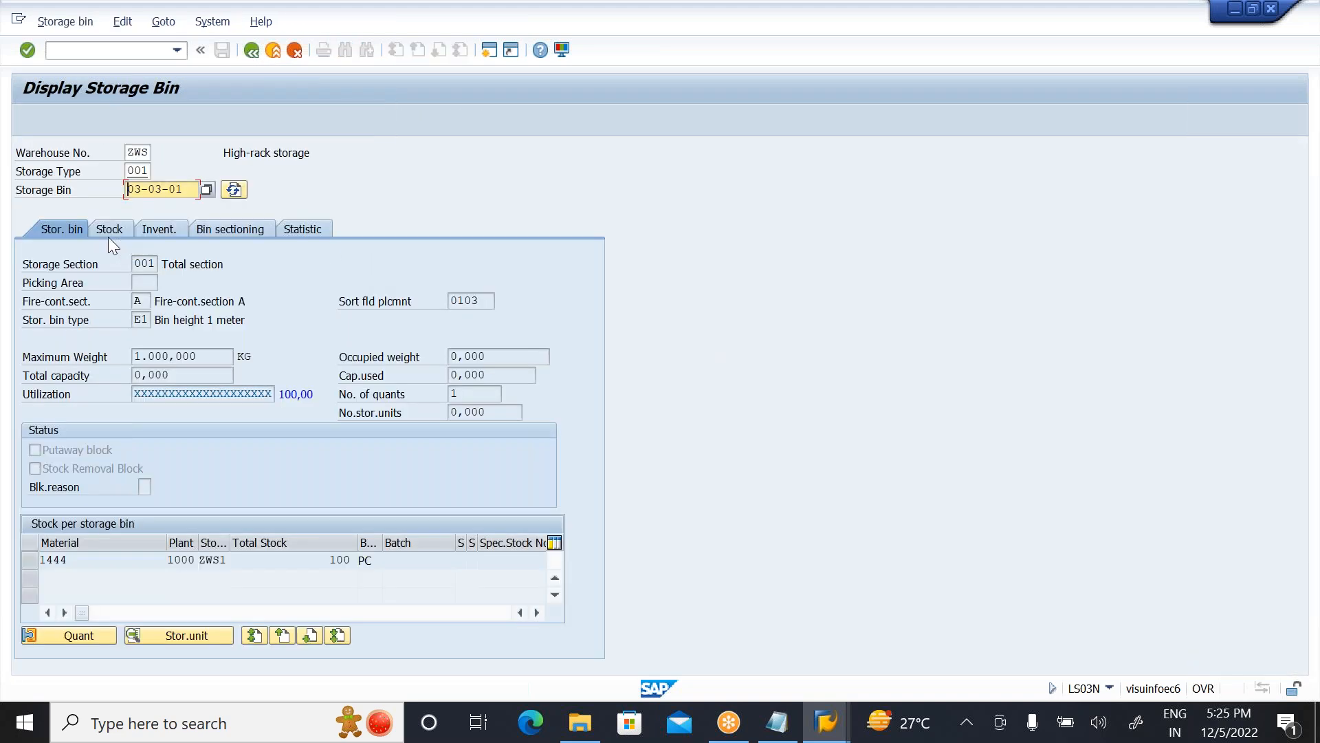
{"action": "left_click", "coordinate": [109, 229]}
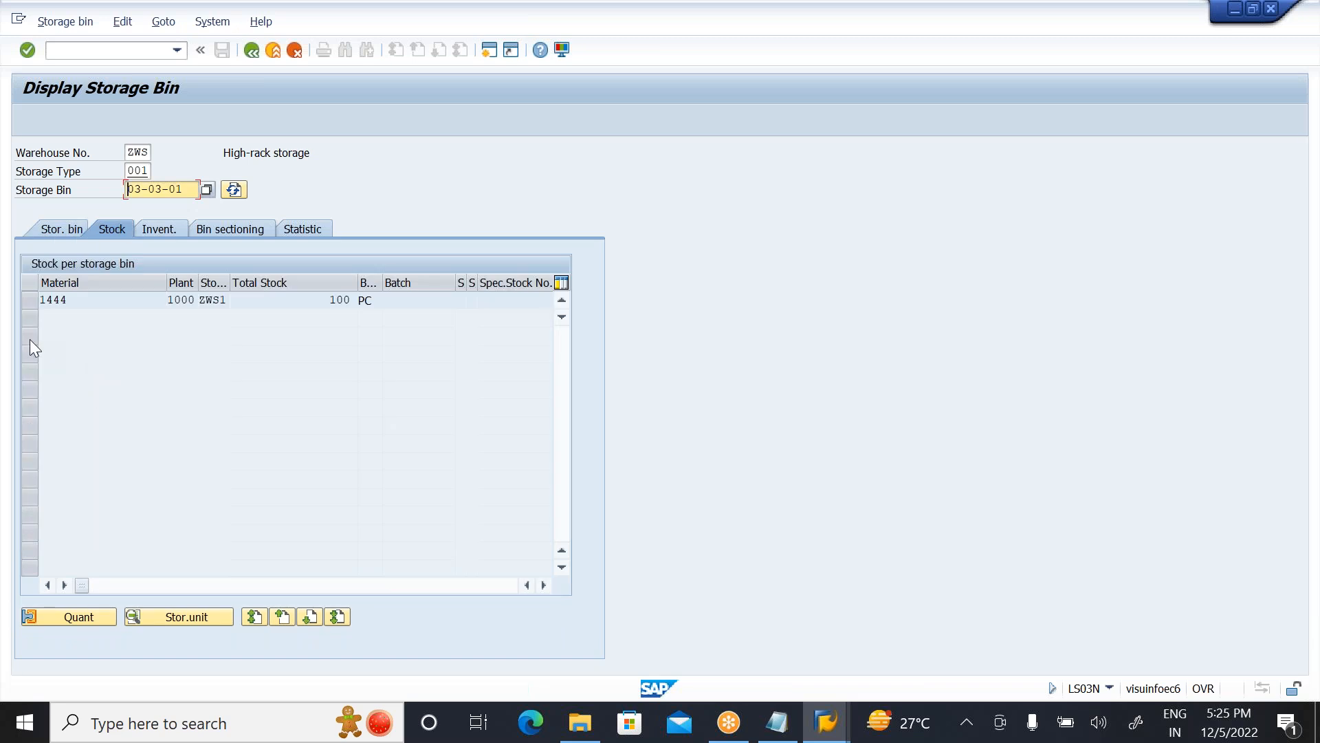
{"action": "left_click", "coordinate": [23, 300]}
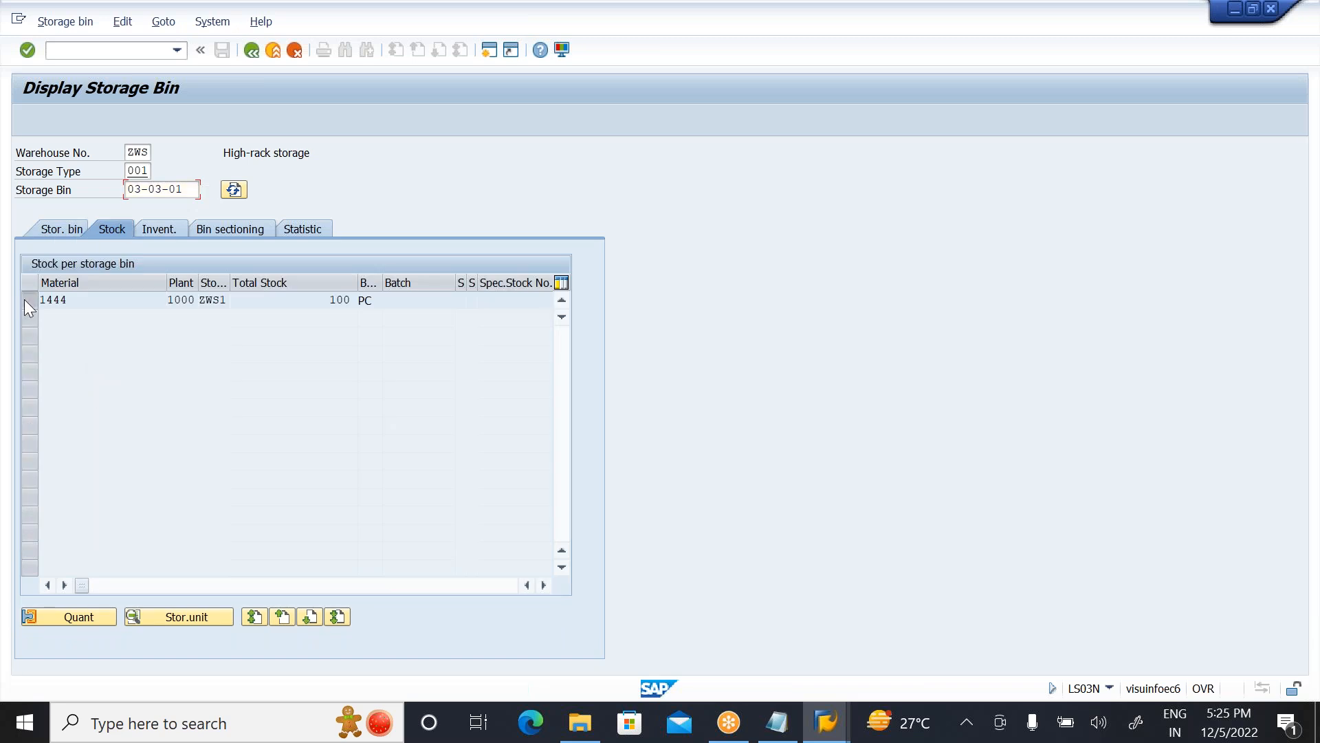
{"action": "left_click", "coordinate": [80, 616]}
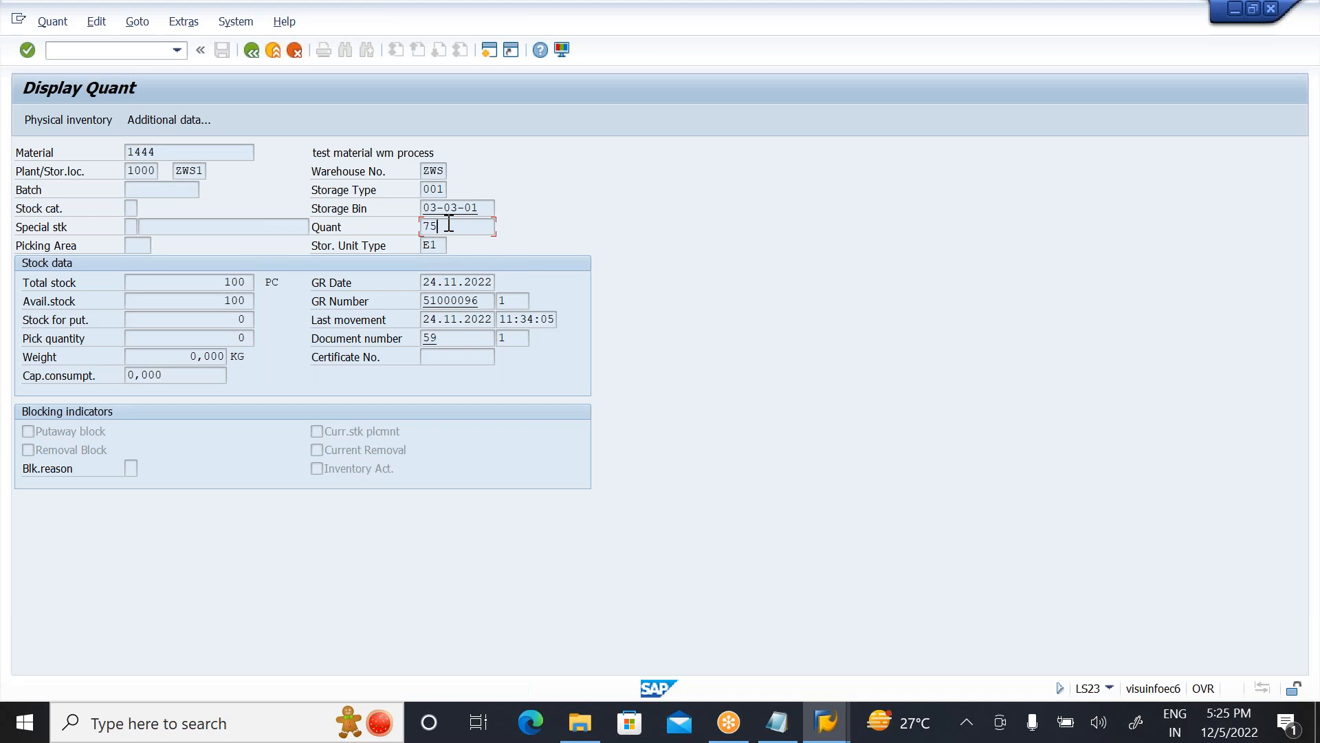
Step: From the WM stock list, open storage bin 03-07-01 and check the quant details of its material 1444 stock
{"action": "left_click", "coordinate": [245, 52]}
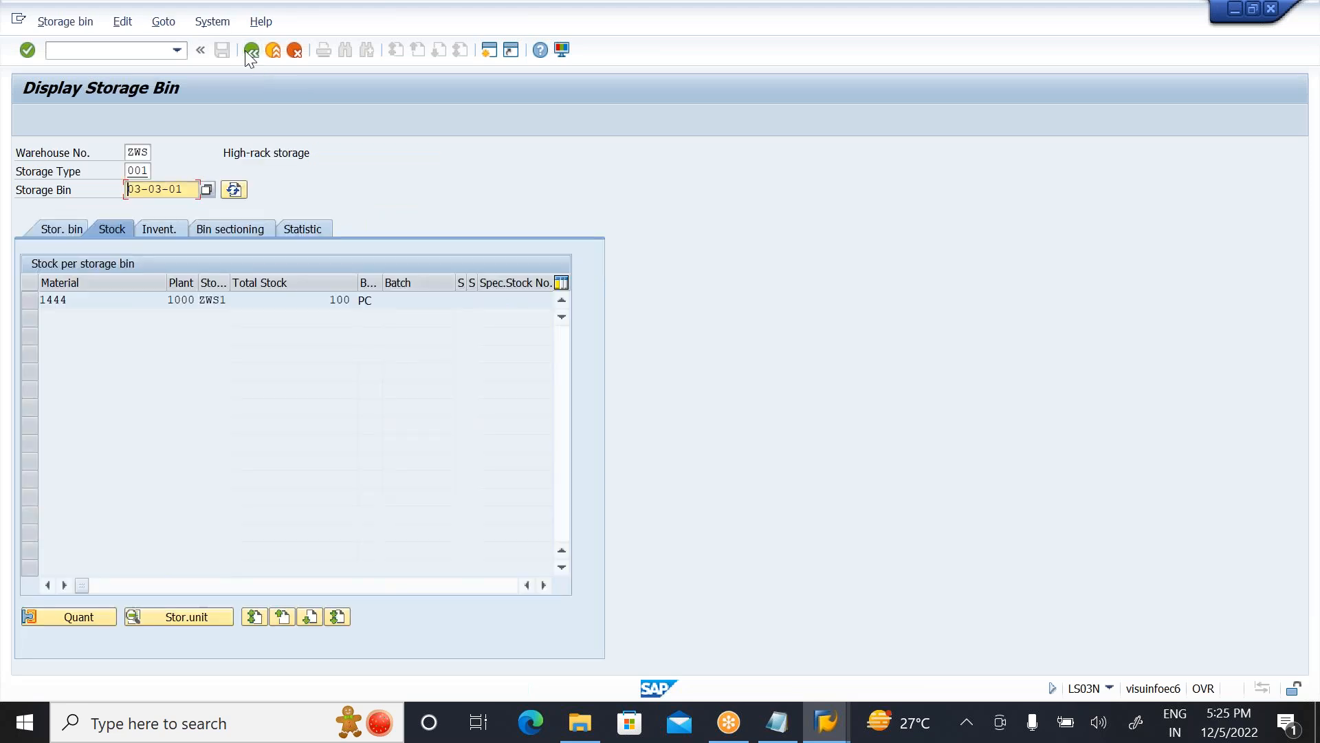
{"action": "left_click", "coordinate": [245, 51]}
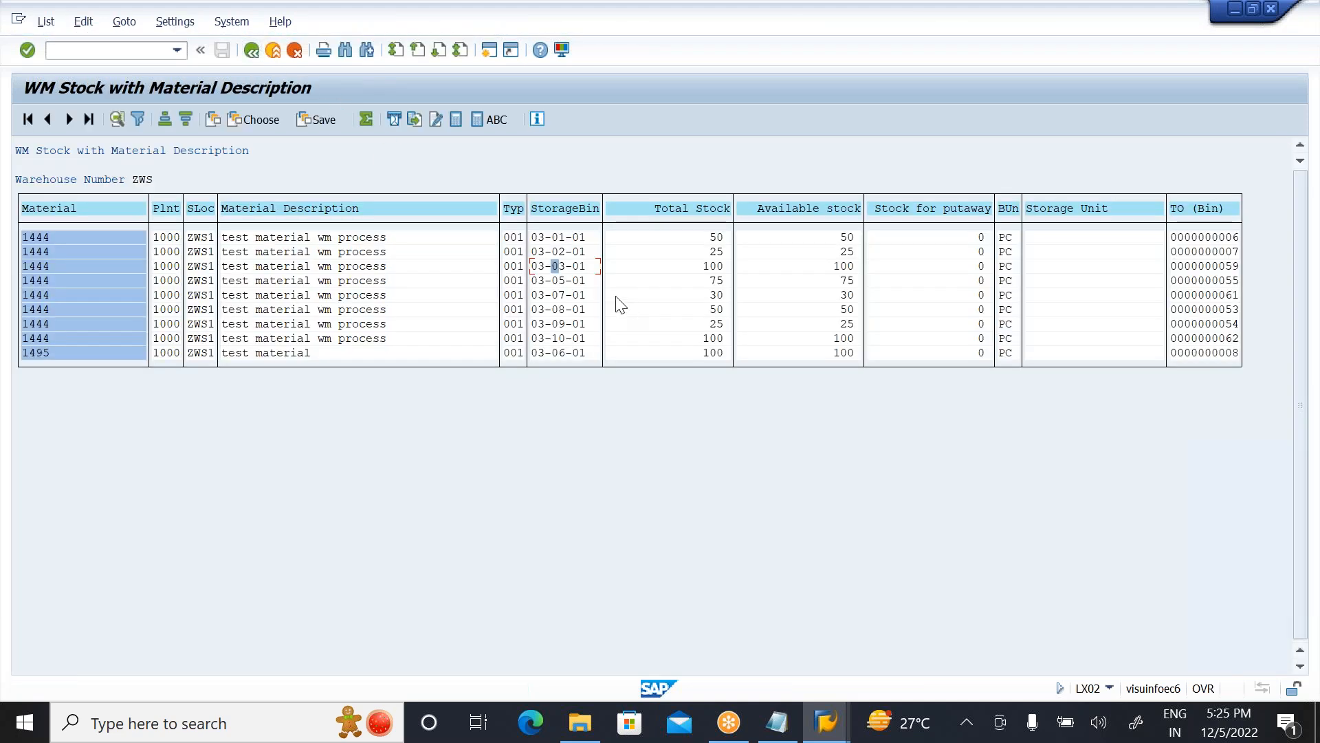
{"action": "left_click", "coordinate": [562, 295]}
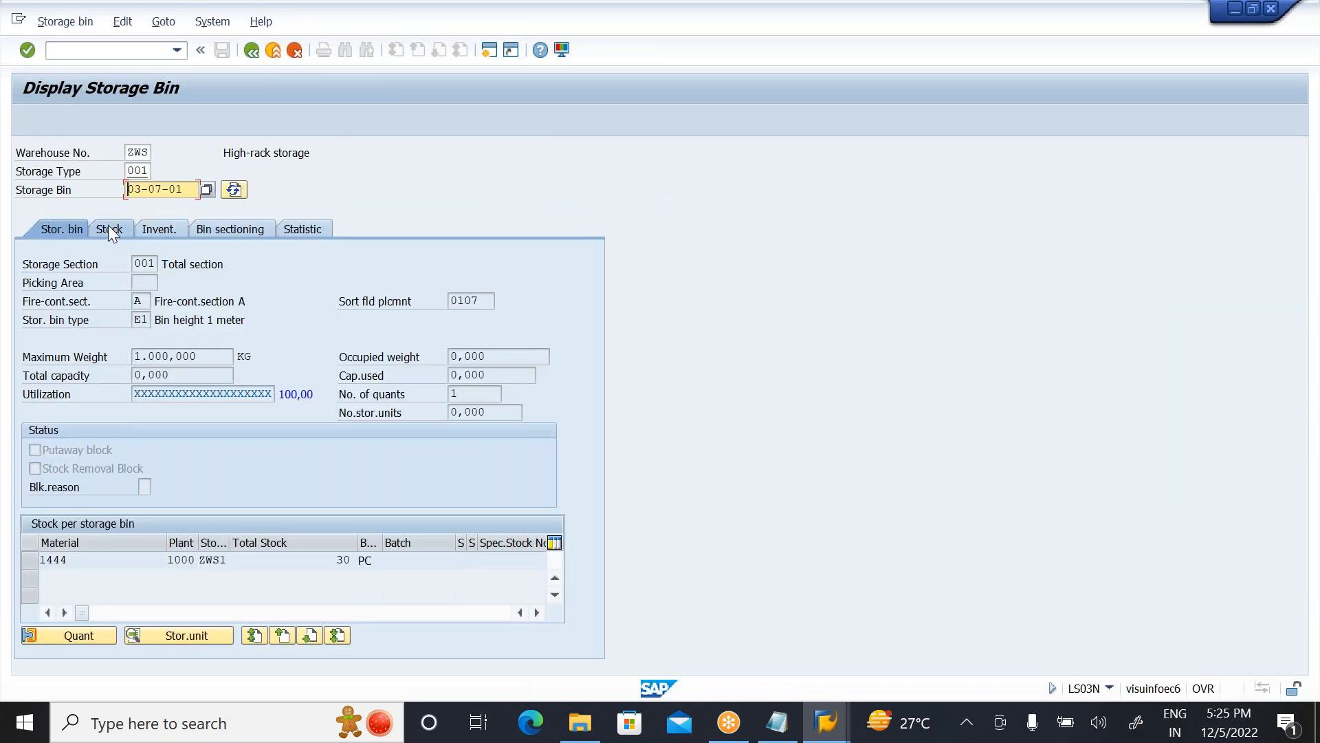
{"action": "left_click", "coordinate": [109, 227]}
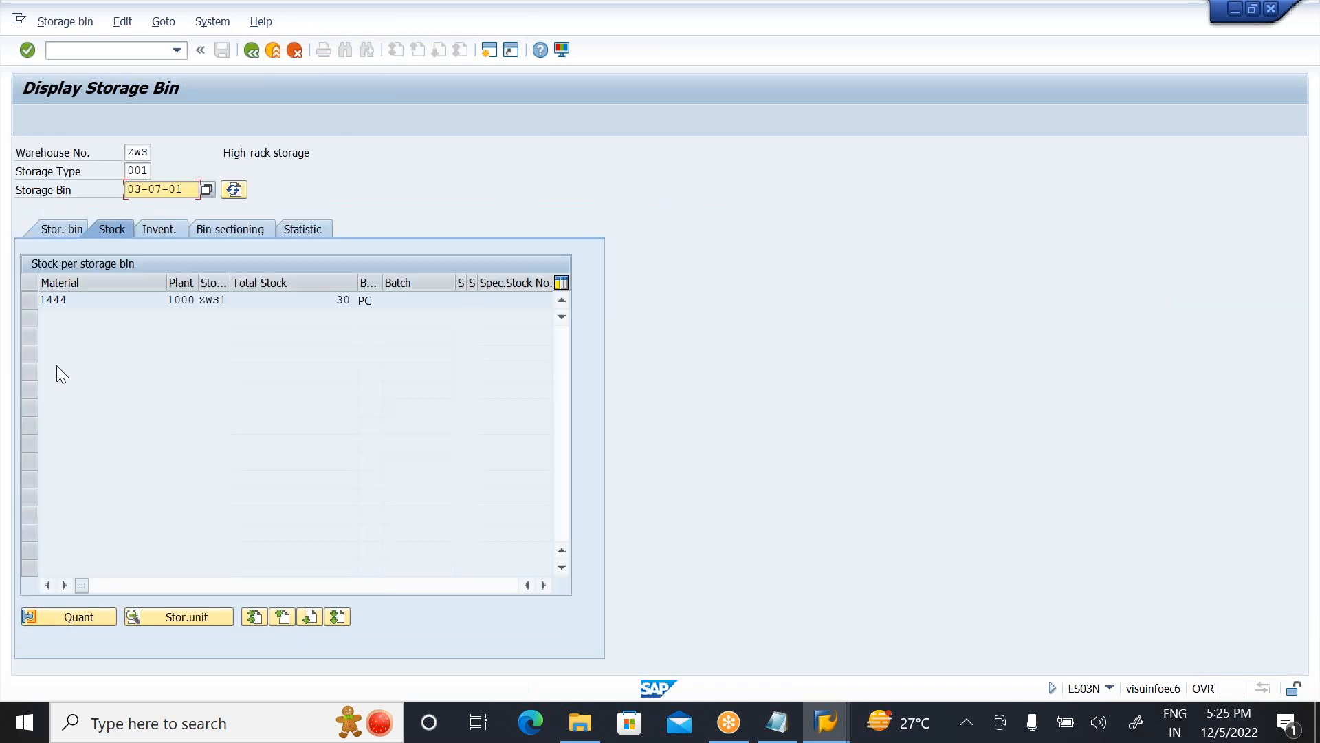
{"action": "left_click", "coordinate": [28, 304]}
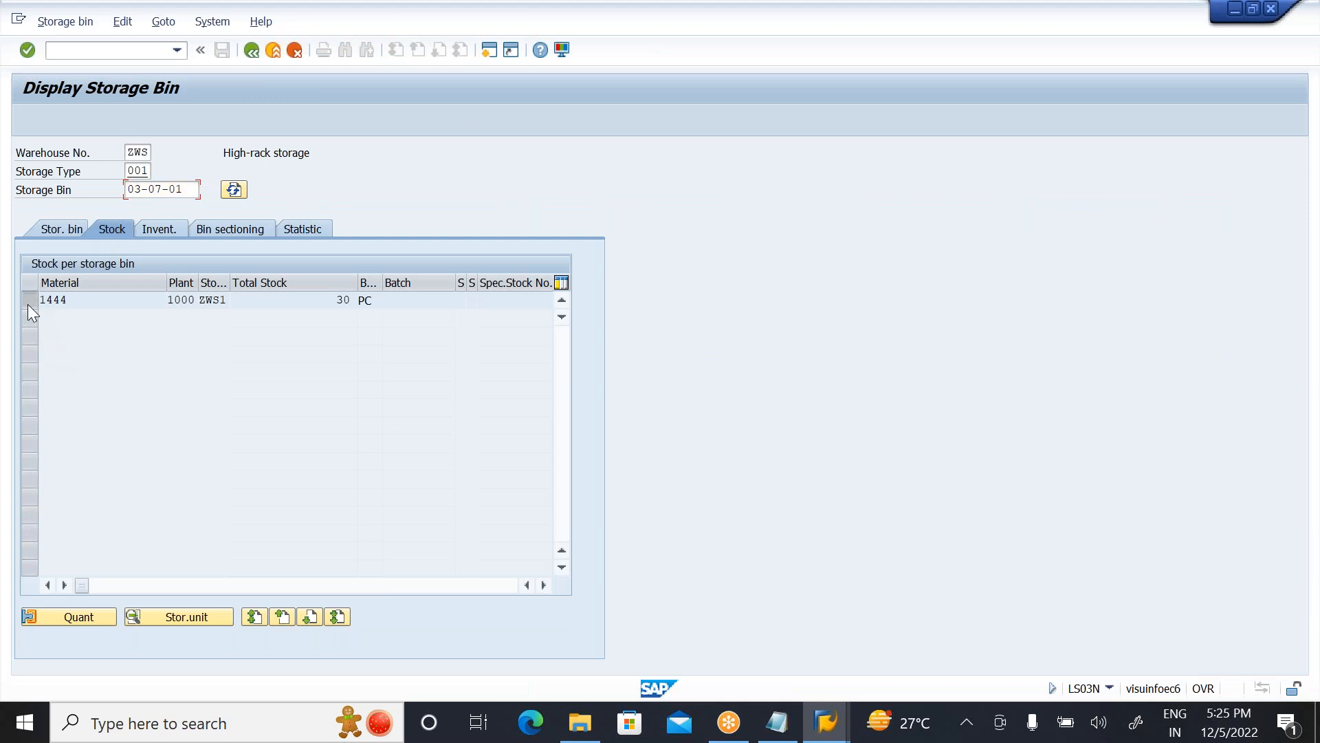
{"action": "left_click", "coordinate": [67, 618]}
{"action": "left_click", "coordinate": [456, 225]}
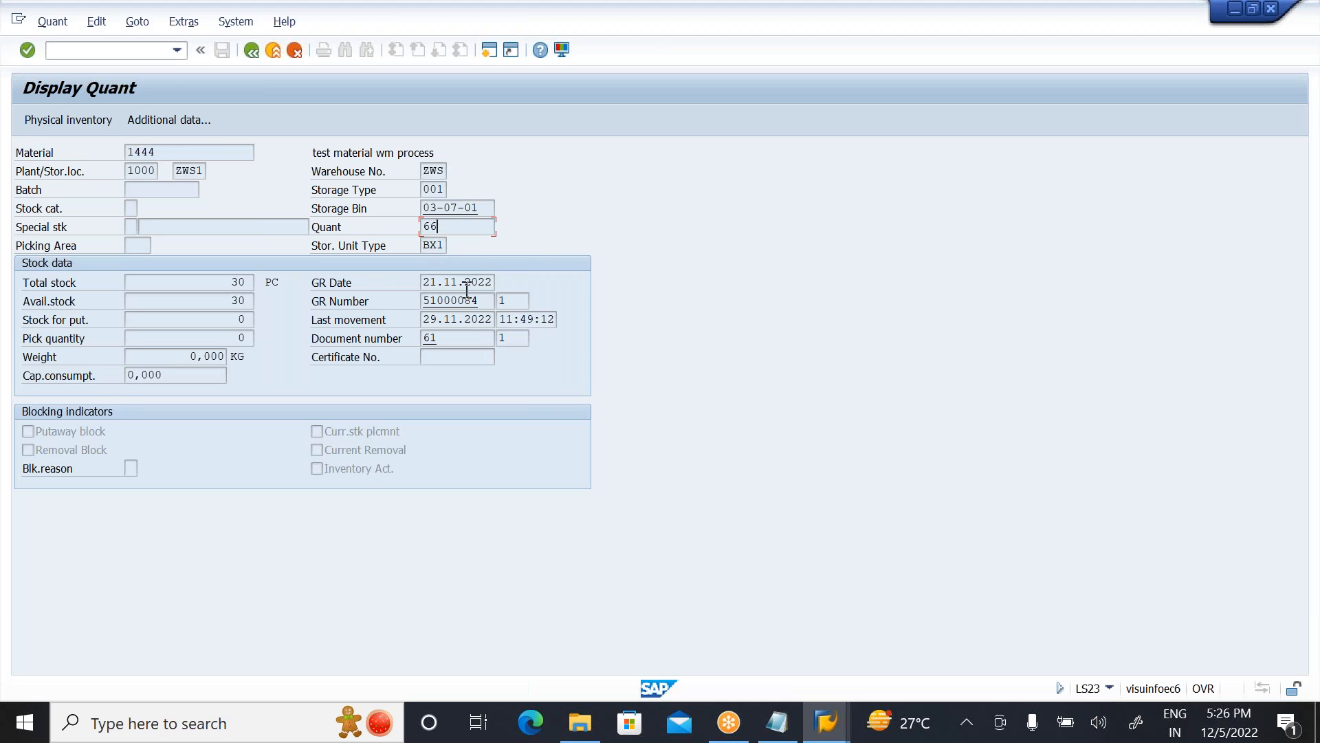
Step: Return to the WM stock list, and switch to the storage type control window for ZWS storage type 001
{"action": "left_click", "coordinate": [251, 59]}
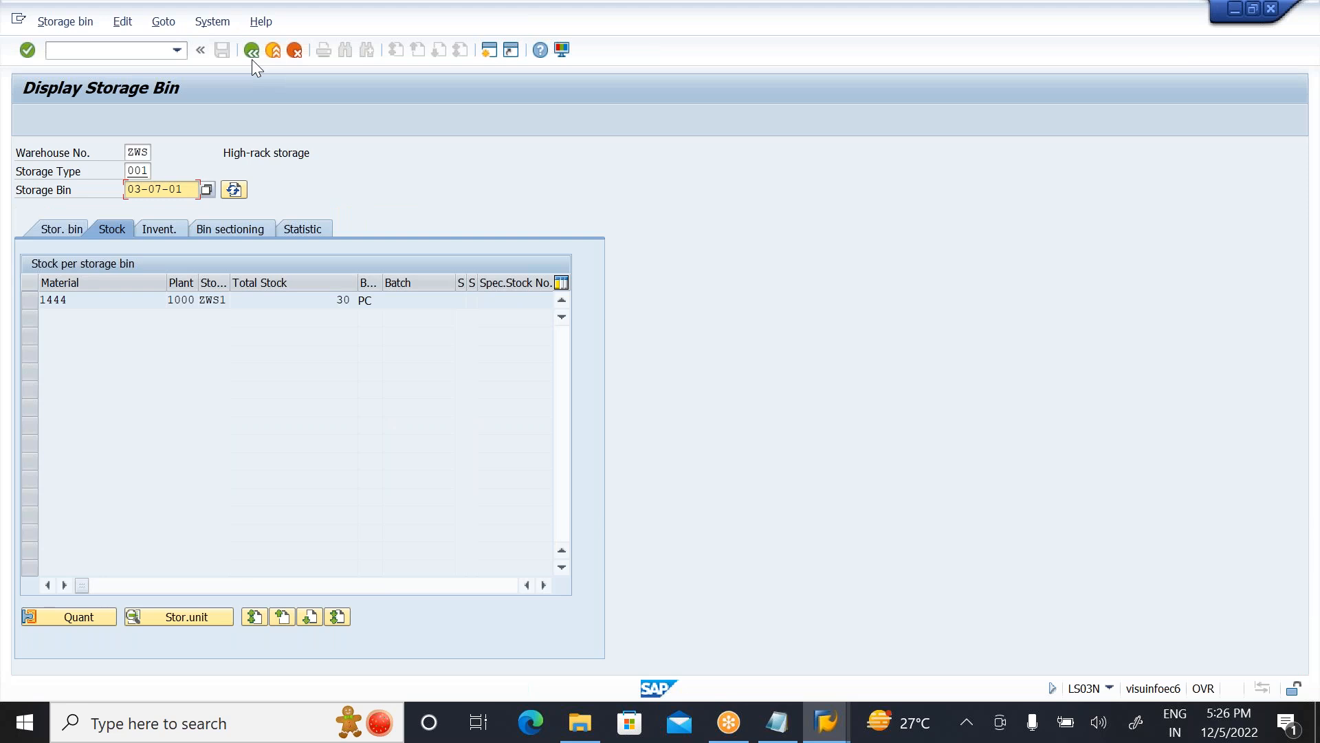
{"action": "left_click", "coordinate": [252, 60]}
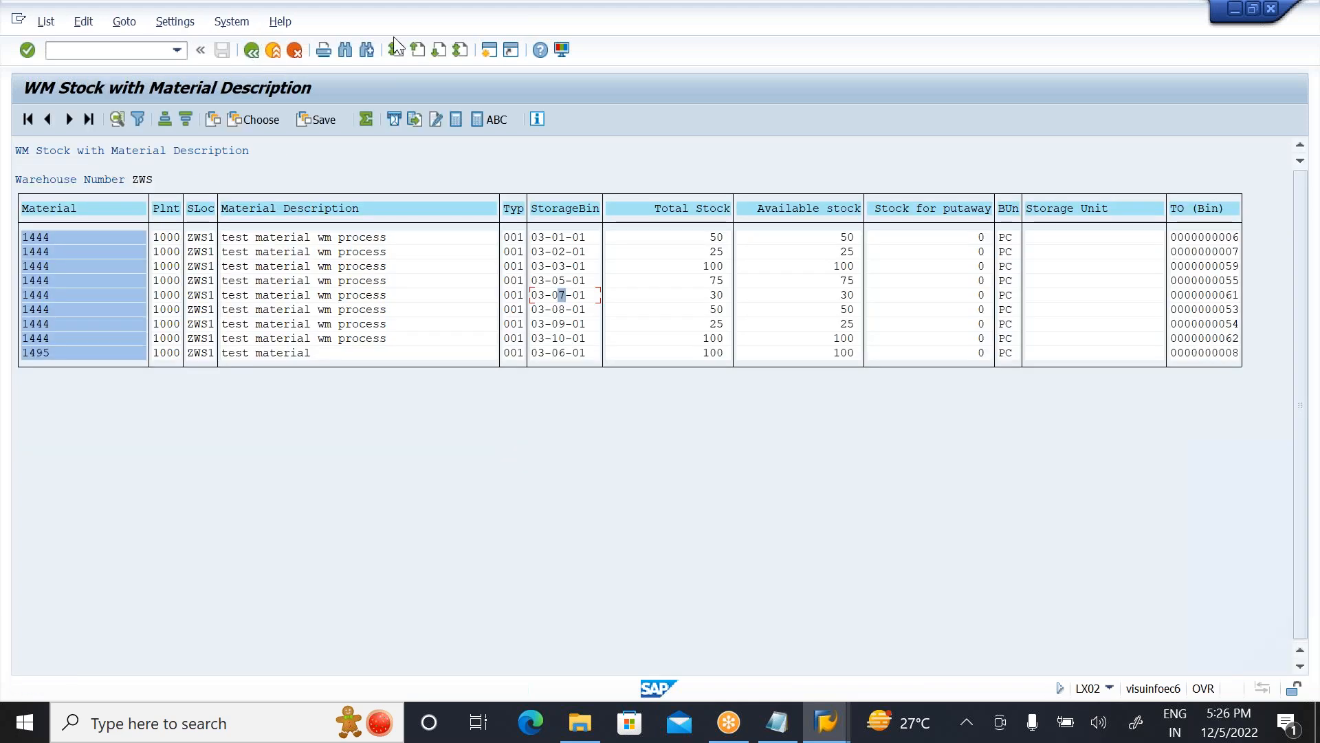
{"action": "left_click", "coordinate": [957, 79]}
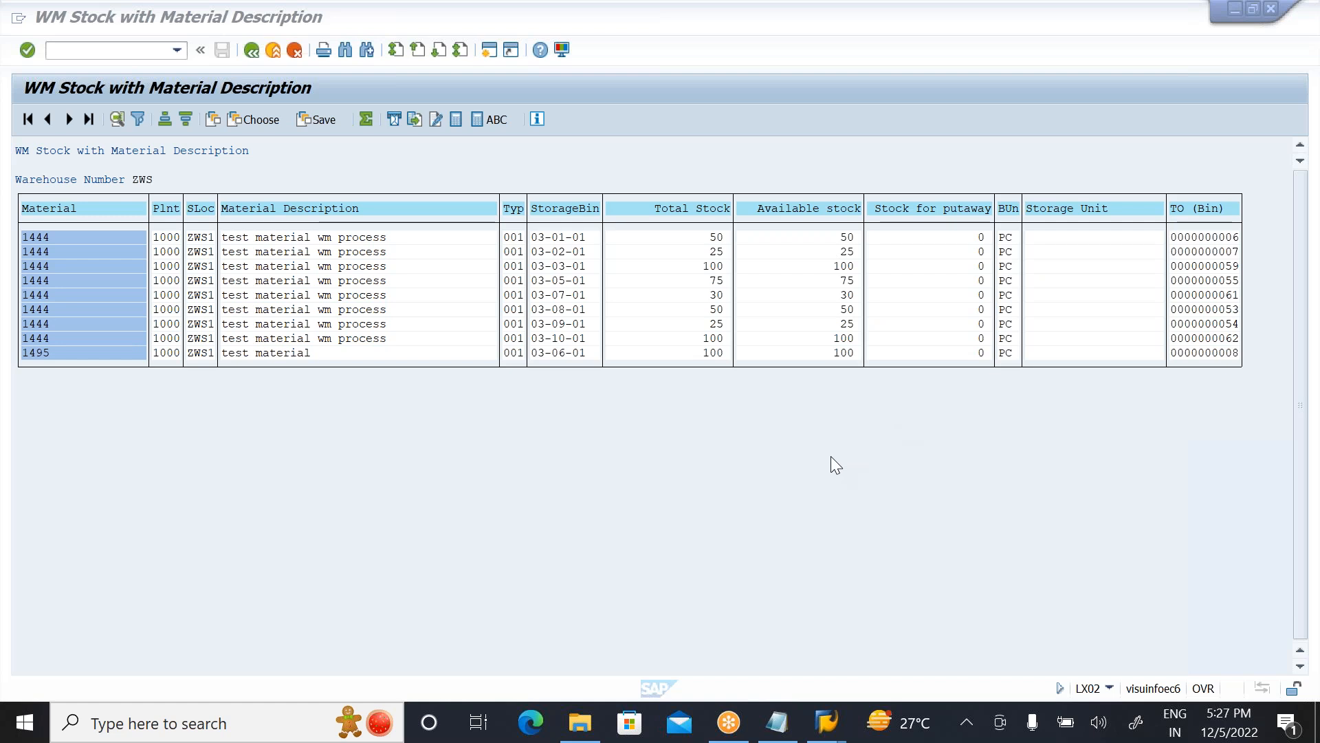
{"action": "key", "text": "alt+Tab"}
{"action": "key", "text": "Tab"}
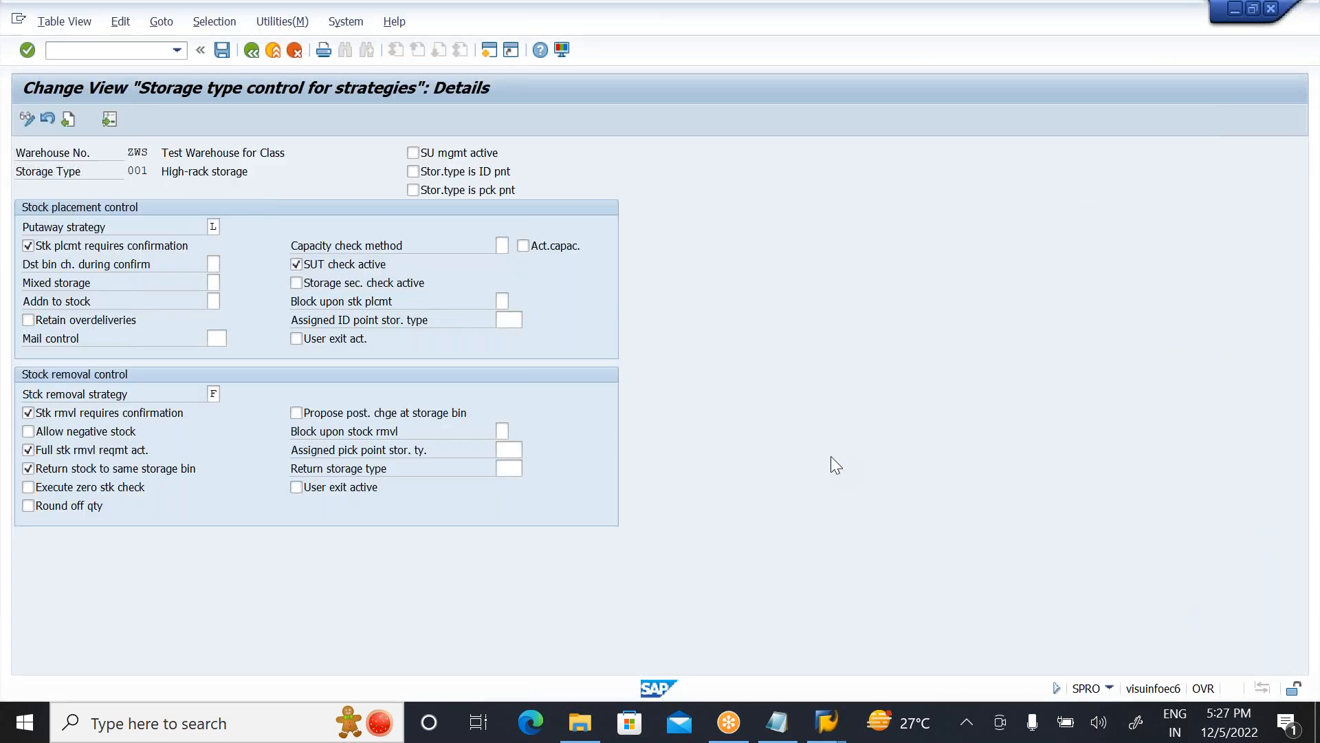
Step: Switch to the Create Transfer Order window, accept the proposed removal of 10 PC of material 1444 from bin 03-05-01, and save
{"action": "mouse_move", "coordinate": [827, 725]}
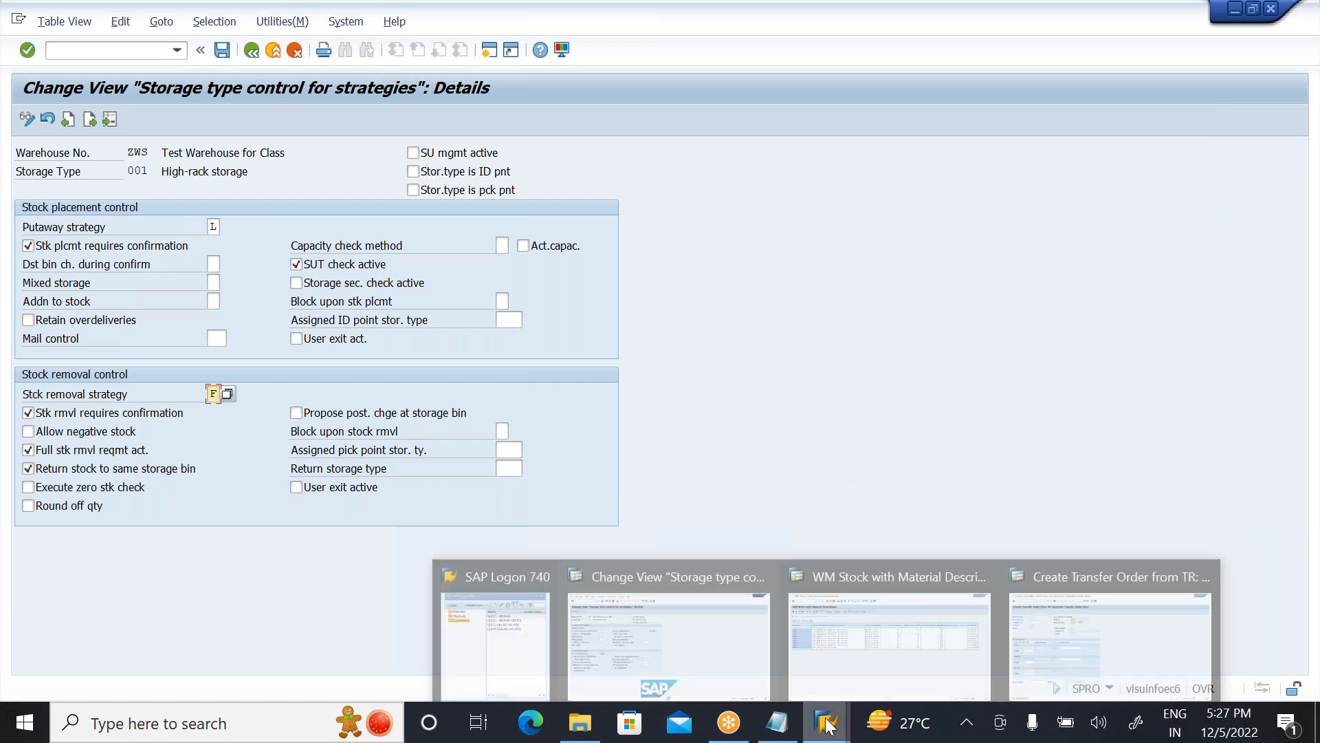
{"action": "left_click", "coordinate": [1050, 608]}
{"action": "key", "text": "Return"}
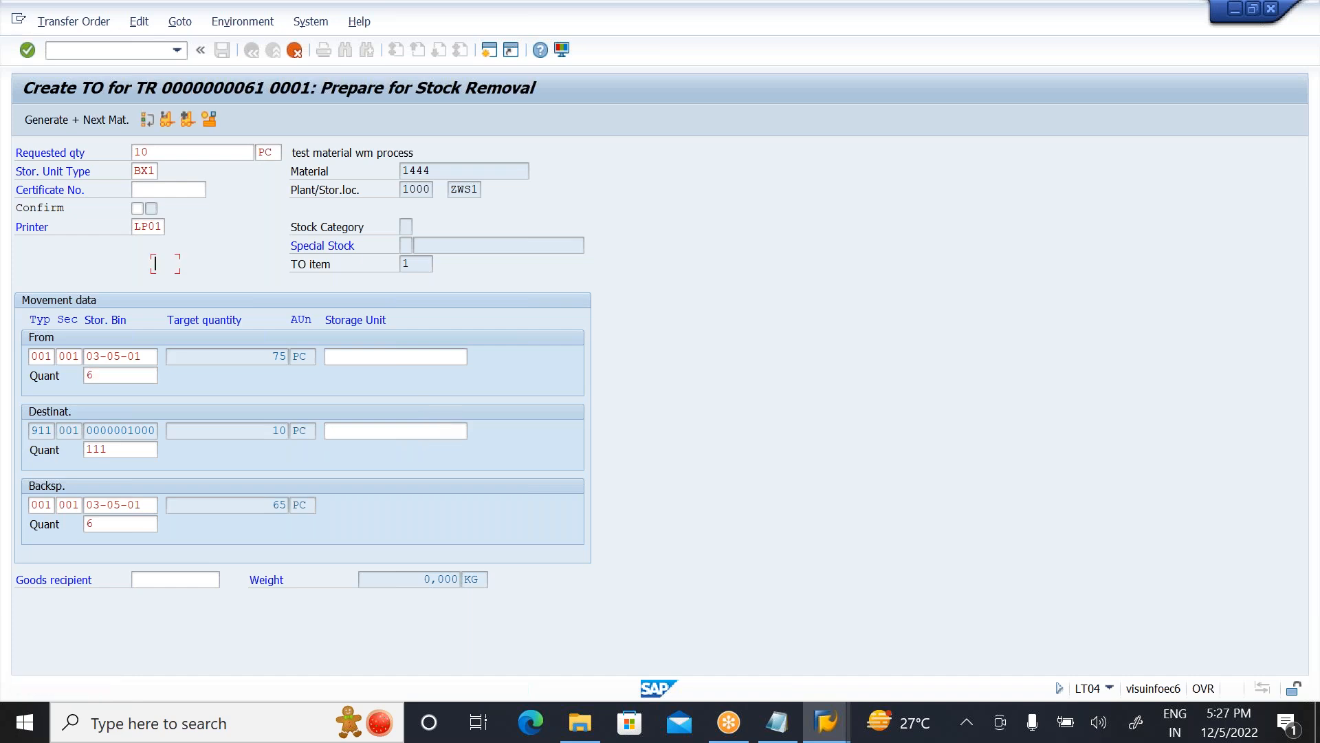
{"action": "key", "text": "Return"}
{"action": "left_click", "coordinate": [220, 51]}
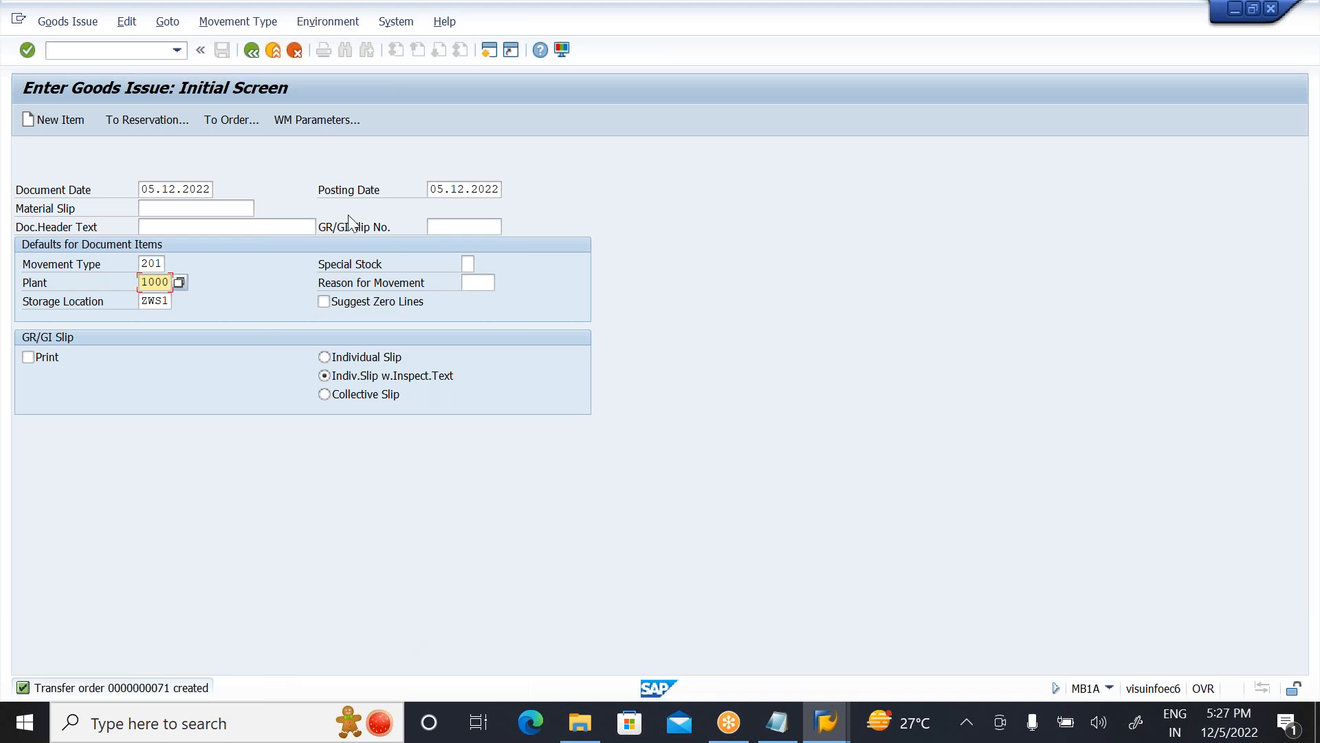
Step: Leave the Enter Goods Issue initial screen and return to SAP Easy Access
{"action": "left_click", "coordinate": [268, 27]}
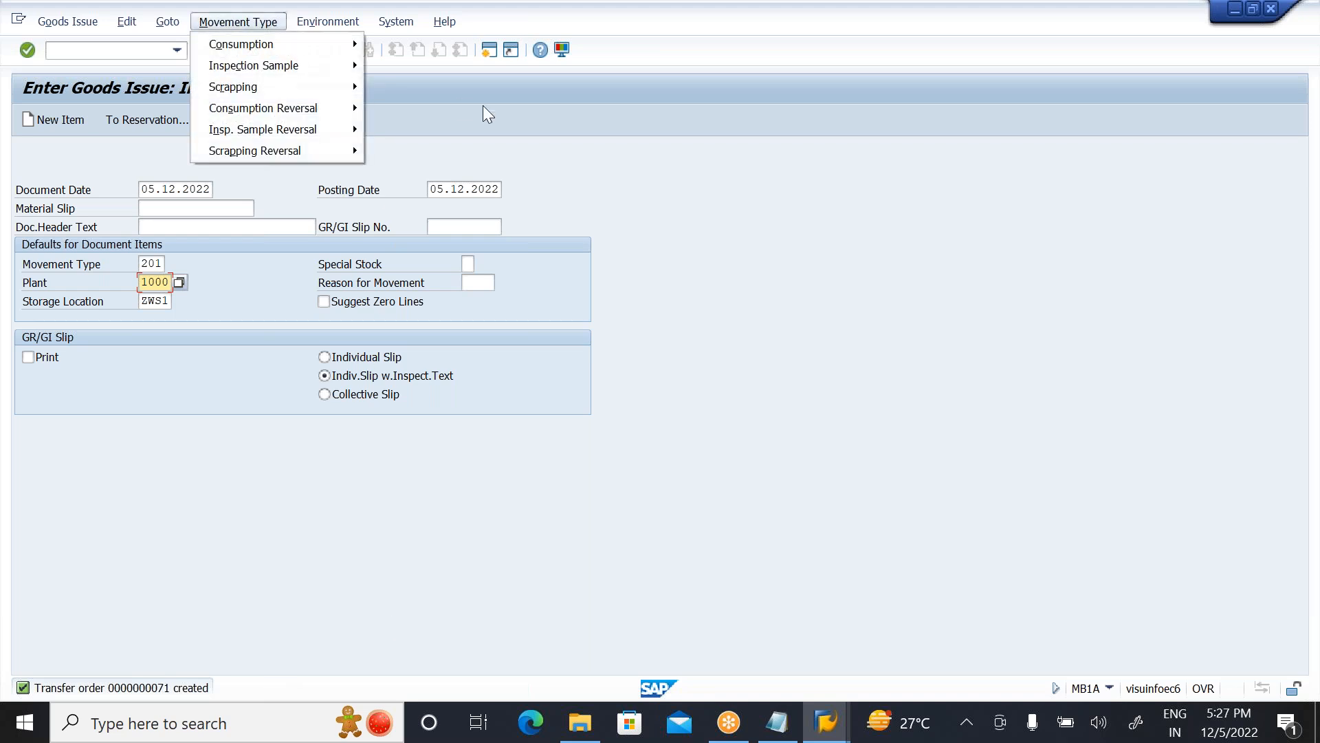
{"action": "left_click", "coordinate": [488, 112]}
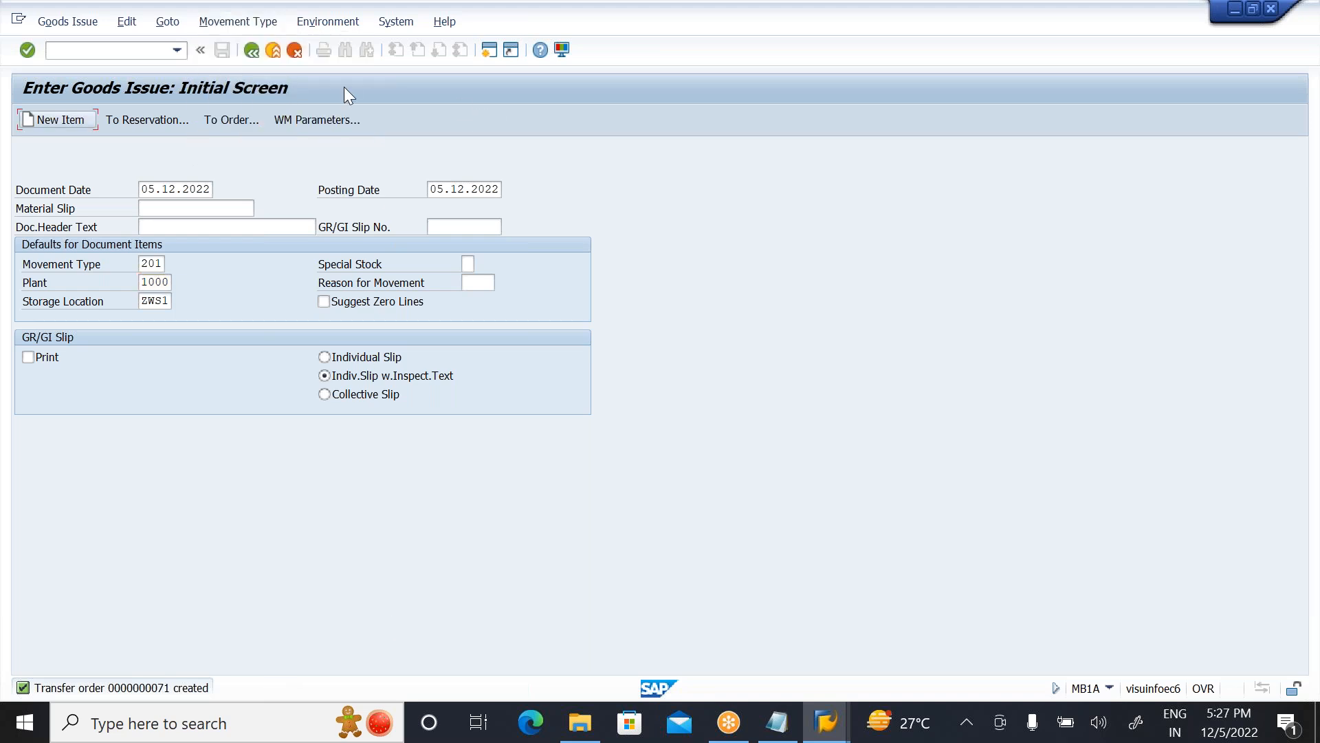
{"action": "left_click", "coordinate": [273, 51]}
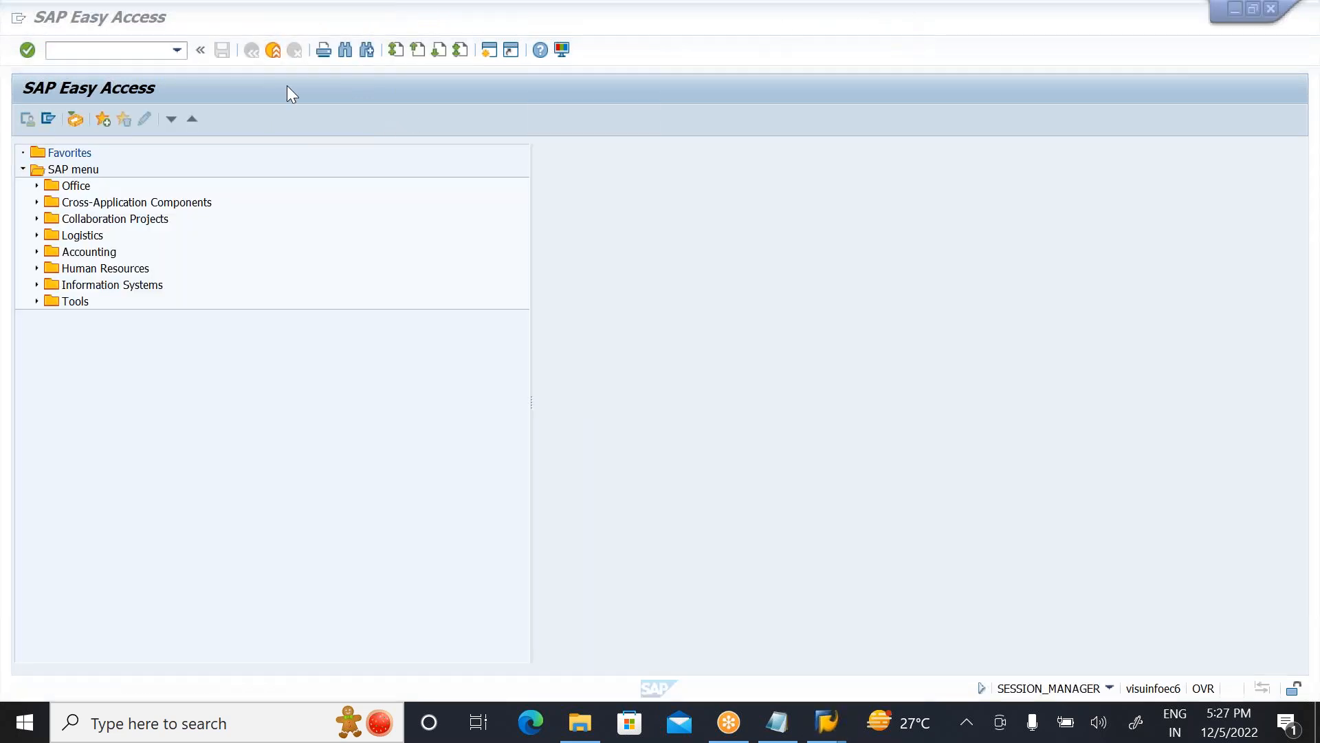
Step: Run transaction LT12, confirm the newly created transfer order in warehouse ZWS internally, and save the confirmation
{"action": "left_click", "coordinate": [73, 52]}
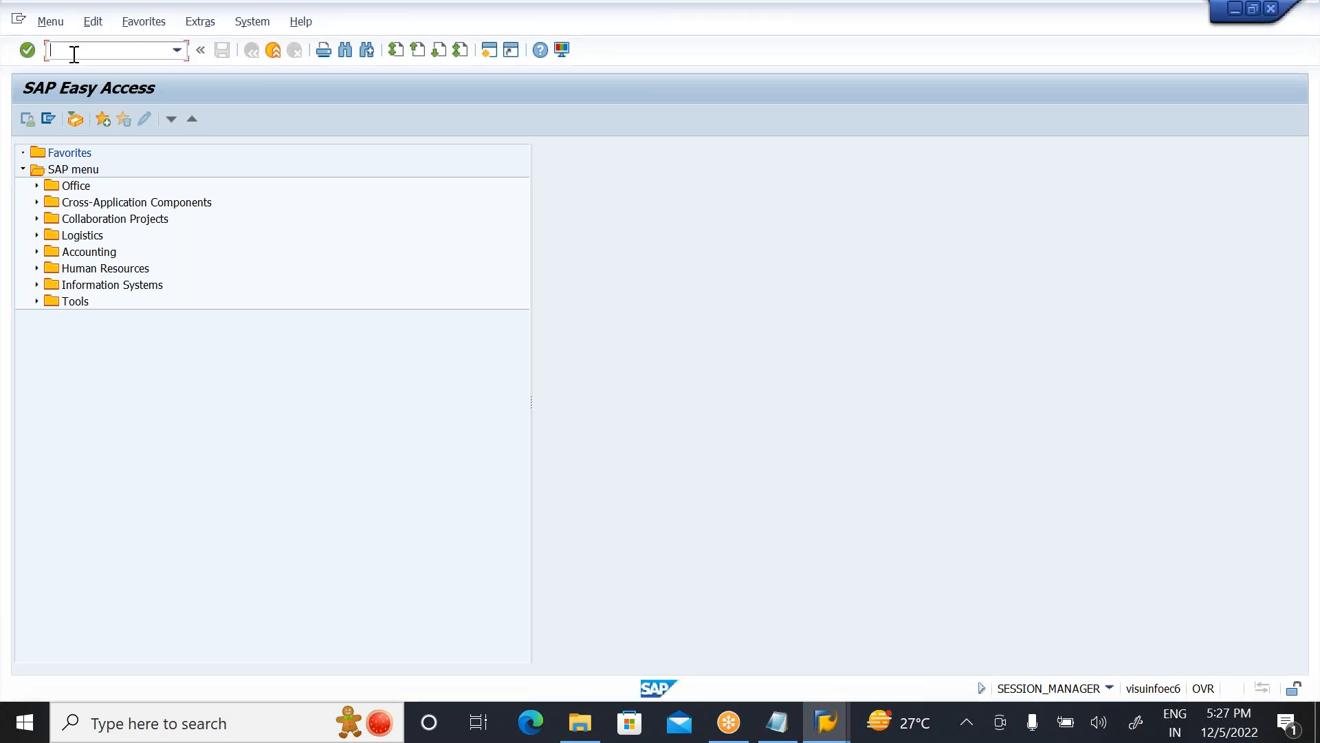
{"action": "type", "text": "lt12"}
{"action": "key", "text": "Return"}
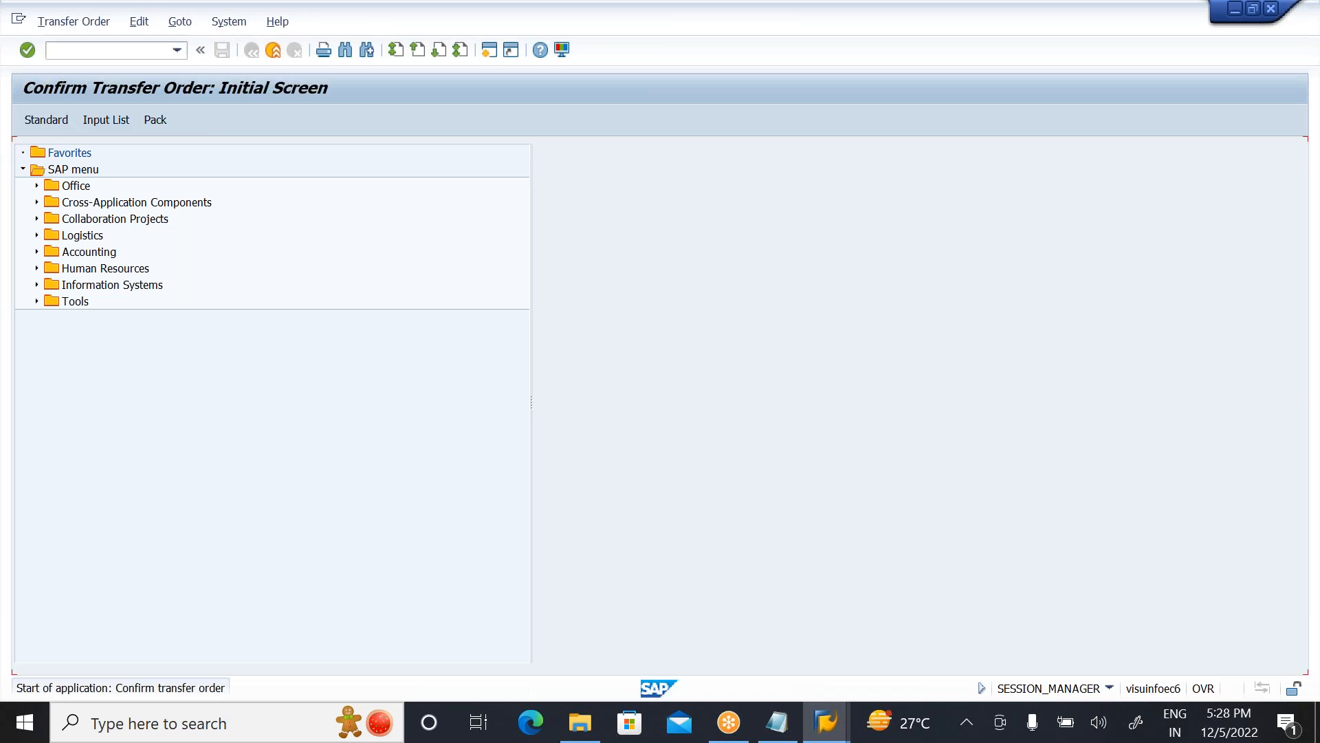
{"action": "left_click", "coordinate": [31, 50]}
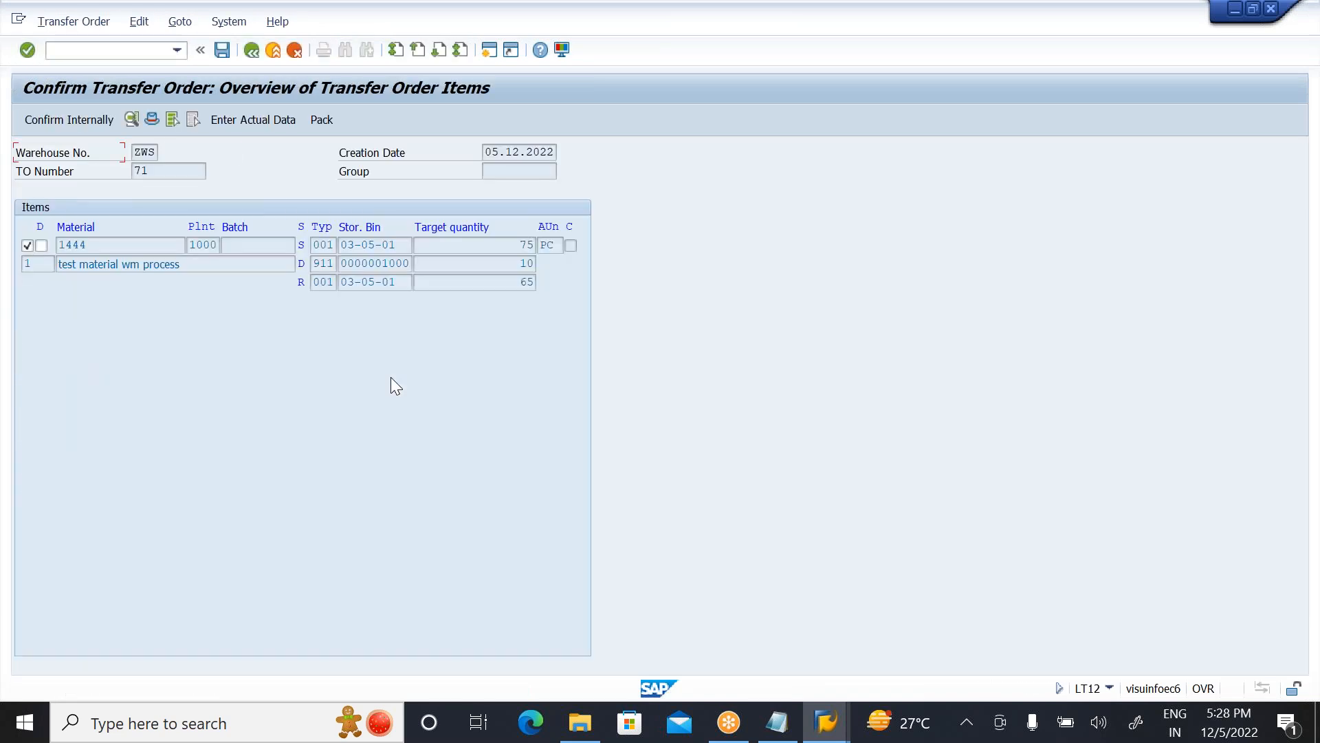
{"action": "left_click", "coordinate": [86, 114]}
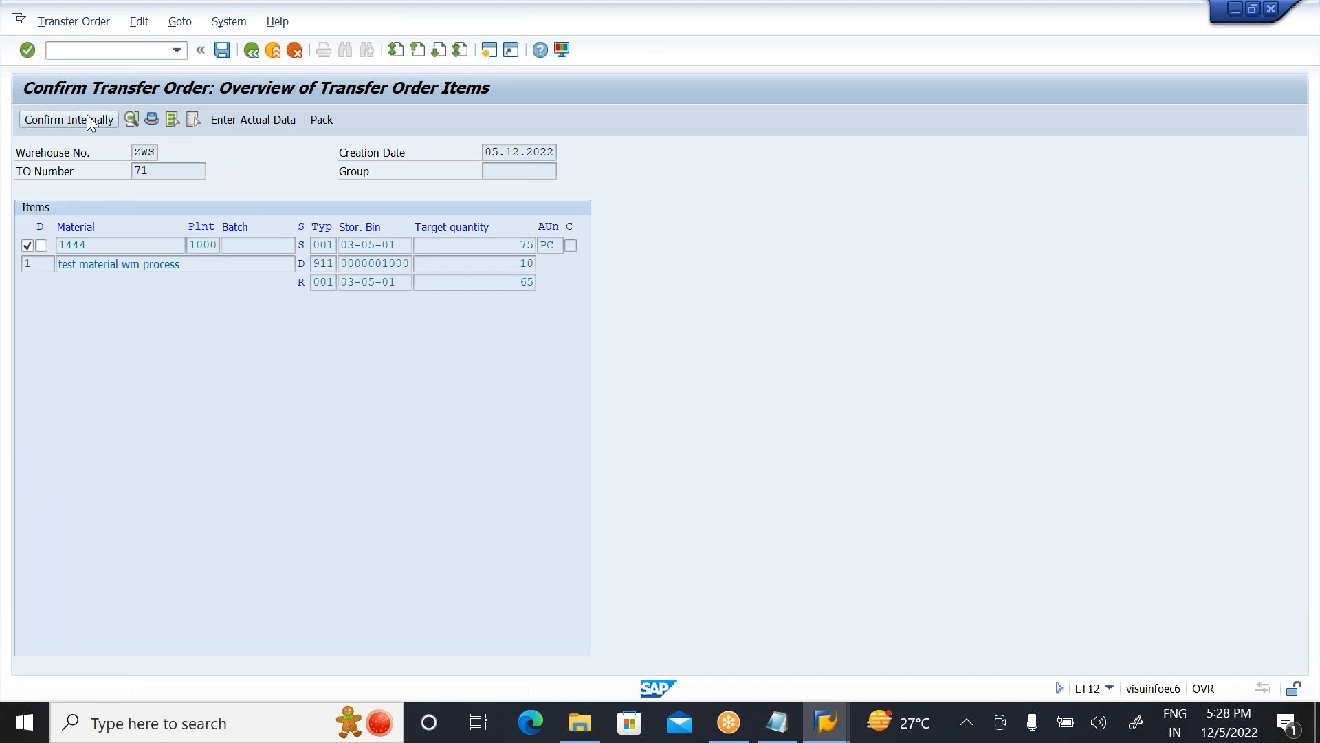
{"action": "left_click", "coordinate": [222, 50]}
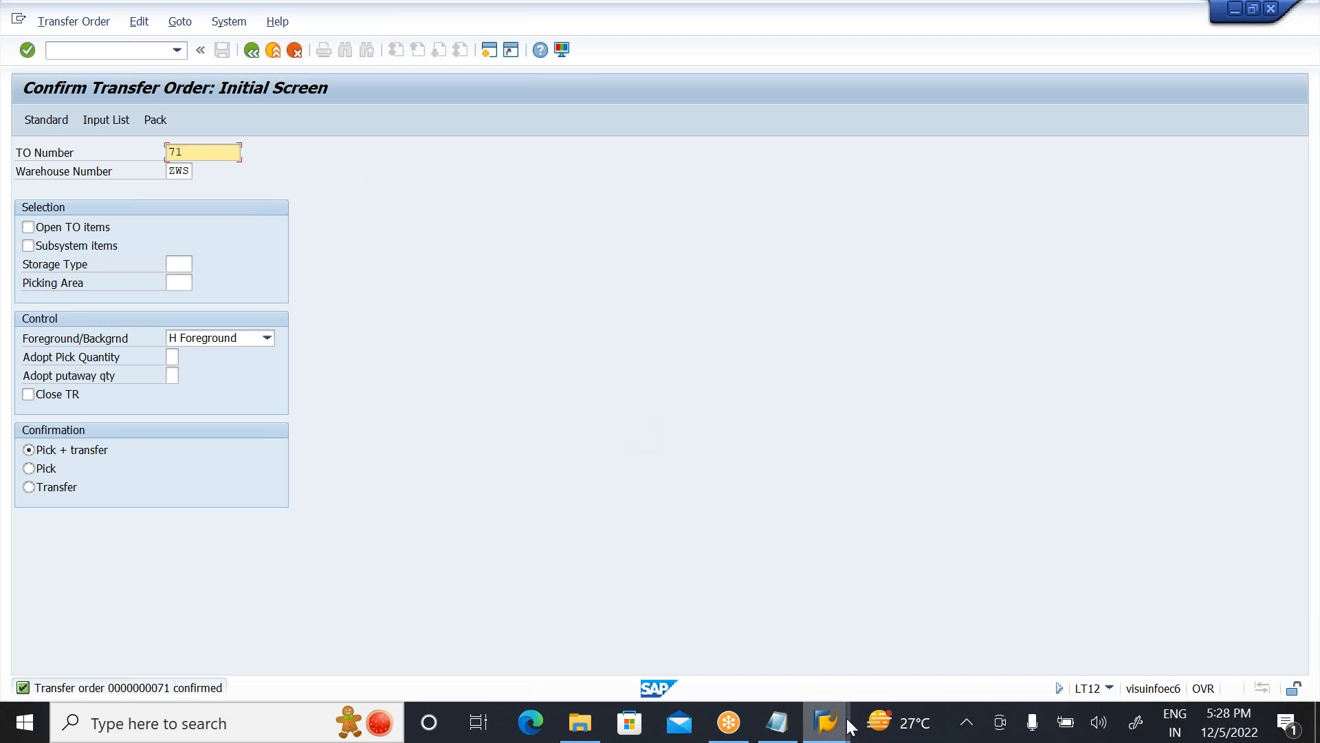
Step: In Notepad, delete the bin 03-05-01 note line and replace the FIFO heading with LIFO
{"action": "mouse_move", "coordinate": [778, 722]}
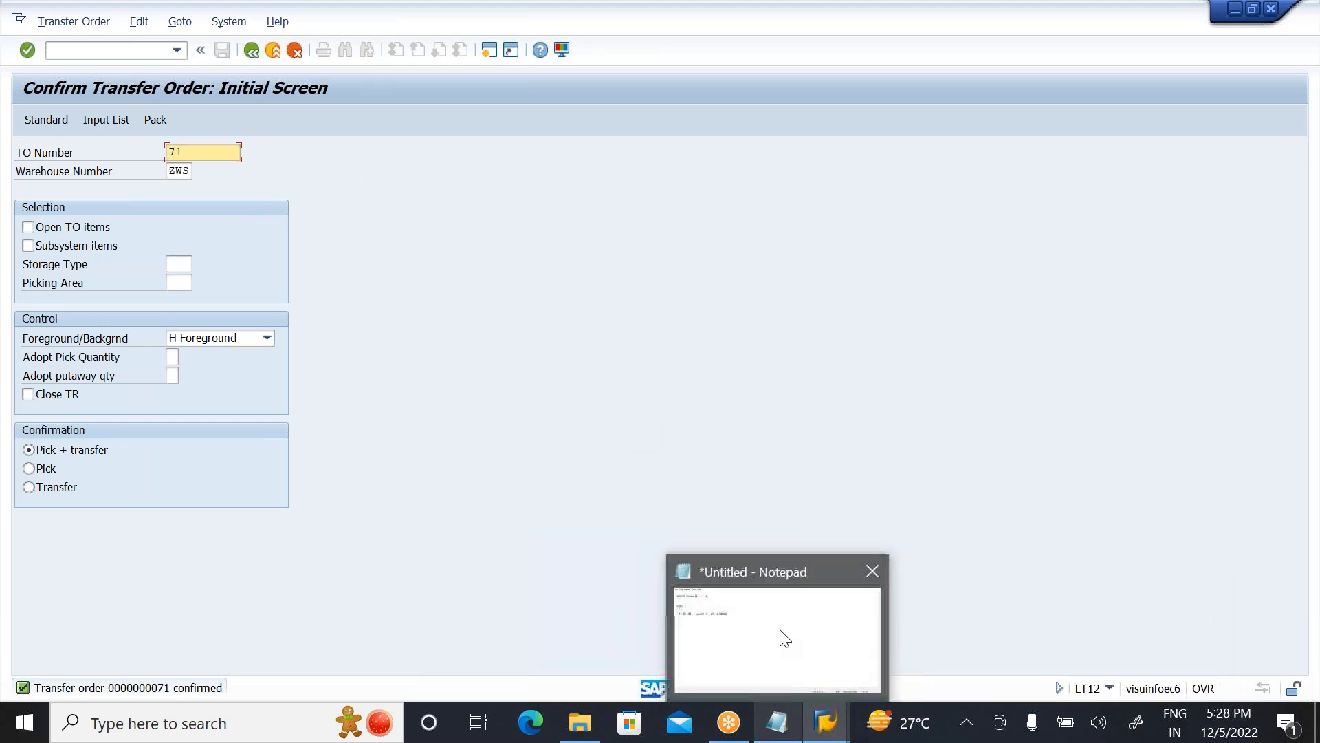
{"action": "left_click", "coordinate": [785, 639]}
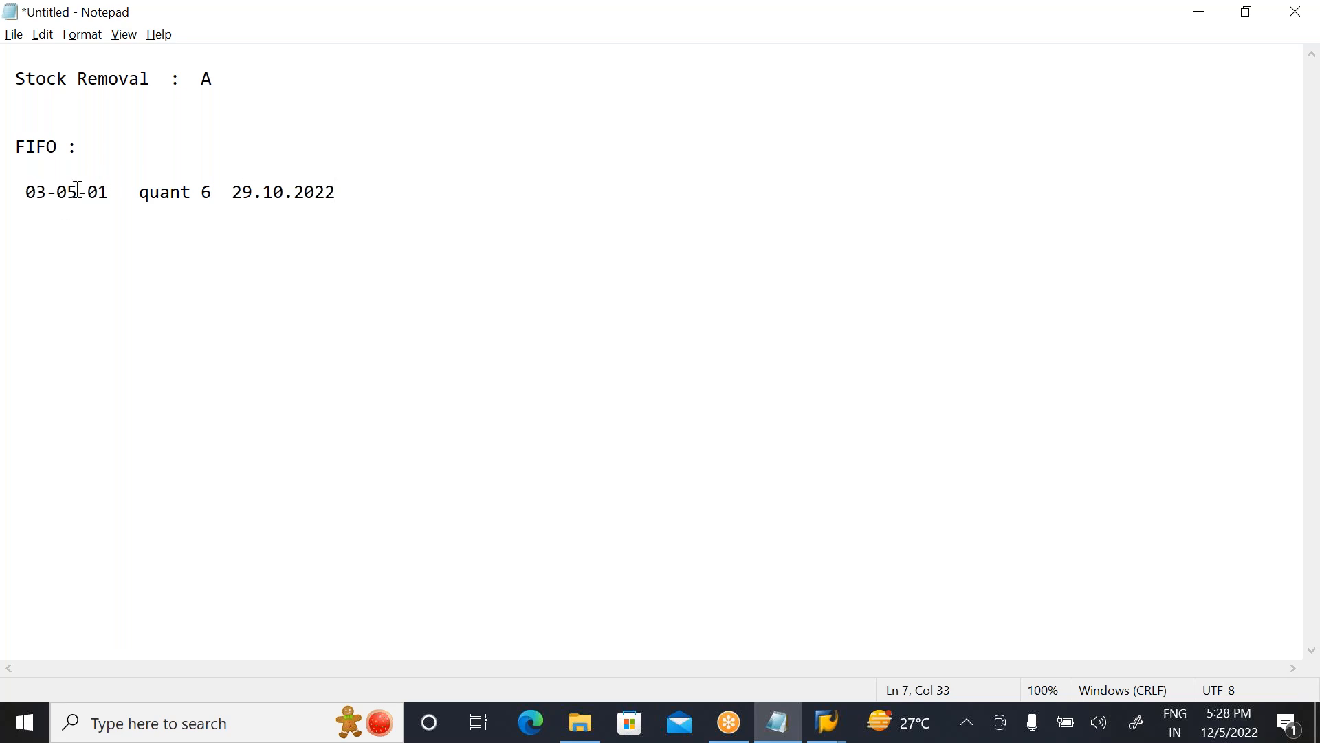
{"action": "left_click_drag", "start_coordinate": [28, 197], "coordinate": [399, 238]}
{"action": "key", "text": "Delete"}
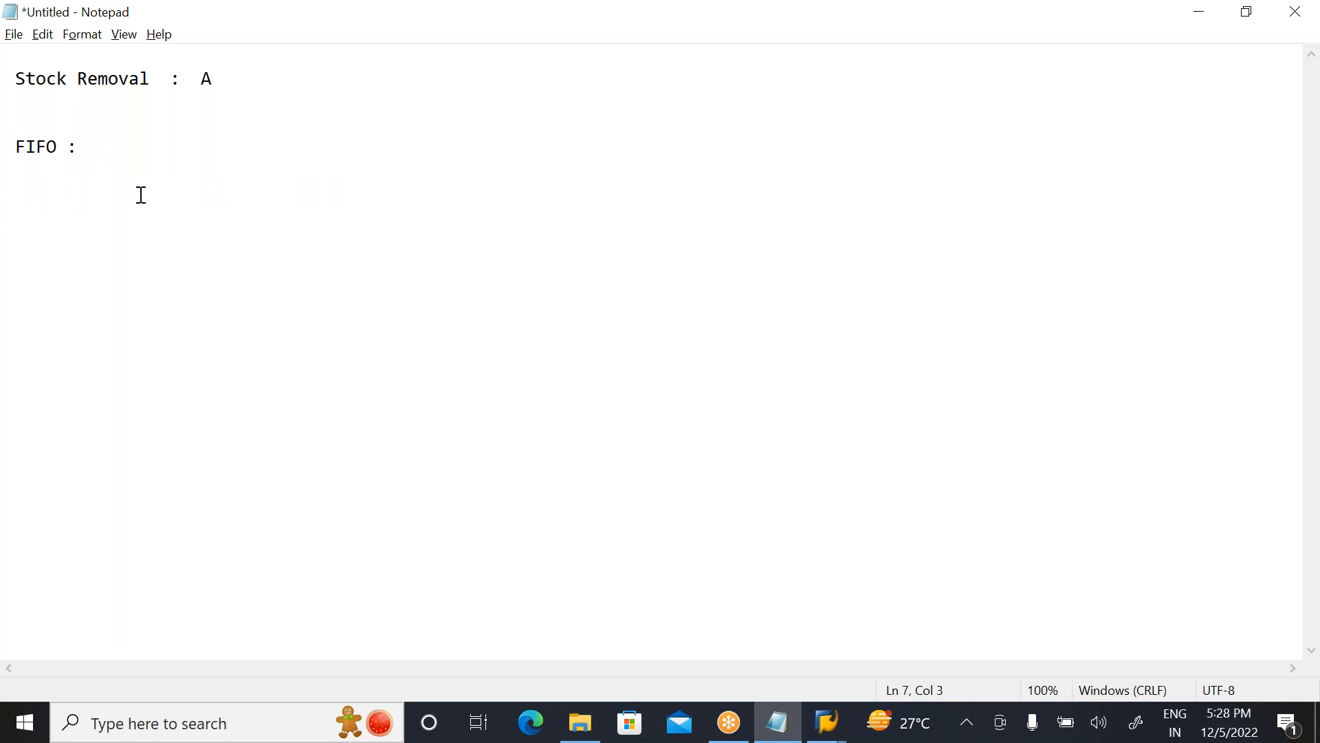
{"action": "left_click", "coordinate": [88, 147]}
{"action": "key", "text": "BackSpace"}
{"action": "key", "text": "BackSpace"}
{"action": "key", "text": "BackSpace"}
{"action": "key", "text": "BackSpace"}
{"action": "key", "text": "BackSpace"}
{"action": "key", "text": "BackSpace"}
{"action": "key", "text": "BackSpace"}
{"action": "key", "text": "BackSpace"}
{"action": "type", "text": "LIFI"}
{"action": "key", "text": "BackSpace"}
{"action": "type", "text": "O"}
Step: Switch to the storage type control window, go back to the implementation guide, and open the Define LIFO Strategy activity
{"action": "mouse_move", "coordinate": [827, 727]}
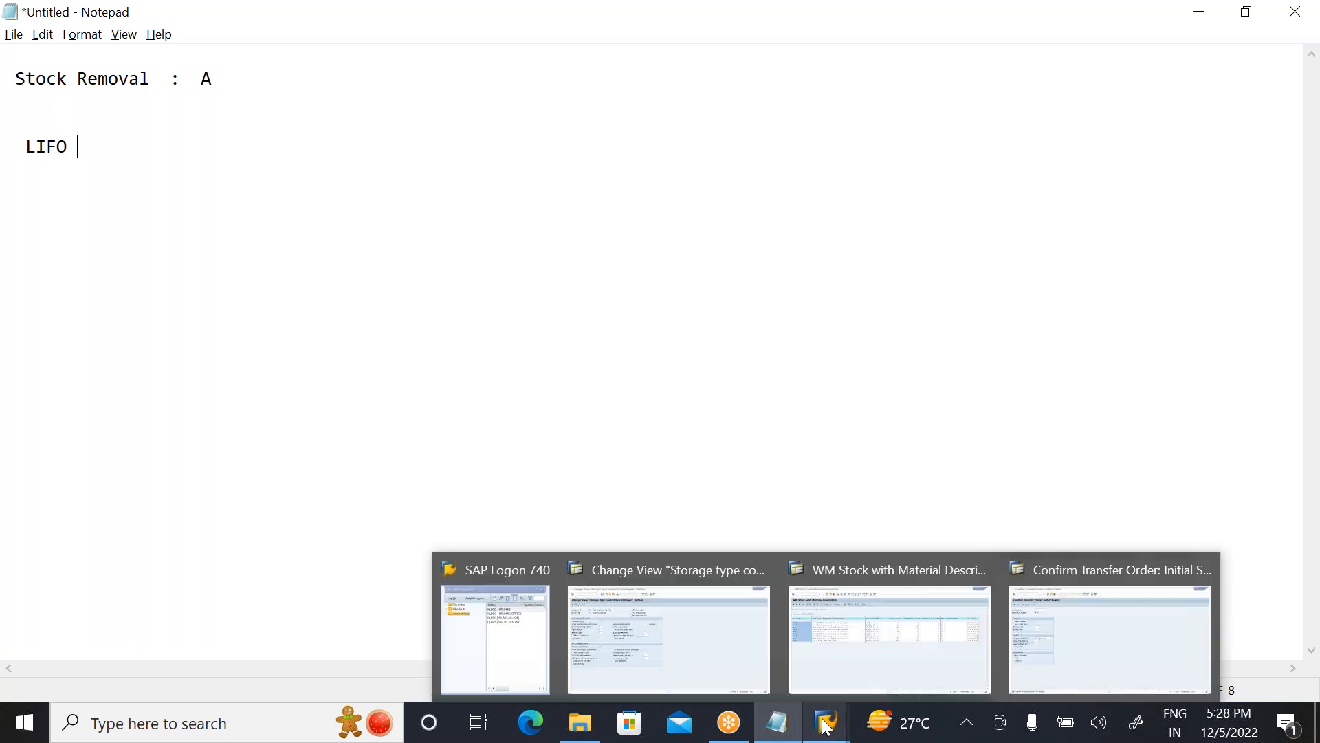
{"action": "left_click", "coordinate": [601, 620]}
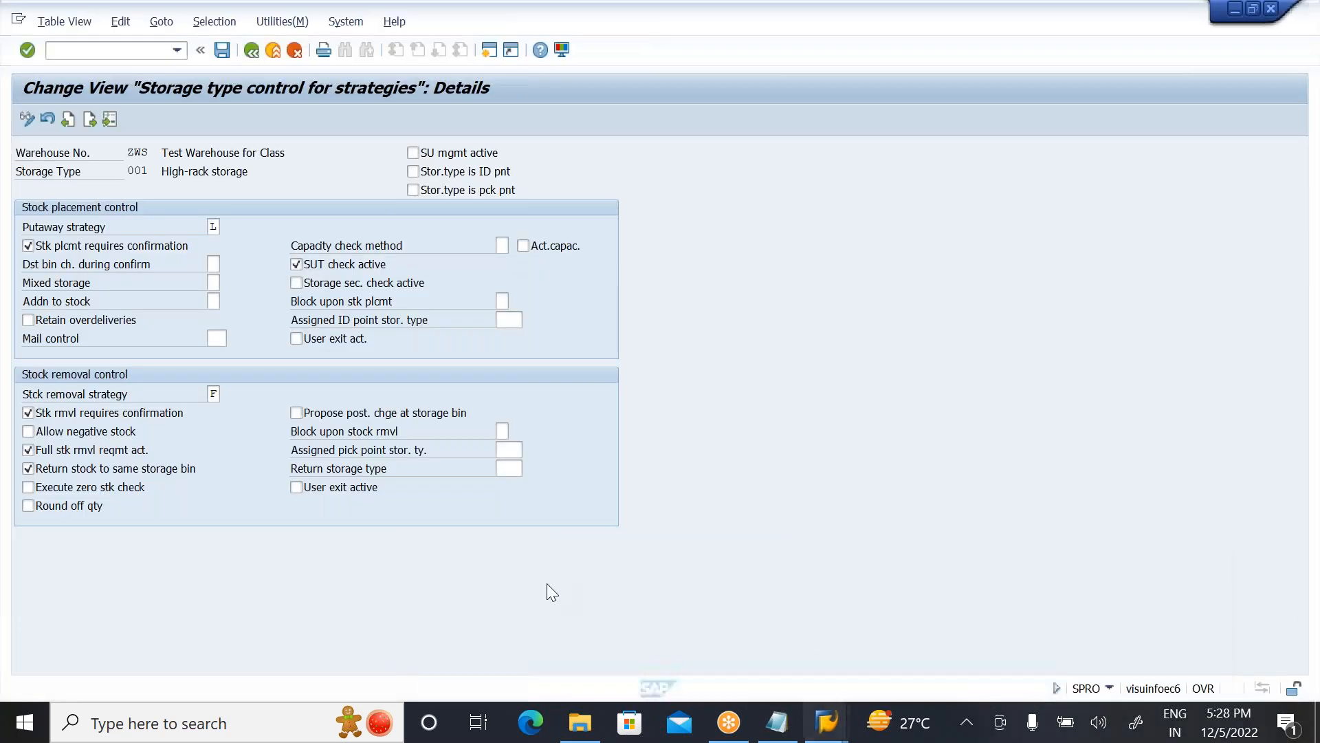
{"action": "left_click", "coordinate": [250, 55]}
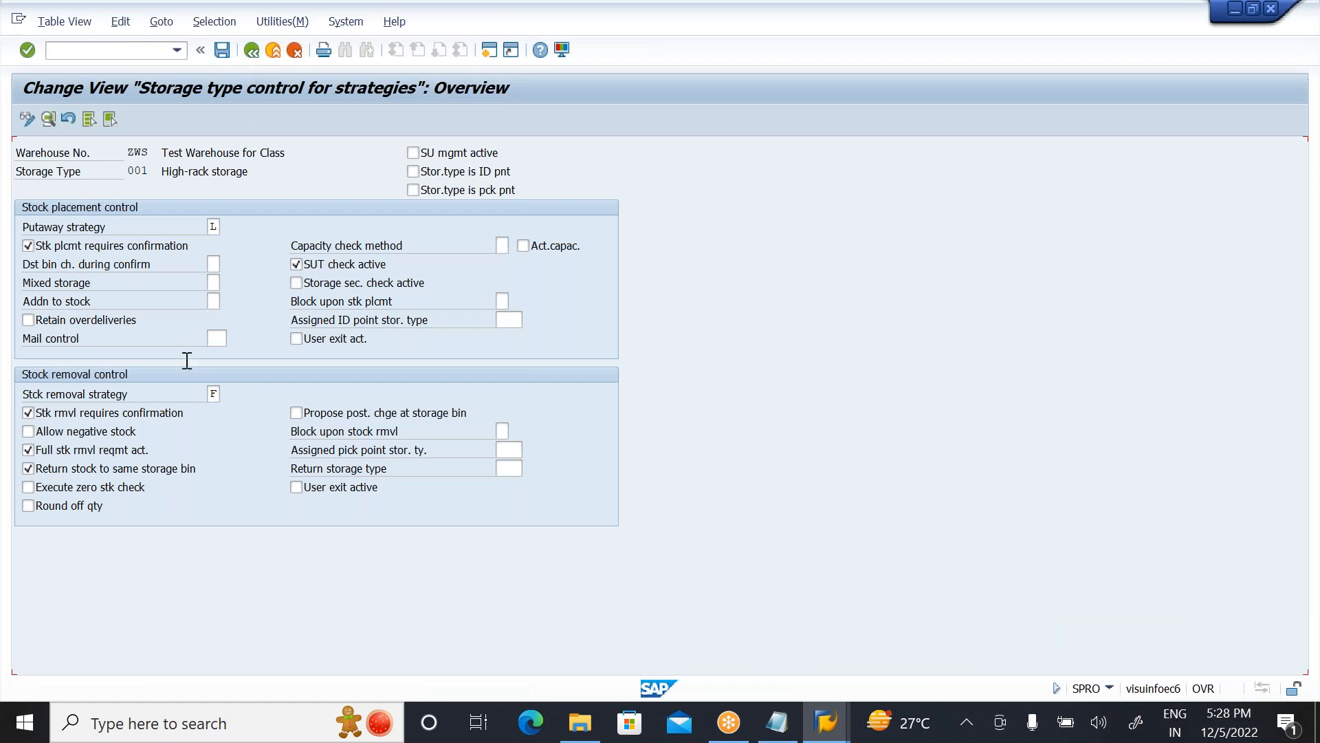
{"action": "left_click", "coordinate": [251, 50]}
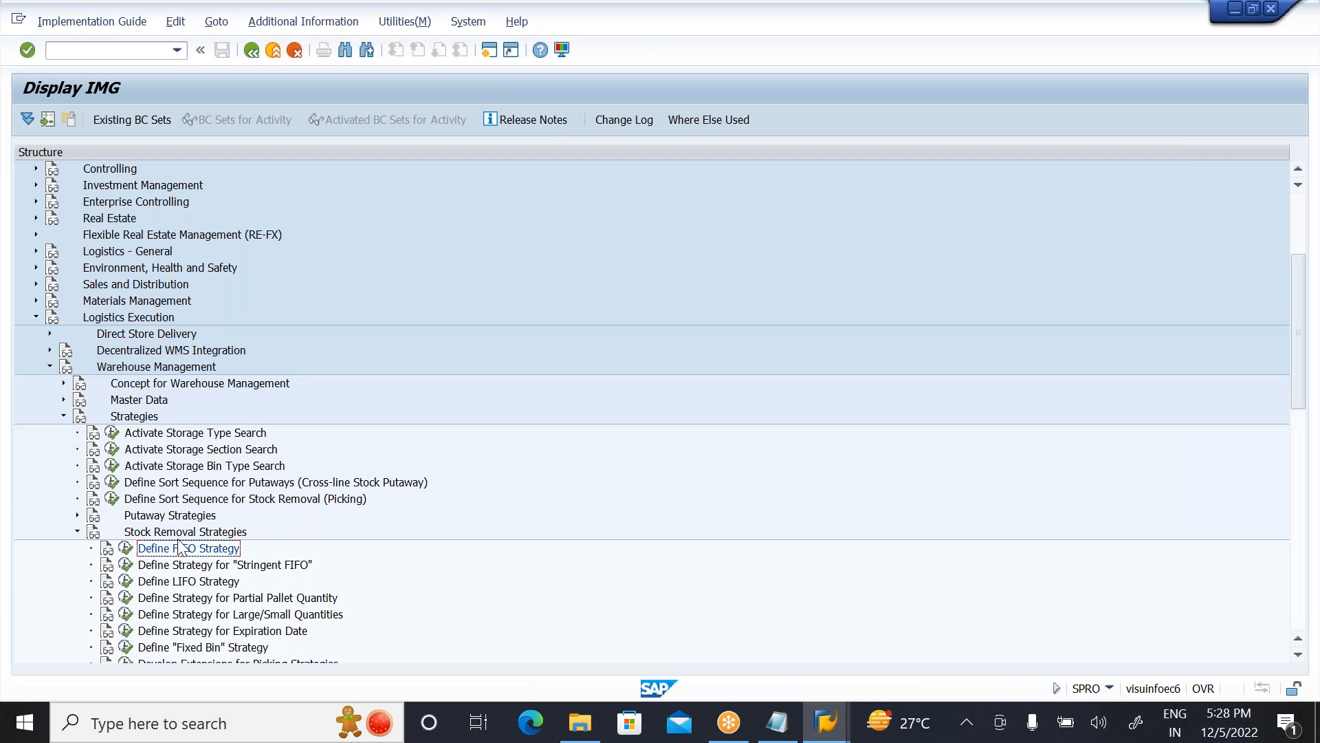
{"action": "left_click", "coordinate": [198, 583]}
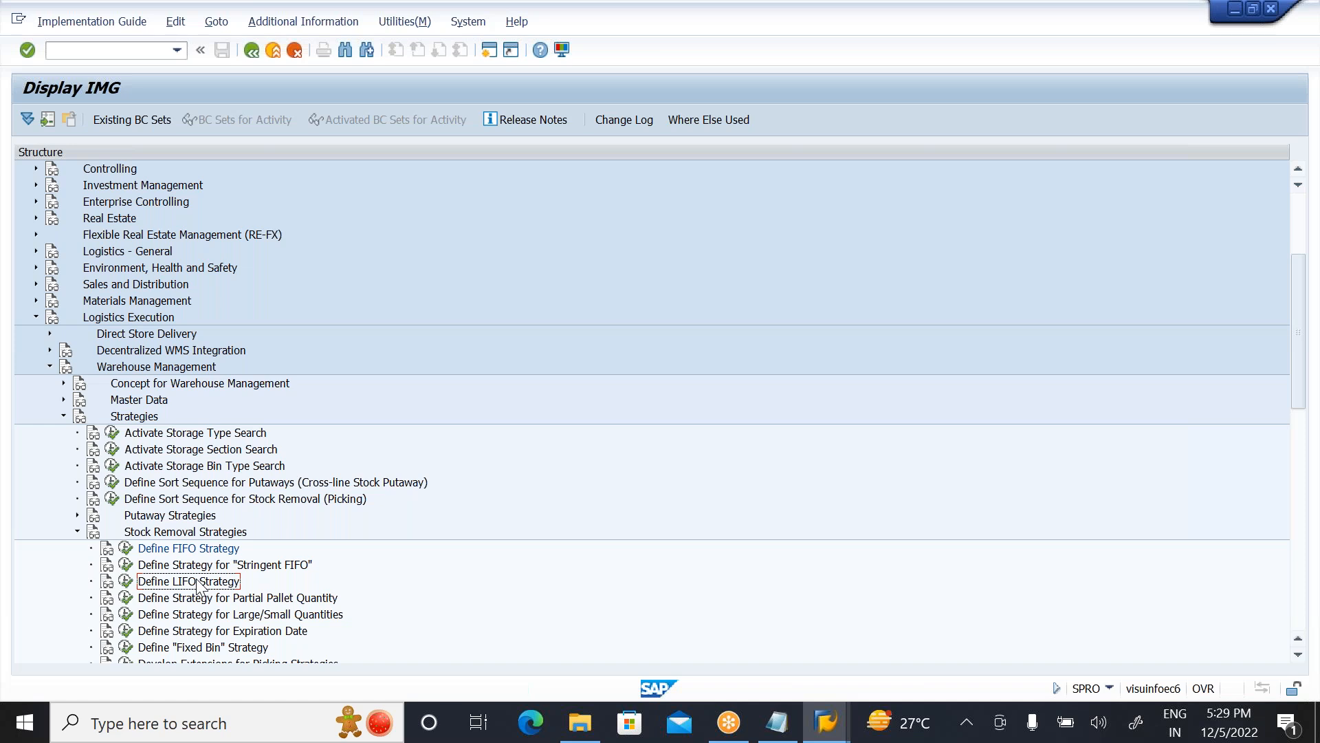
{"action": "left_click", "coordinate": [126, 582]}
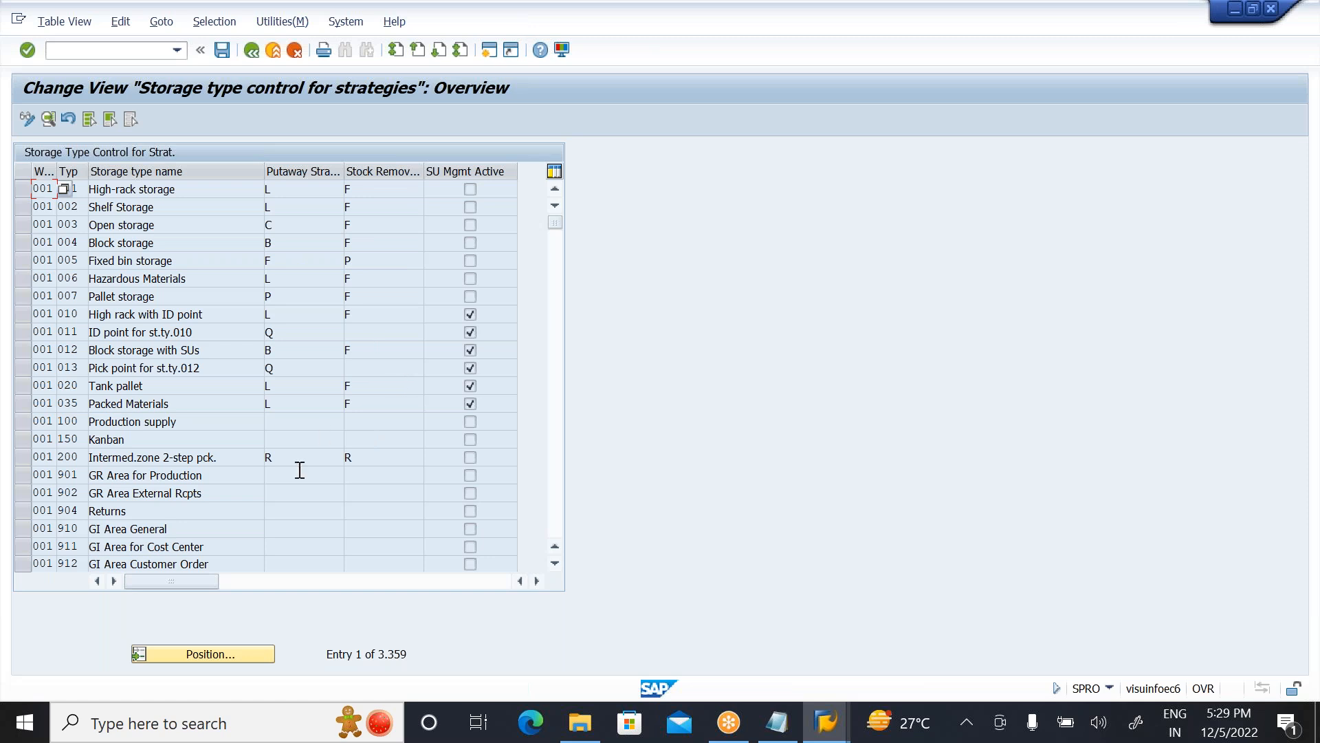
Step: Position the storage type list at warehouse ZWS and open the details of its storage type 001, High-rack storage
{"action": "left_click", "coordinate": [219, 650]}
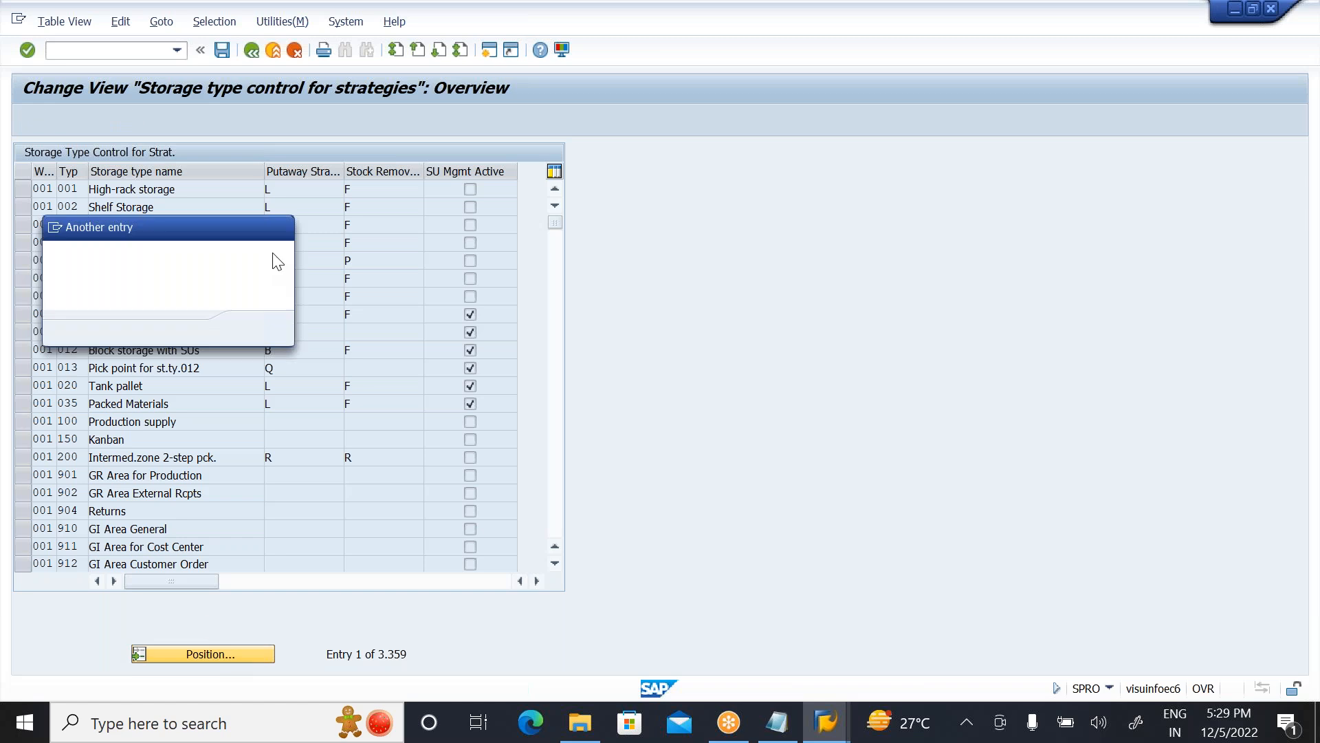
{"action": "type", "text": "ZWS"}
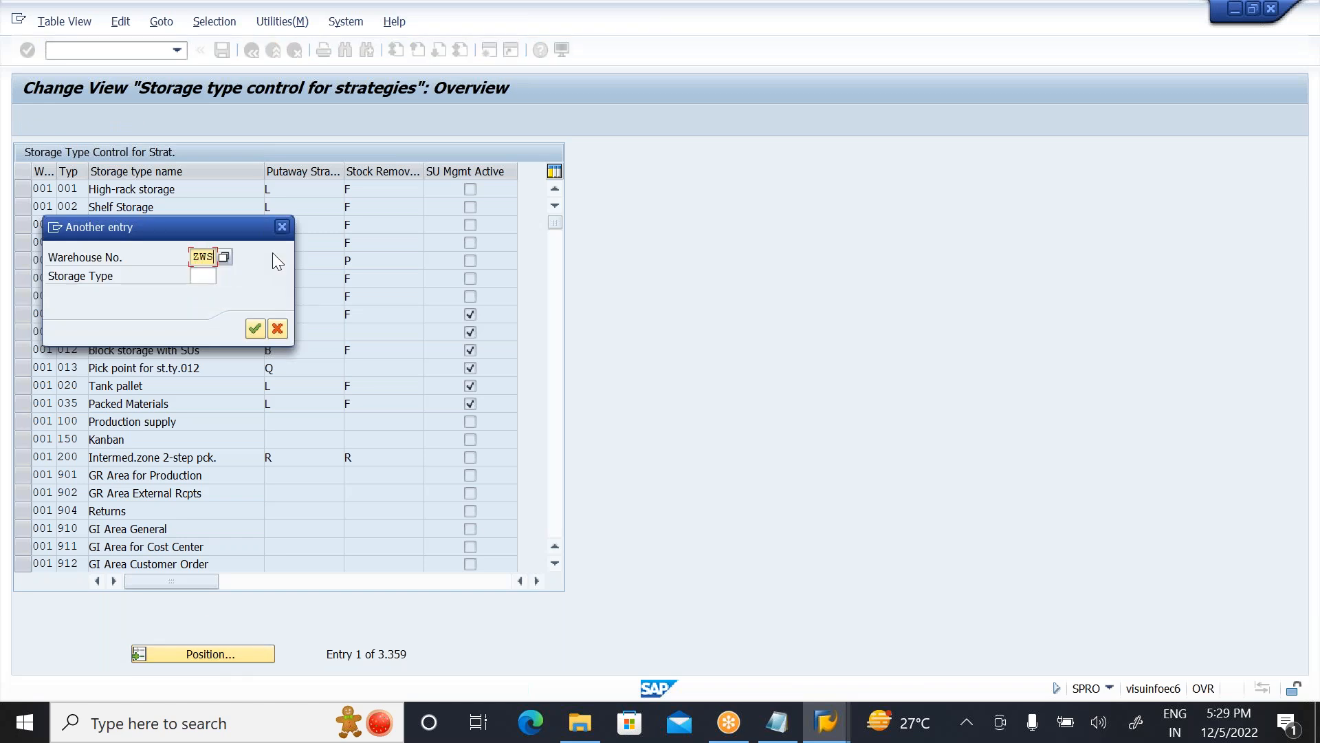
{"action": "key", "text": "Return"}
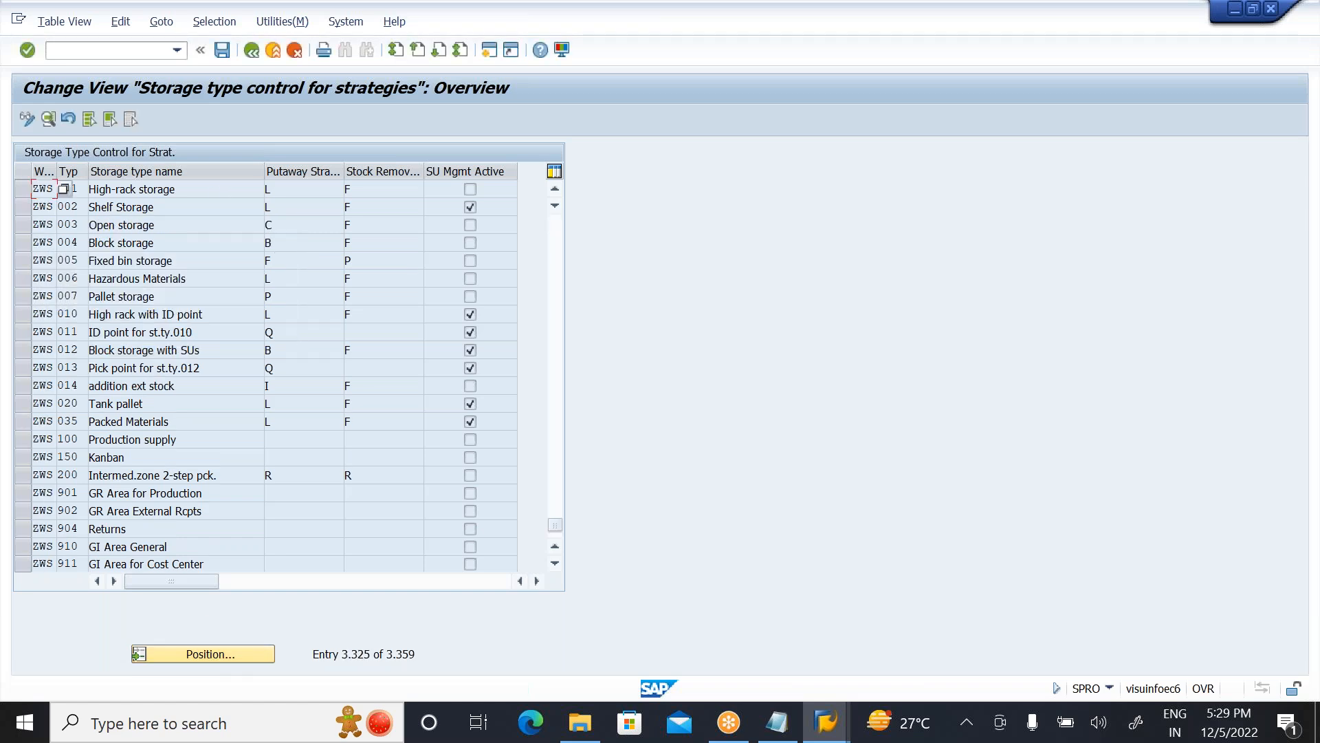
{"action": "left_click", "coordinate": [181, 188]}
{"action": "left_click", "coordinate": [23, 189]}
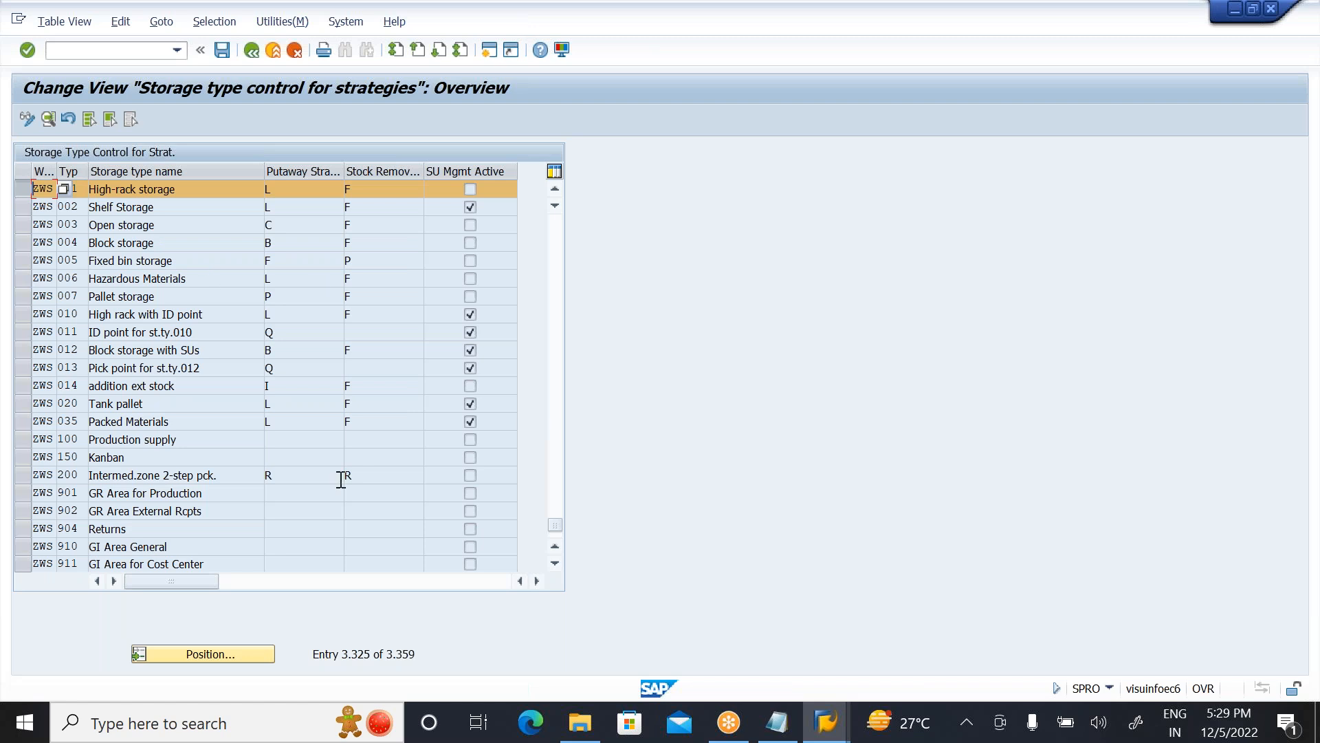
{"action": "left_click", "coordinate": [48, 117]}
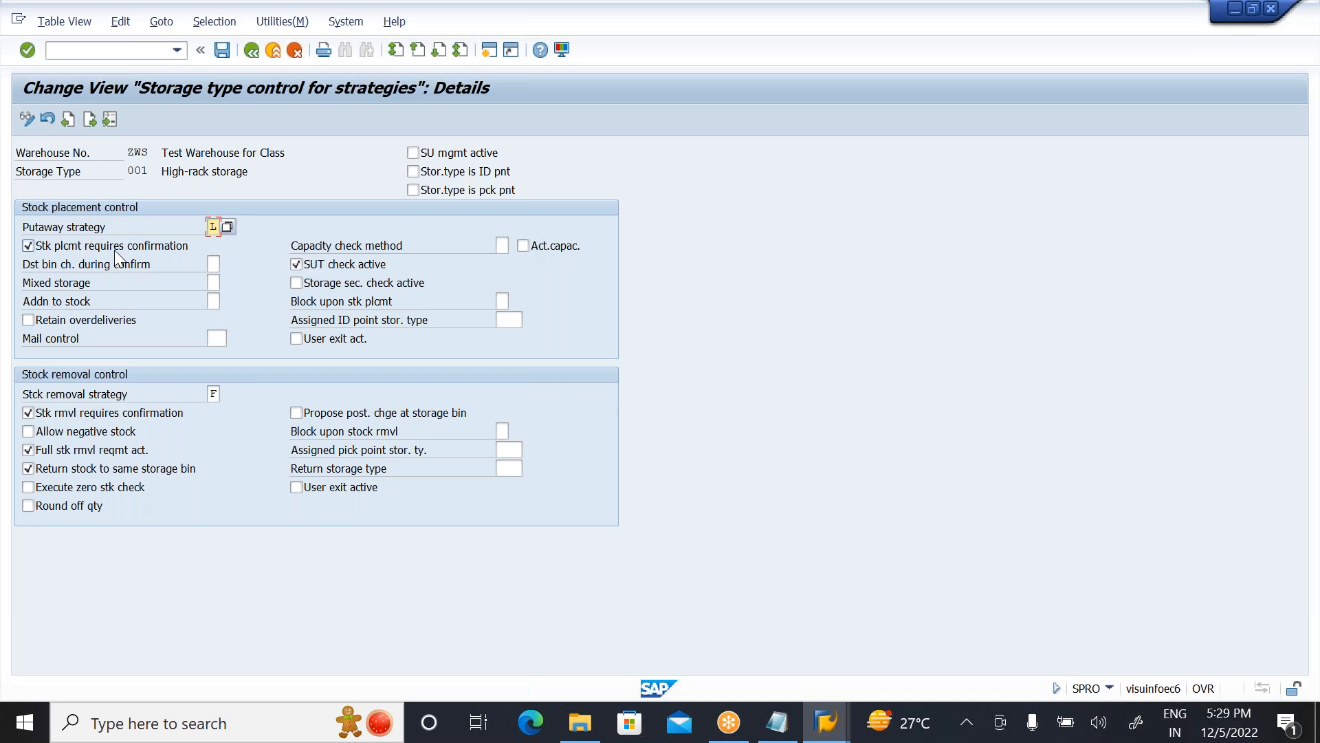
Step: Set the stock removal strategy to L, LIFO (Last in first out), and save it under the proposed MM Settings customizing request
{"action": "left_click", "coordinate": [214, 393]}
{"action": "left_click", "coordinate": [228, 394]}
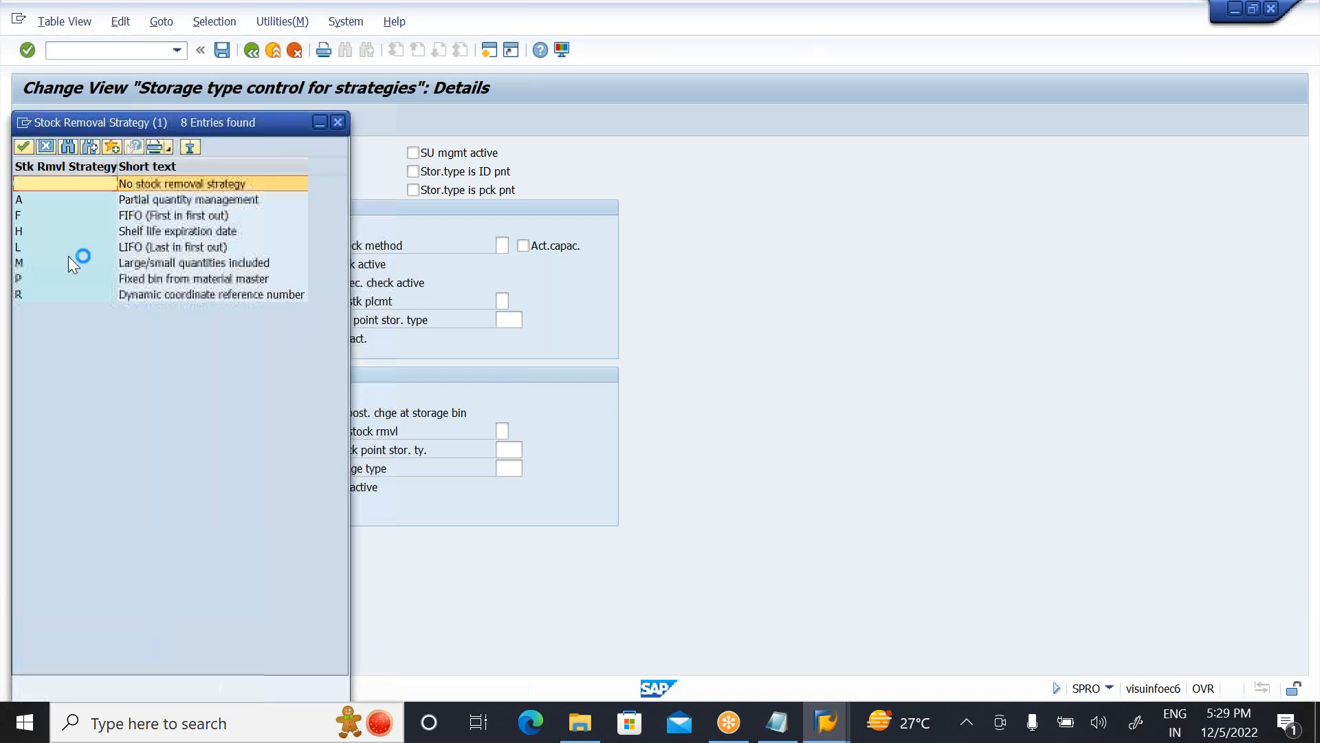
{"action": "double_click", "coordinate": [140, 250]}
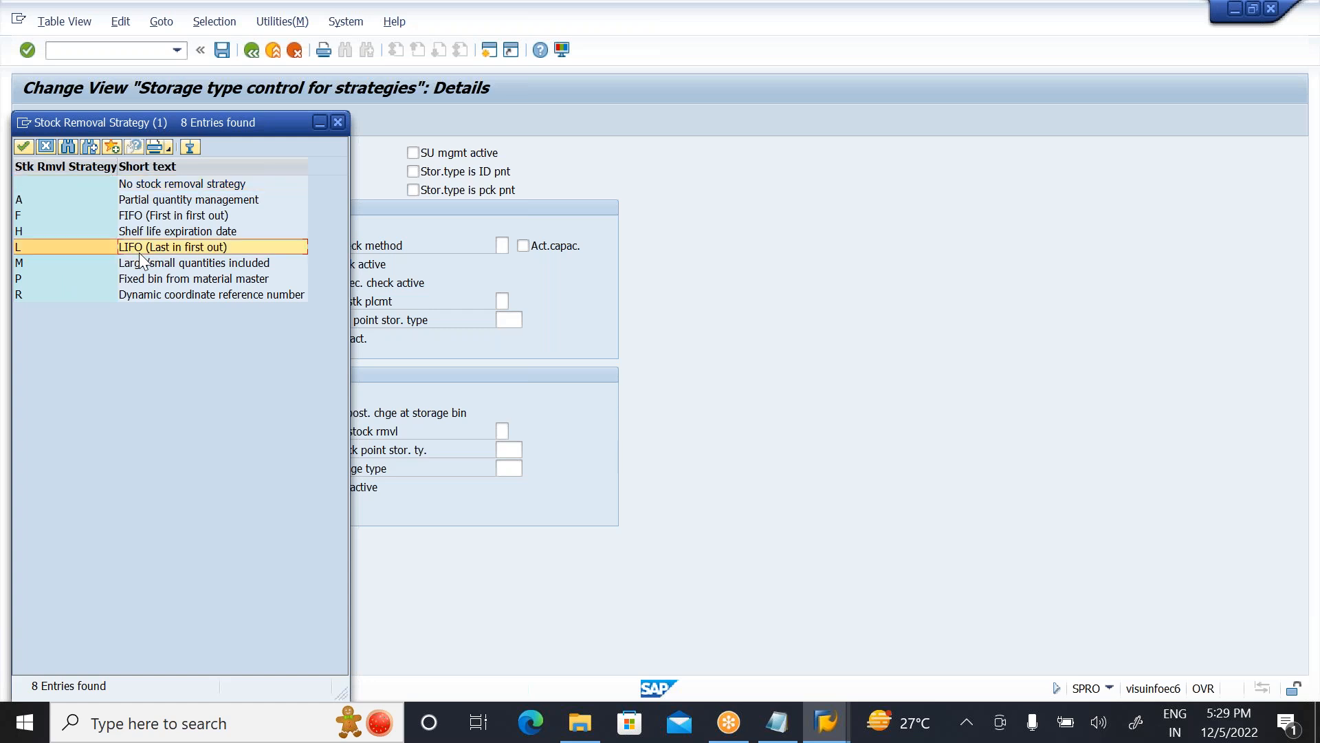
{"action": "key", "text": "Return"}
{"action": "left_click", "coordinate": [225, 56]}
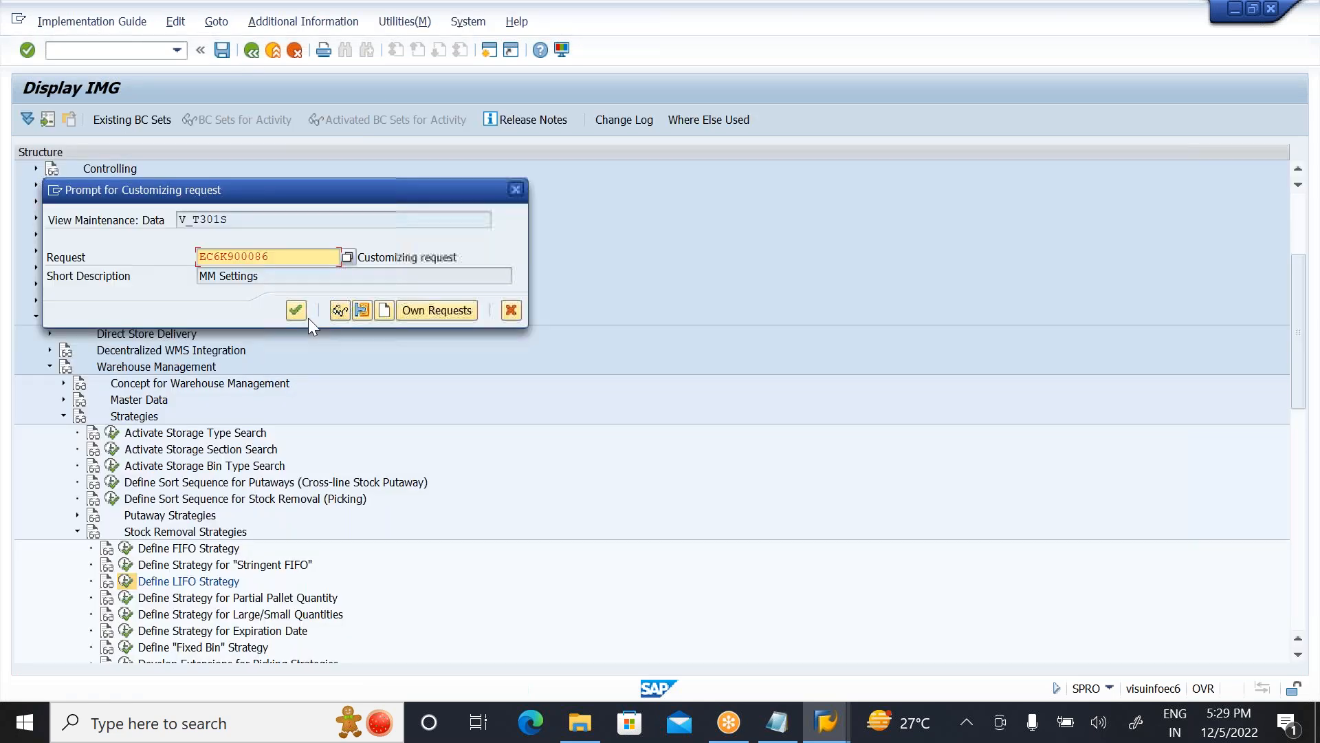
{"action": "left_click", "coordinate": [292, 308]}
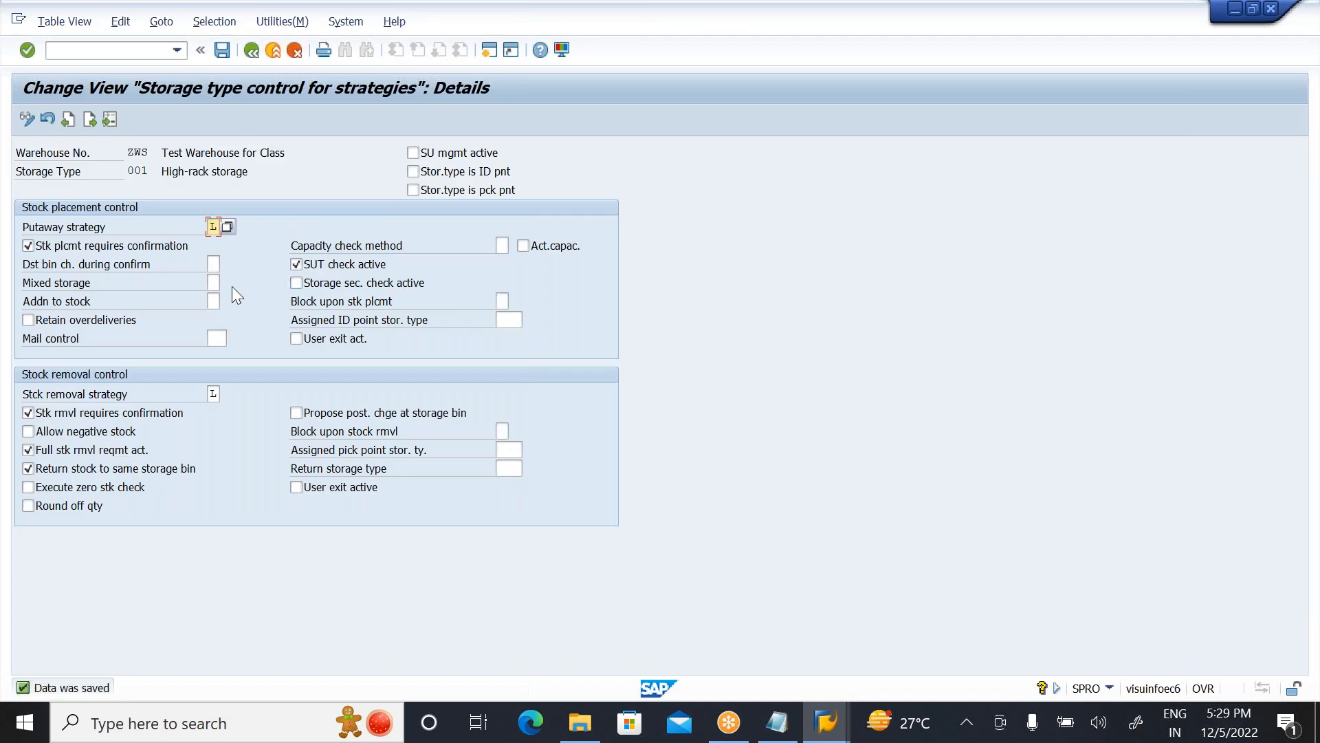
Step: Review the LIFO entry among the stock removal strategy options without changing it, and return to the storage type overview
{"action": "left_click", "coordinate": [217, 396]}
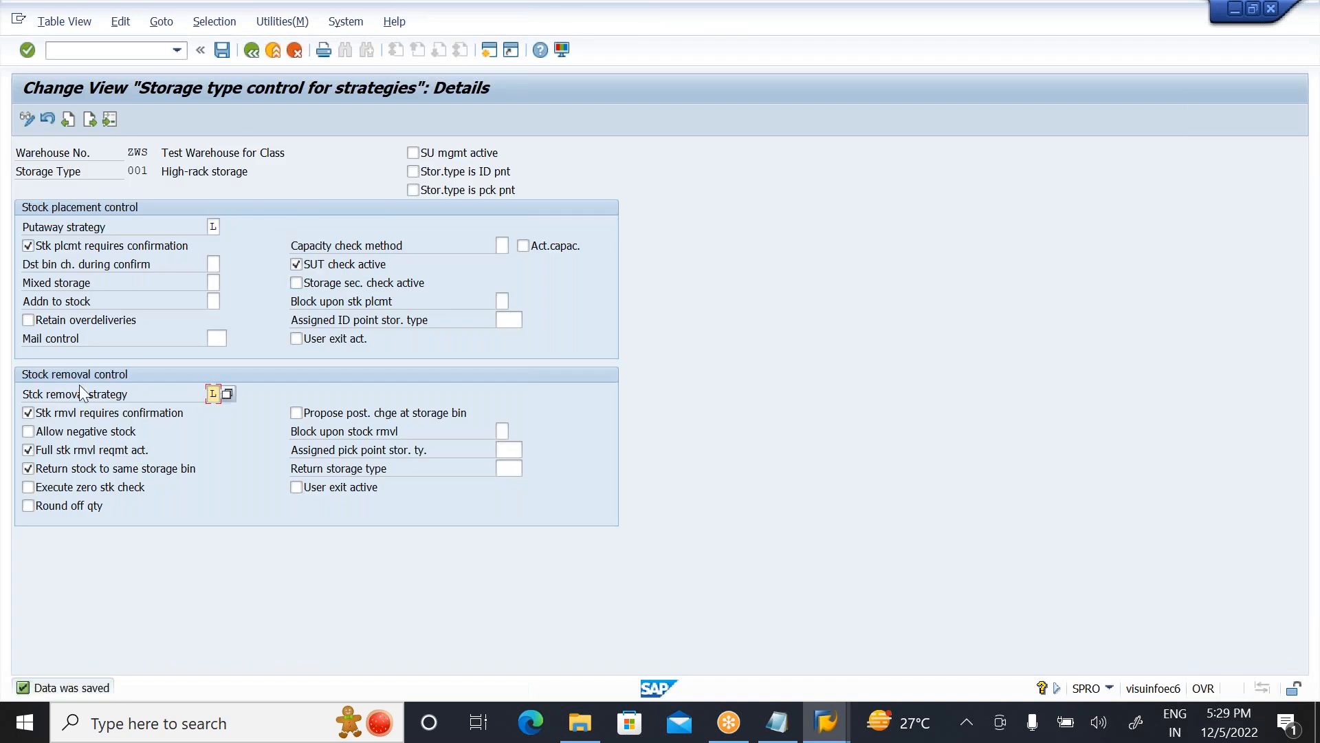
{"action": "left_click", "coordinate": [227, 394]}
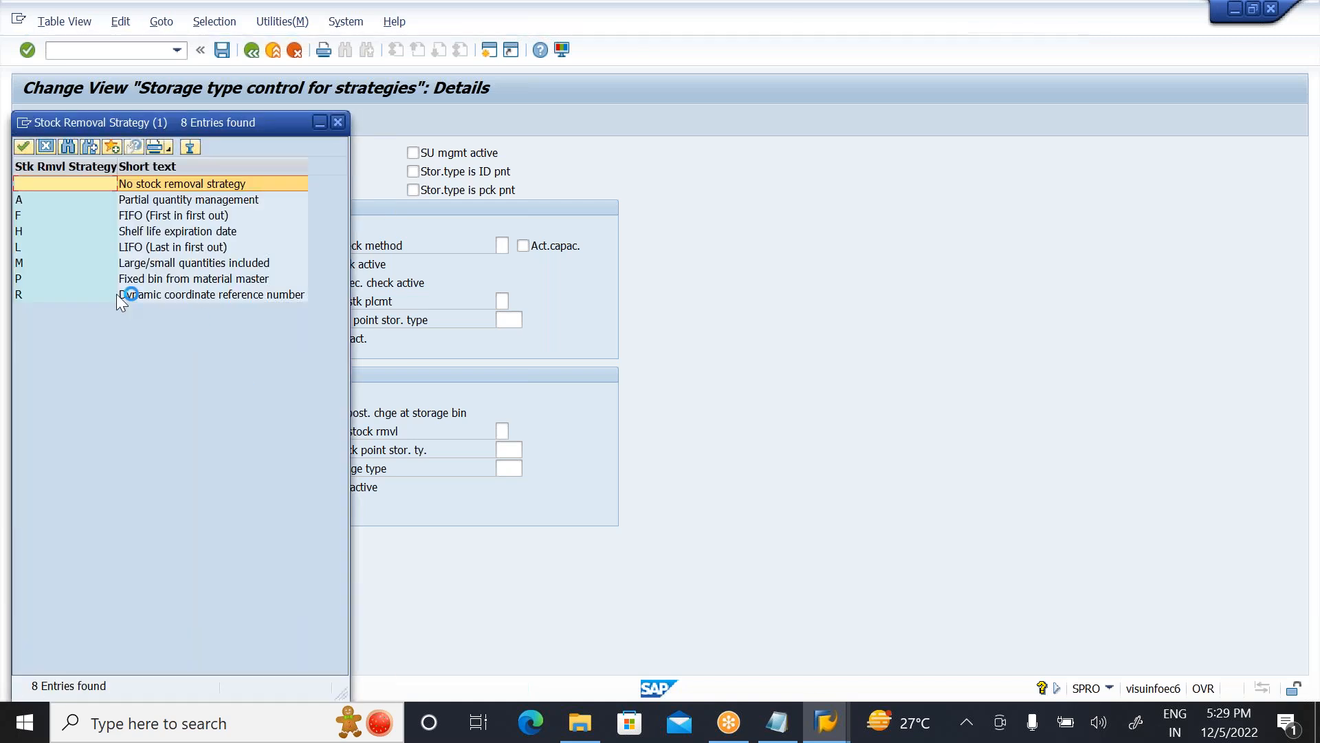
{"action": "left_click", "coordinate": [149, 249]}
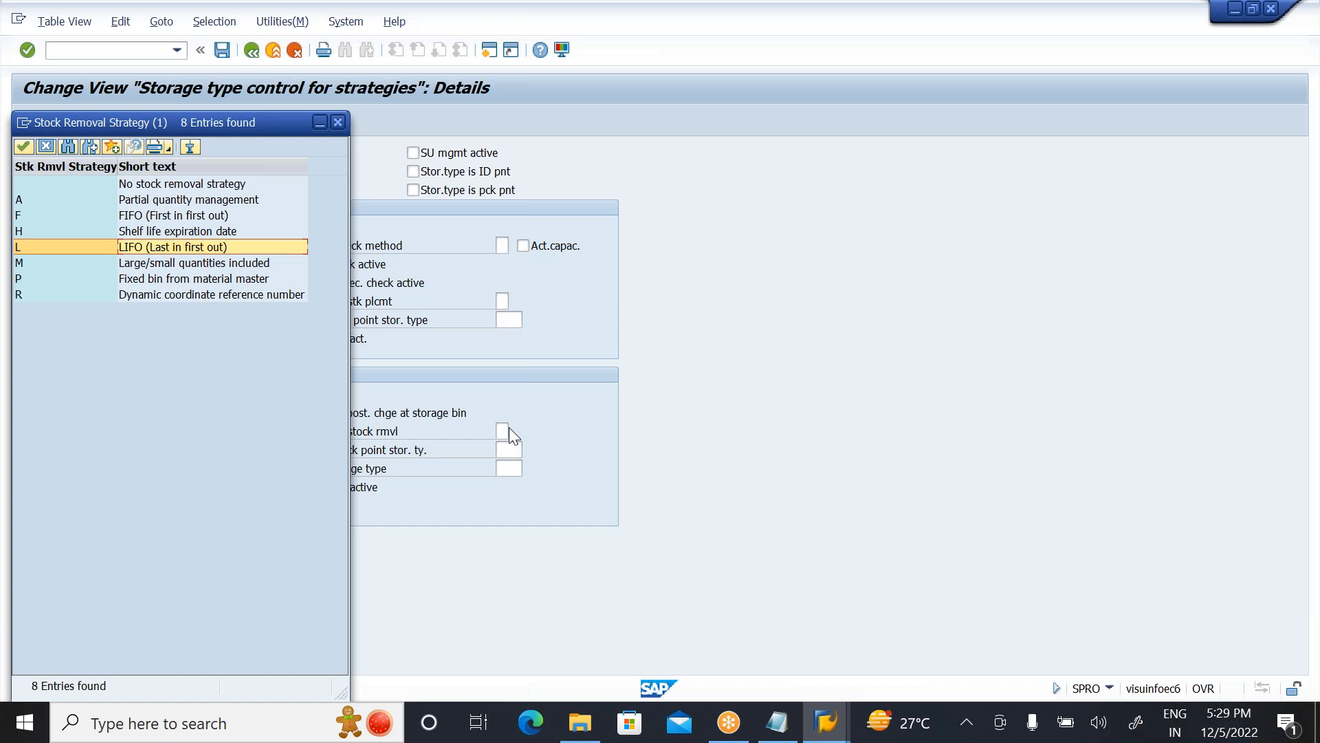
{"action": "left_click", "coordinate": [46, 146]}
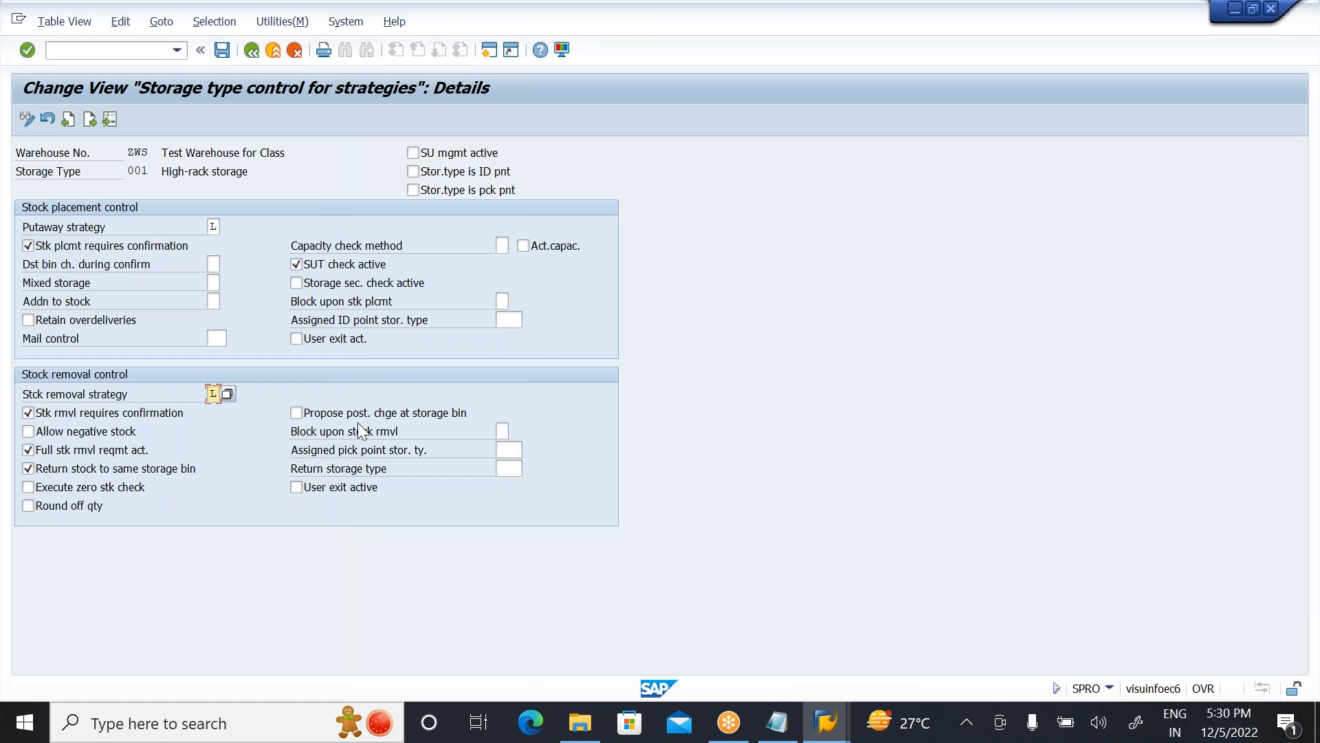
{"action": "left_click", "coordinate": [253, 60]}
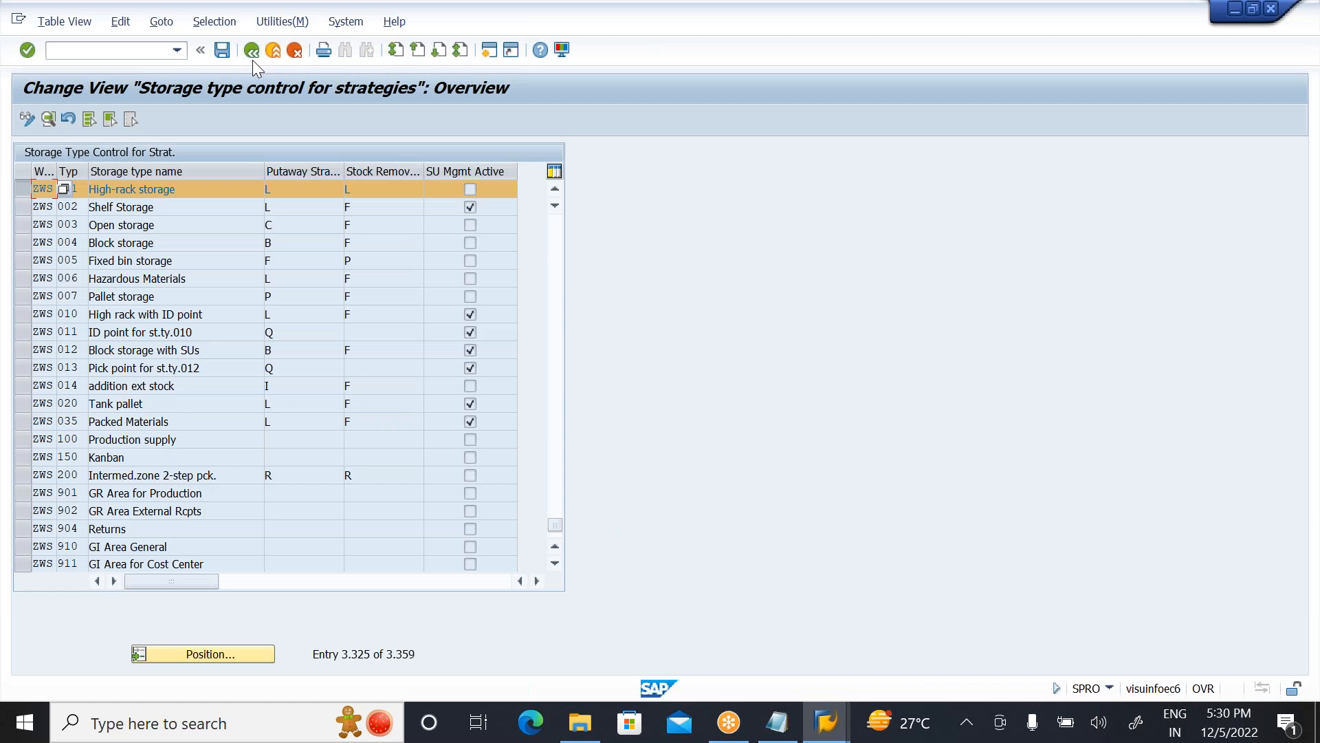
{"action": "left_click", "coordinate": [27, 189]}
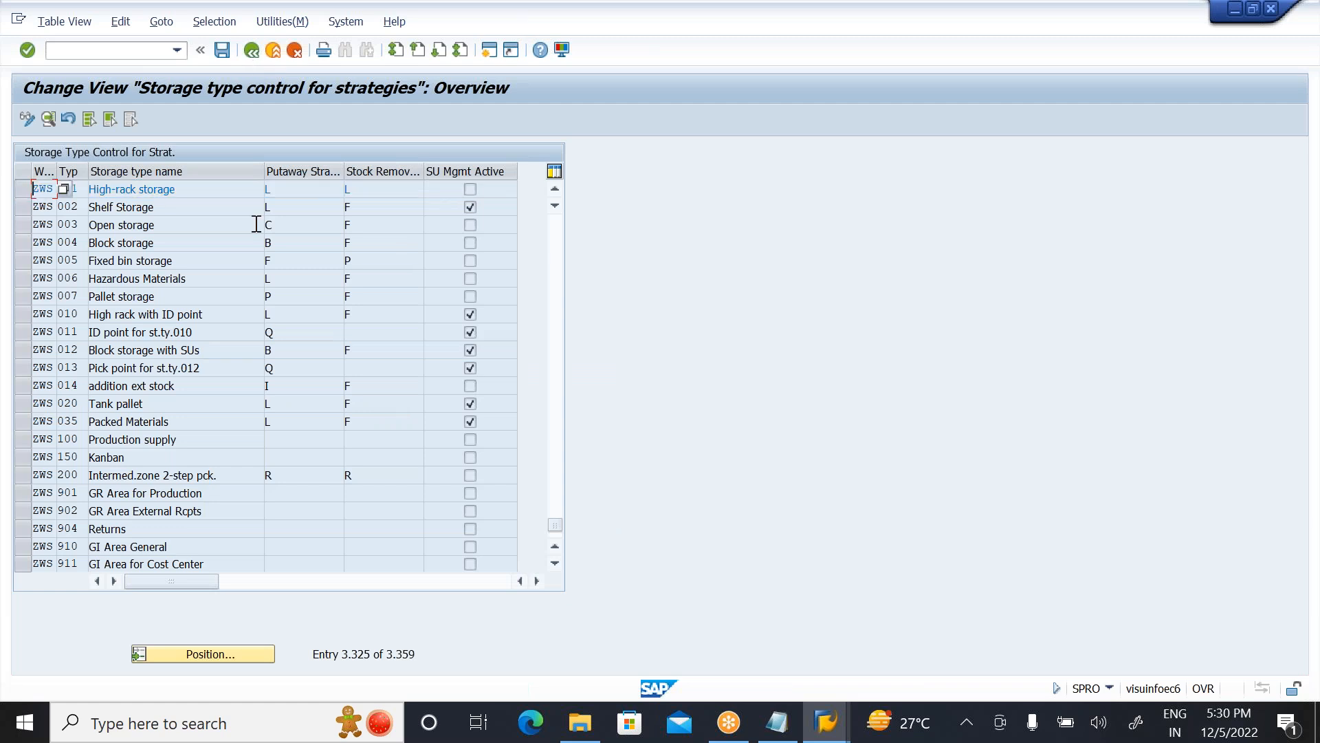
{"action": "left_click", "coordinate": [286, 203]}
Step: Switch to the Confirm Transfer Order window and leave it for SAP Easy Access
{"action": "key", "text": "alt+Tab"}
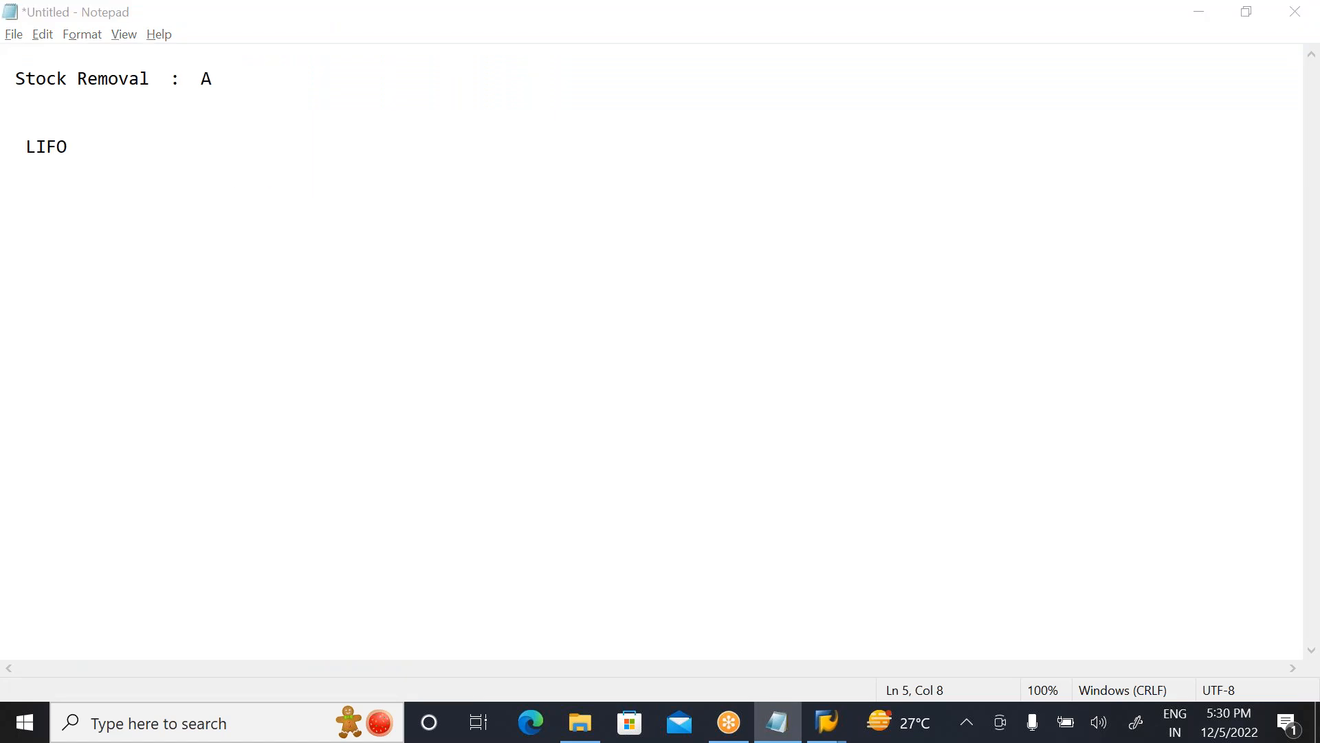
{"action": "key", "text": "alt+Tab"}
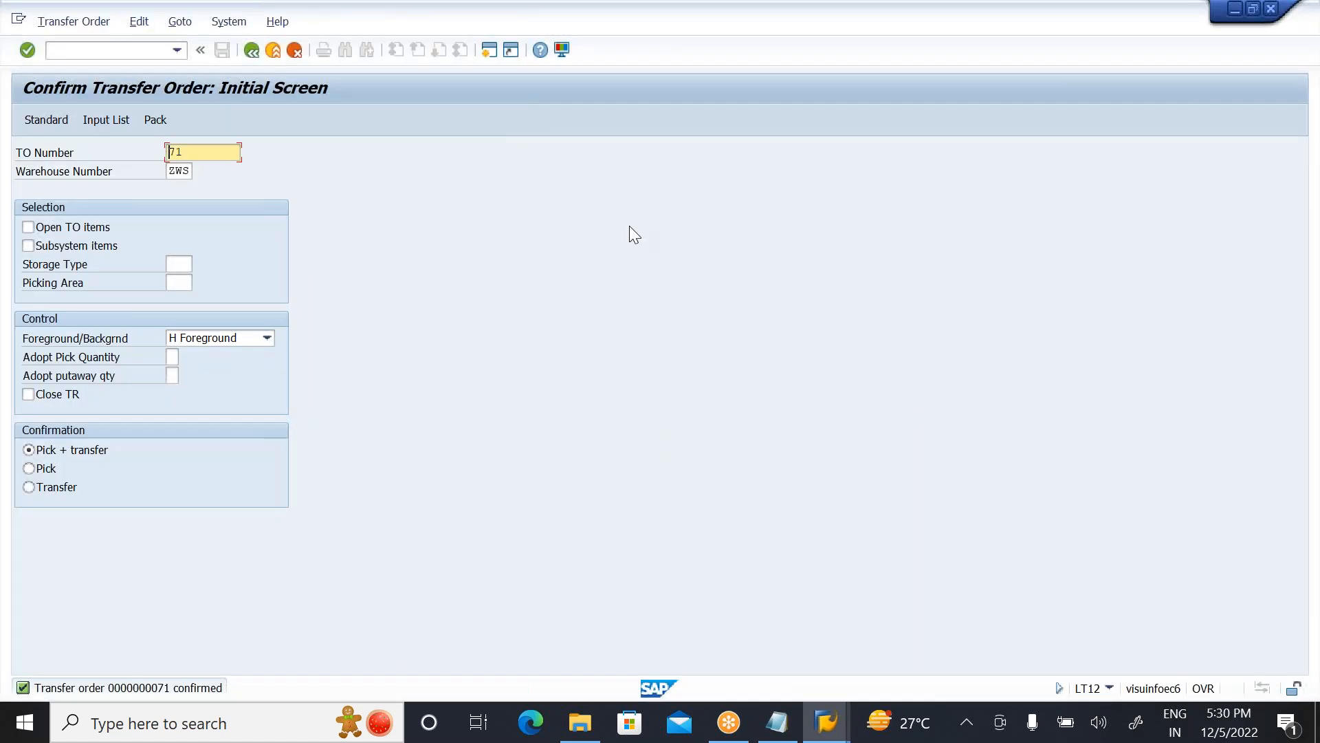
{"action": "left_click", "coordinate": [277, 48]}
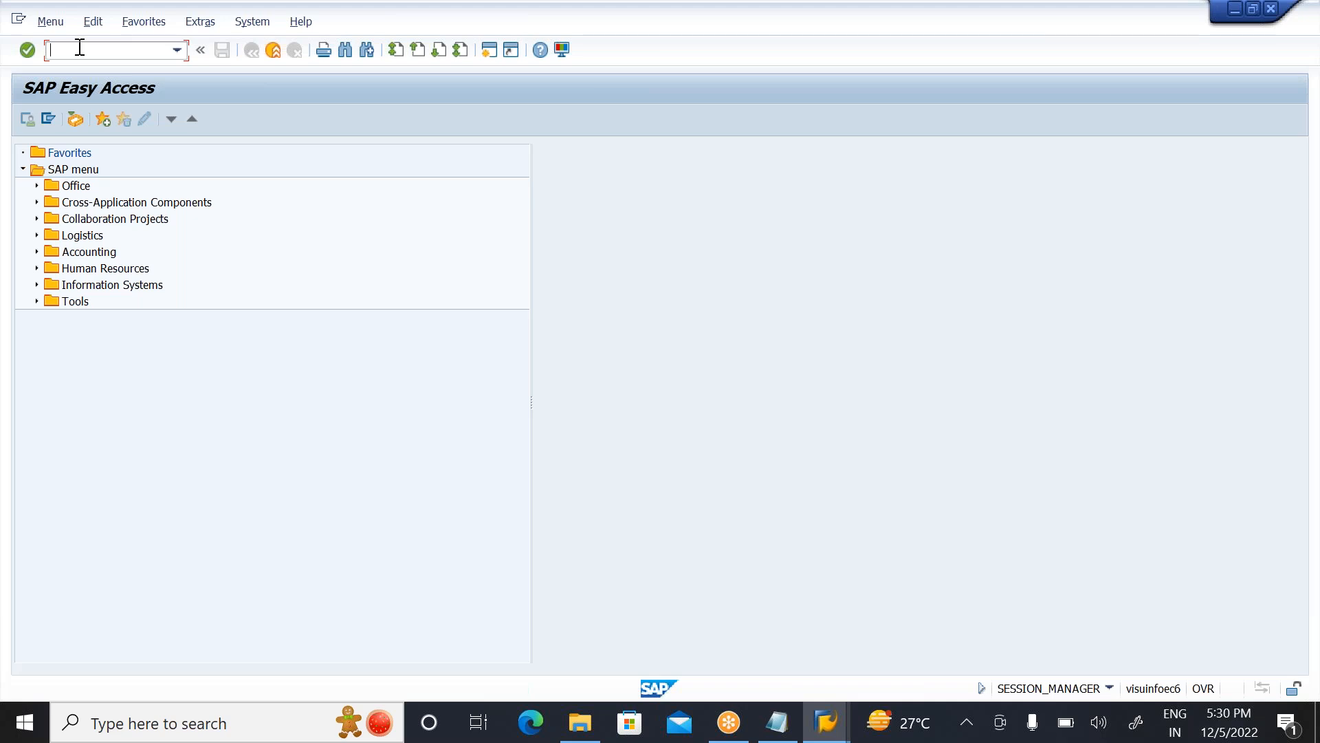
{"action": "type", "text": "ME21N"}
{"action": "key", "text": "Return"}
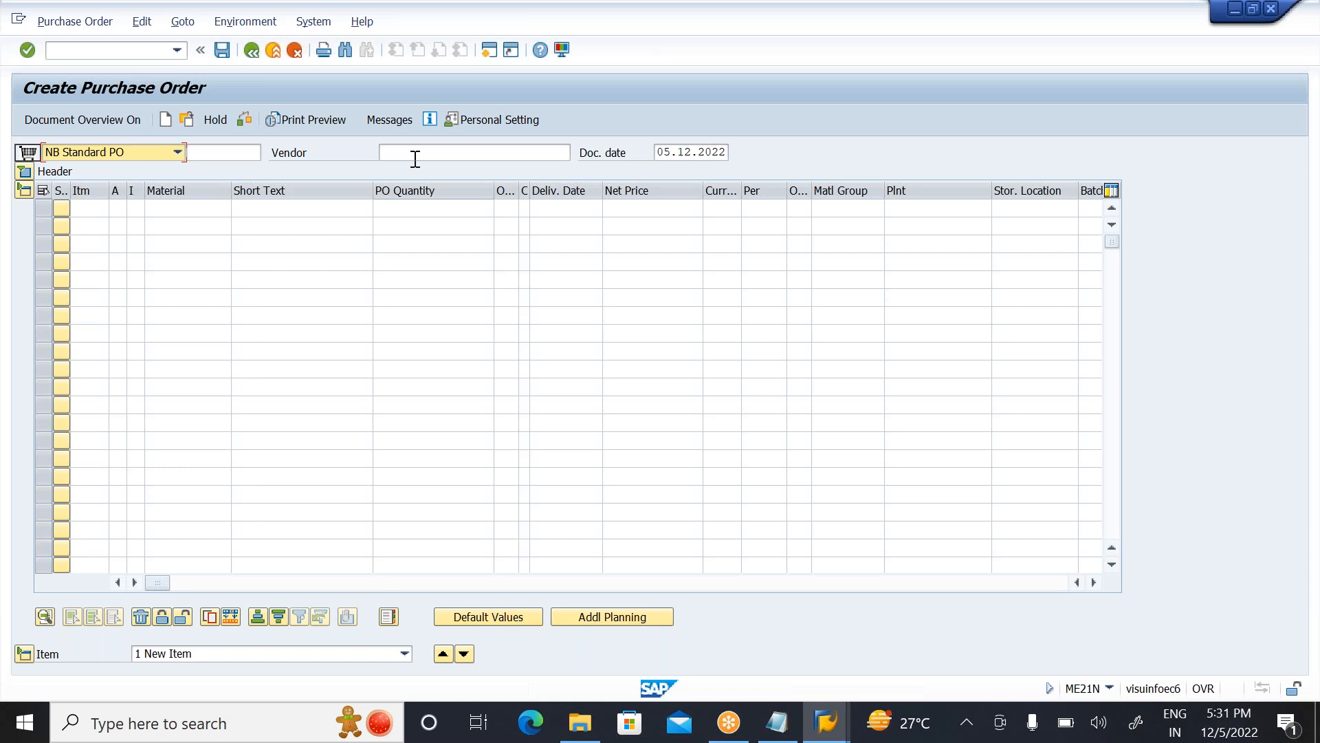
{"action": "left_click", "coordinate": [278, 55]}
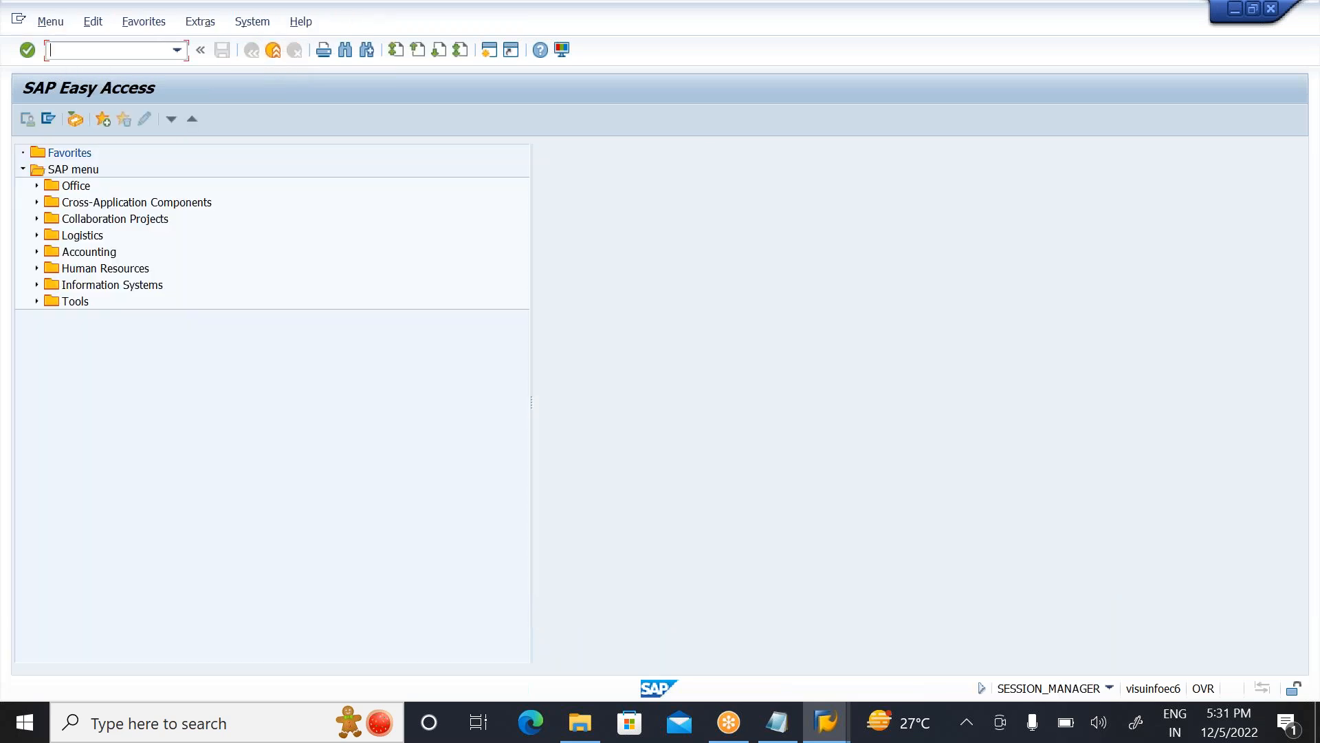
Step: Enter transaction code MB1A without running it, and rerun the WM stock report for warehouse ZWS, storage type 001, to check bin 03-05-01
{"action": "type", "text": "MB1A"}
{"action": "key", "text": "alt+Tab"}
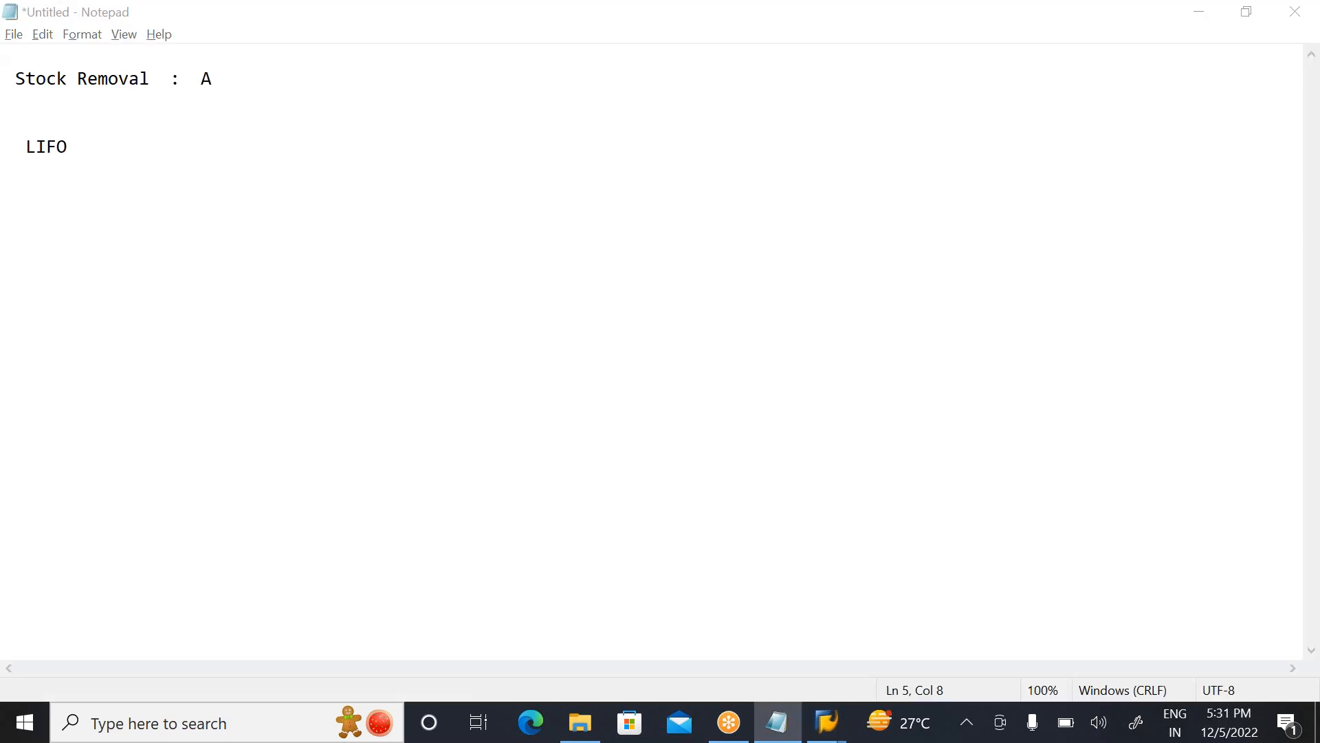
{"action": "key", "text": "alt+Tab"}
{"action": "key", "text": "Tab"}
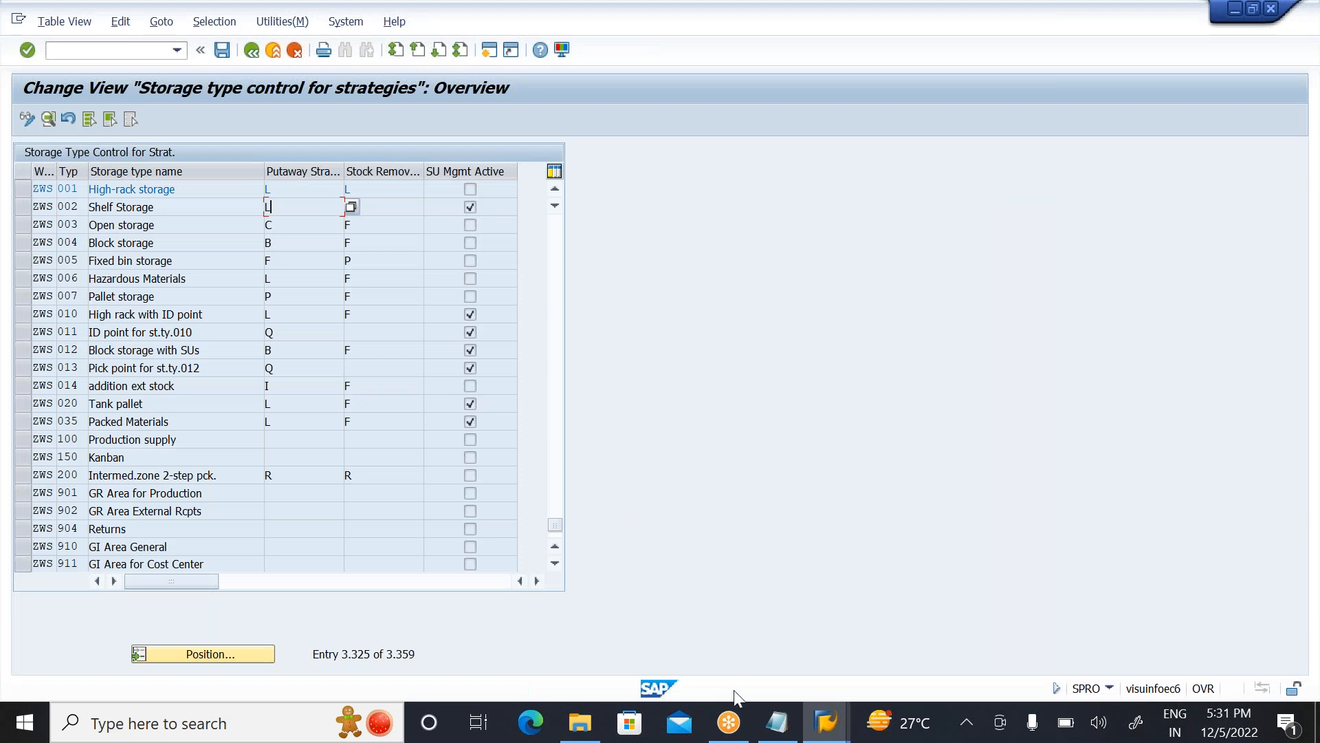
{"action": "mouse_move", "coordinate": [827, 720]}
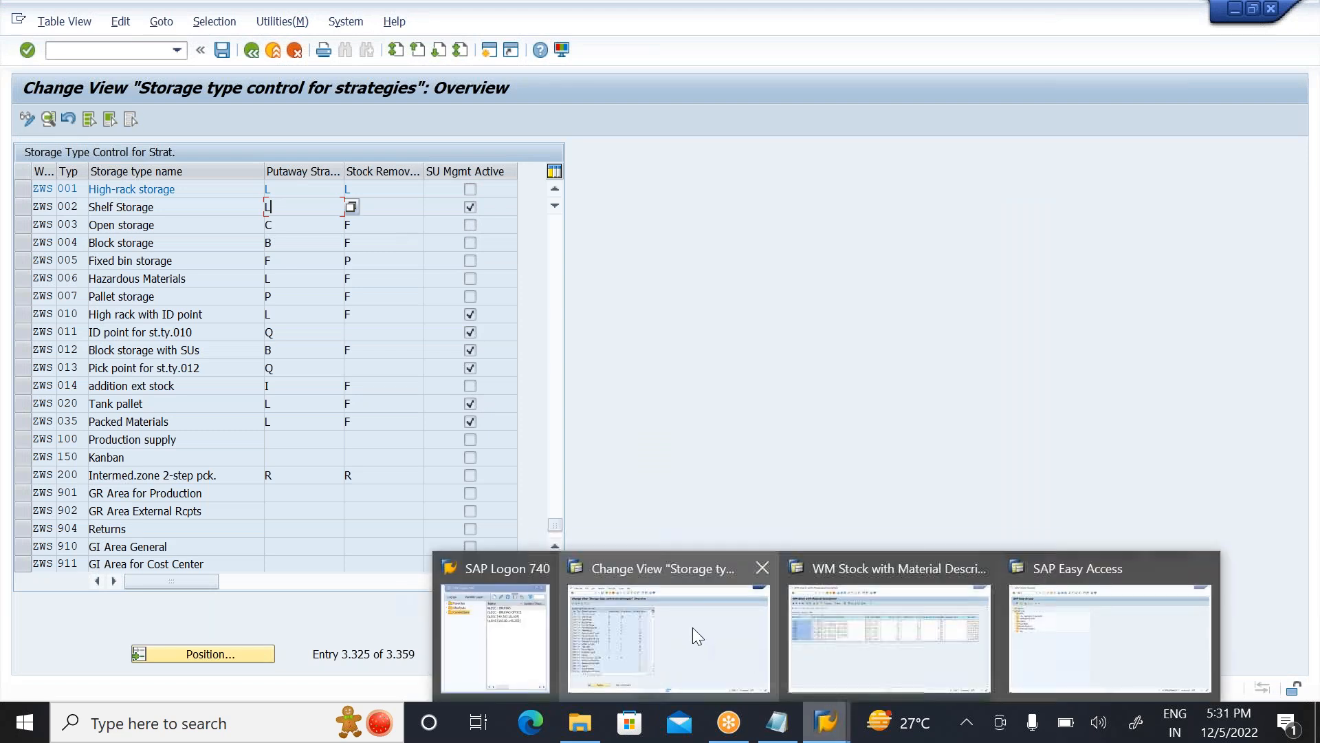
{"action": "left_click", "coordinate": [884, 636]}
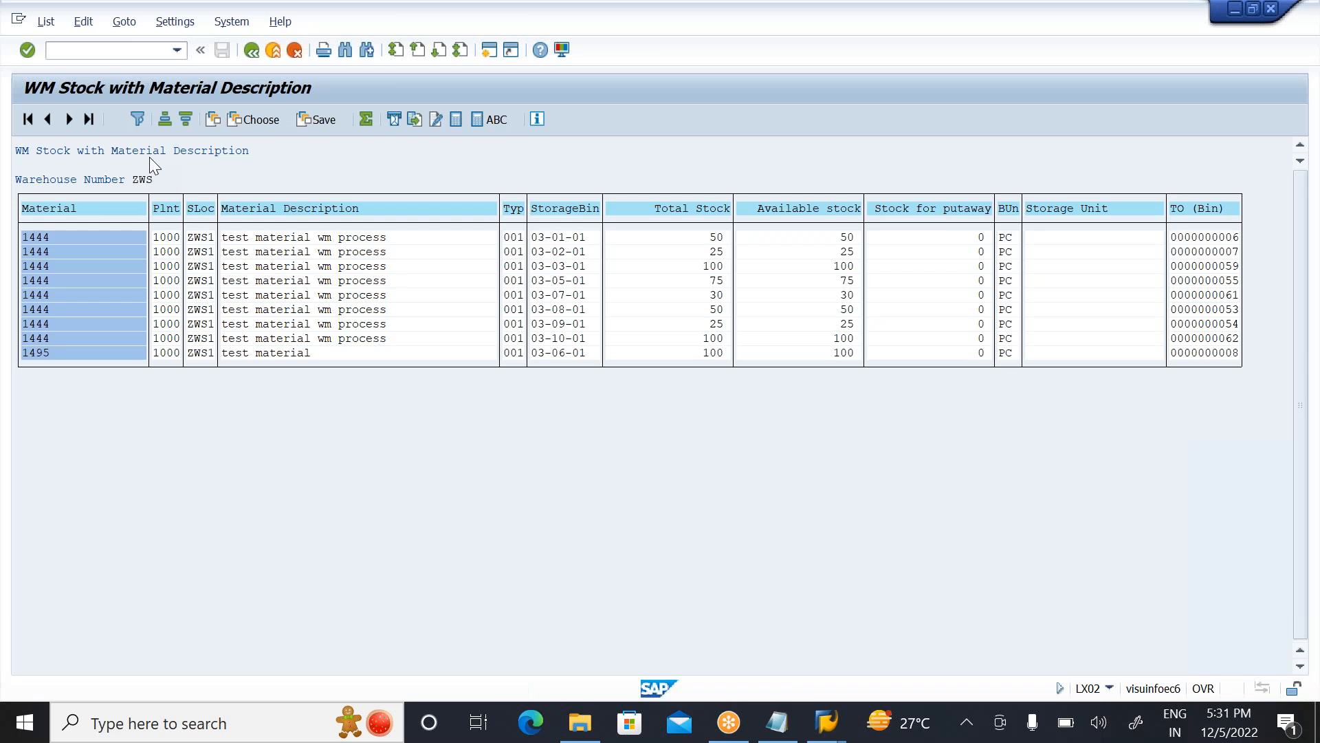
{"action": "left_click", "coordinate": [251, 51]}
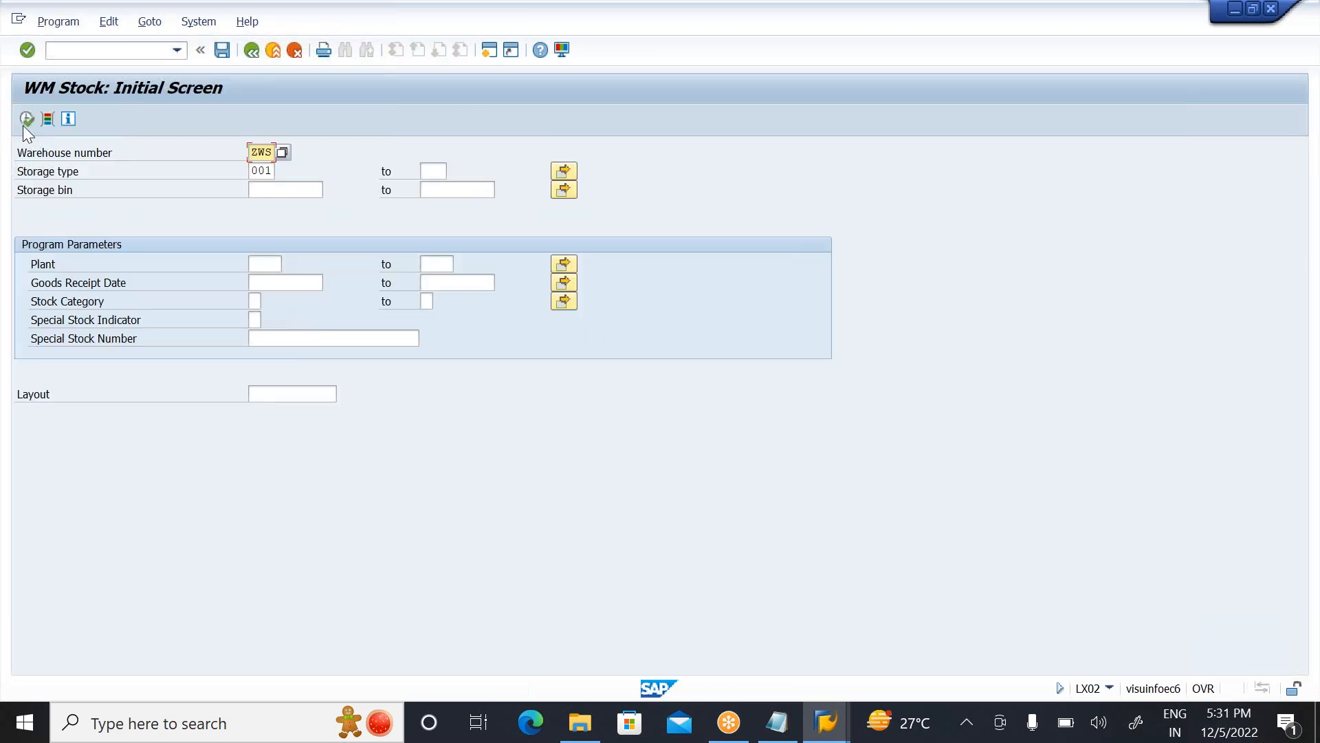
{"action": "left_click", "coordinate": [24, 123]}
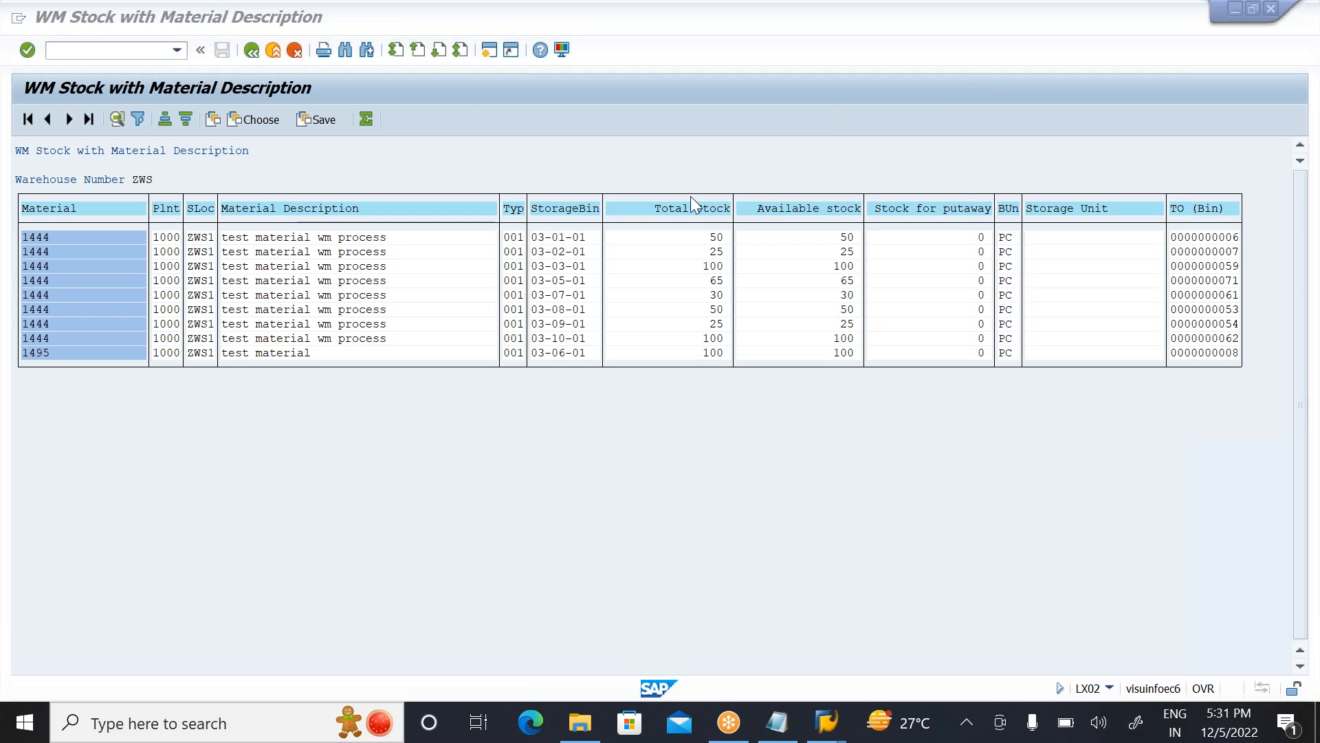
{"action": "left_click", "coordinate": [719, 281]}
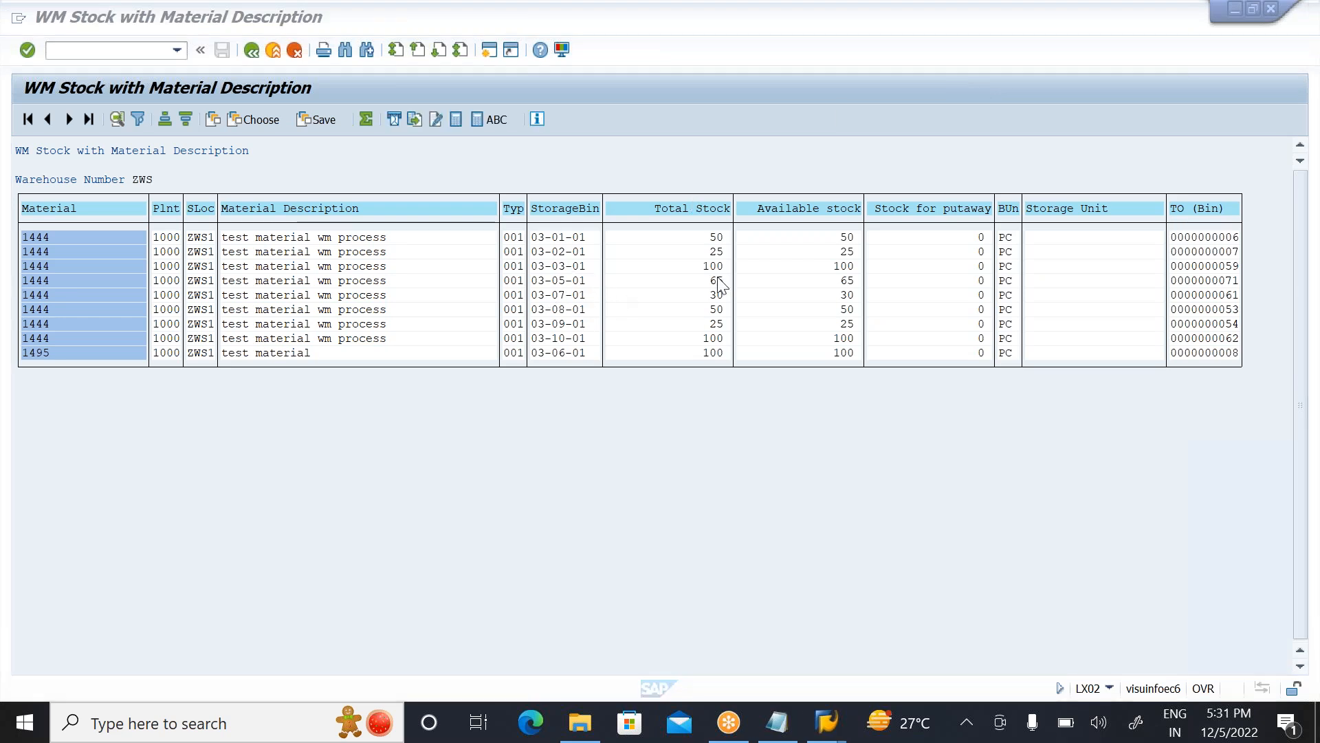
{"action": "left_click", "coordinate": [844, 281]}
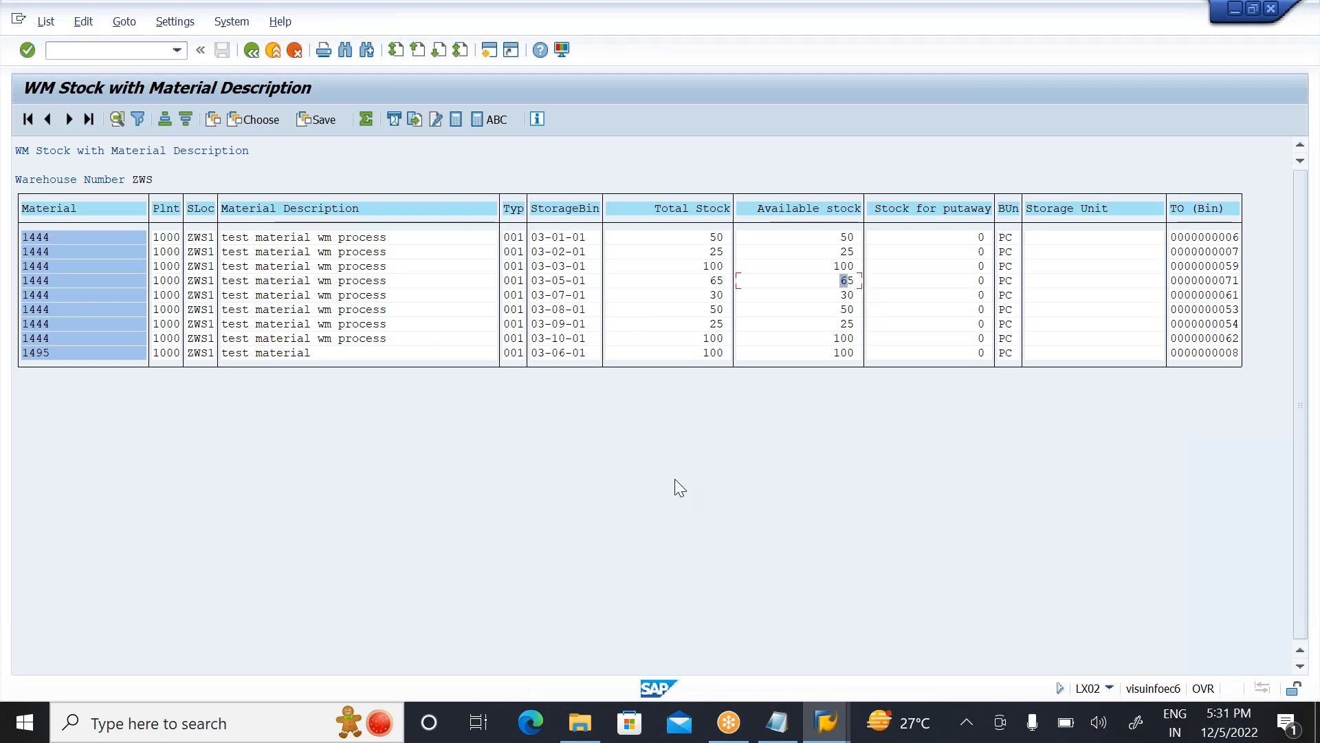
Step: Return to SAP Easy Access, run MB1A, and continue to the items with movement type 201, plant 1000 and storage location ZWS1
{"action": "mouse_move", "coordinate": [825, 722]}
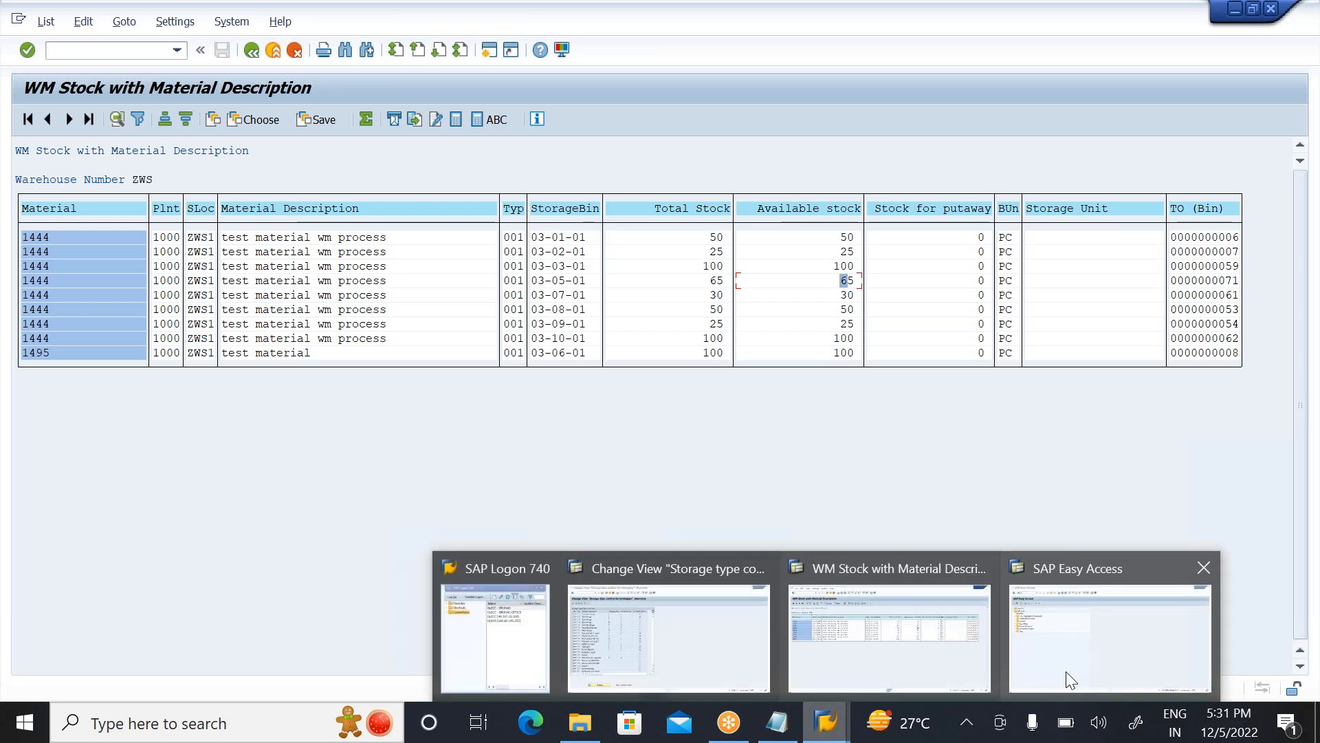
{"action": "left_click", "coordinate": [1062, 642]}
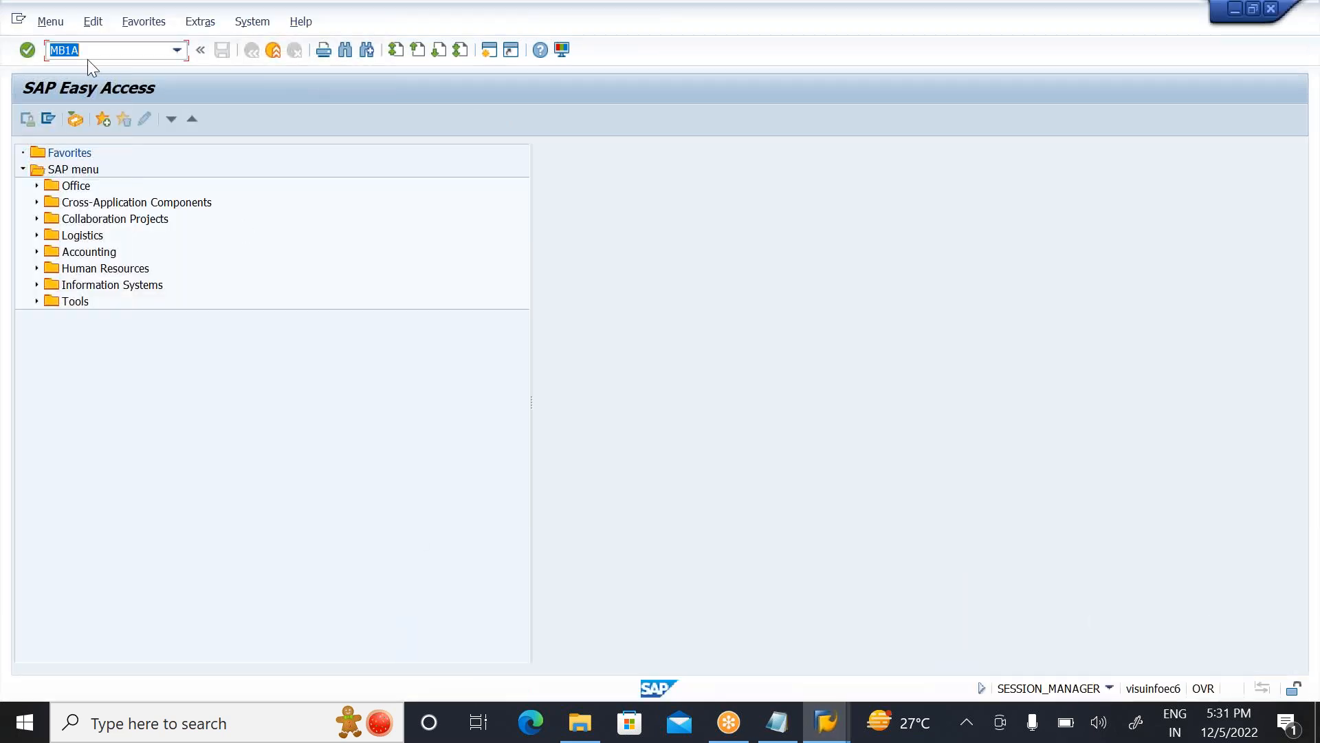
{"action": "left_click", "coordinate": [107, 44]}
{"action": "key", "text": "Return"}
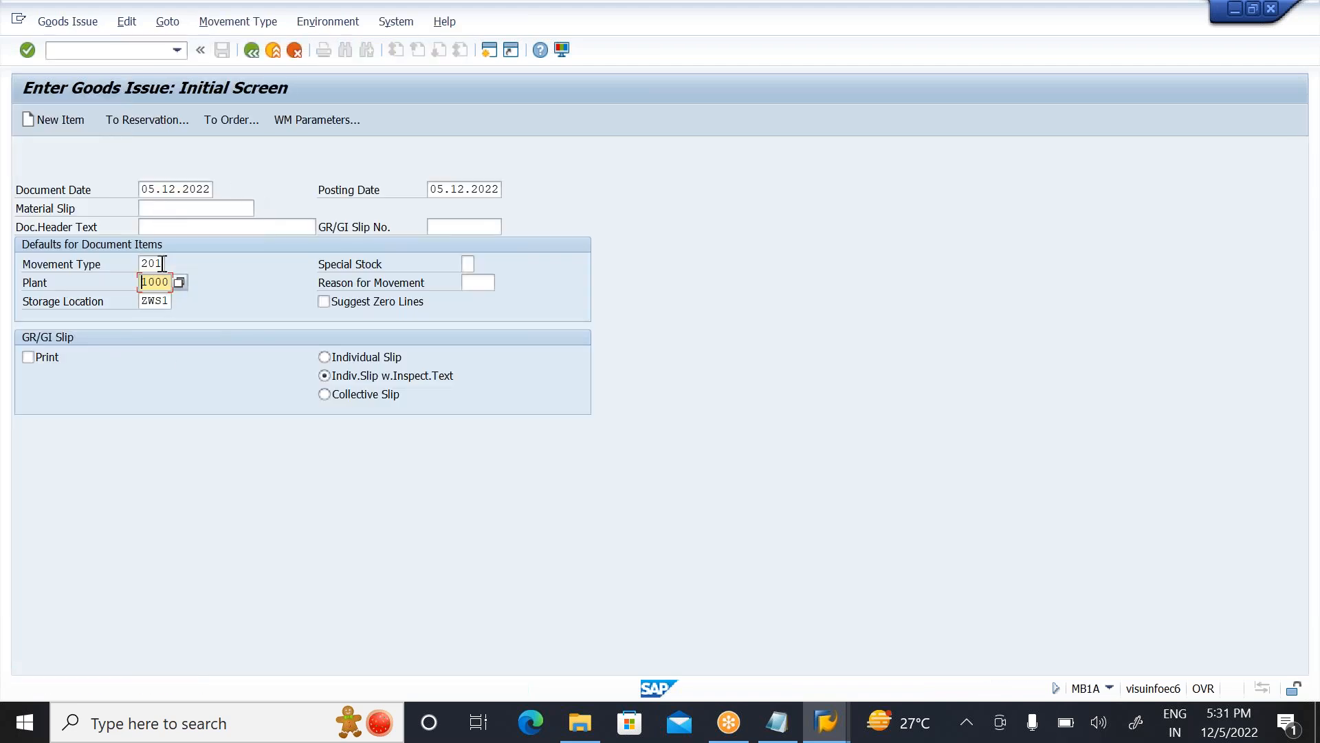
{"action": "left_click", "coordinate": [162, 300]}
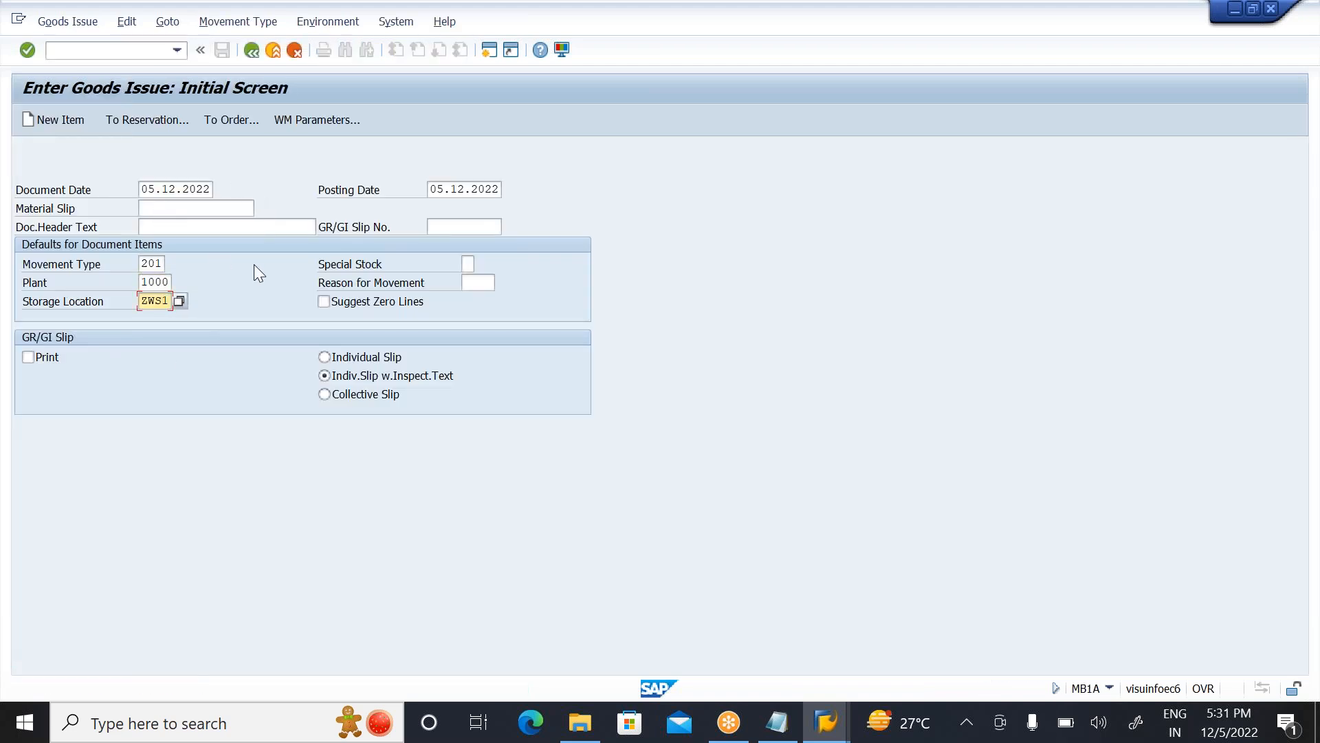
{"action": "key", "text": "Return"}
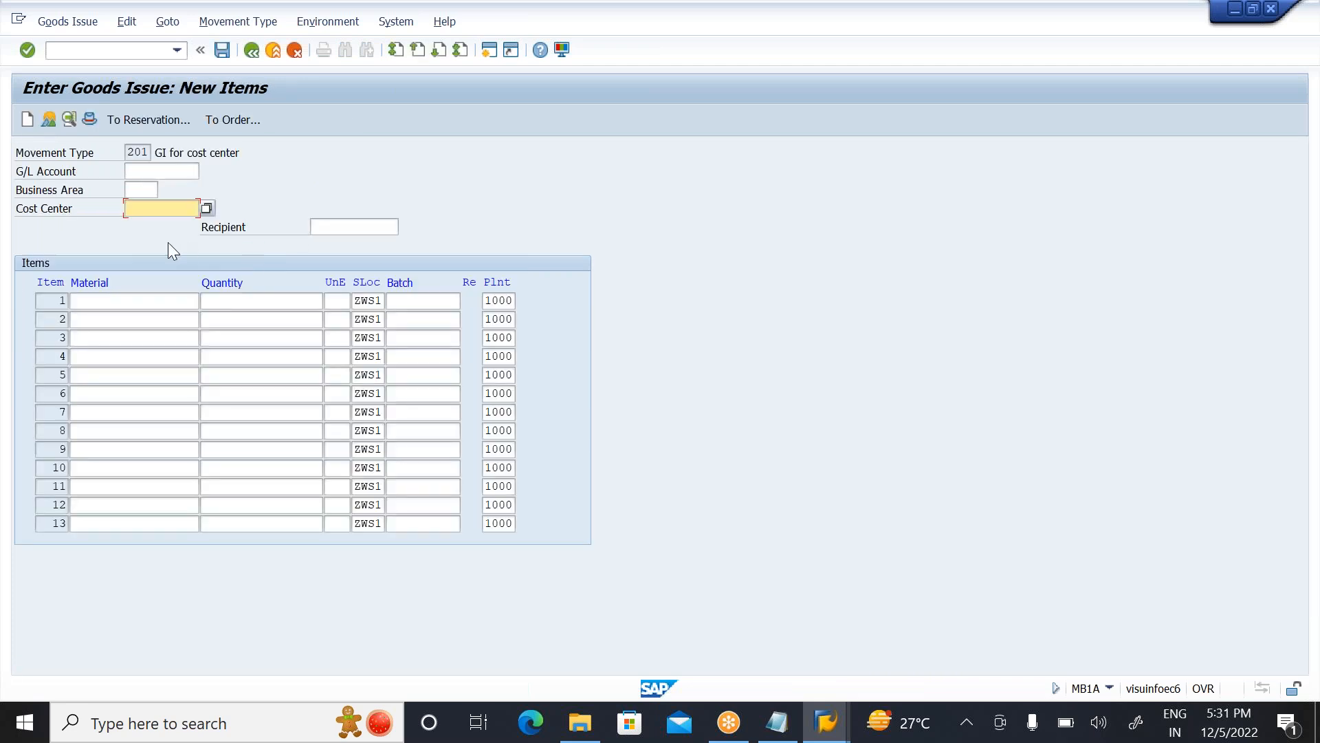
Step: Post a goods issue of 5 PC of material 1444 from storage location ZWS1 to cost center 1000
{"action": "type", "text": "1000"}
{"action": "left_click", "coordinate": [106, 300]}
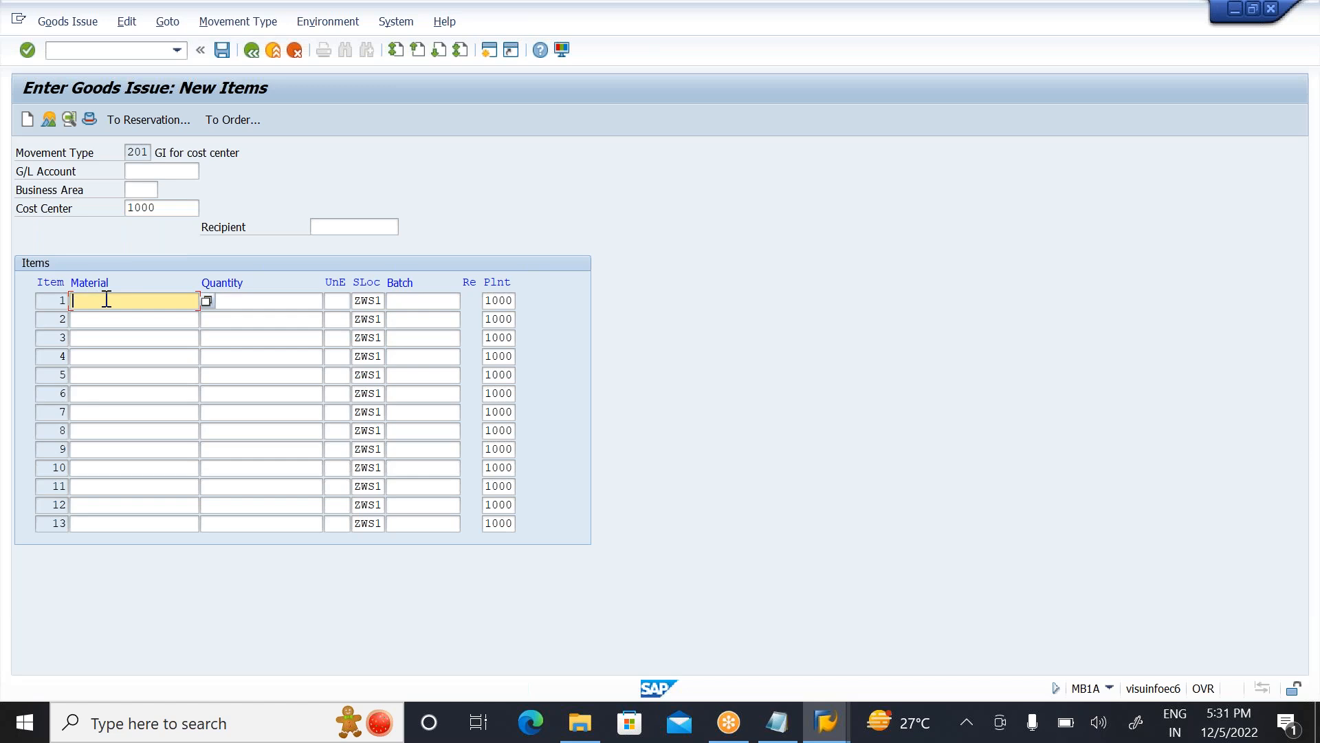
{"action": "type", "text": "1"}
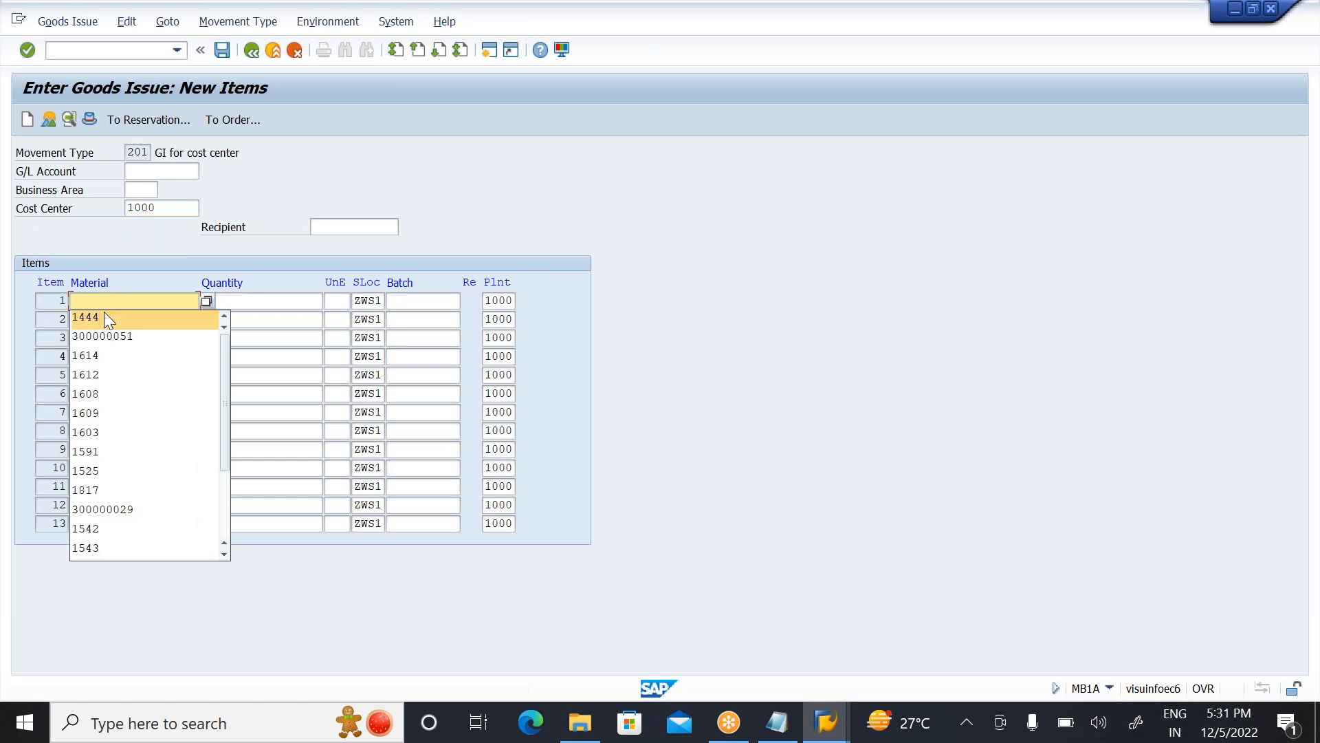
{"action": "left_click", "coordinate": [104, 313]}
{"action": "left_click", "coordinate": [270, 301]}
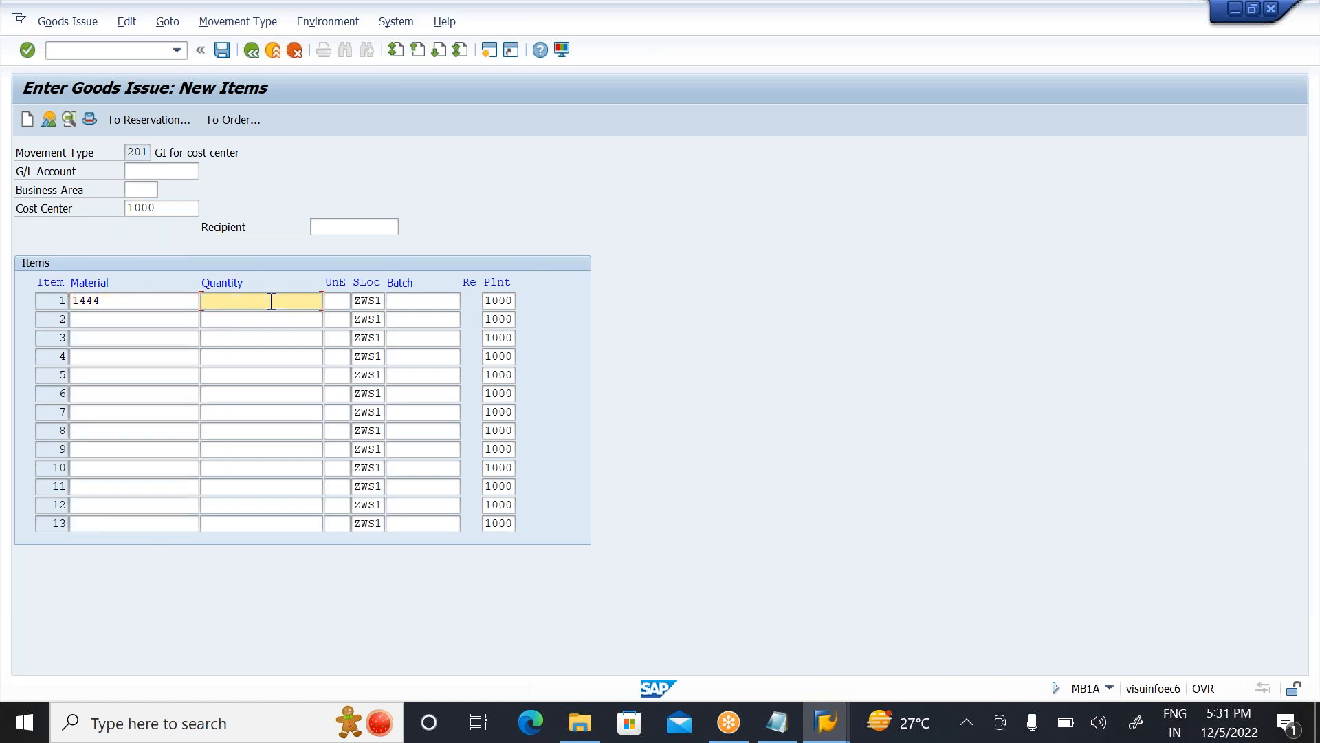
{"action": "type", "text": "5"}
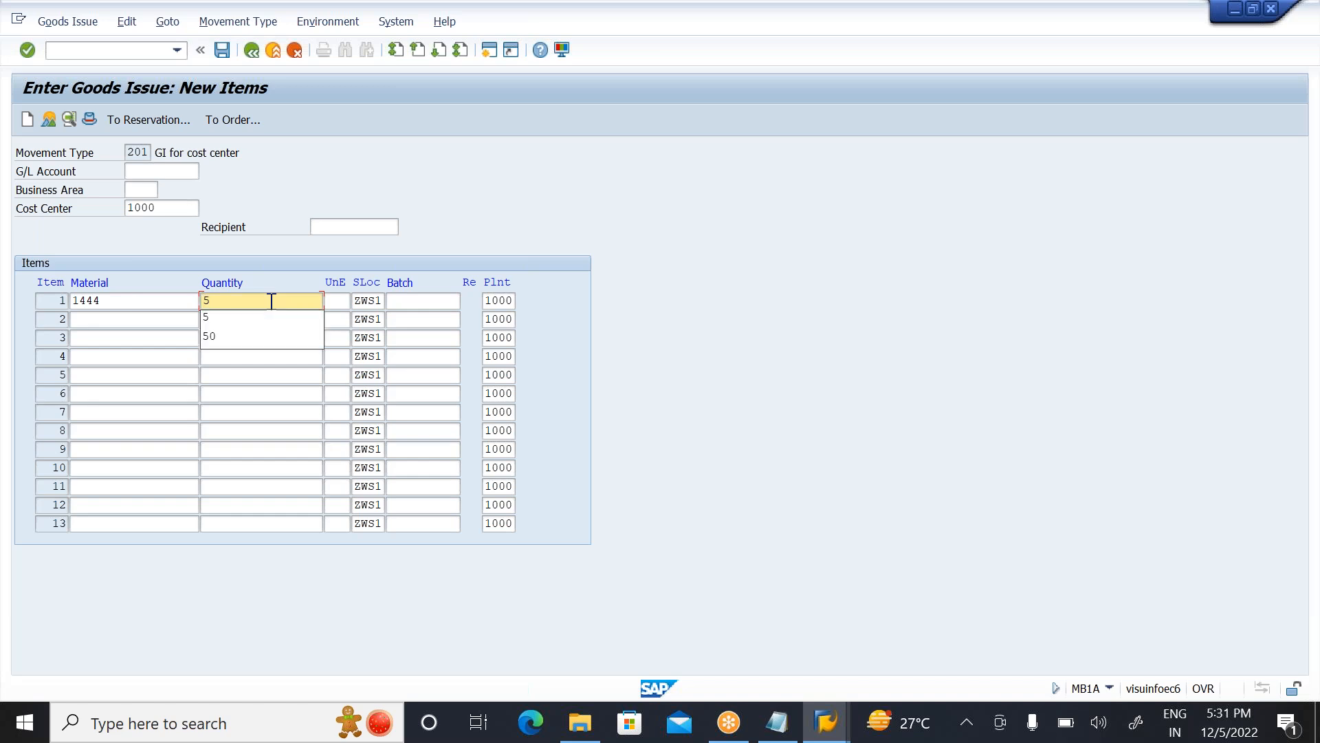
{"action": "key", "text": "Escape"}
{"action": "key", "text": "Return"}
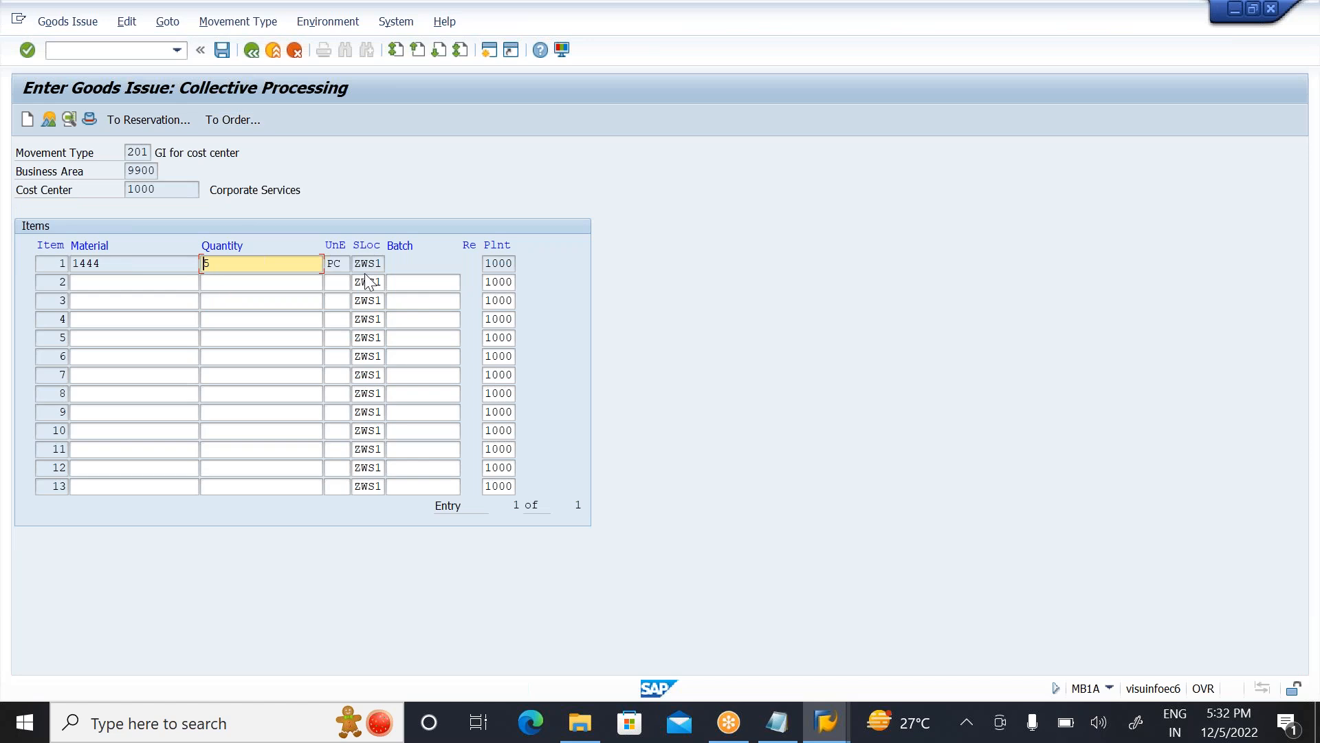
{"action": "left_click", "coordinate": [369, 264]}
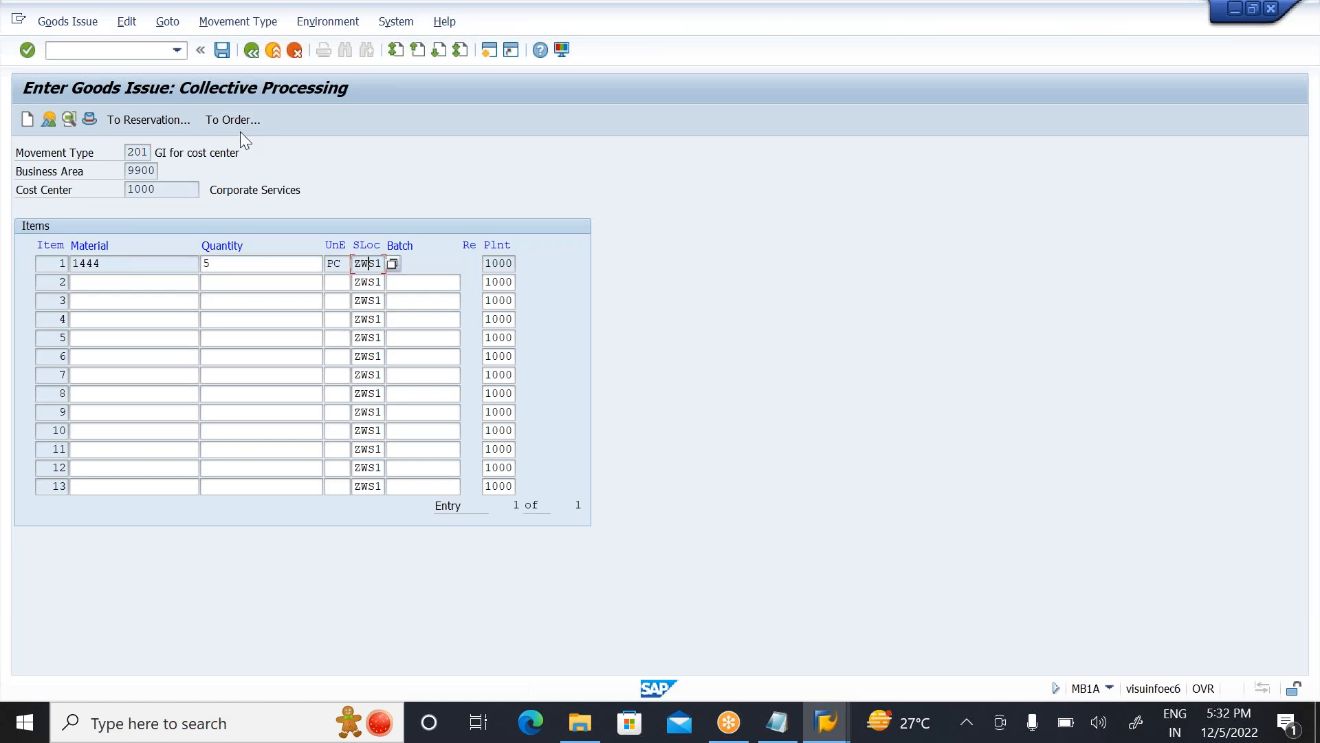
{"action": "left_click", "coordinate": [221, 51]}
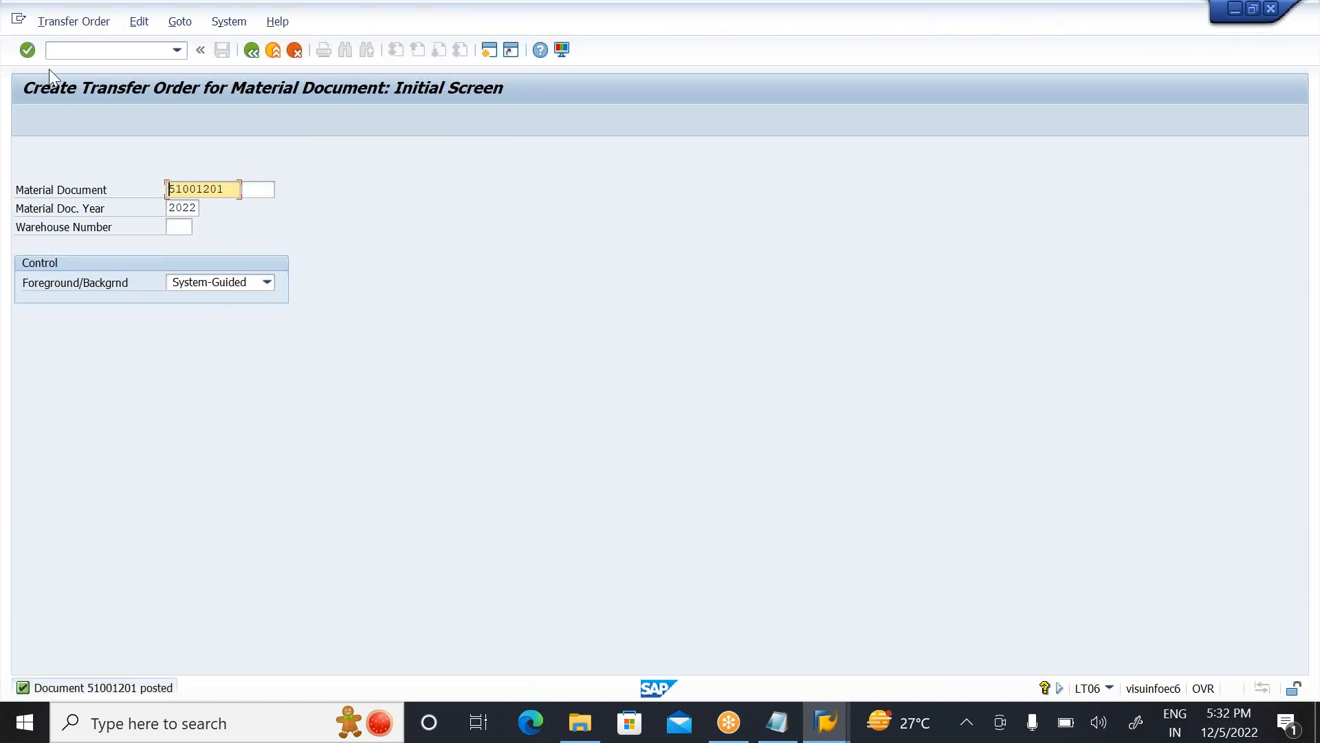
Step: Generate the stock removal transfer order item for the posted material document with system-guided control, and check its proposed source bin
{"action": "left_click", "coordinate": [27, 48]}
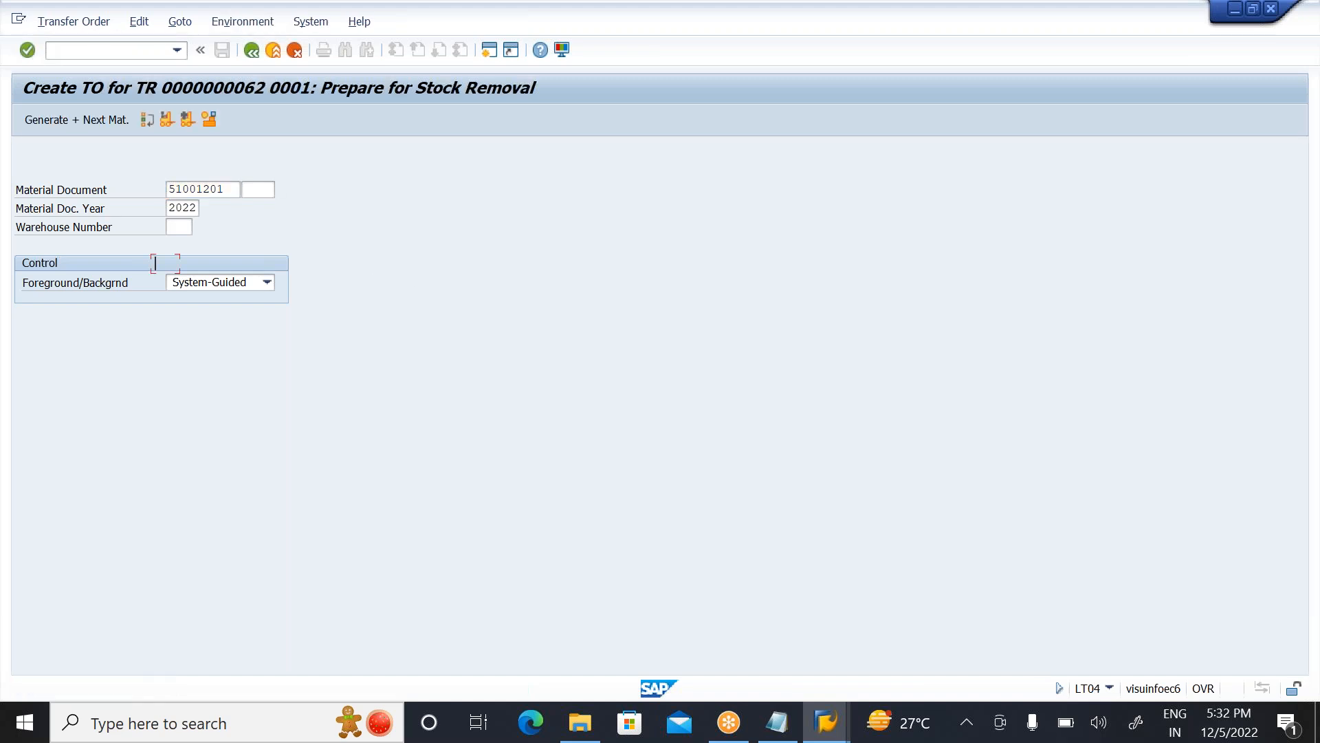
{"action": "left_click", "coordinate": [187, 116]}
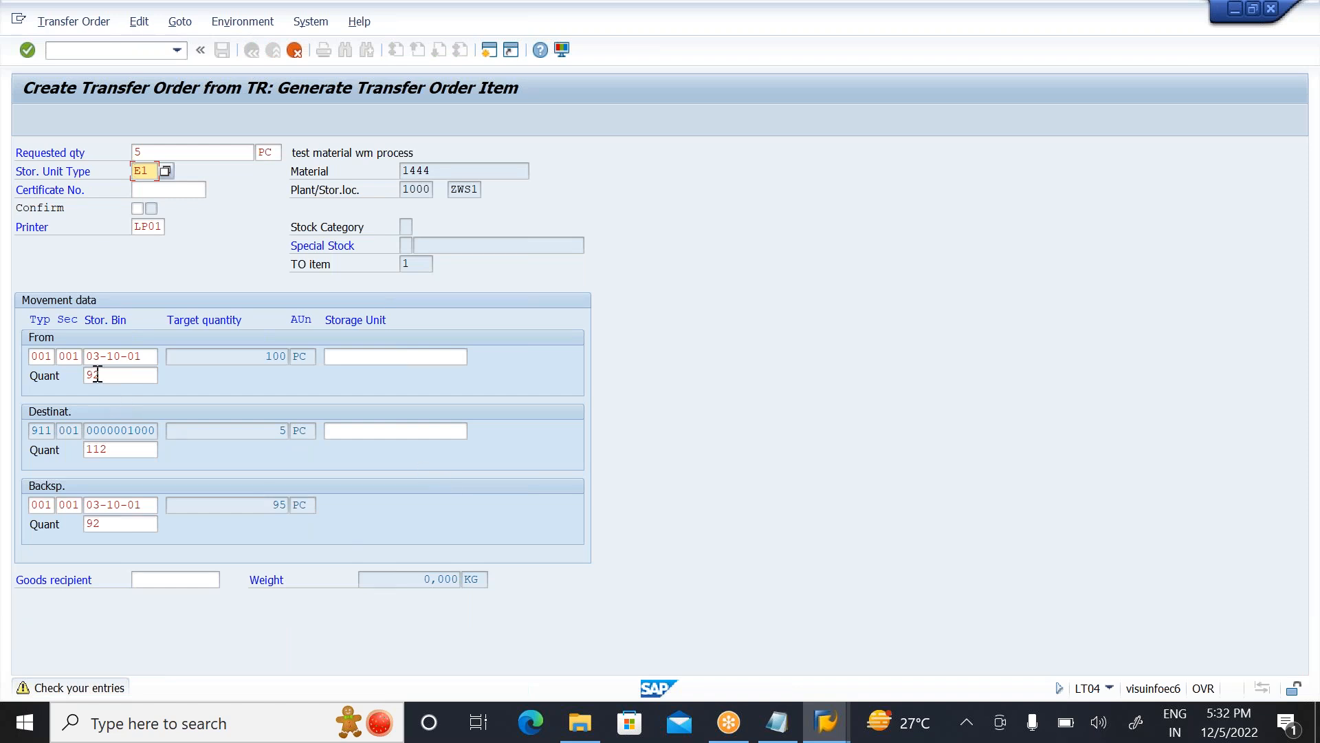
{"action": "left_click", "coordinate": [148, 355]}
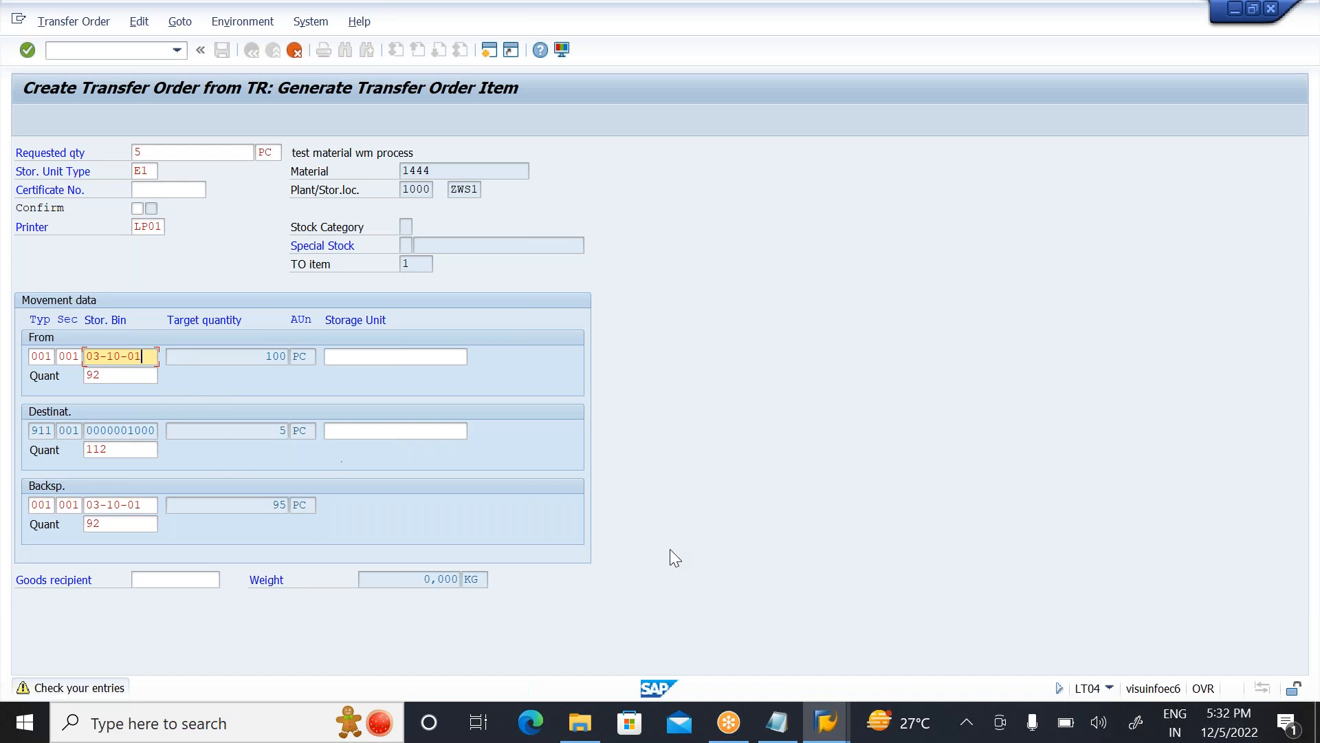
Step: From the WM stock report, examine the quant details of material 1444 in bin 03-10-01, including its goods receipt date, and return to the report
{"action": "mouse_move", "coordinate": [810, 704]}
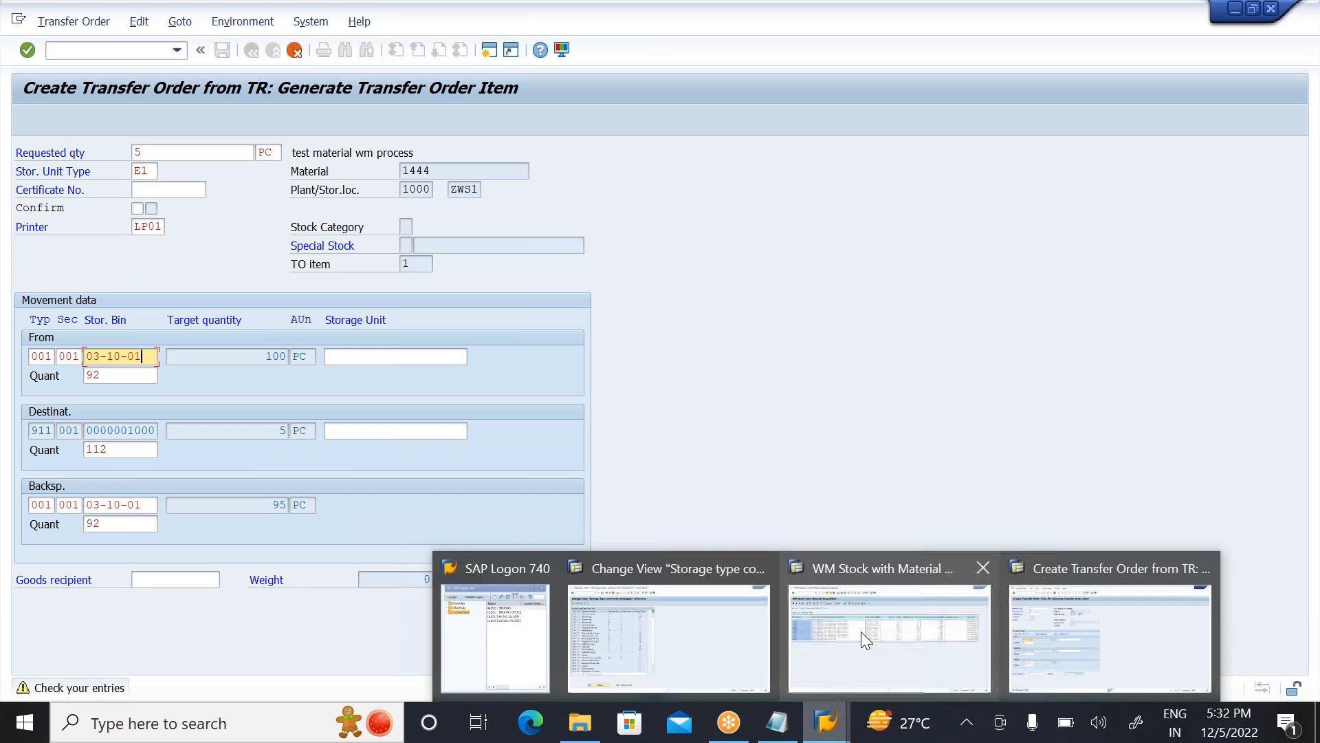
{"action": "left_click", "coordinate": [861, 631]}
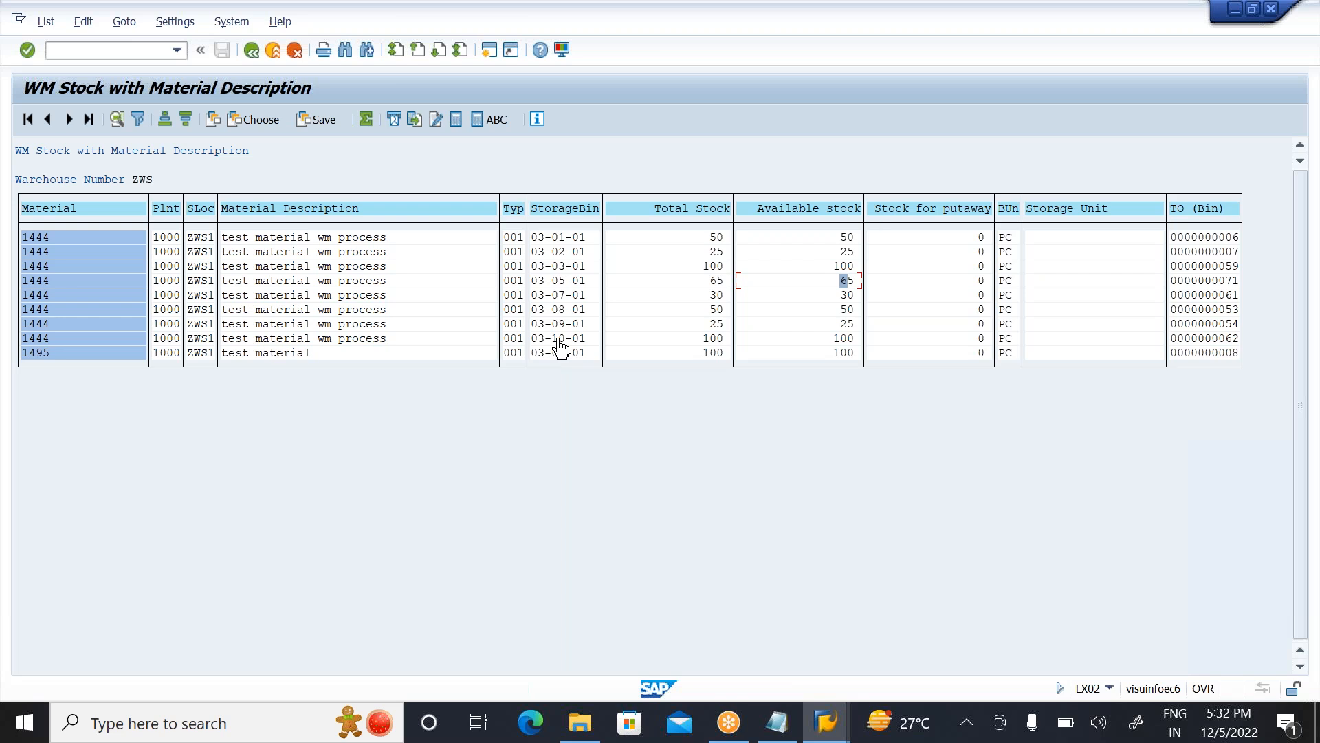
{"action": "double_click", "coordinate": [560, 341]}
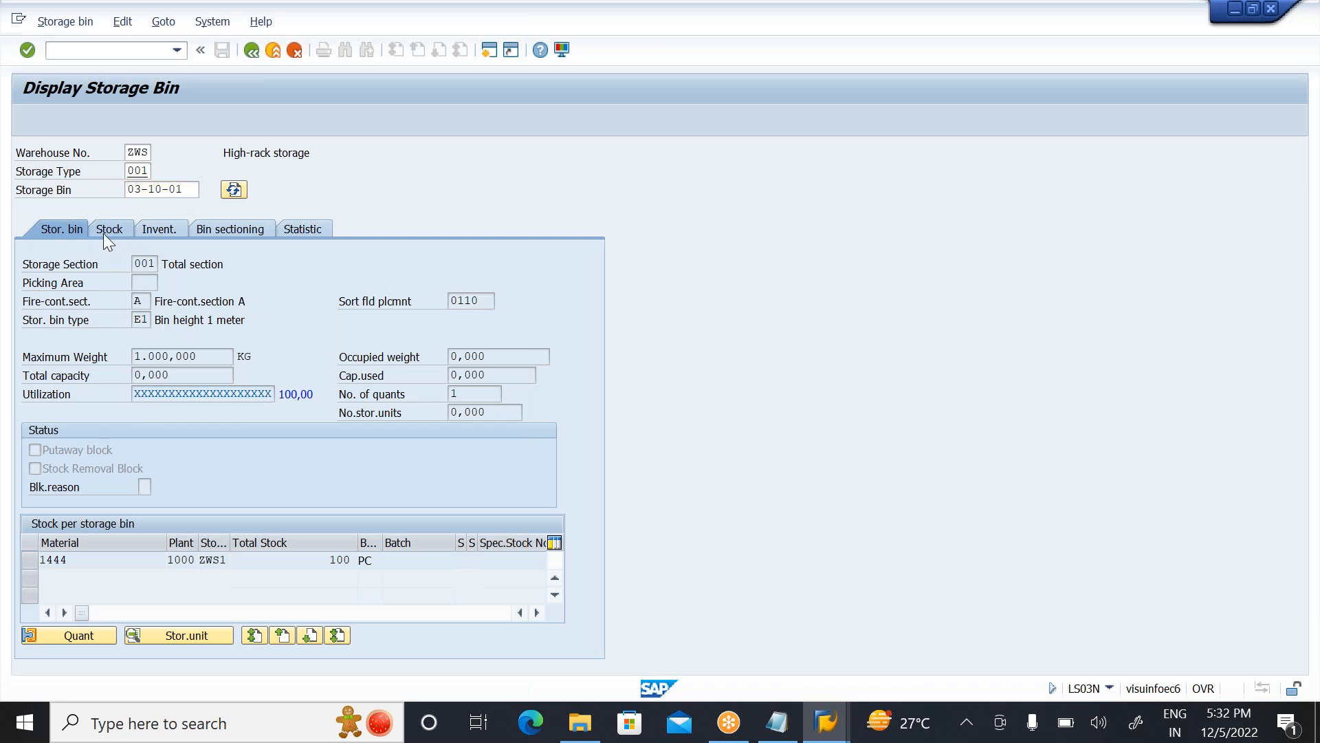
{"action": "left_click", "coordinate": [103, 233]}
{"action": "left_click", "coordinate": [31, 302]}
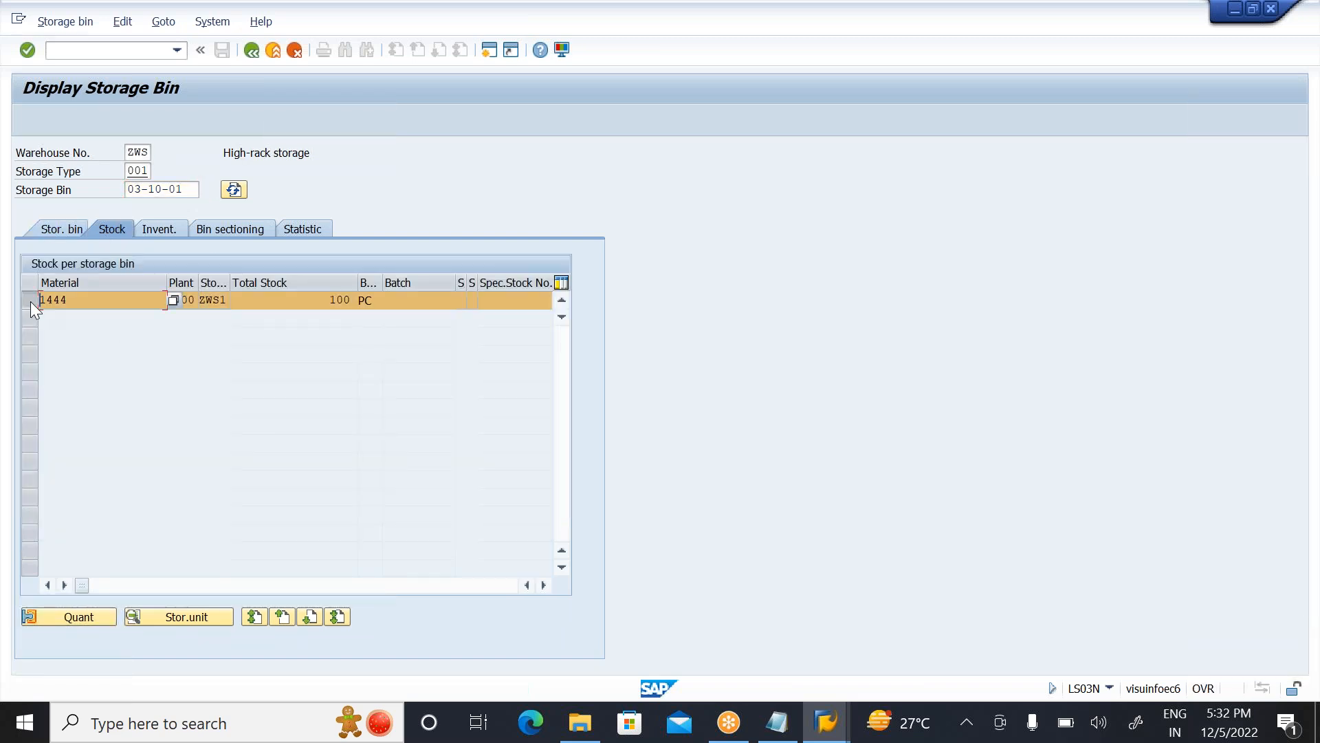
{"action": "left_click", "coordinate": [69, 617]}
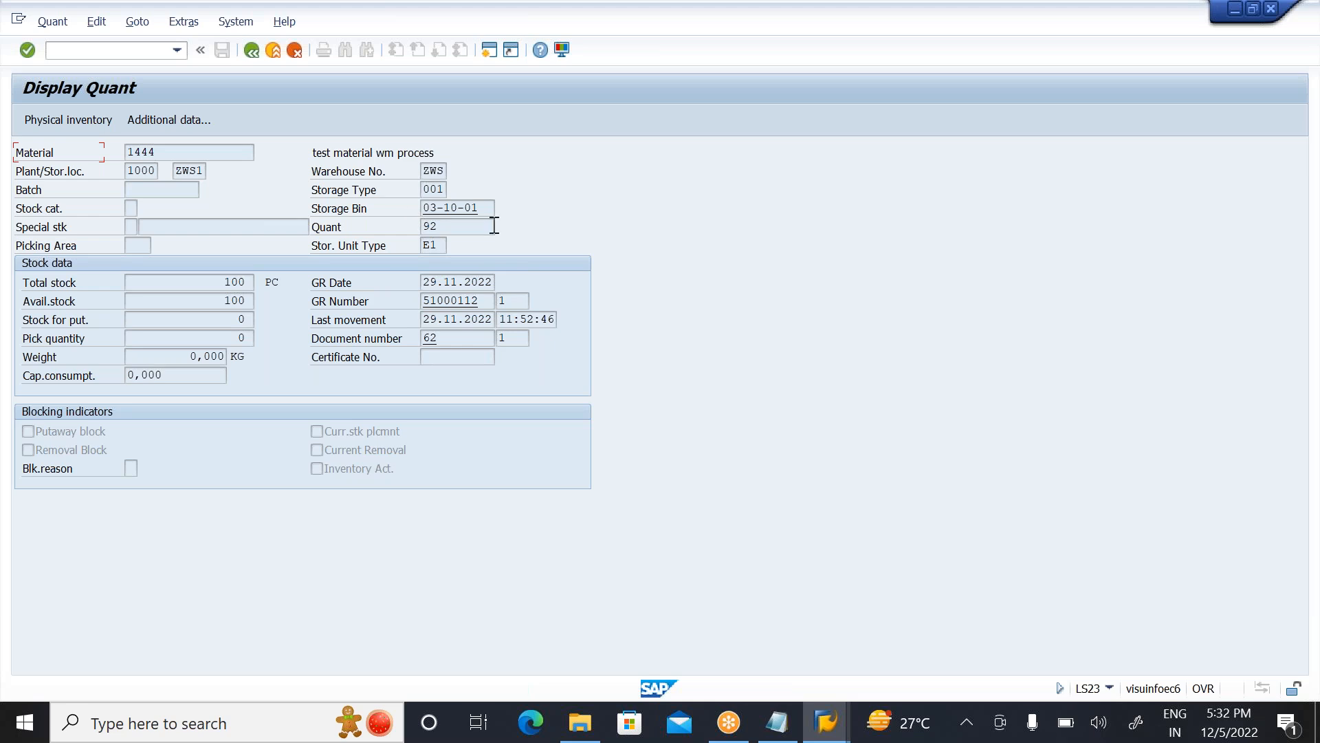
{"action": "left_click", "coordinate": [472, 226]}
{"action": "left_click", "coordinate": [247, 53]}
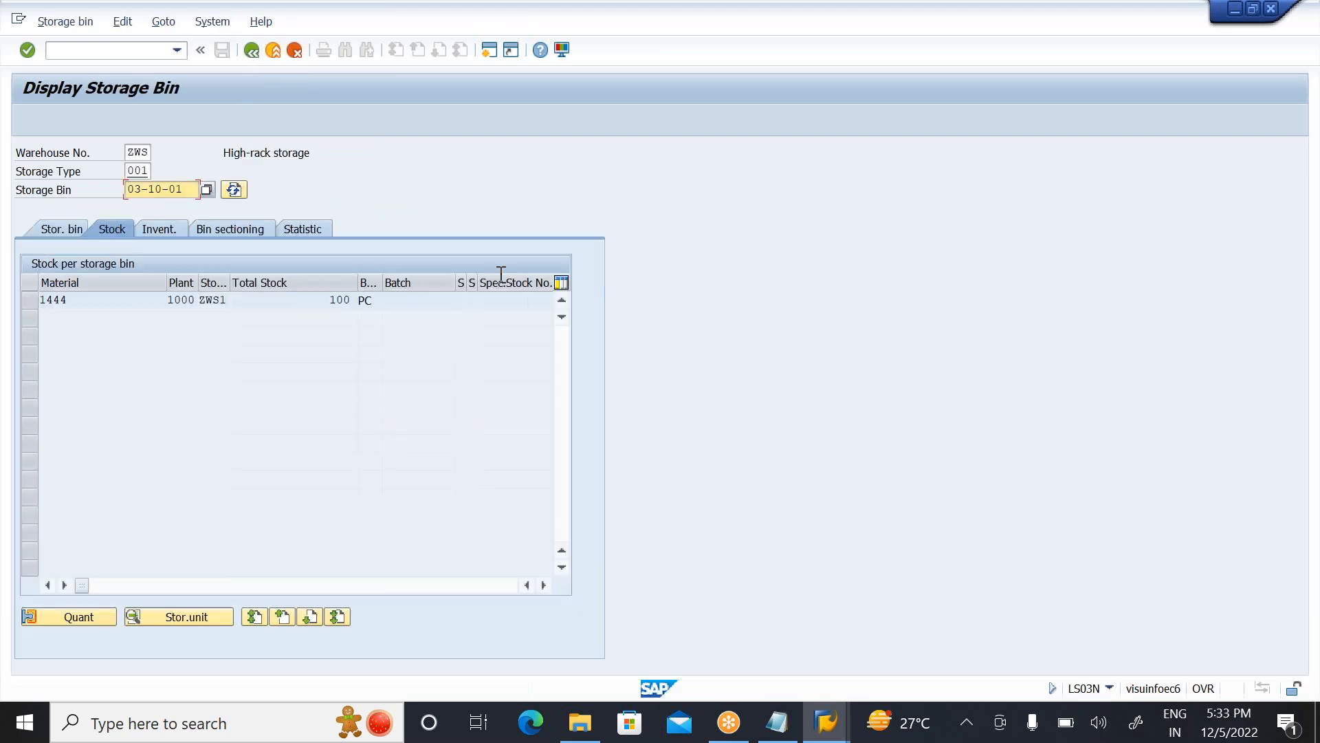
{"action": "left_click", "coordinate": [250, 51]}
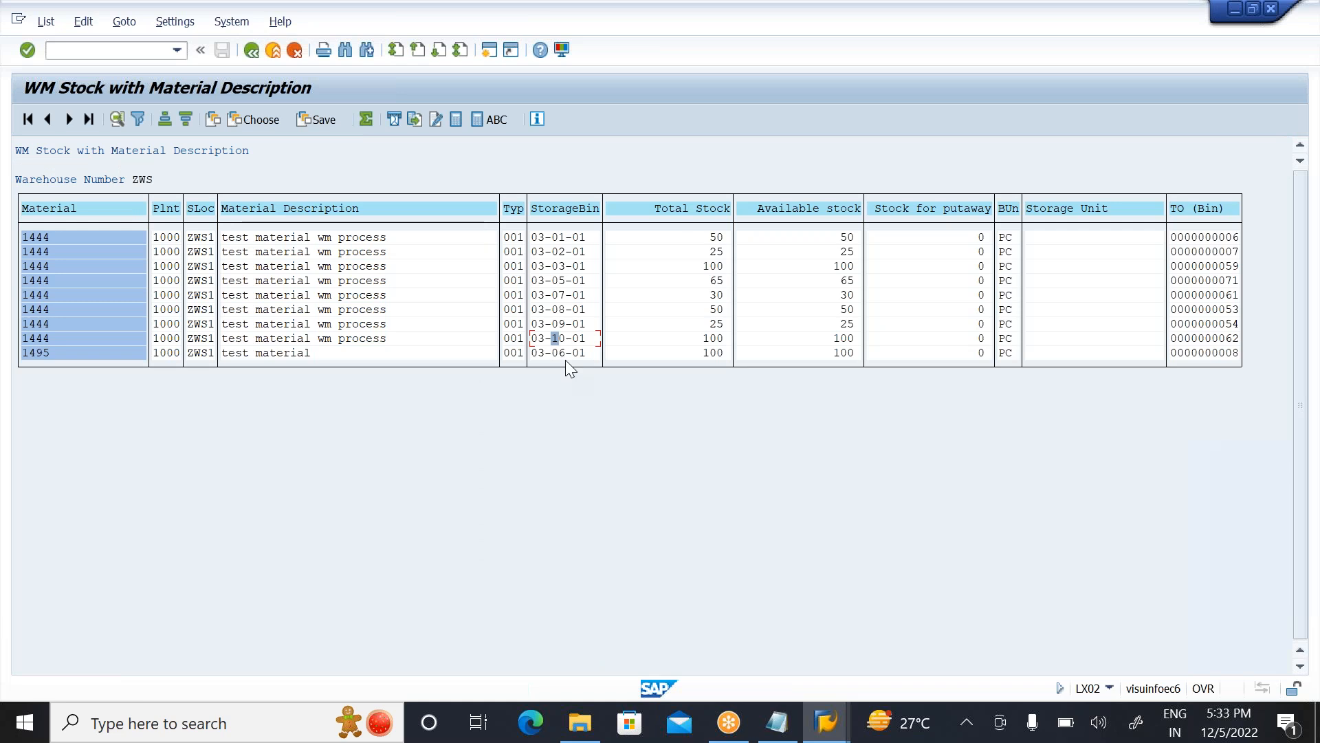
Step: Examine the quant details of material 1495 in bin 03-06-01 for comparison, and return to the storage bin display
{"action": "double_click", "coordinate": [565, 358]}
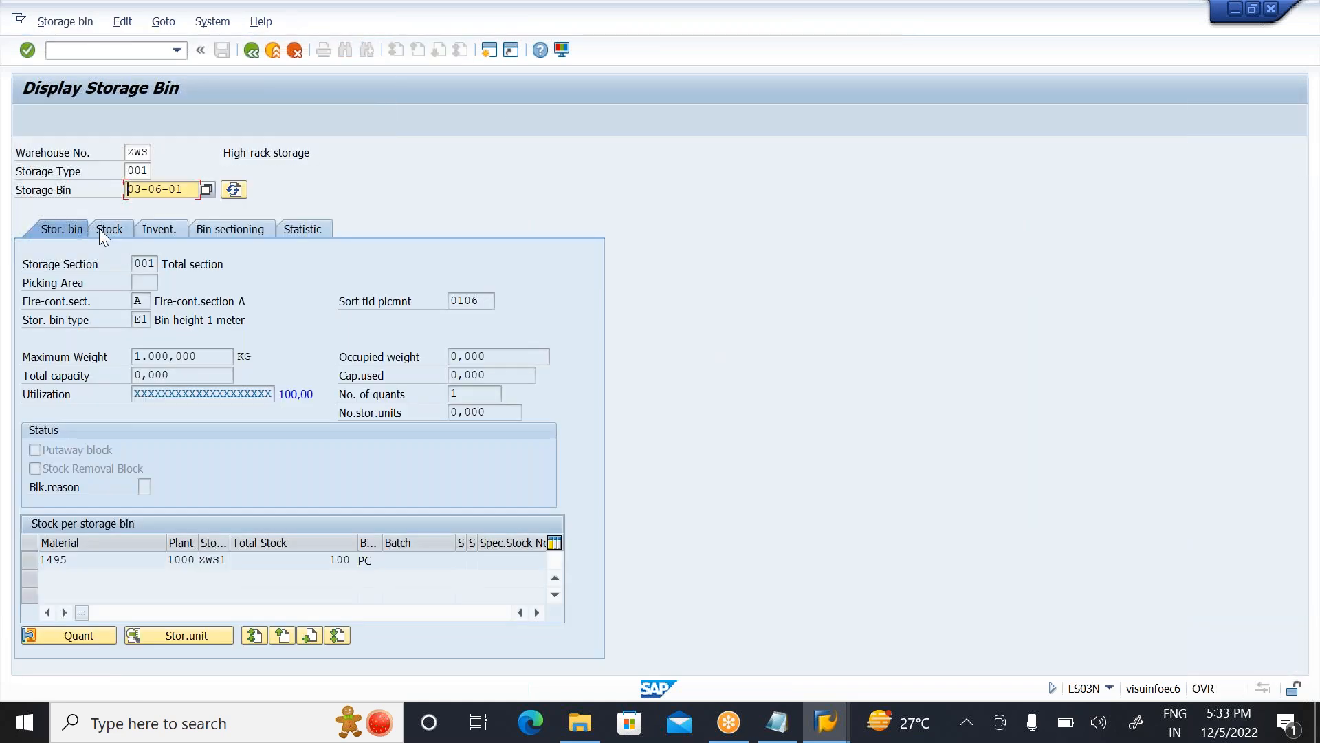
{"action": "left_click", "coordinate": [101, 229]}
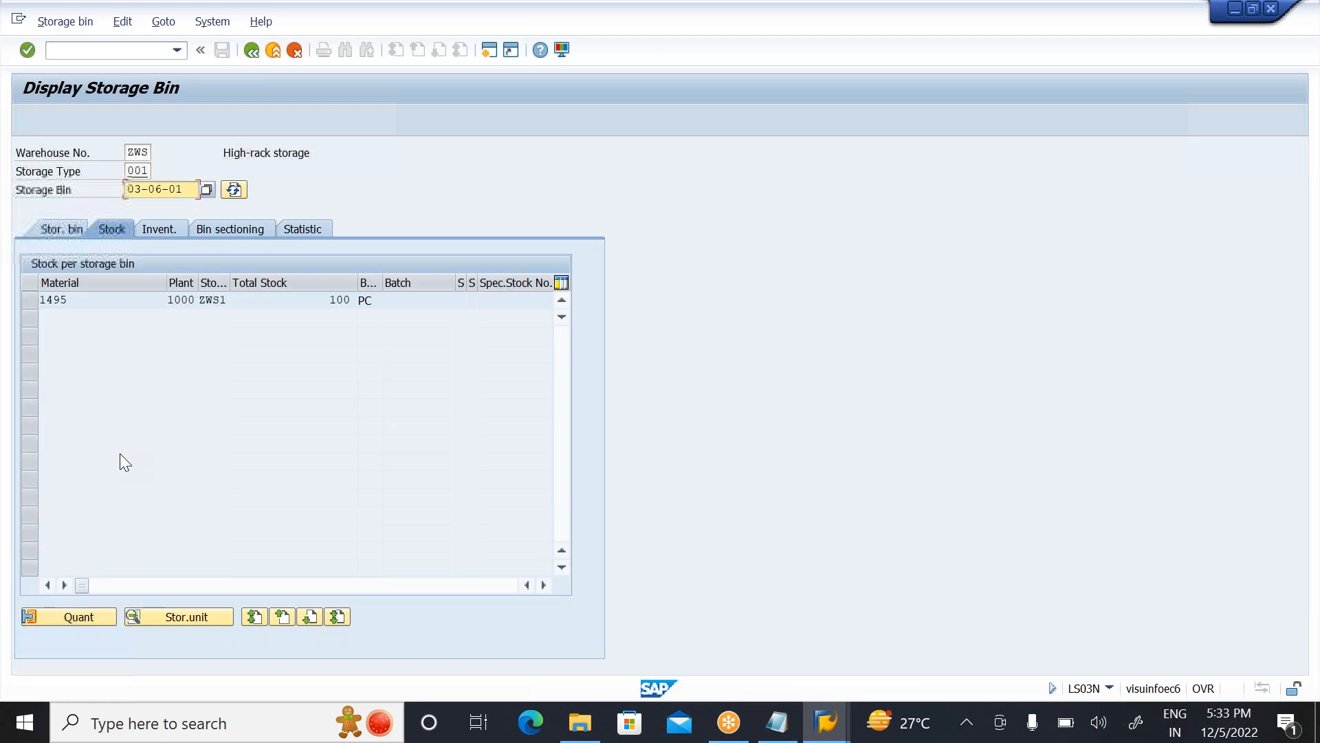
{"action": "left_click", "coordinate": [29, 300]}
{"action": "left_click", "coordinate": [77, 616]}
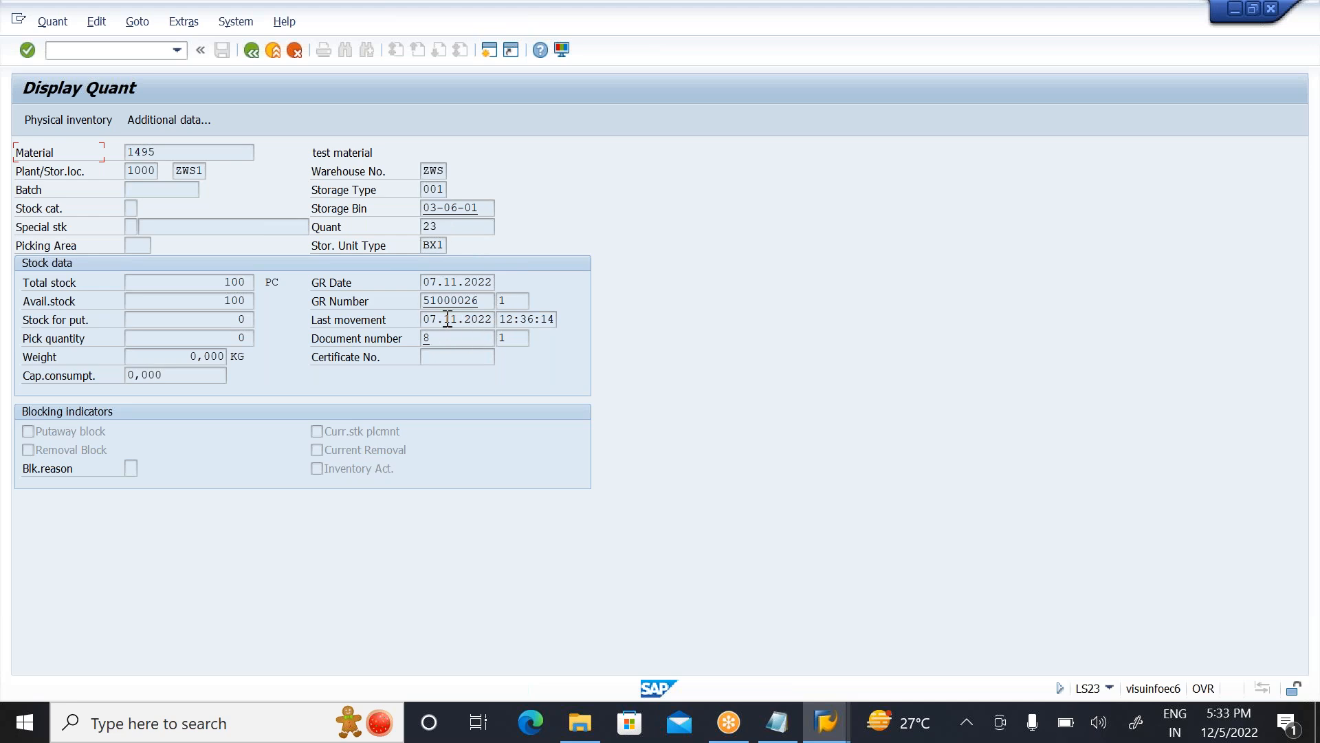
{"action": "left_click", "coordinate": [251, 49]}
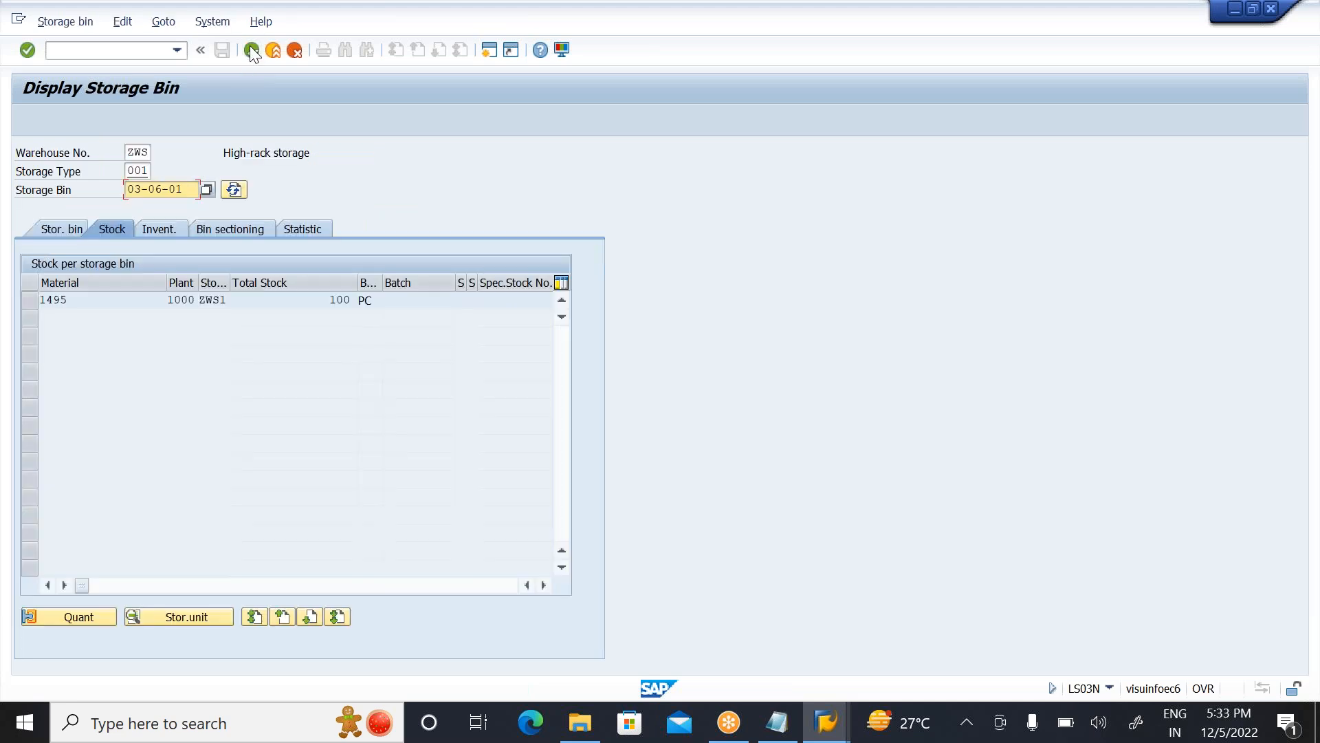
Step: Return to the generated transfer order item for material 1444, accept the proposed stock removal from bin 03-10-01, and save the transfer order
{"action": "left_click", "coordinate": [252, 50]}
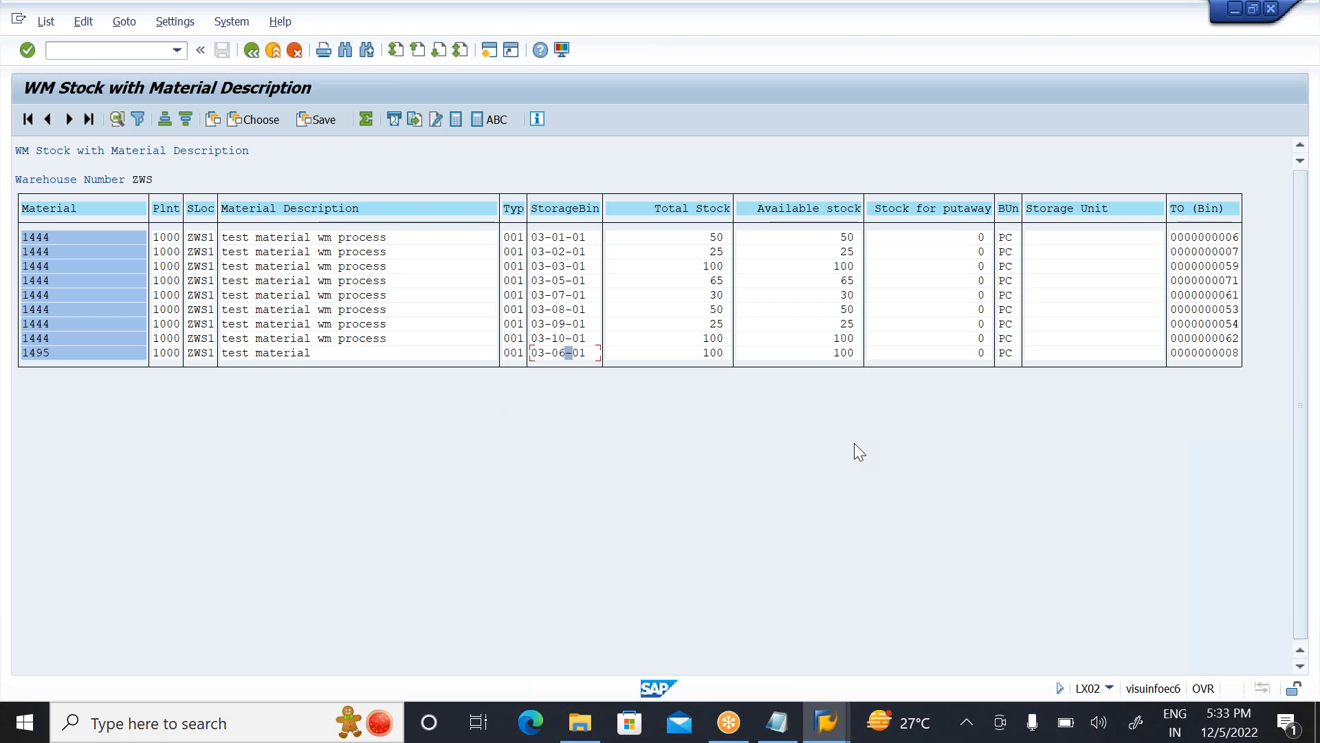
{"action": "key", "text": "alt+Tab"}
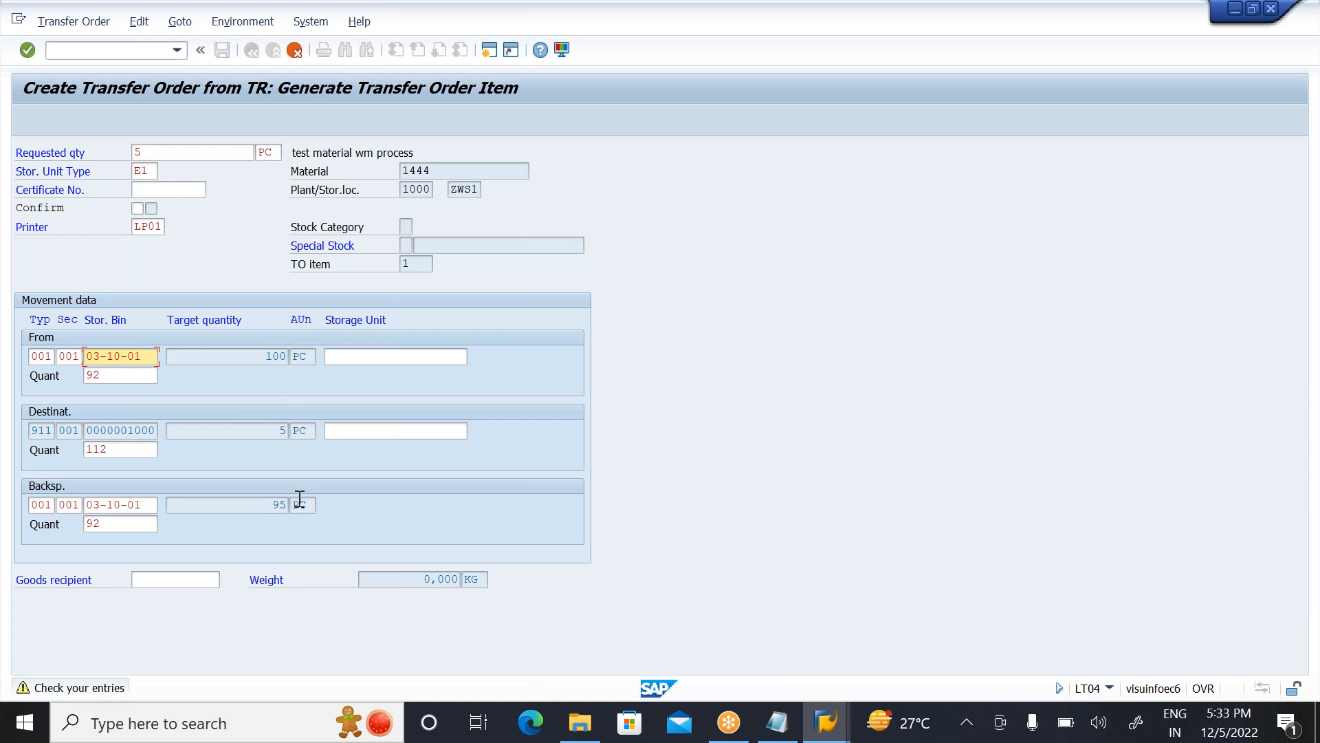
{"action": "left_click", "coordinate": [275, 504]}
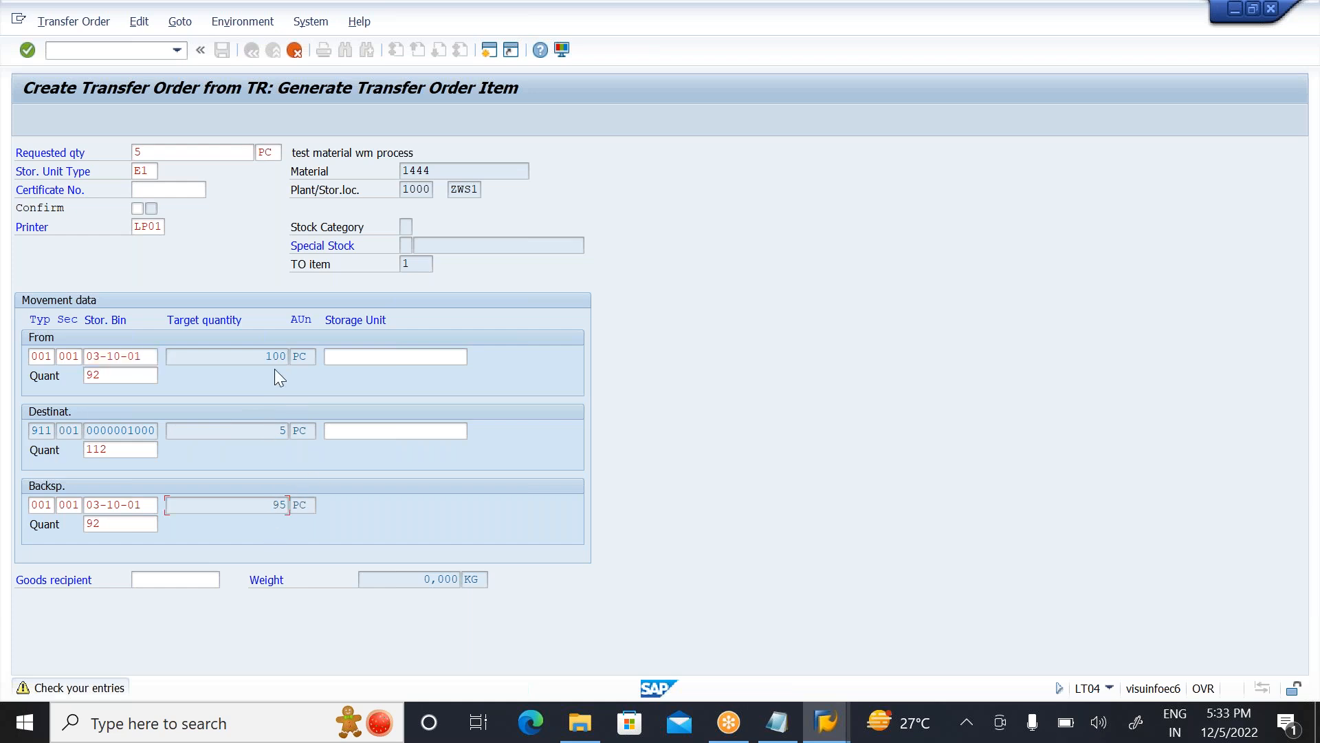
{"action": "left_click", "coordinate": [146, 507]}
{"action": "key", "text": "Return"}
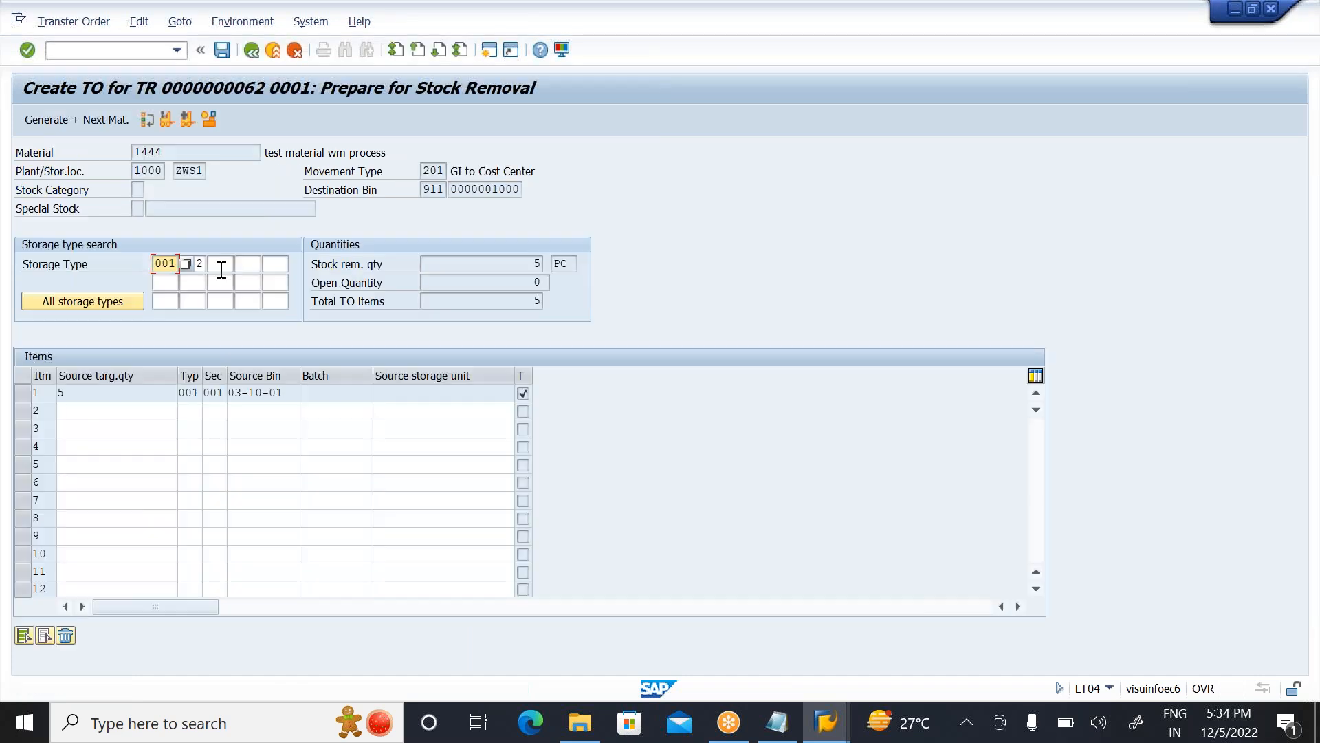
{"action": "left_click", "coordinate": [220, 50]}
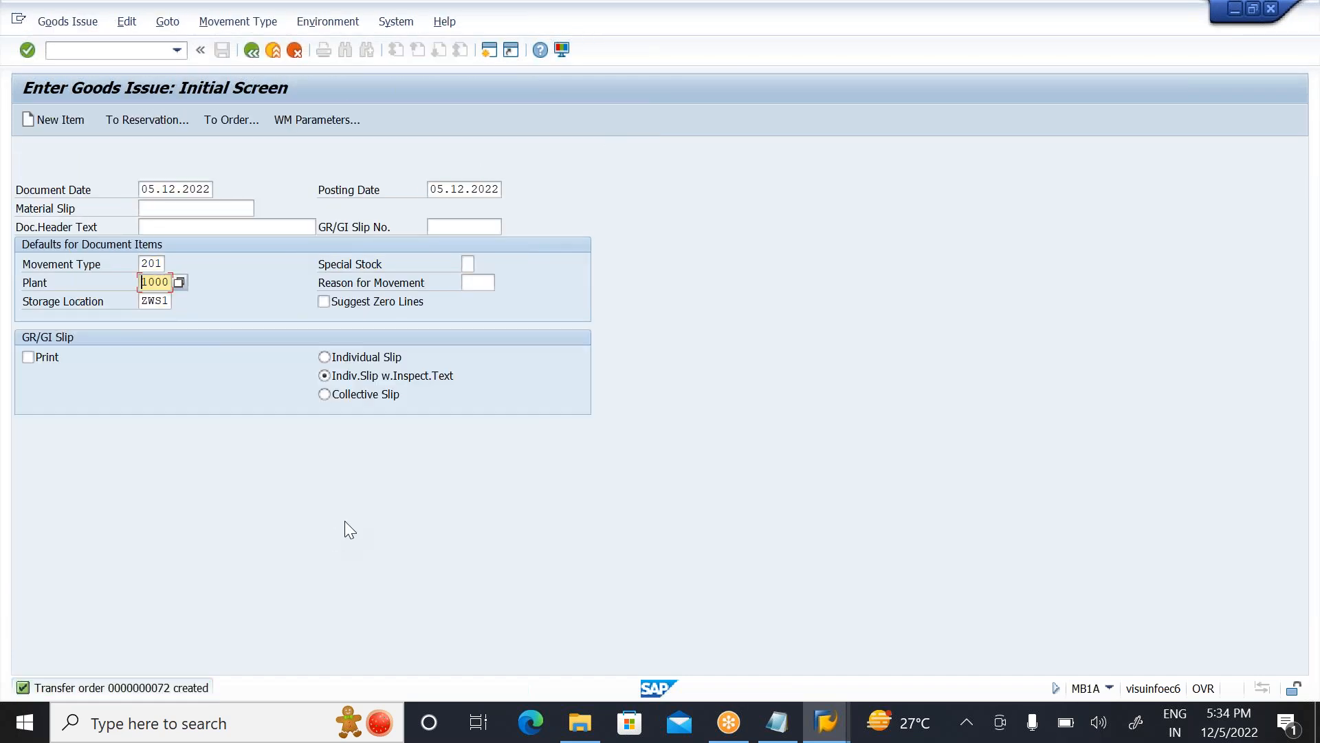
Step: Confirm the newly created transfer order in warehouse ZWS internally with transaction LT12 and save the confirmation
{"action": "left_click", "coordinate": [273, 50]}
{"action": "type", "text": "LT12"}
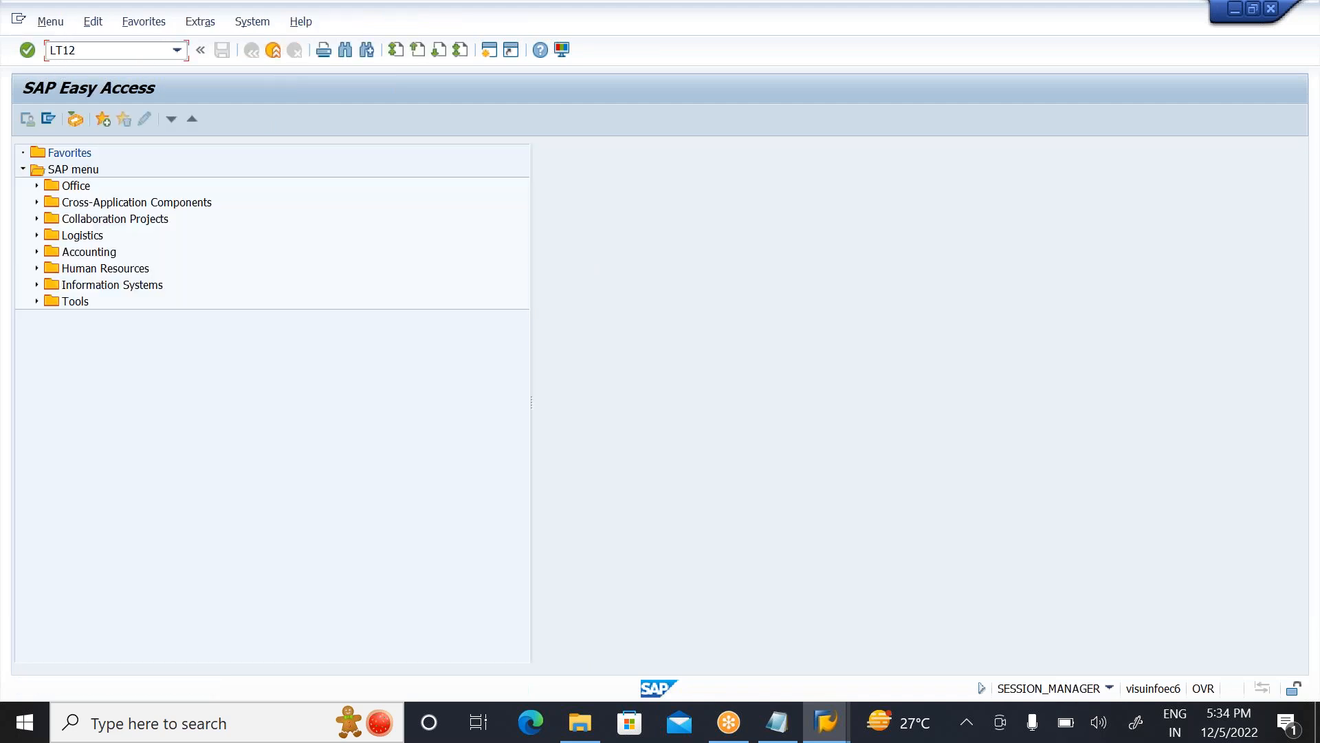
{"action": "key", "text": "Return"}
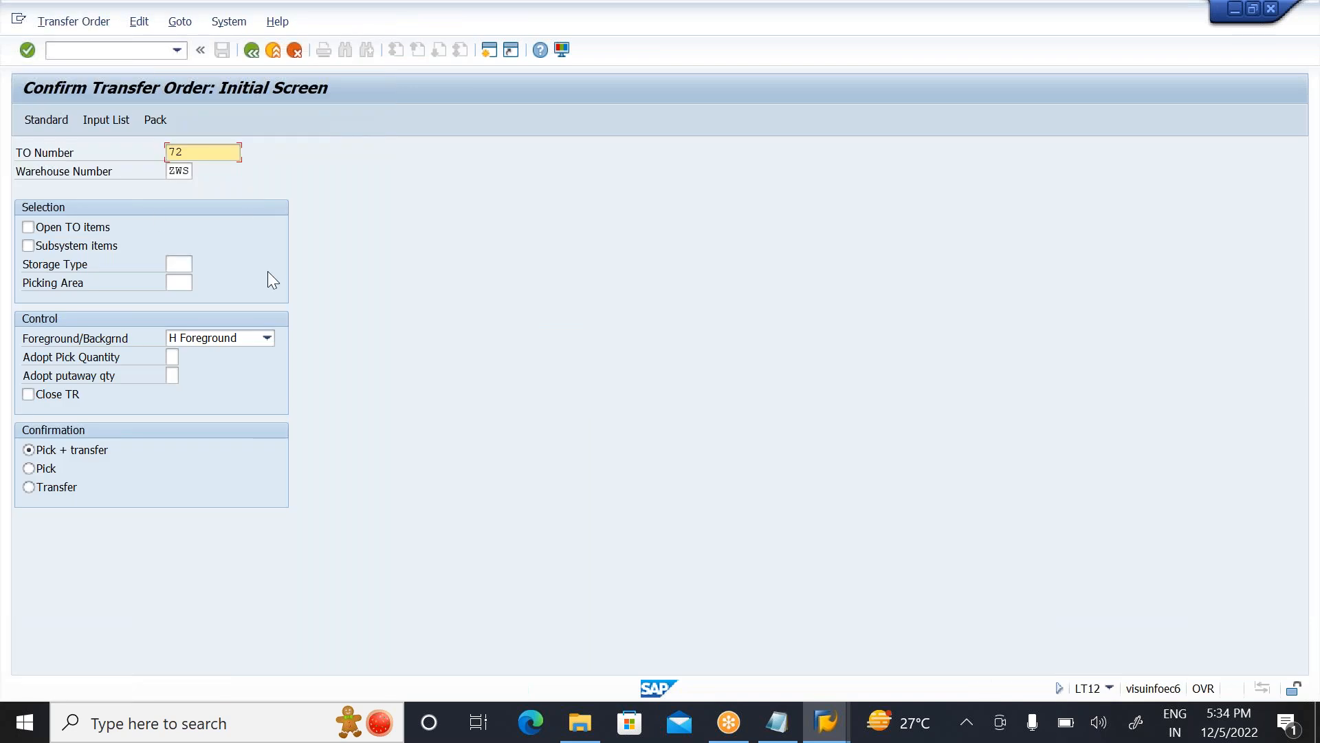
{"action": "key", "text": "Return"}
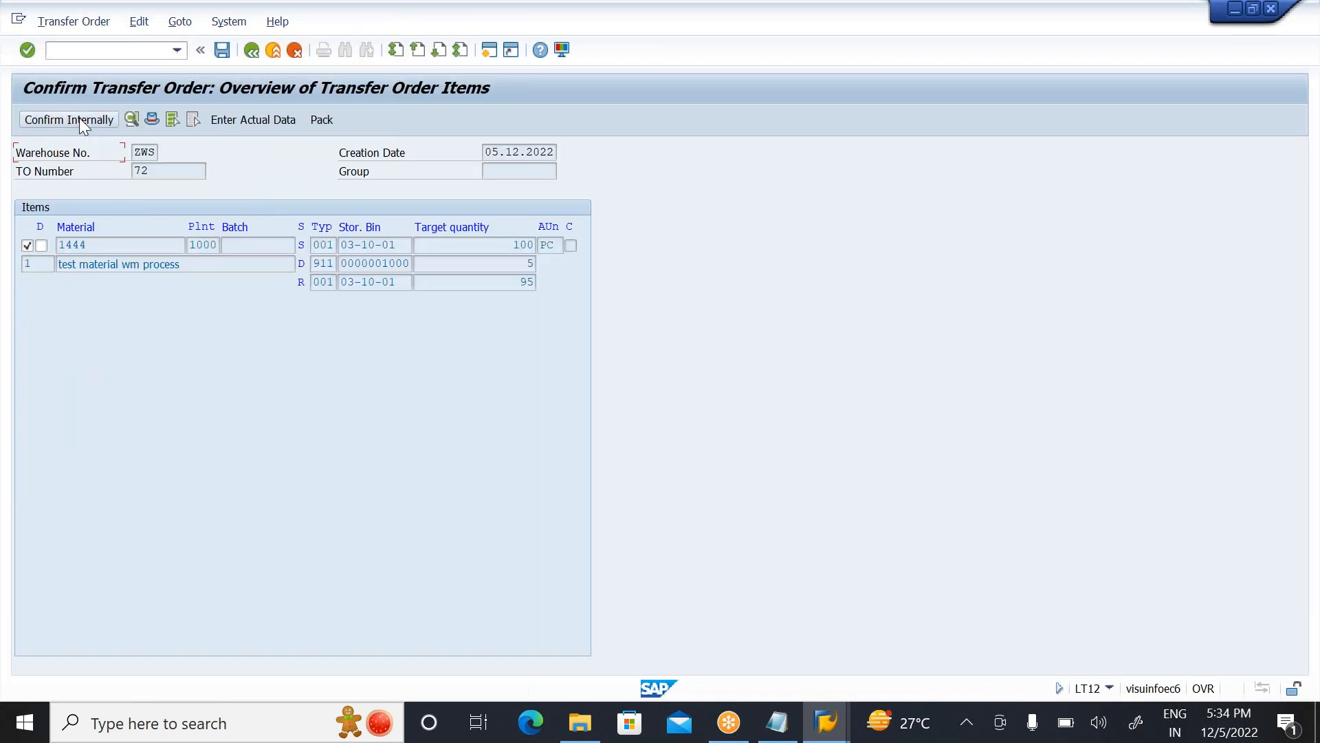
{"action": "left_click", "coordinate": [81, 124]}
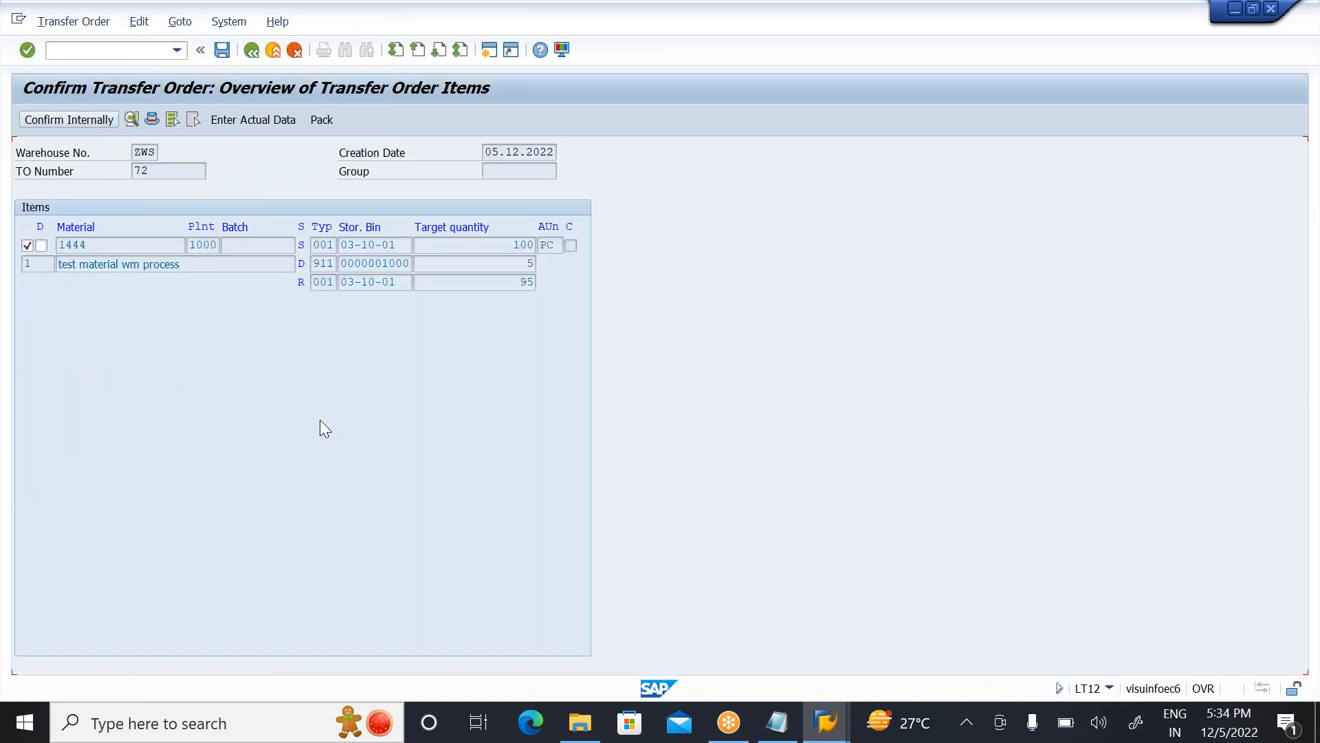
{"action": "left_click", "coordinate": [221, 50]}
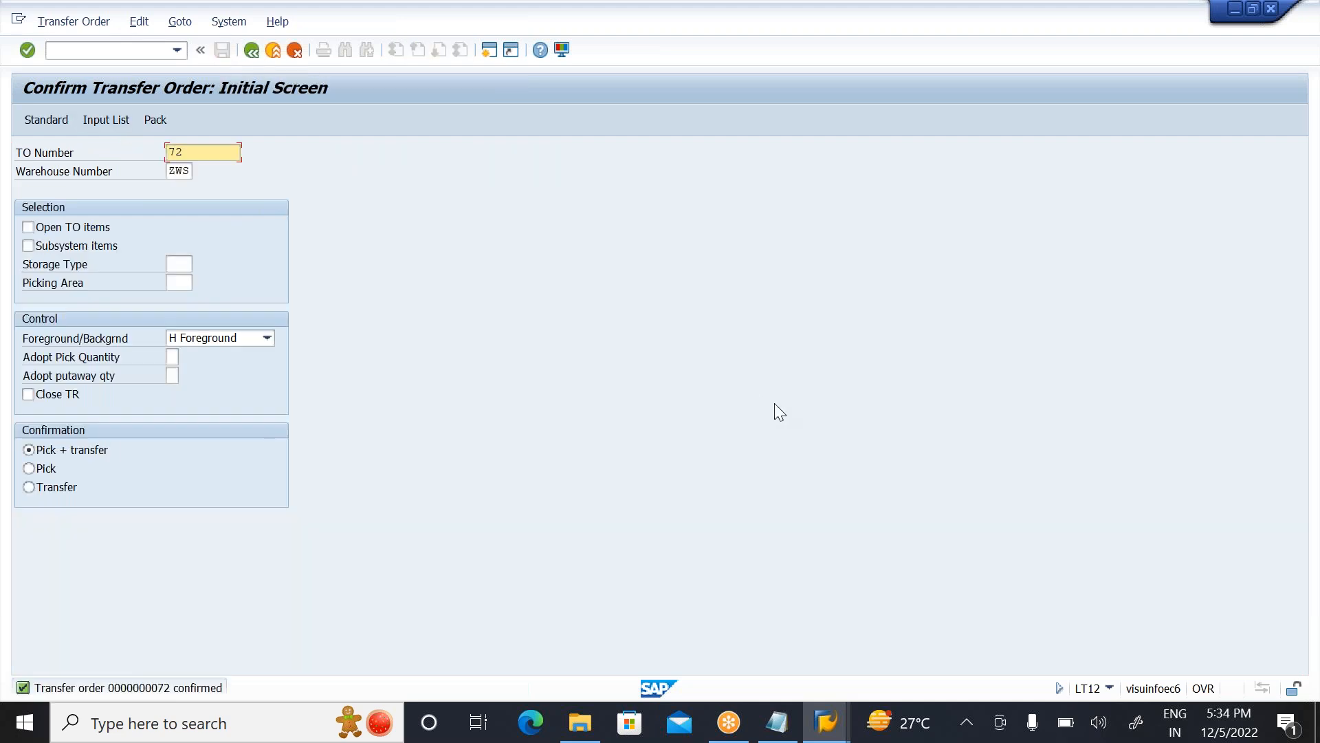
Step: Start a standard purchase order in ME21N for vendor 1000 with purchasing organization 1000, purchasing group 000 and company code 1000
{"action": "left_click", "coordinate": [273, 51]}
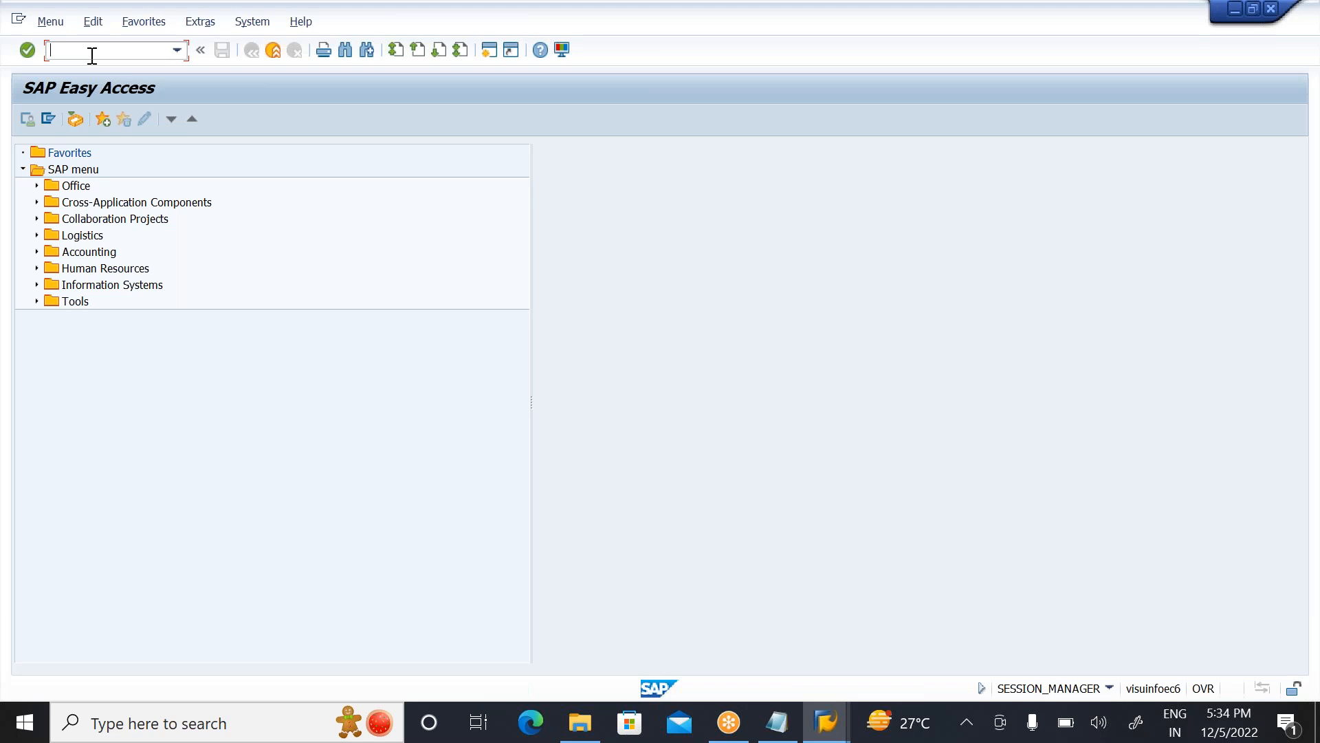
{"action": "type", "text": "ME21N"}
{"action": "key", "text": "Return"}
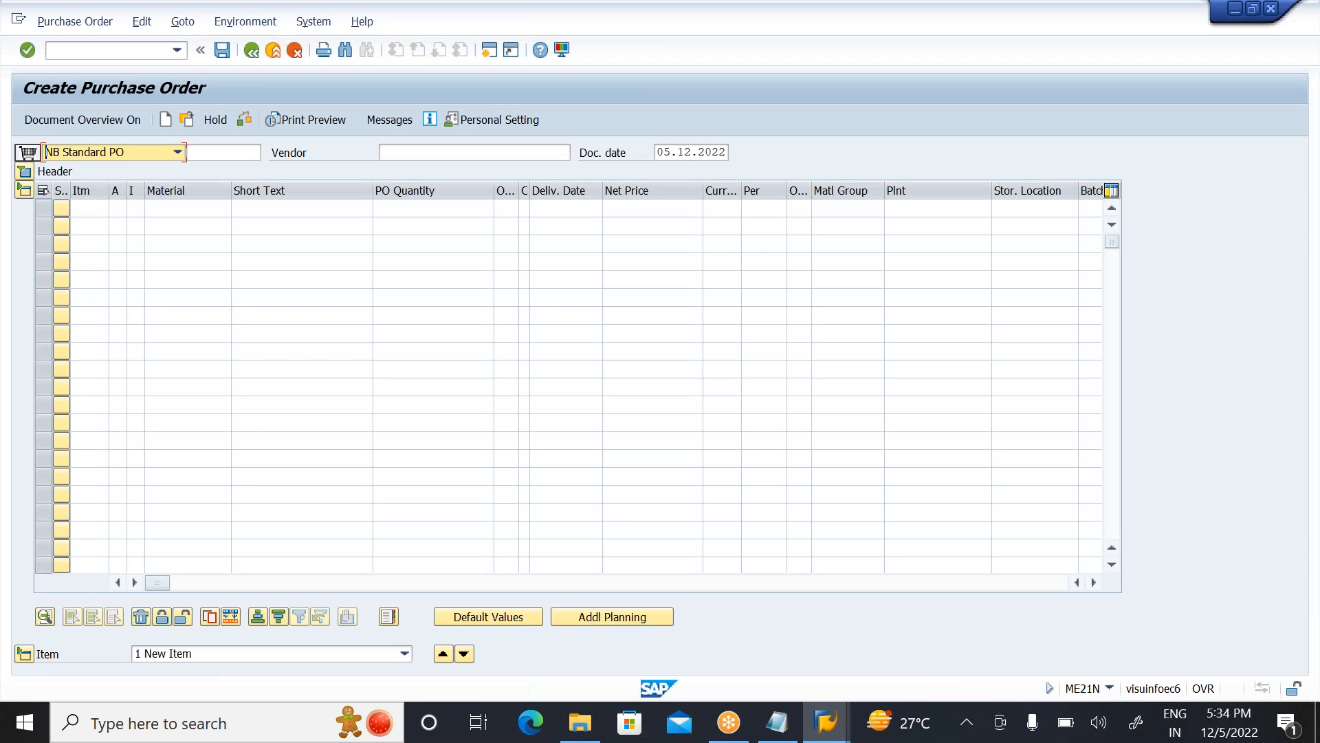
{"action": "left_click", "coordinate": [397, 147]}
{"action": "type", "text": "1000"}
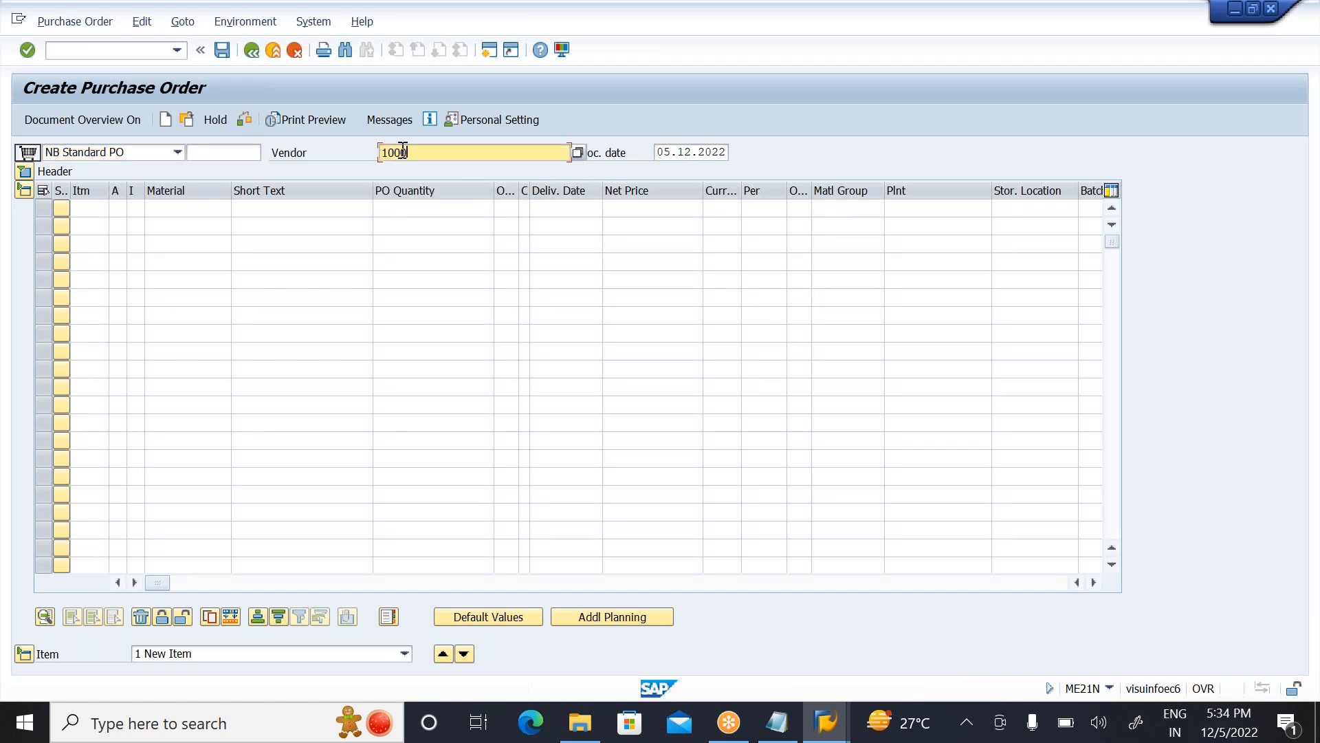
{"action": "key", "text": "Return"}
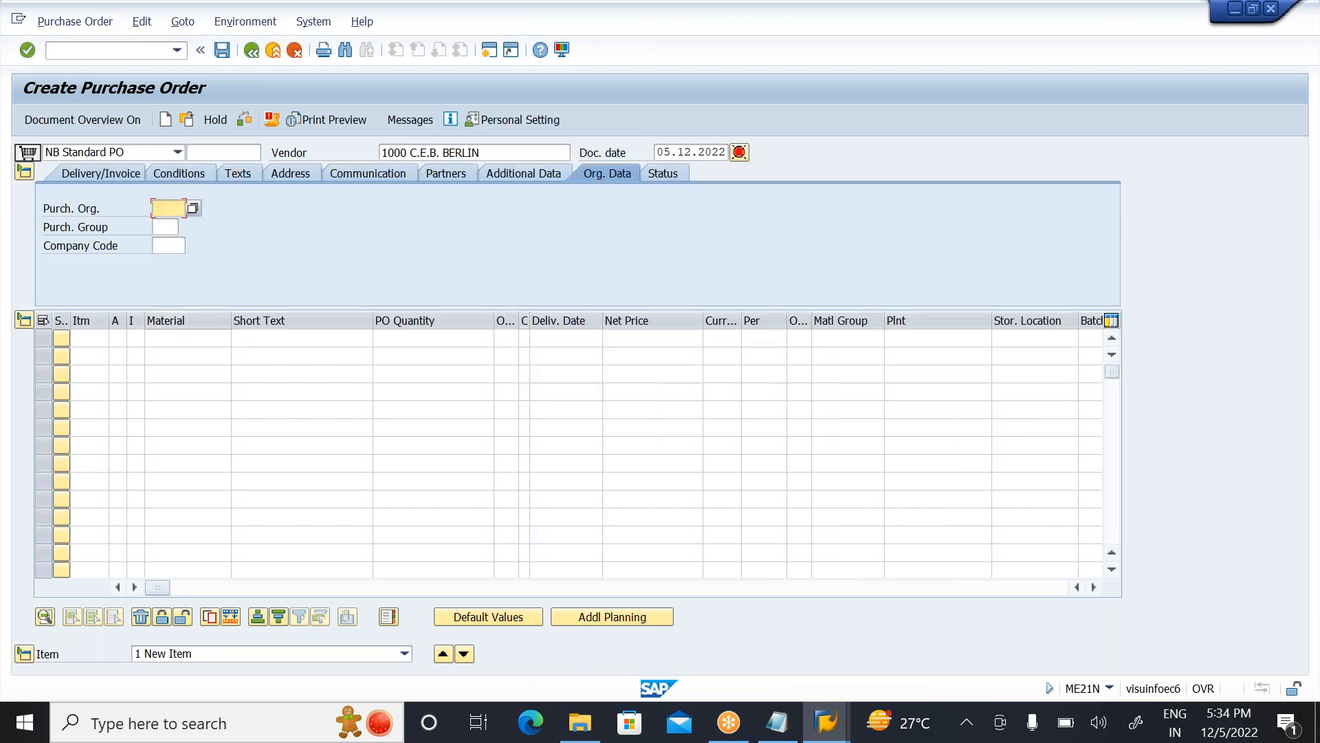
{"action": "type", "text": "1000"}
{"action": "key", "text": "Tab"}
{"action": "type", "text": "000"}
{"action": "key", "text": "Tab"}
{"action": "type", "text": "1000"}
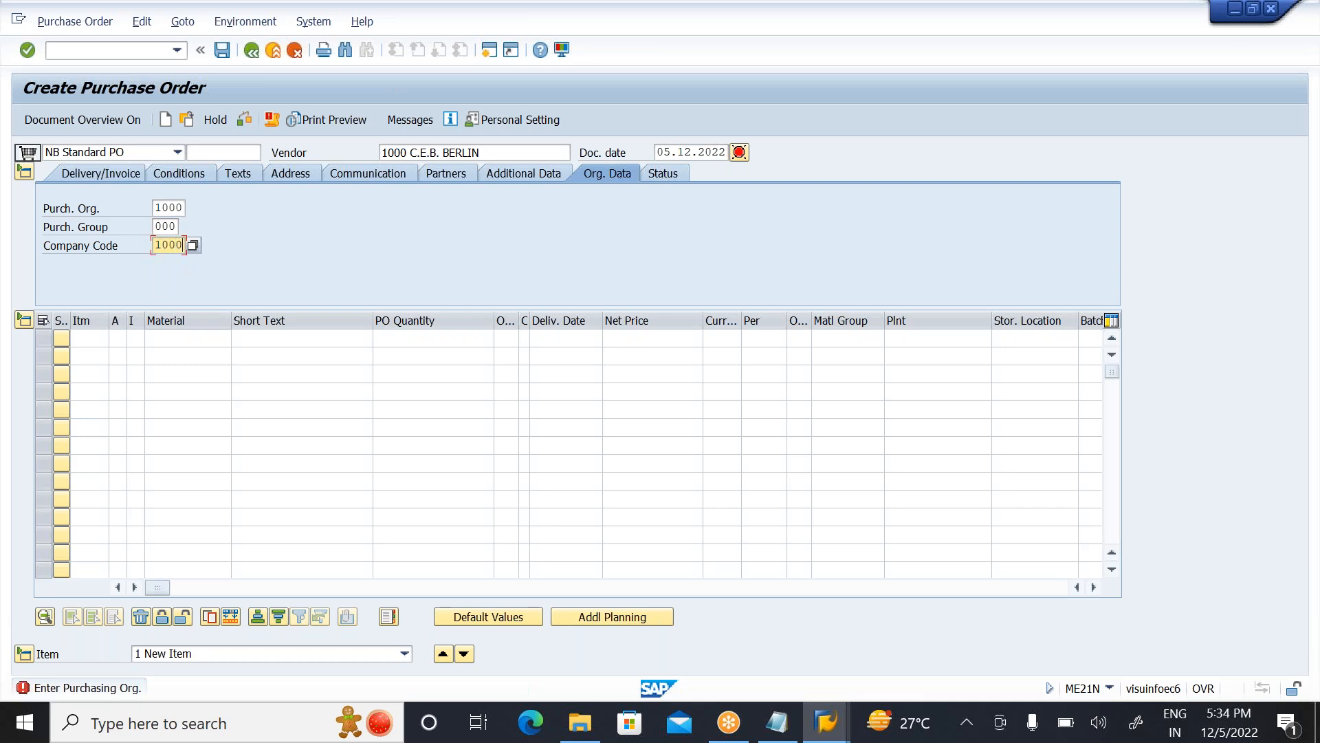
Step: Enter a purchase order item for 100 PC of material 1444 in plant 1000, storage location ZWS1
{"action": "left_click", "coordinate": [153, 338]}
{"action": "type", "text": "1444"}
{"action": "key", "text": "Tab"}
{"action": "key", "text": "Tab"}
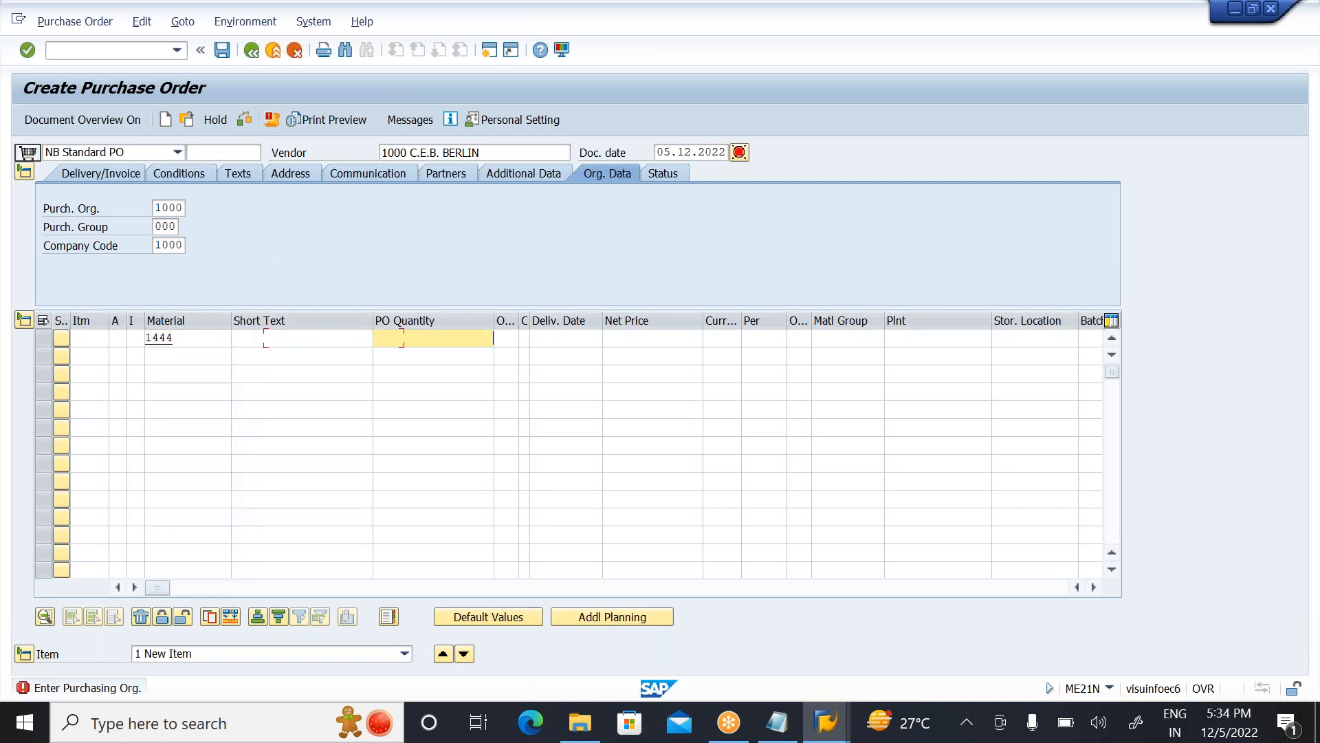
{"action": "type", "text": "100"}
{"action": "key", "text": "Tab"}
{"action": "key", "text": "Tab"}
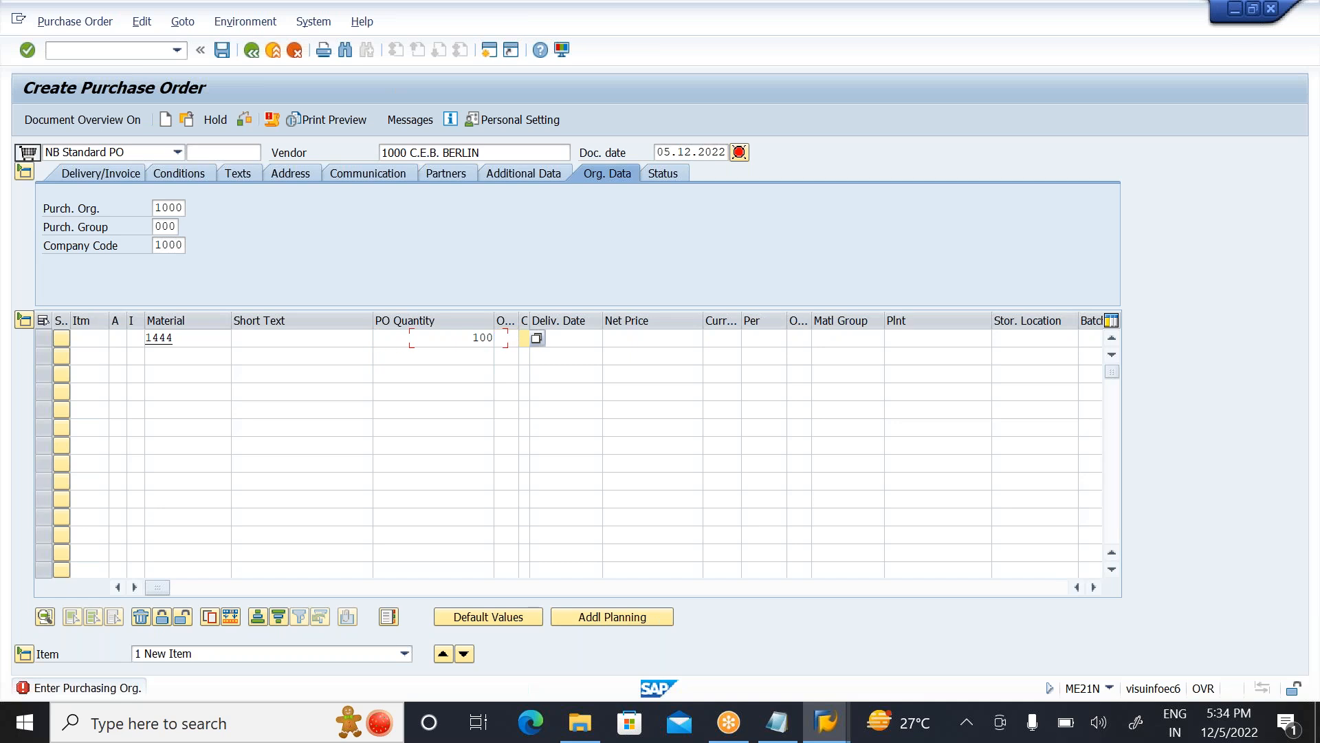
{"action": "key", "text": "Tab"}
{"action": "key", "text": "Tab"}
{"action": "key", "text": "Tab"}
{"action": "key", "text": "Tab"}
{"action": "key", "text": "Tab"}
{"action": "type", "text": "1"}
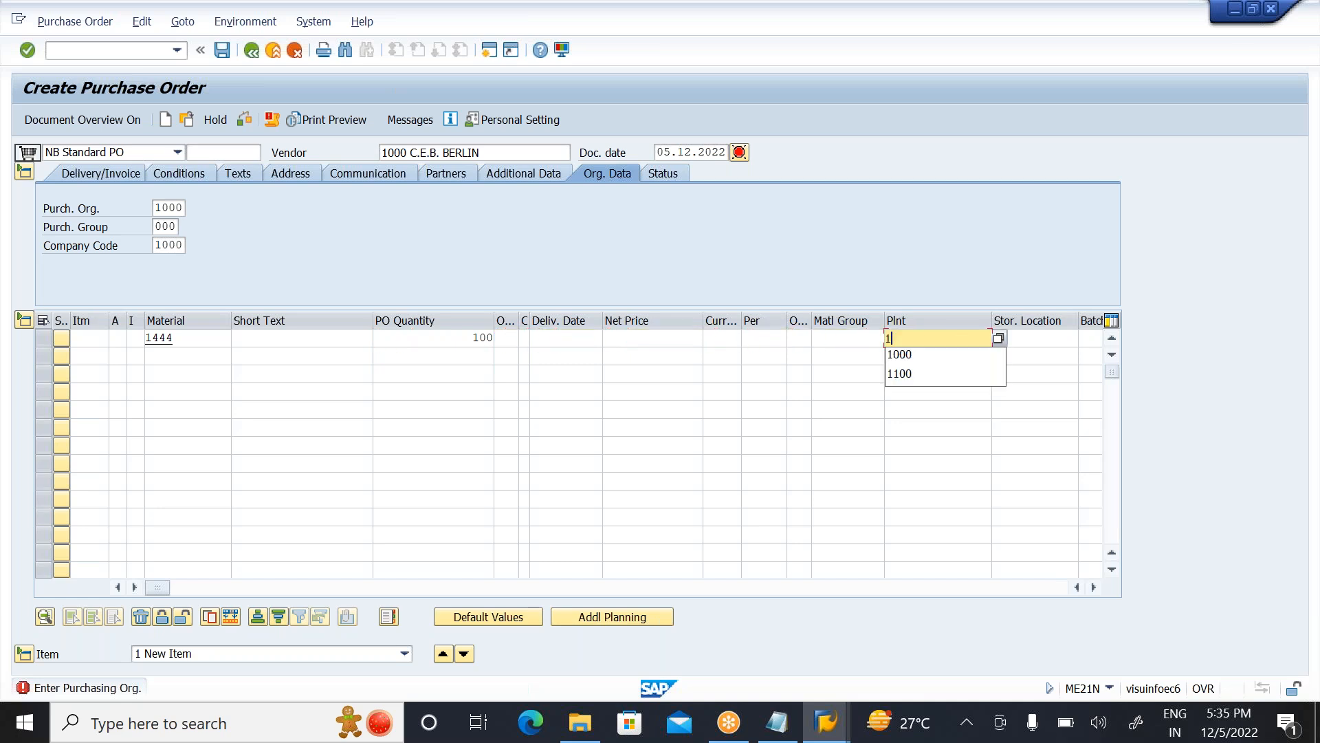
{"action": "type", "text": "0000"}
{"action": "key", "text": "Tab"}
{"action": "type", "text": "00"}
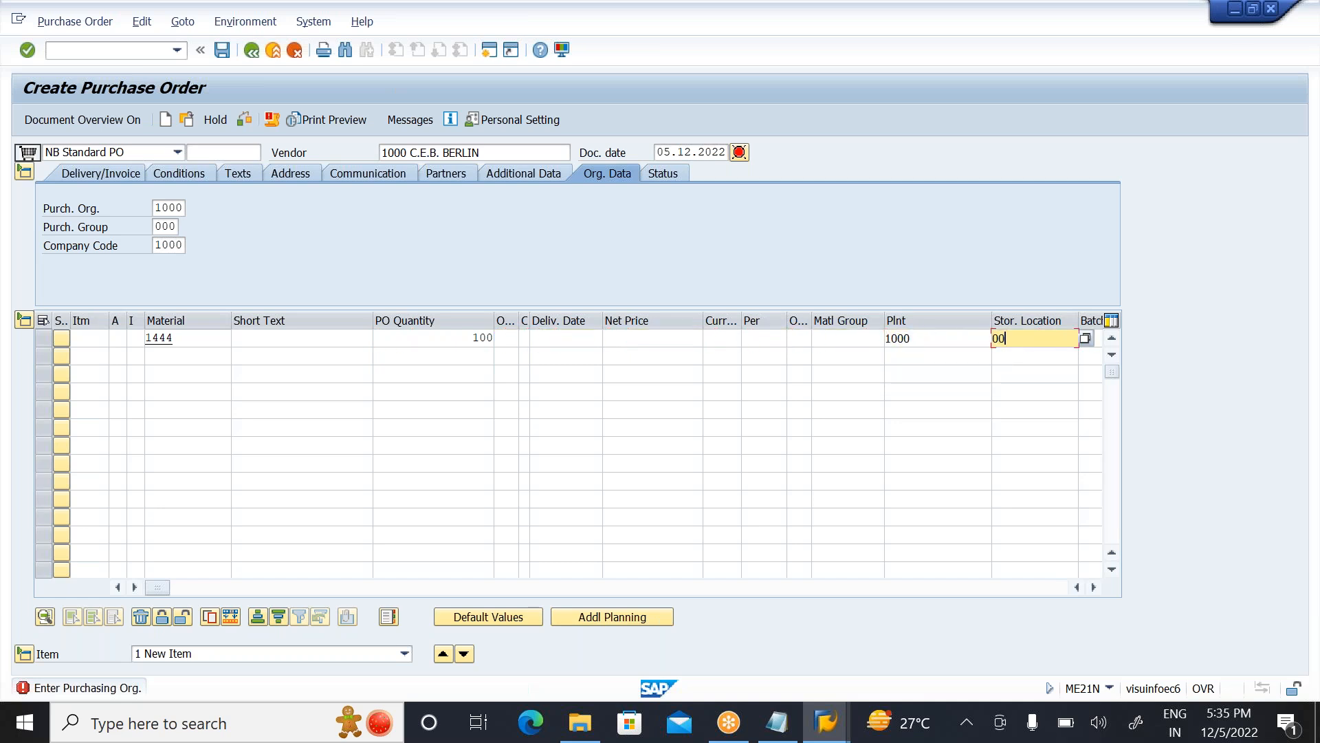
{"action": "key", "text": "BackSpace"}
{"action": "key", "text": "BackSpace"}
{"action": "type", "text": "ZWS1"}
{"action": "key", "text": "Return"}
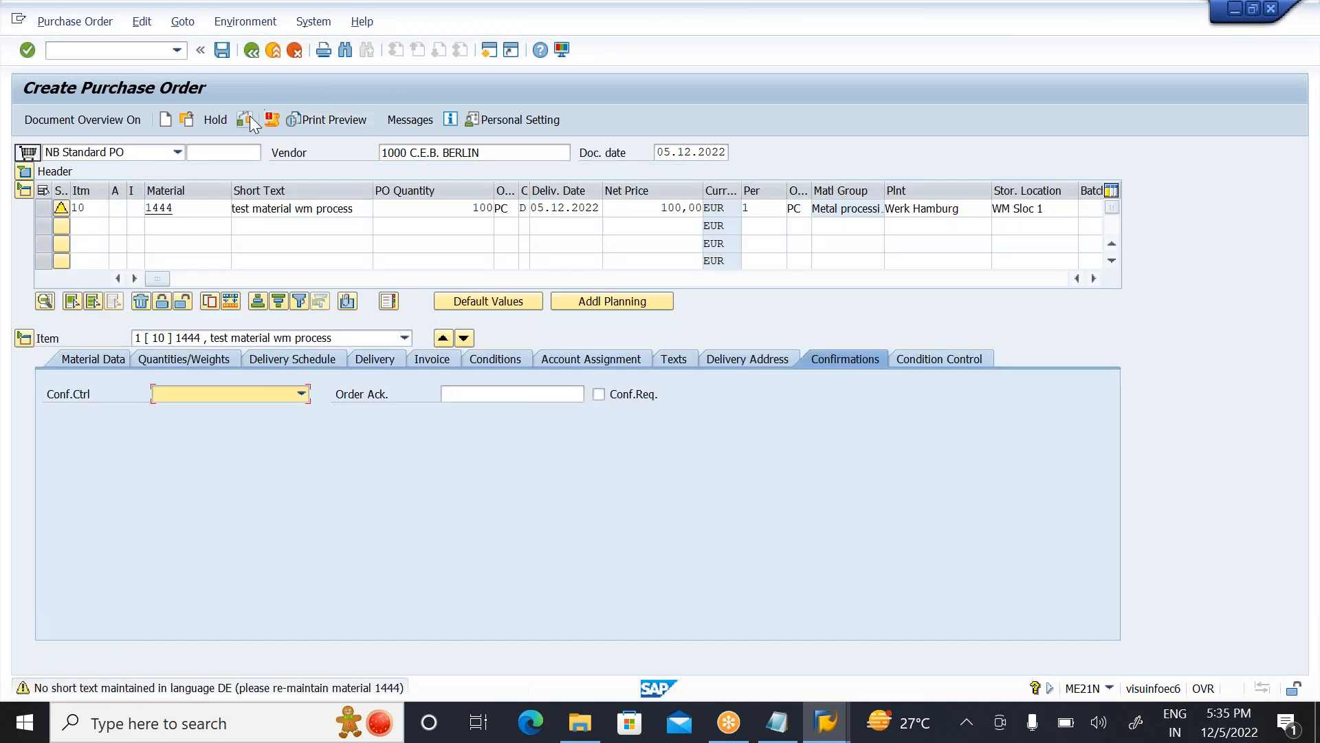
Step: Check the purchase order for errors and save it despite the issued system messages
{"action": "left_click", "coordinate": [249, 117]}
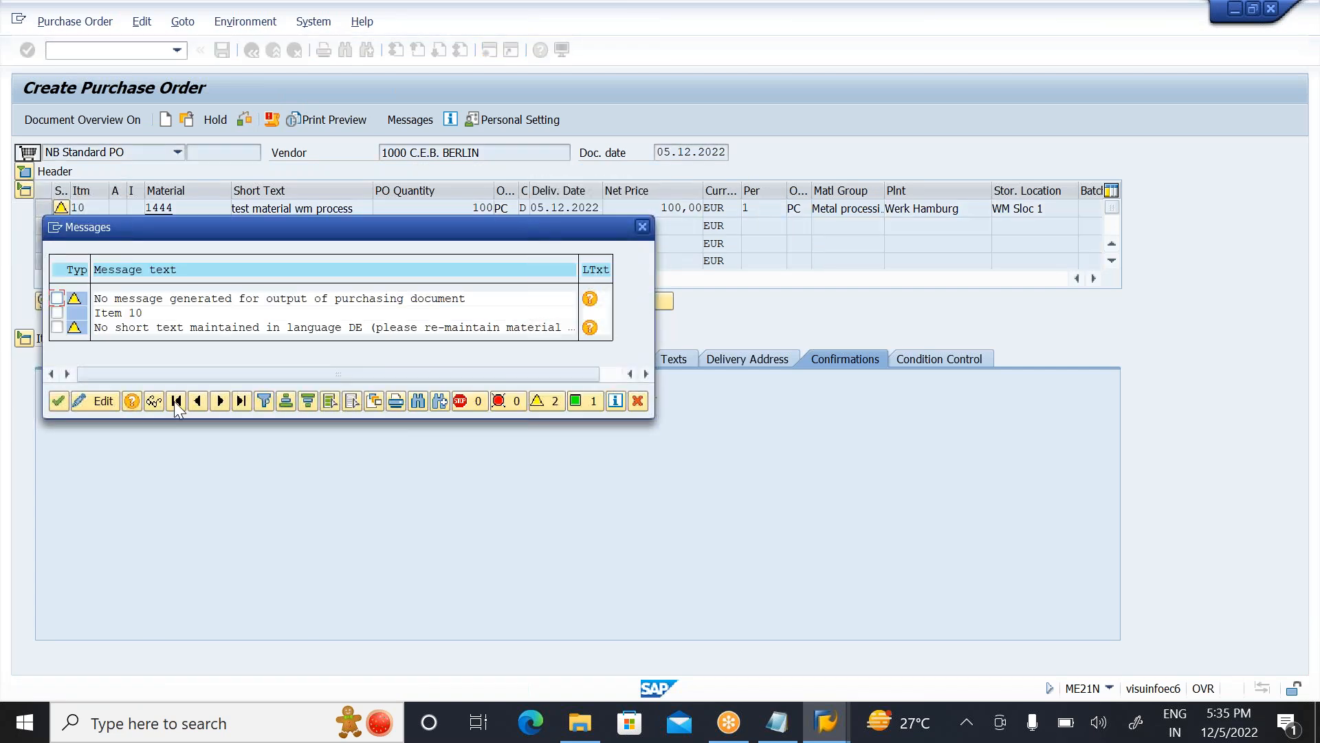
{"action": "left_click", "coordinate": [57, 400]}
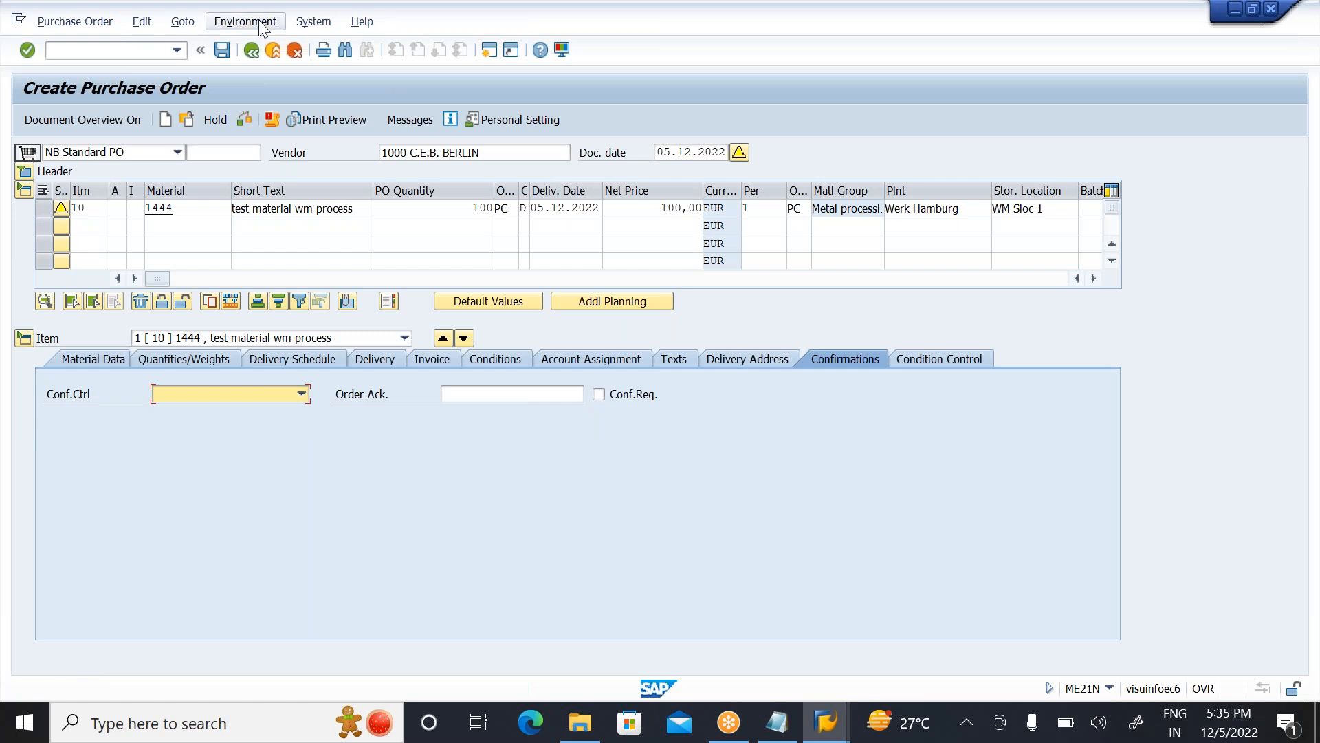
{"action": "left_click", "coordinate": [221, 50]}
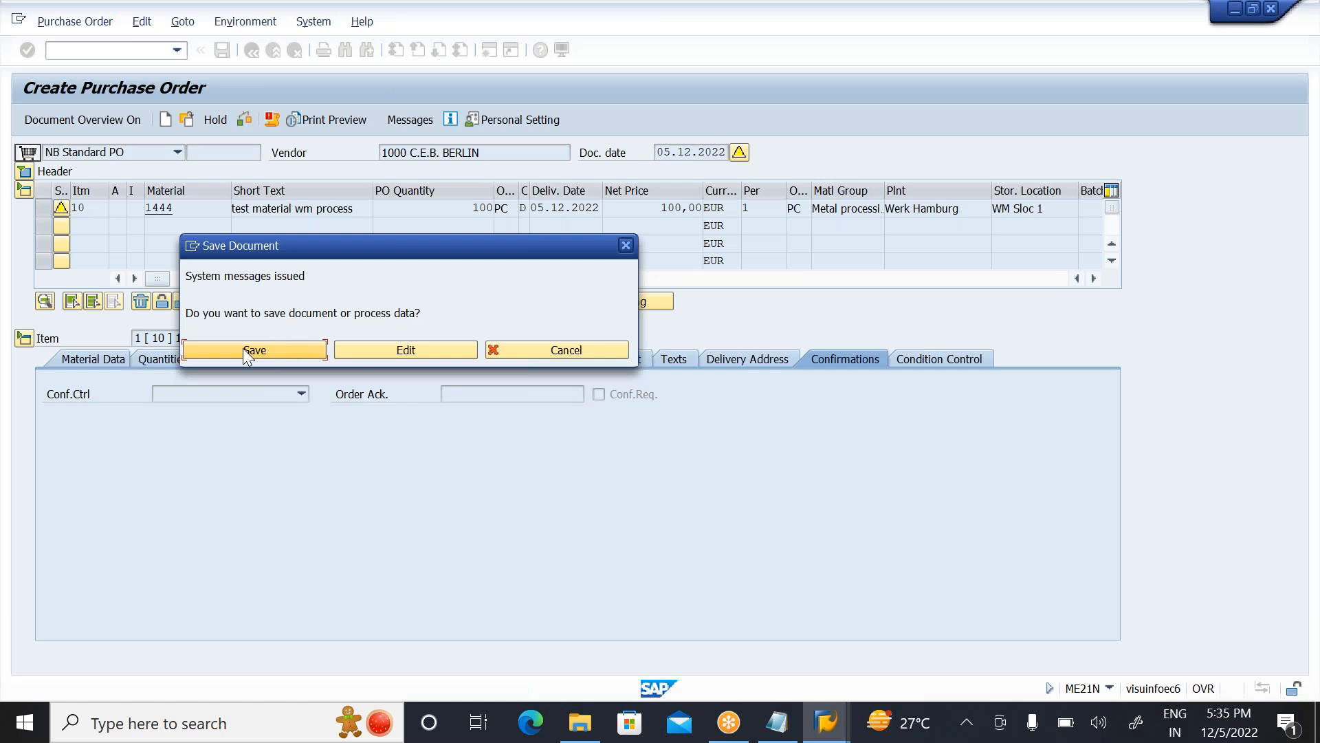
{"action": "left_click", "coordinate": [244, 350]}
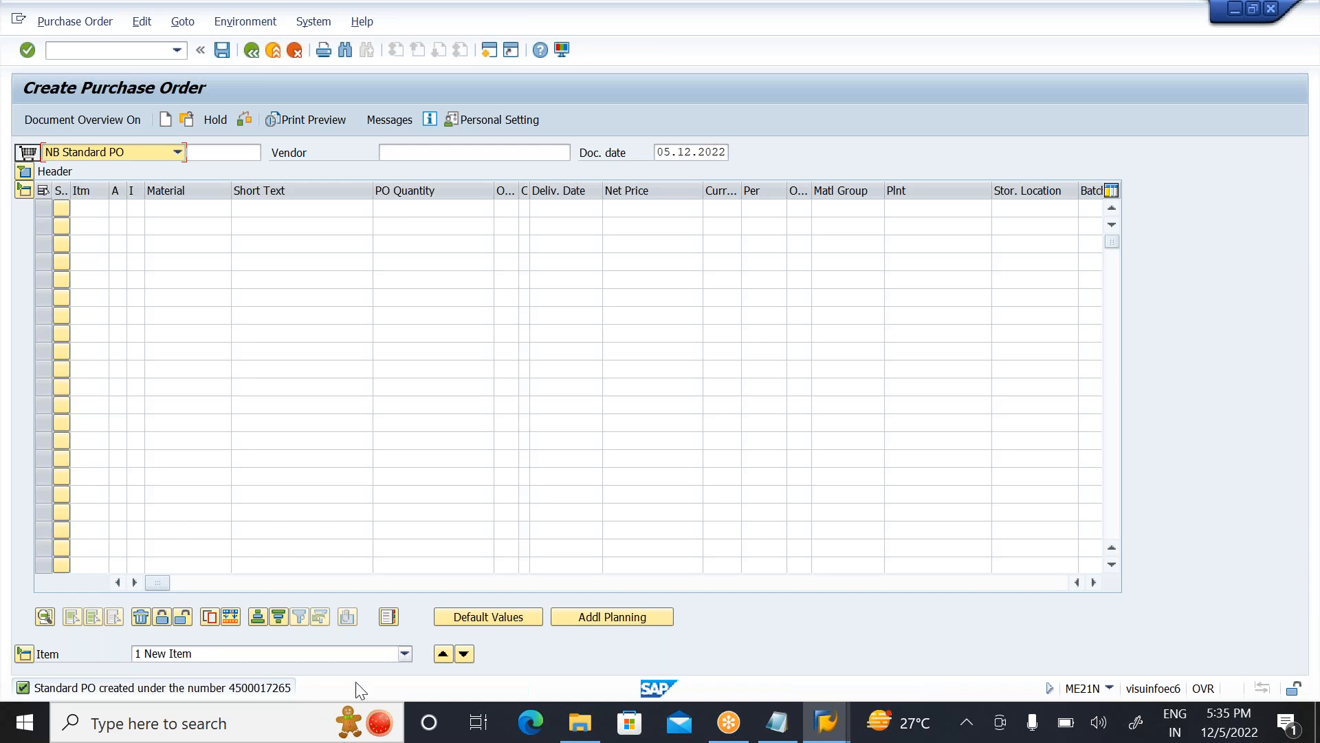
Step: Copy the number of the newly created purchase order from the document selection dialog and close it
{"action": "left_click", "coordinate": [193, 121]}
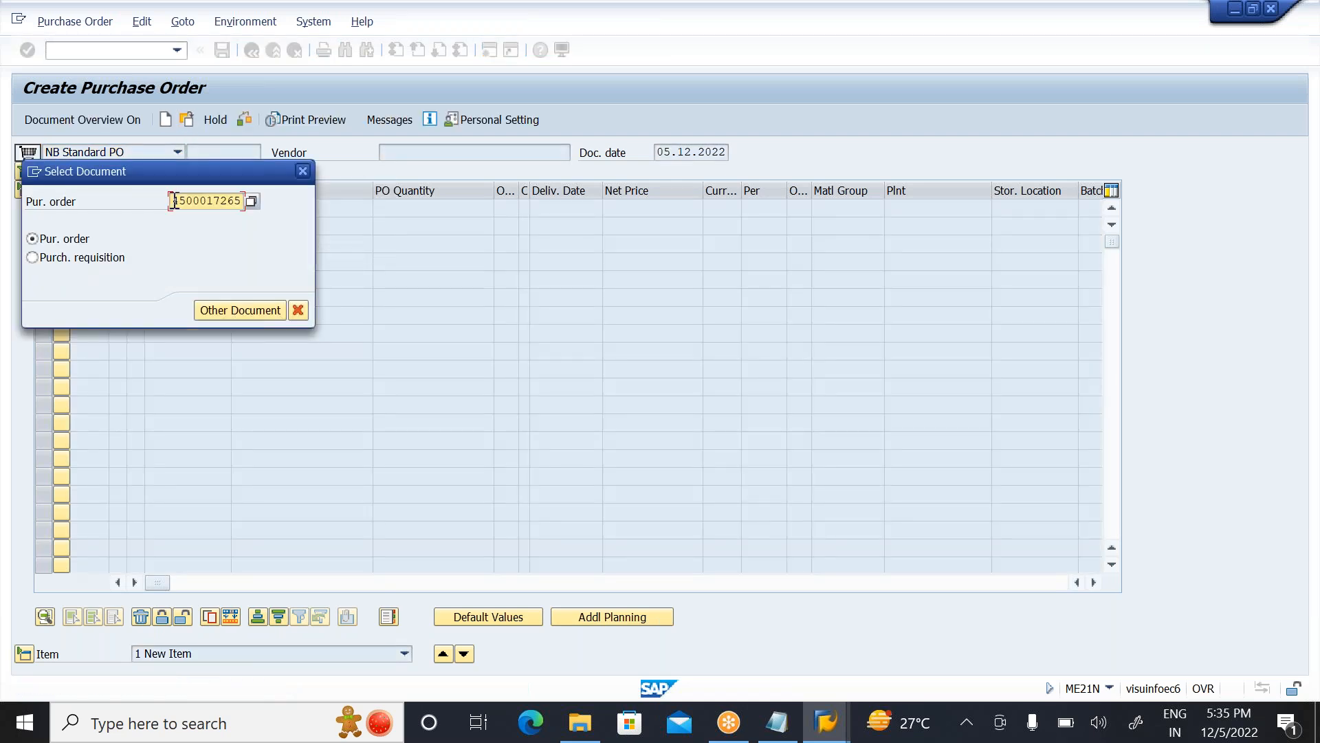
{"action": "left_click_drag", "start_coordinate": [173, 200], "coordinate": [317, 221]}
{"action": "key", "text": "ctrl+c"}
{"action": "left_click", "coordinate": [306, 171]}
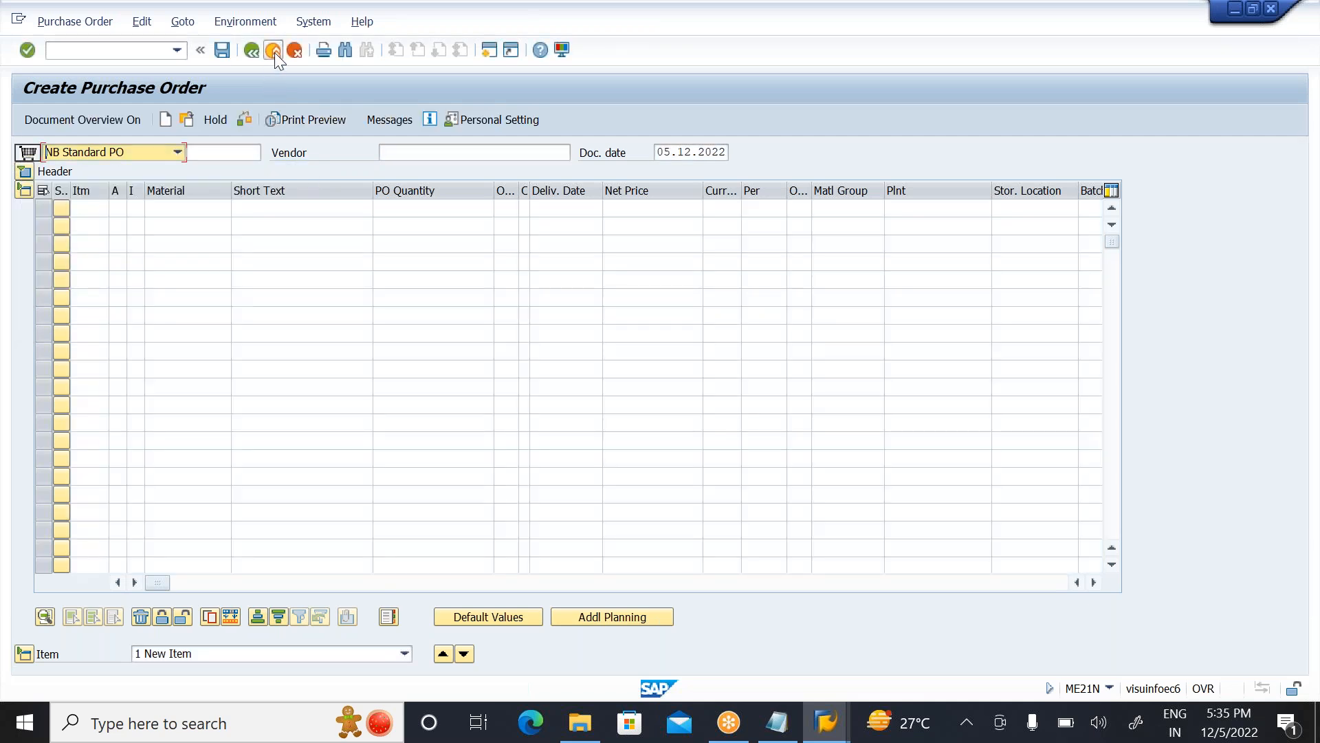
Step: Open MIGO for a goods receipt against a purchase order and load the items using the copied purchase order number
{"action": "left_click", "coordinate": [274, 51]}
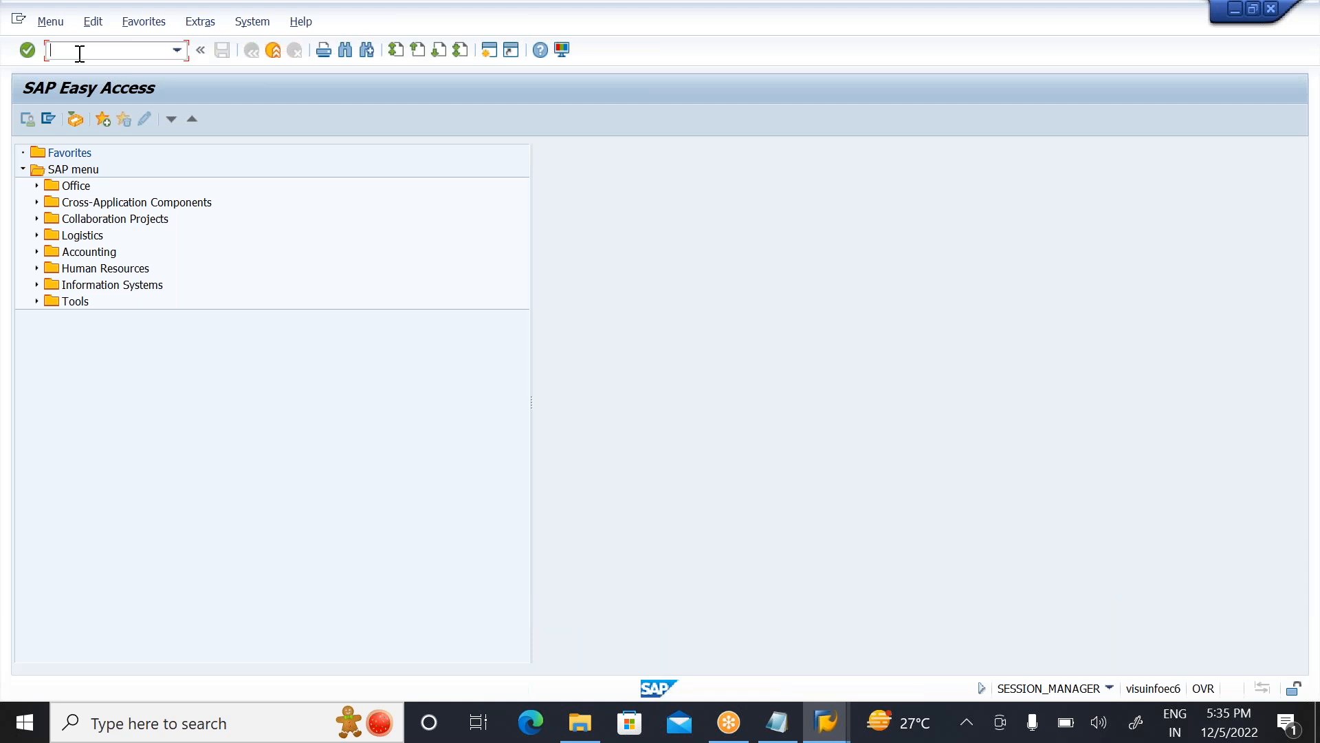
{"action": "type", "text": "MIGO"}
{"action": "key", "text": "Return"}
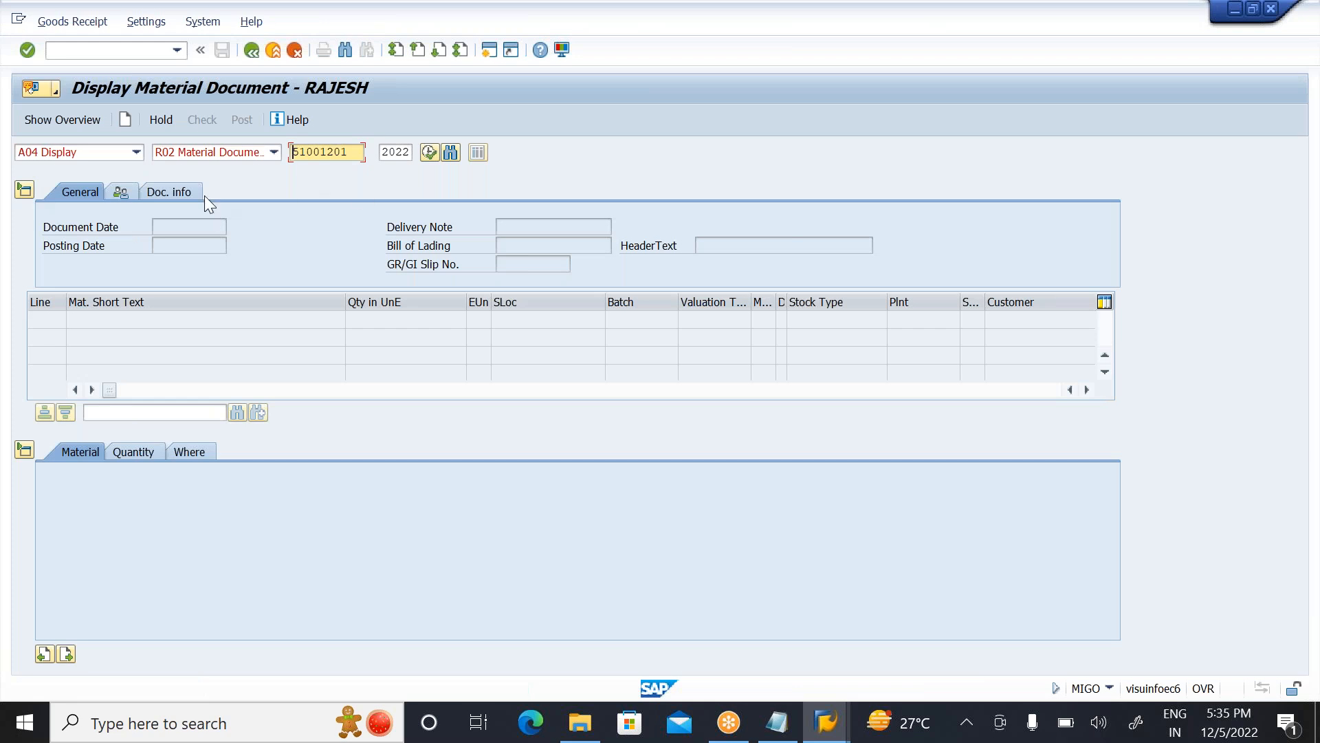
{"action": "left_click", "coordinate": [134, 153]}
{"action": "left_click", "coordinate": [85, 169]}
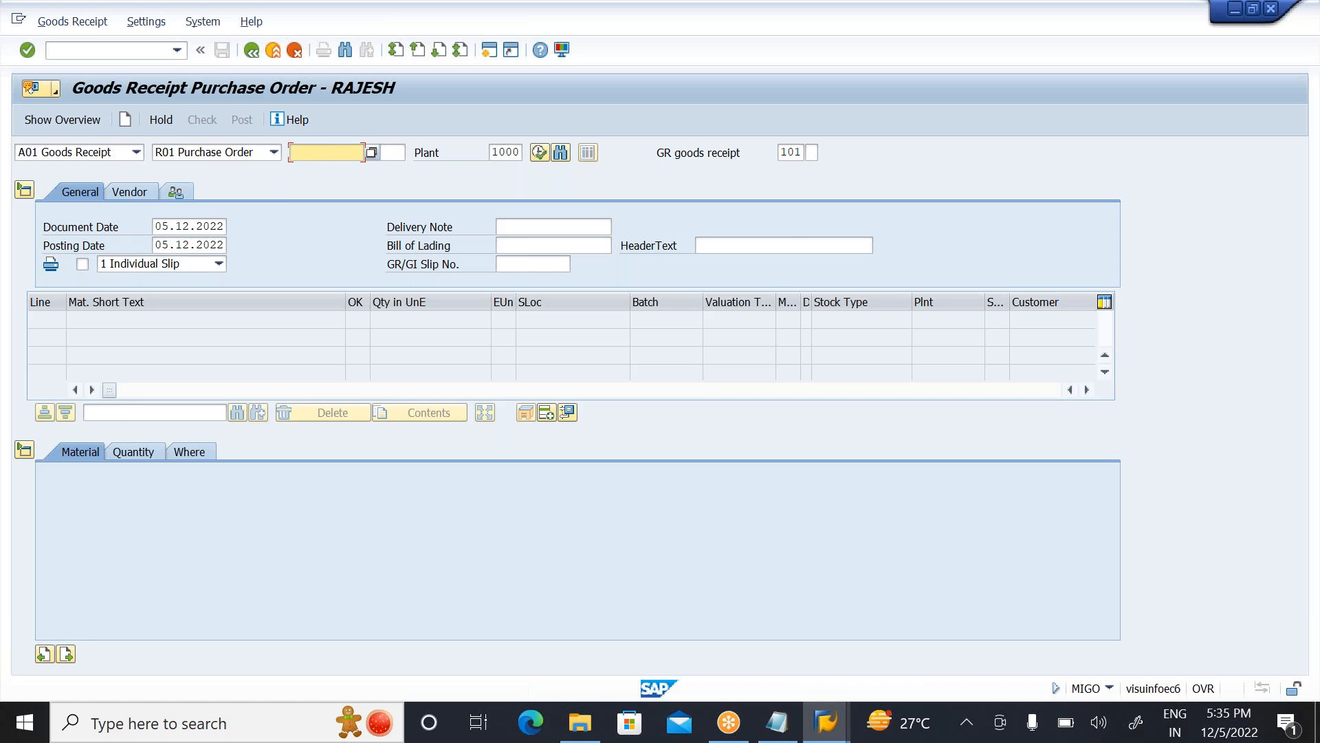
{"action": "key", "text": "ctrl+v"}
{"action": "left_click", "coordinate": [540, 153]}
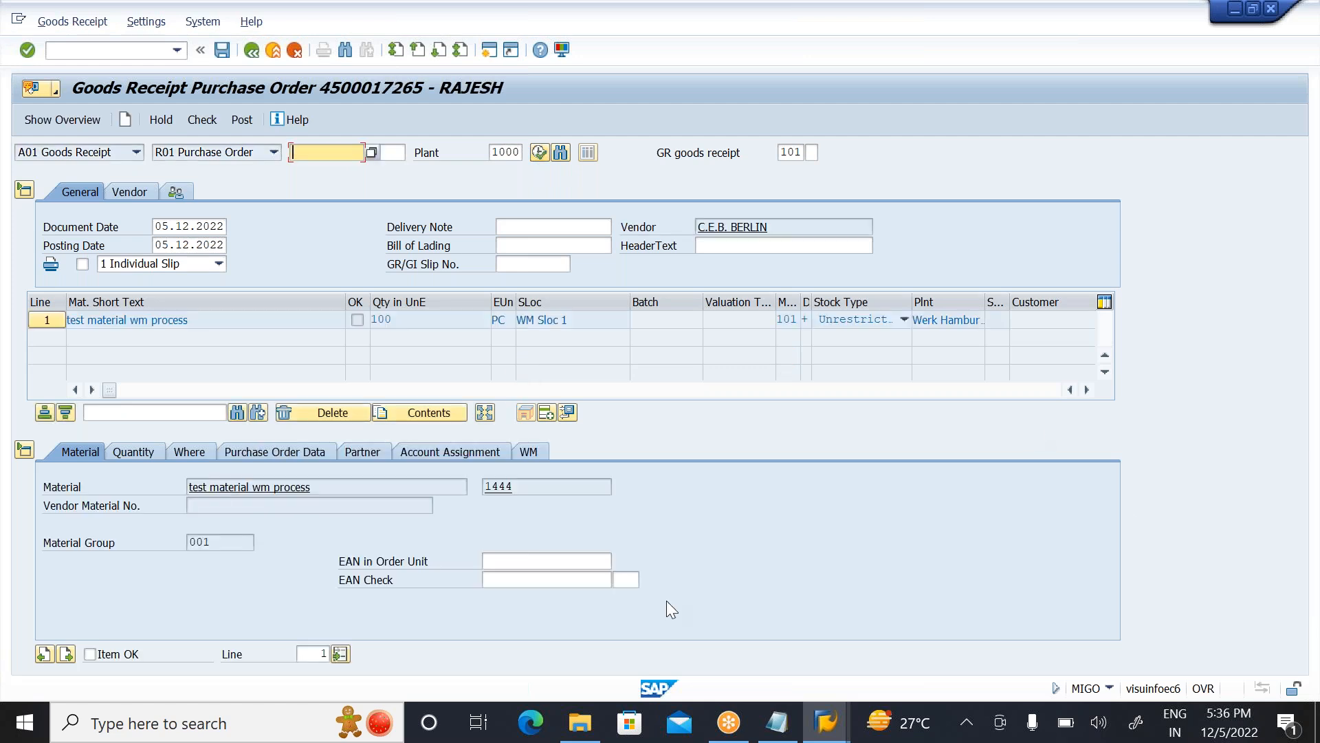
Step: Mark the purchase order item as OK, review its detail data, and check and post the goods receipt
{"action": "left_click", "coordinate": [96, 655]}
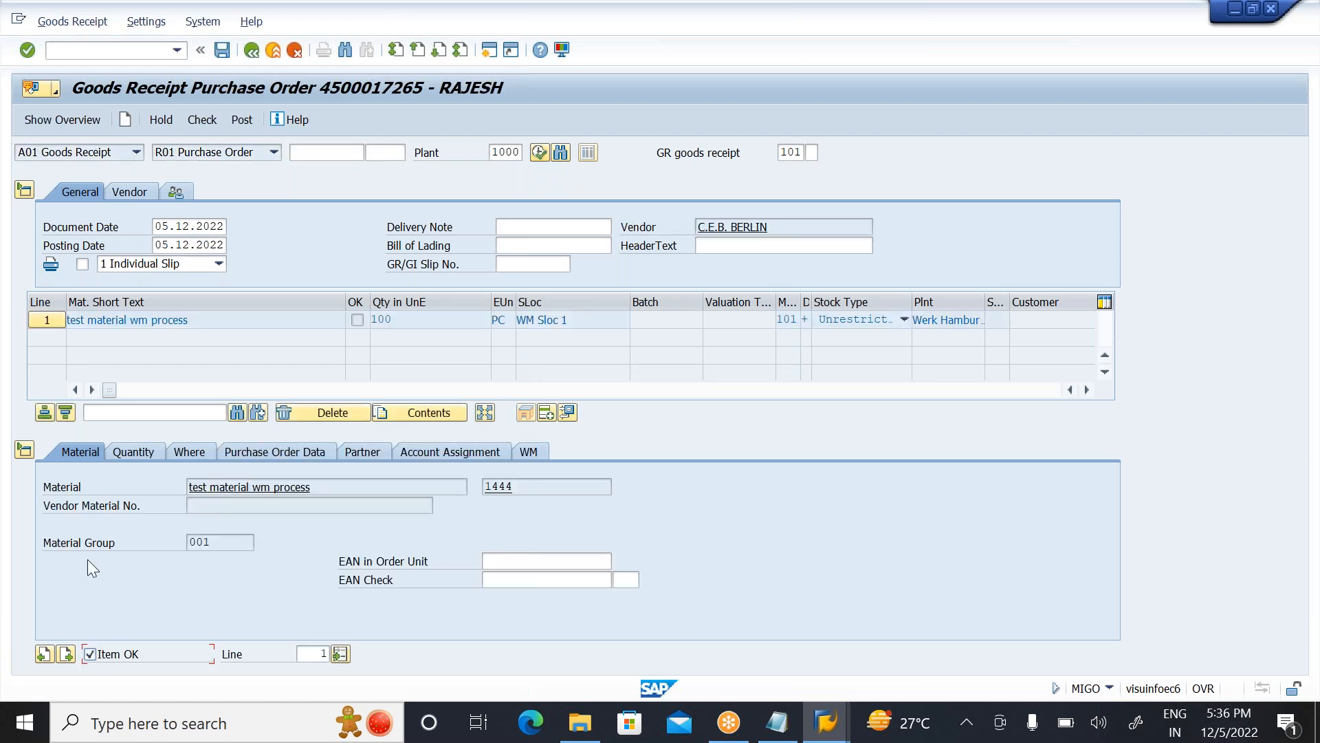
{"action": "left_click", "coordinate": [133, 451]}
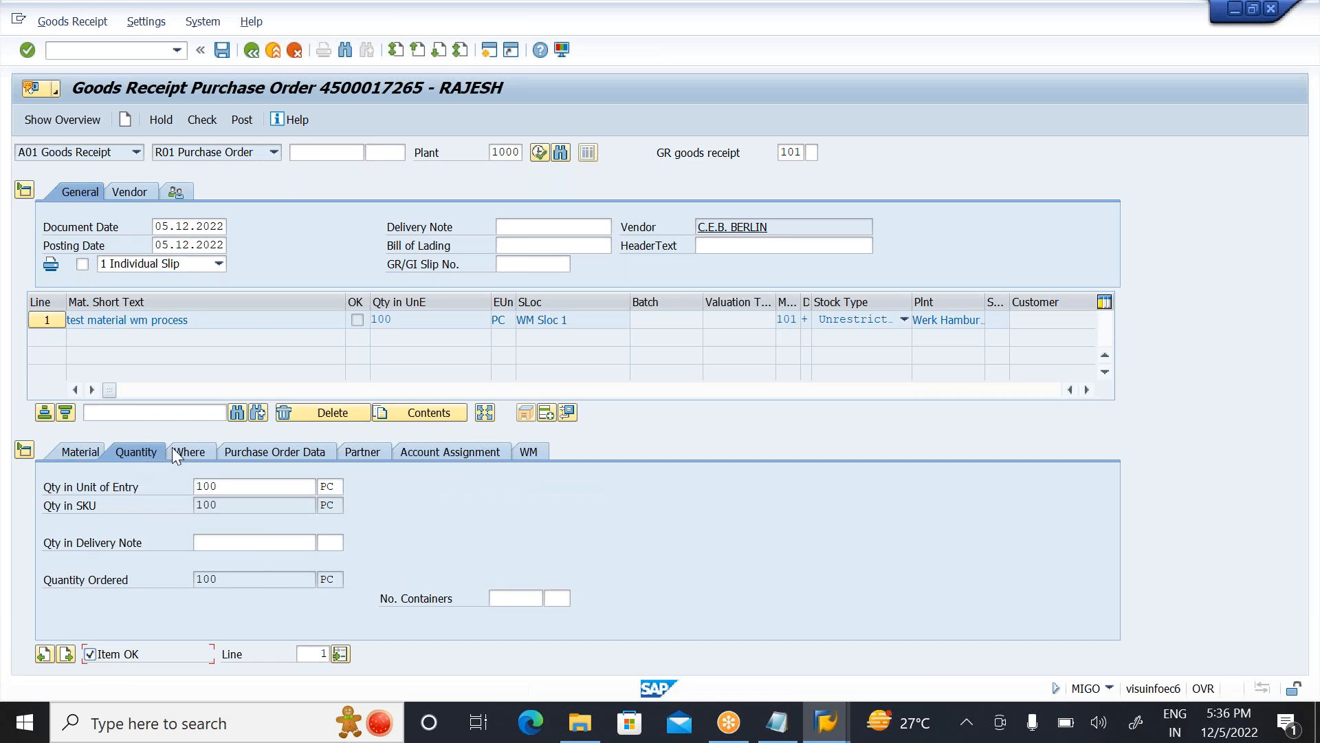
{"action": "left_click", "coordinate": [205, 455]}
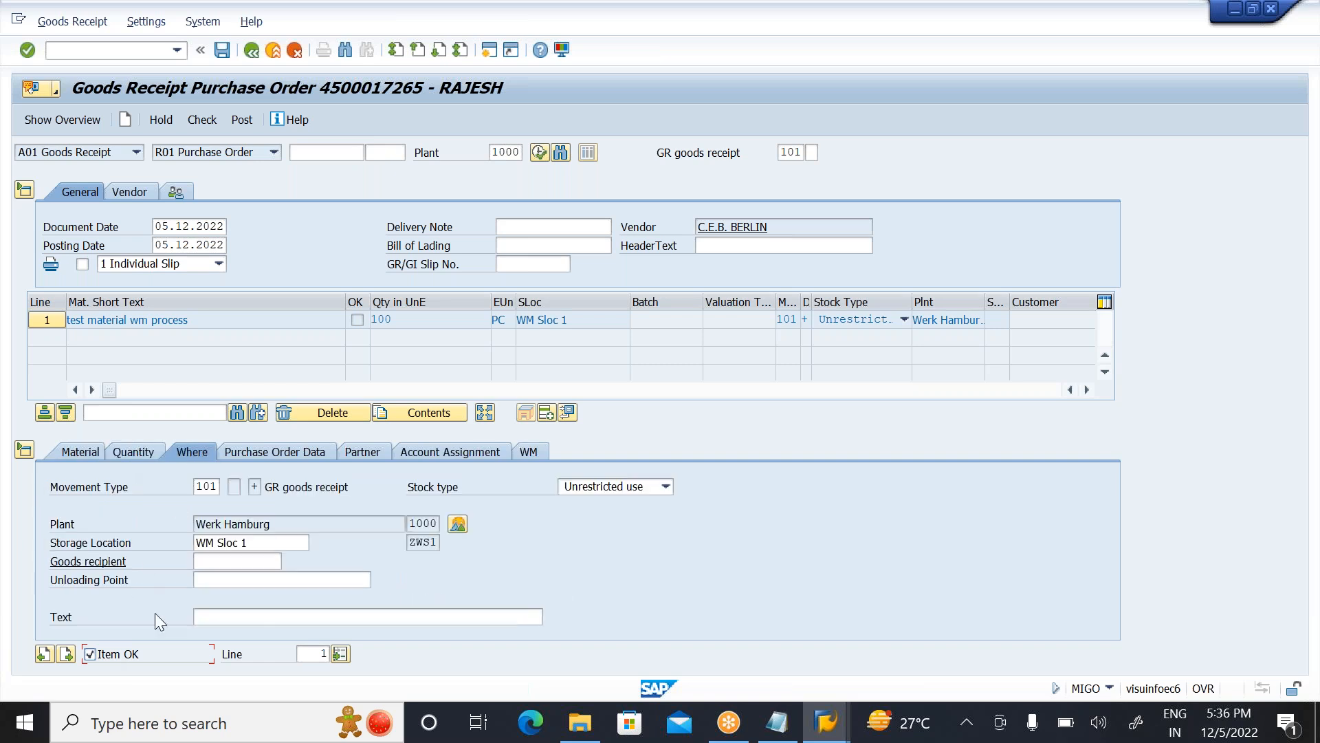
{"action": "left_click", "coordinate": [316, 455]}
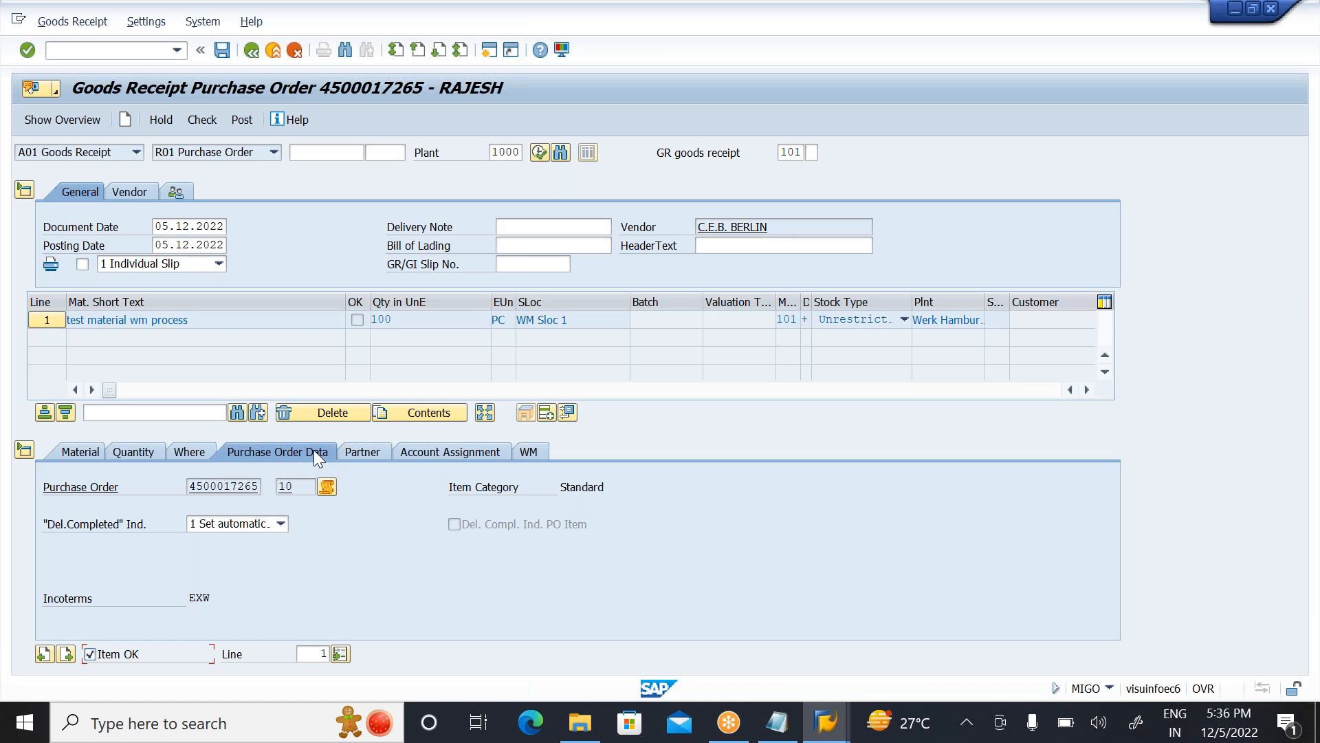
{"action": "left_click", "coordinate": [381, 451]}
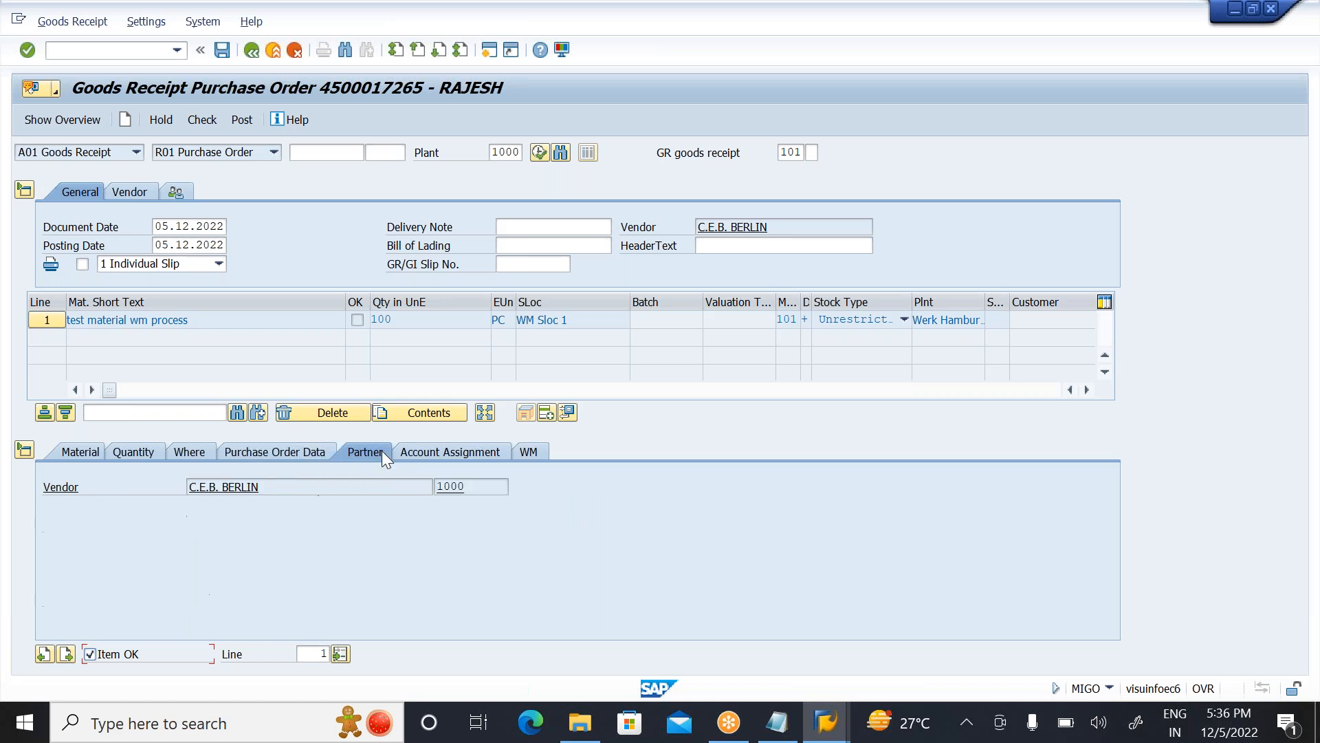
{"action": "left_click", "coordinate": [472, 452]}
{"action": "left_click", "coordinate": [530, 451]}
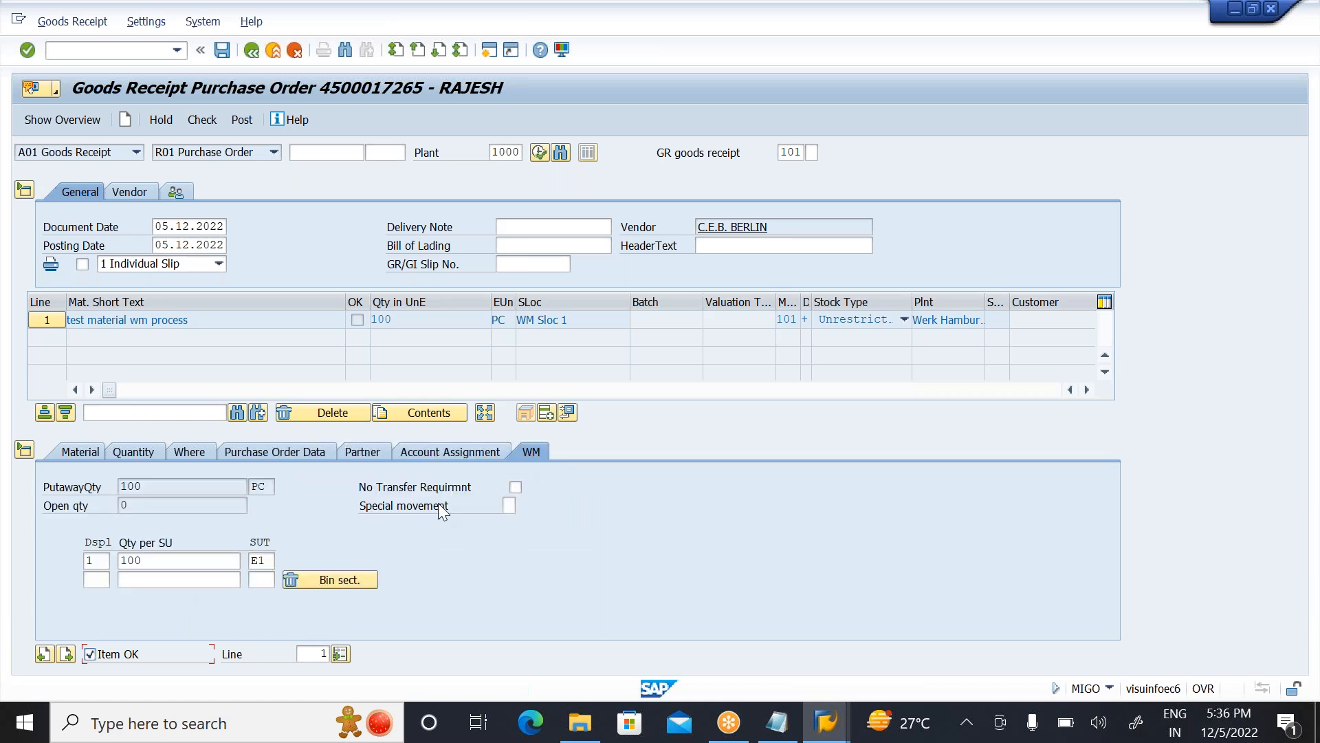
{"action": "left_click", "coordinate": [201, 119]}
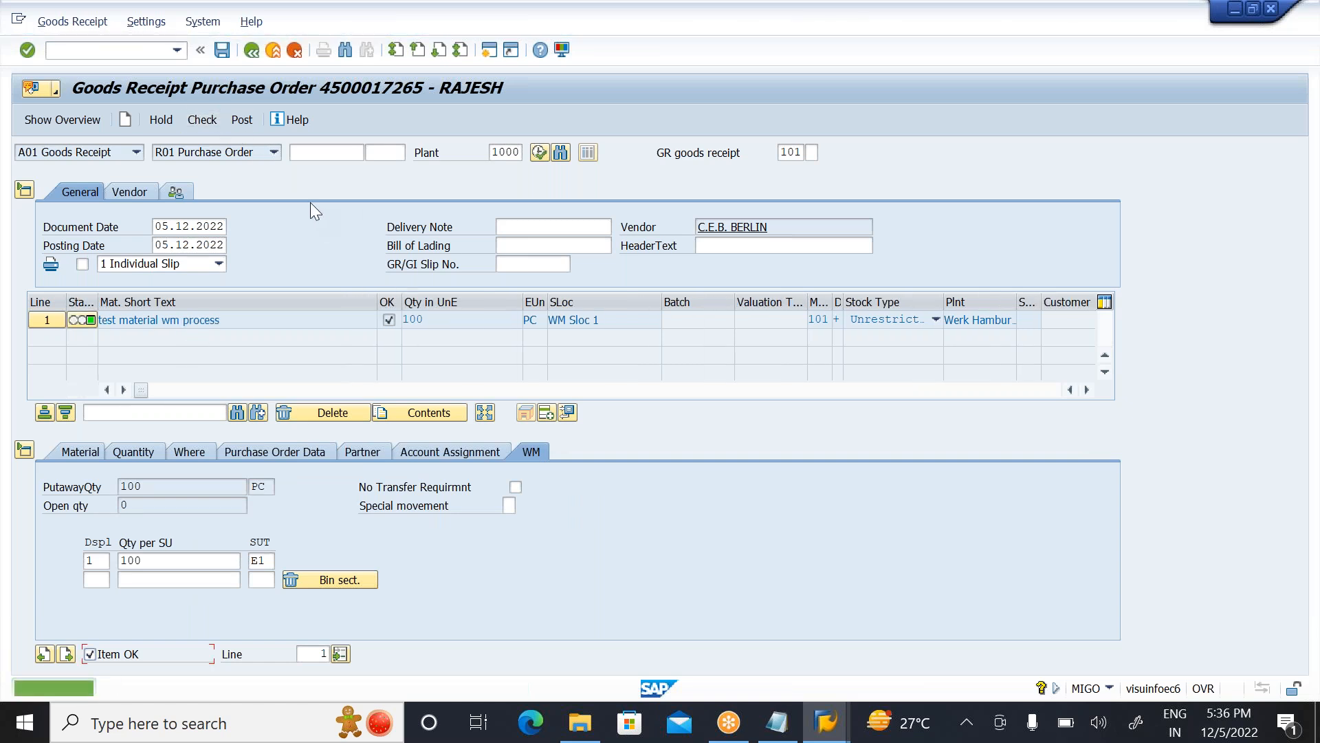
{"action": "left_click", "coordinate": [242, 122]}
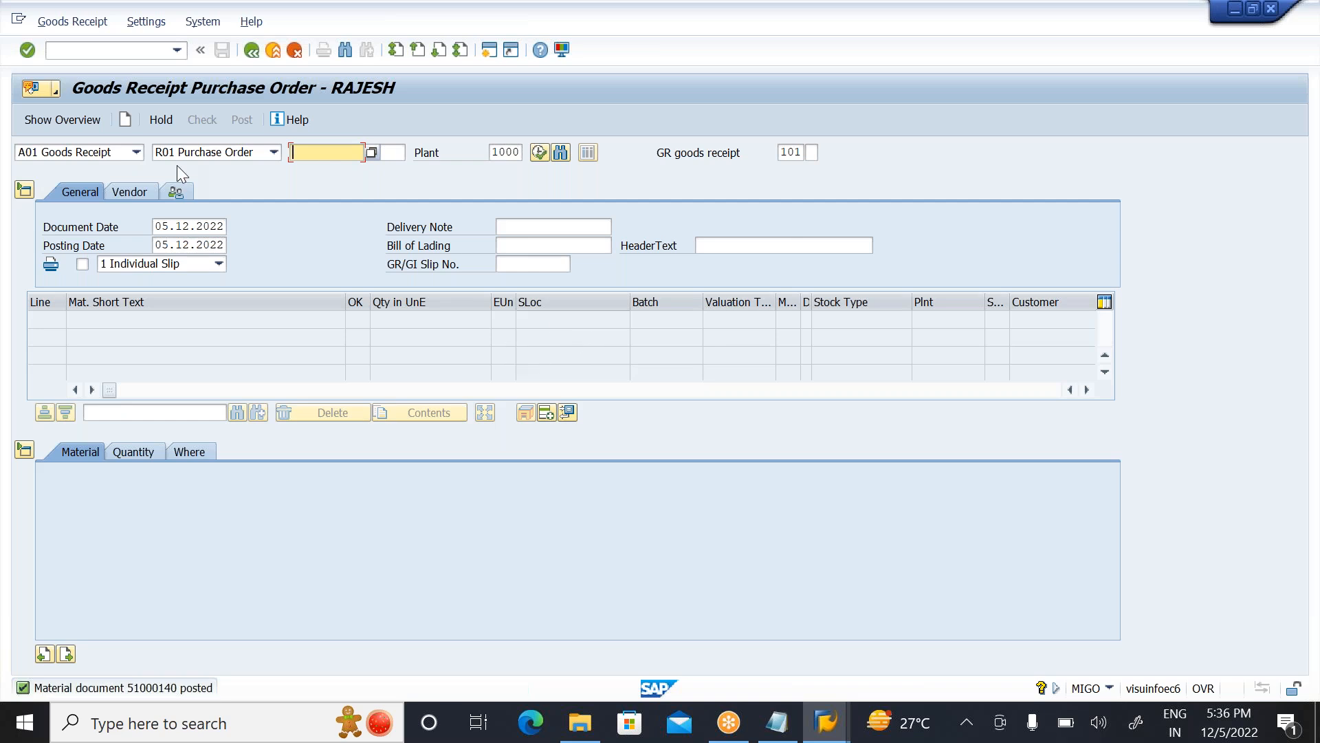
Step: Display the posted material document, look up the transfer requirement number in its WM data, and exit
{"action": "left_click", "coordinate": [137, 153]}
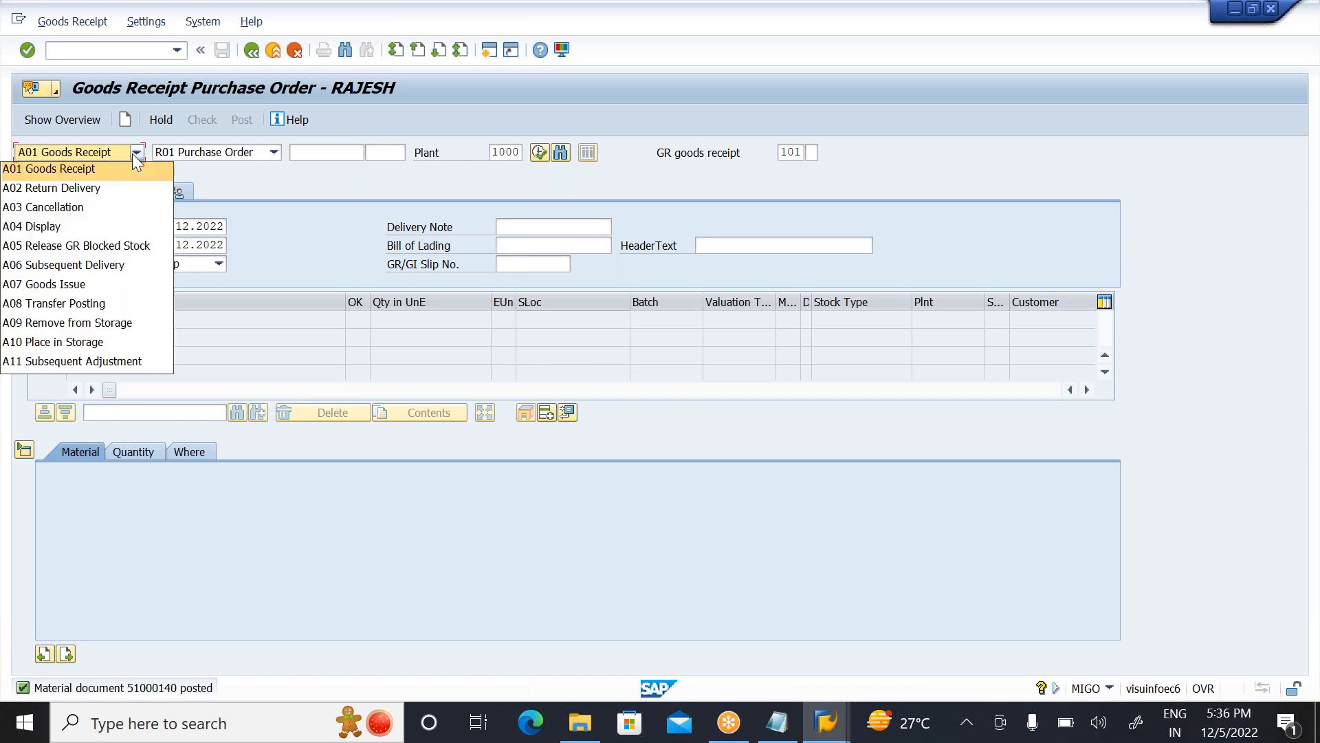
{"action": "left_click", "coordinate": [43, 228]}
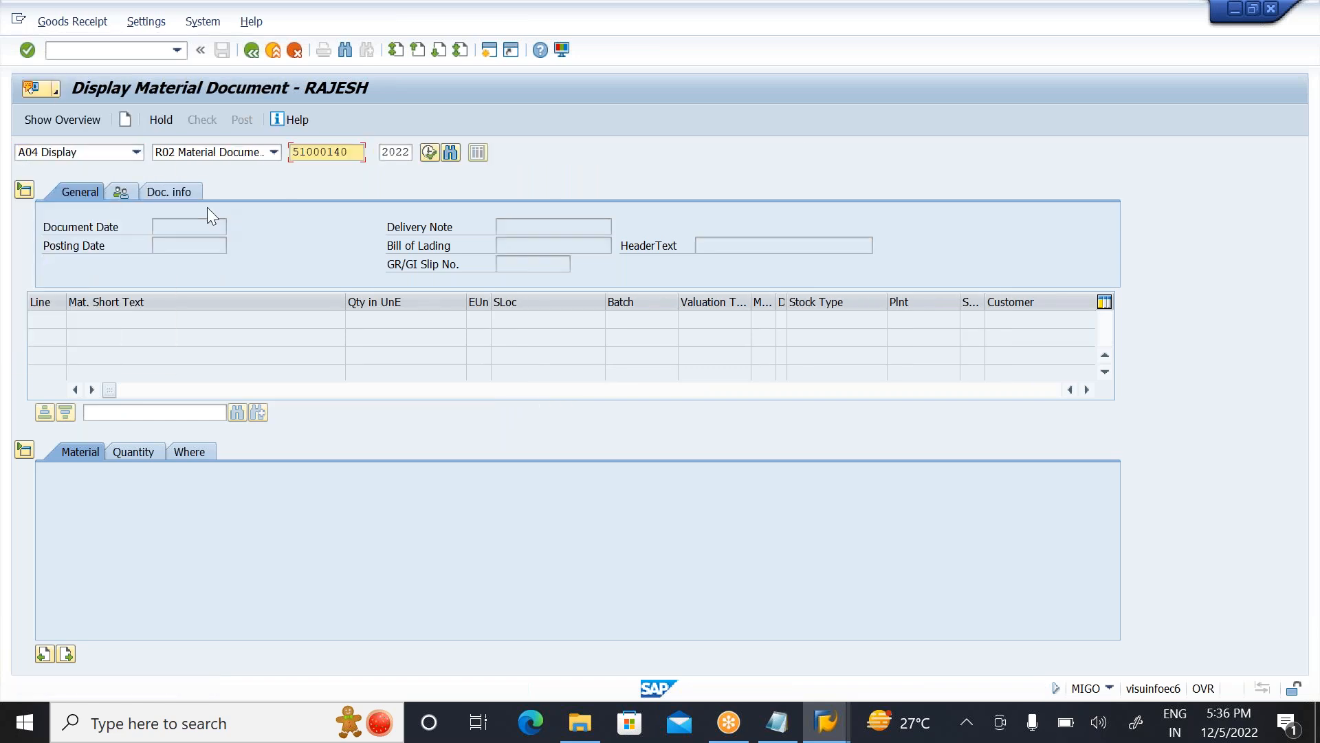
{"action": "left_click", "coordinate": [427, 151]}
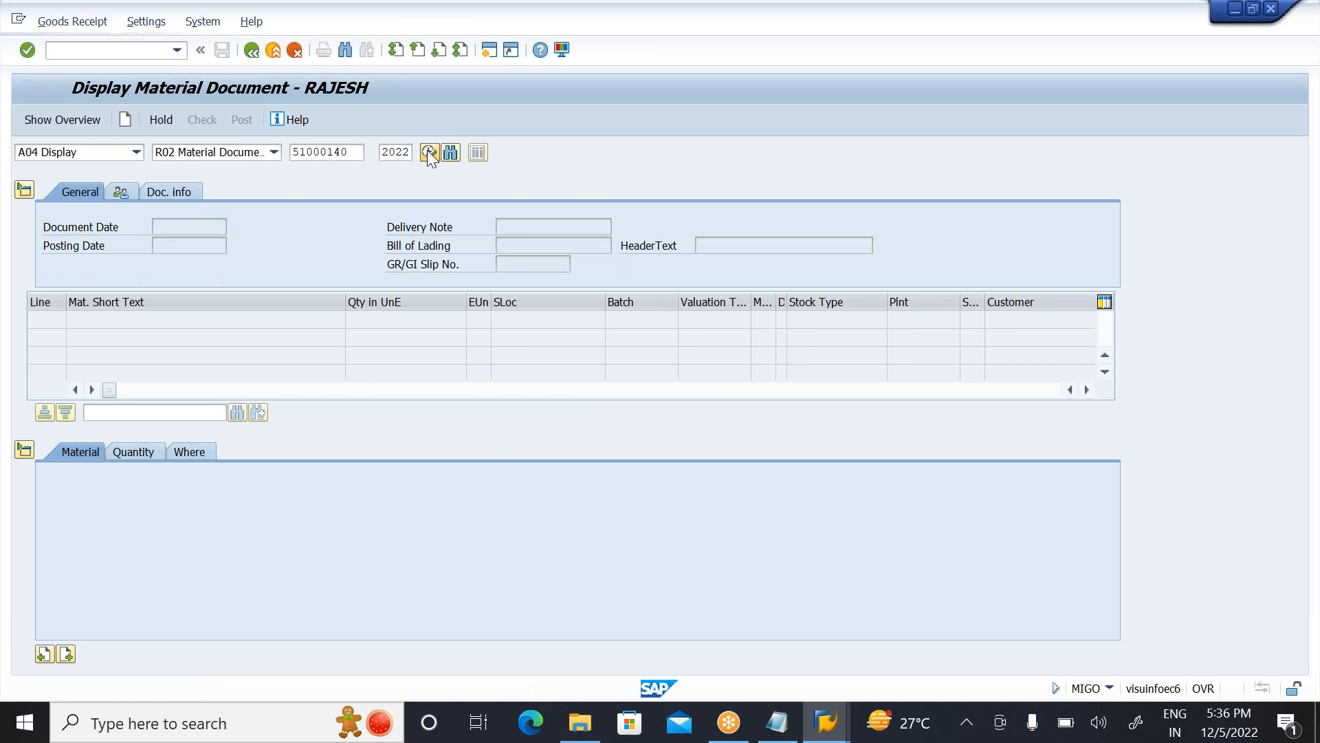
{"action": "left_click", "coordinate": [531, 454]}
{"action": "left_click", "coordinate": [201, 580]}
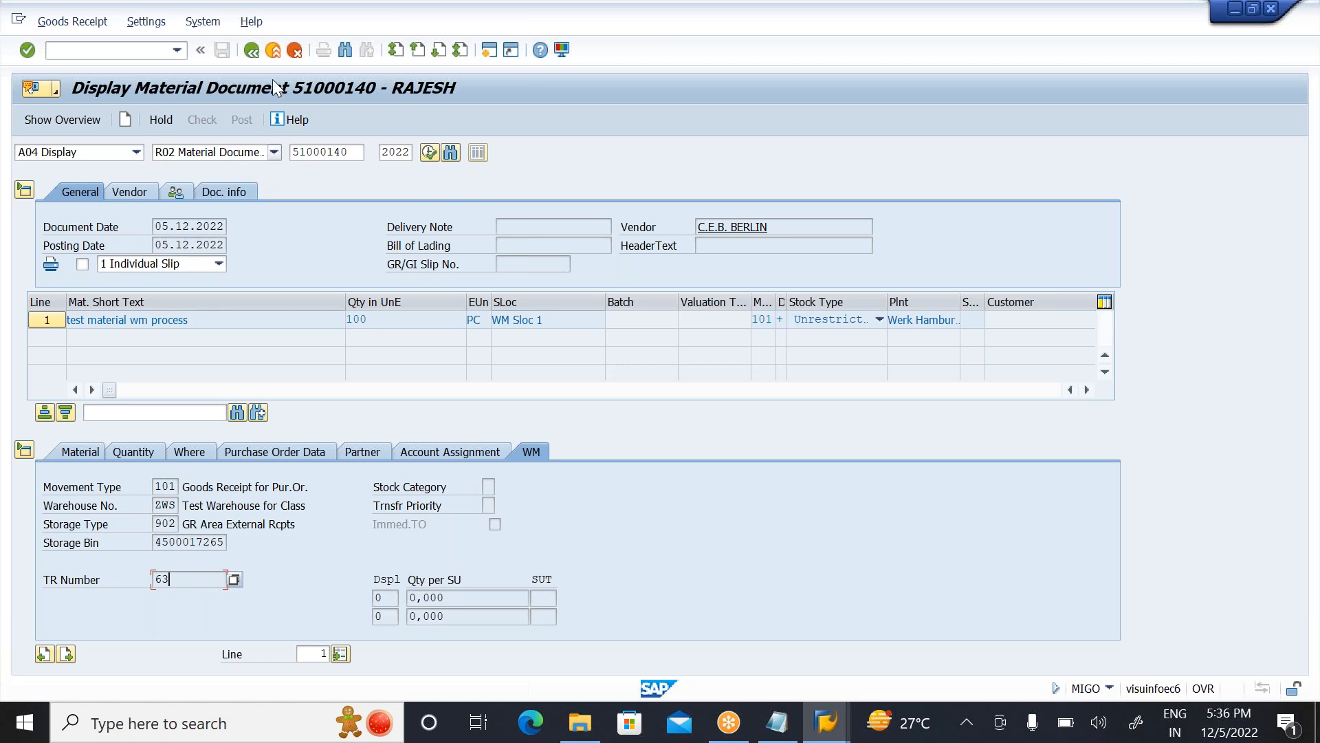
{"action": "left_click", "coordinate": [273, 51]}
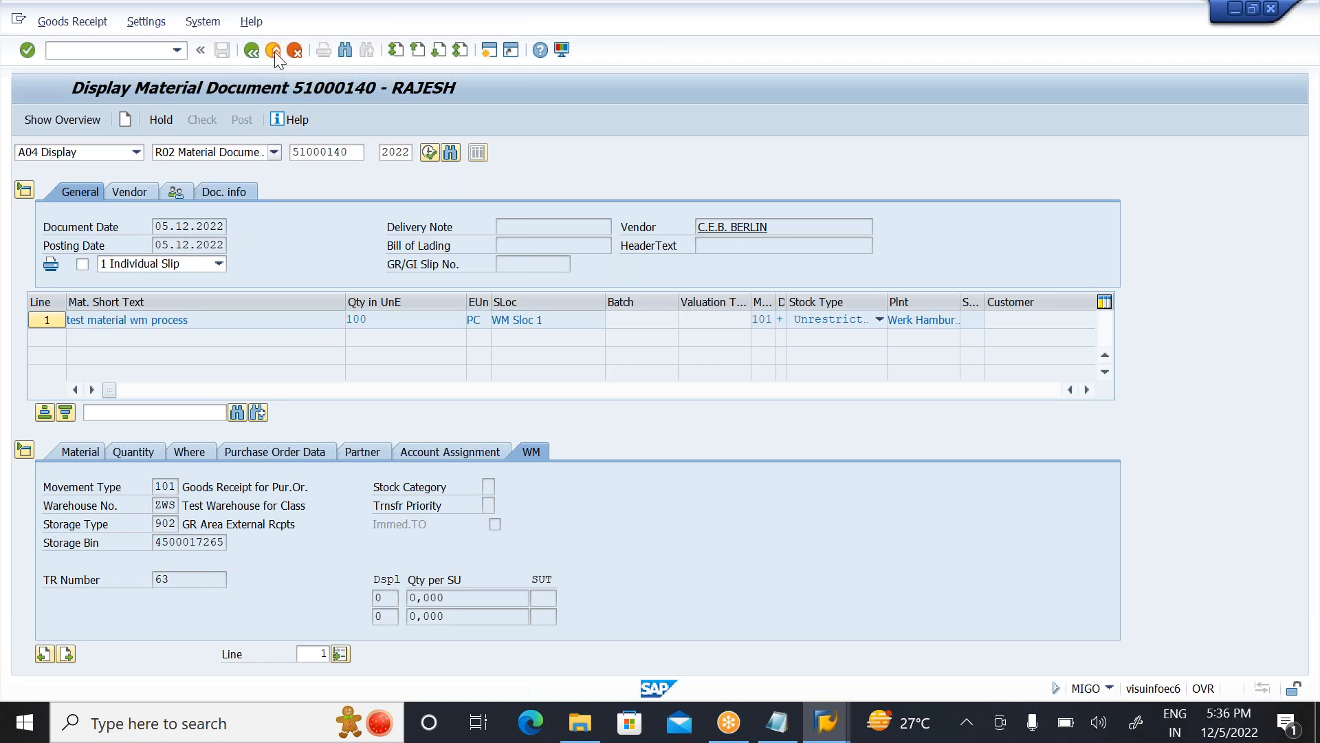
Step: Open LT04 for transfer requirement 63 in warehouse ZWS and generate the putaway transfer order item
{"action": "left_click", "coordinate": [84, 59]}
{"action": "type", "text": "LT04"}
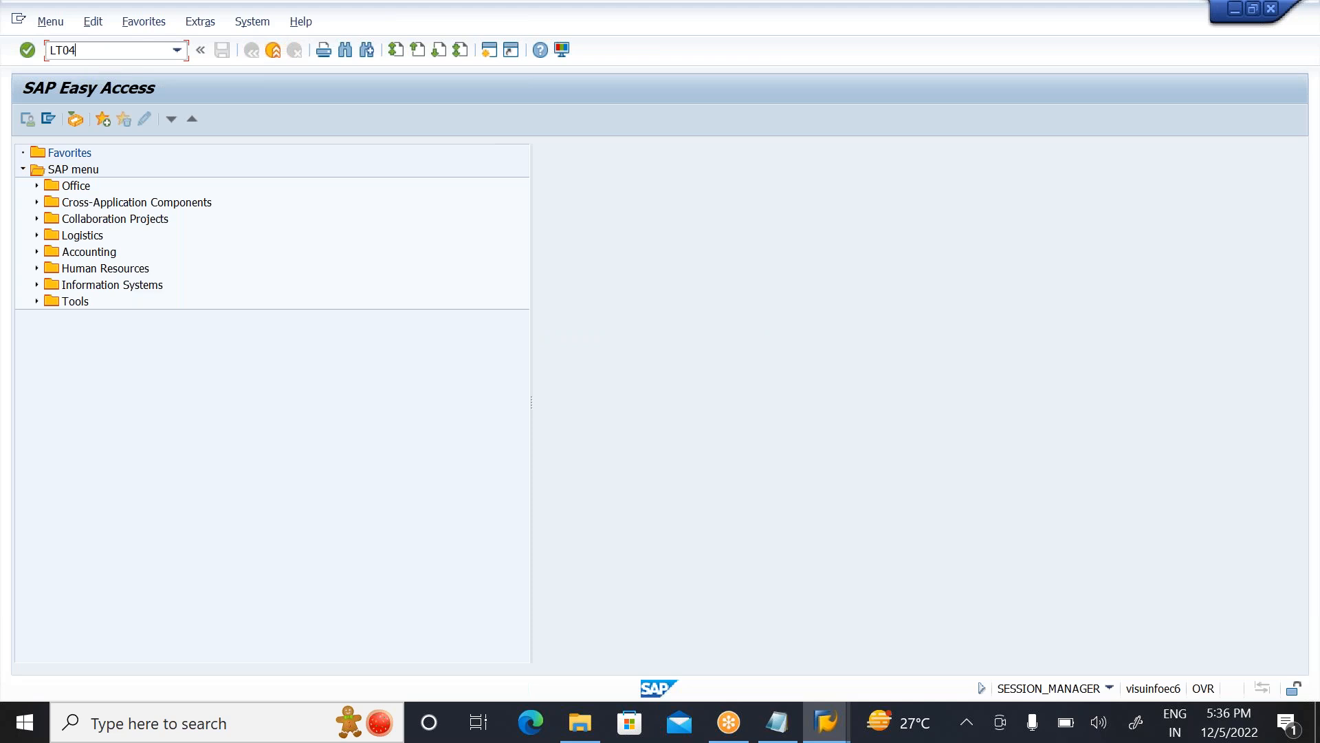
{"action": "key", "text": "Return"}
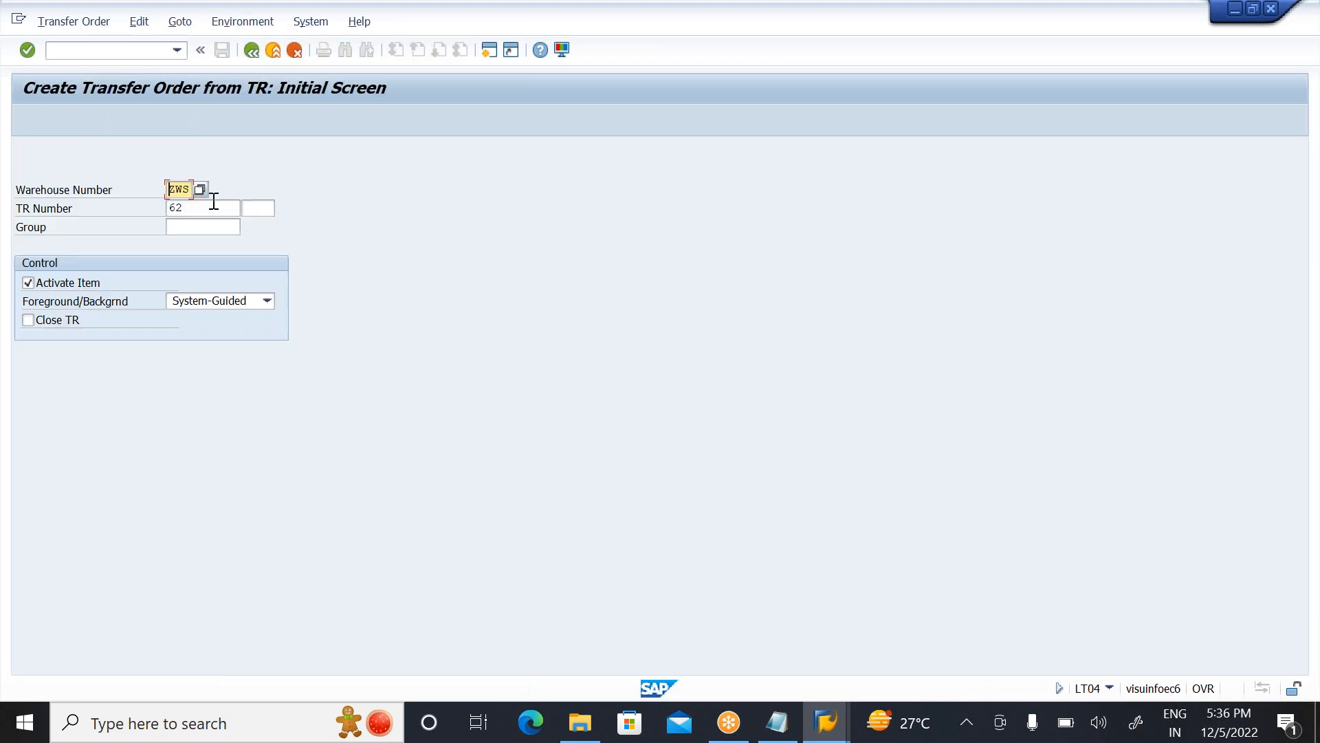
{"action": "left_click", "coordinate": [207, 207]}
{"action": "key", "text": "BackSpace"}
{"action": "type", "text": "3"}
{"action": "key", "text": "Return"}
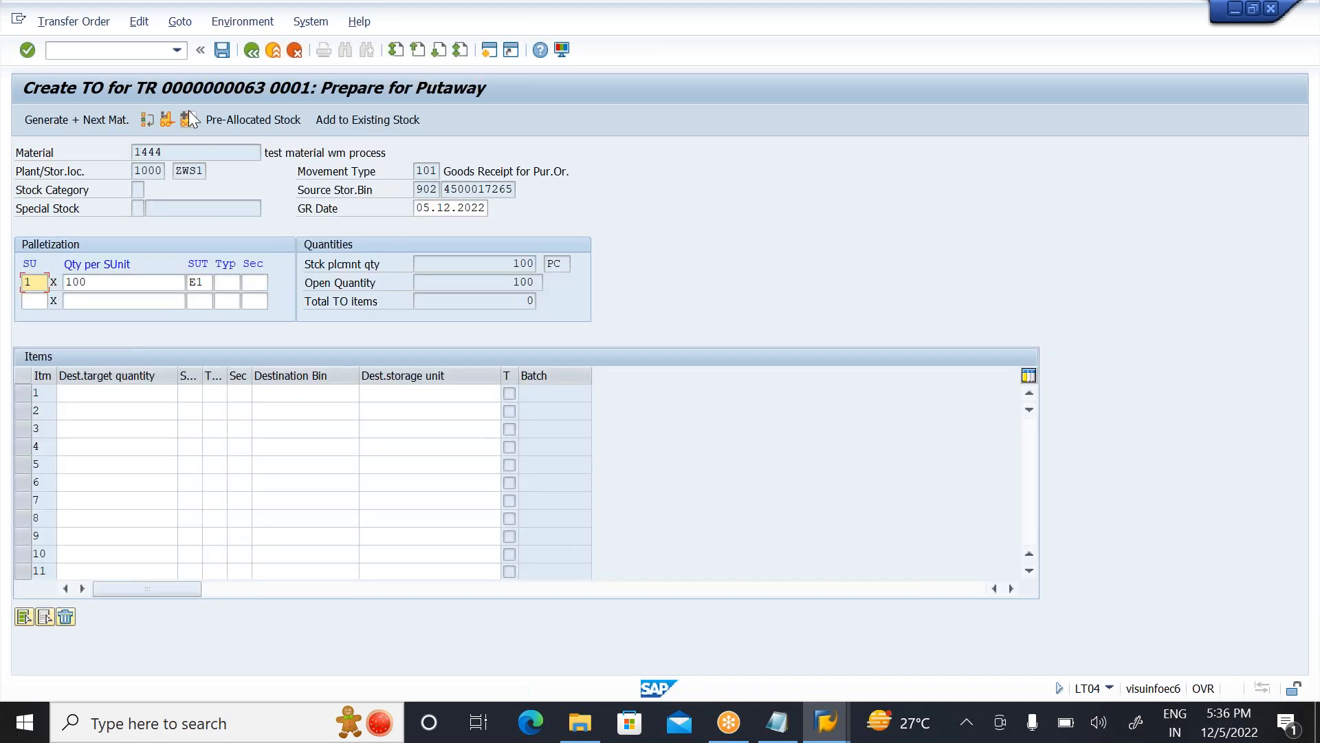
{"action": "left_click", "coordinate": [187, 118]}
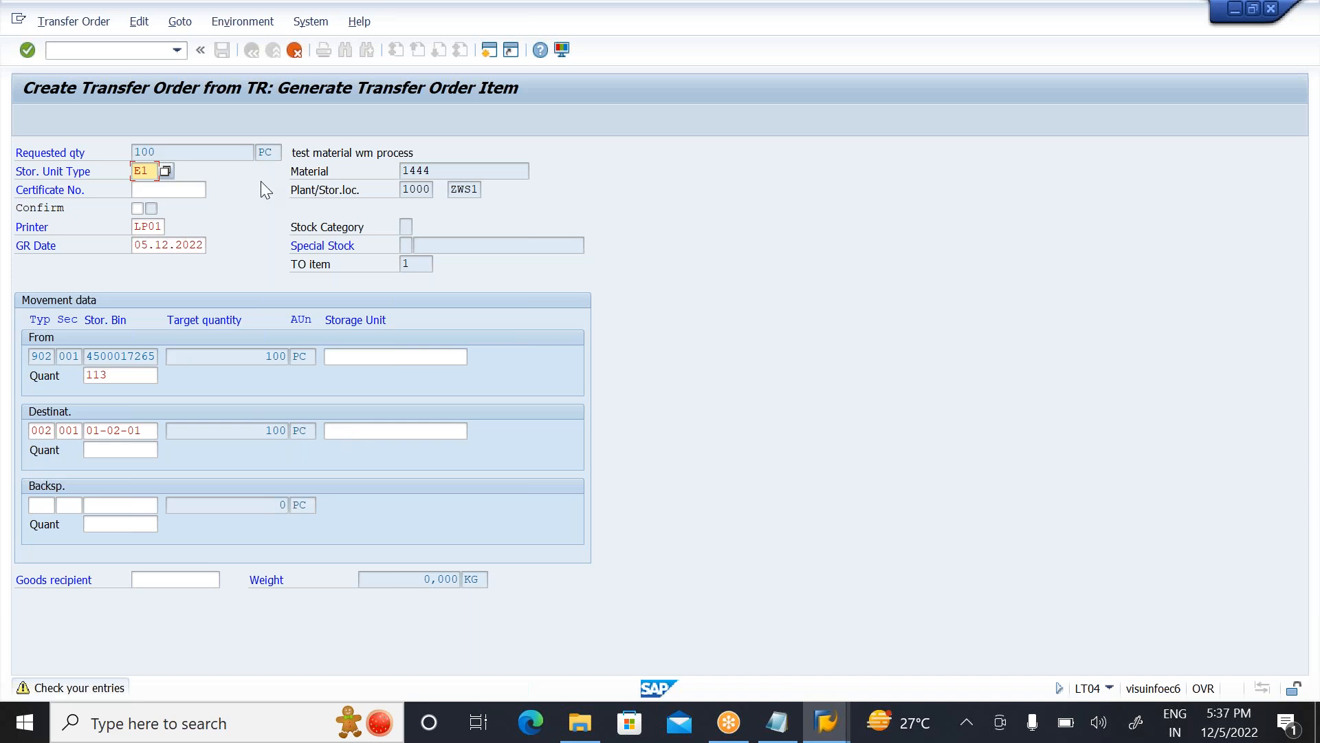
Step: Cancel the generated transfer order item and exit LT04 without saving
{"action": "left_click", "coordinate": [294, 55]}
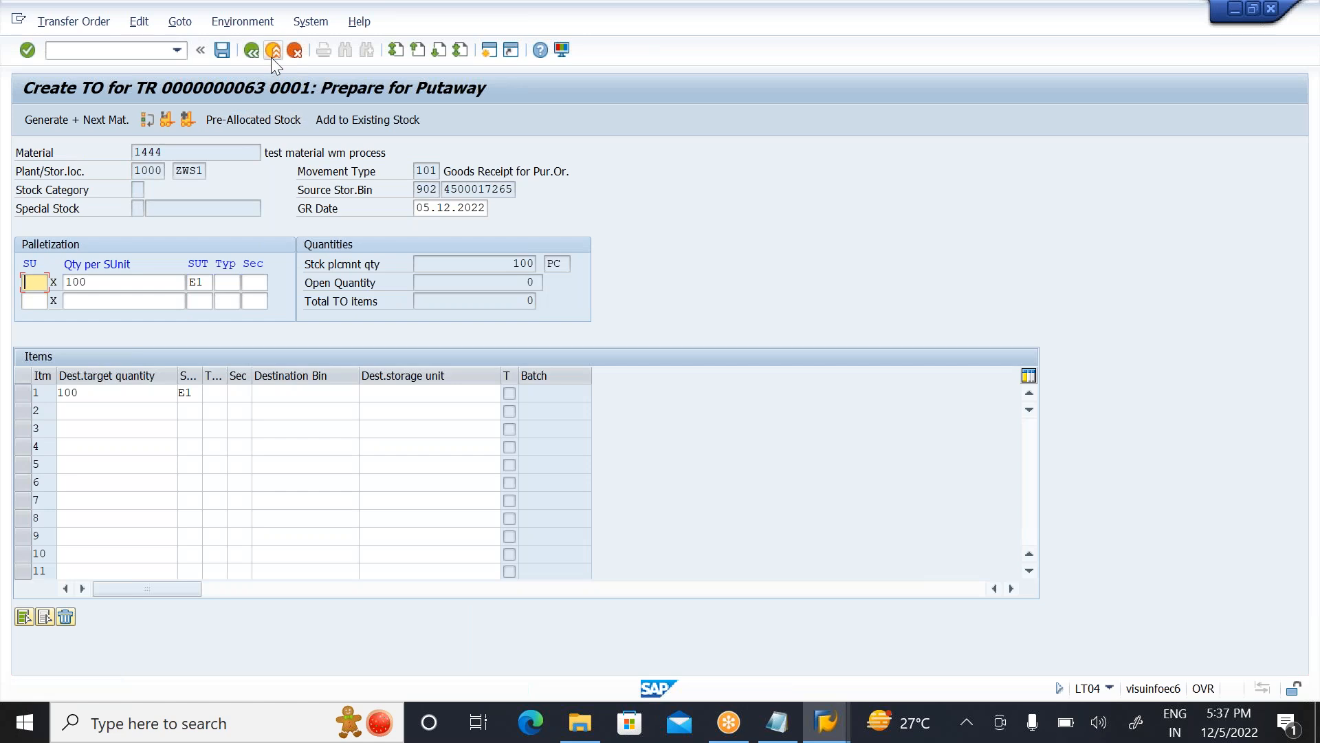
{"action": "left_click", "coordinate": [272, 58]}
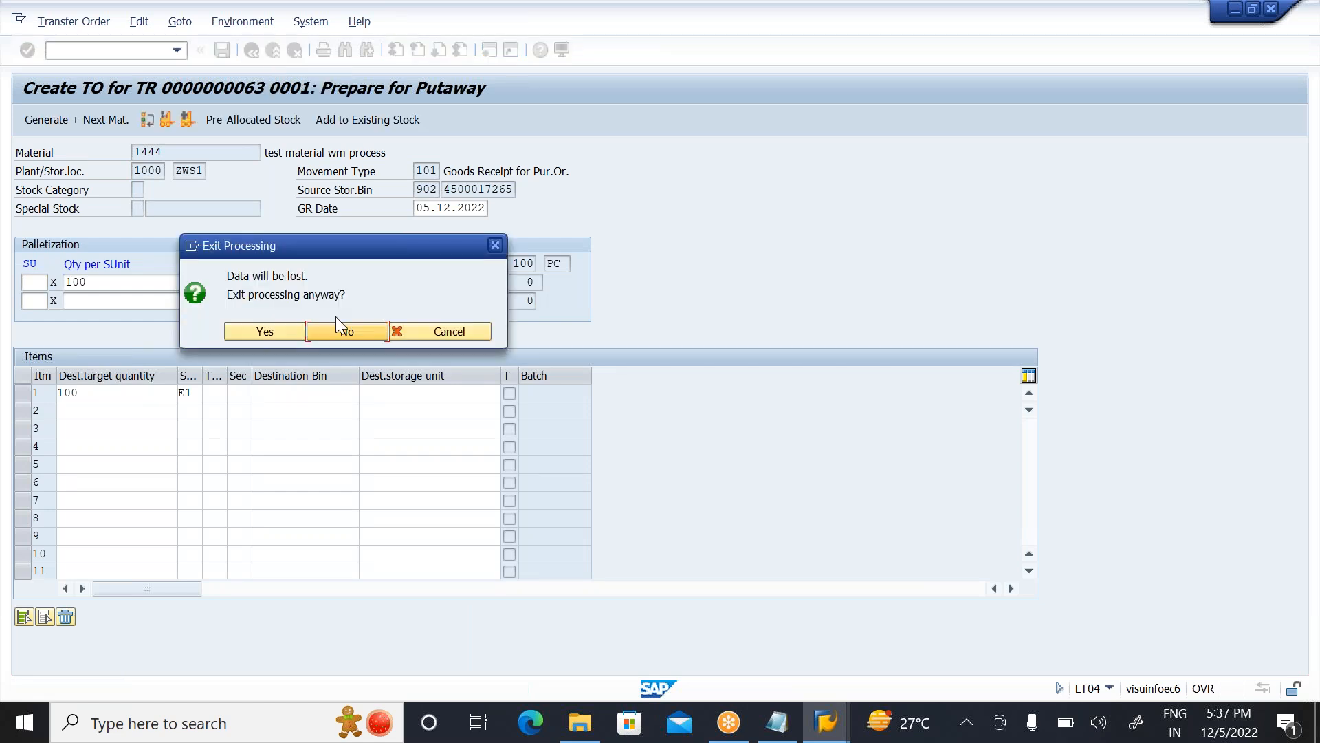
{"action": "left_click", "coordinate": [256, 330]}
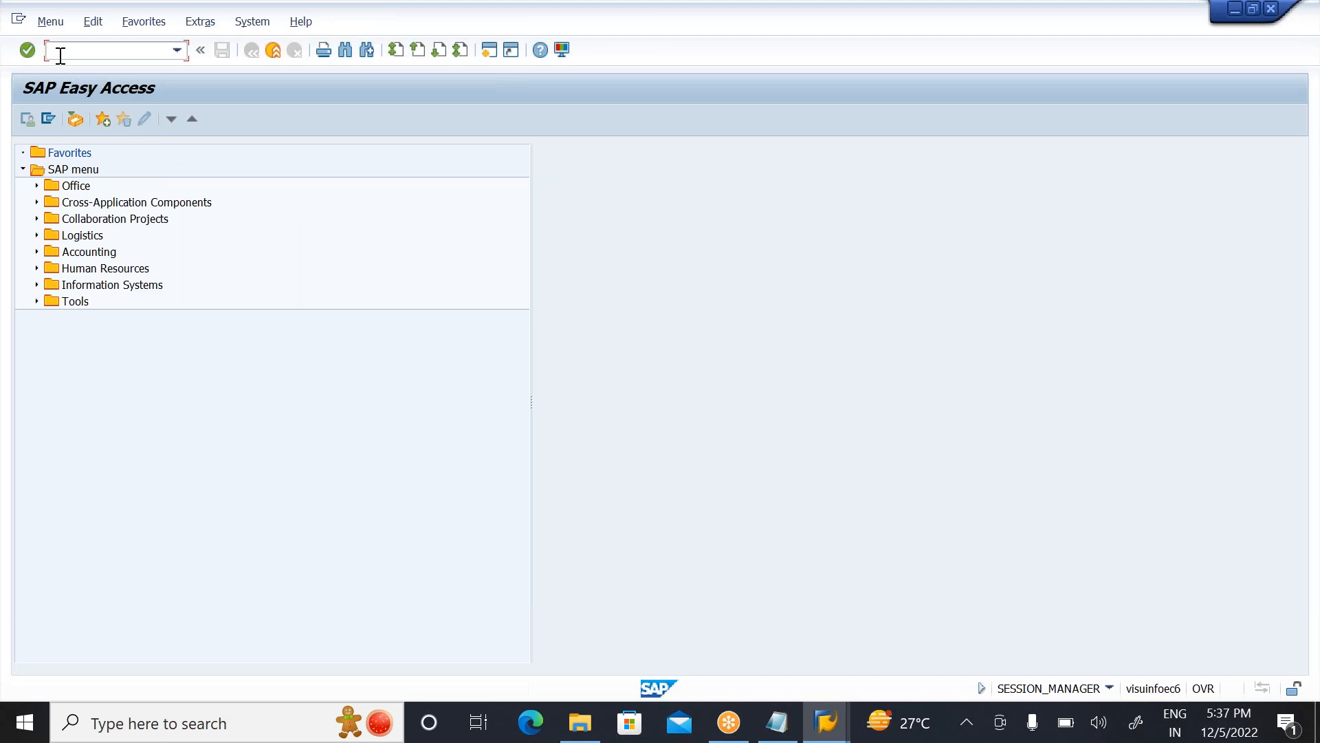
Step: Switch to the storage type control session and open the SPRO reference IMG in a new session
{"action": "key", "text": "alt+Tab"}
{"action": "key", "text": "alt+Tab"}
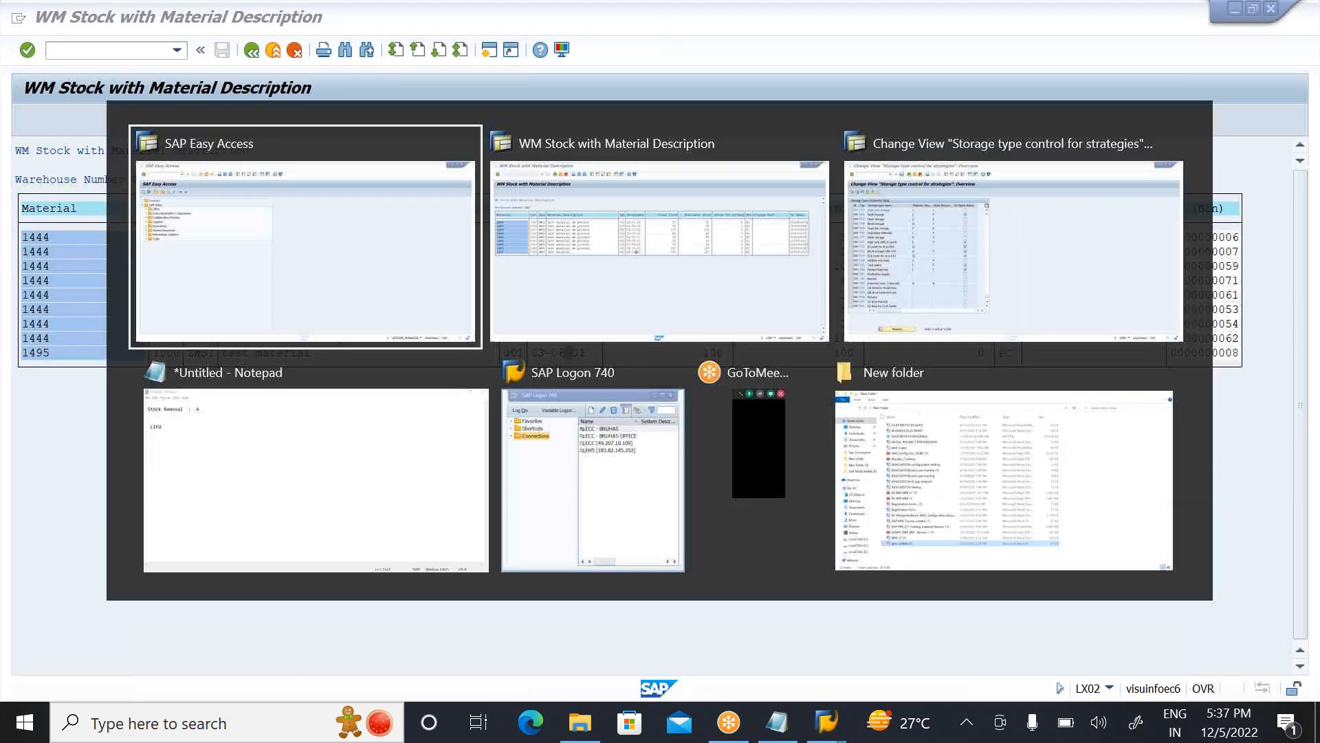
{"action": "key", "text": "alt+Tab"}
{"action": "key", "text": "alt+Tab"}
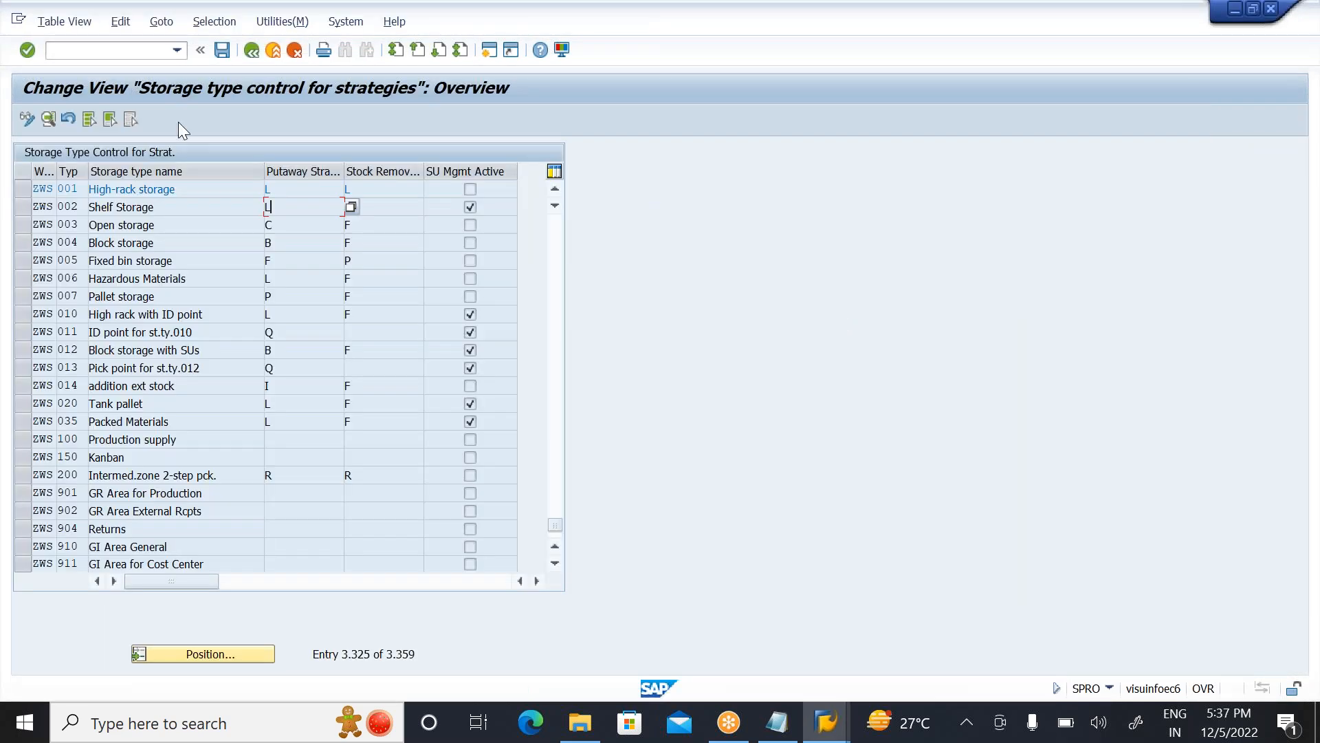
{"action": "left_click", "coordinate": [493, 51]}
{"action": "type", "text": "SPRO"}
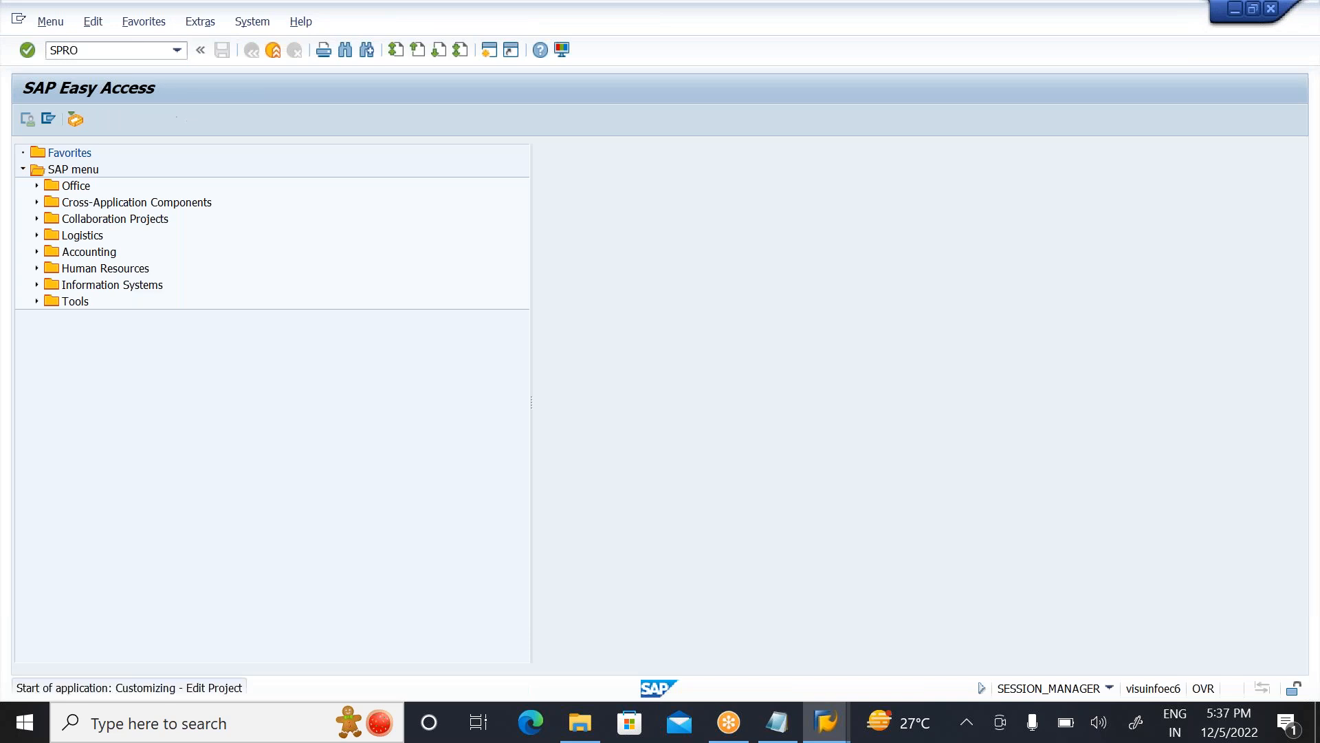
{"action": "key", "text": "Return"}
{"action": "left_click", "coordinate": [72, 119]}
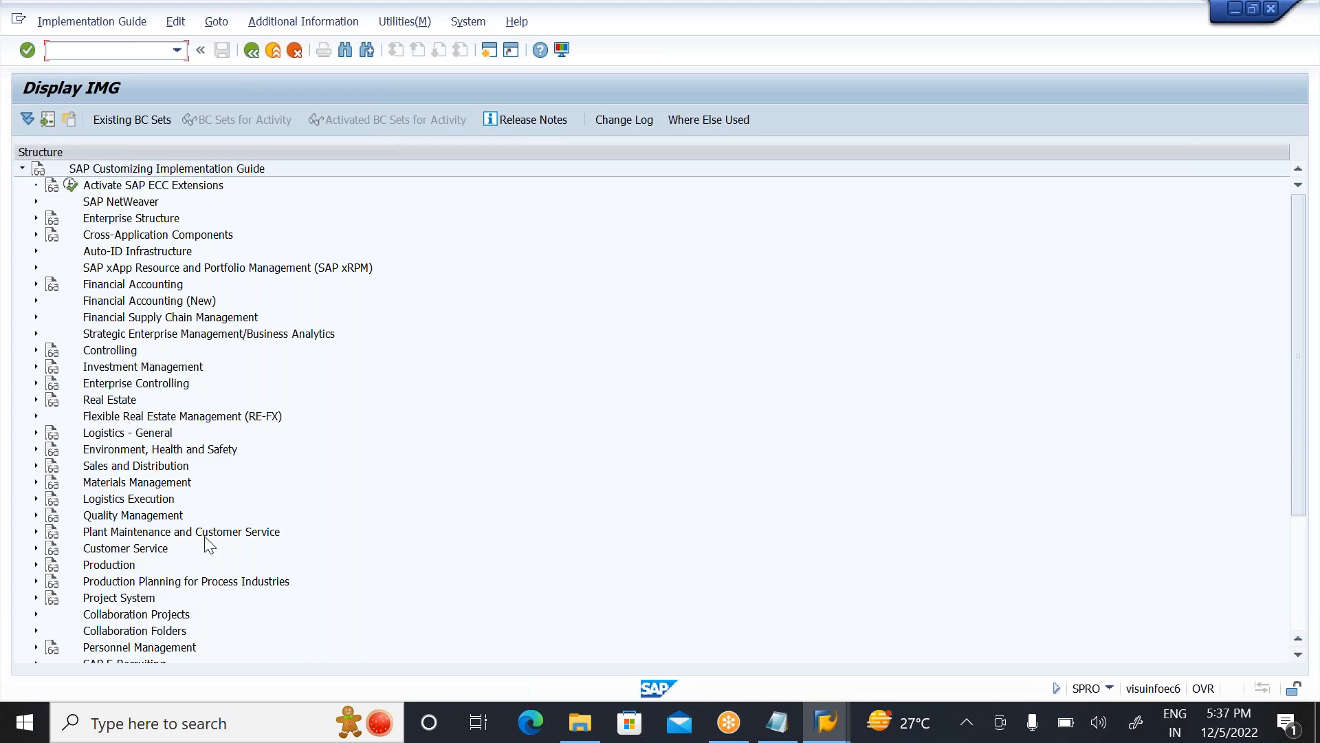
Step: Open Activate Storage Type Search in the IMG under Logistics Execution, Warehouse Management, Strategies
{"action": "left_click", "coordinate": [133, 489]}
{"action": "key", "text": "Down"}
{"action": "key", "text": "Right"}
{"action": "key", "text": "Down"}
{"action": "key", "text": "Down"}
{"action": "key", "text": "Down"}
{"action": "key", "text": "Right"}
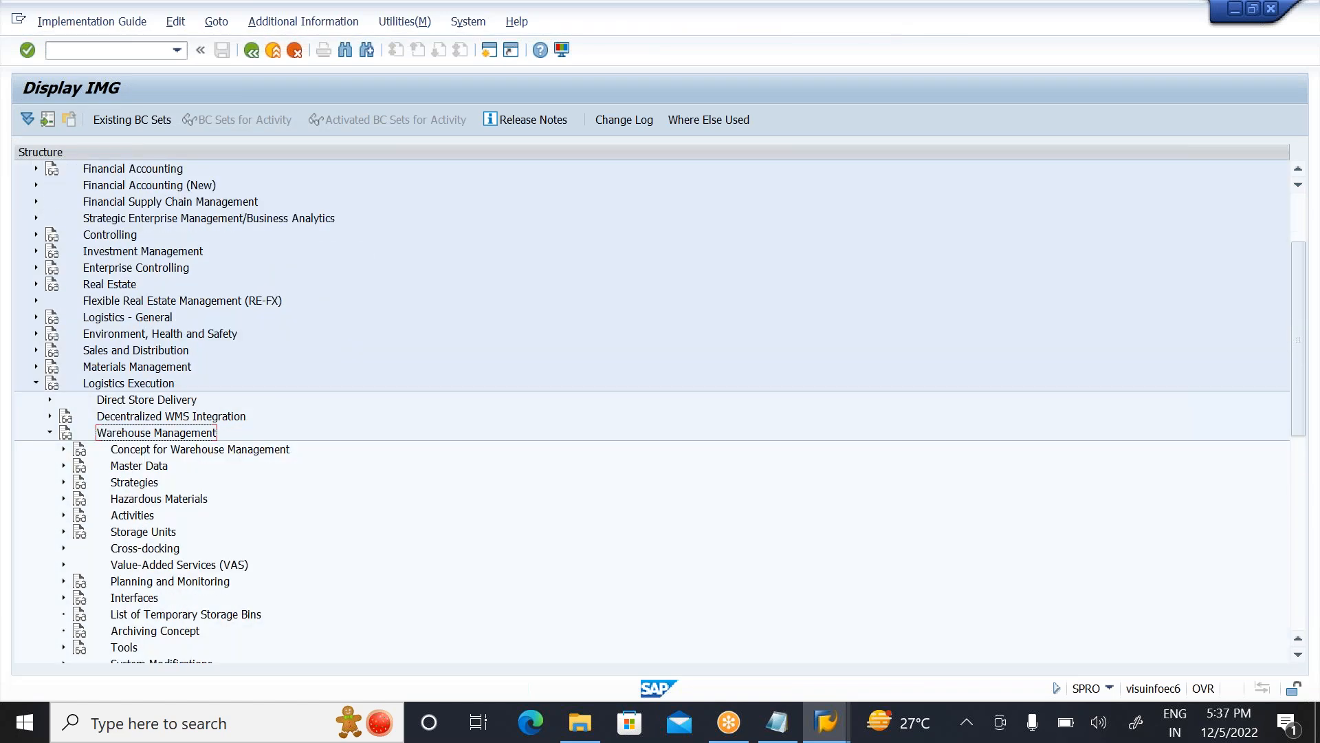
{"action": "key", "text": "Down"}
{"action": "key", "text": "Down"}
{"action": "key", "text": "Right"}
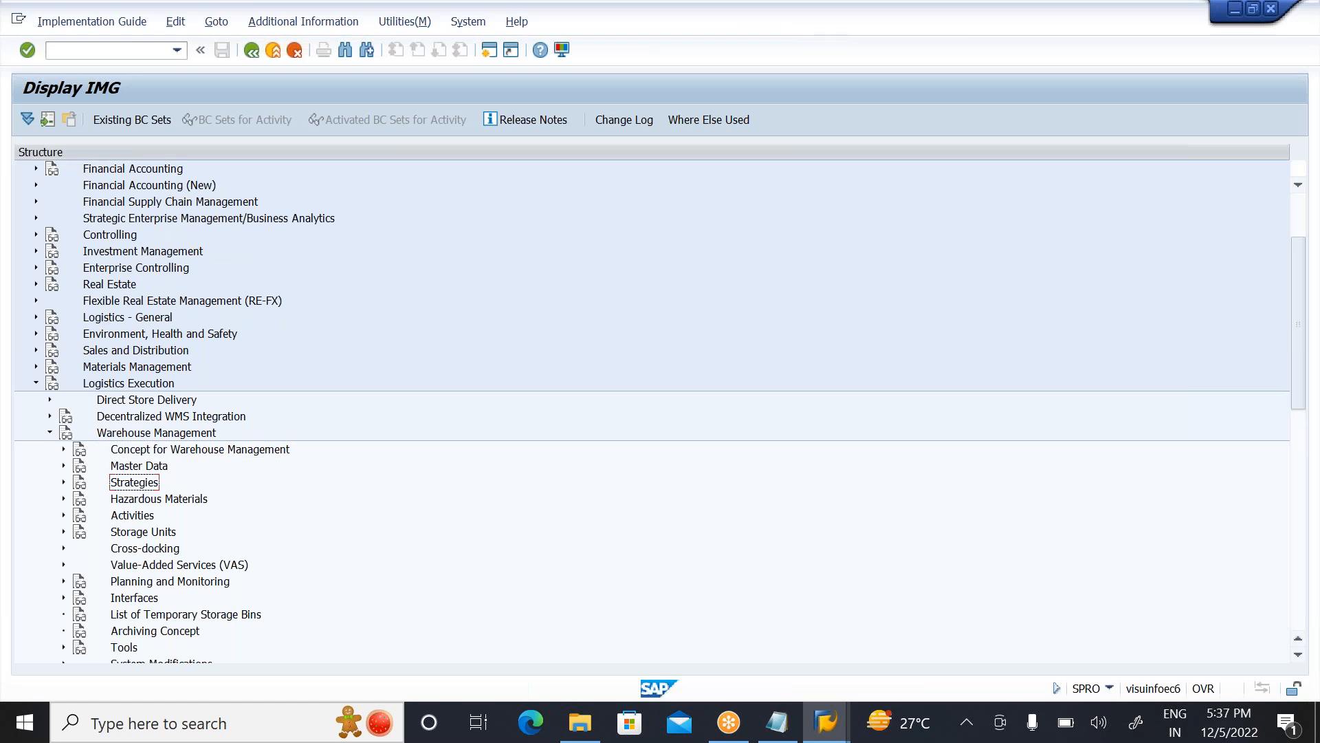
{"action": "key", "text": "Down"}
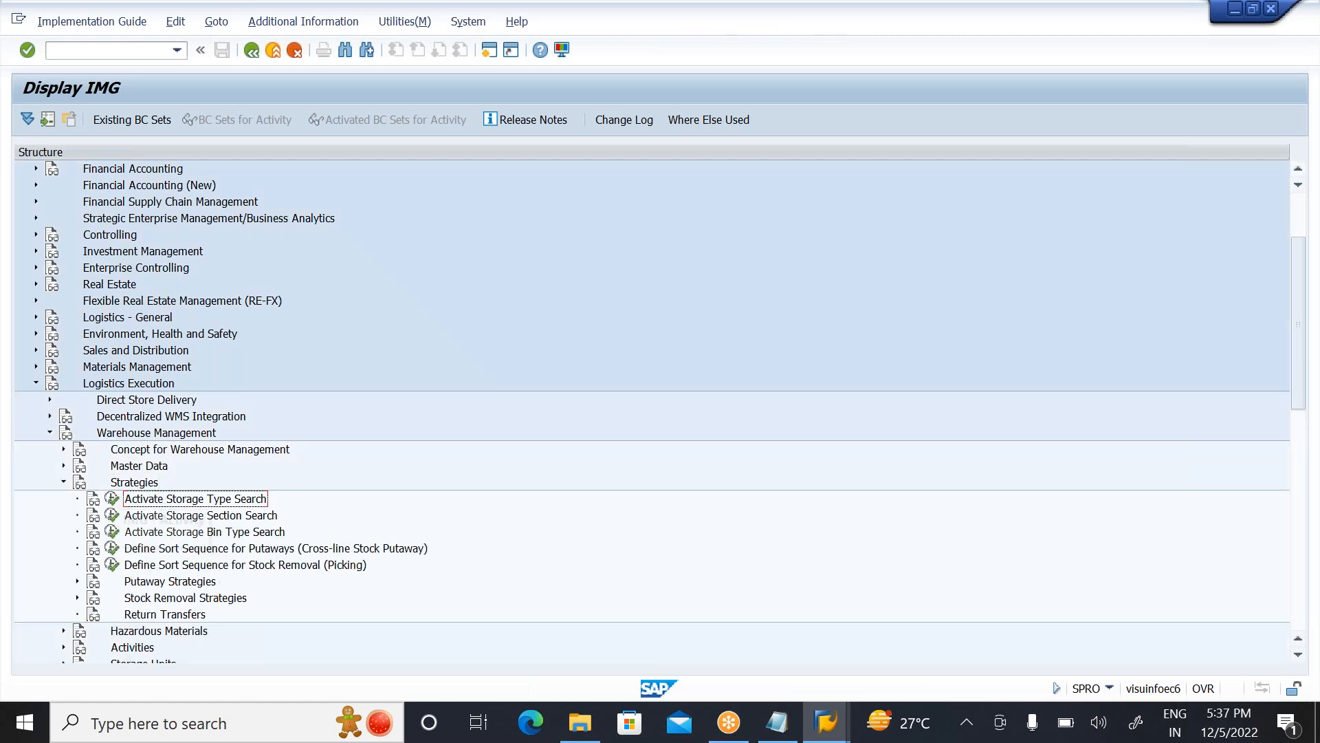
{"action": "left_click", "coordinate": [112, 498]}
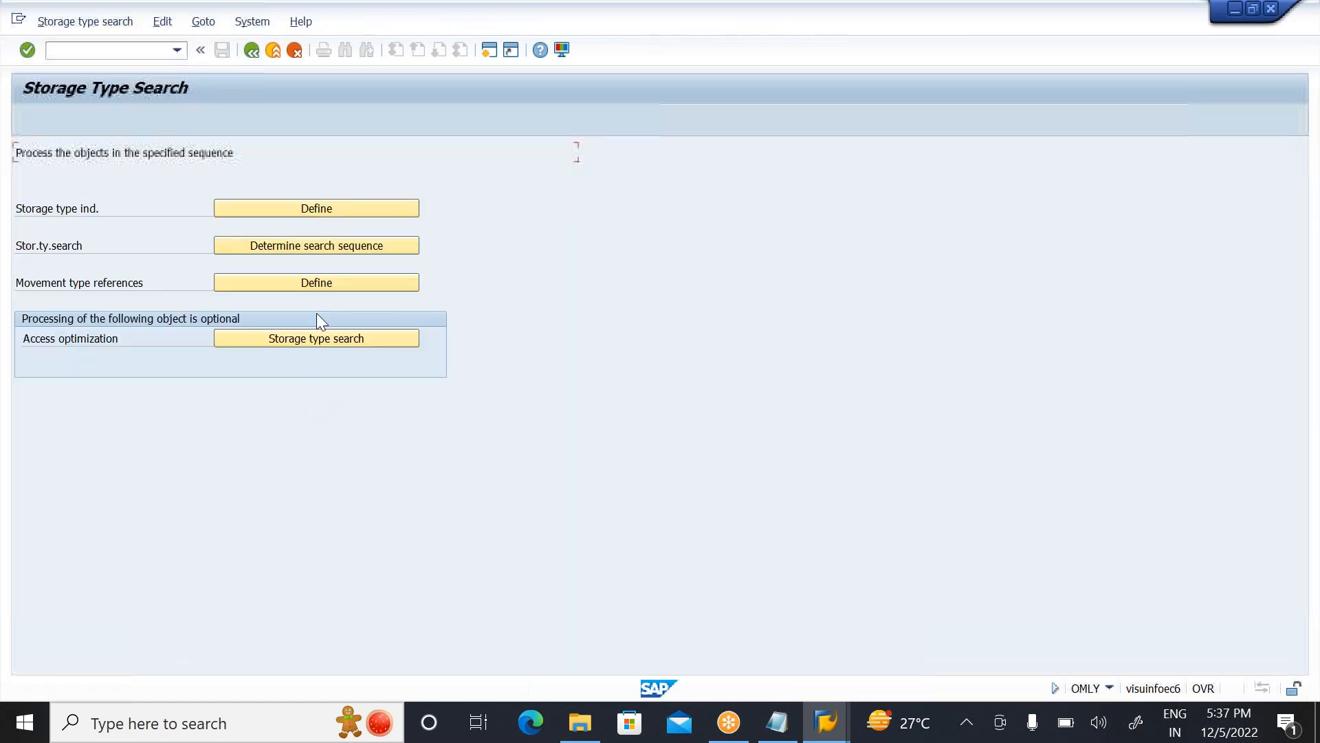
Step: Open the storage type search sequence table and position it on warehouse ZWS with process E
{"action": "left_click", "coordinate": [336, 246]}
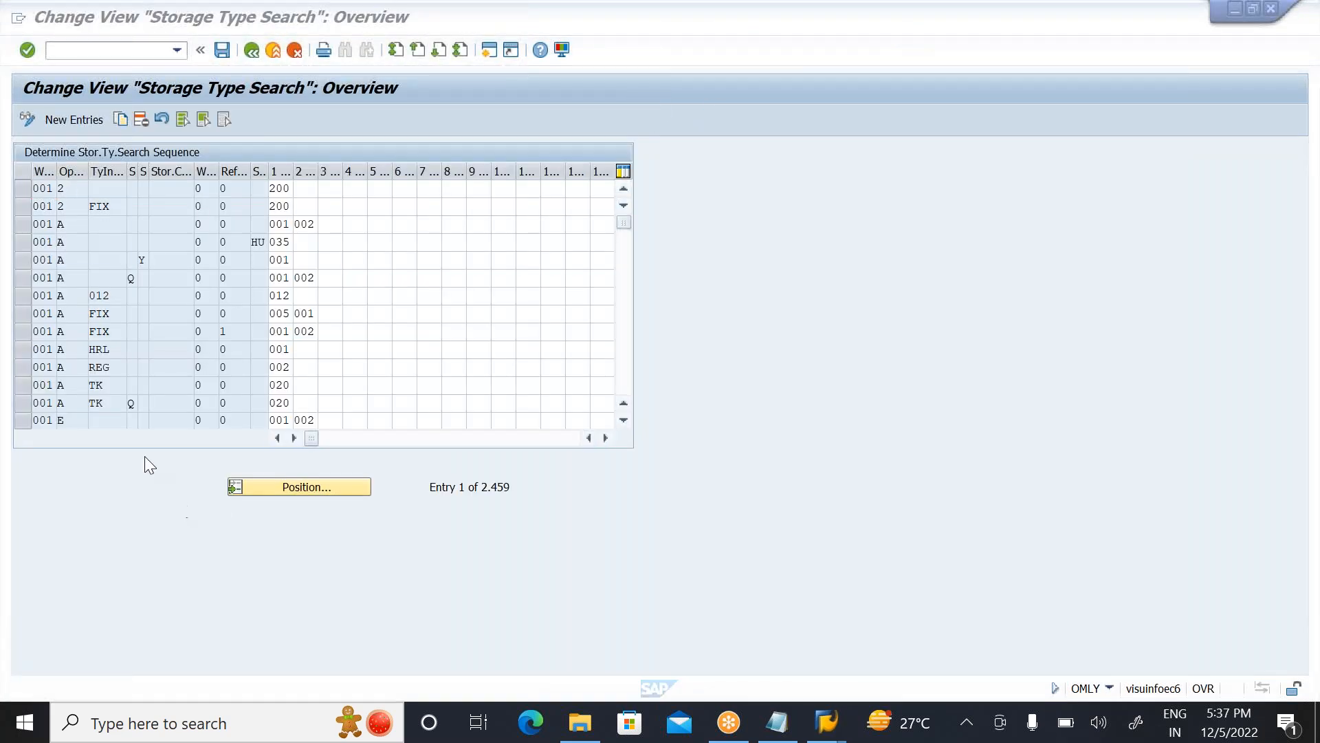
{"action": "left_click", "coordinate": [315, 487]}
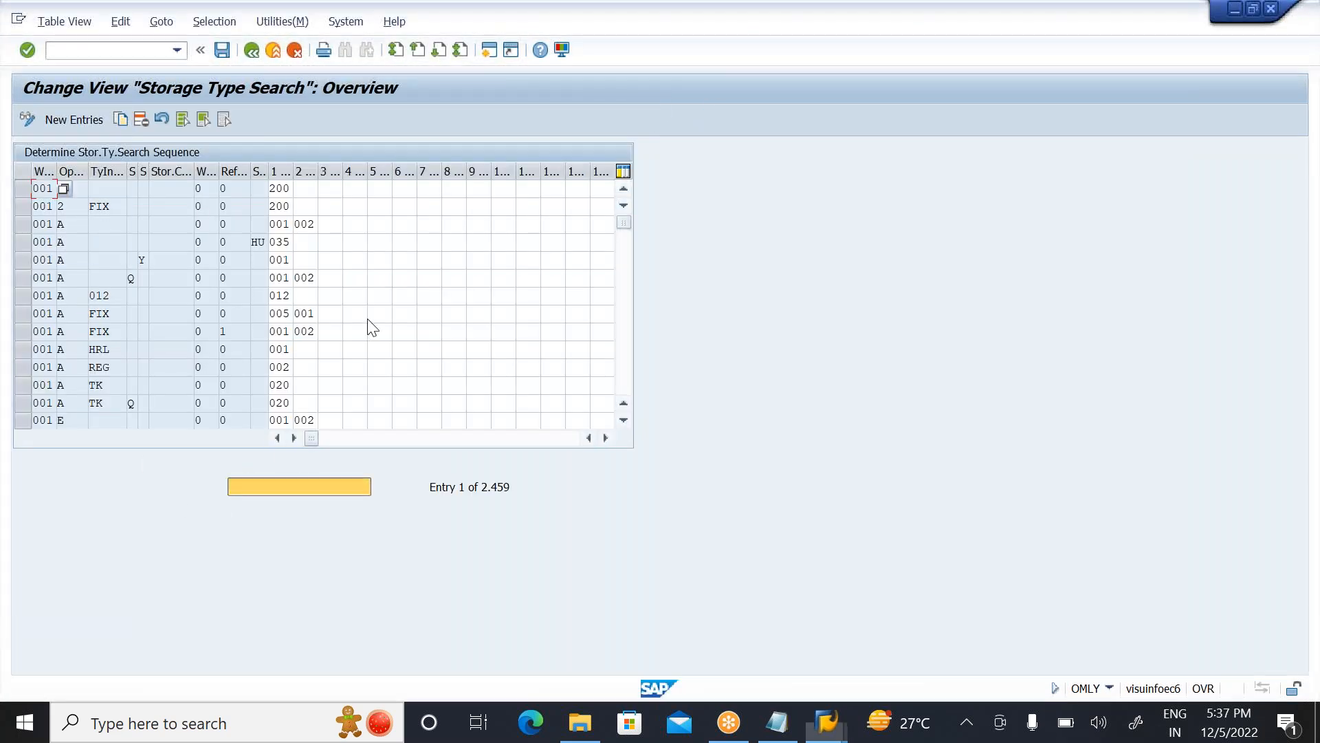
{"action": "type", "text": "ZWS"}
{"action": "key", "text": "Tab"}
{"action": "type", "text": "E"}
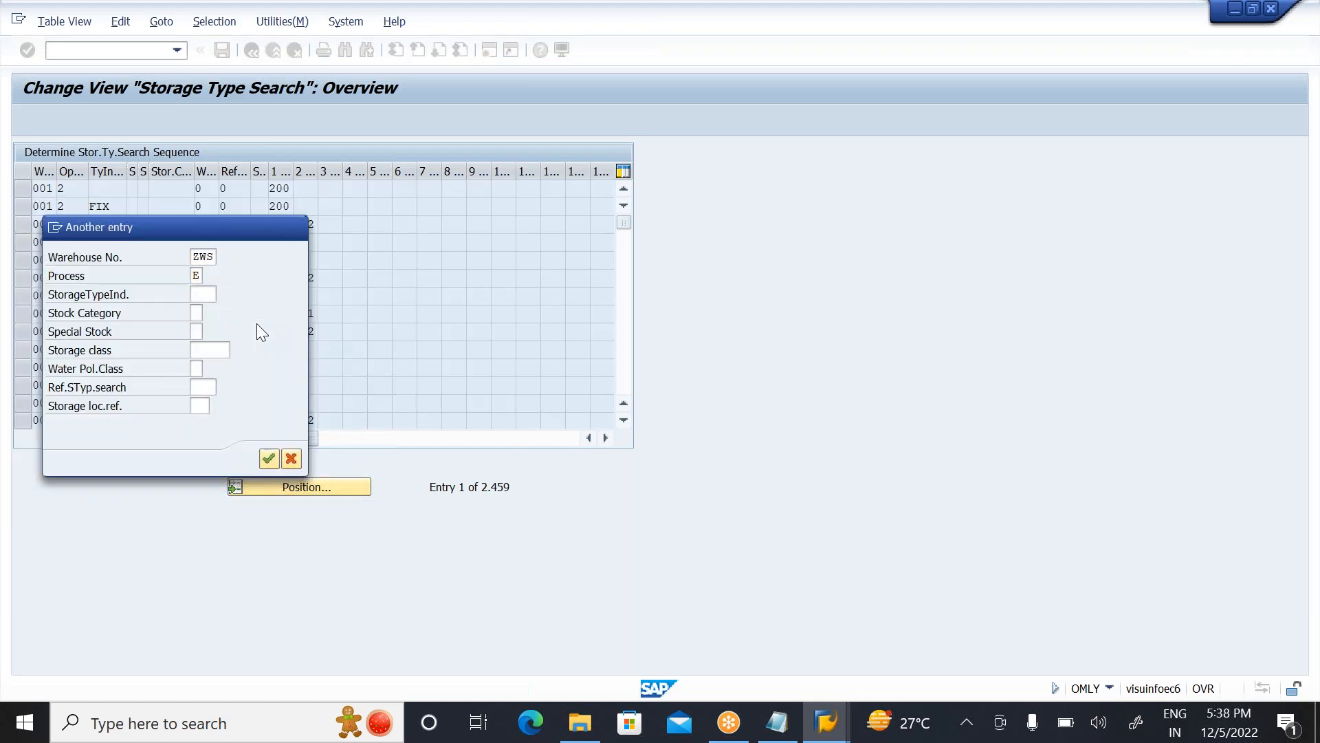
{"action": "key", "text": "Return"}
Step: Set the first ZWS process E entry to search storage type 001, followed by 002, and save the table
{"action": "left_click", "coordinate": [283, 188]}
{"action": "type", "text": "1"}
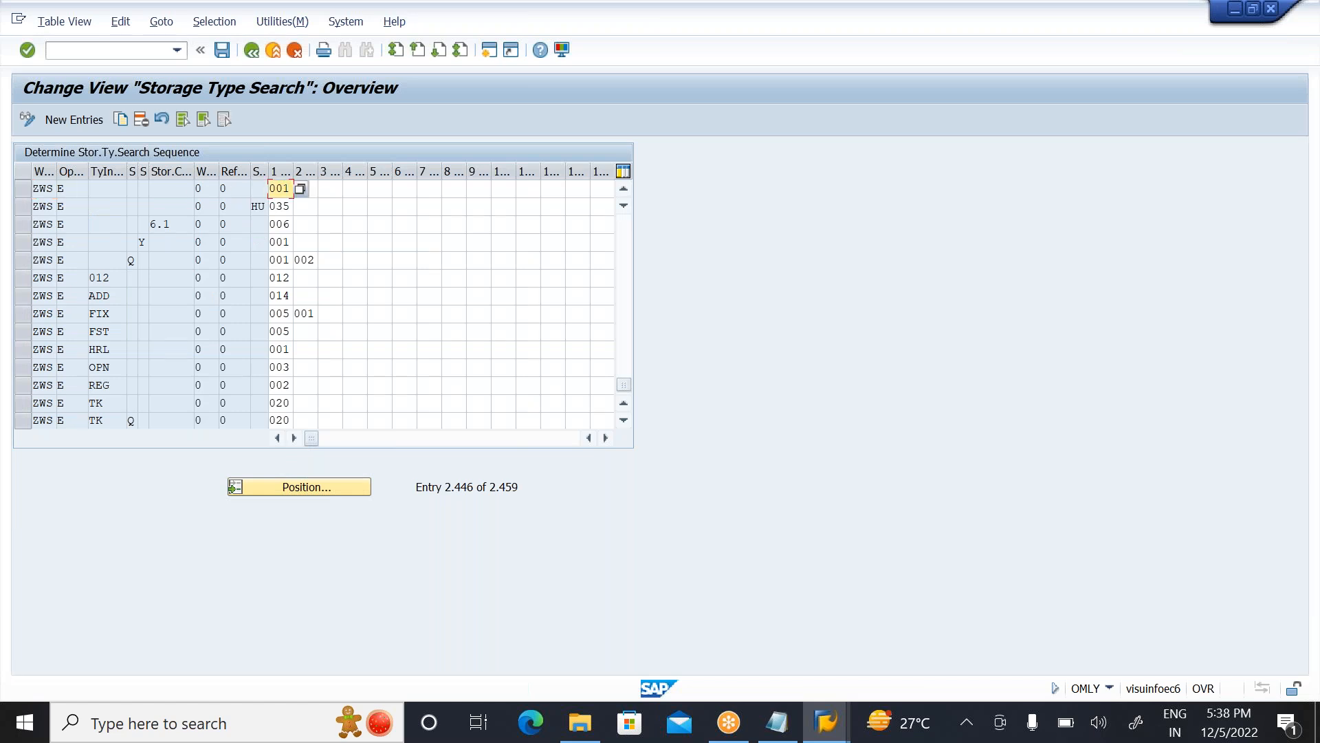
{"action": "left_click", "coordinate": [346, 189]}
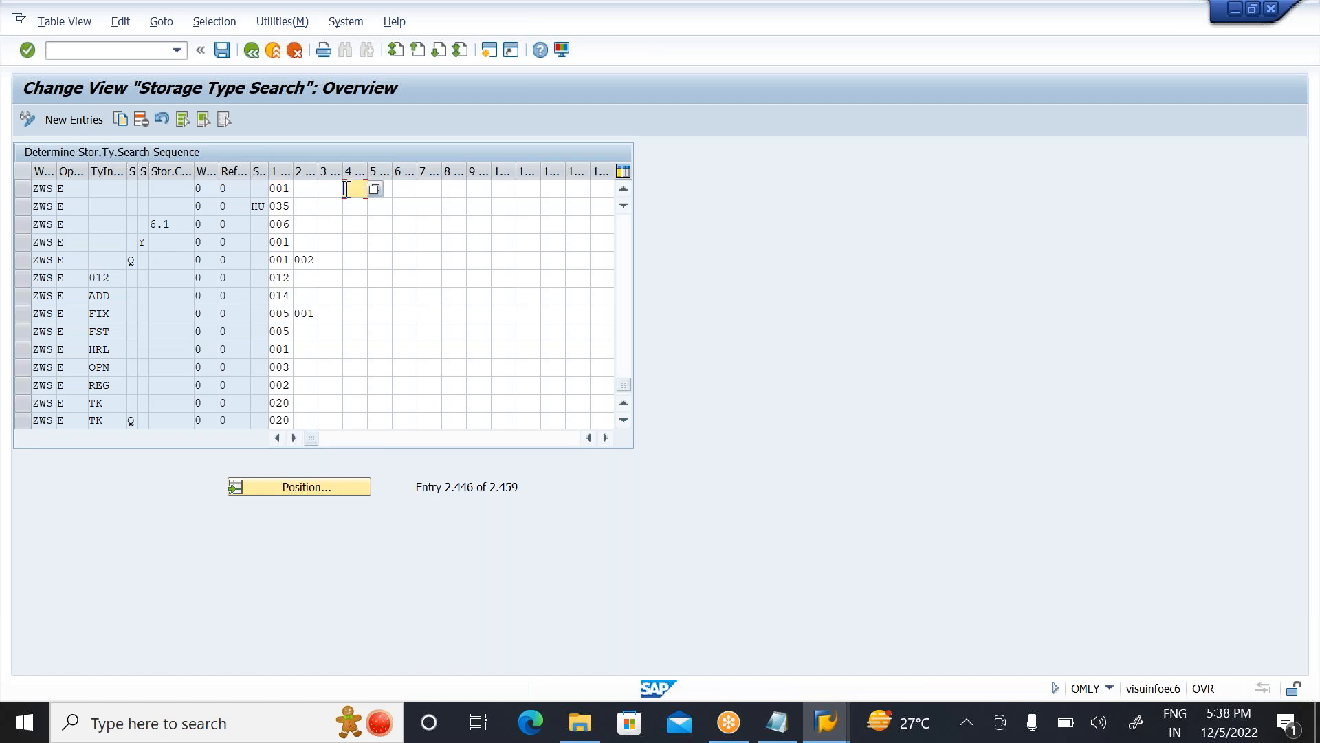
{"action": "left_click", "coordinate": [307, 189]}
{"action": "type", "text": "002"}
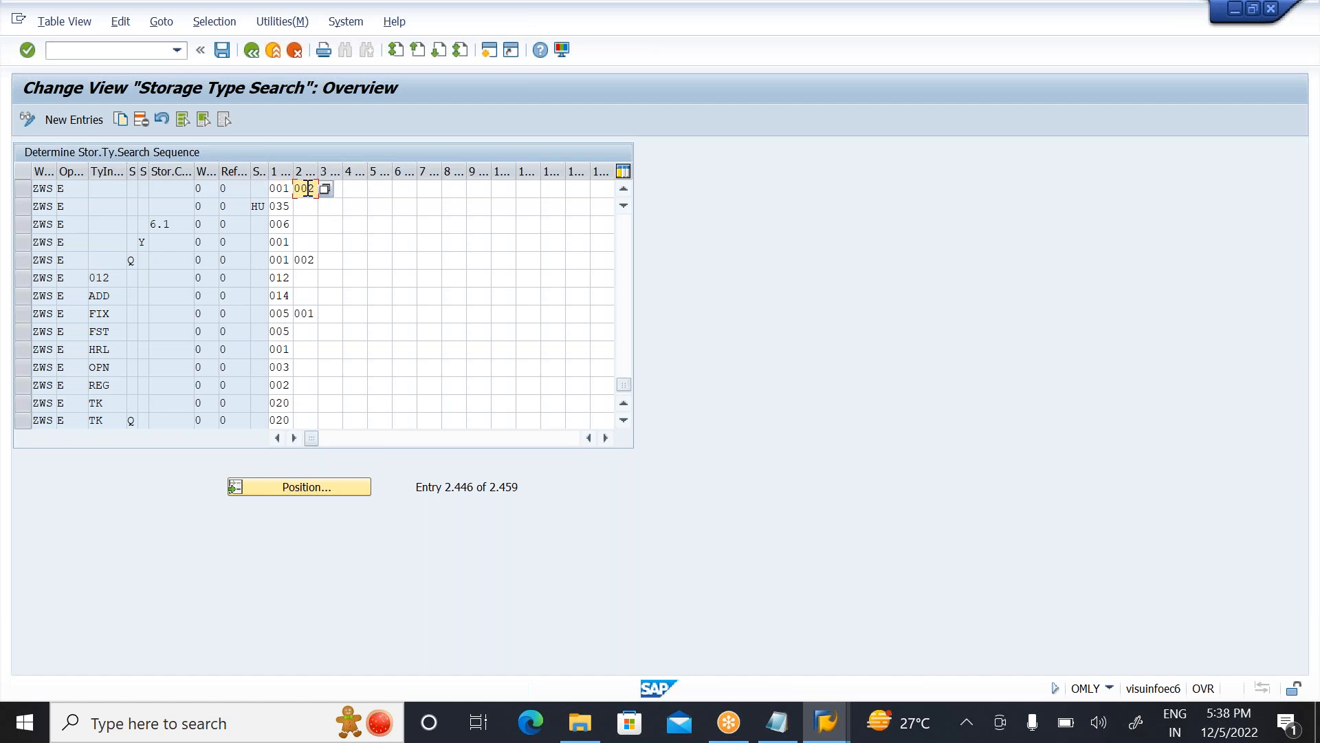
{"action": "key", "text": "Return"}
{"action": "left_click", "coordinate": [275, 188]}
{"action": "left_click", "coordinate": [223, 49]}
{"action": "left_click", "coordinate": [295, 310]}
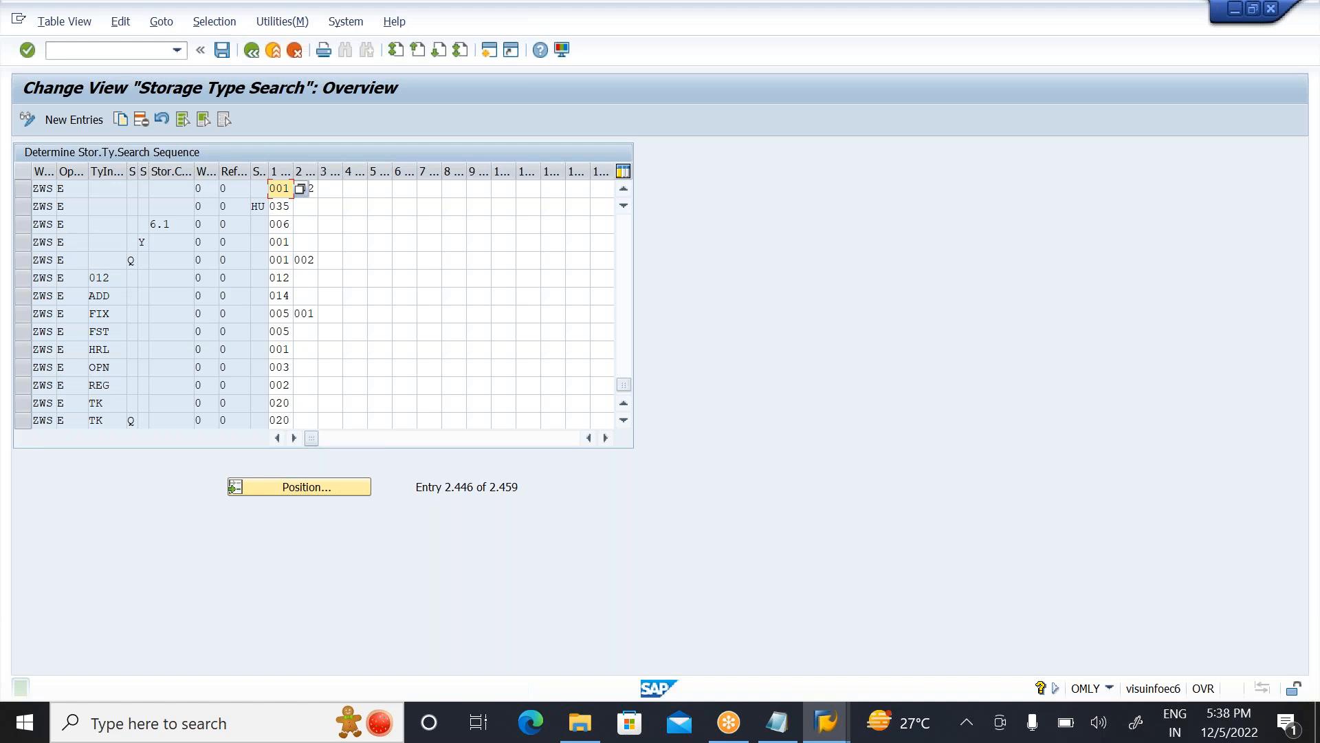
Step: Try to create a system-guided transfer order with LT04 for warehouse ZWS and transfer requirement 63, and exit the transaction
{"action": "left_click", "coordinate": [283, 188]}
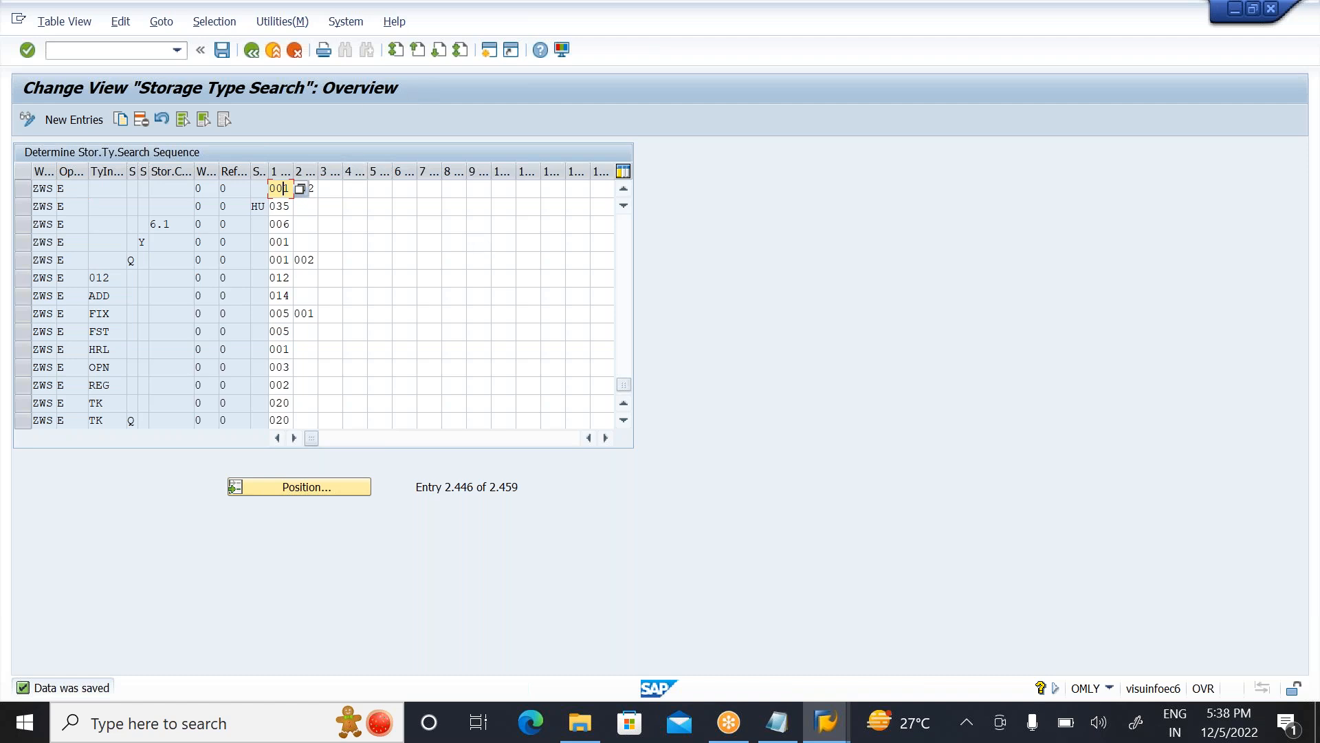
{"action": "key", "text": "alt+Tab"}
{"action": "key", "text": "alt+Tab"}
{"action": "key", "text": "Tab"}
{"action": "key", "text": "Tab"}
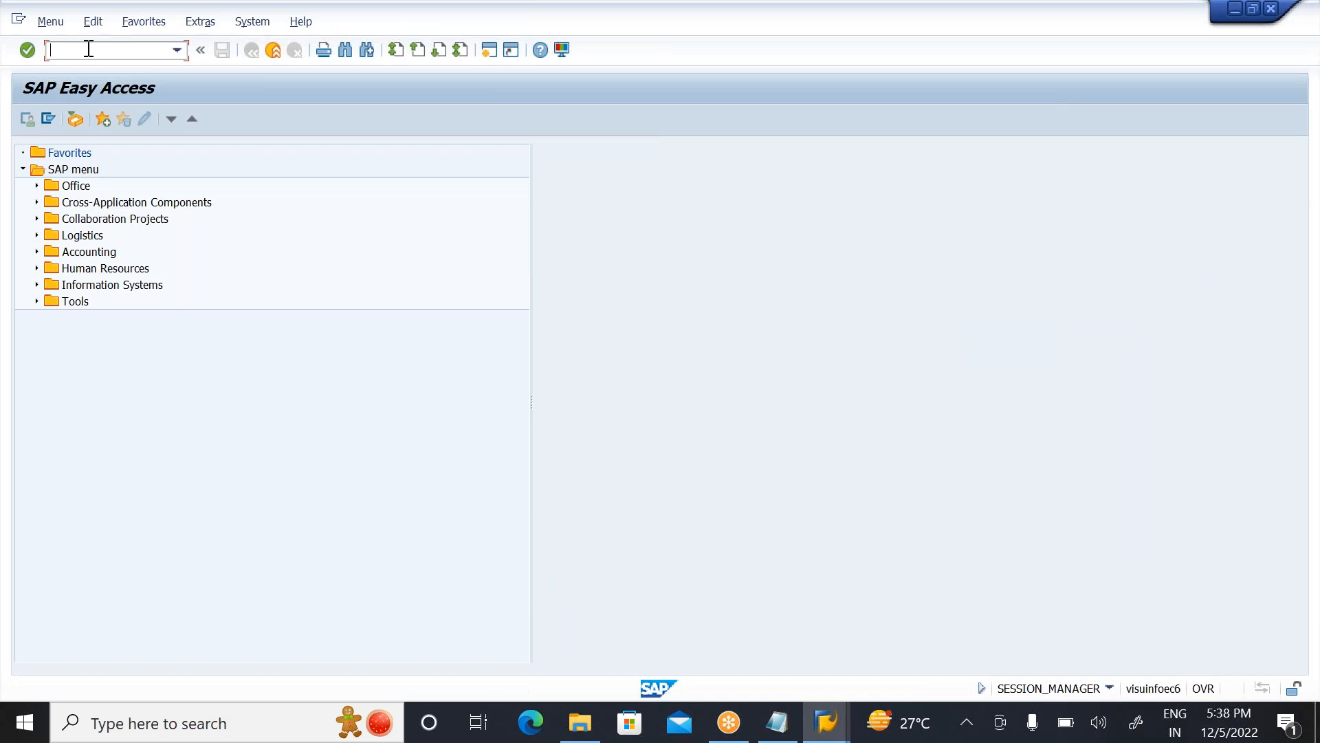
{"action": "type", "text": "LT04"}
{"action": "key", "text": "Return"}
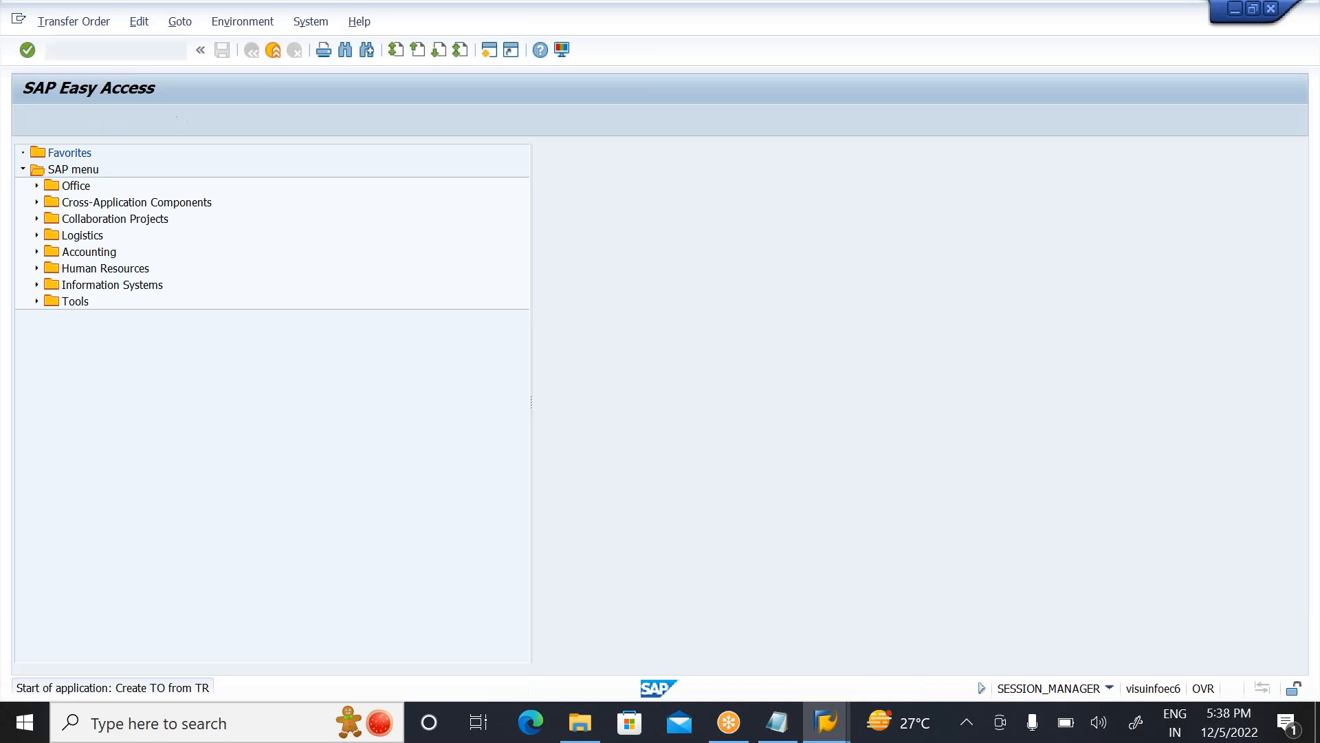
{"action": "left_click", "coordinate": [219, 209]}
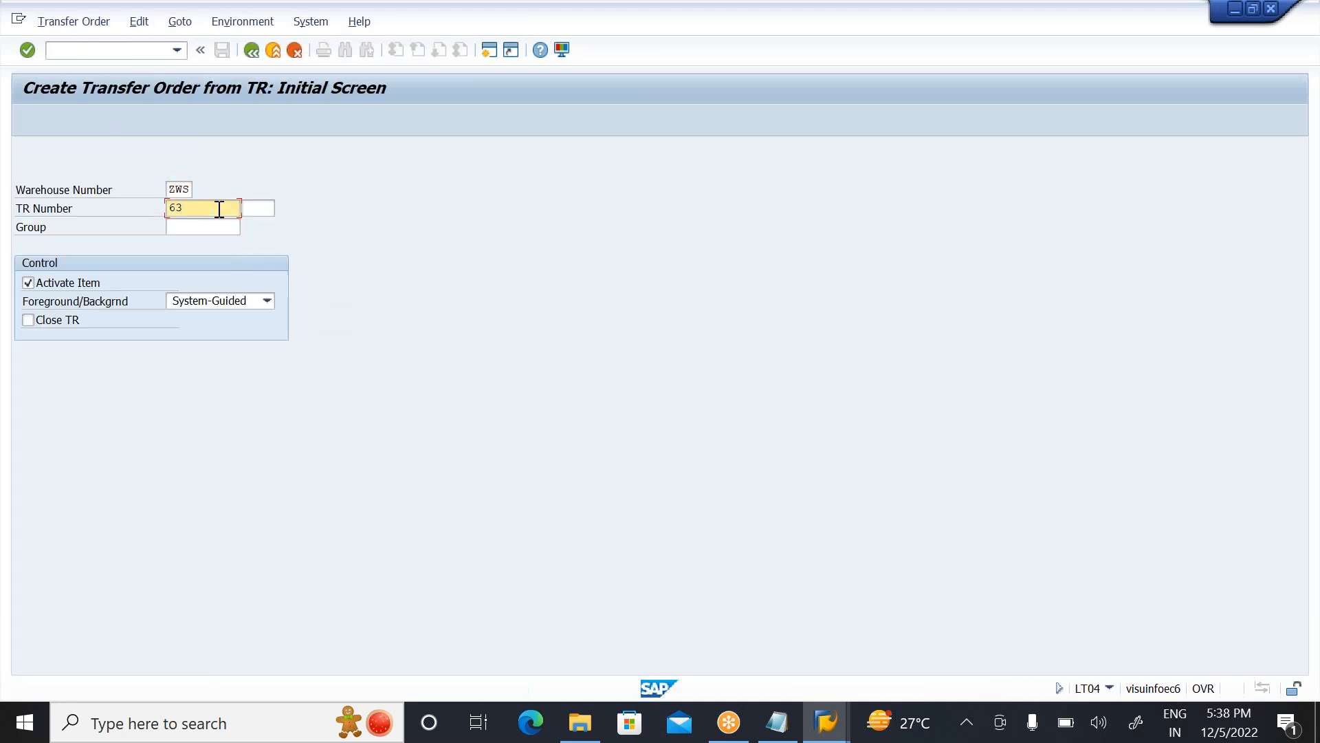
{"action": "key", "text": "Return"}
{"action": "key", "text": "Tab"}
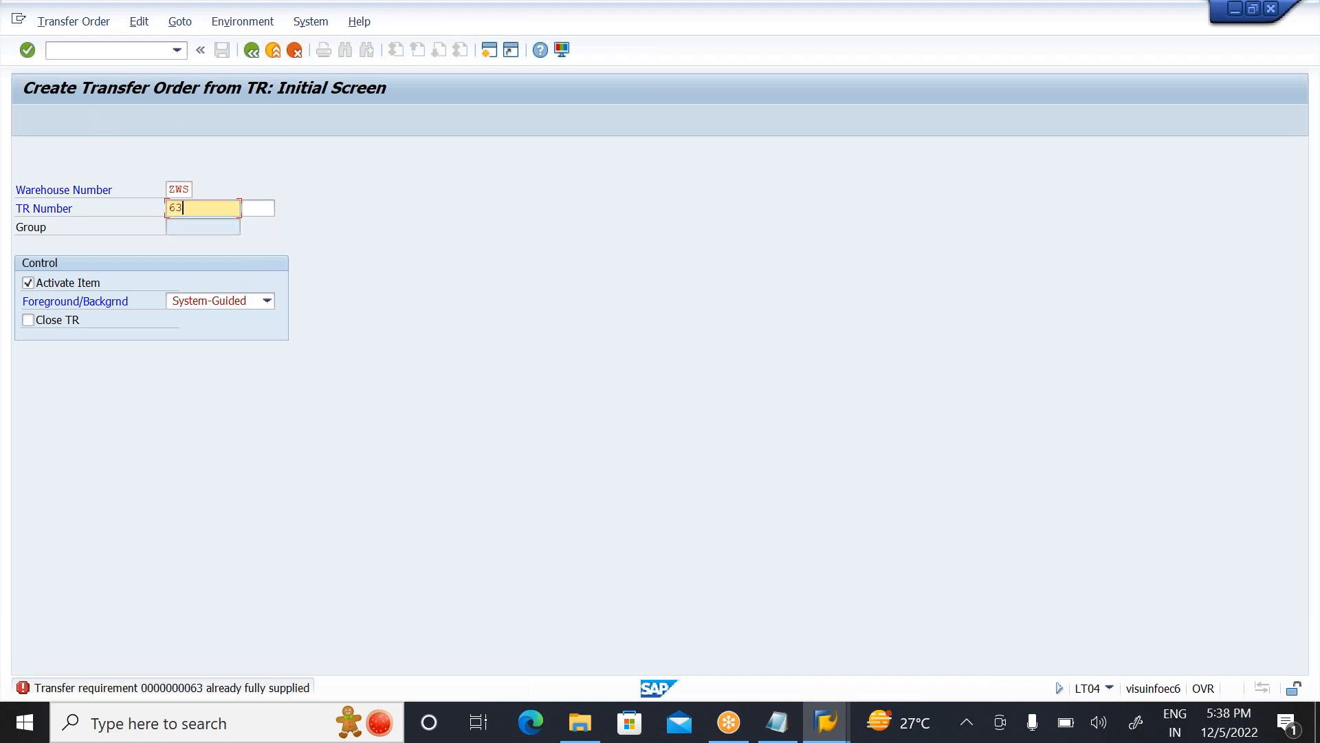
{"action": "left_click", "coordinate": [278, 45]}
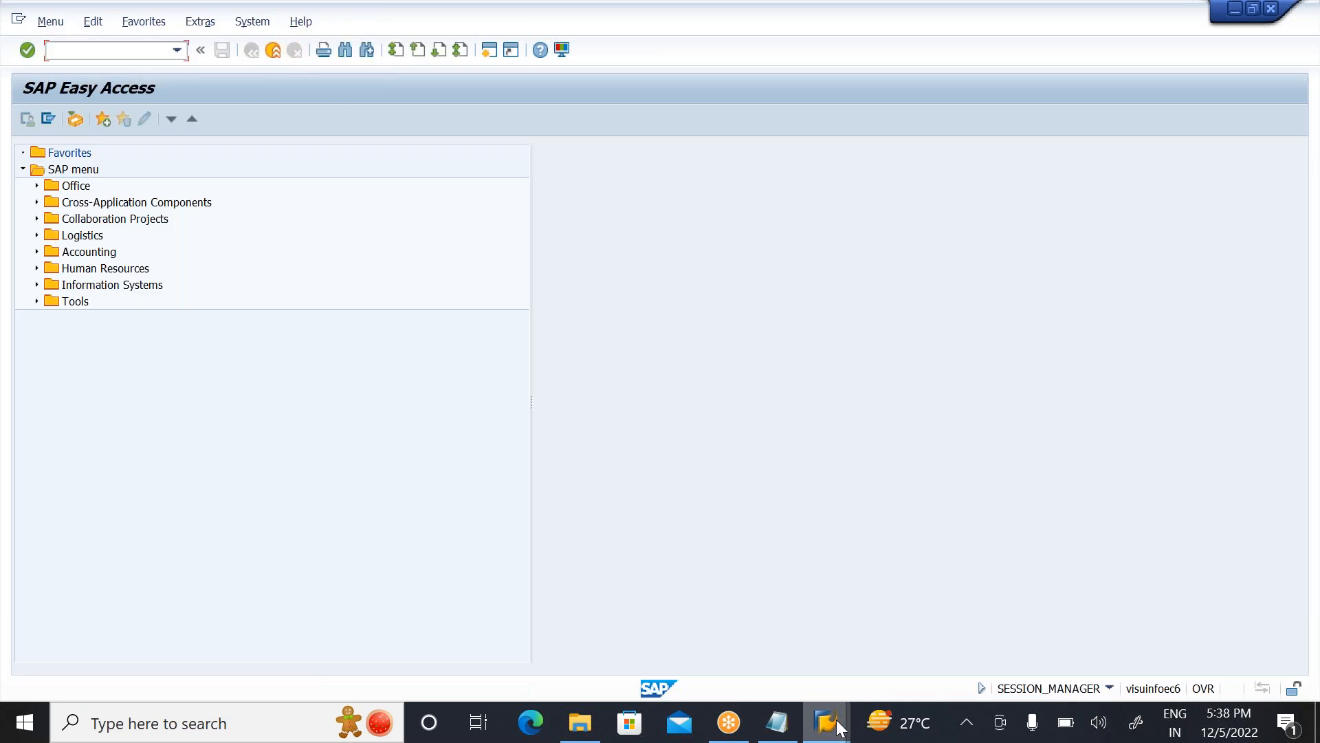
Step: Display material document 51000140 of 2022 with transaction MB03
{"action": "mouse_move", "coordinate": [825, 721]}
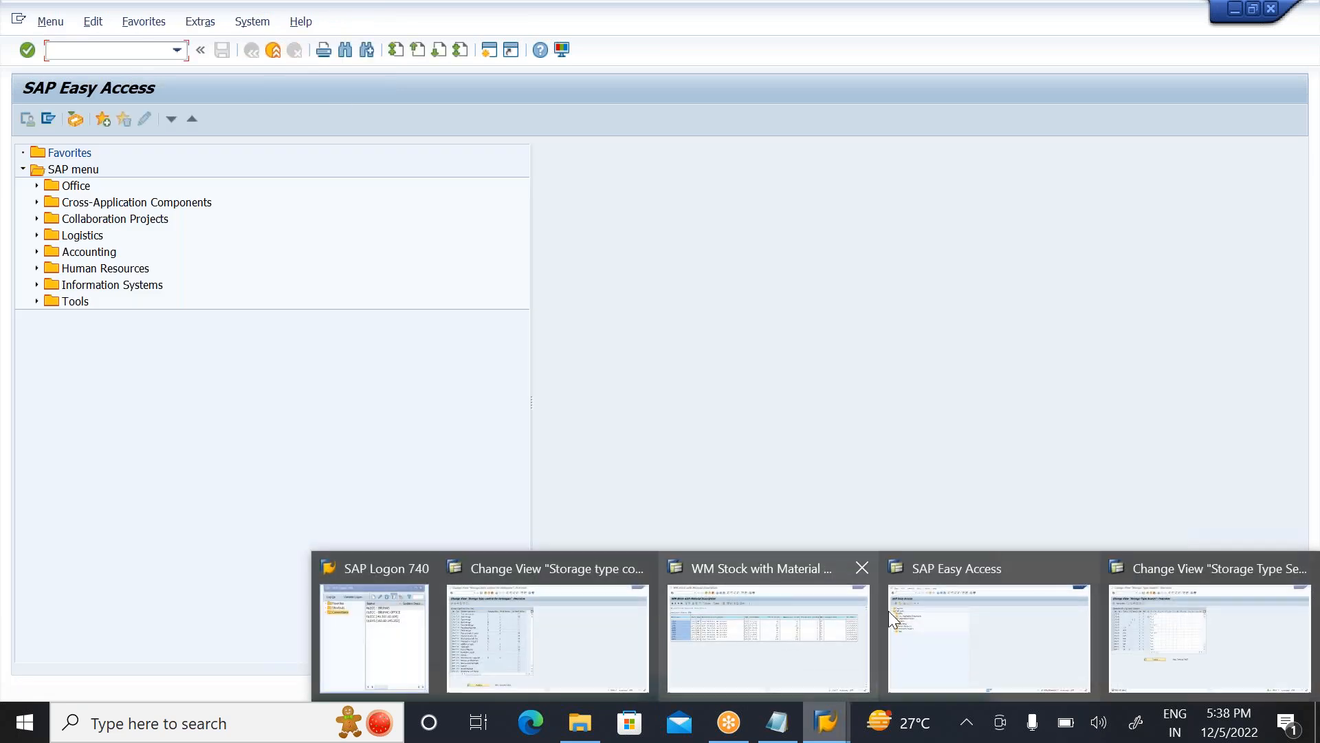
{"action": "left_click", "coordinate": [940, 626]}
{"action": "left_click", "coordinate": [85, 50]}
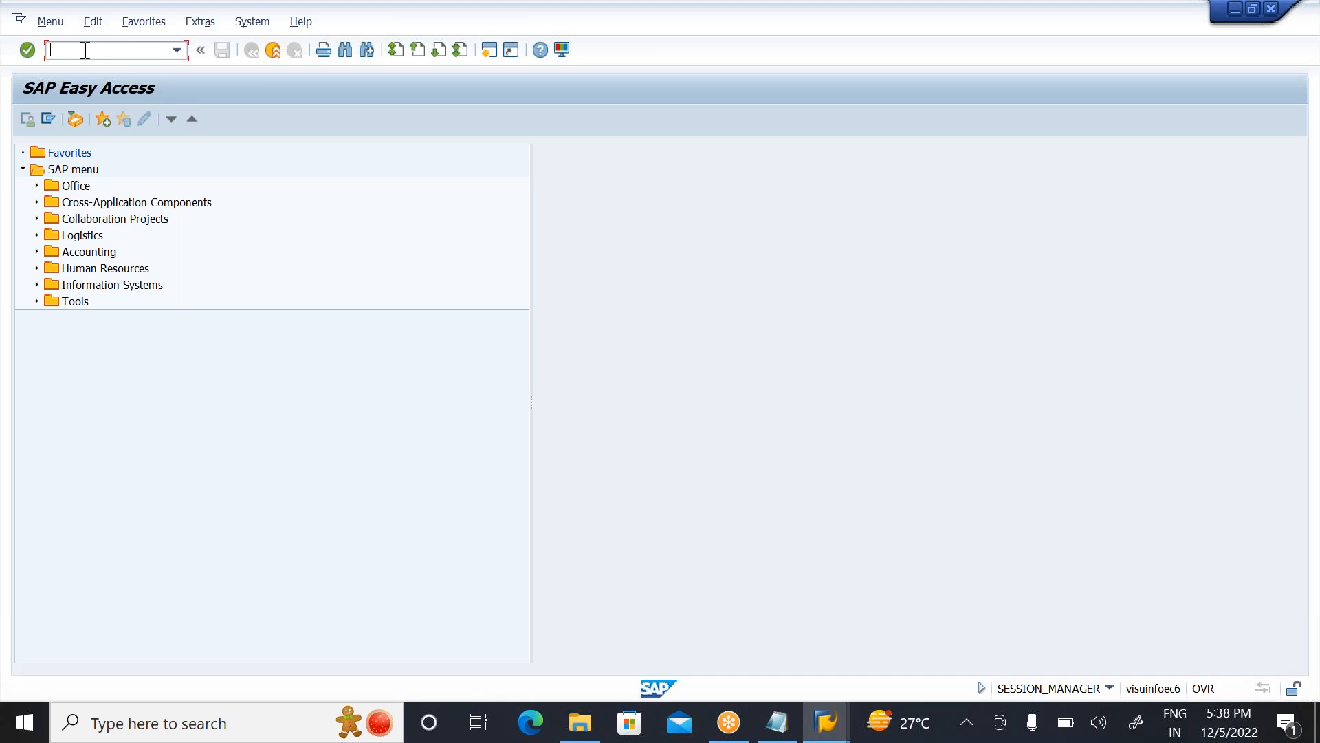
{"action": "type", "text": "MB03"}
{"action": "key", "text": "Return"}
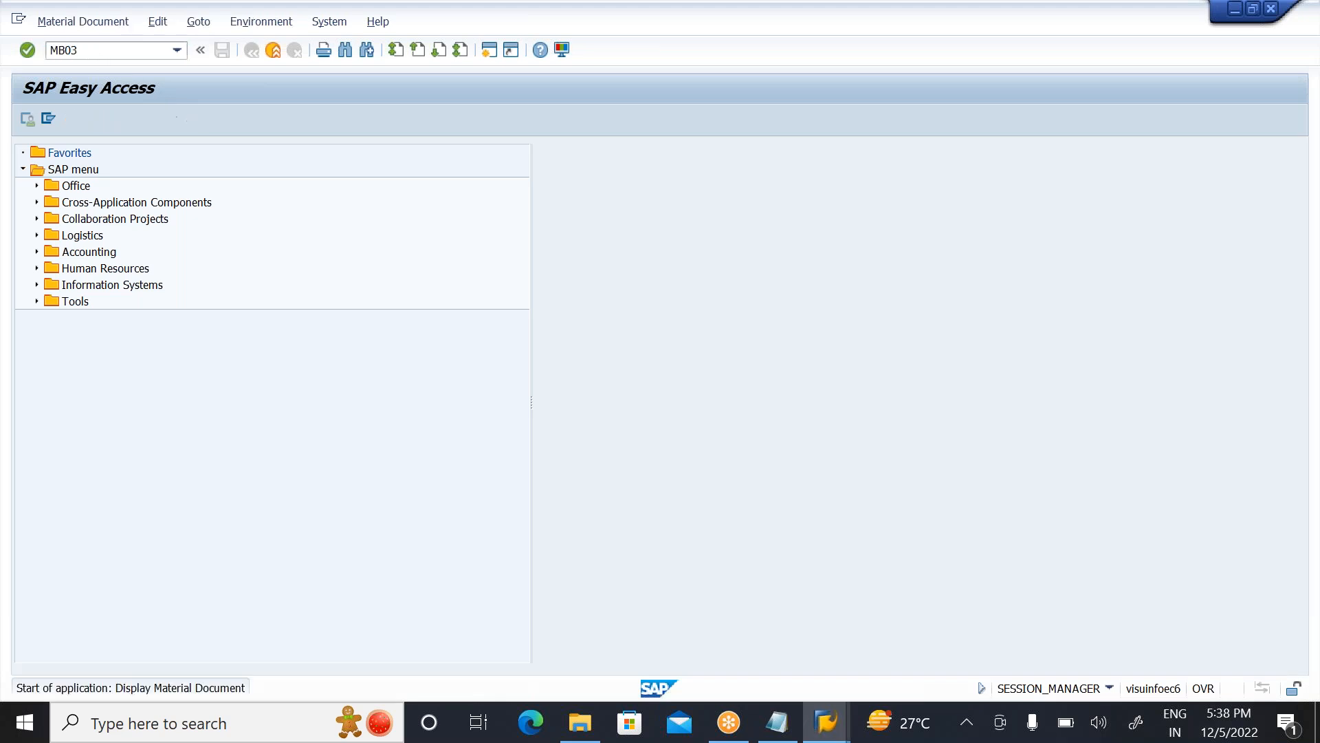
{"action": "left_click", "coordinate": [27, 51]}
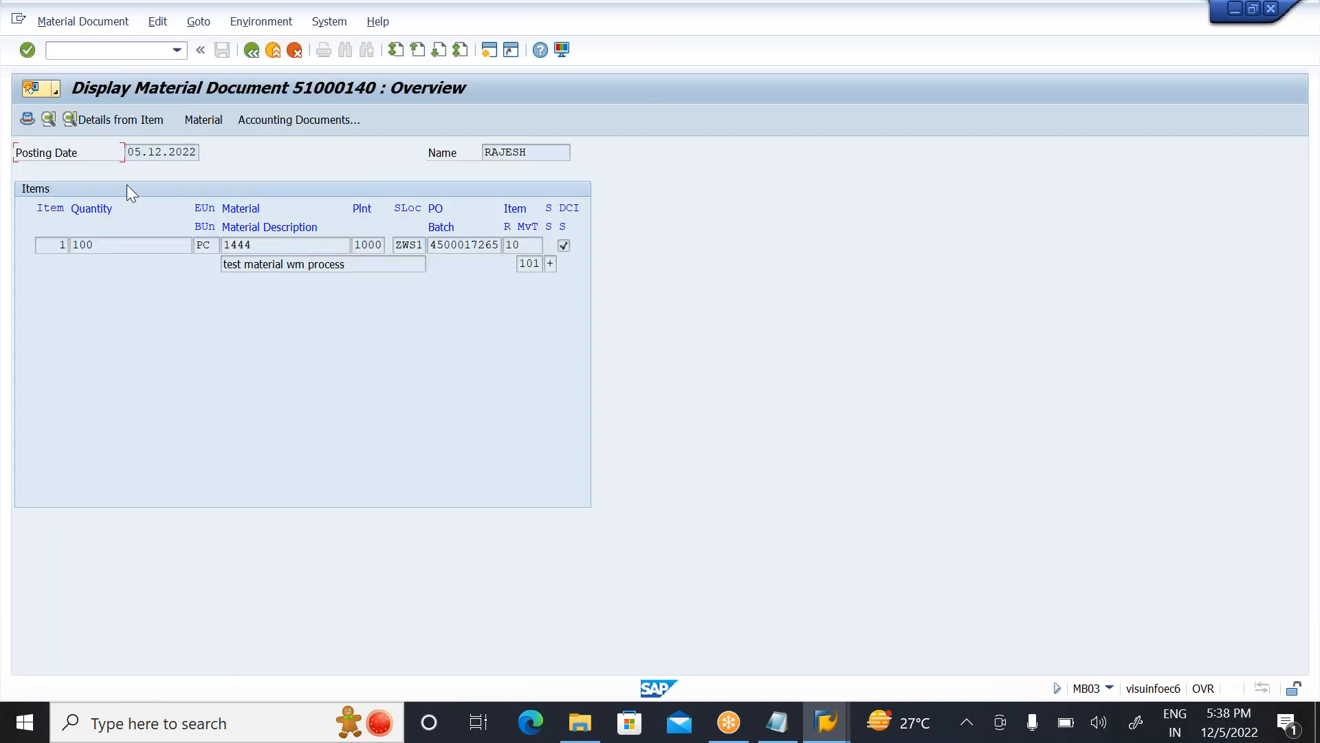
Step: Check the transfer requirement number in the item's WM details and exit the material document display
{"action": "left_click", "coordinate": [134, 118]}
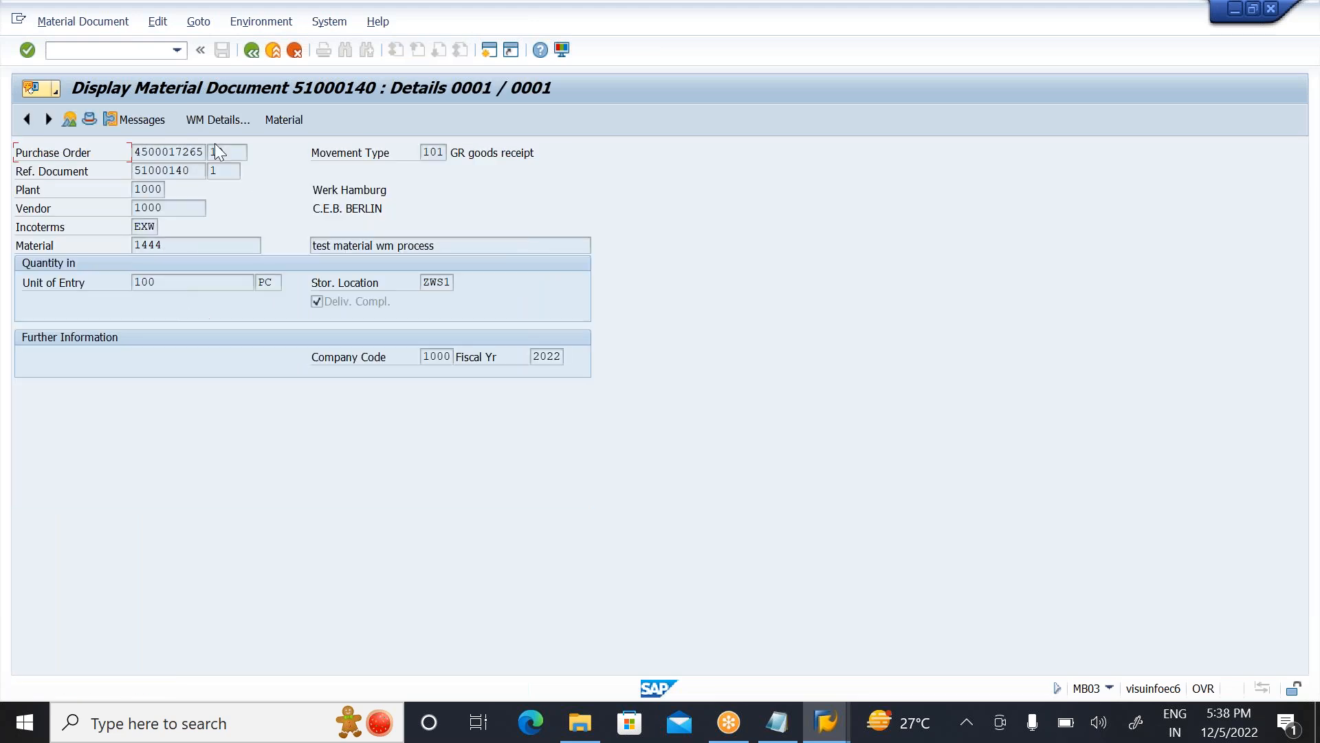
{"action": "left_click", "coordinate": [216, 119]}
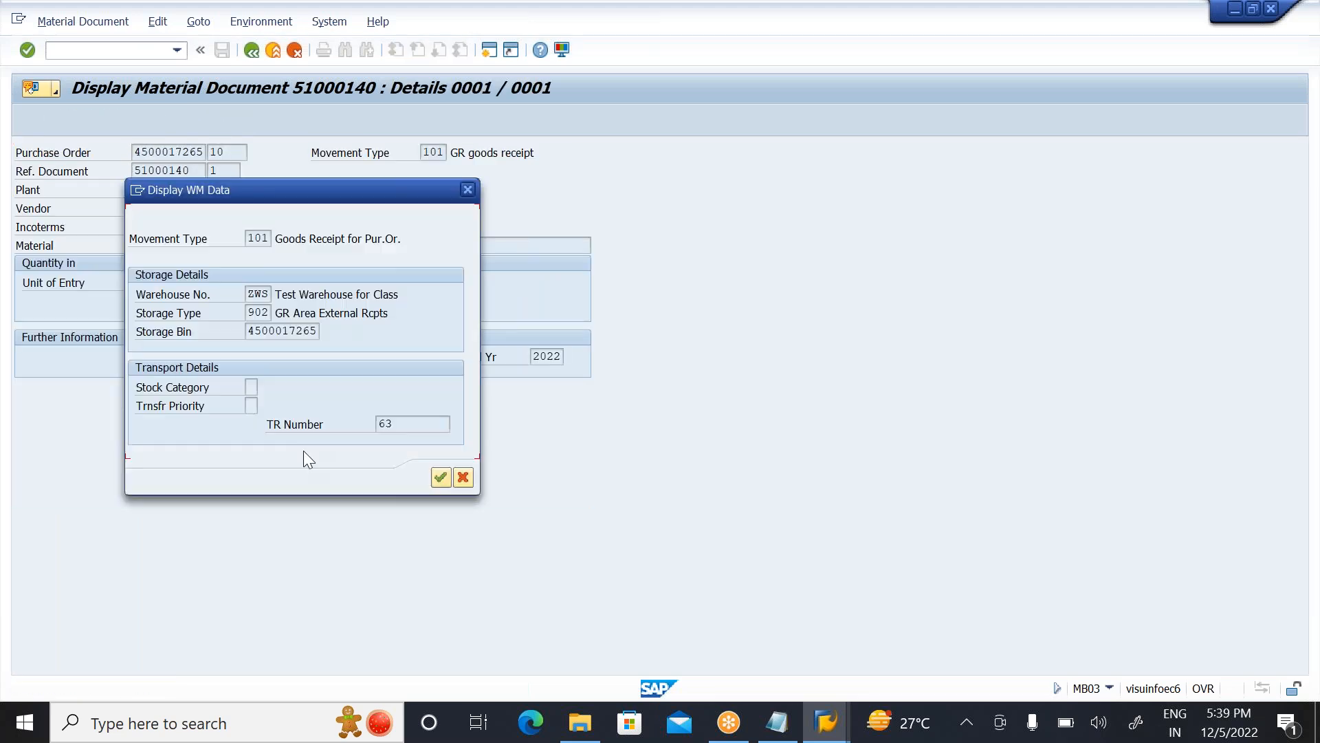
{"action": "left_click", "coordinate": [408, 422]}
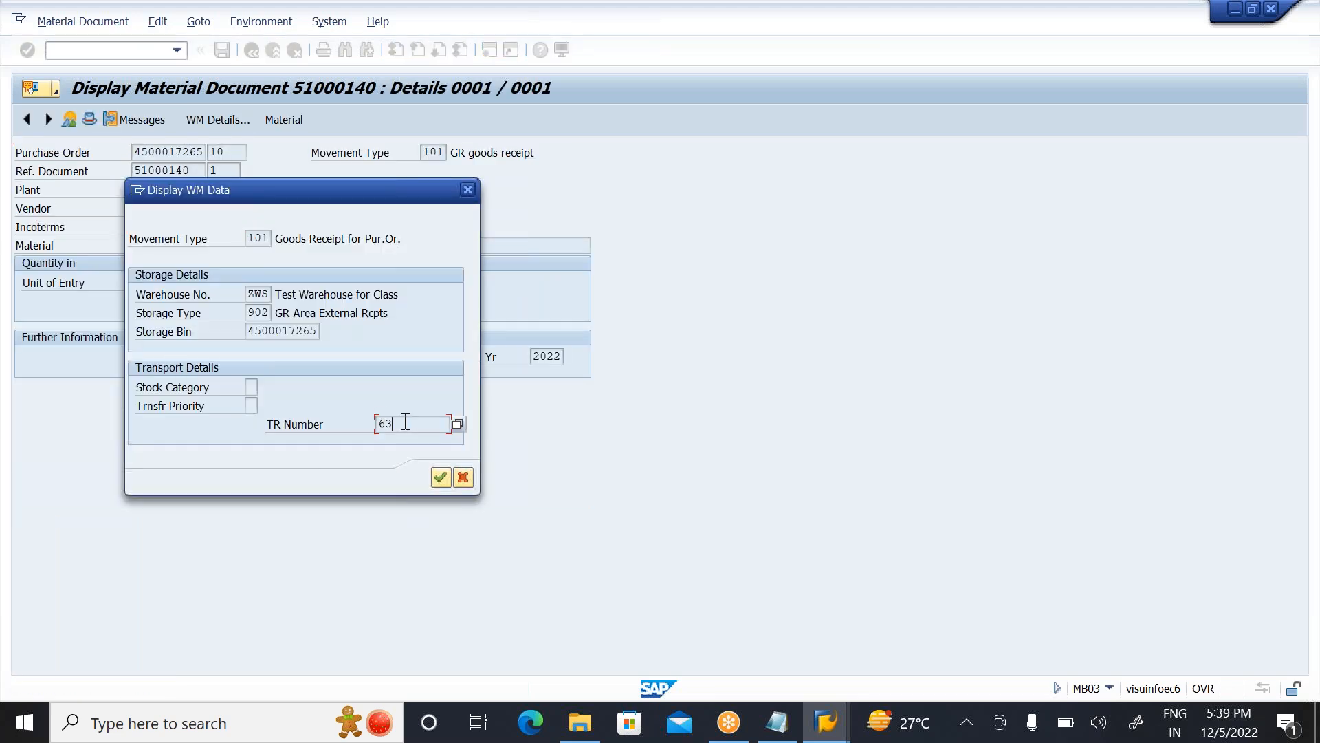
{"action": "left_click", "coordinate": [472, 191]}
{"action": "left_click", "coordinate": [273, 49]}
Step: Retry the LT04 transfer order creation for transfer requirement 63 in warehouse ZWS and exit back to the SAP menu
{"action": "mouse_move", "coordinate": [825, 722]}
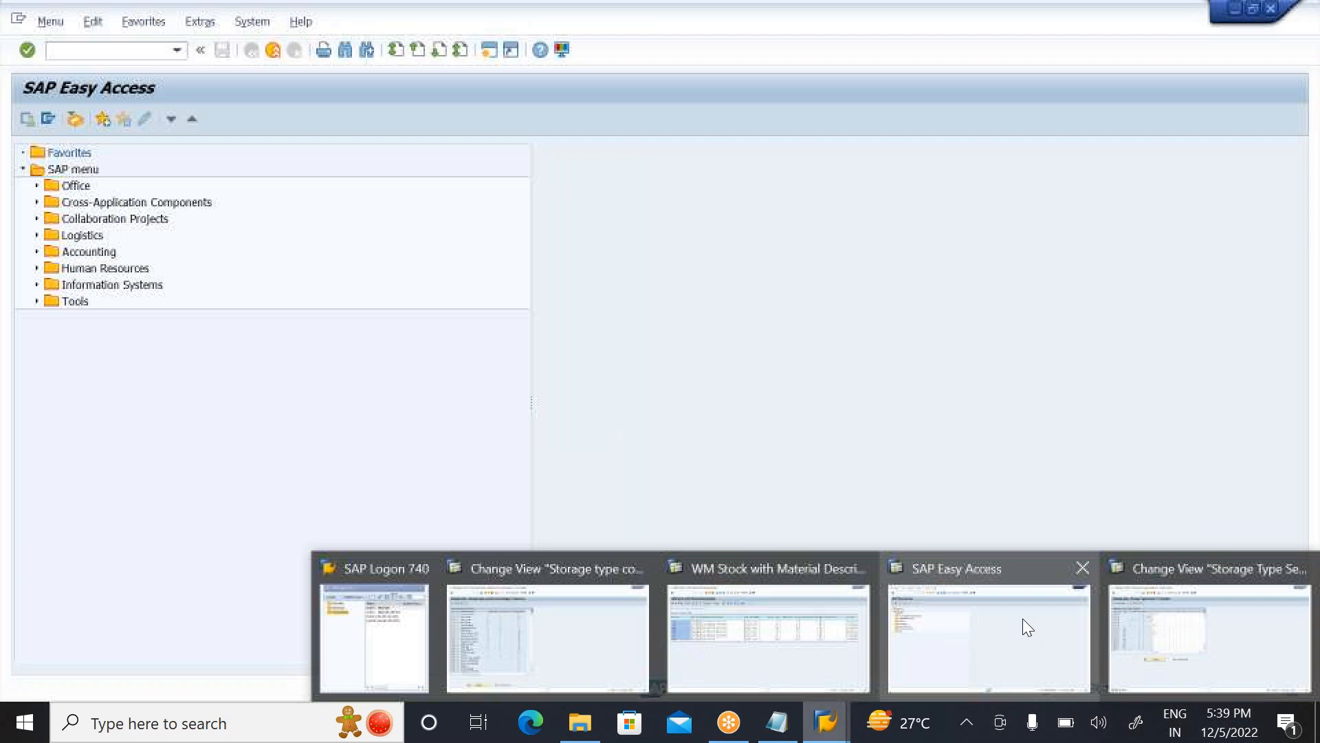
{"action": "left_click", "coordinate": [1021, 617]}
{"action": "left_click", "coordinate": [100, 50]}
{"action": "type", "text": "LT04"}
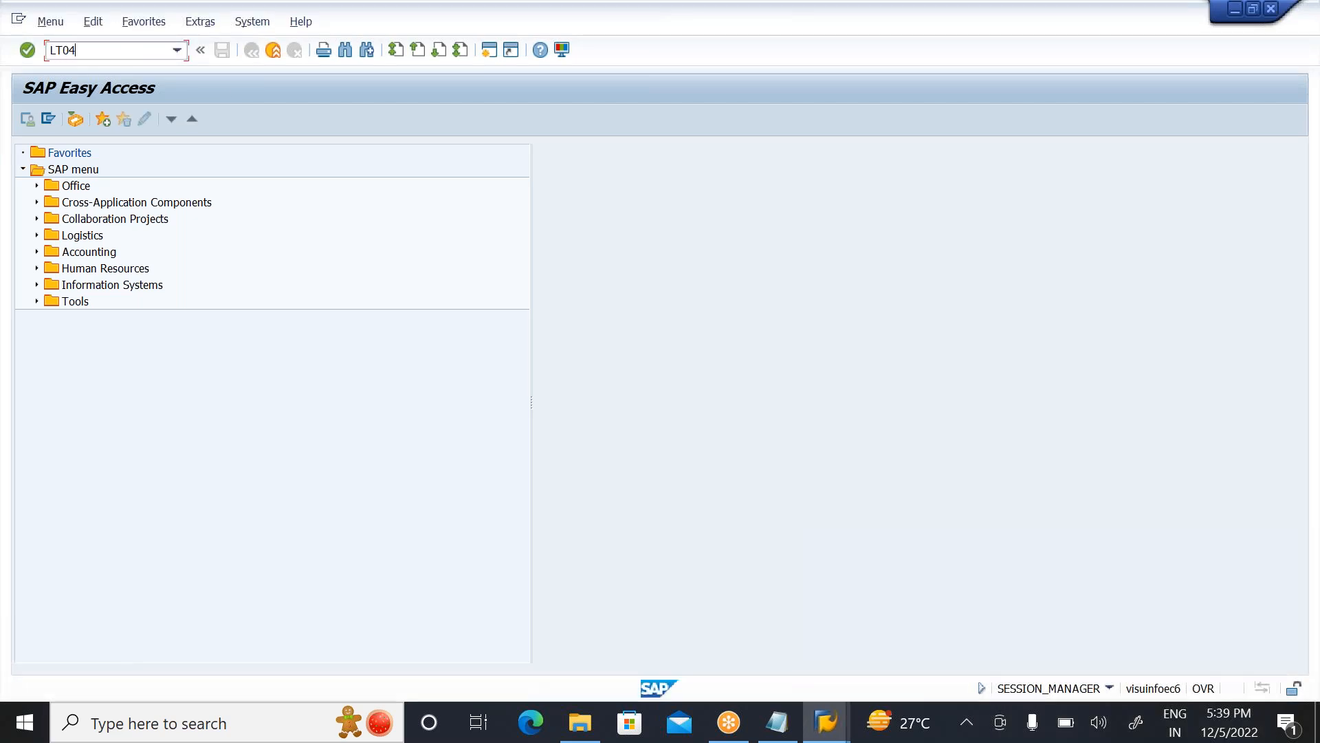
{"action": "key", "text": "Return"}
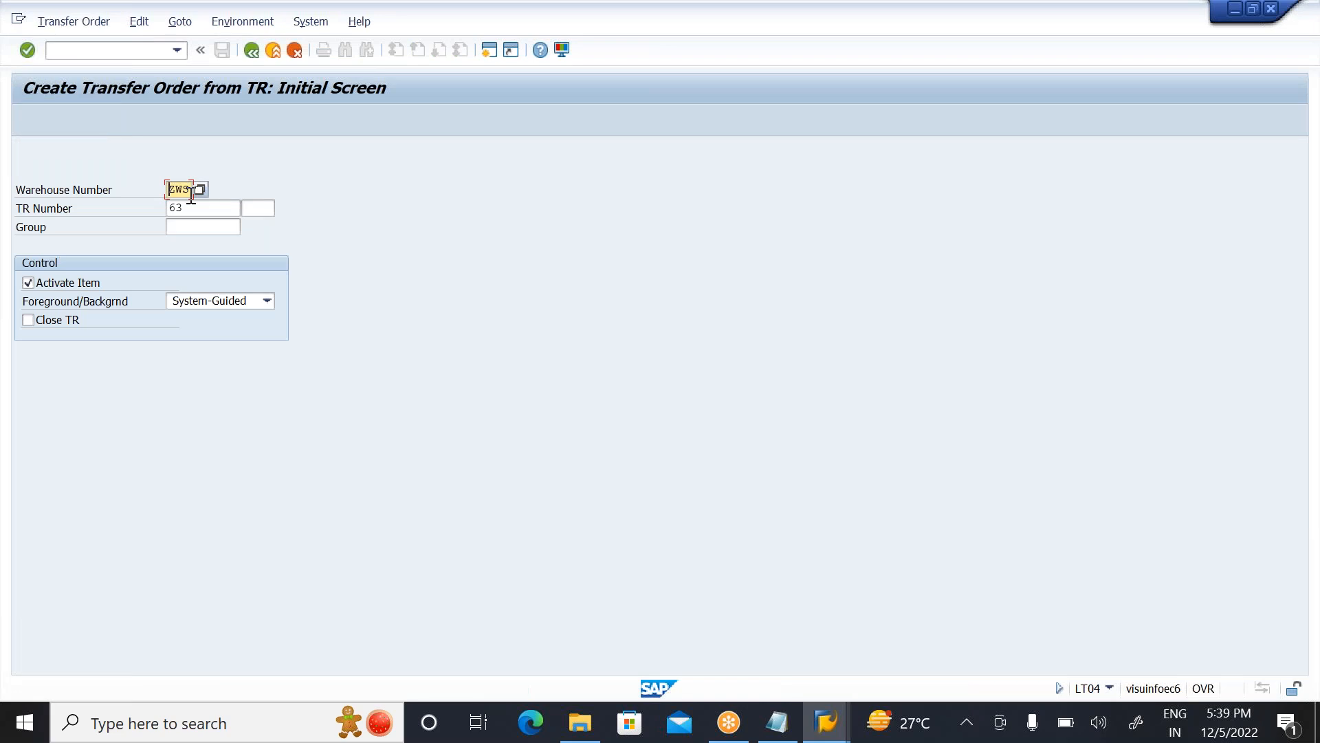
{"action": "left_click", "coordinate": [195, 208]}
{"action": "key", "text": "Return"}
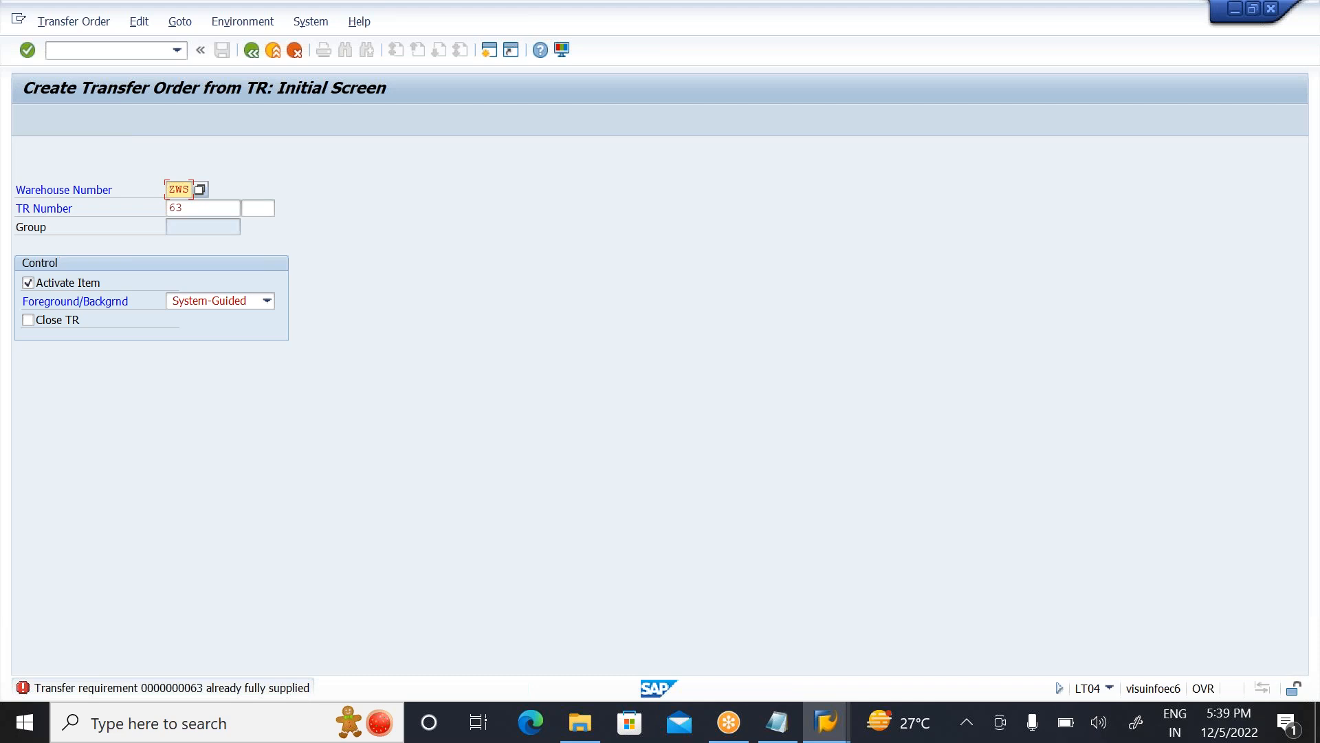
{"action": "left_click", "coordinate": [186, 207]}
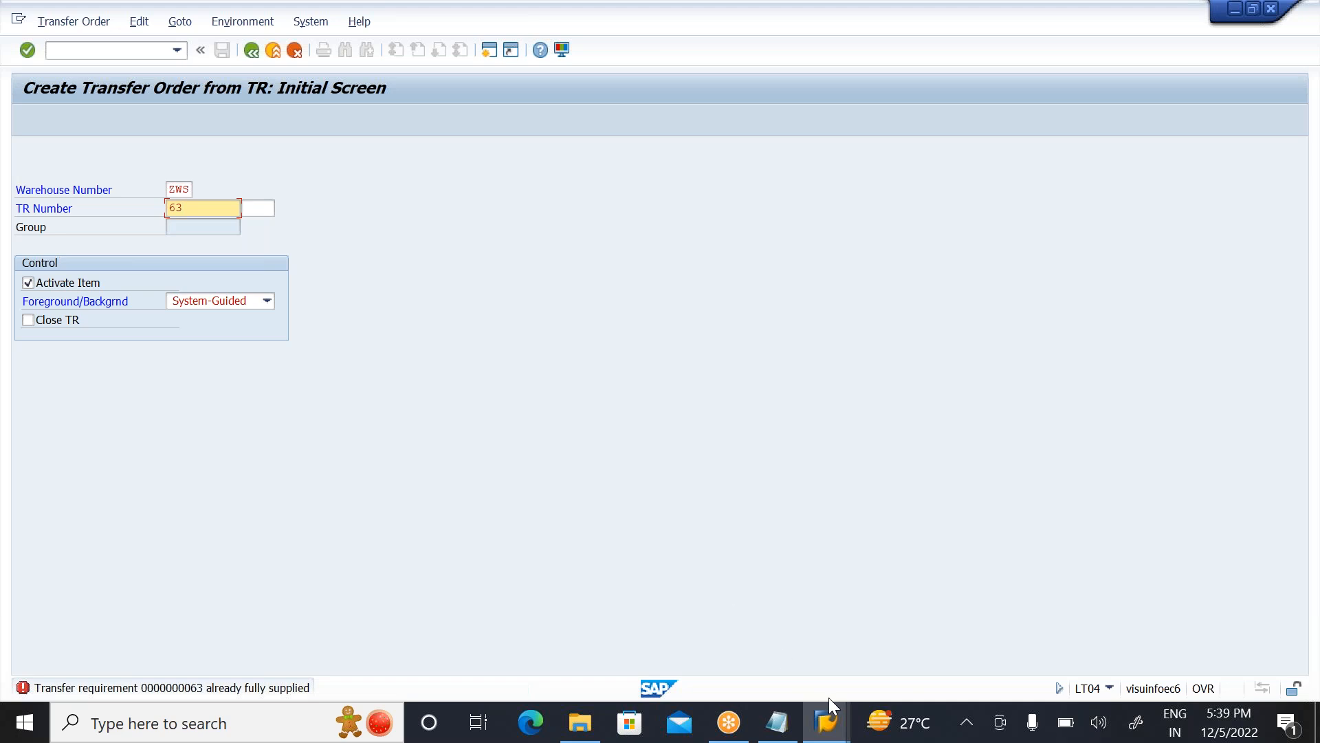
{"action": "mouse_move", "coordinate": [832, 725]}
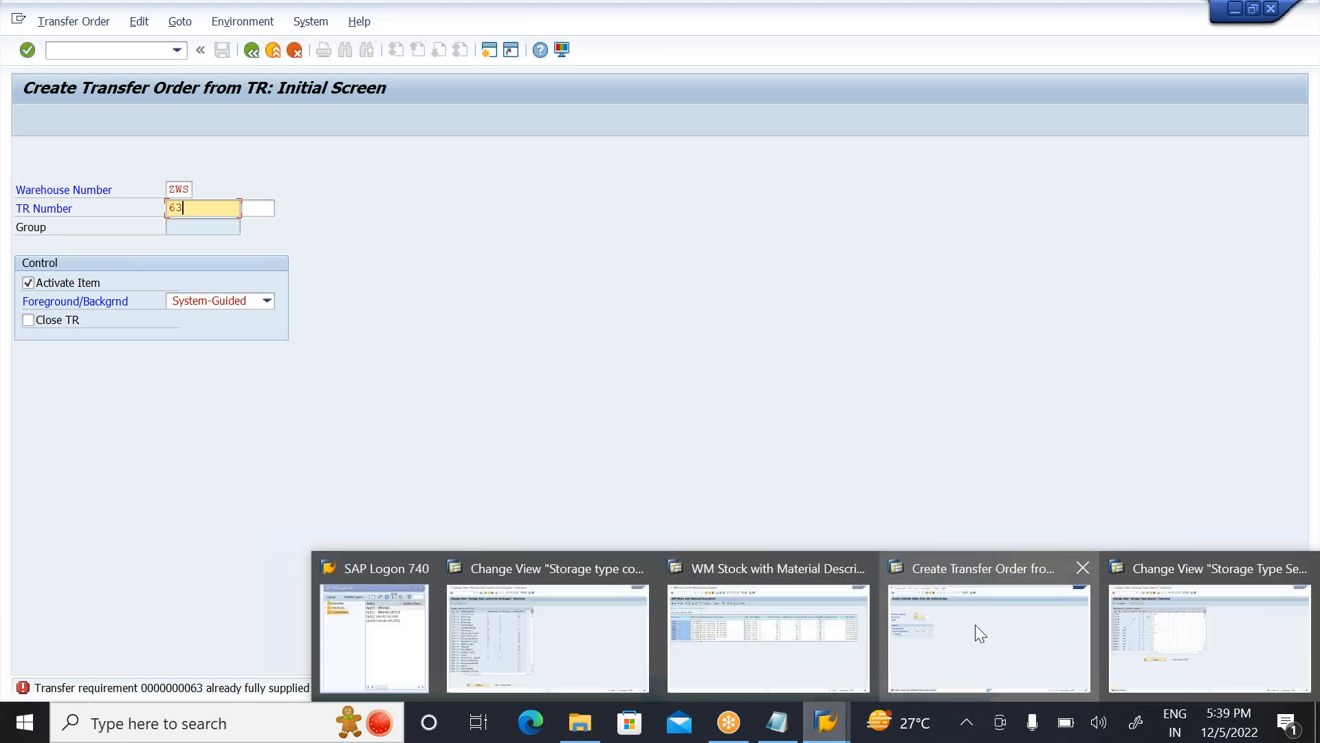
{"action": "left_click", "coordinate": [975, 625]}
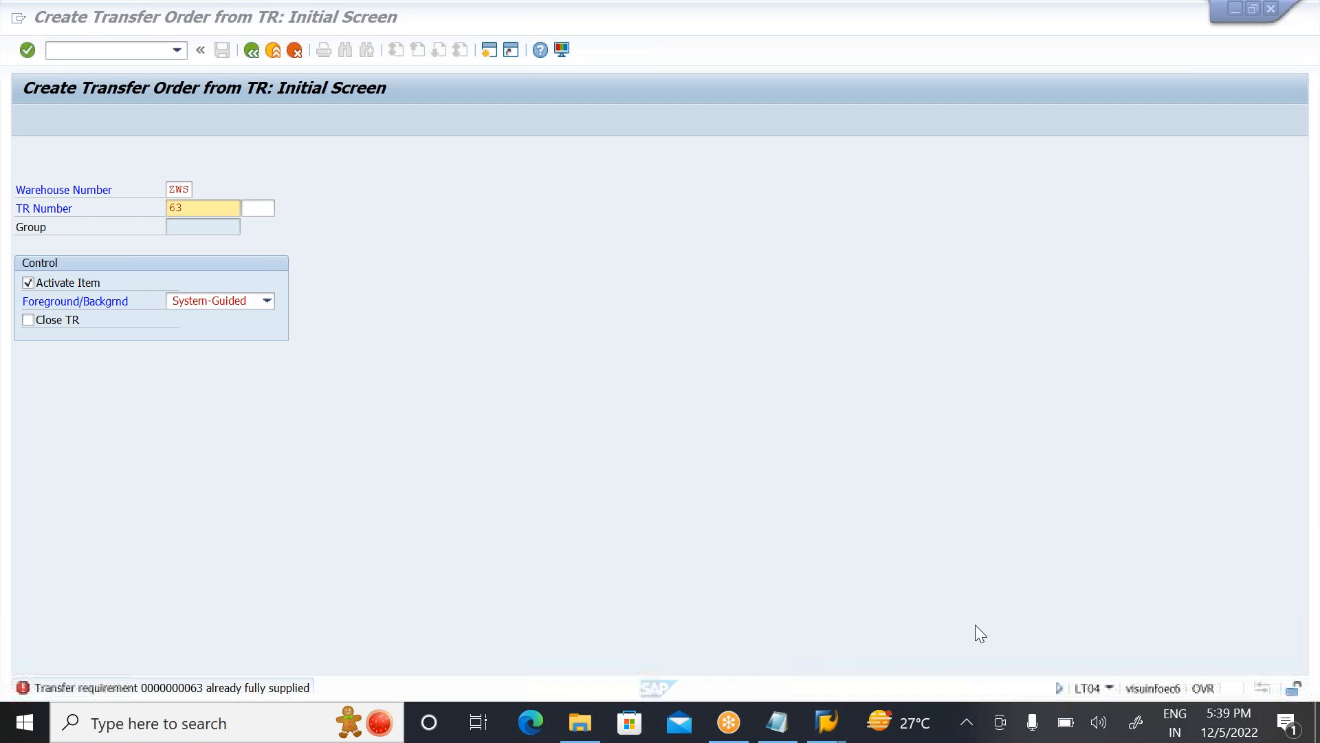
{"action": "left_click", "coordinate": [282, 55]}
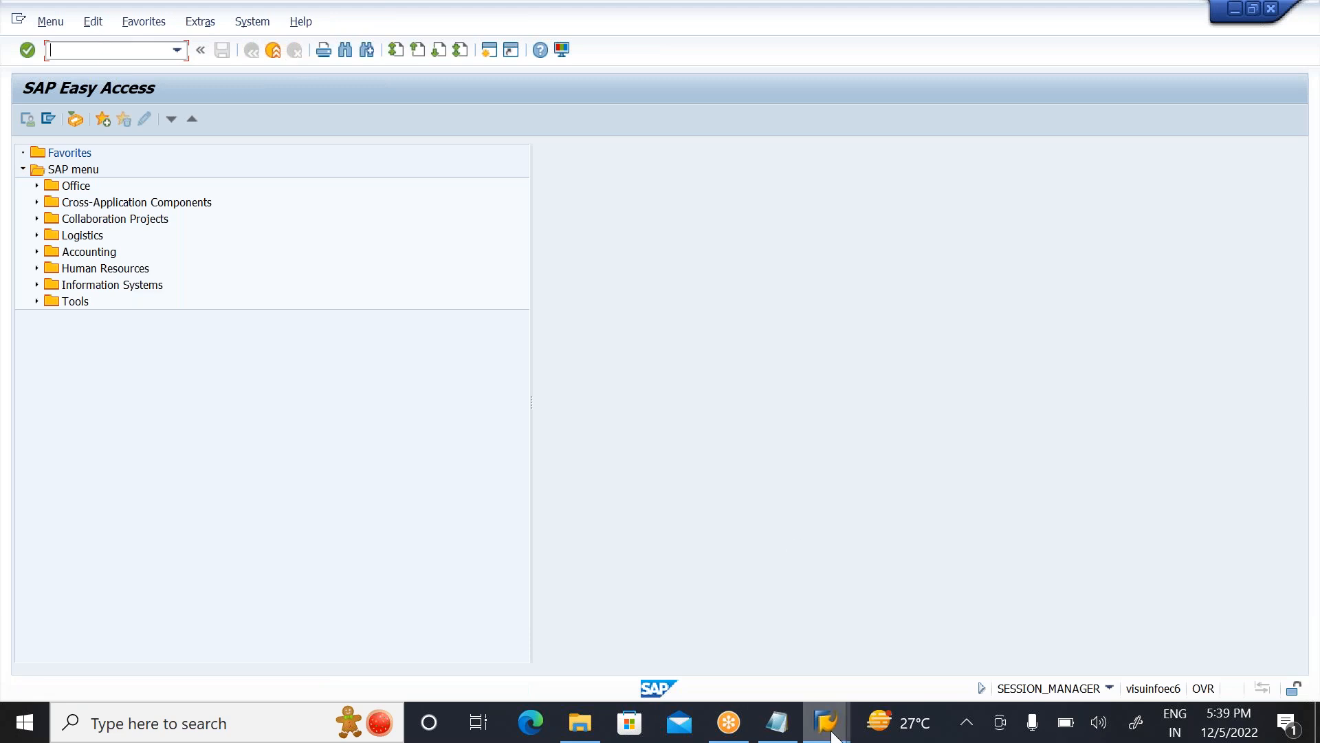
Step: Switch to the storage type search session to review the ZWS process E search sequence
{"action": "mouse_move", "coordinate": [833, 734]}
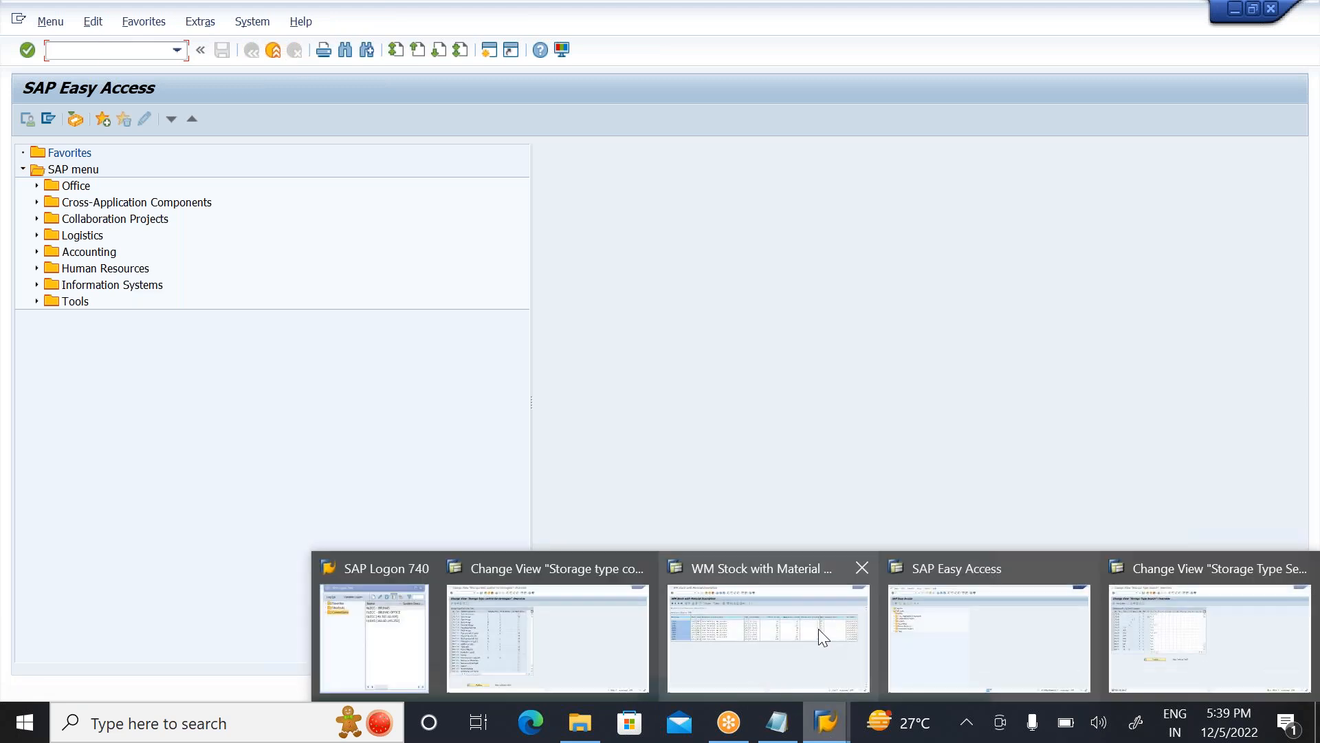
{"action": "left_click", "coordinate": [1193, 633]}
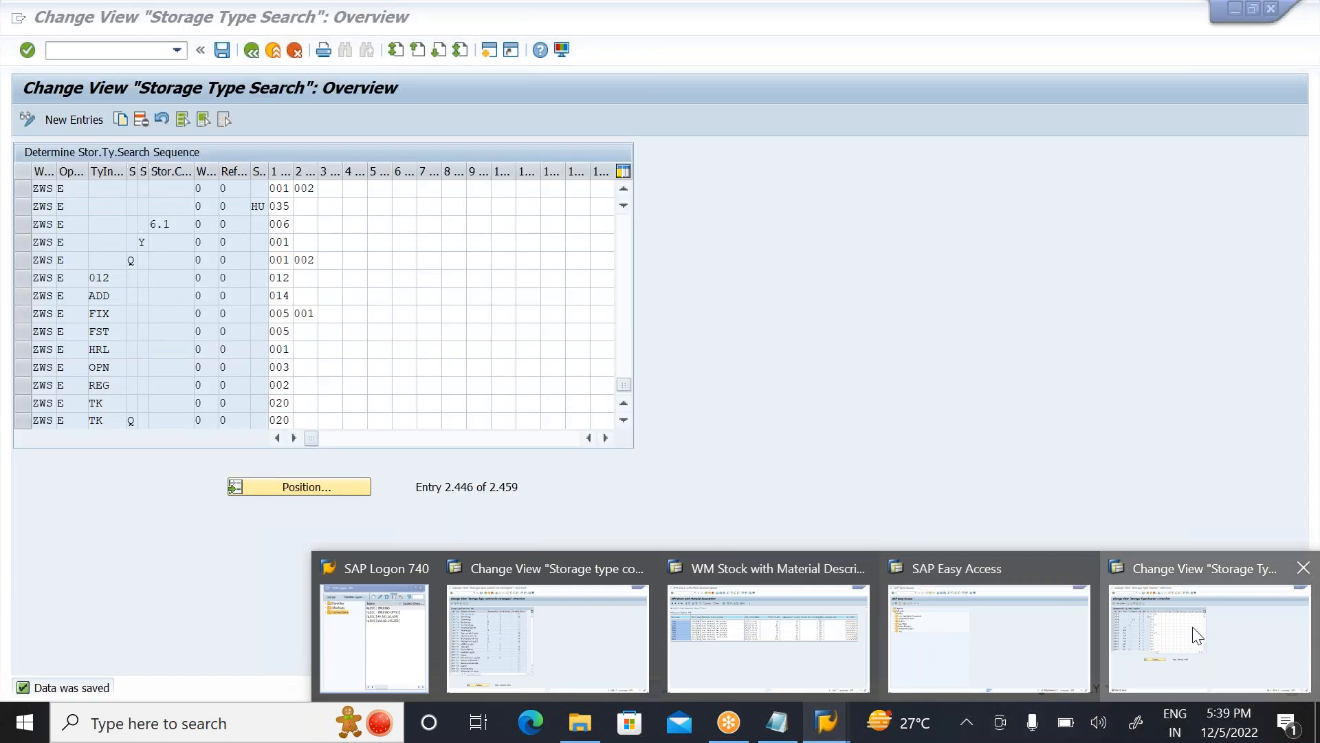
{"action": "left_click", "coordinate": [1193, 629]}
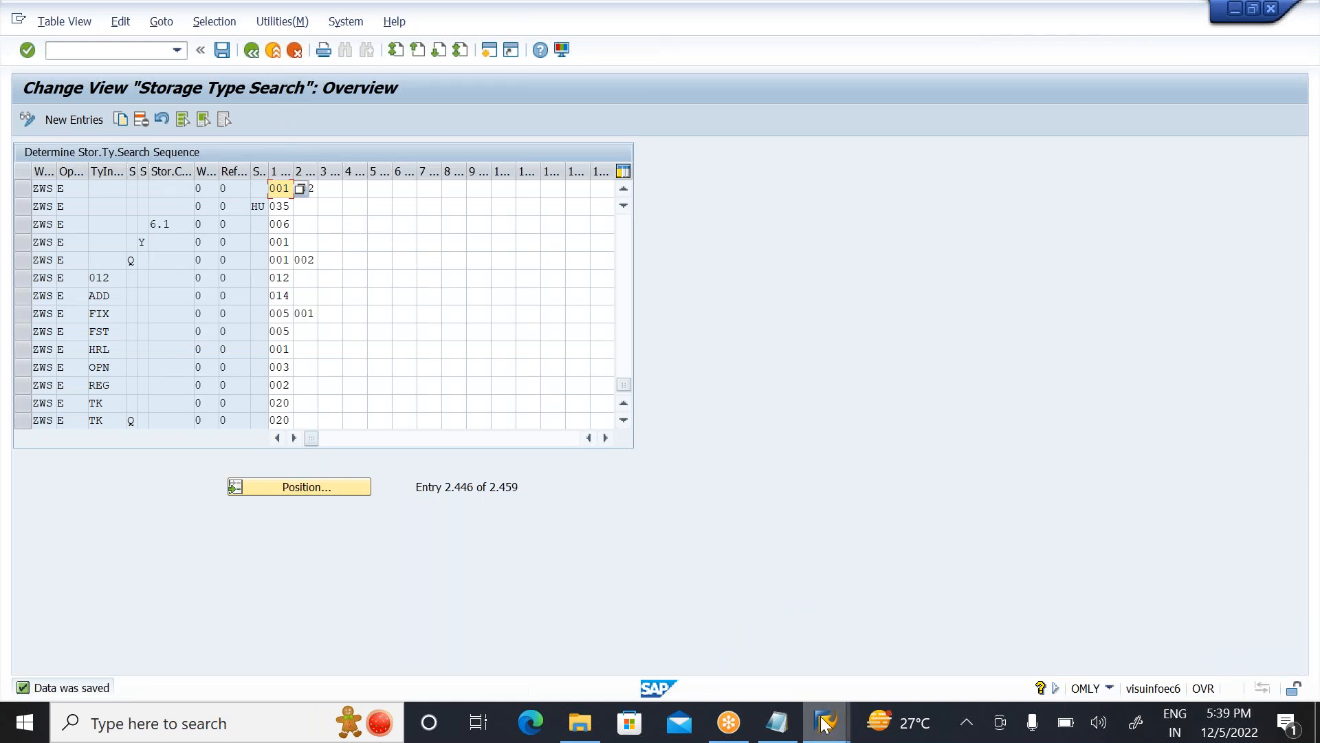
Step: Return to the SAP Easy Access session and display material document 51000140 of 2022 with MB03
{"action": "mouse_move", "coordinate": [825, 724]}
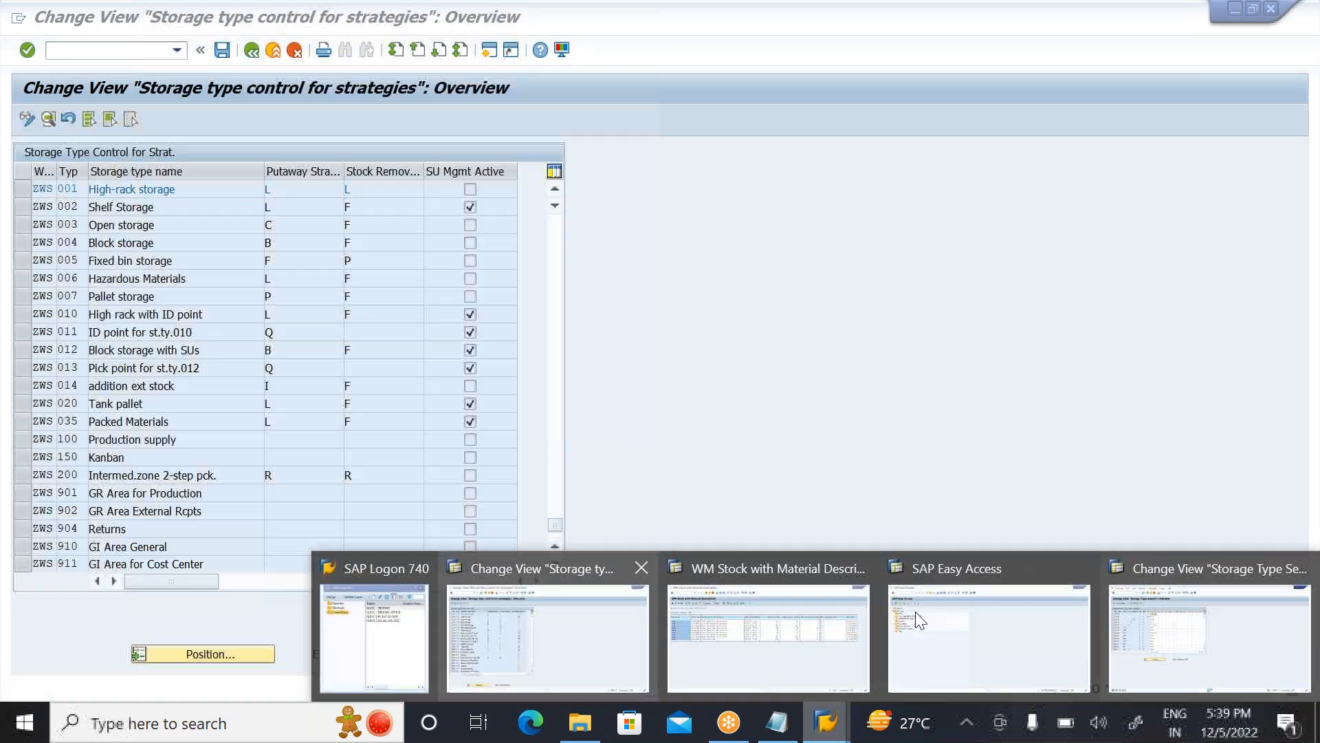
{"action": "left_click", "coordinate": [915, 612]}
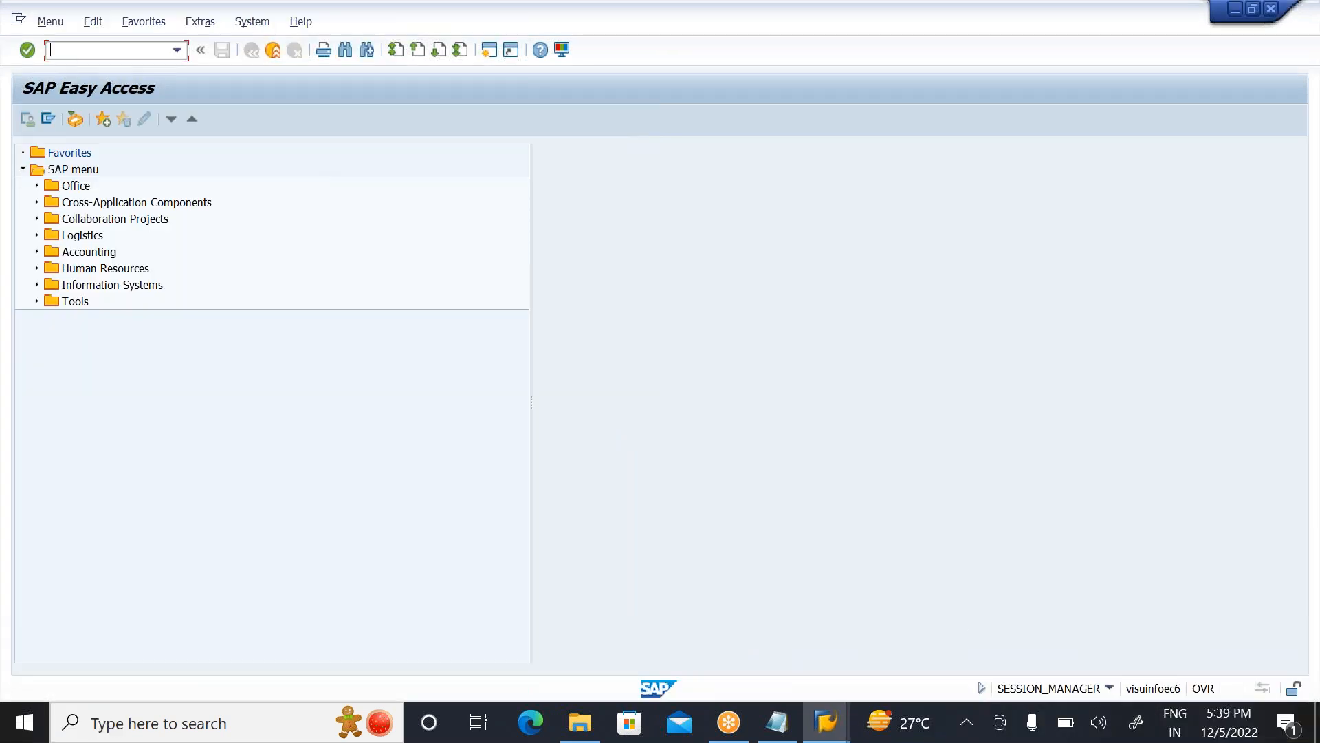
{"action": "type", "text": "M"}
{"action": "key", "text": "BackSpace"}
{"action": "type", "text": "MB03"}
{"action": "key", "text": "Return"}
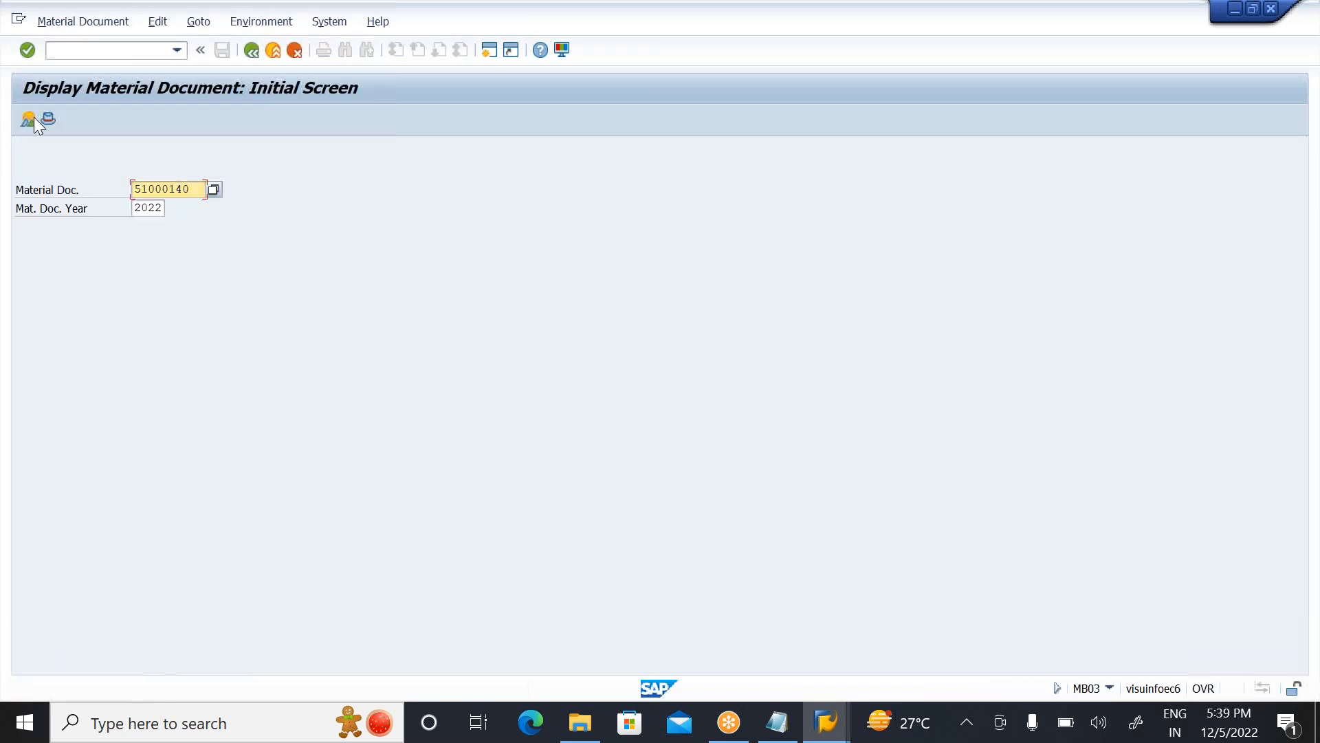
{"action": "left_click", "coordinate": [27, 55]}
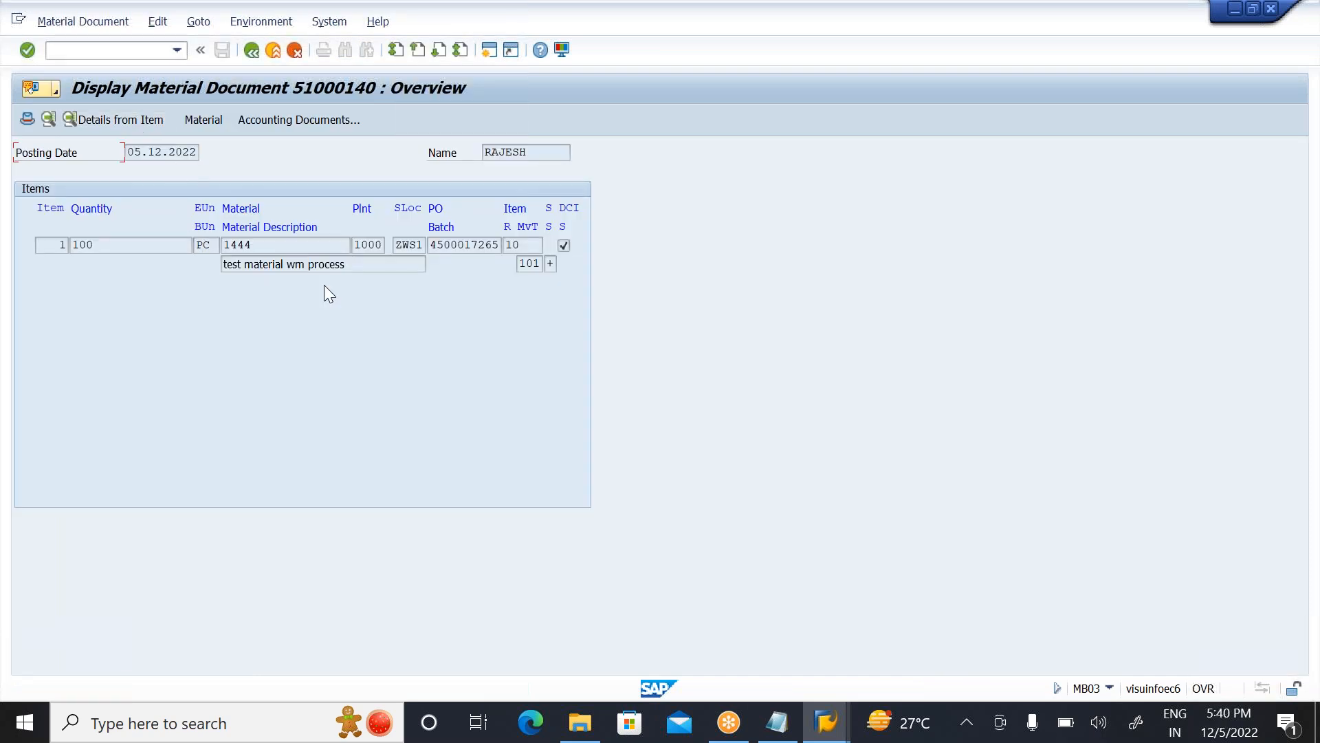
Step: Recheck the transfer requirement number in the material 1444 item's WM details and exit to the SAP menu
{"action": "left_click", "coordinate": [304, 249]}
{"action": "left_click", "coordinate": [128, 118]}
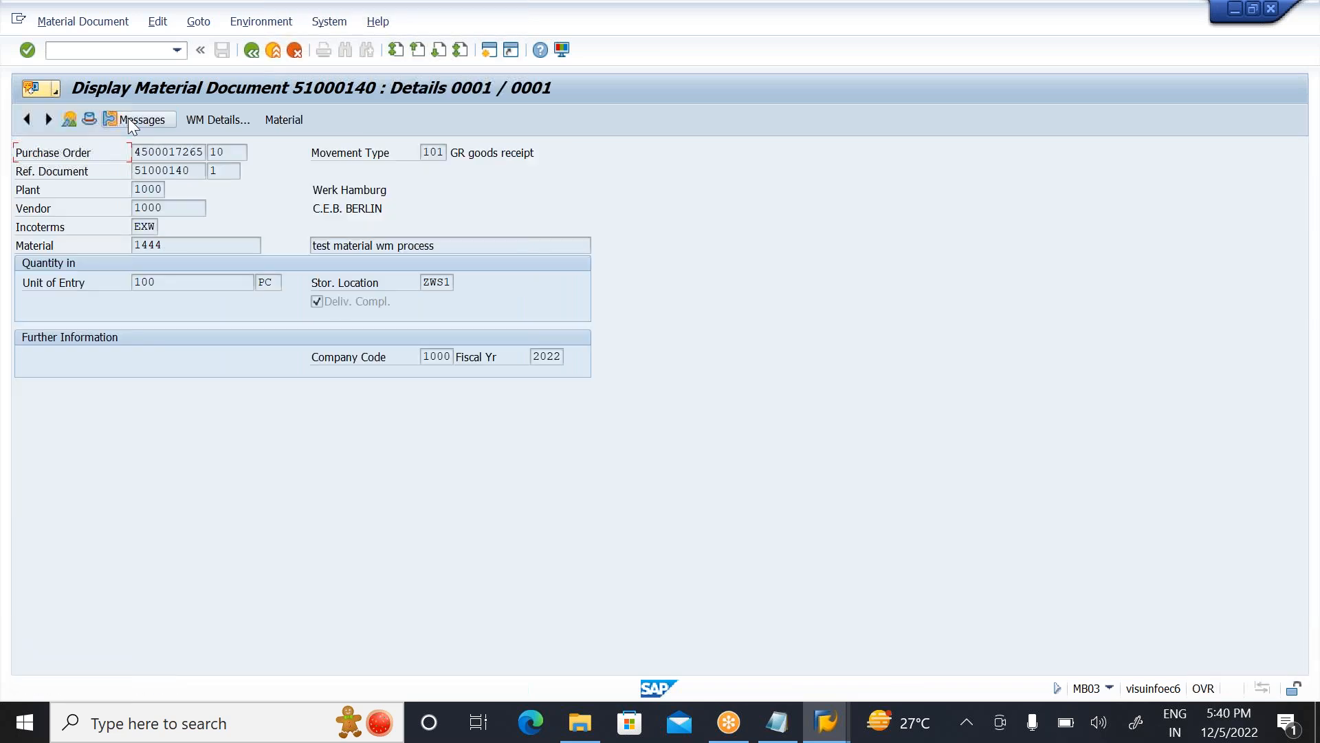
{"action": "left_click", "coordinate": [224, 119]}
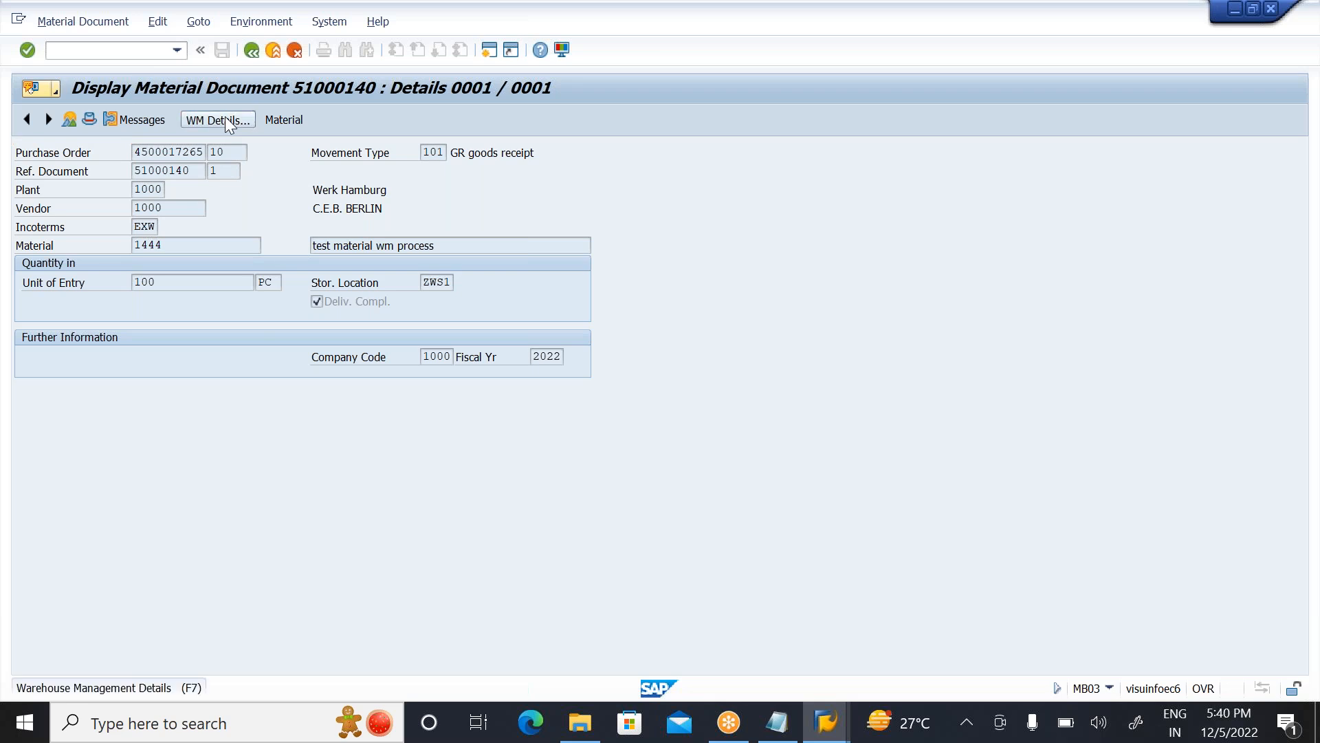
{"action": "left_click", "coordinate": [414, 431]}
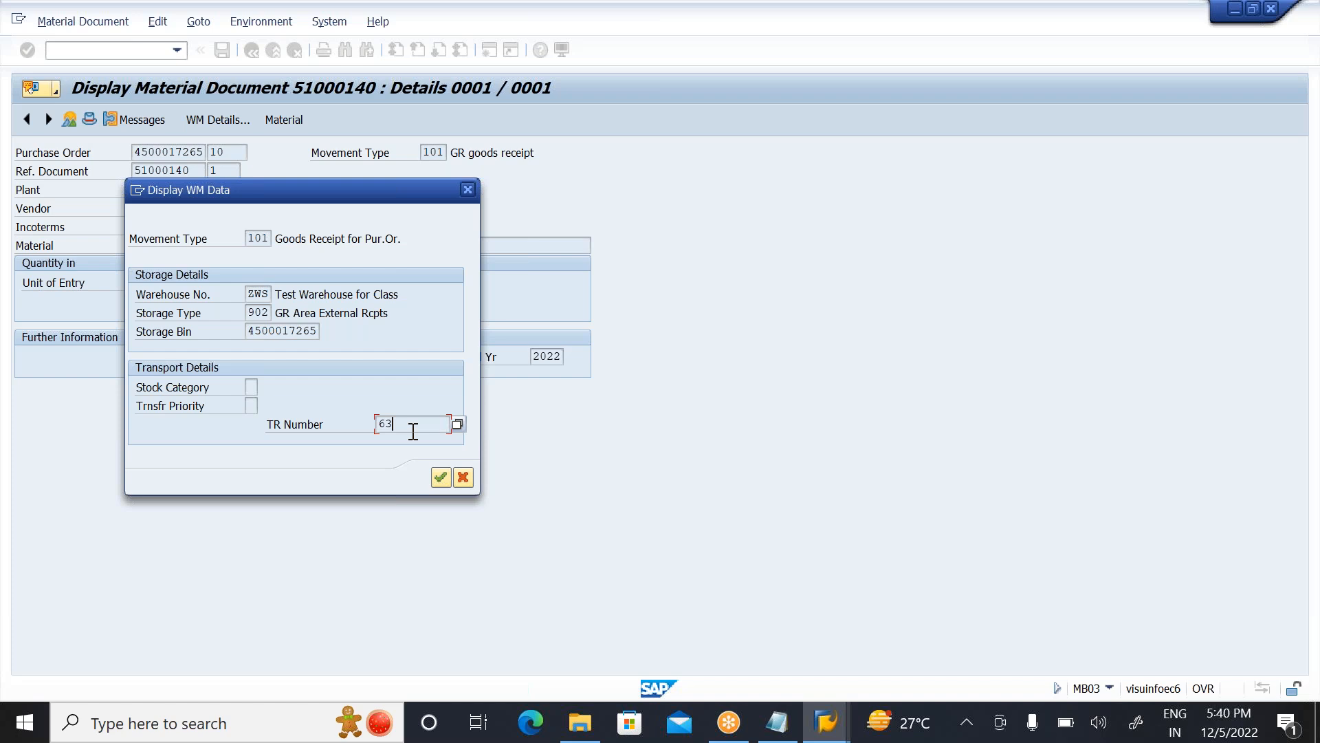
{"action": "left_click", "coordinate": [1255, 476]}
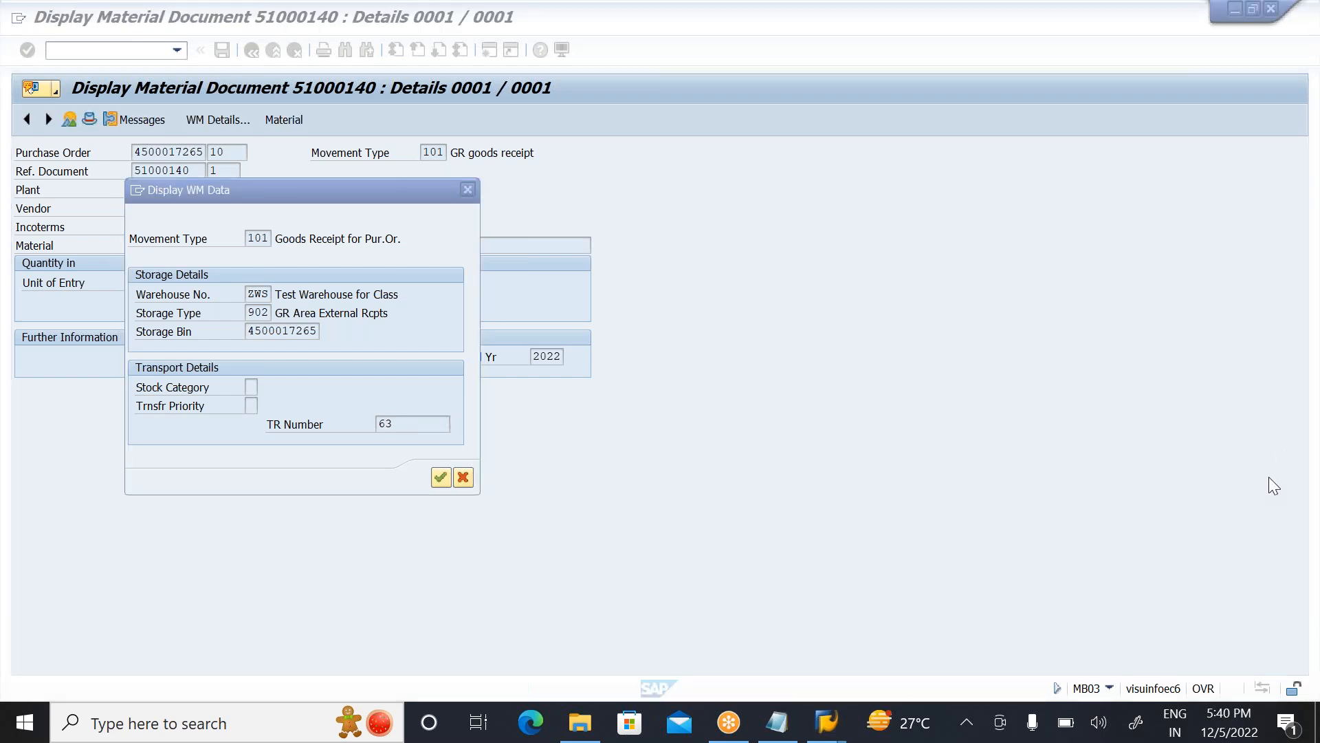
{"action": "left_click", "coordinate": [413, 424]}
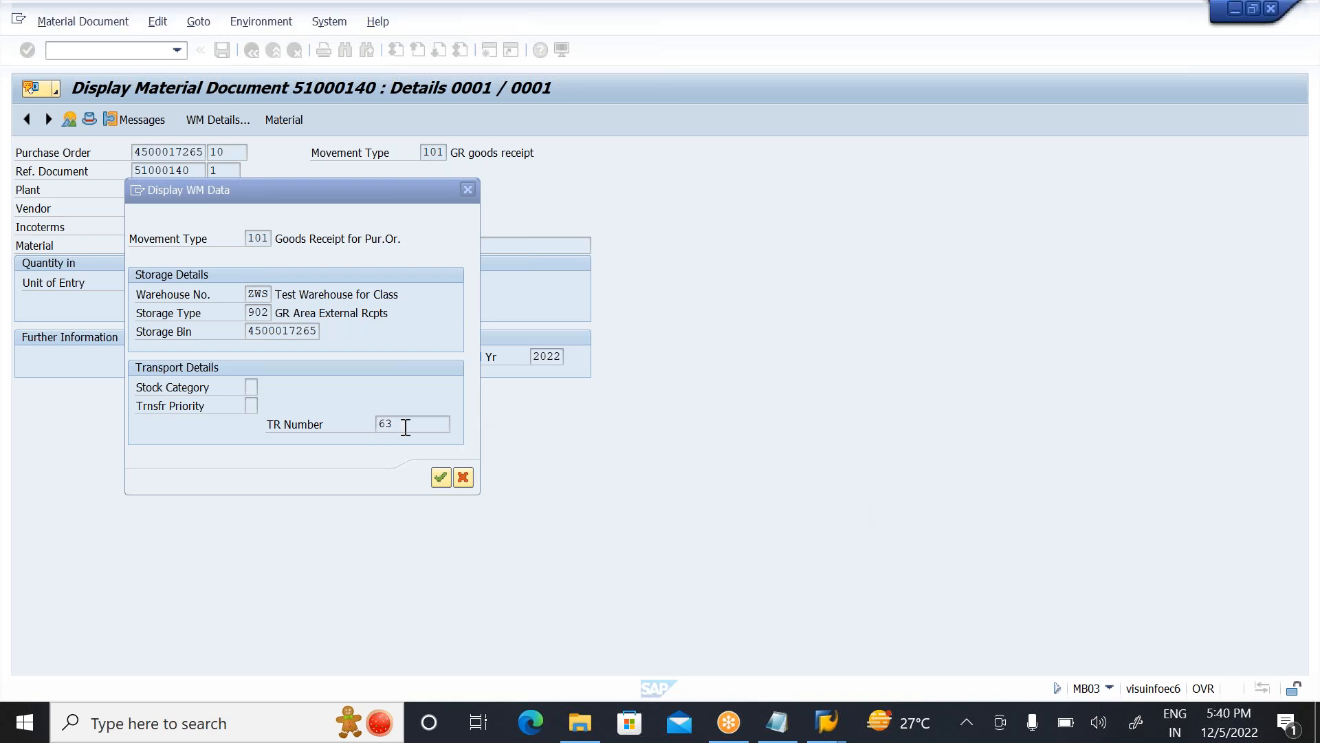
{"action": "left_click", "coordinate": [469, 189]}
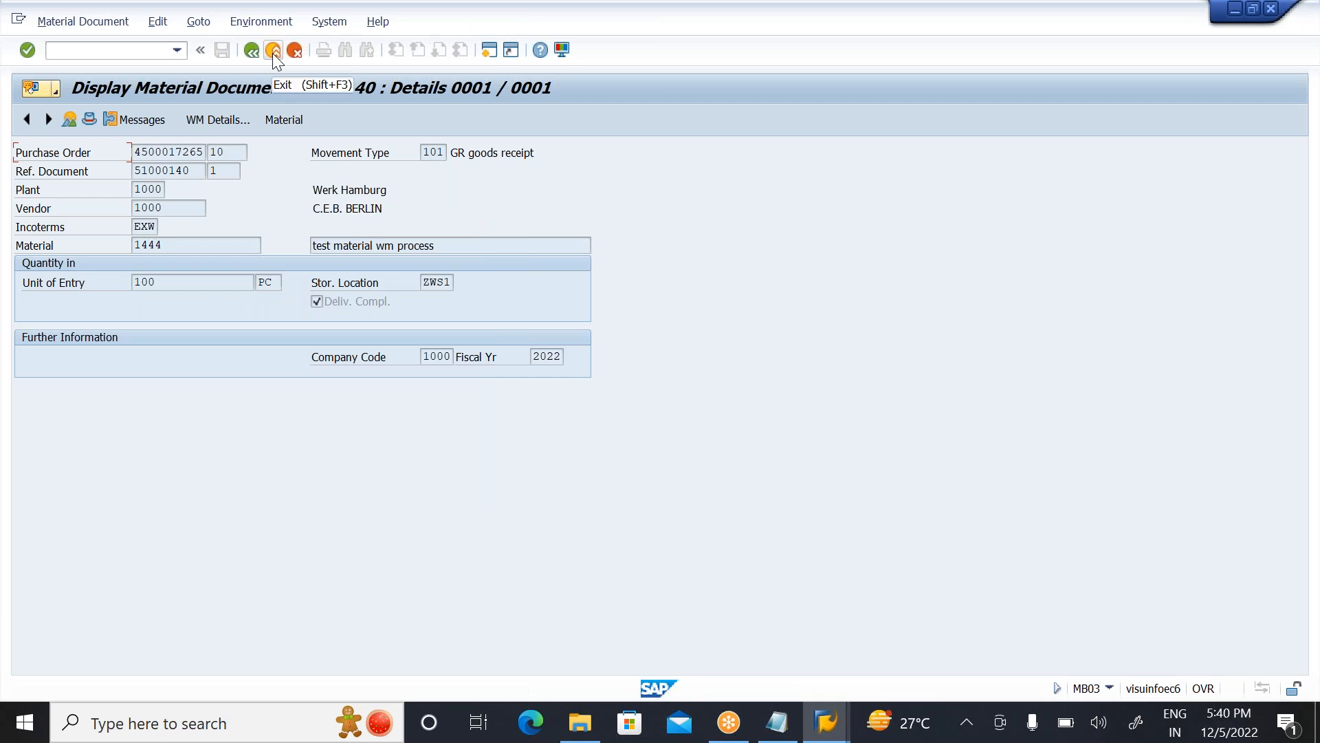
{"action": "left_click", "coordinate": [273, 52]}
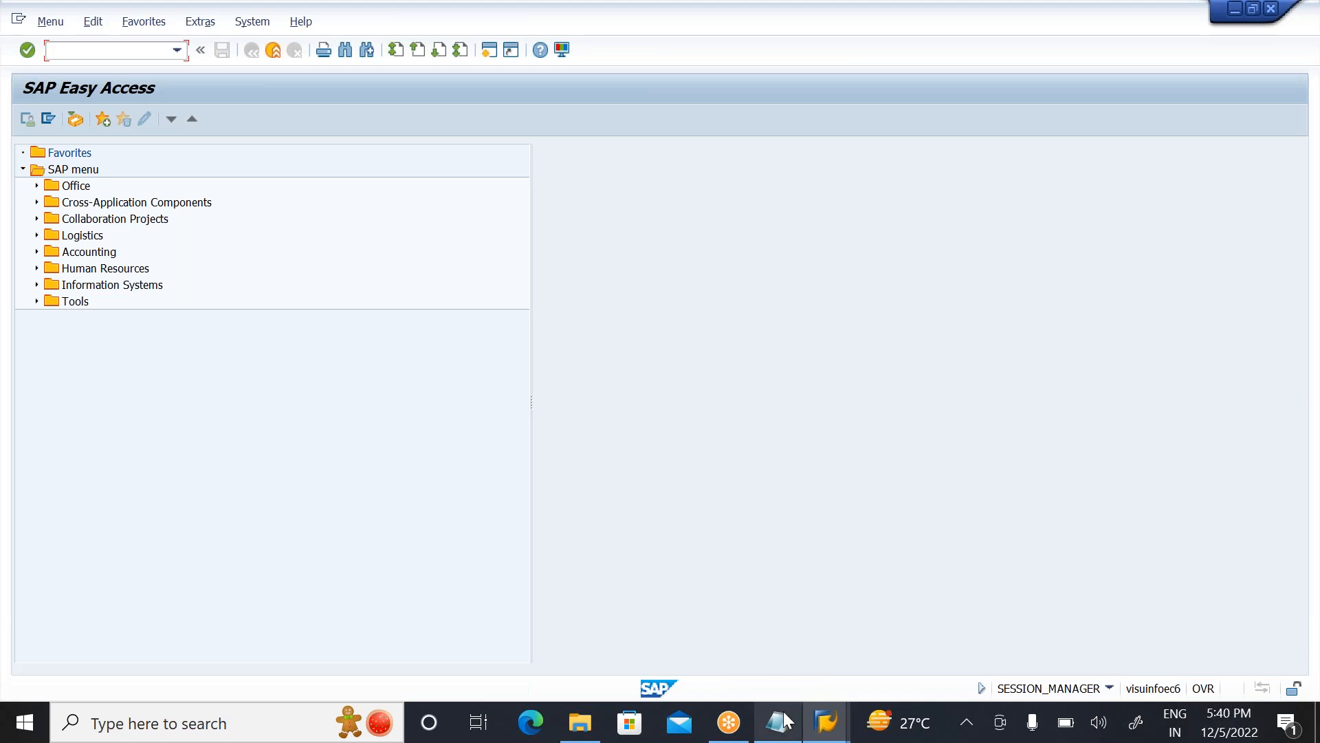
{"action": "mouse_move", "coordinate": [828, 722]}
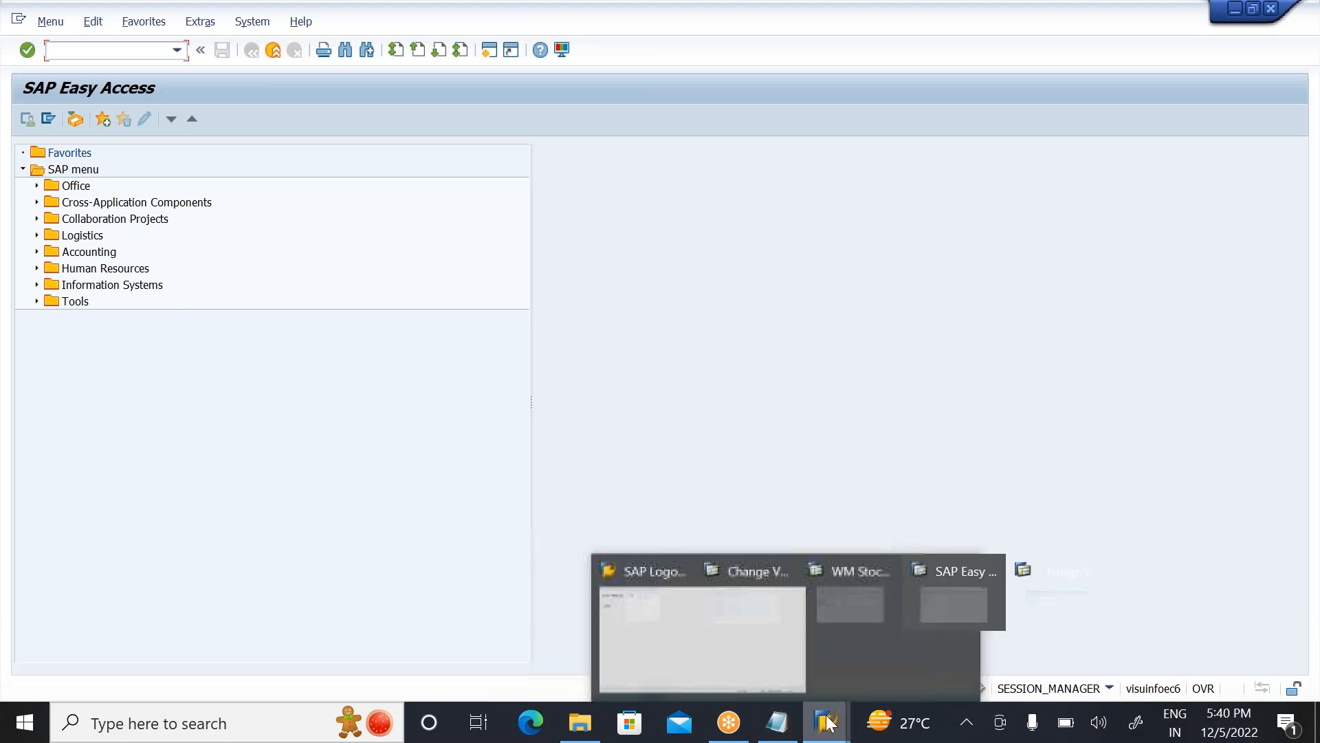
Step: Switch to the WM stock session and run the MMBE stock overview for material 1444, plant 1000, storage location ZWS1
{"action": "left_click", "coordinate": [799, 643]}
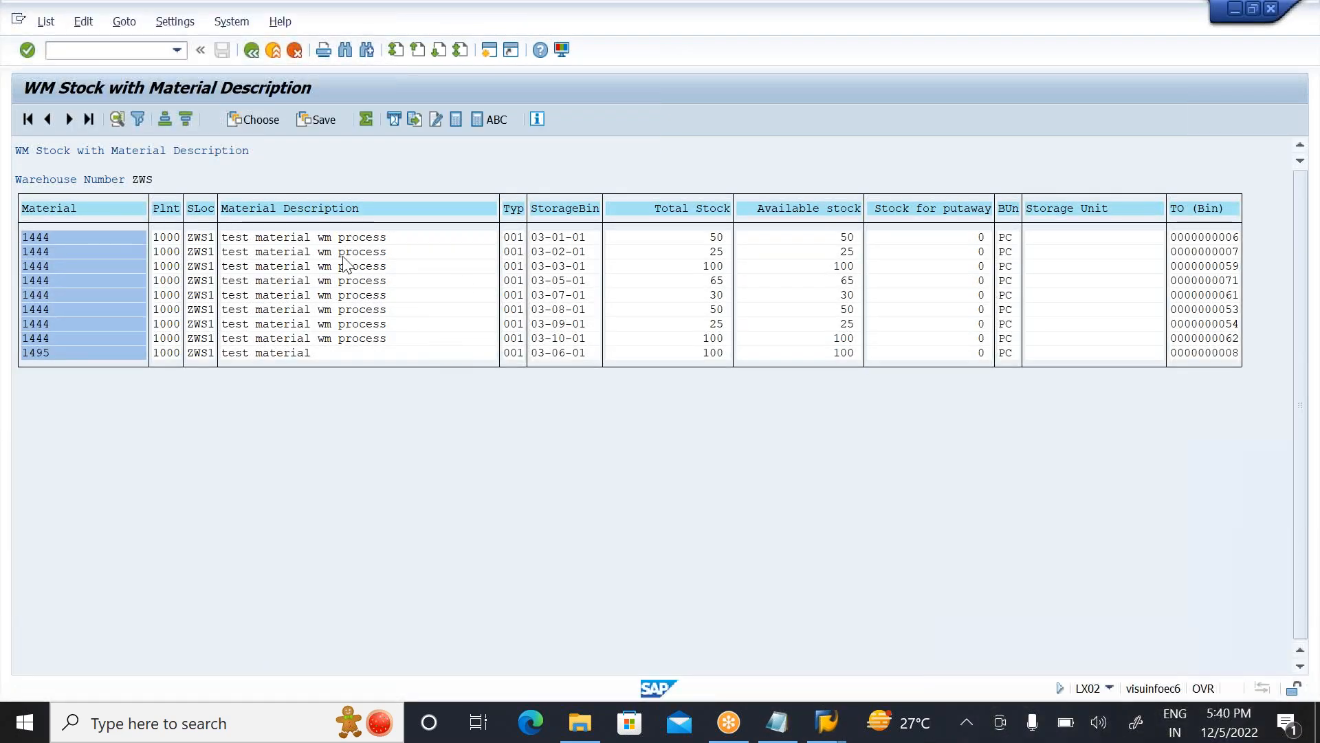
{"action": "left_click", "coordinate": [251, 49]}
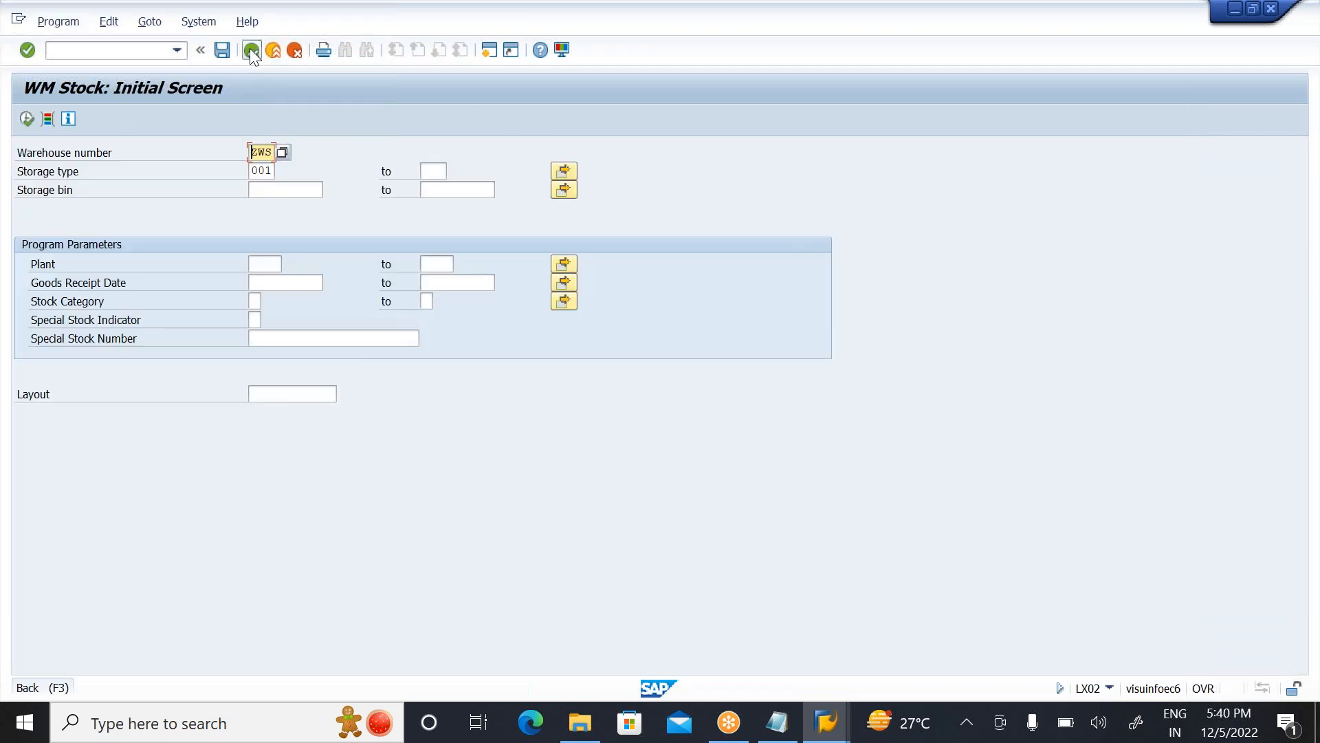
{"action": "left_click", "coordinate": [251, 50]}
{"action": "type", "text": "MMBE"}
{"action": "key", "text": "Return"}
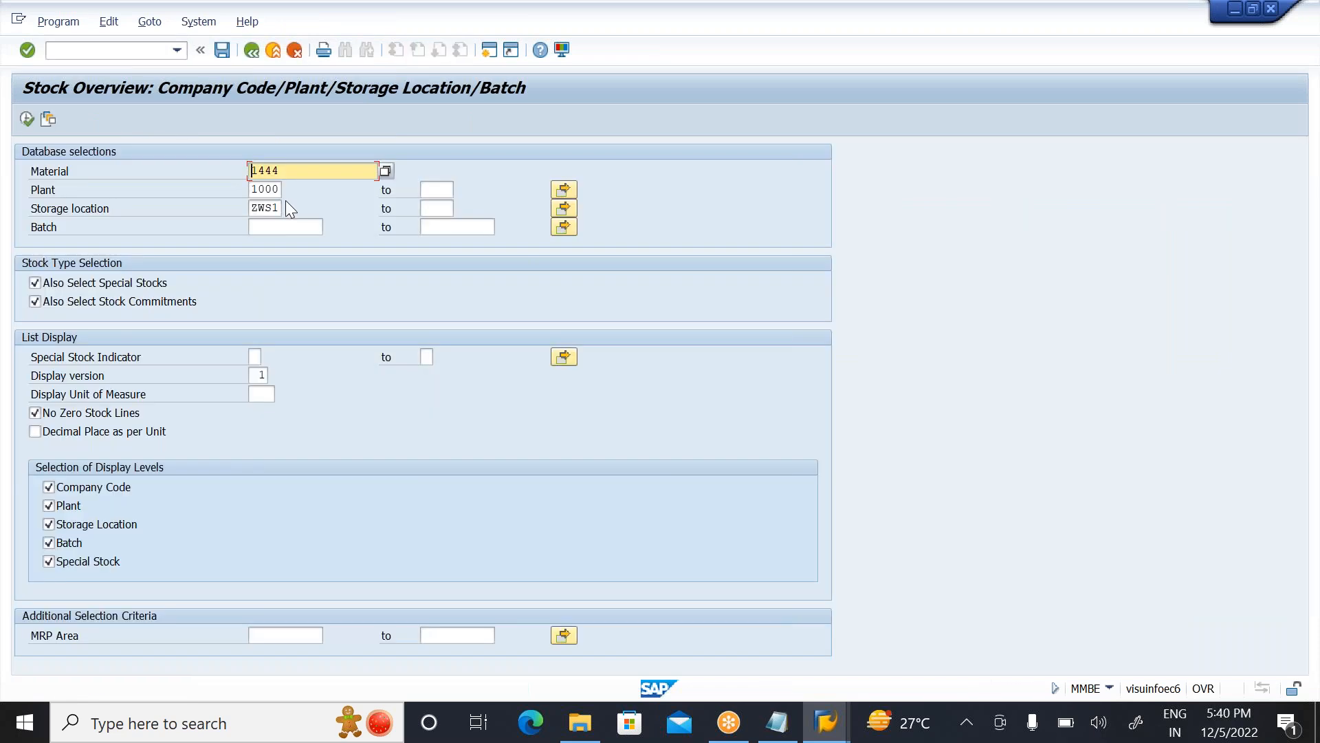
{"action": "left_click", "coordinate": [30, 125]}
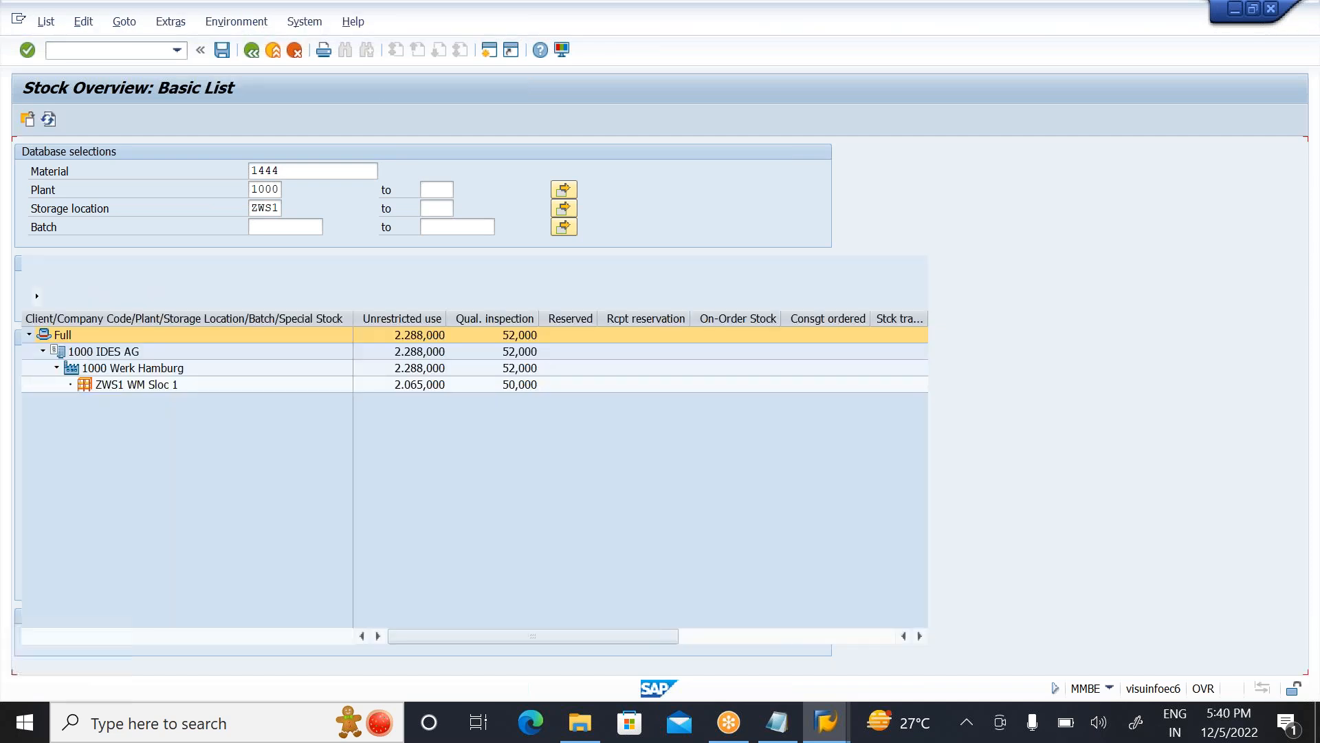
Step: Display the WM stocks of storage location ZWS1 and examine the quantities by storage type, including pick quantity in type 902
{"action": "left_click", "coordinate": [410, 385]}
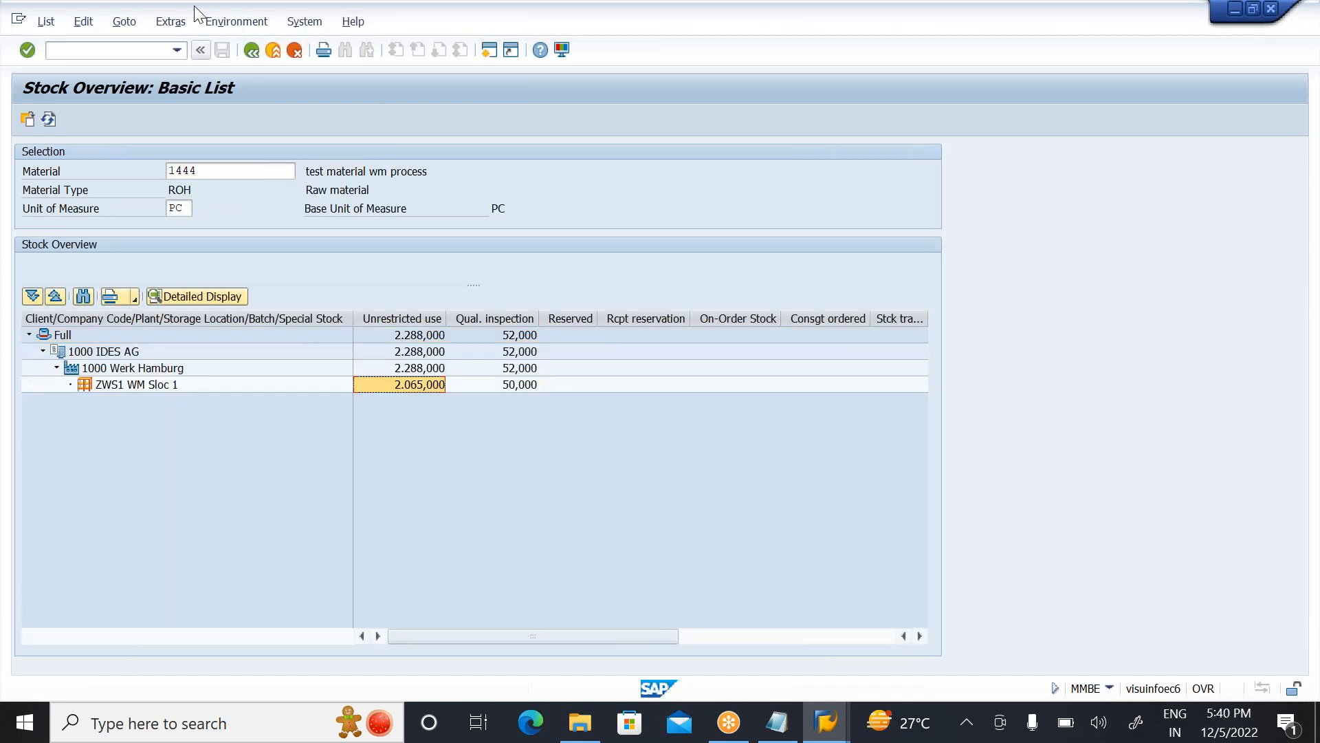
{"action": "left_click", "coordinate": [232, 22]}
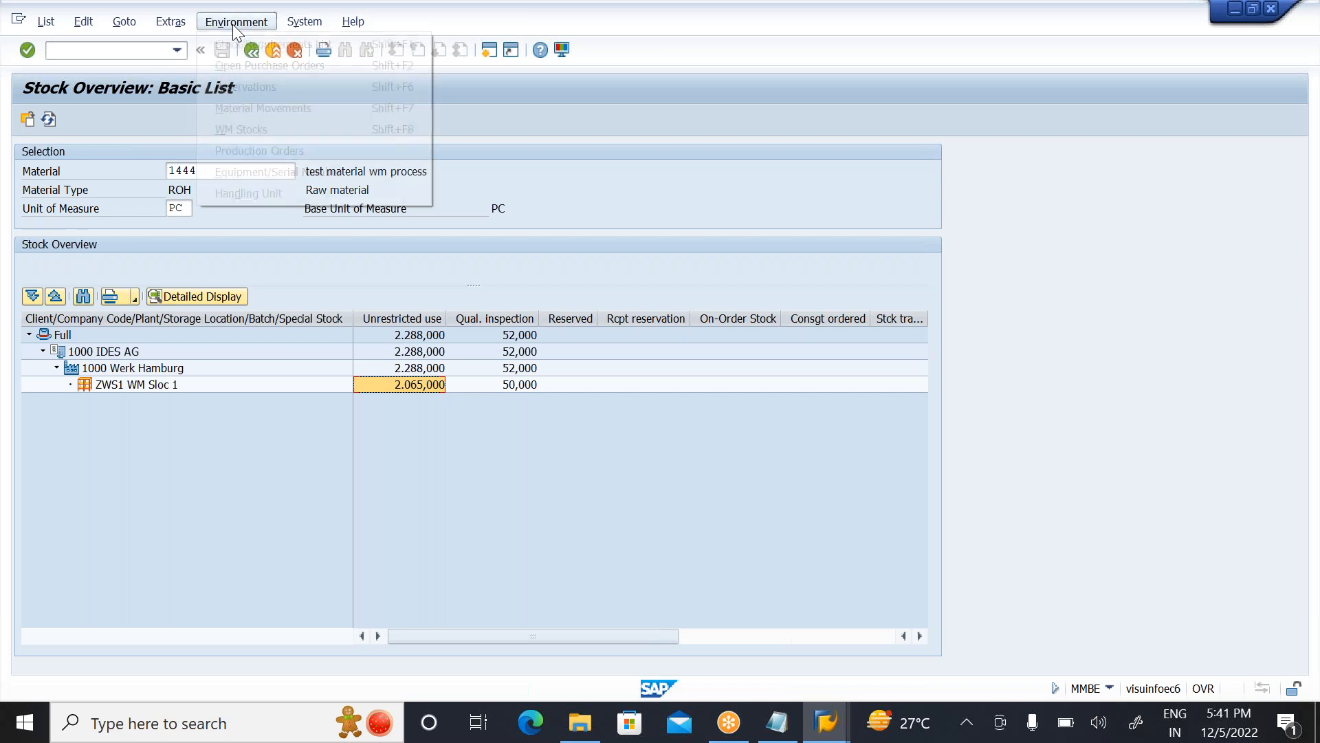
{"action": "left_click", "coordinate": [241, 128]}
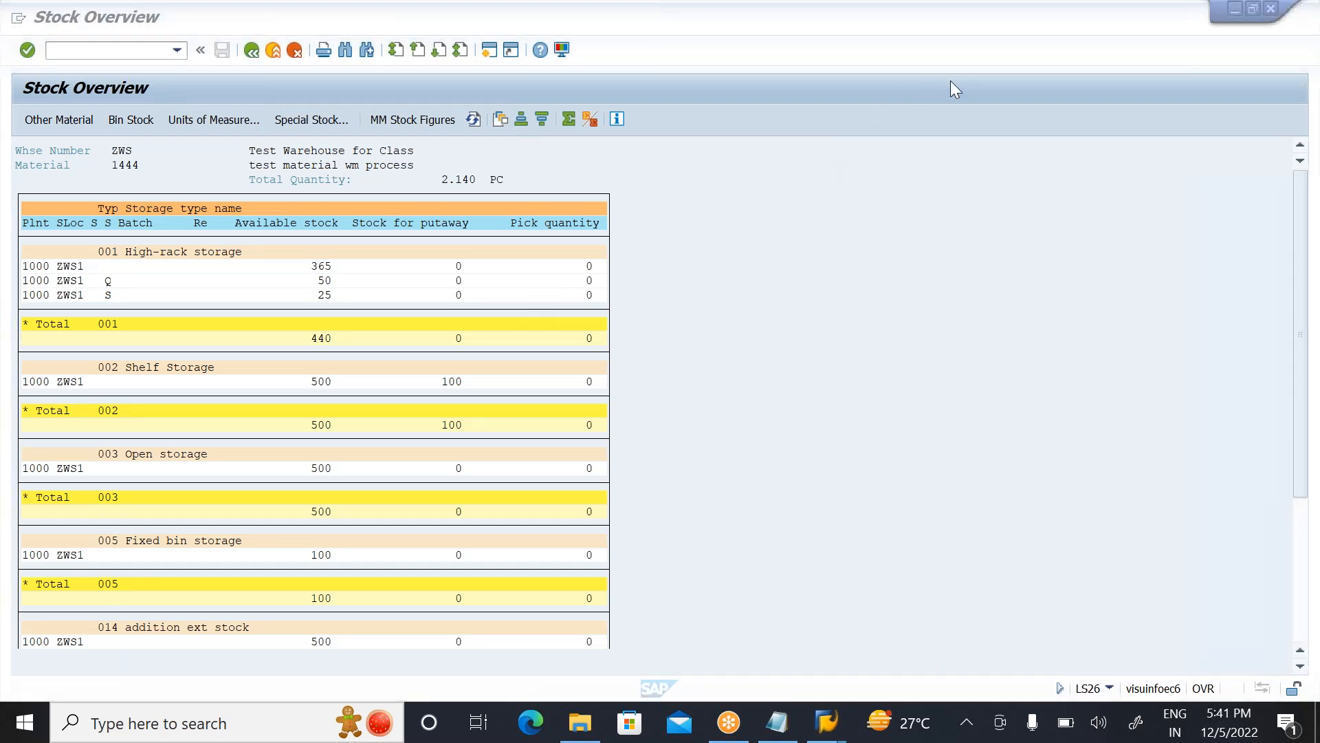
{"action": "left_click", "coordinate": [1300, 621]}
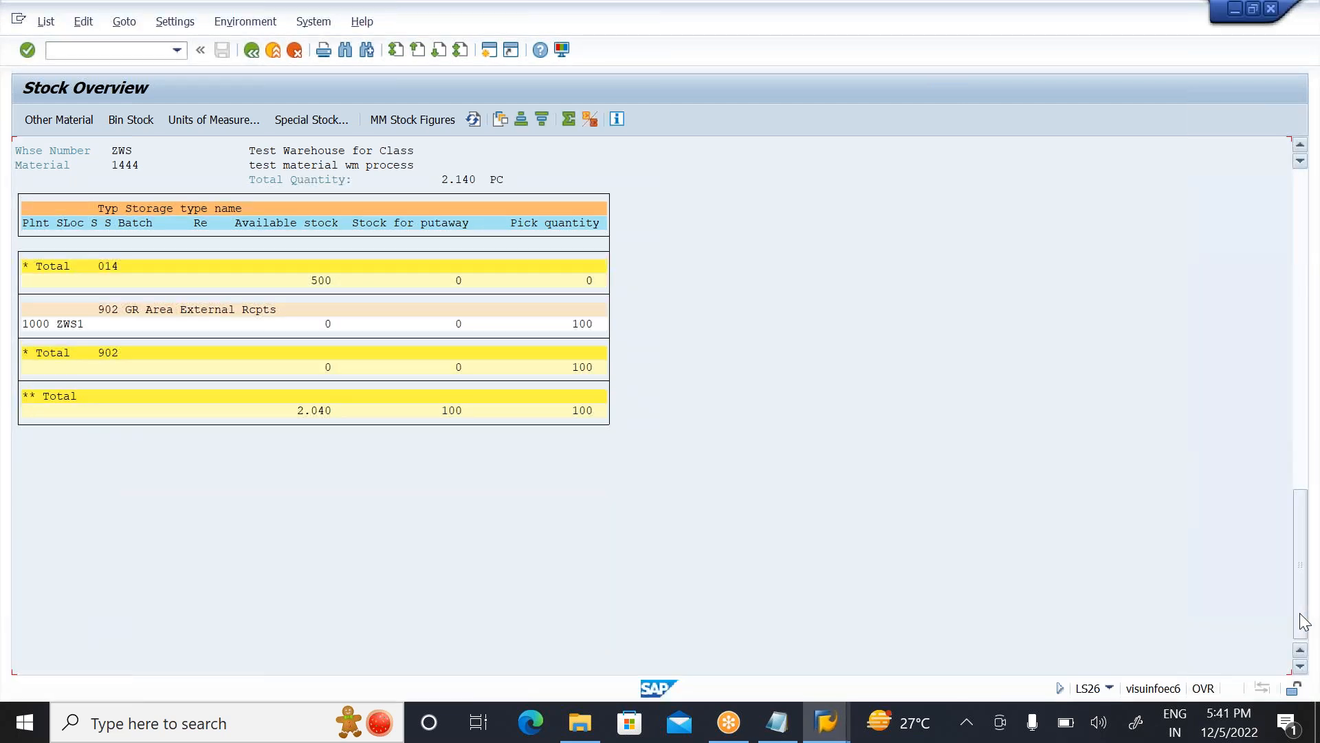
{"action": "left_click", "coordinate": [590, 368]}
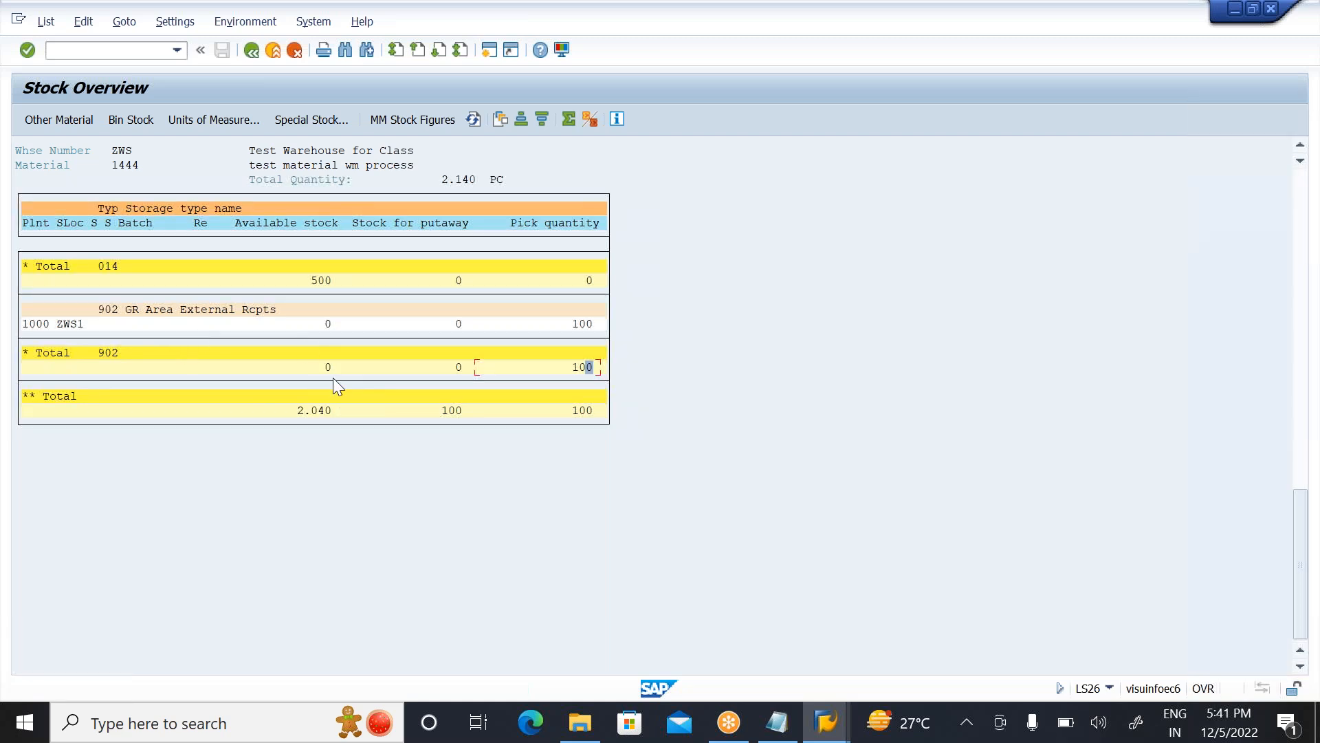
{"action": "left_click", "coordinate": [581, 366]}
Step: Display transfer requirement 63 of warehouse ZWS with LB03 in a new session, check its item's transfer order number, and exit
{"action": "left_click", "coordinate": [484, 52]}
{"action": "type", "text": "L"}
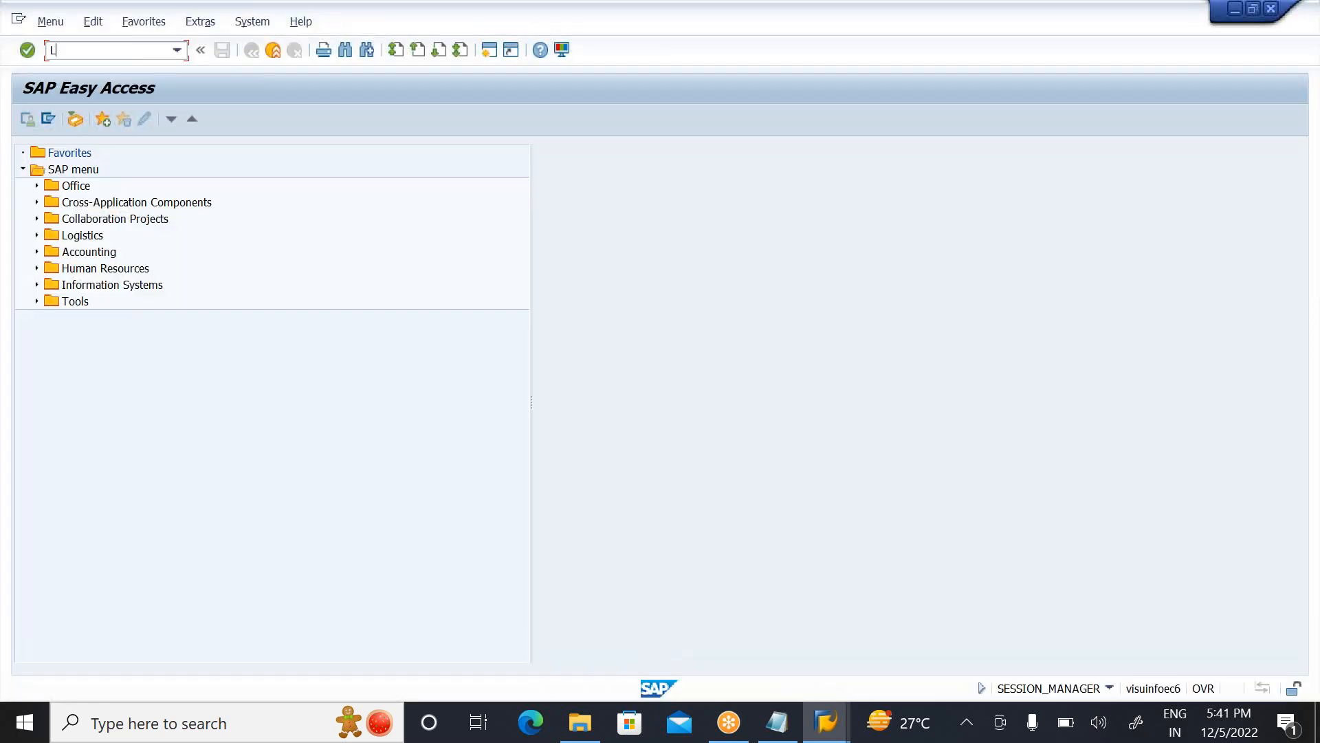
{"action": "type", "text": "B03"}
{"action": "key", "text": "Return"}
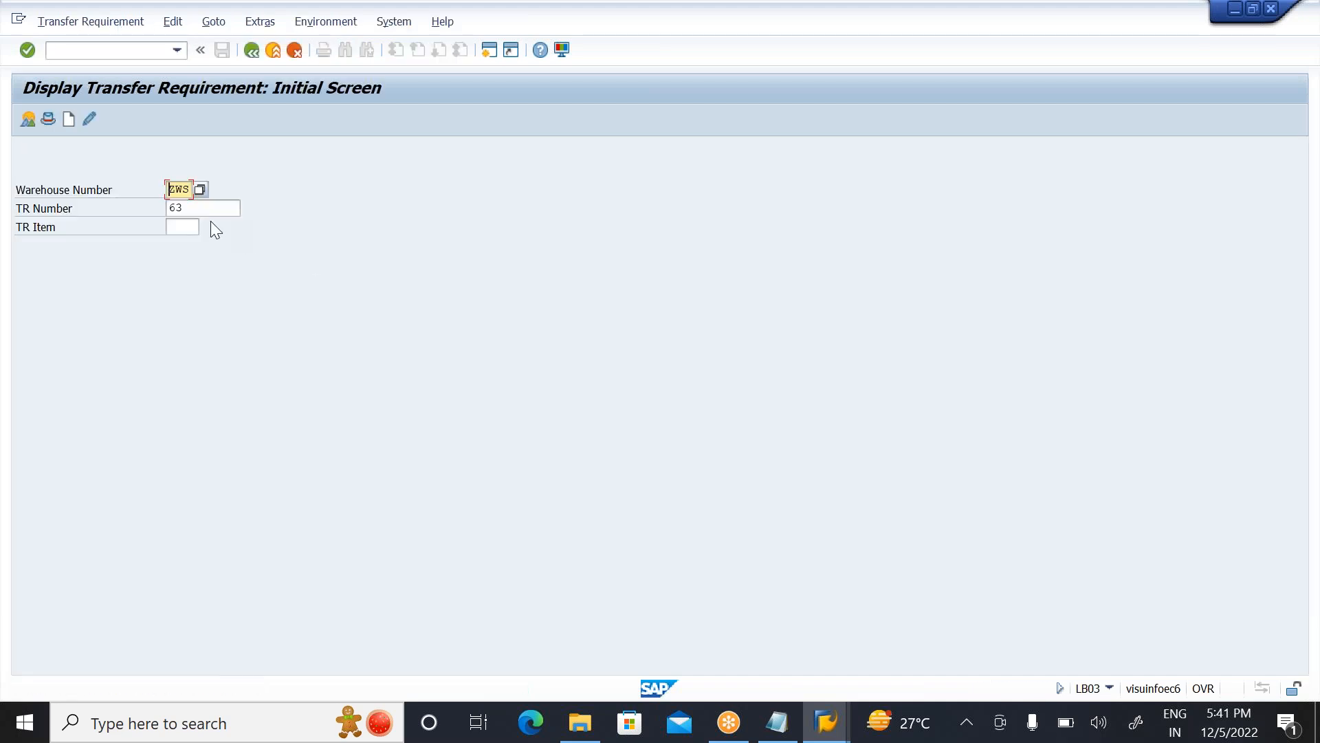
{"action": "left_click", "coordinate": [218, 203]}
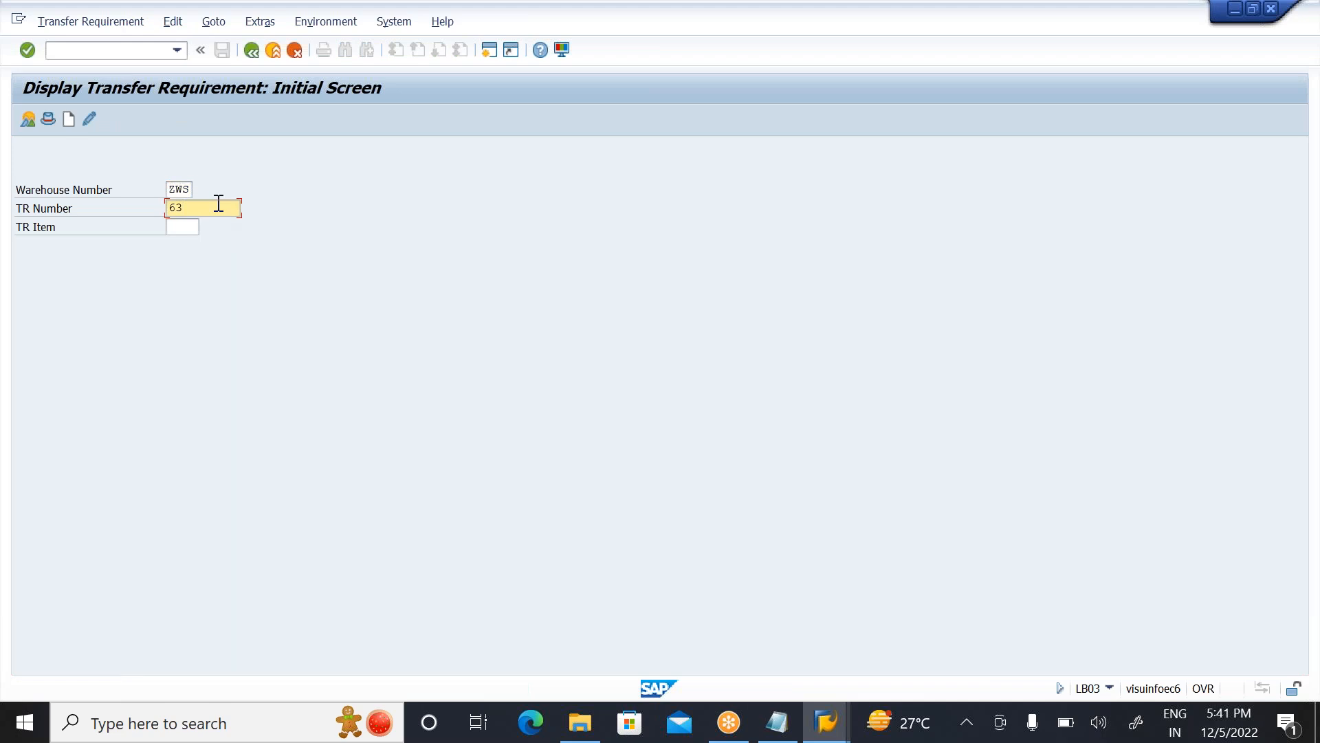
{"action": "key", "text": "Return"}
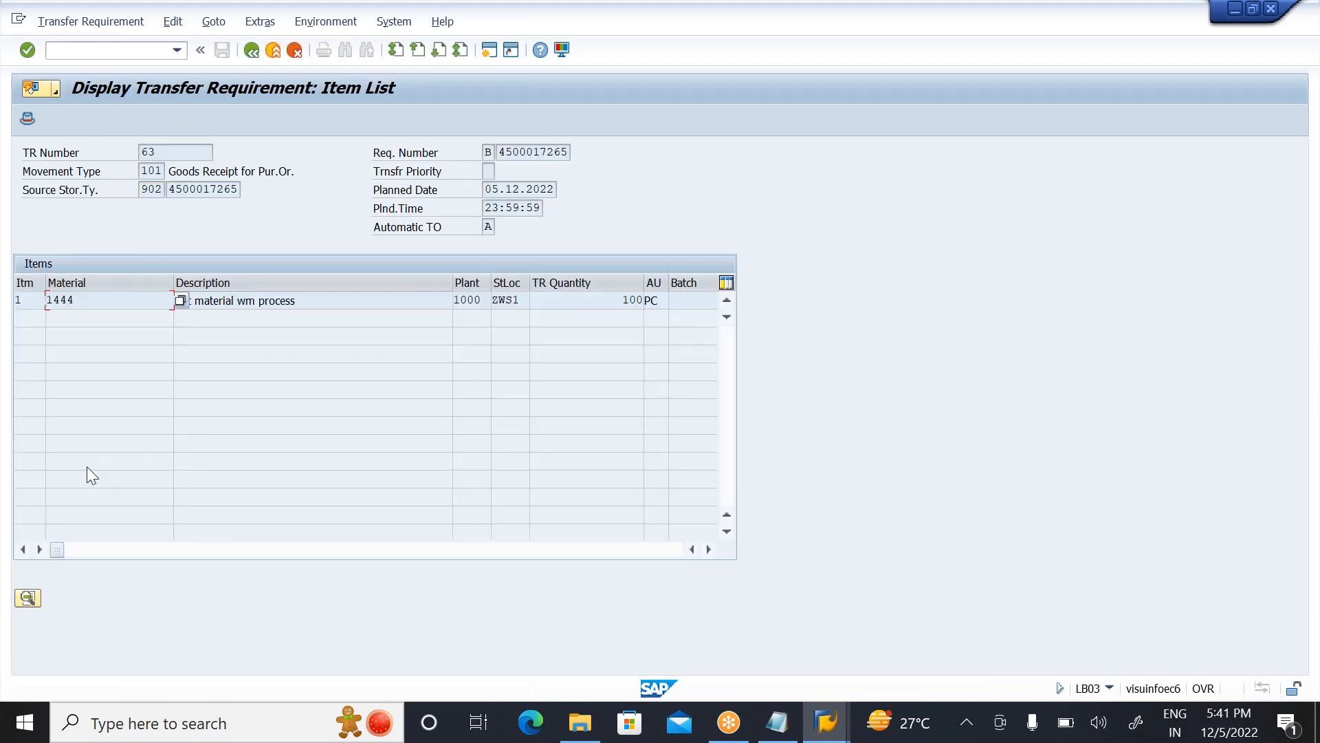
{"action": "left_click_drag", "start_coordinate": [60, 548], "coordinate": [241, 551]}
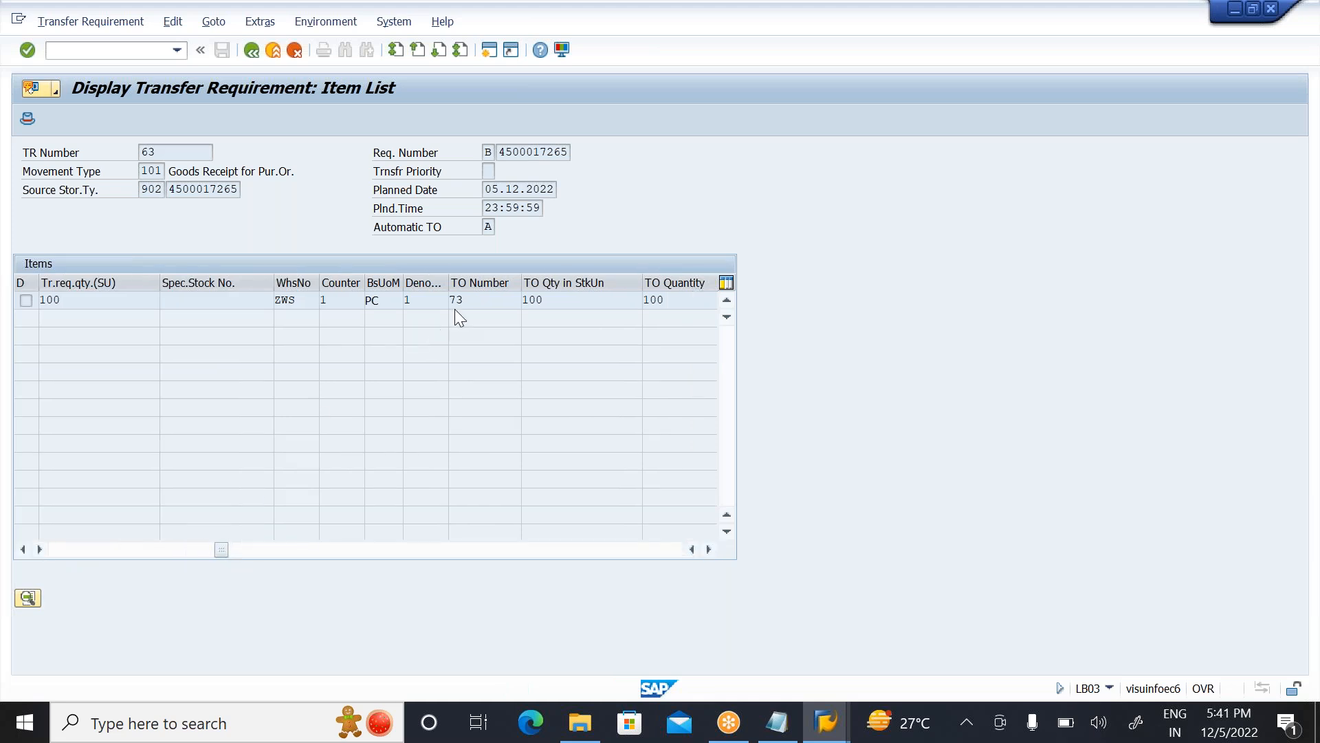
{"action": "left_click", "coordinate": [276, 56]}
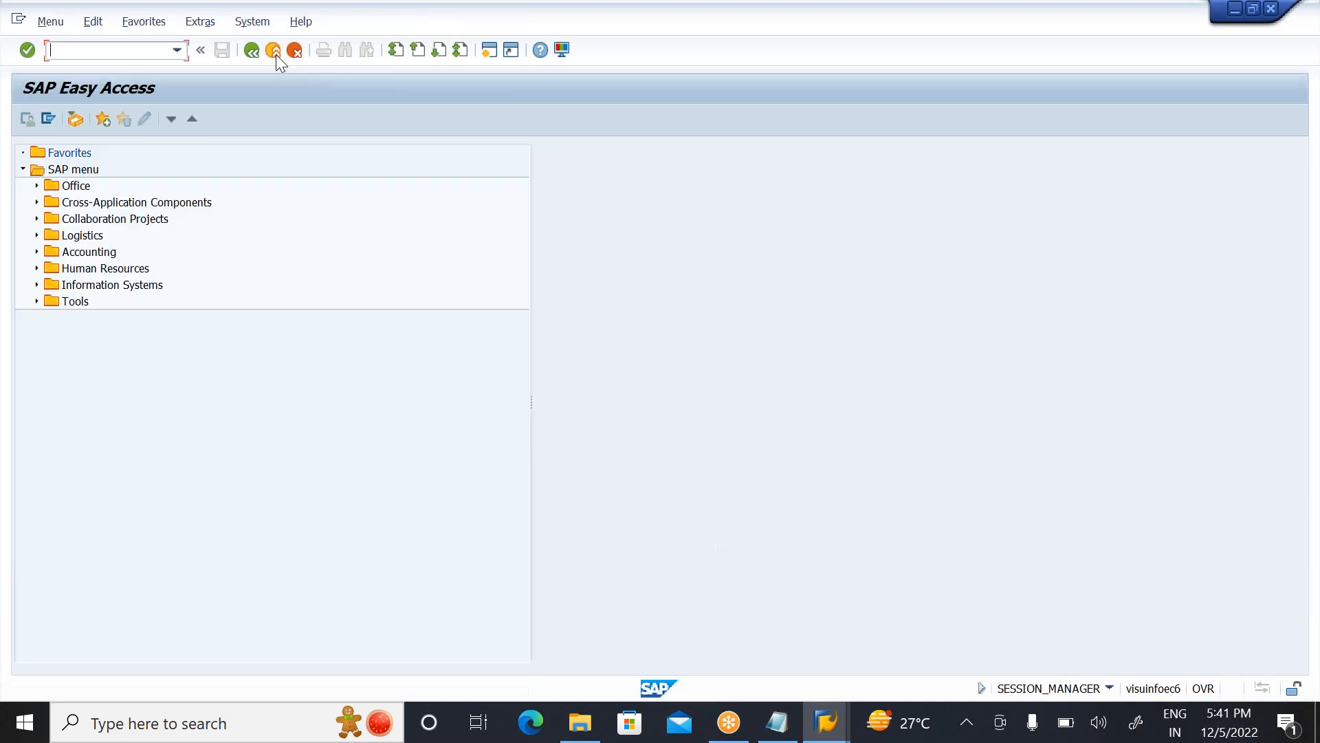
Step: Try to confirm transfer order 72 of warehouse ZWS with LT12 and exit to the SAP menu
{"action": "type", "text": "LT12"}
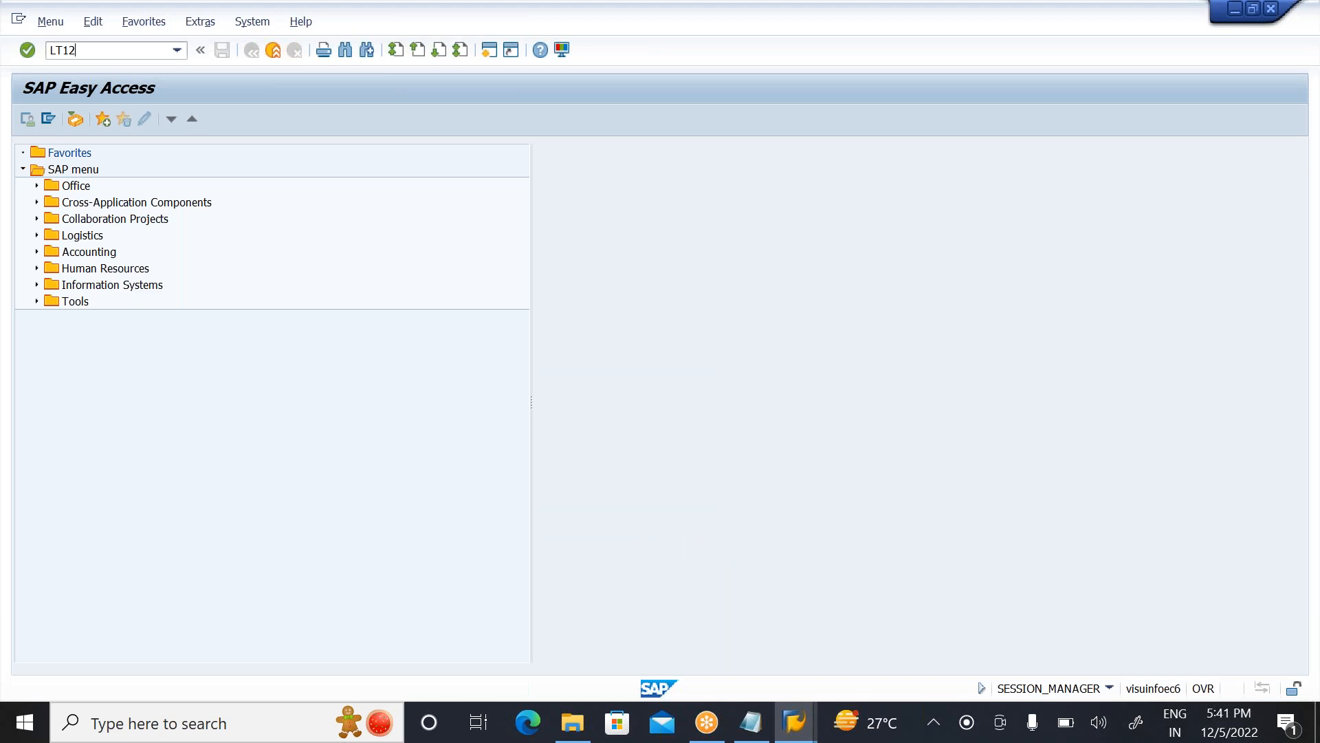
{"action": "key", "text": "Return"}
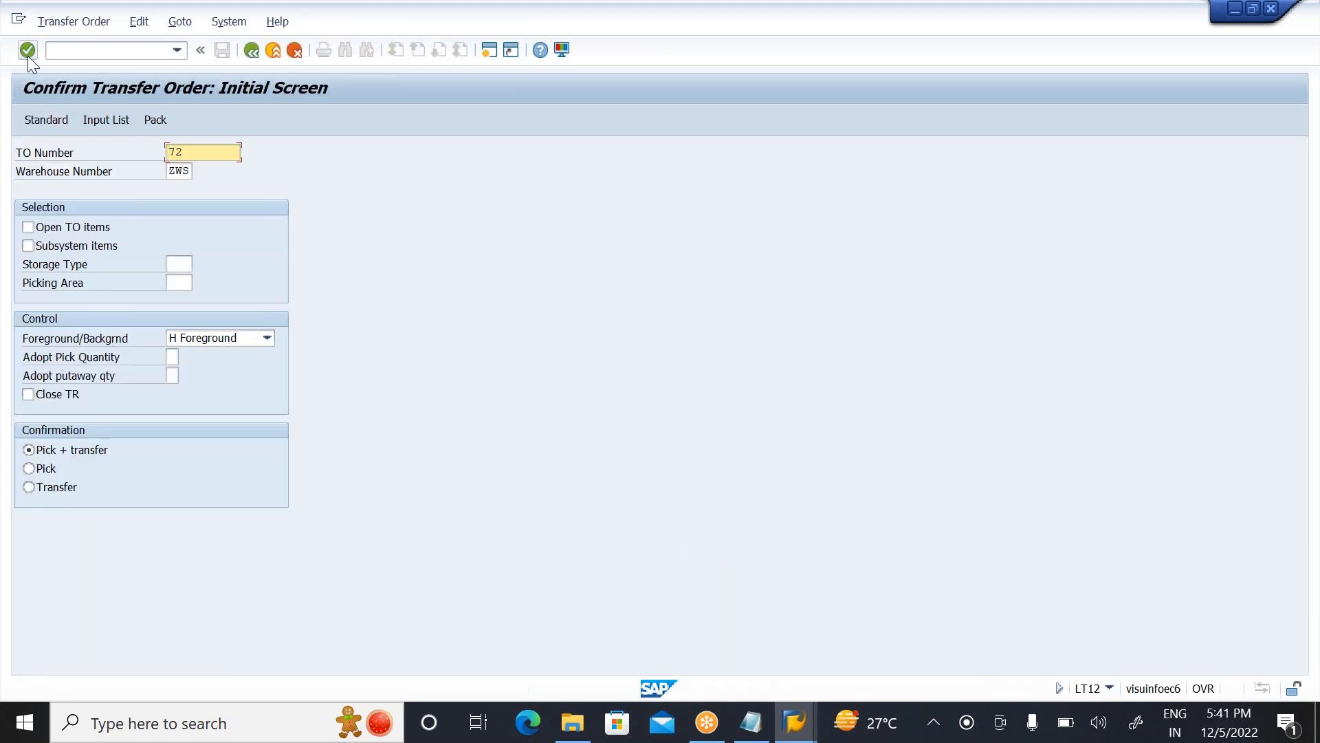
{"action": "left_click", "coordinate": [27, 55]}
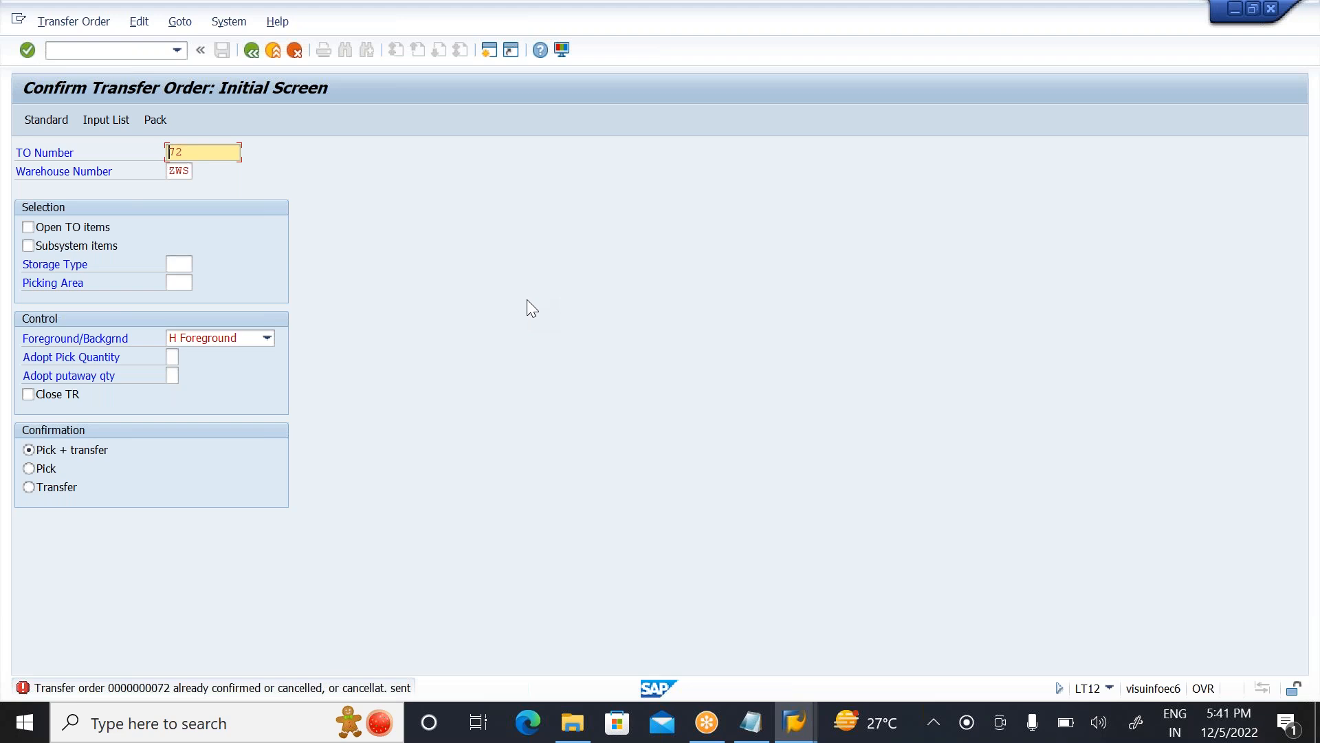
{"action": "left_click", "coordinate": [275, 48]}
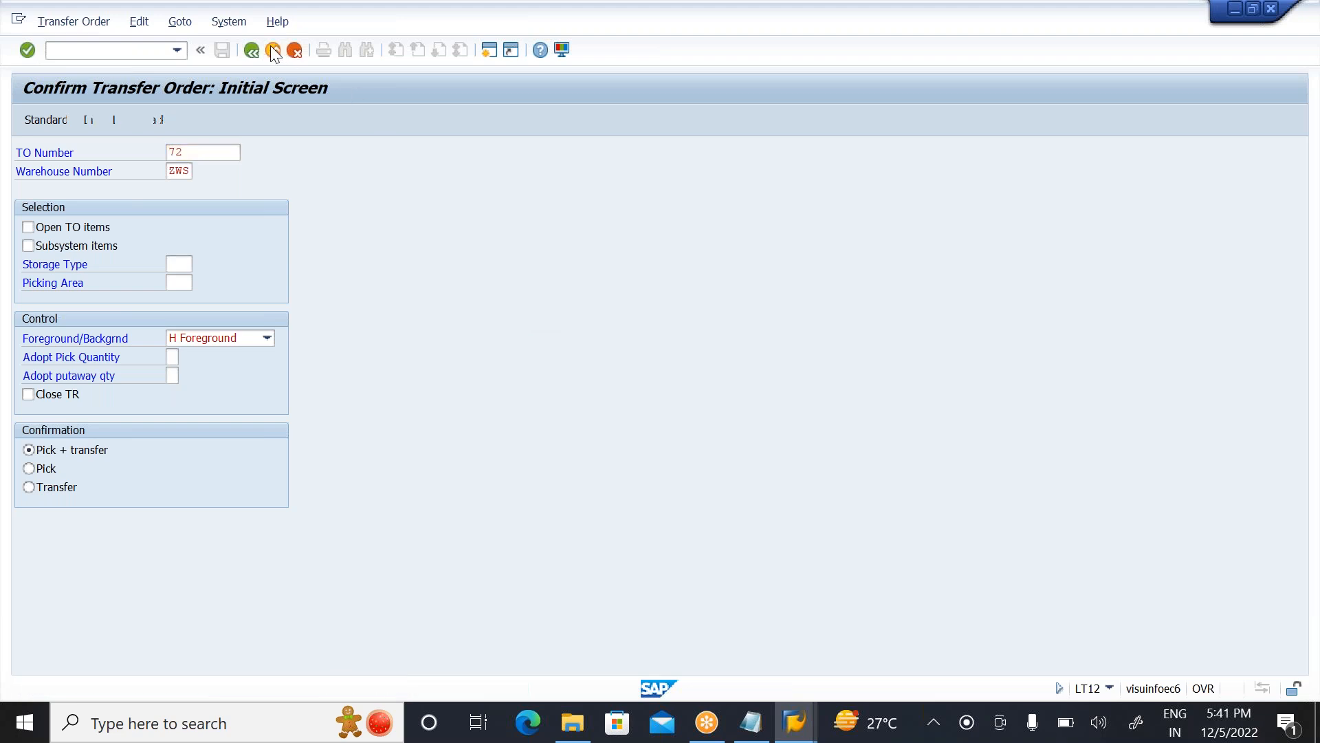
Step: Return to the material 1444 stock overview session and exit it back to the SAP menu
{"action": "mouse_move", "coordinate": [794, 727]}
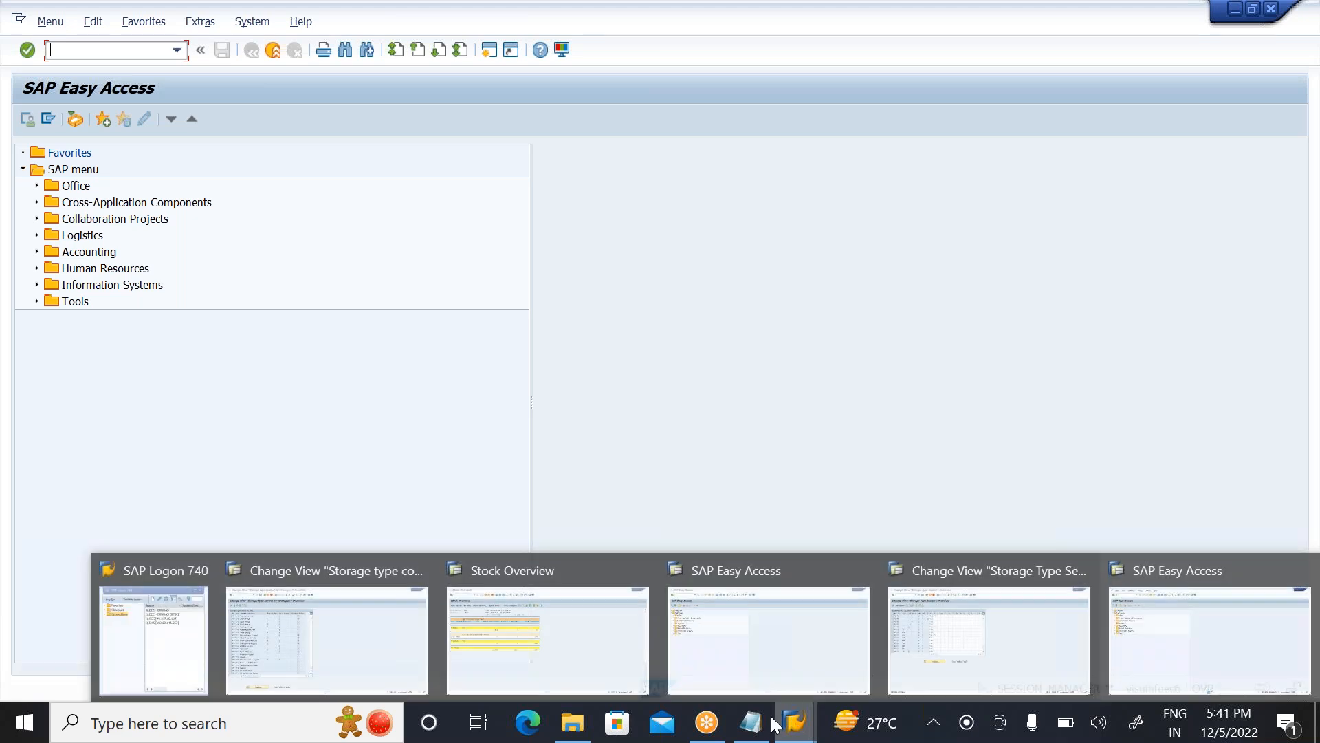
{"action": "mouse_move", "coordinate": [942, 638]}
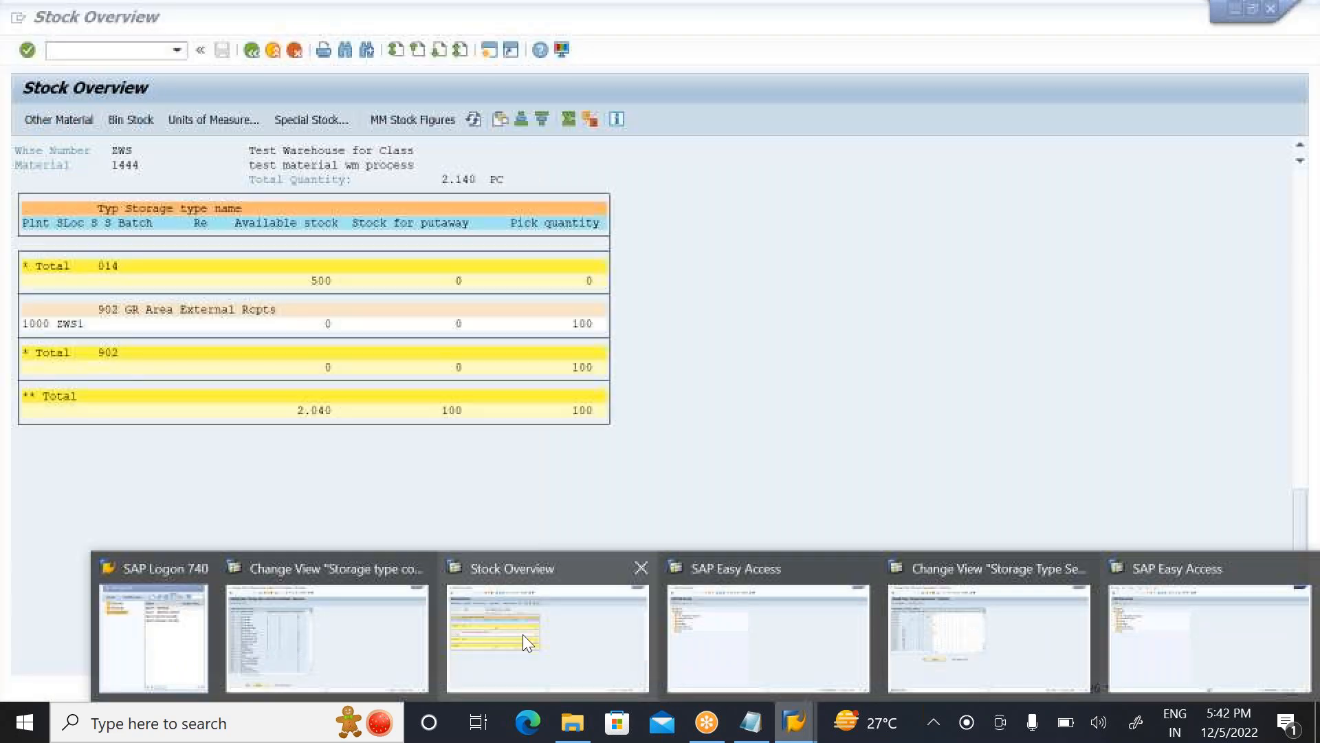
{"action": "left_click", "coordinate": [523, 634]}
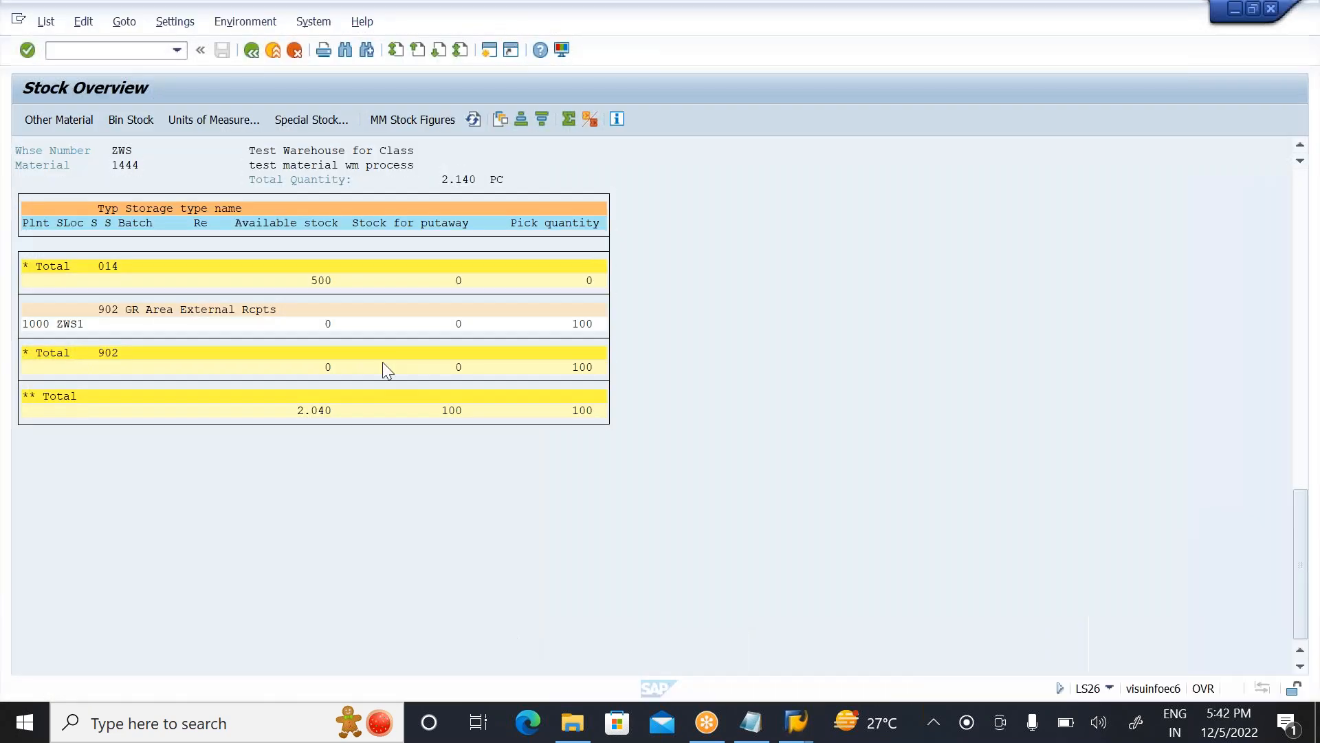
{"action": "left_click", "coordinate": [251, 51]}
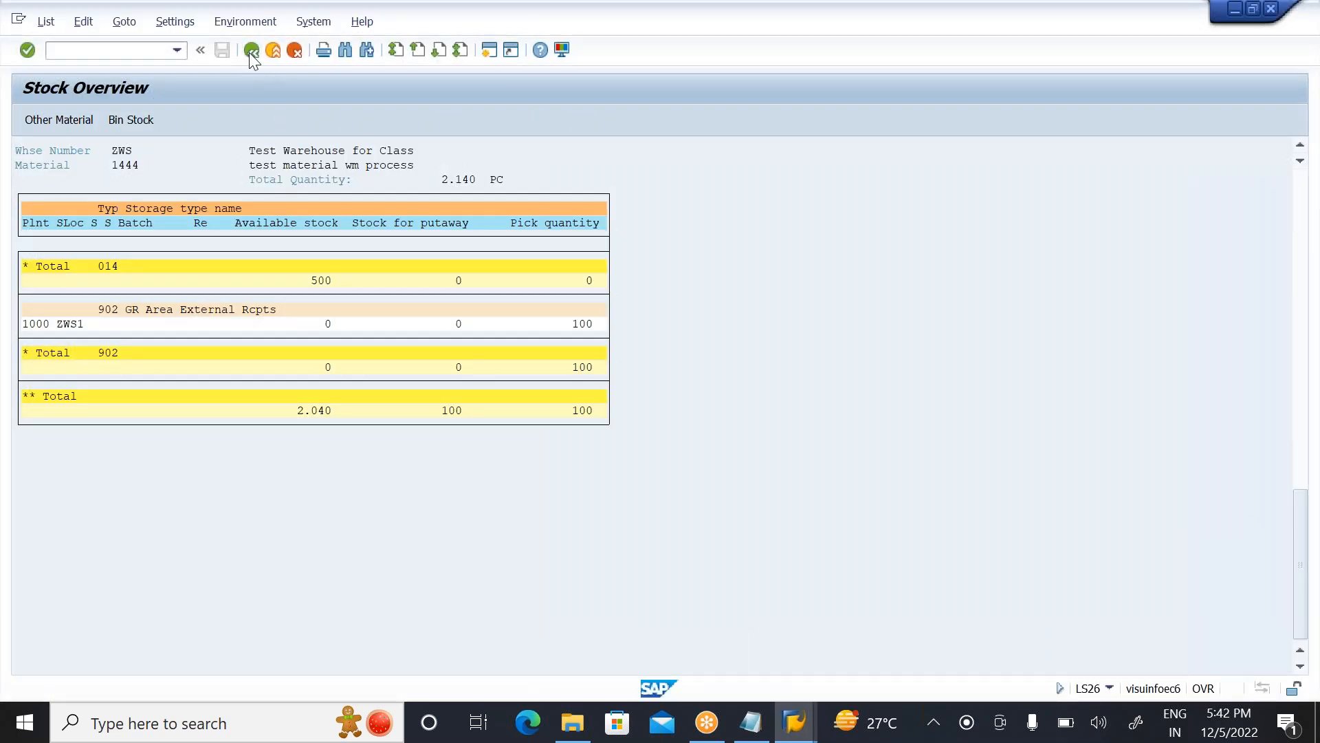
{"action": "left_click", "coordinate": [251, 51]}
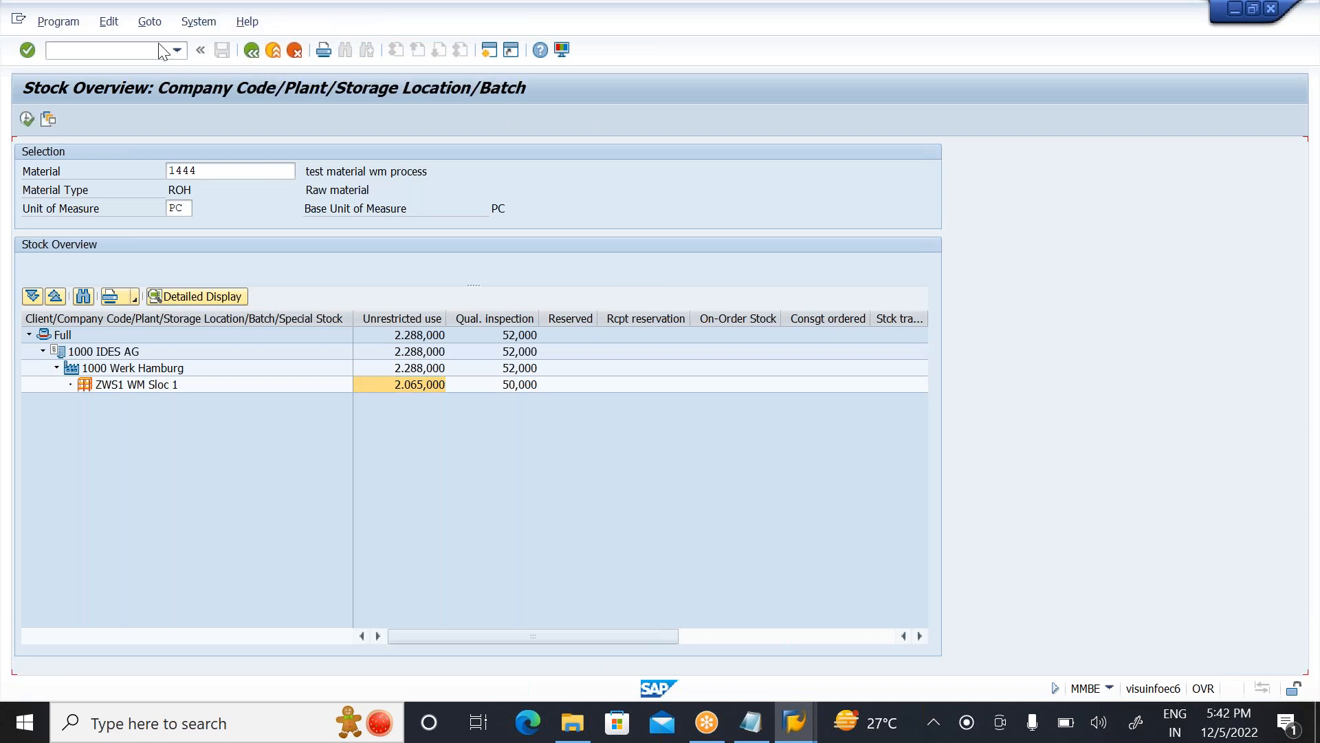
{"action": "left_click", "coordinate": [273, 50]}
Step: Display the LX02 WM stock list for warehouse ZWS, storage type 001
{"action": "type", "text": "LX02"}
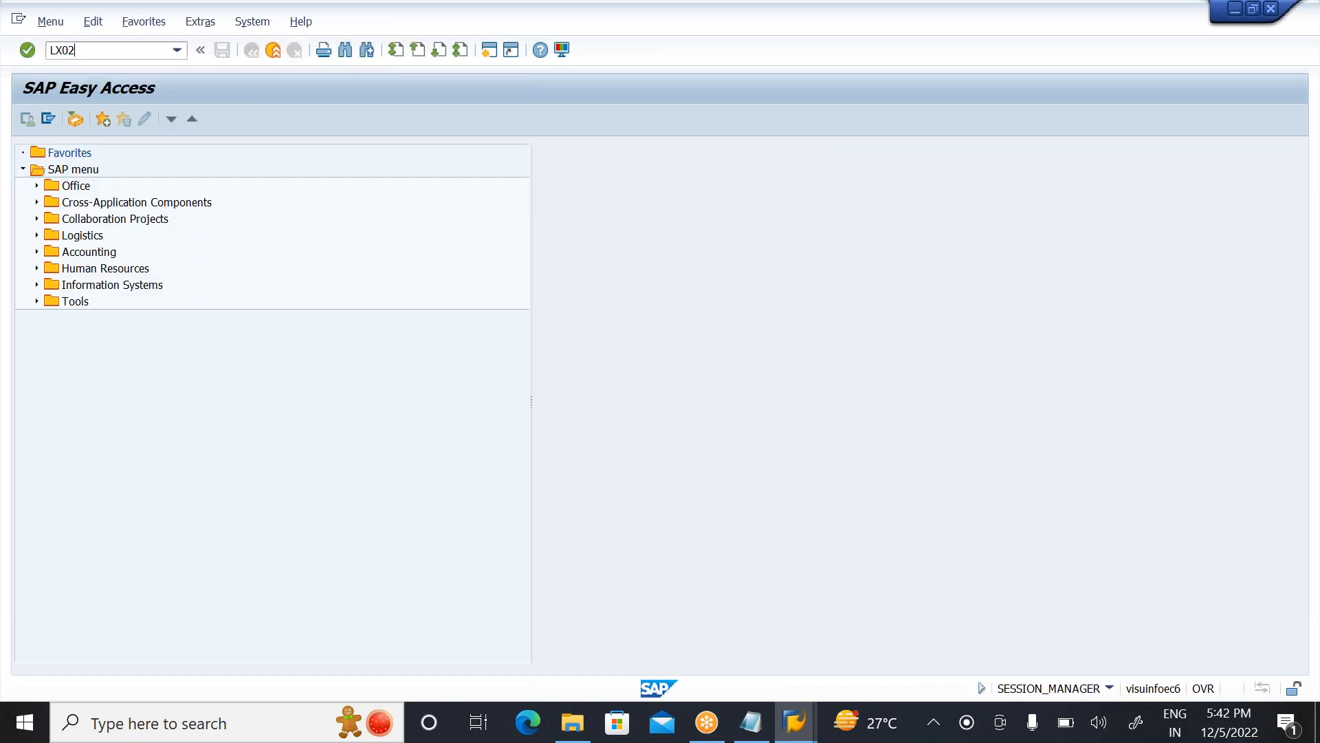
{"action": "key", "text": "Return"}
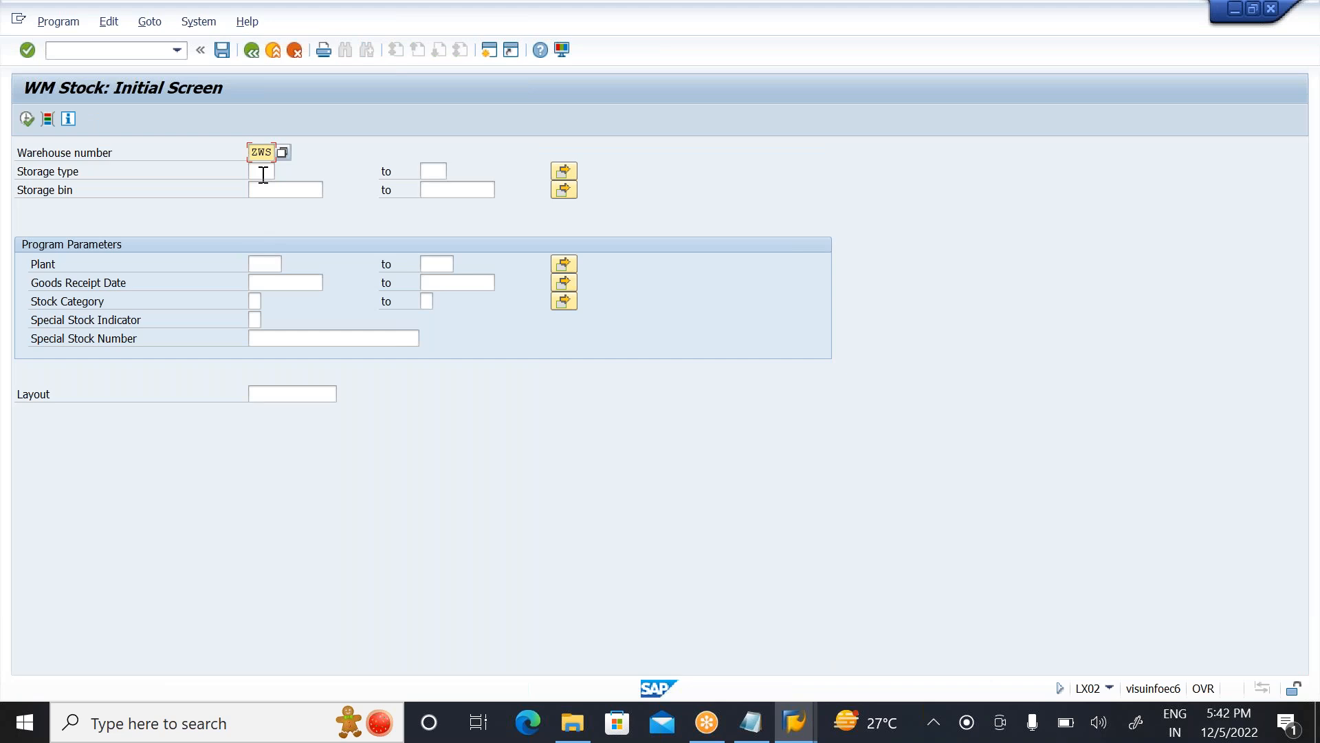
{"action": "left_click", "coordinate": [263, 173]}
{"action": "type", "text": "001"}
{"action": "left_click", "coordinate": [27, 120]}
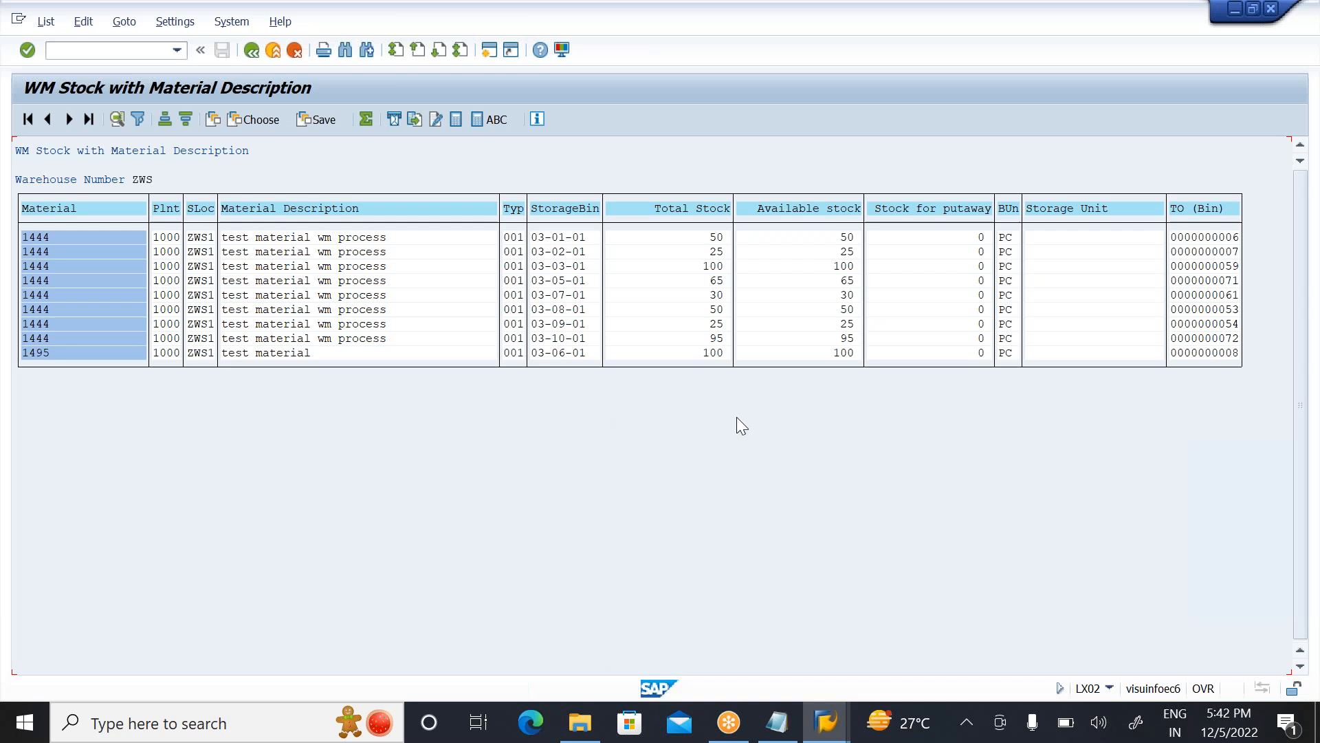
Step: Start an MB1A goods issue in a free SAP Easy Access session with movement type 201, plant 1000 and storage location ZWS1
{"action": "mouse_move", "coordinate": [830, 709]}
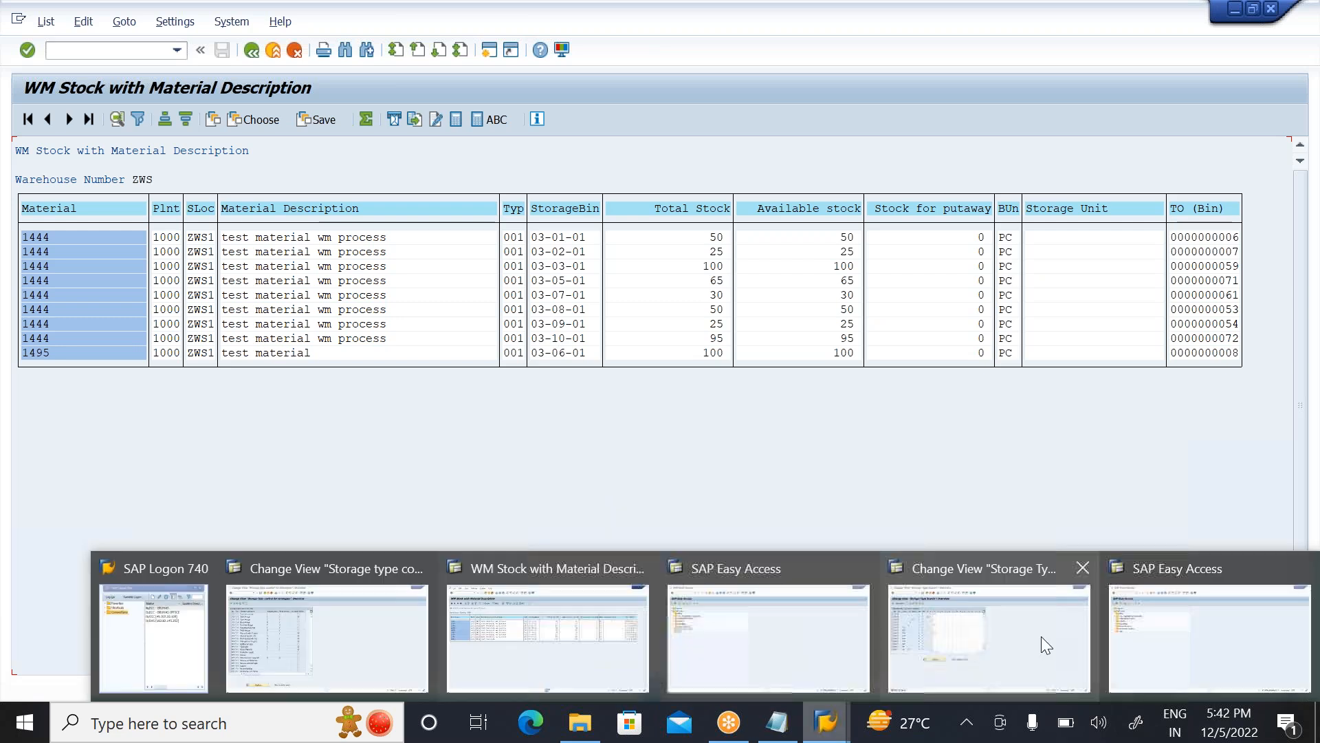
{"action": "left_click", "coordinate": [1133, 625]}
{"action": "left_click", "coordinate": [77, 51]}
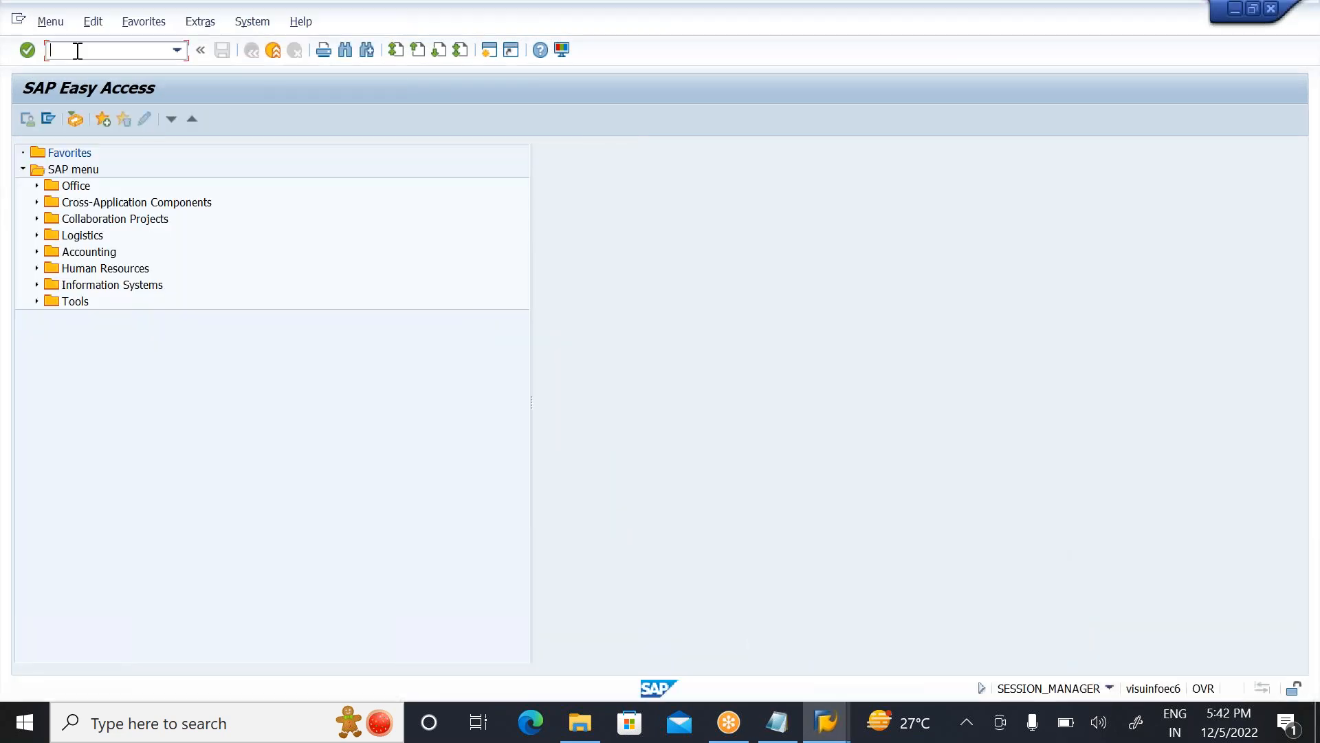
{"action": "type", "text": "MB1A"}
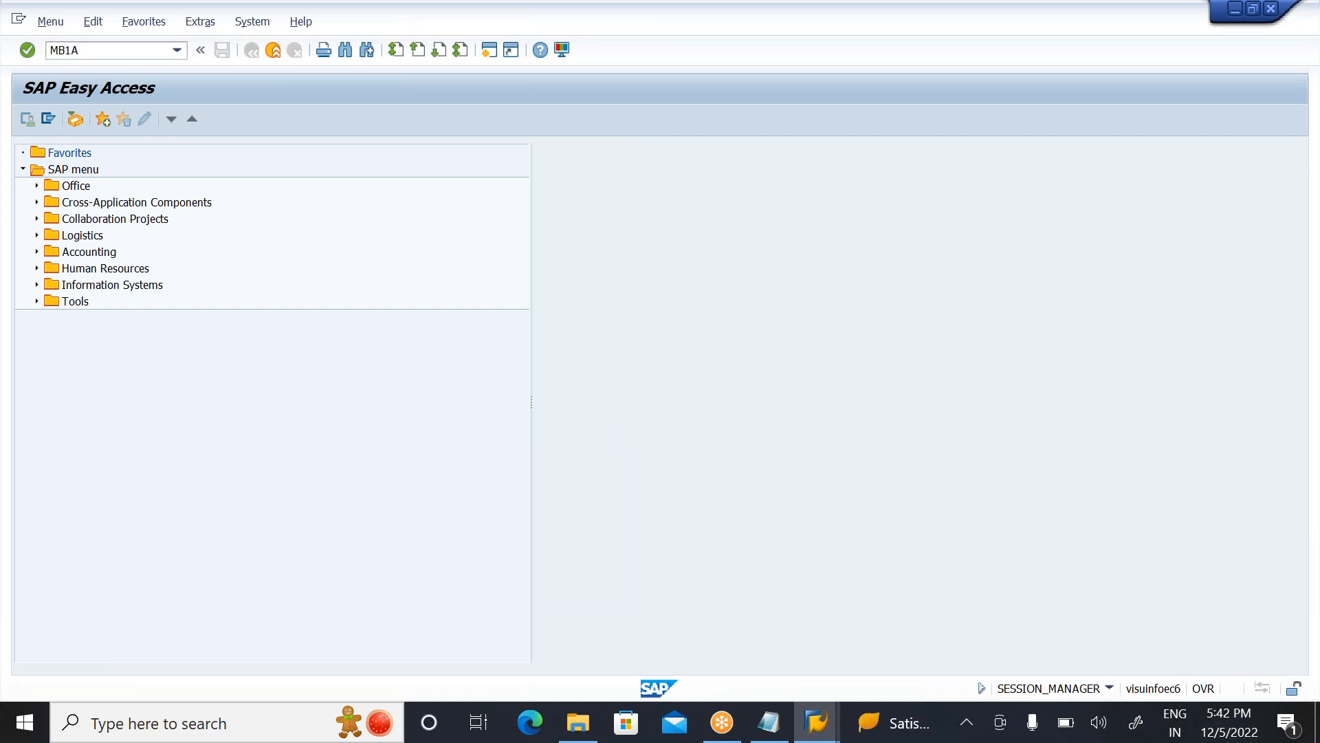
{"action": "key", "text": "Return"}
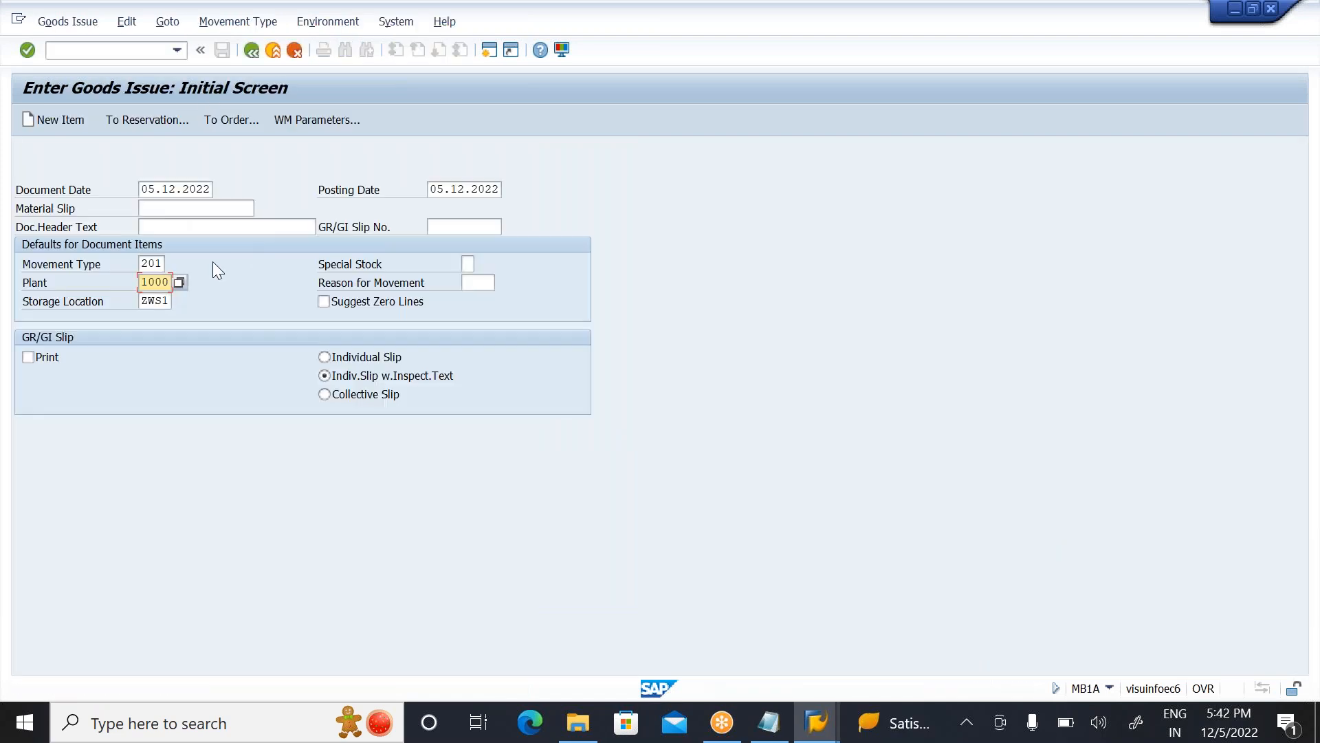
{"action": "key", "text": "Return"}
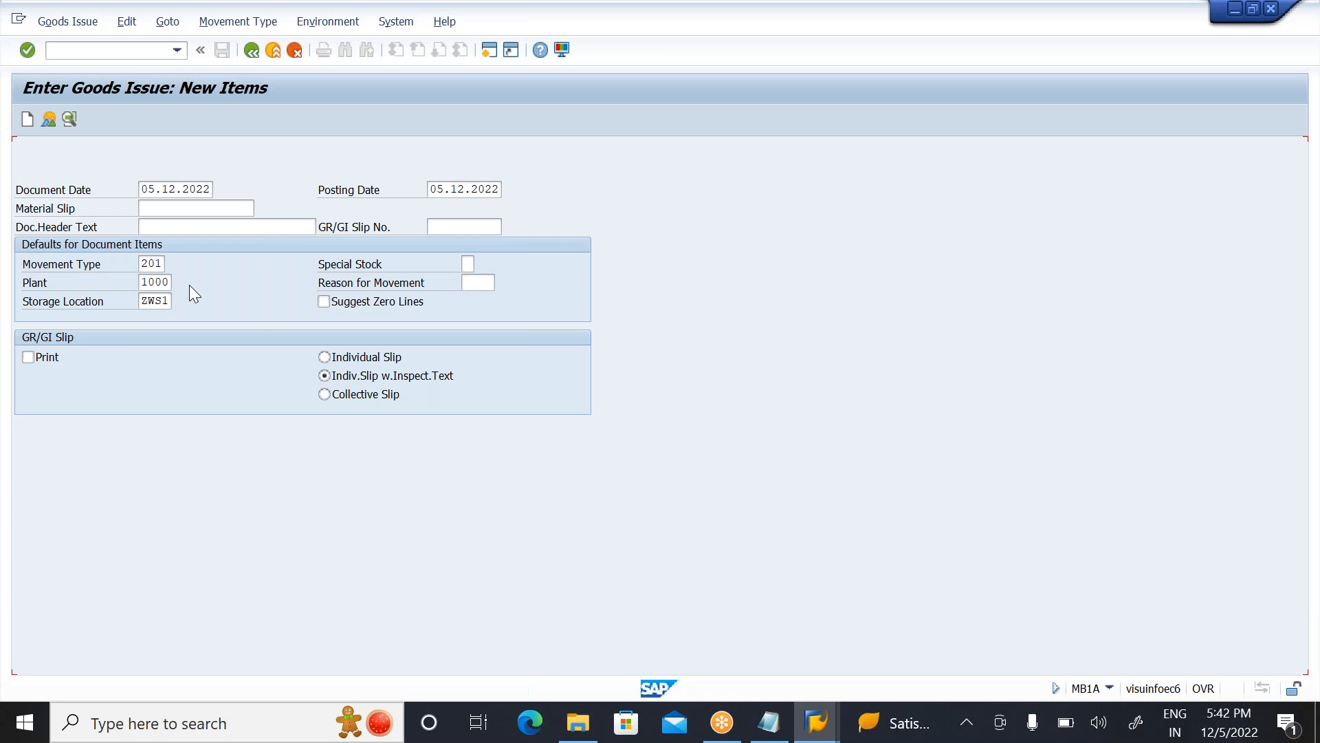
Step: Enter cost center 1000 and material 1444 with quantity 10, and post the goods issue
{"action": "type", "text": "1000"}
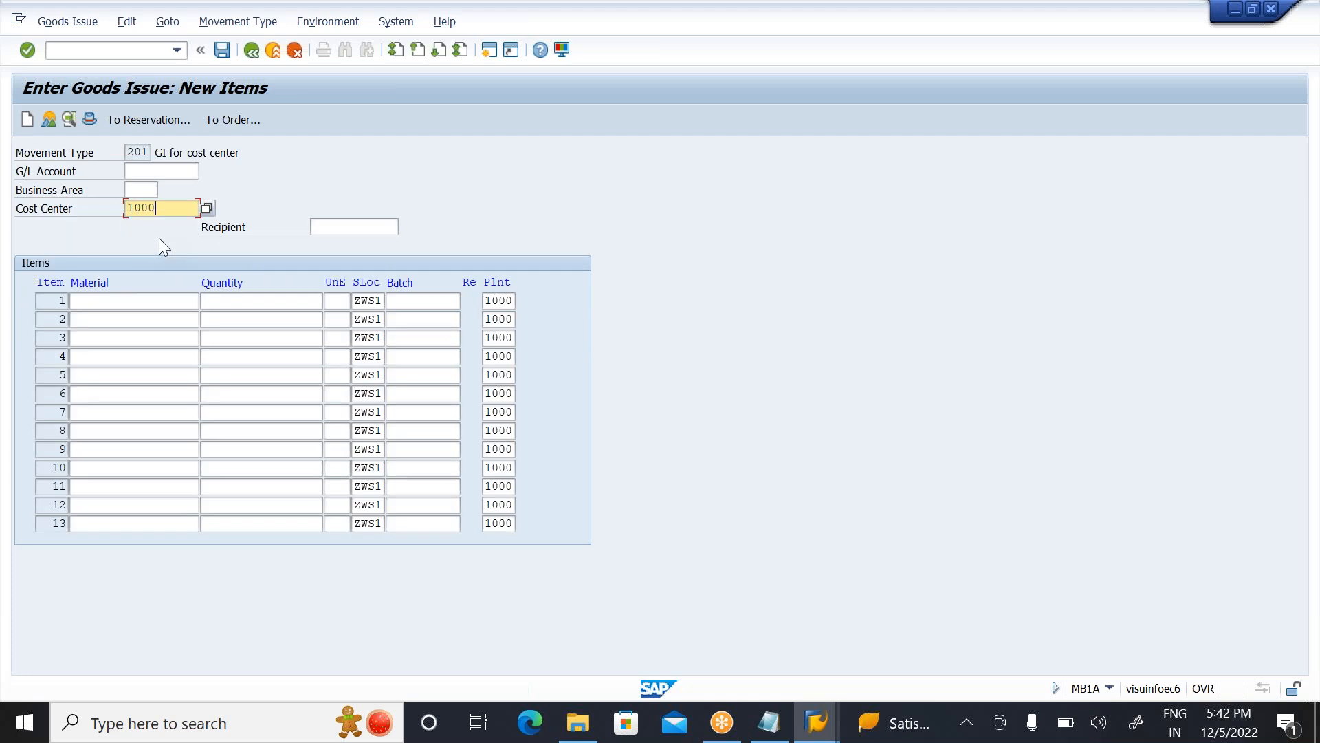
{"action": "left_click", "coordinate": [83, 303]}
{"action": "type", "text": "1"}
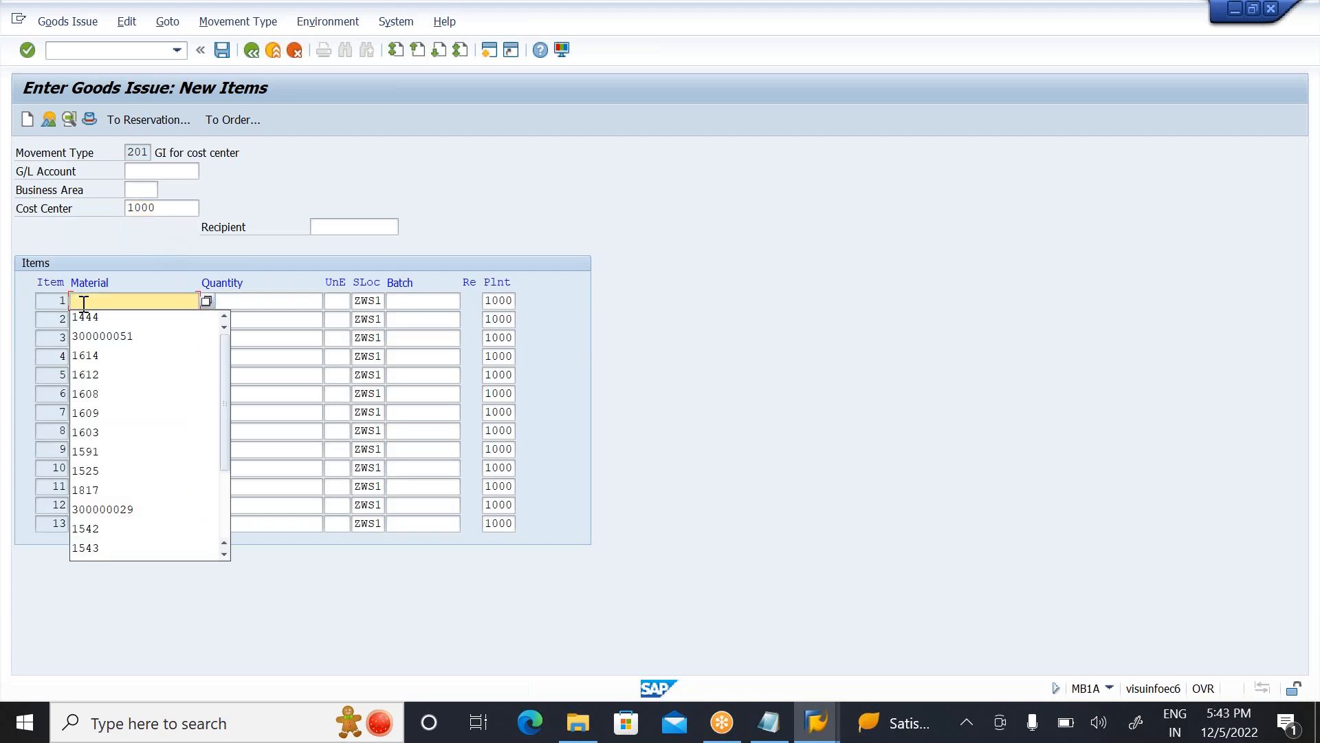
{"action": "left_click", "coordinate": [95, 315]}
{"action": "left_click", "coordinate": [256, 303]}
{"action": "type", "text": "10"}
{"action": "key", "text": "Return"}
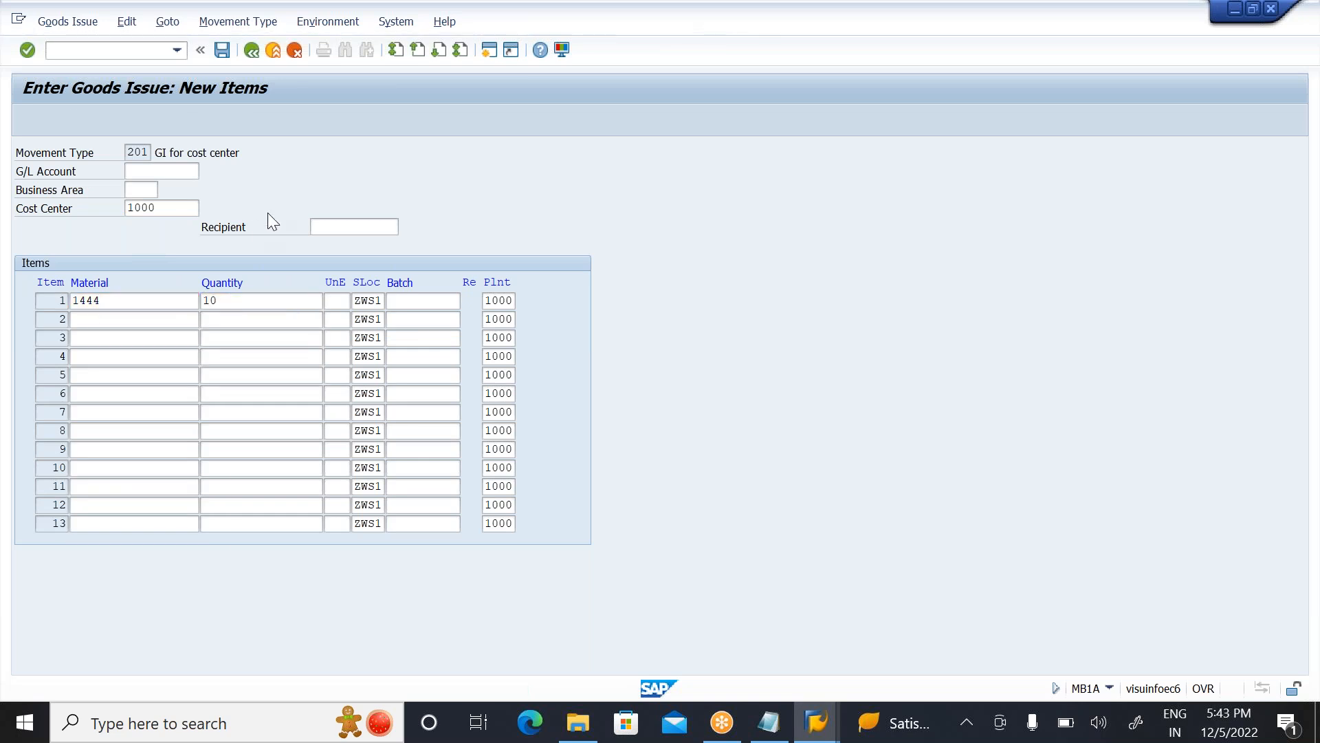
{"action": "left_click", "coordinate": [221, 52]}
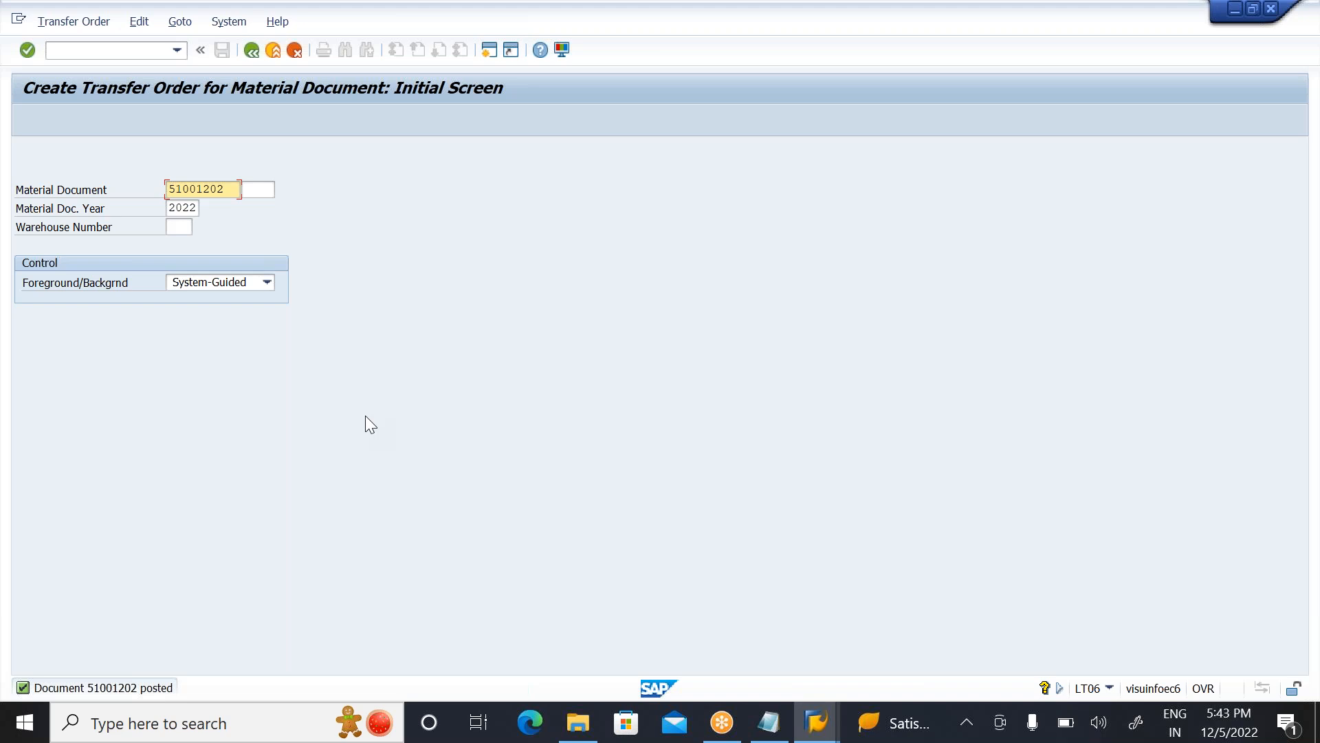
Step: Open stock removal preparation for the posted material document and generate the material 1444 transfer order item in the foreground
{"action": "key", "text": "Return"}
{"action": "key", "text": "Return"}
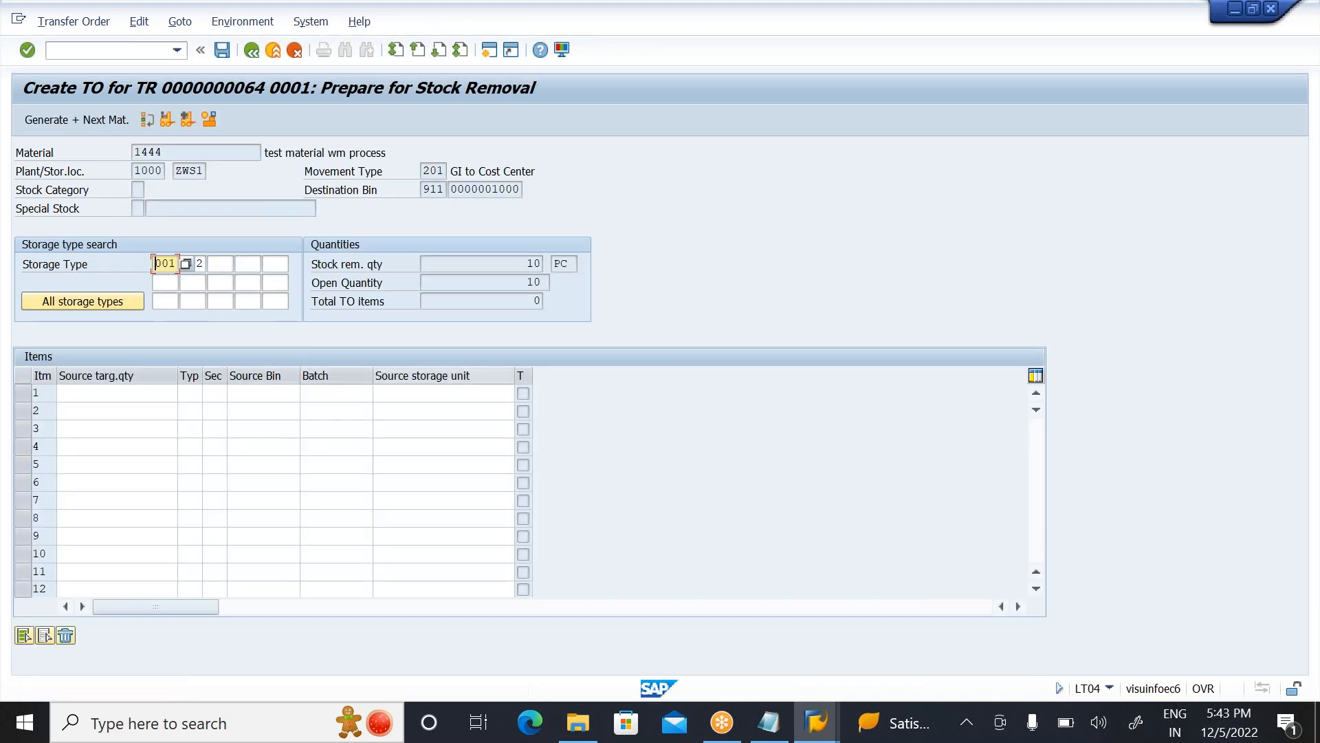
{"action": "left_click", "coordinate": [187, 120]}
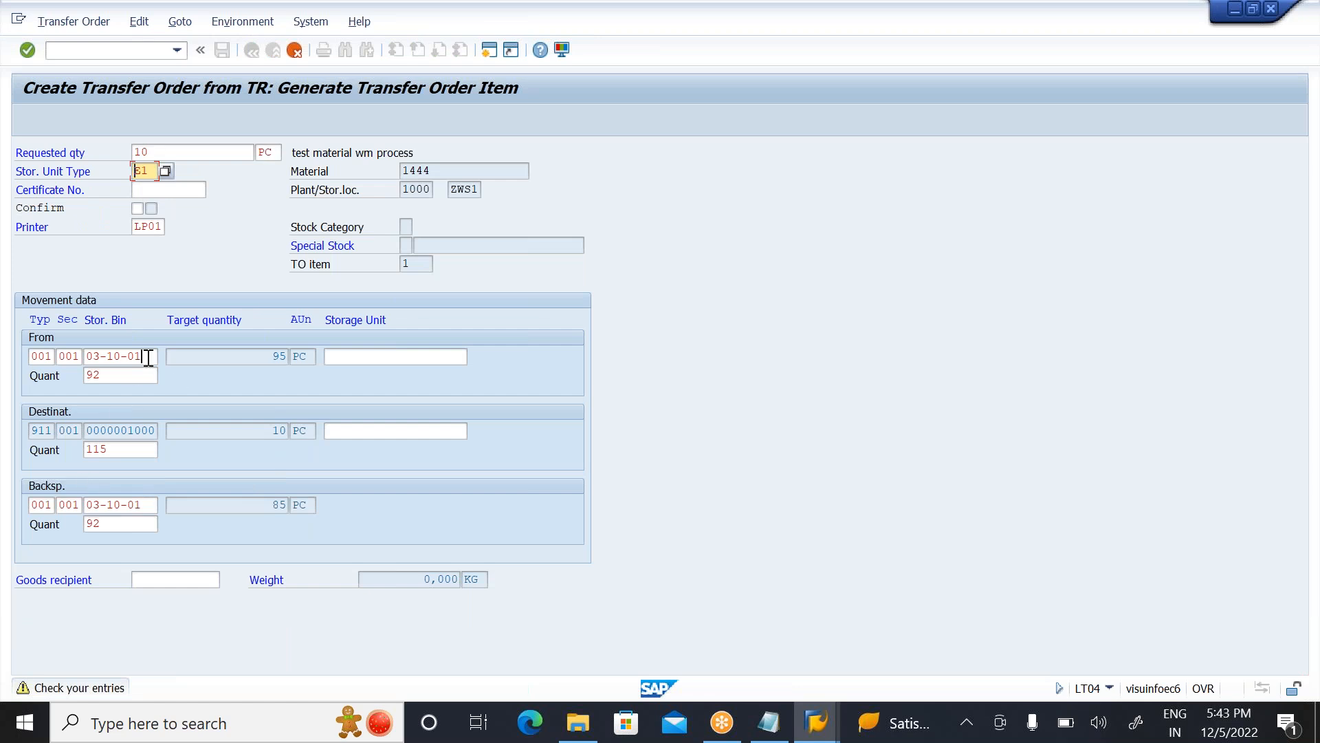
{"action": "left_click", "coordinate": [148, 357]}
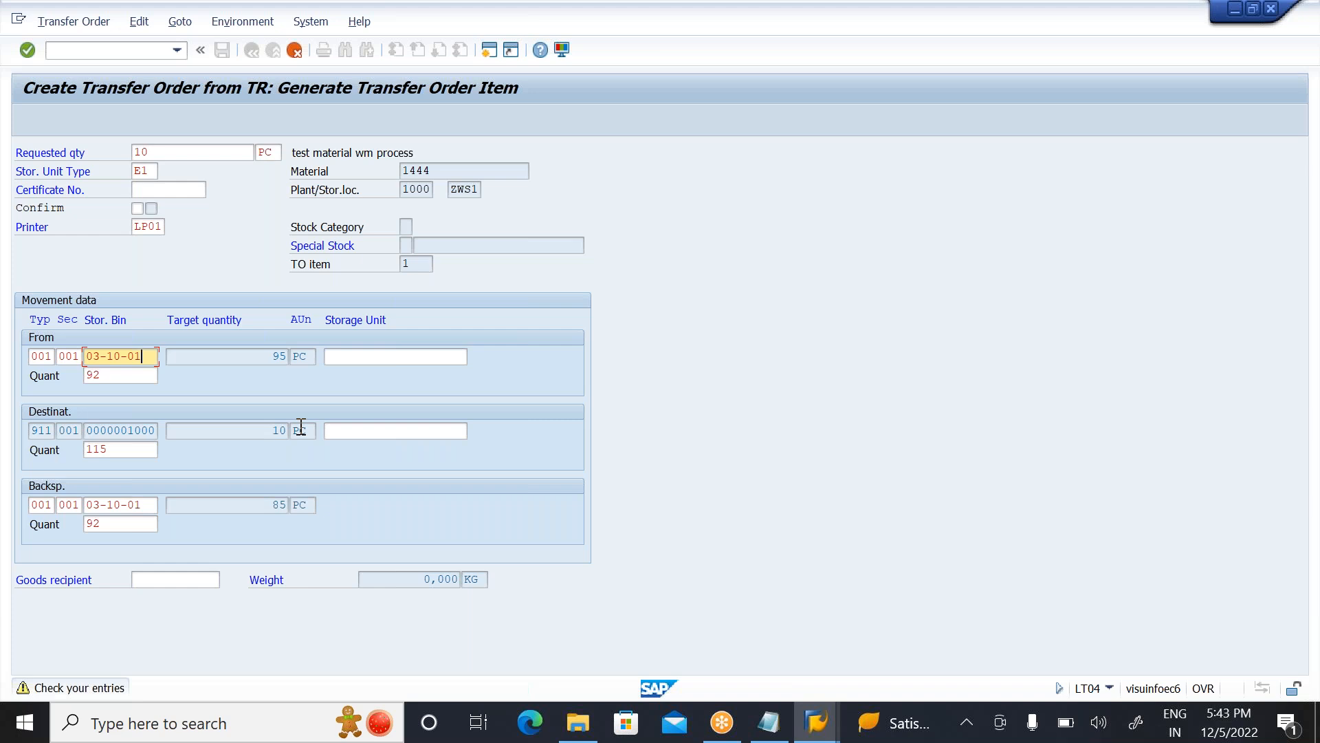
{"action": "left_click", "coordinate": [115, 377]}
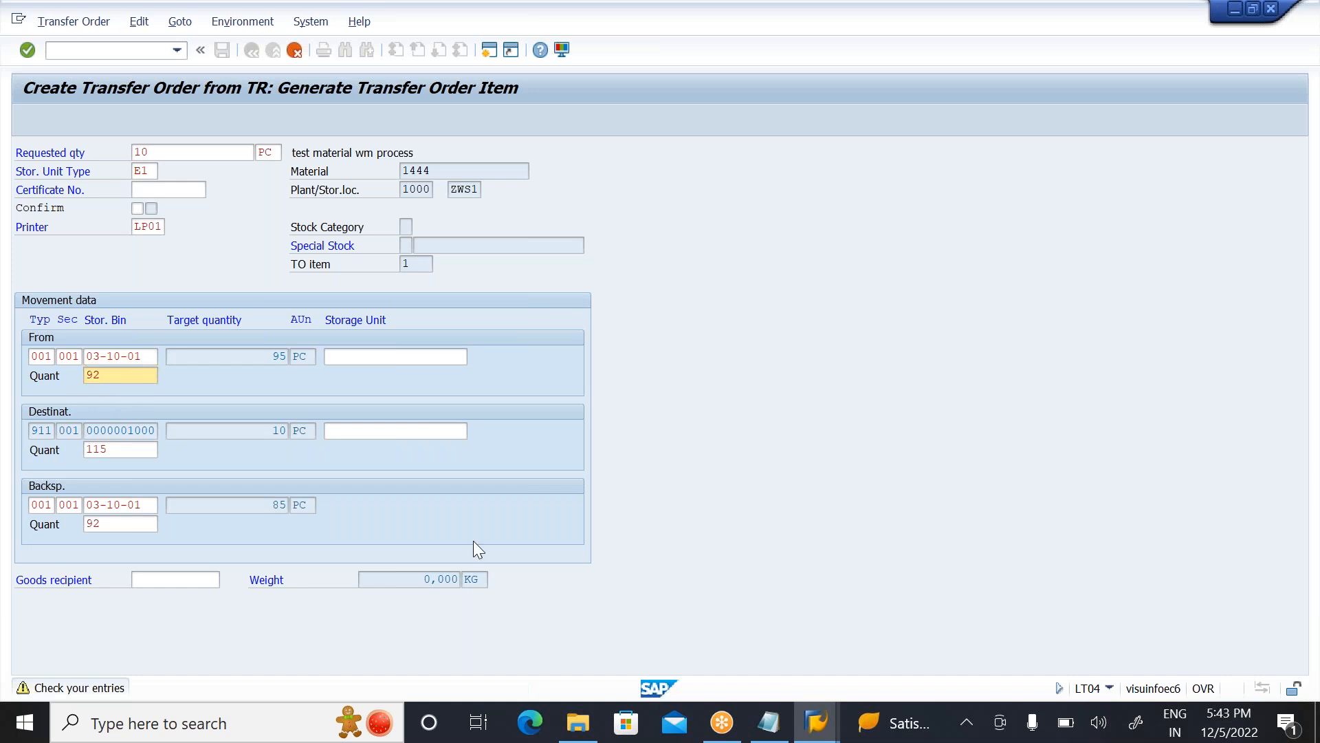
Step: Check the goods receipt date of the material 1444 quant in bin 03-10-01 from the LX02 stock list, and return to the transfer order session
{"action": "key", "text": "alt+Tab"}
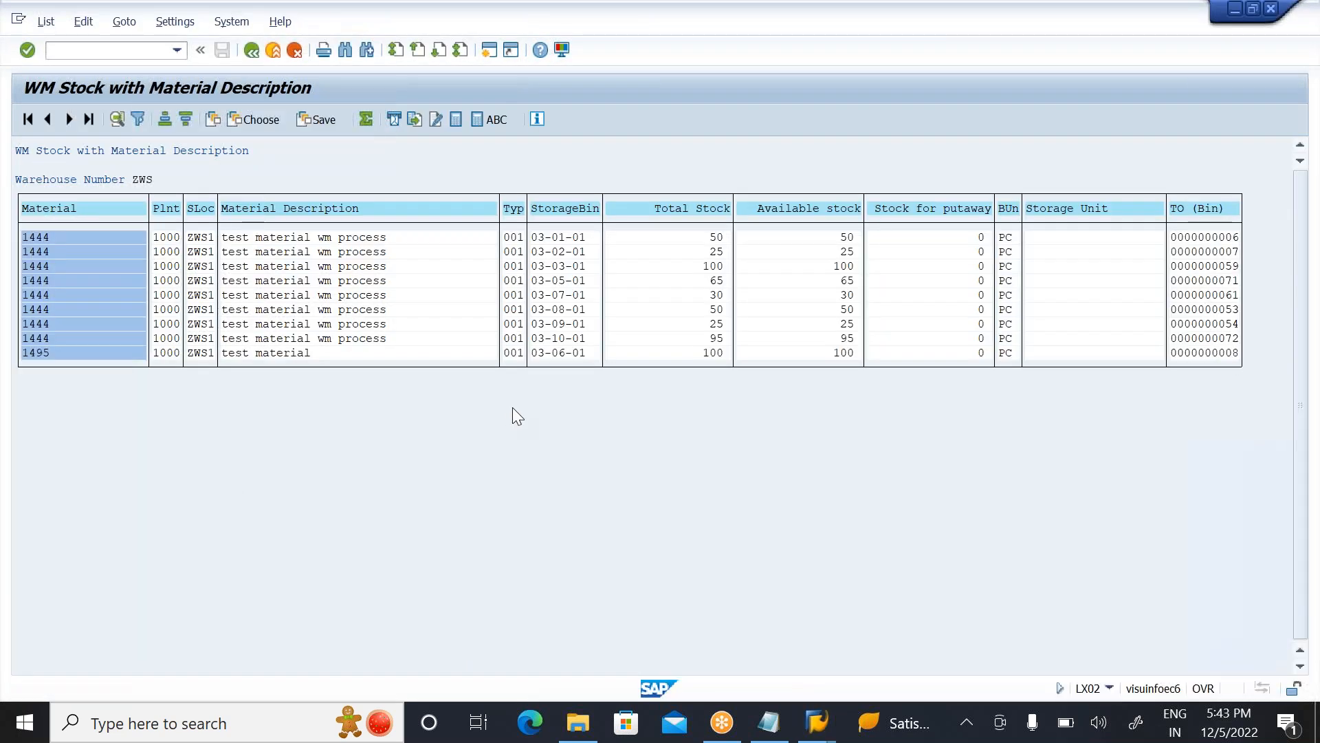
{"action": "double_click", "coordinate": [554, 337]}
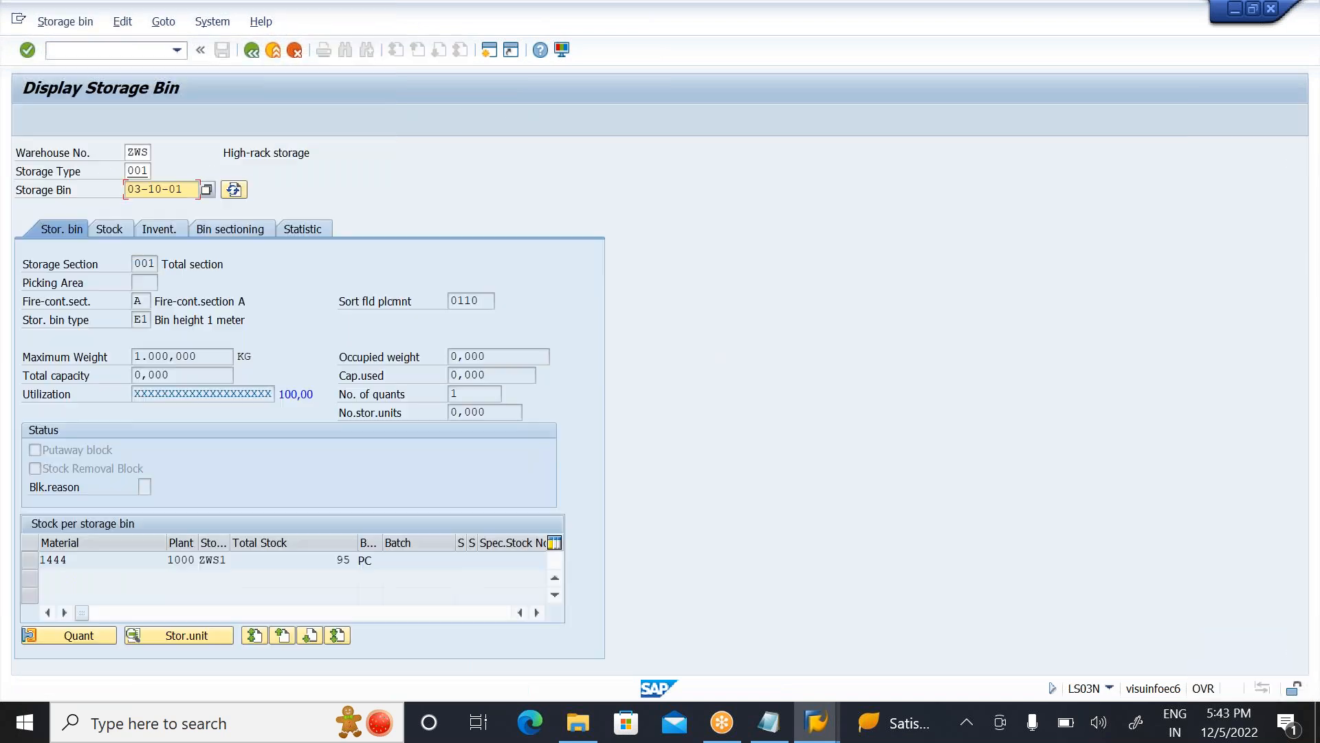
{"action": "left_click", "coordinate": [106, 228]}
{"action": "left_click", "coordinate": [30, 295]}
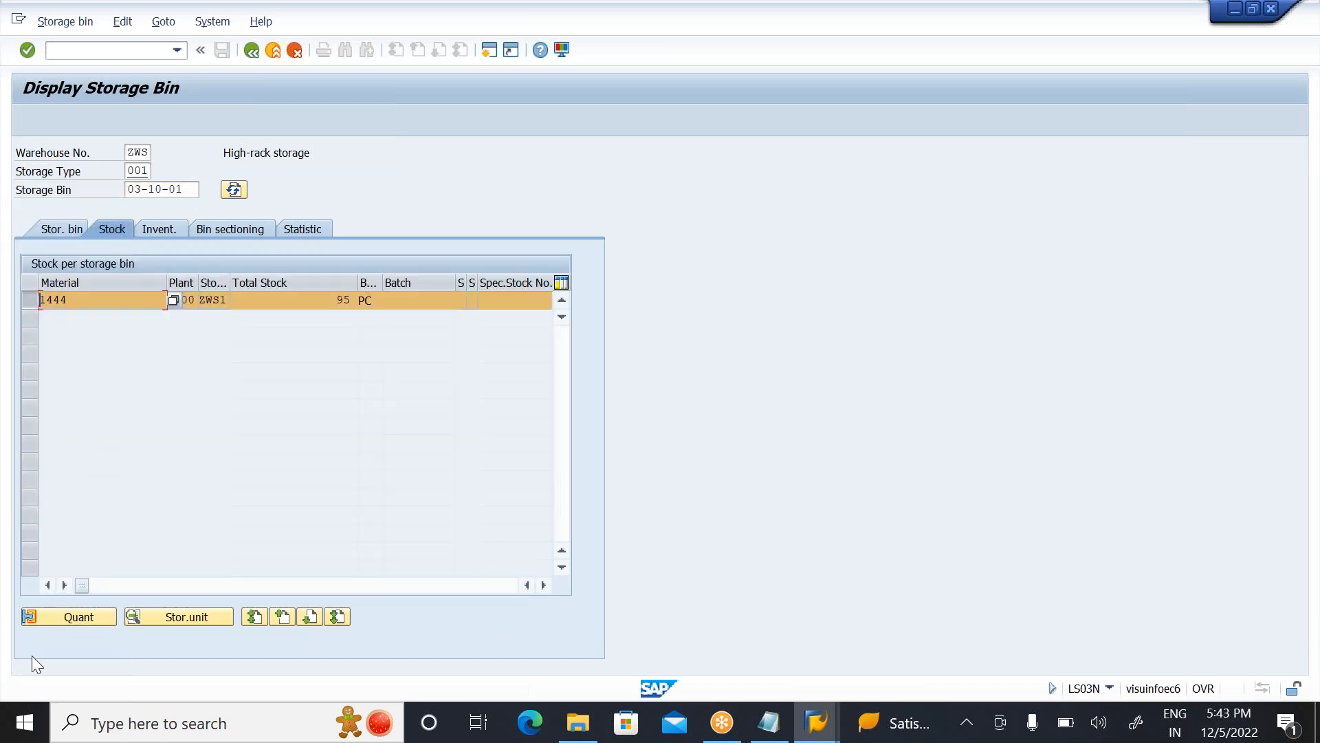
{"action": "left_click", "coordinate": [88, 618]}
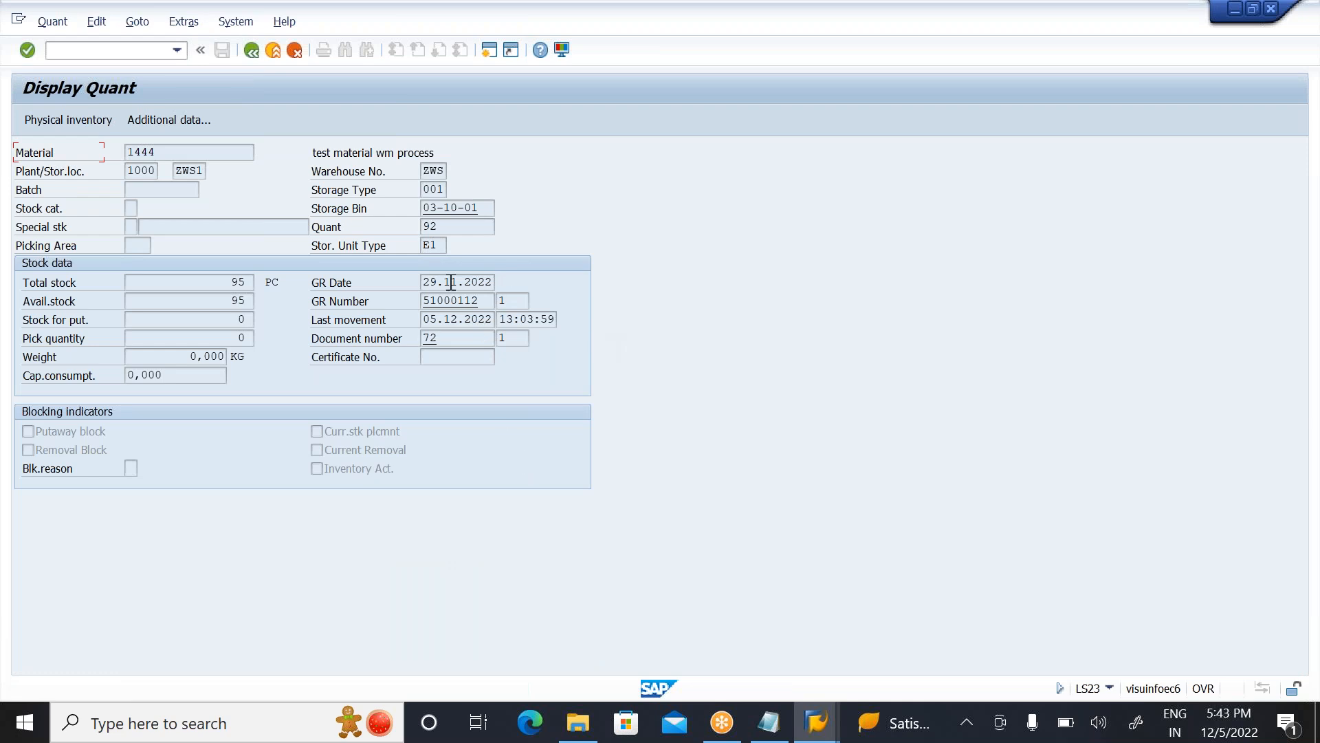
{"action": "left_click", "coordinate": [486, 275]}
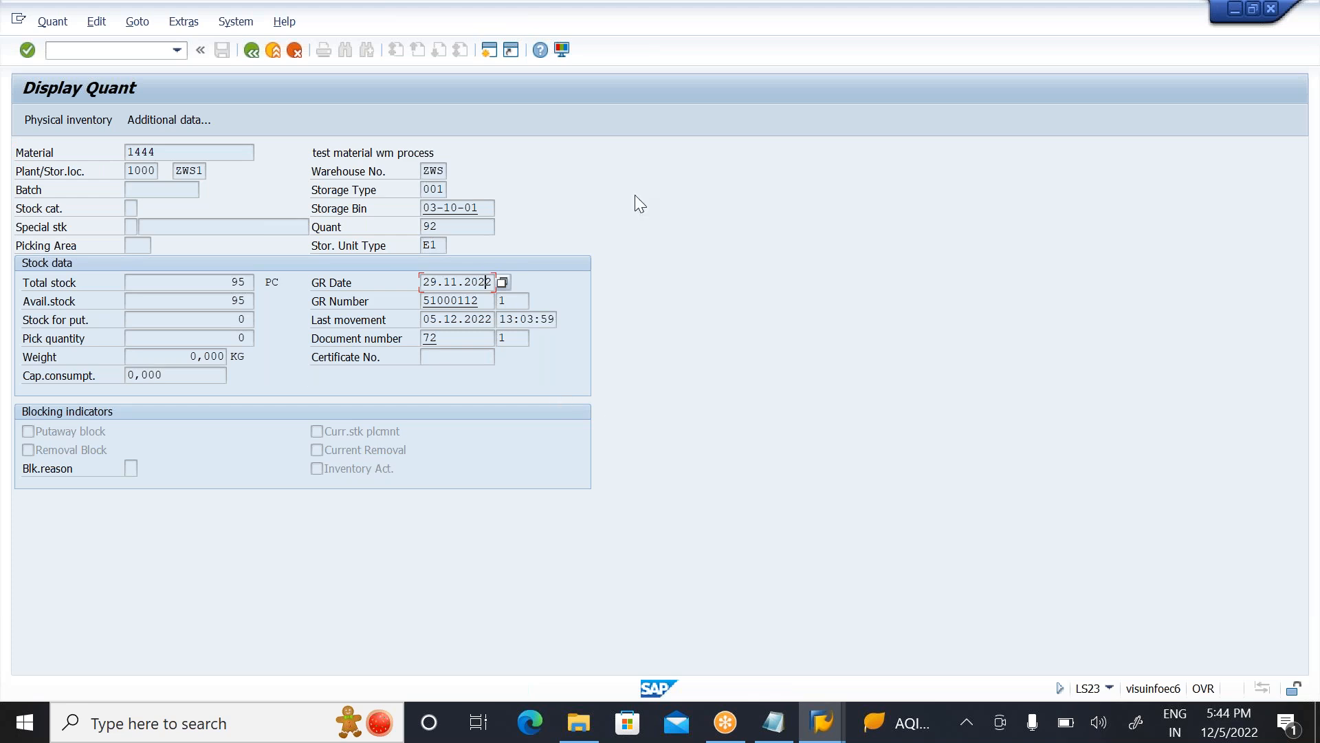
{"action": "left_click", "coordinate": [764, 723]}
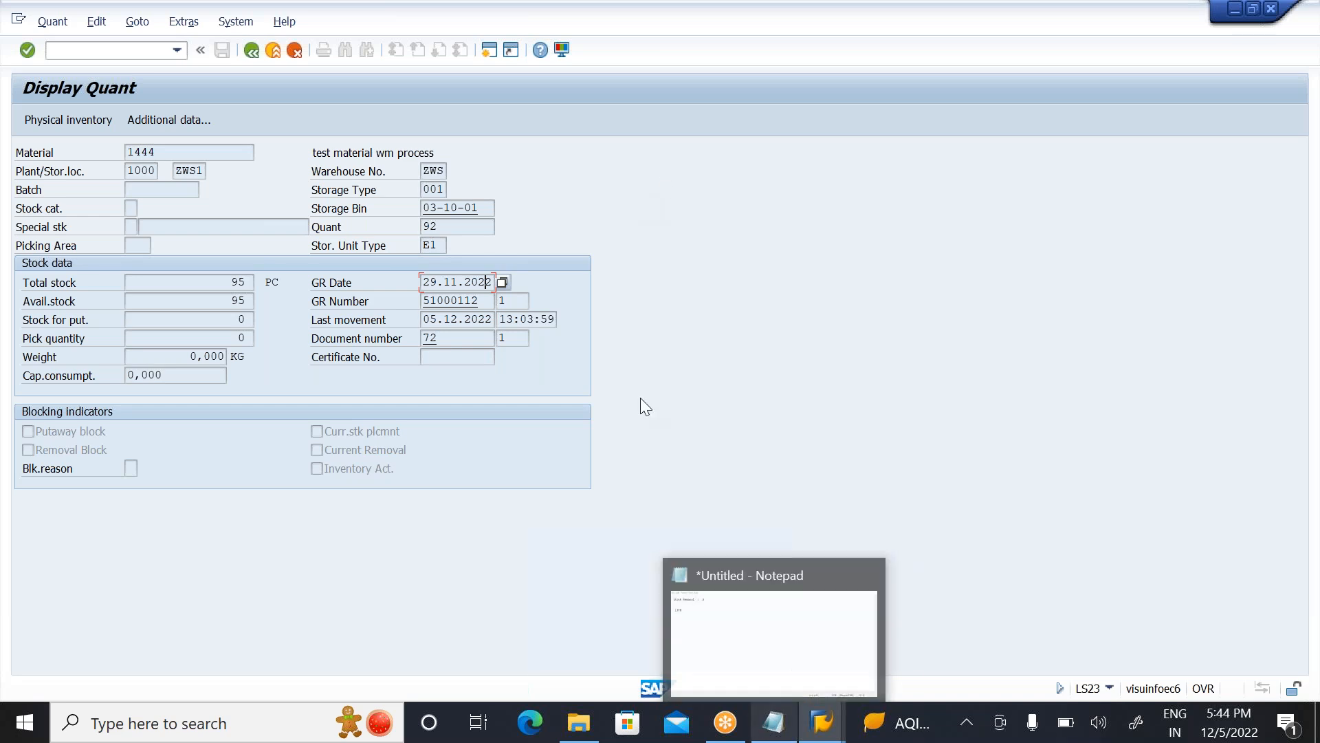
{"action": "key", "text": "alt+Tab"}
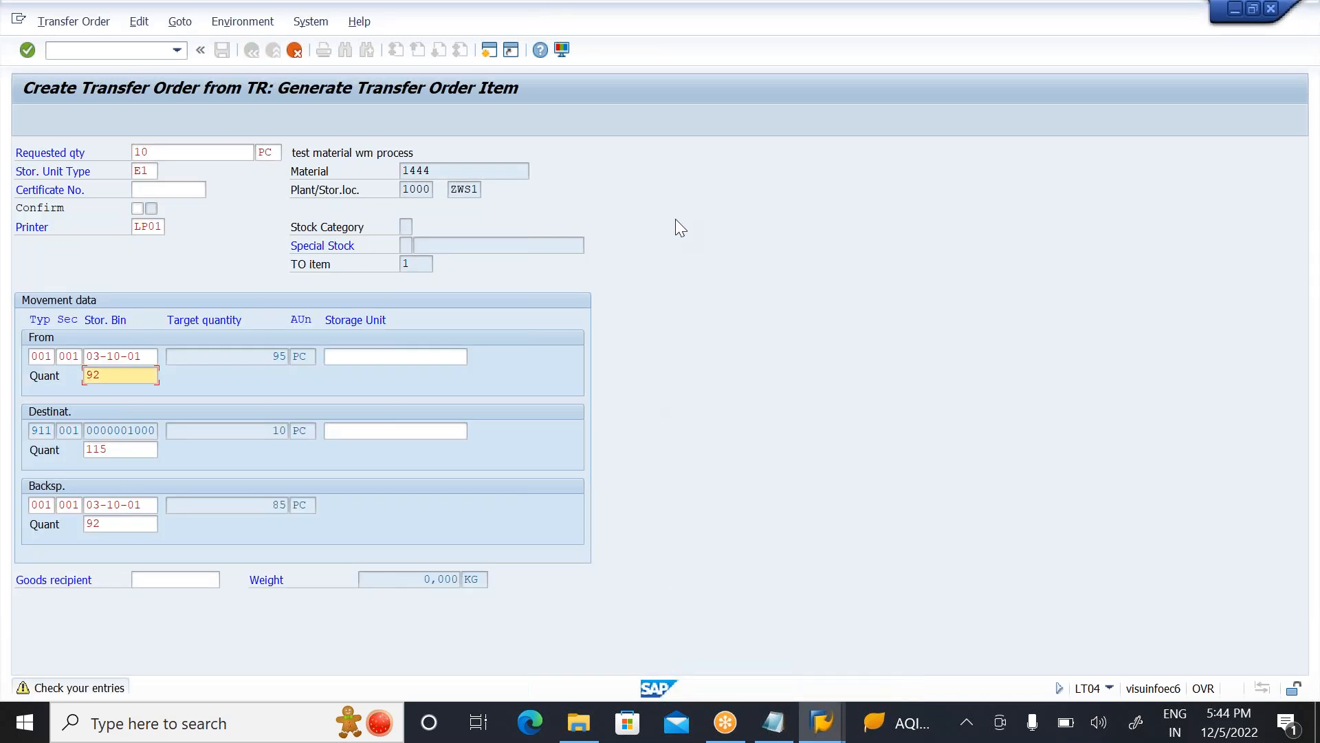
Step: Accept the generated removal item from source bin 03-10-01 and save the transfer order
{"action": "key", "text": "Return"}
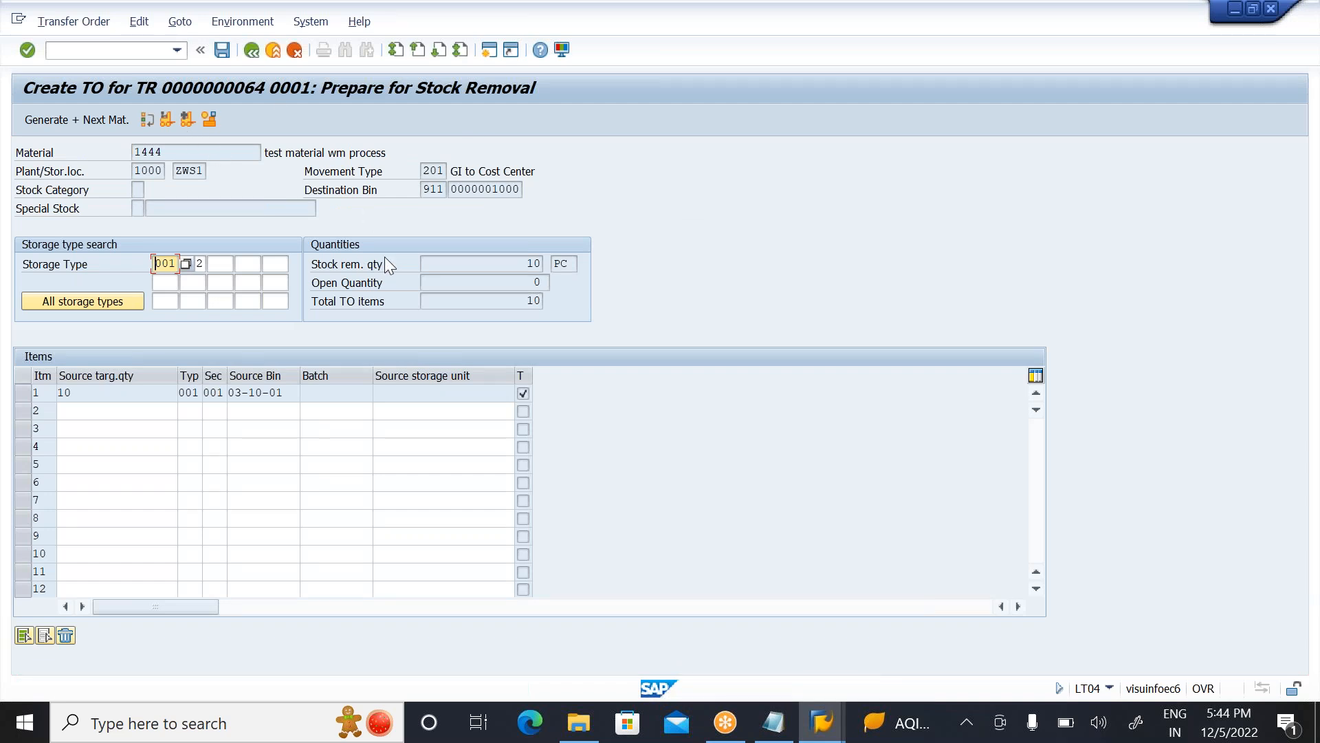
{"action": "left_click", "coordinate": [288, 398]}
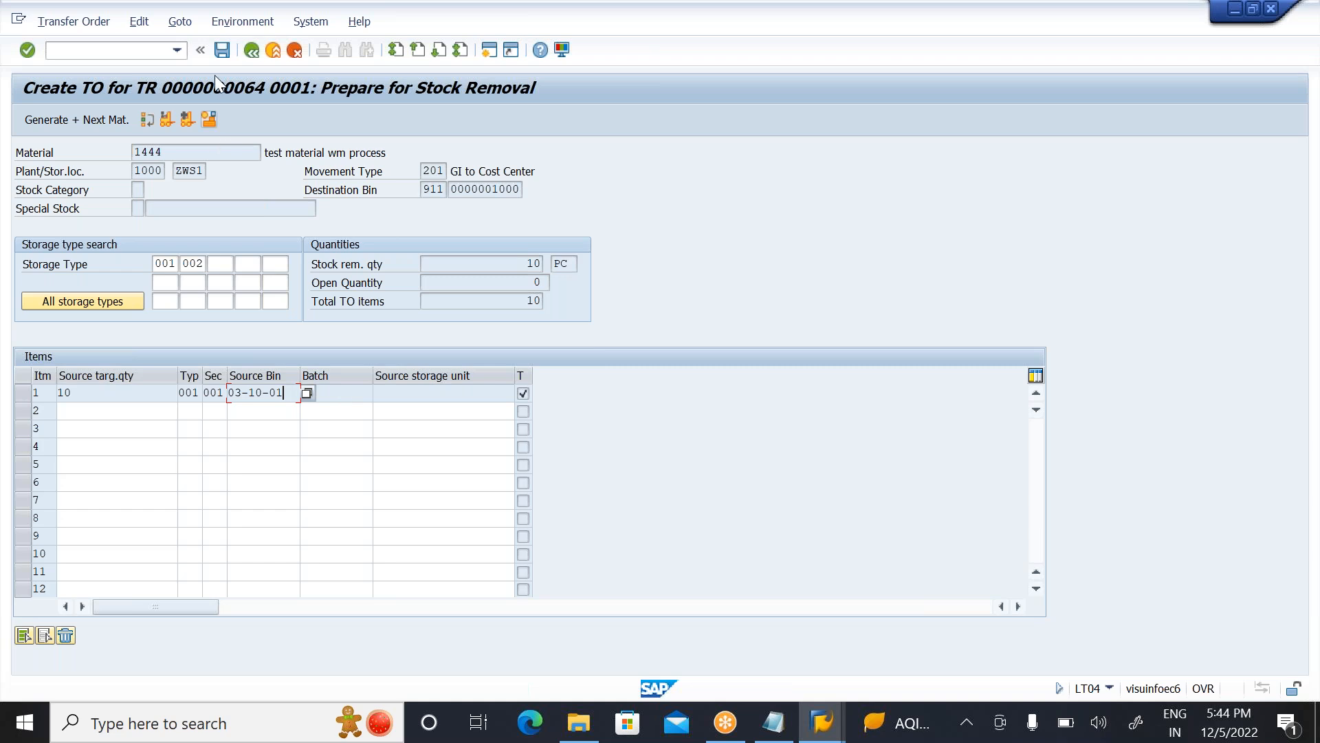
{"action": "left_click", "coordinate": [222, 50]}
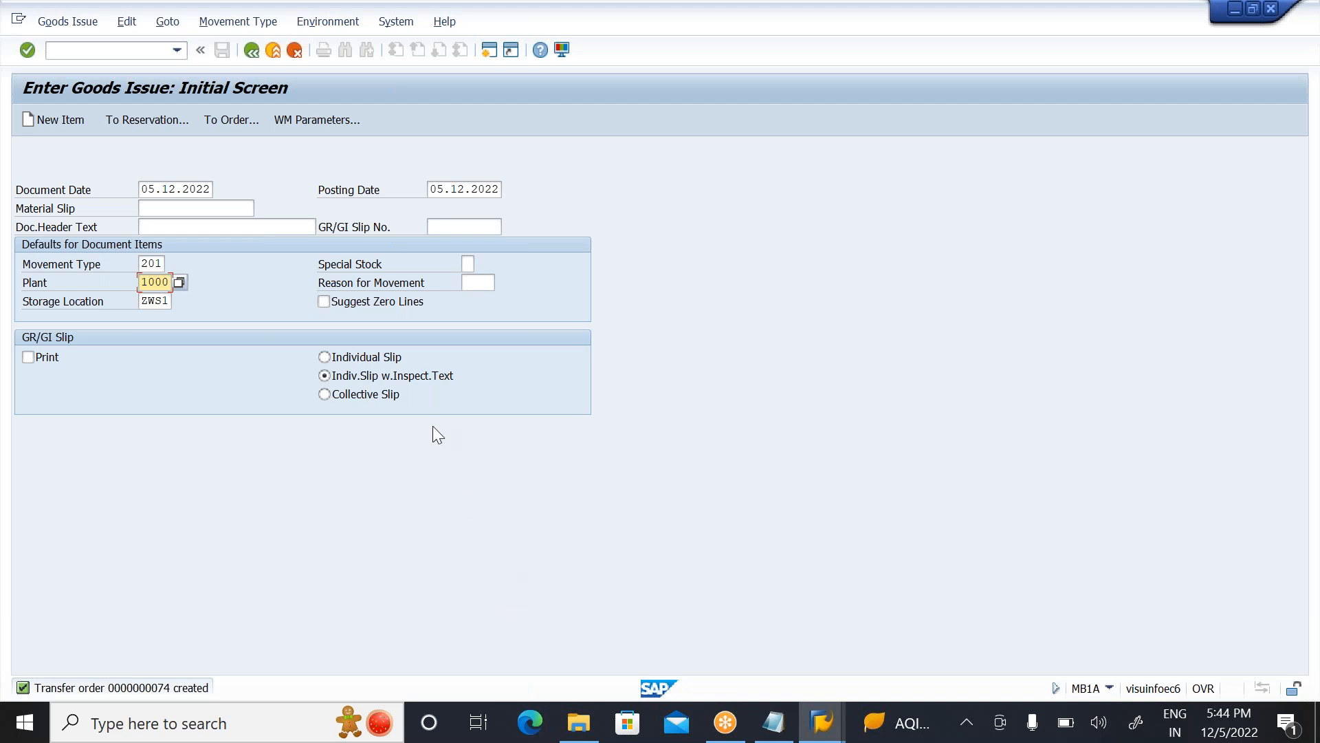
Step: Exit the goods issue and confirm the newly created transfer order internally in LT12 for warehouse ZWS, saving the confirmation
{"action": "left_click", "coordinate": [275, 49]}
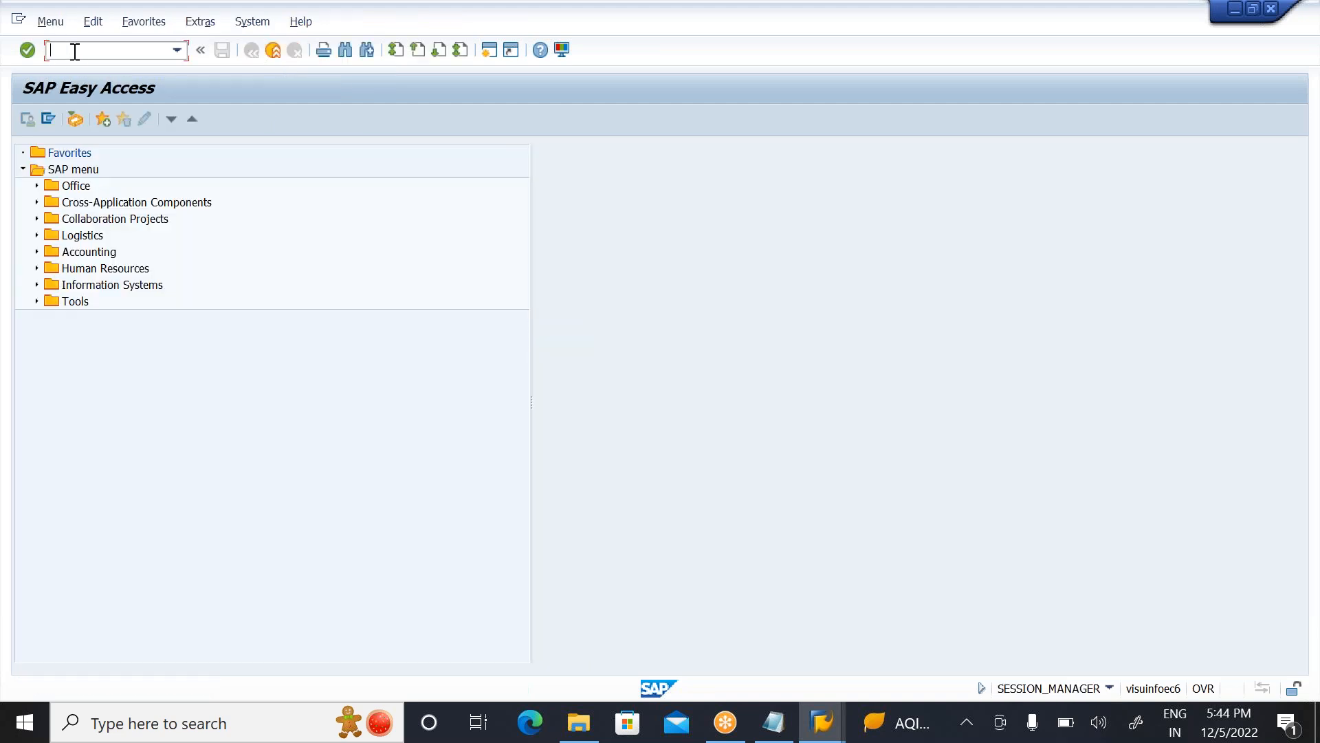
{"action": "type", "text": "LT12"}
{"action": "key", "text": "Return"}
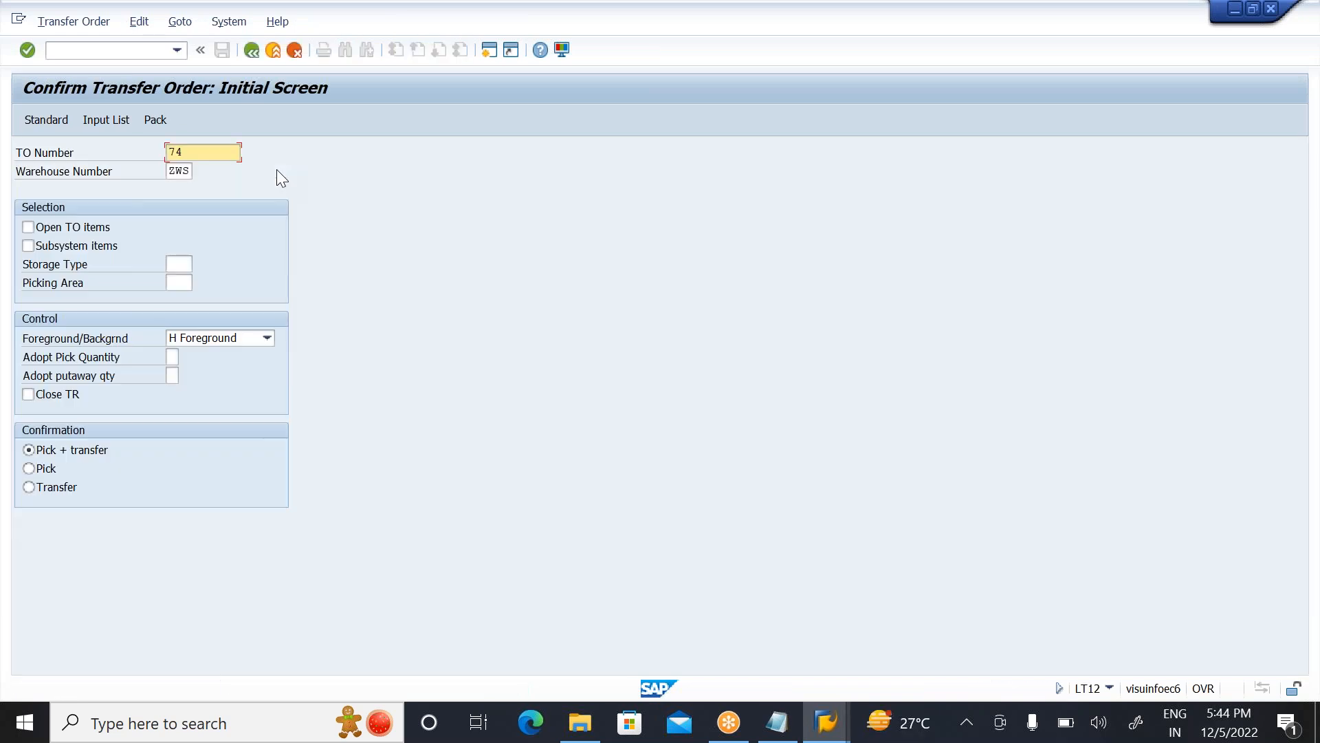
{"action": "key", "text": "Return"}
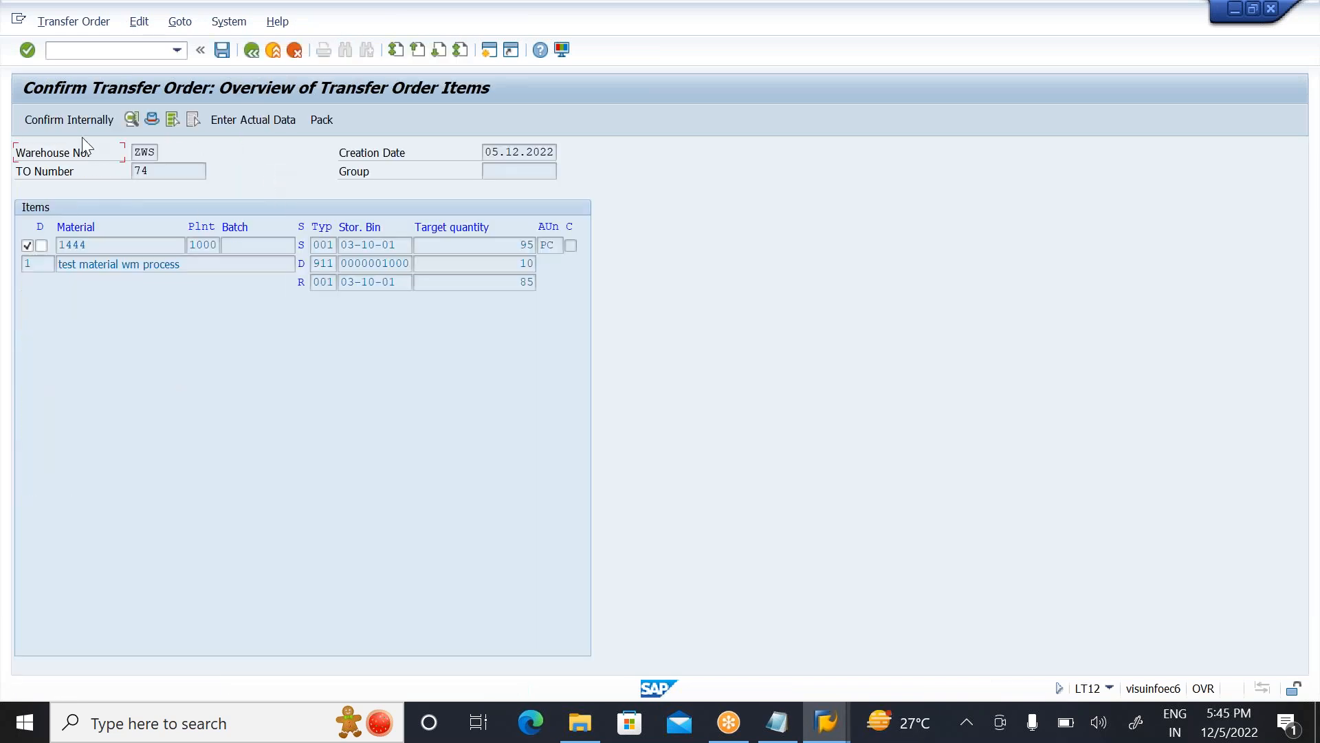
{"action": "left_click", "coordinate": [77, 118]}
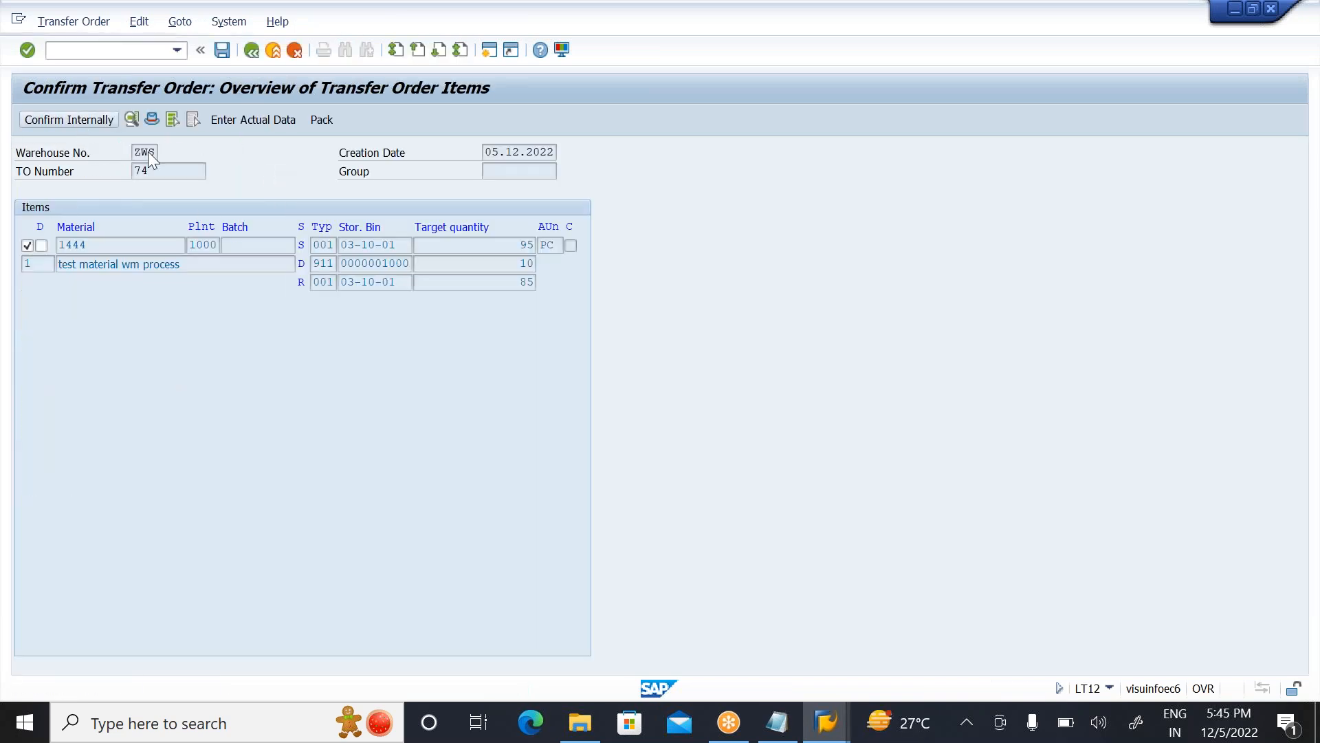
{"action": "left_click", "coordinate": [221, 48]}
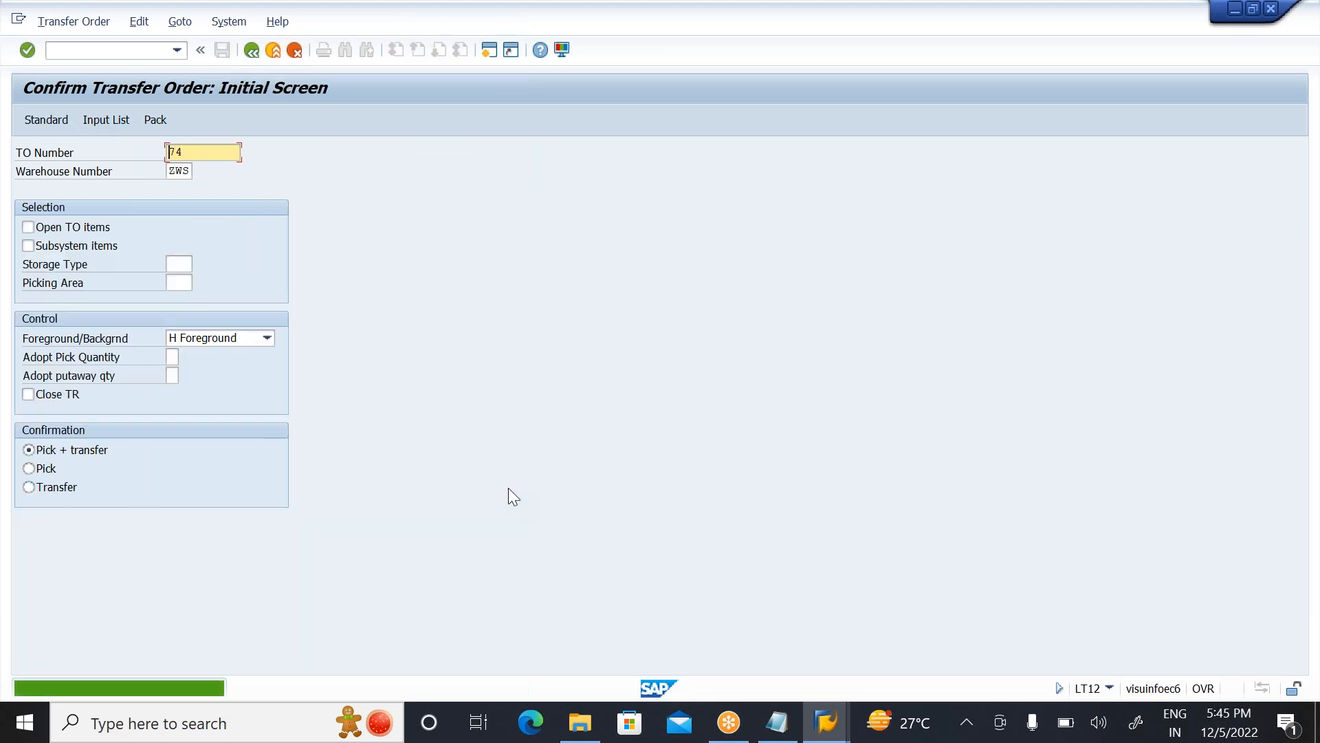
Step: Switch to the Notepad notes and replace the strategy name under the Stock Removal line with "St FIFO :"
{"action": "left_click", "coordinate": [778, 723]}
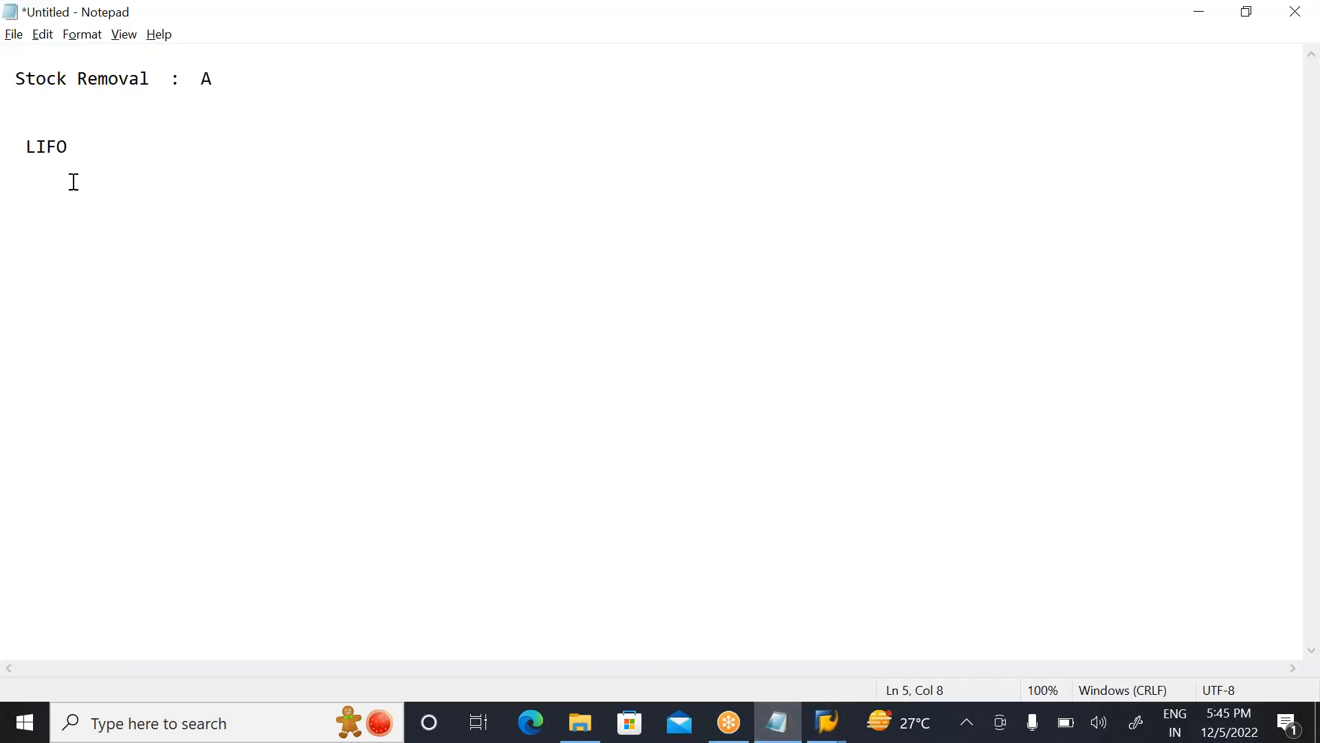
{"action": "key", "text": "BackSpace"}
{"action": "key", "text": "BackSpace"}
{"action": "key", "text": "BackSpace"}
{"action": "key", "text": "BackSpace"}
{"action": "key", "text": "BackSpace"}
{"action": "type", "text": "St FIFO :"}
{"action": "left_click", "coordinate": [910, 30]}
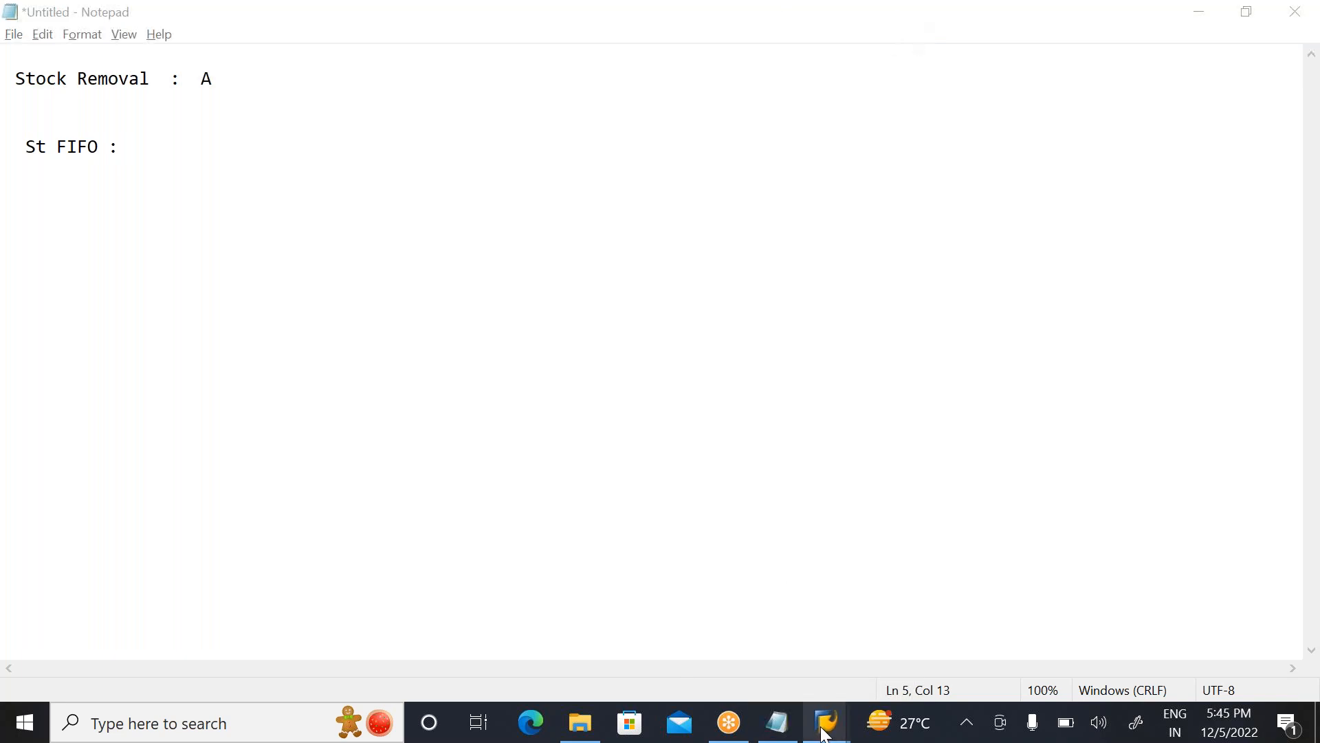
Step: Switch to the SAP customizing session, open the Define FIFO Strategy activity and position its storage type list at warehouse ZWS
{"action": "mouse_move", "coordinate": [826, 734]}
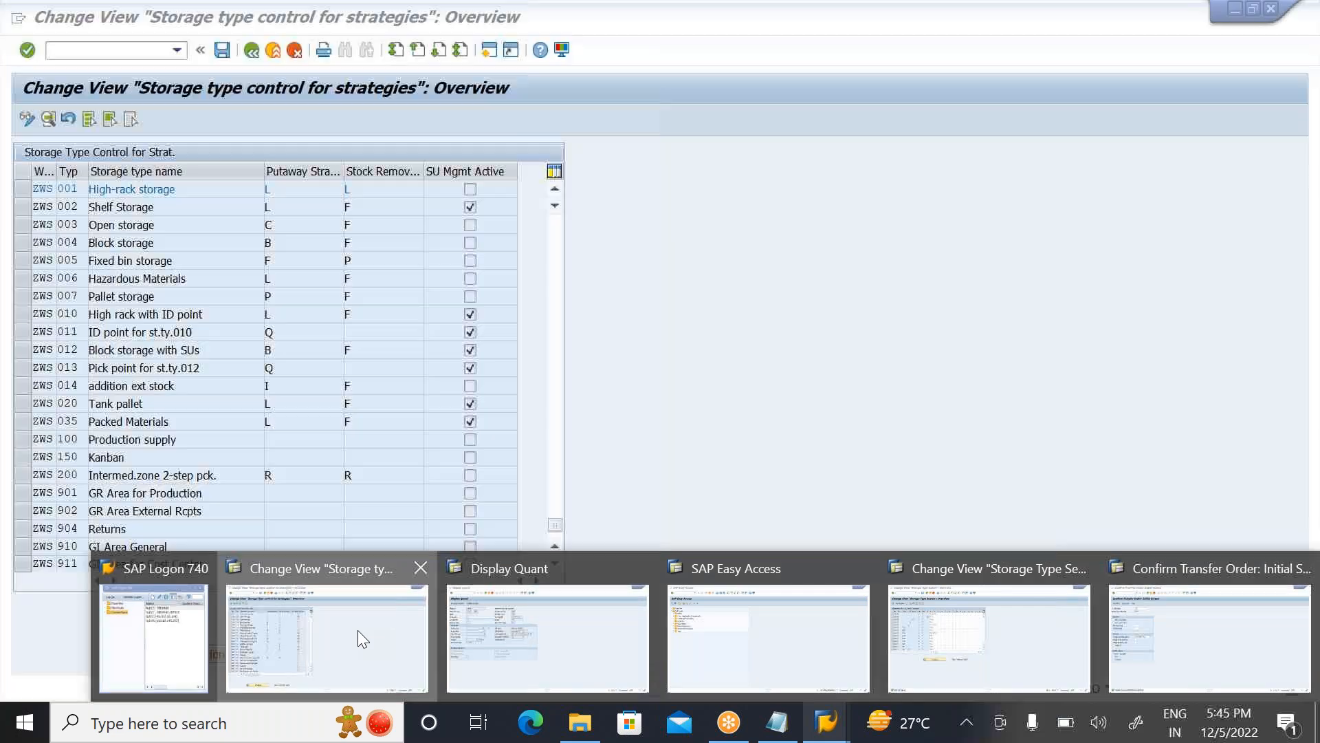
{"action": "left_click", "coordinate": [358, 630]}
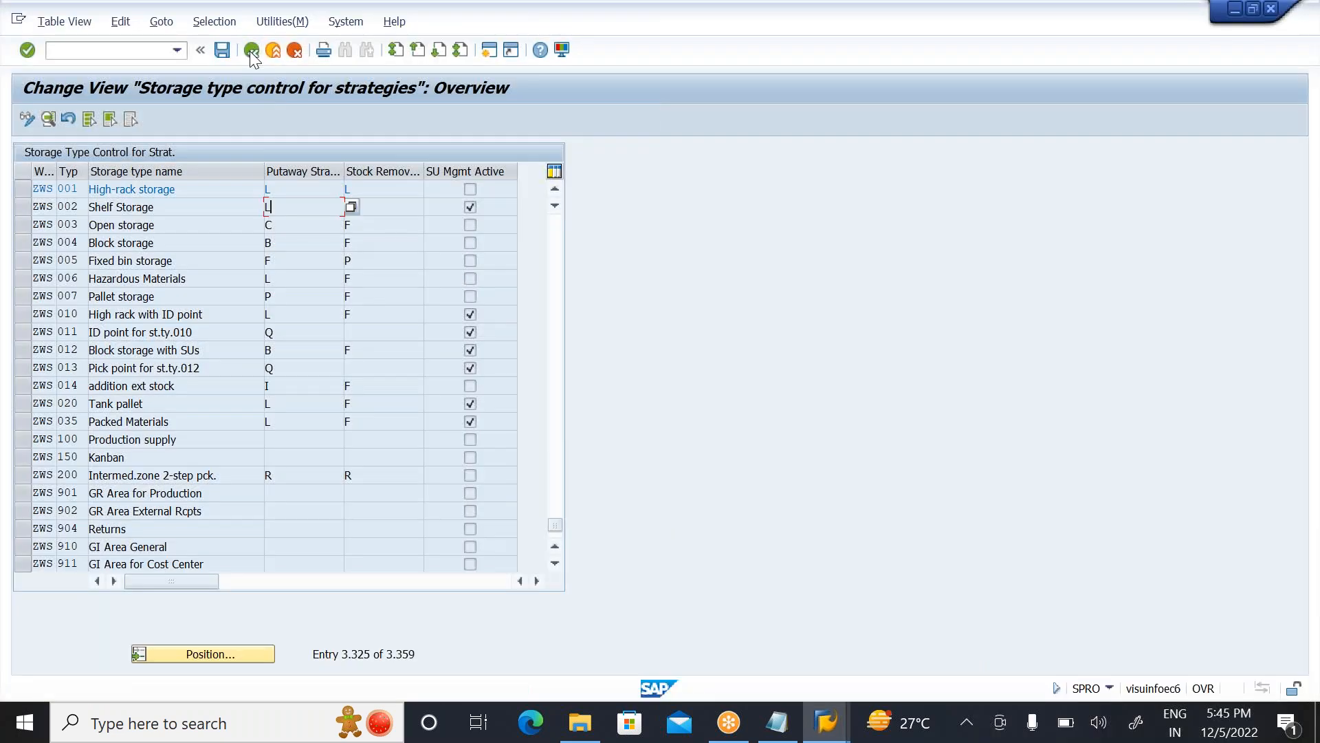
{"action": "left_click", "coordinate": [251, 51]}
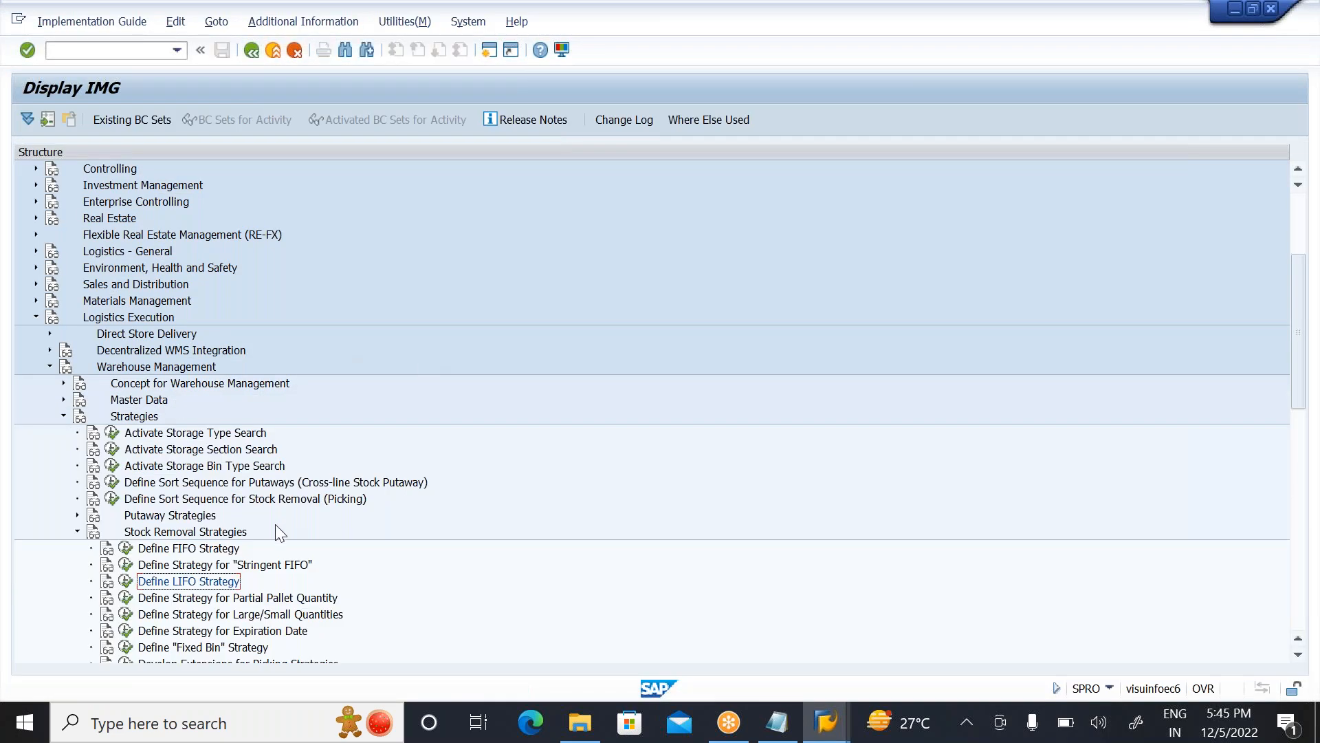
{"action": "left_click", "coordinate": [213, 552]}
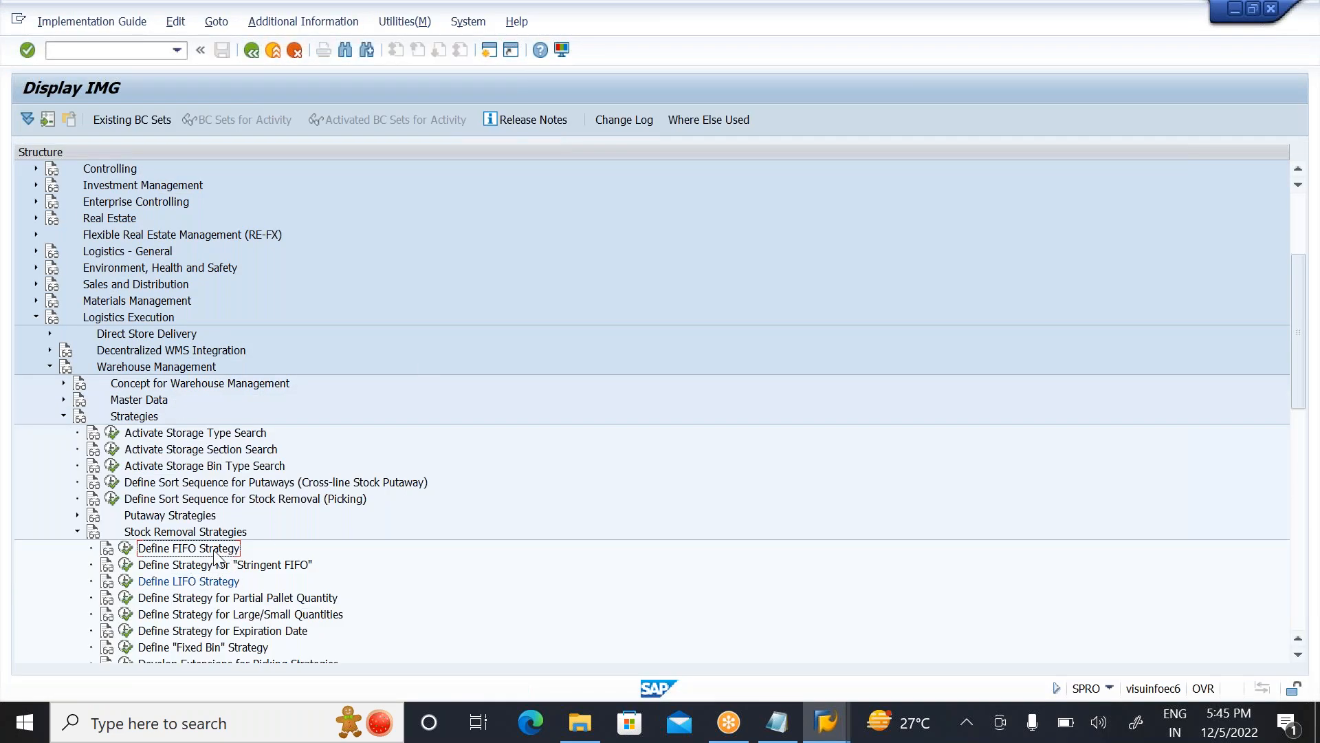
{"action": "left_click", "coordinate": [126, 548]}
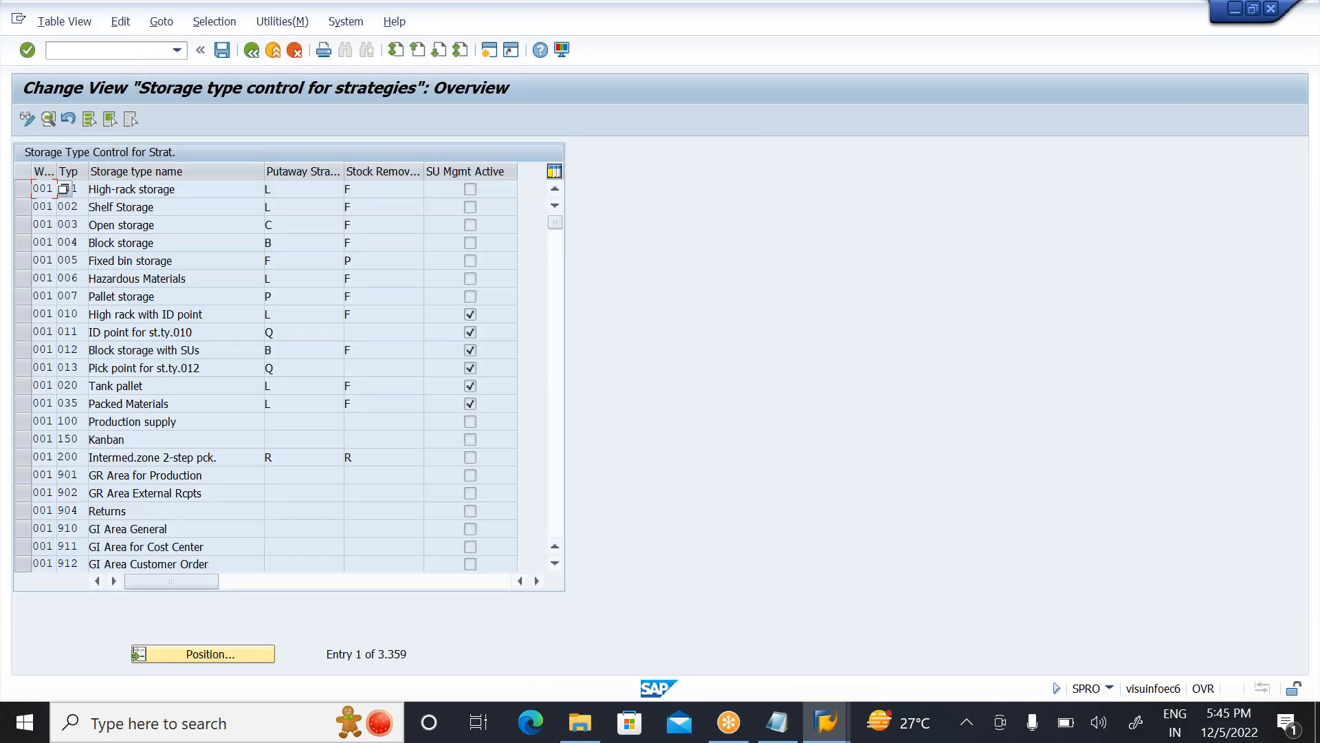
{"action": "left_click", "coordinate": [231, 659]}
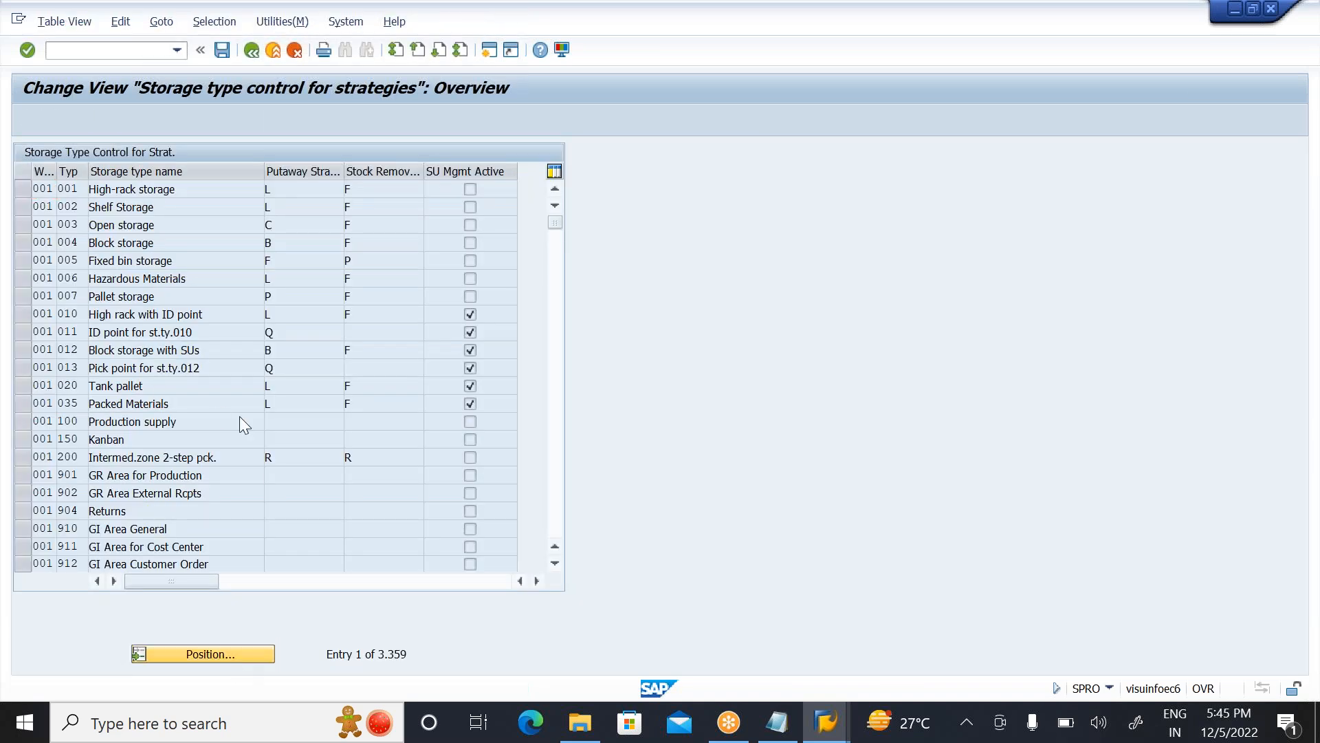
{"action": "type", "text": "zws"}
{"action": "key", "text": "Return"}
Step: Set the stock removal strategy of ZWS storage type 001 to F (FIFO), save it and return to the overview
{"action": "left_click", "coordinate": [369, 194]}
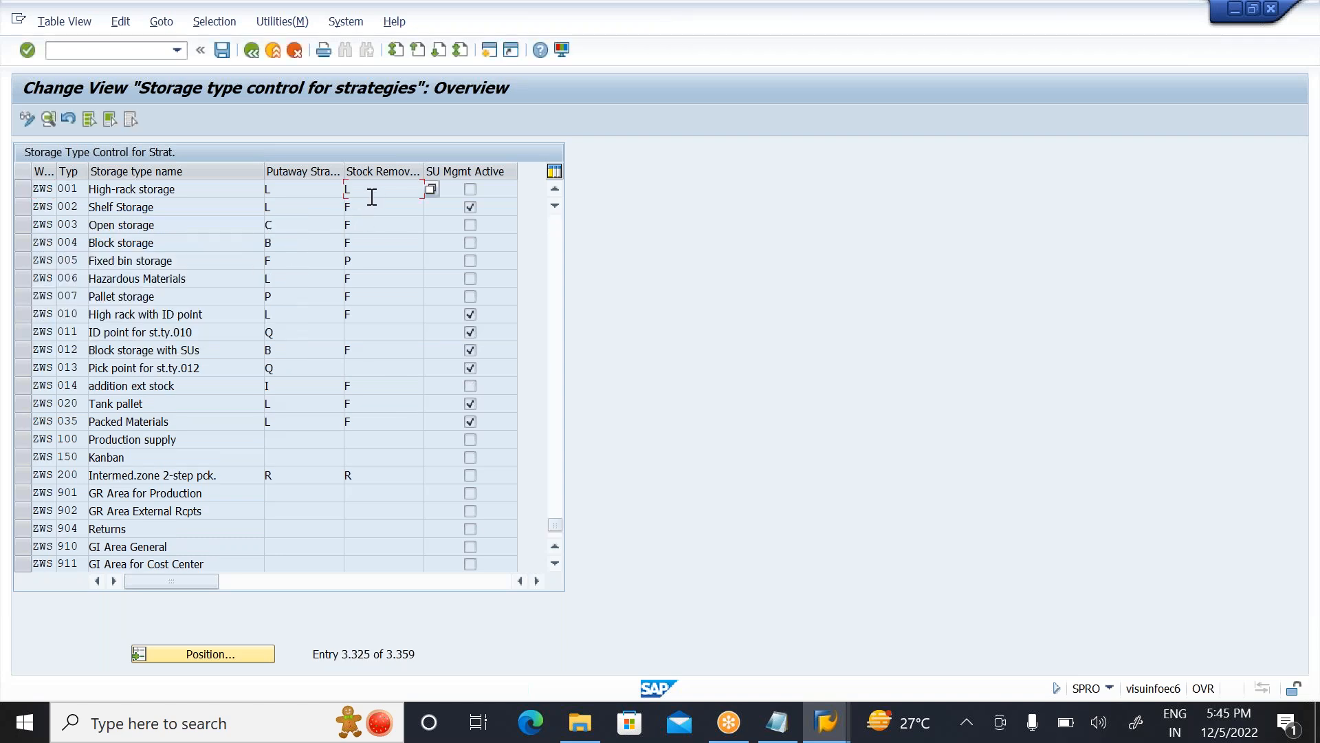
{"action": "left_click", "coordinate": [23, 189]}
{"action": "left_click", "coordinate": [48, 119]}
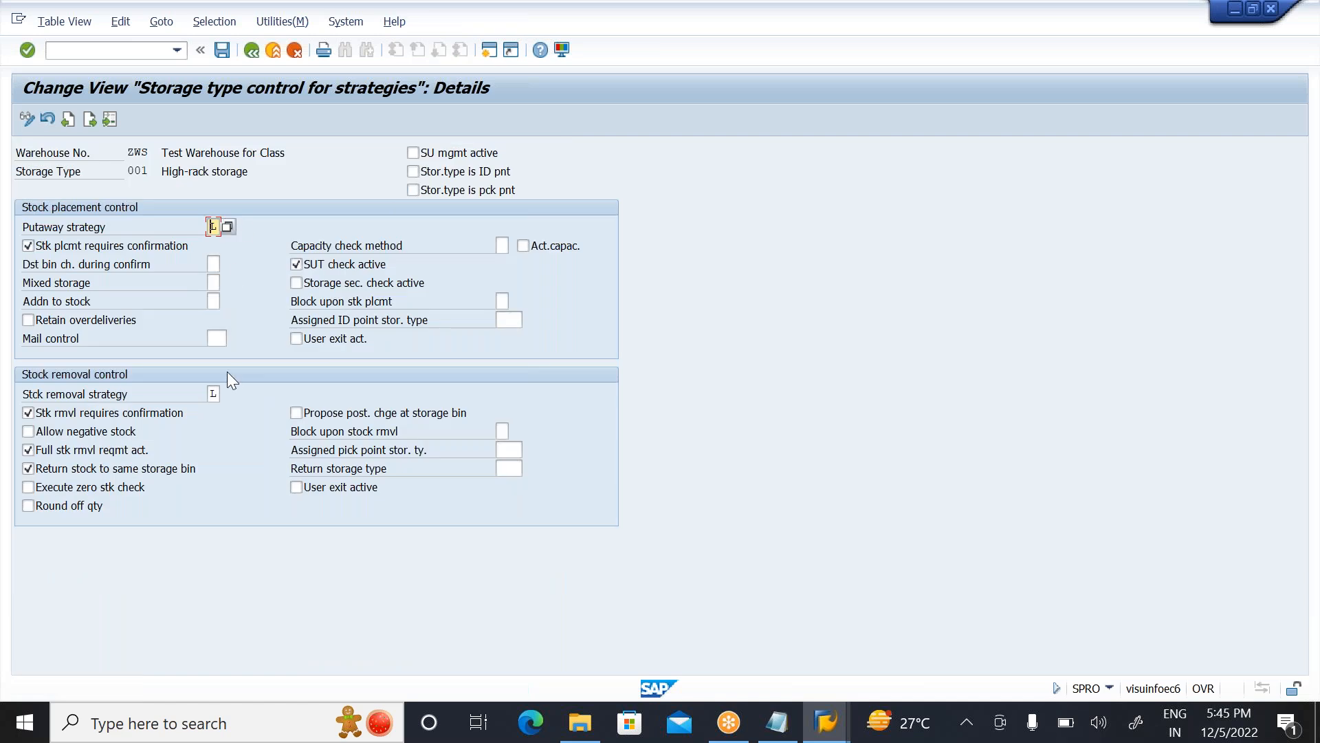
{"action": "left_click", "coordinate": [213, 394]}
{"action": "left_click", "coordinate": [227, 392]}
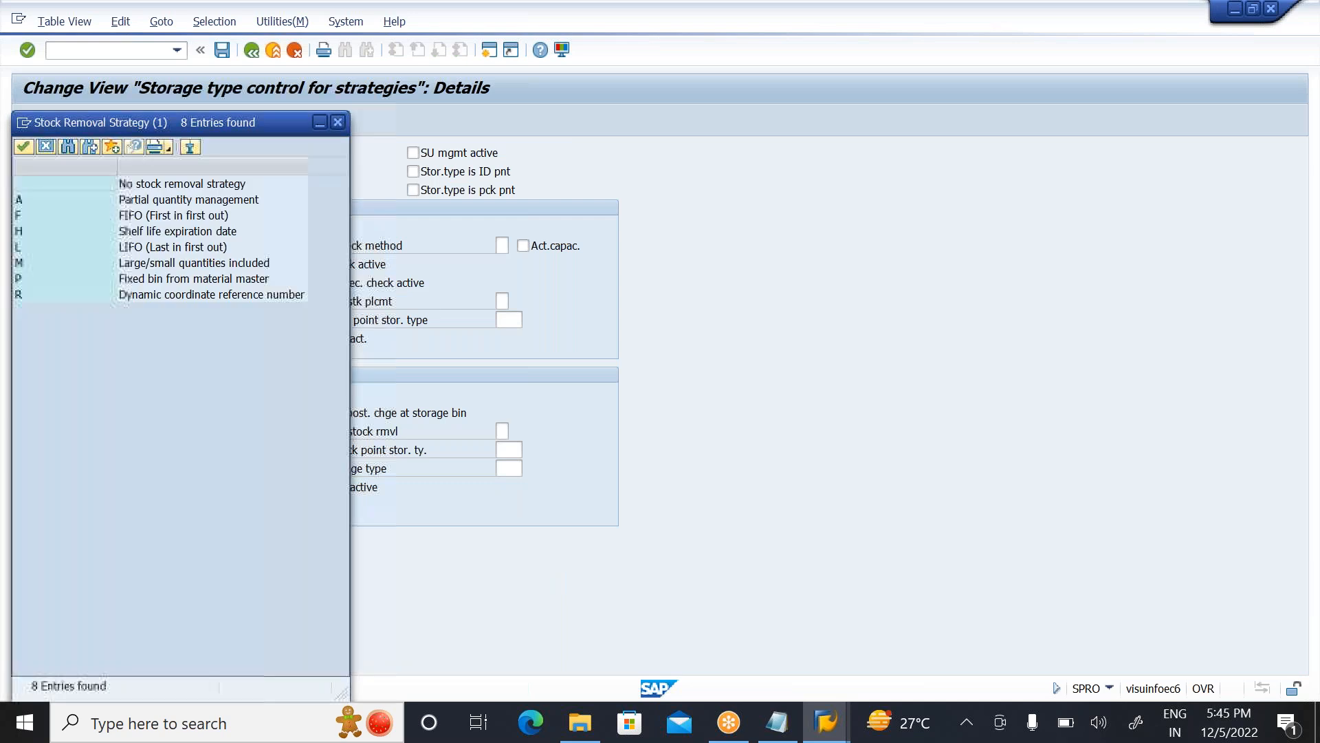
{"action": "double_click", "coordinate": [135, 218]}
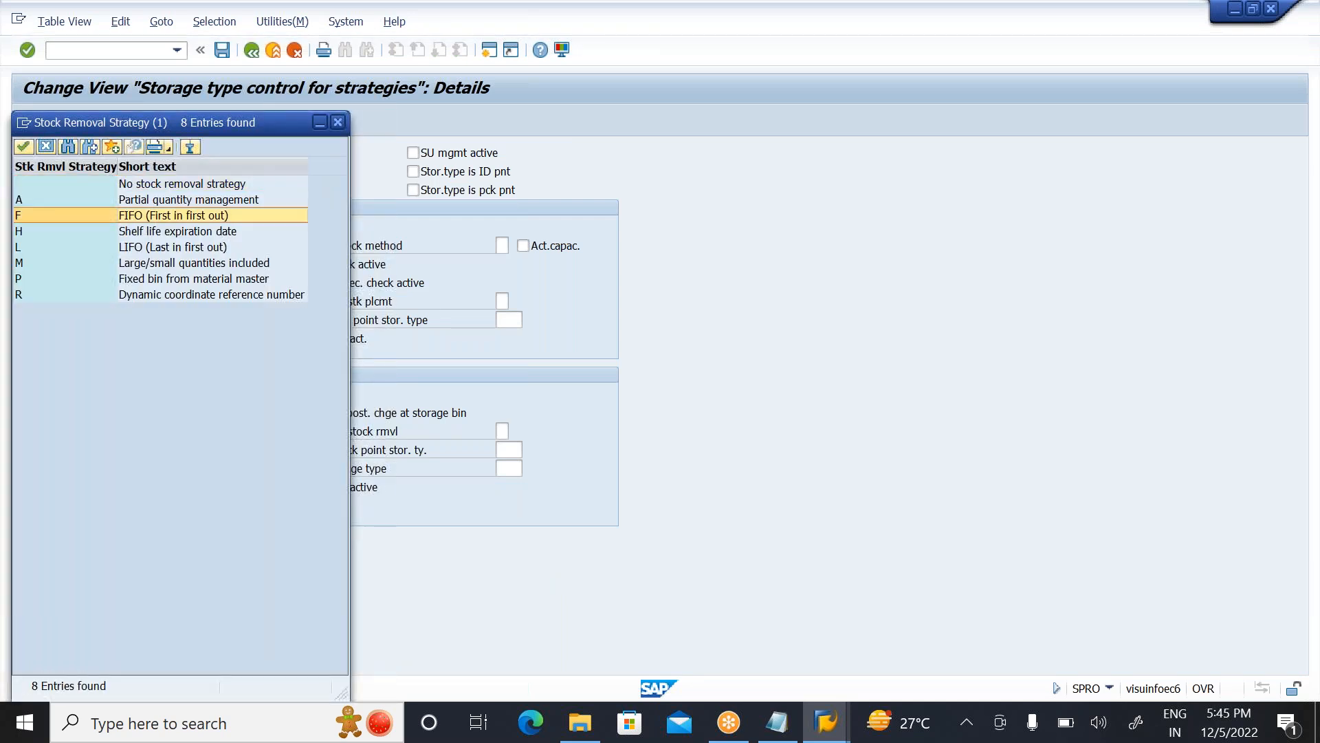
{"action": "key", "text": "Return"}
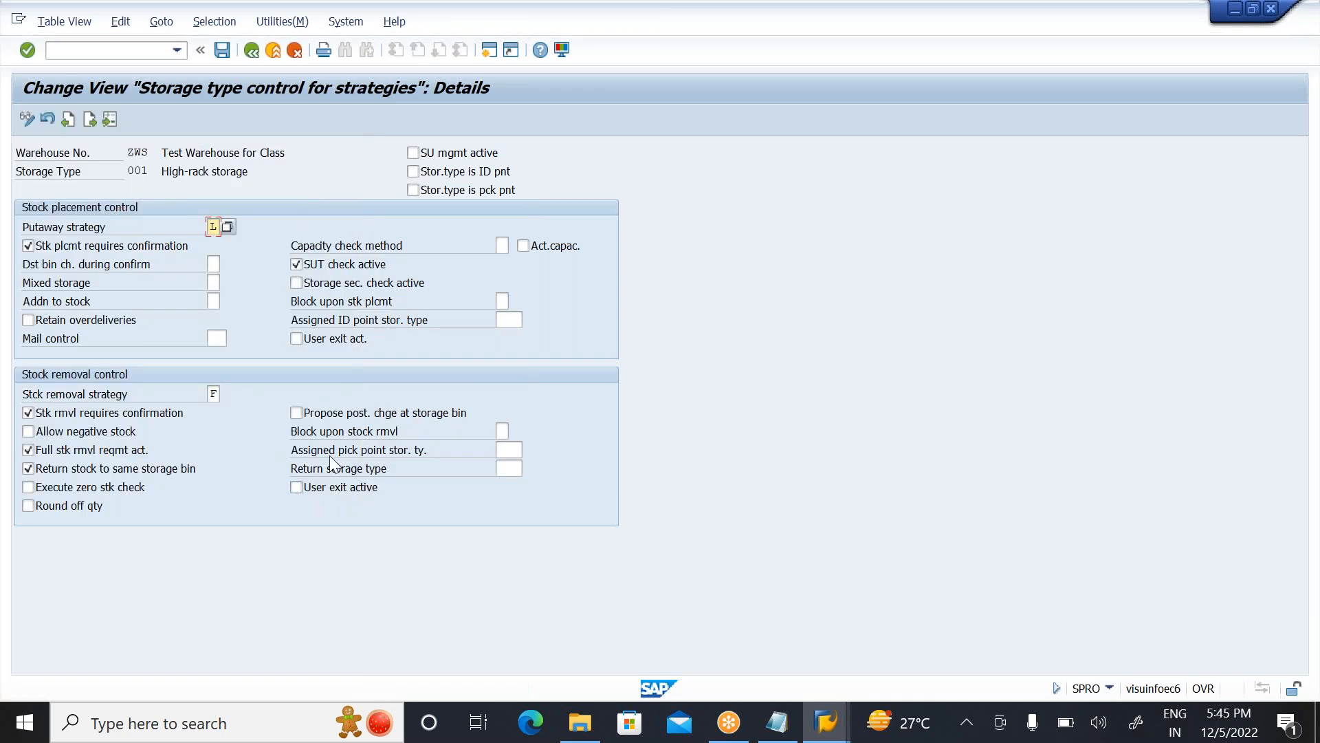
{"action": "left_click", "coordinate": [222, 51]}
{"action": "left_click", "coordinate": [251, 51]}
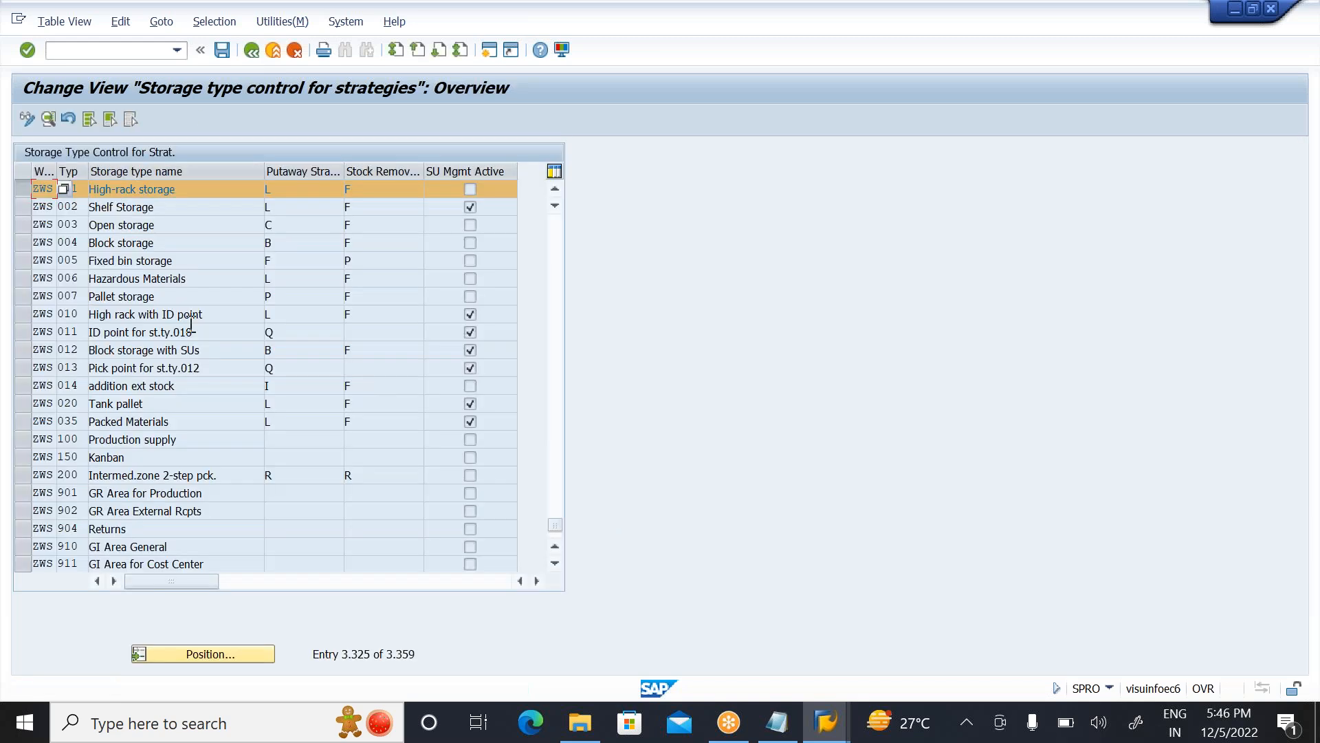
{"action": "left_click", "coordinate": [27, 187]}
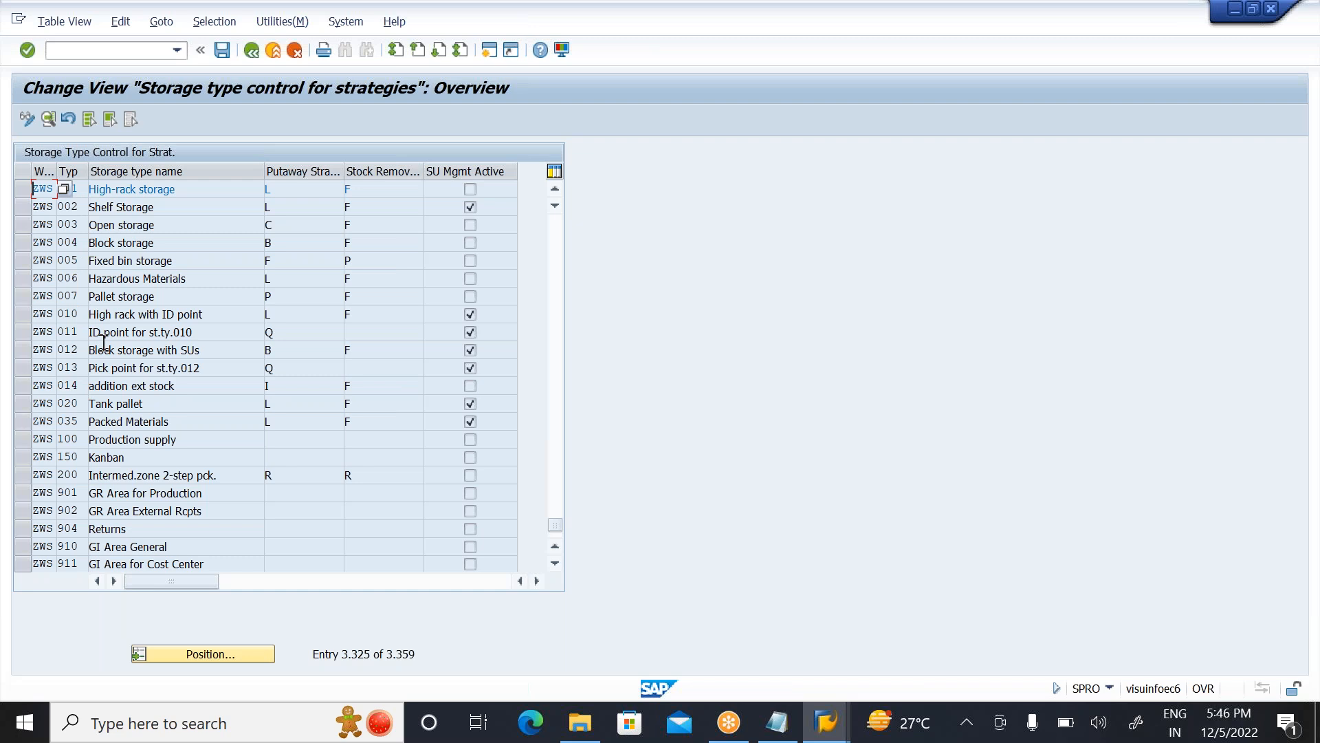
{"action": "left_click", "coordinate": [77, 206]}
{"action": "left_click", "coordinate": [81, 229]}
{"action": "left_click", "coordinate": [80, 260]}
Step: Switch to the Notepad notes and list ZWS 001 and ZWS 002 on separate lines below the St FIFO heading
{"action": "left_click", "coordinate": [23, 188]}
{"action": "left_click", "coordinate": [312, 187]}
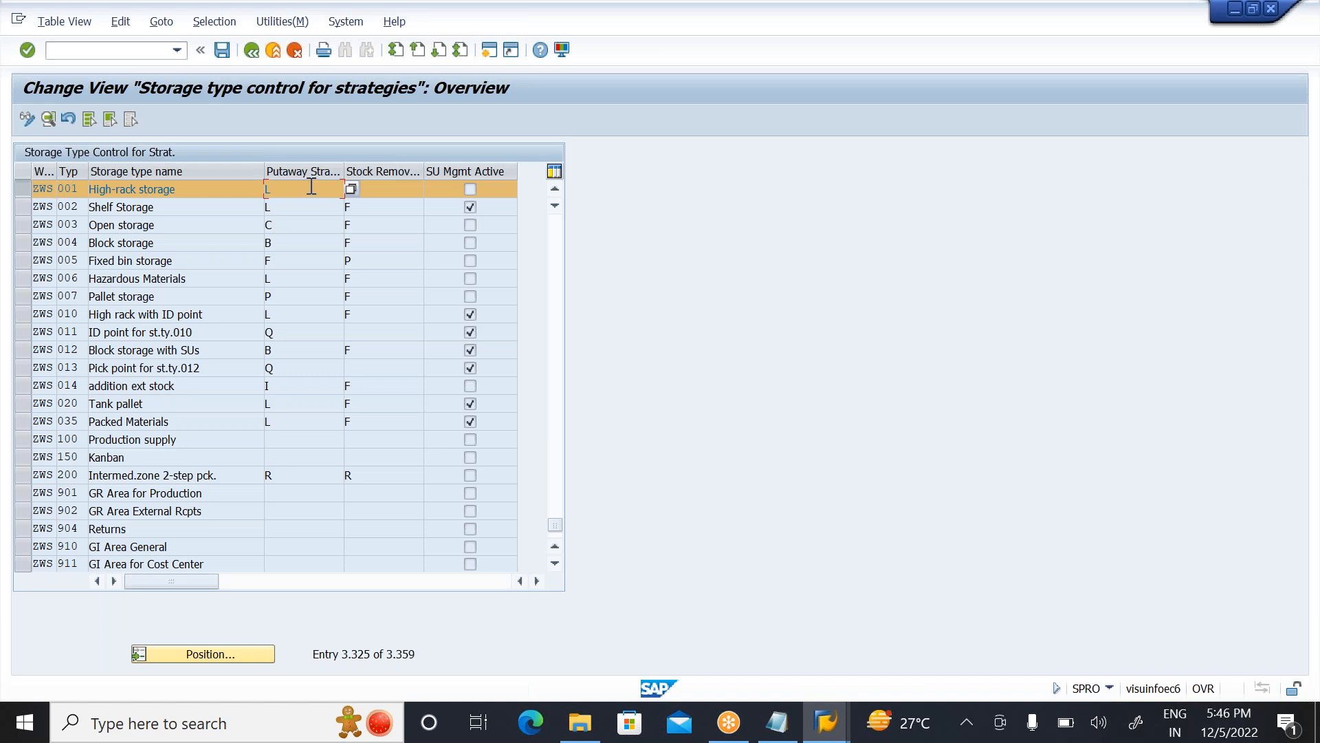
{"action": "left_click", "coordinate": [778, 720]}
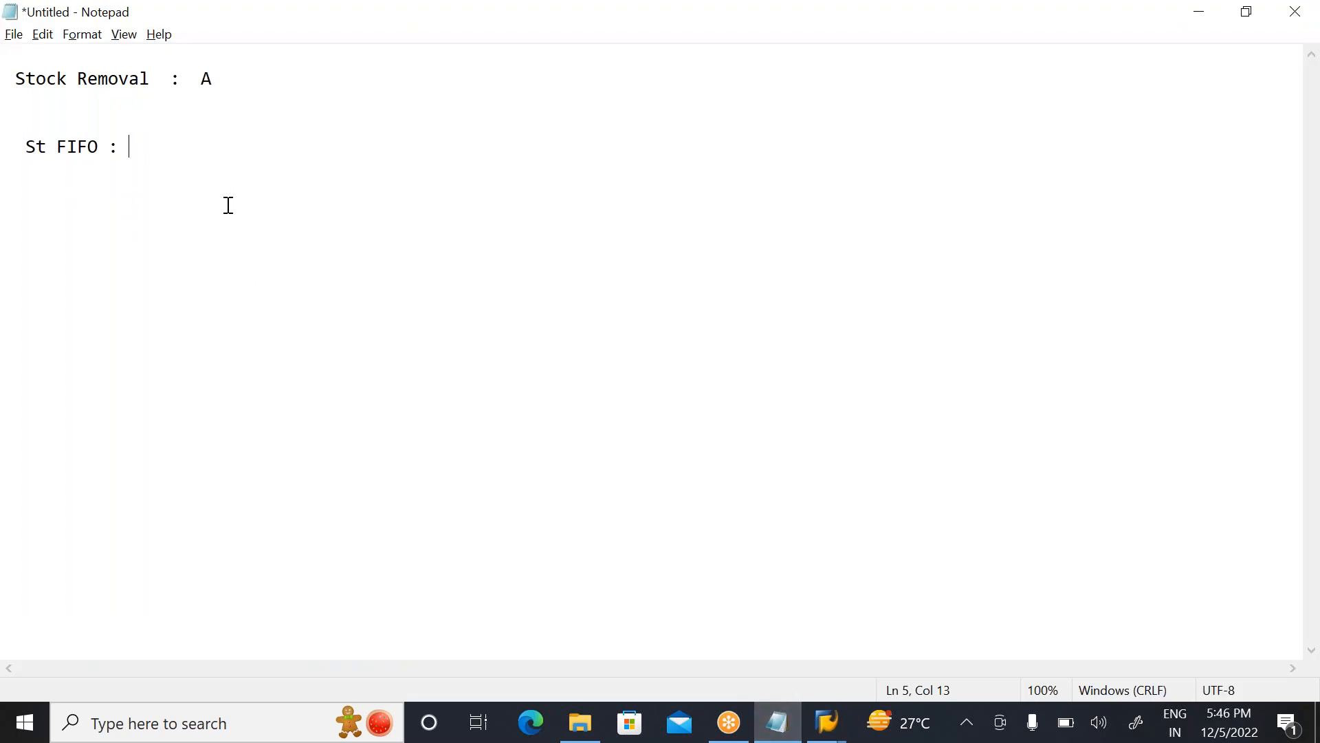
{"action": "key", "text": "Return"}
{"action": "key", "text": "Return"}
{"action": "key", "text": "Return"}
{"action": "type", "text": "ZWS   001"}
{"action": "key", "text": "Return"}
{"action": "type", "text": "ZWS   -"}
{"action": "key", "text": "BackSpace"}
{"action": "type", "text": "002"}
{"action": "key", "text": "Return"}
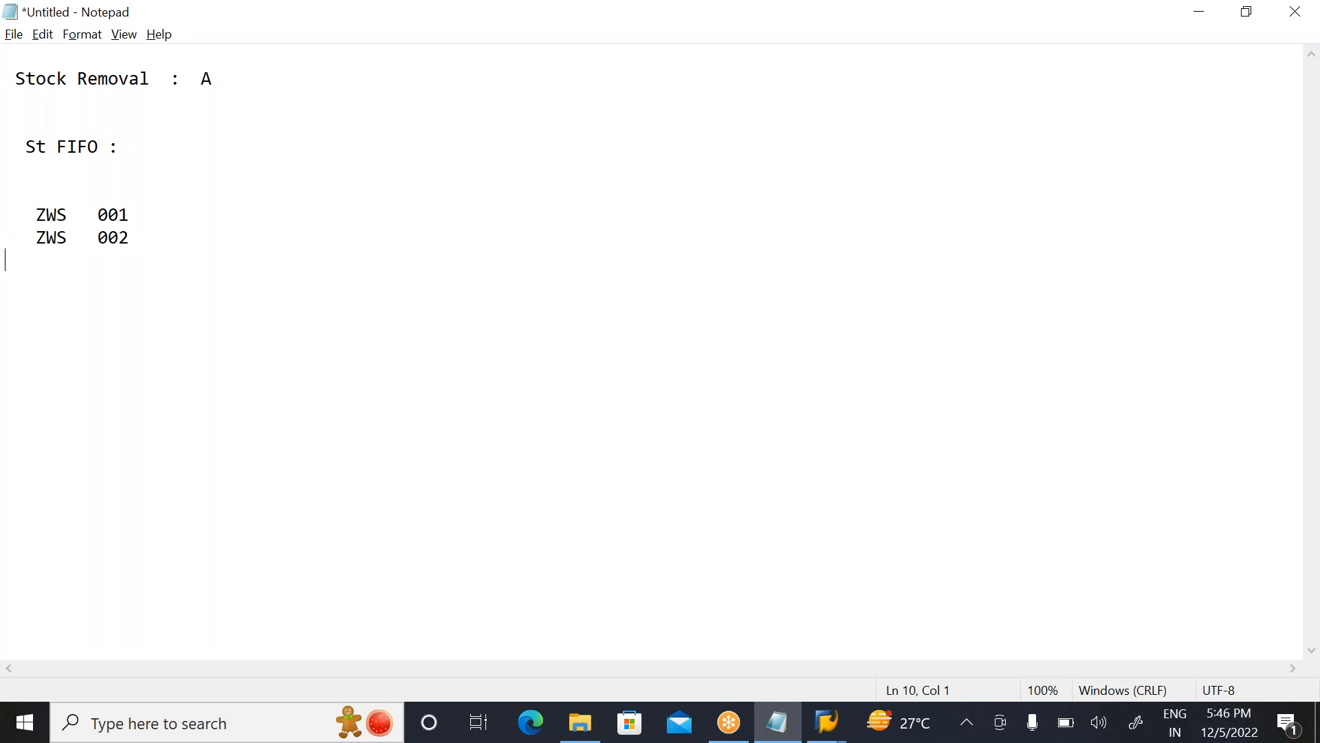
Step: Add ZWS 003 as the third line of the storage type list in the notes
{"action": "key", "text": "BackSpace"}
{"action": "type", "text": "ZWS"}
{"action": "key", "text": "Tab"}
{"action": "key", "text": "Tab"}
{"action": "key", "text": "BackSpace"}
{"action": "type", "text": "003"}
{"action": "left_click", "coordinate": [87, 260]}
{"action": "left_click", "coordinate": [148, 206]}
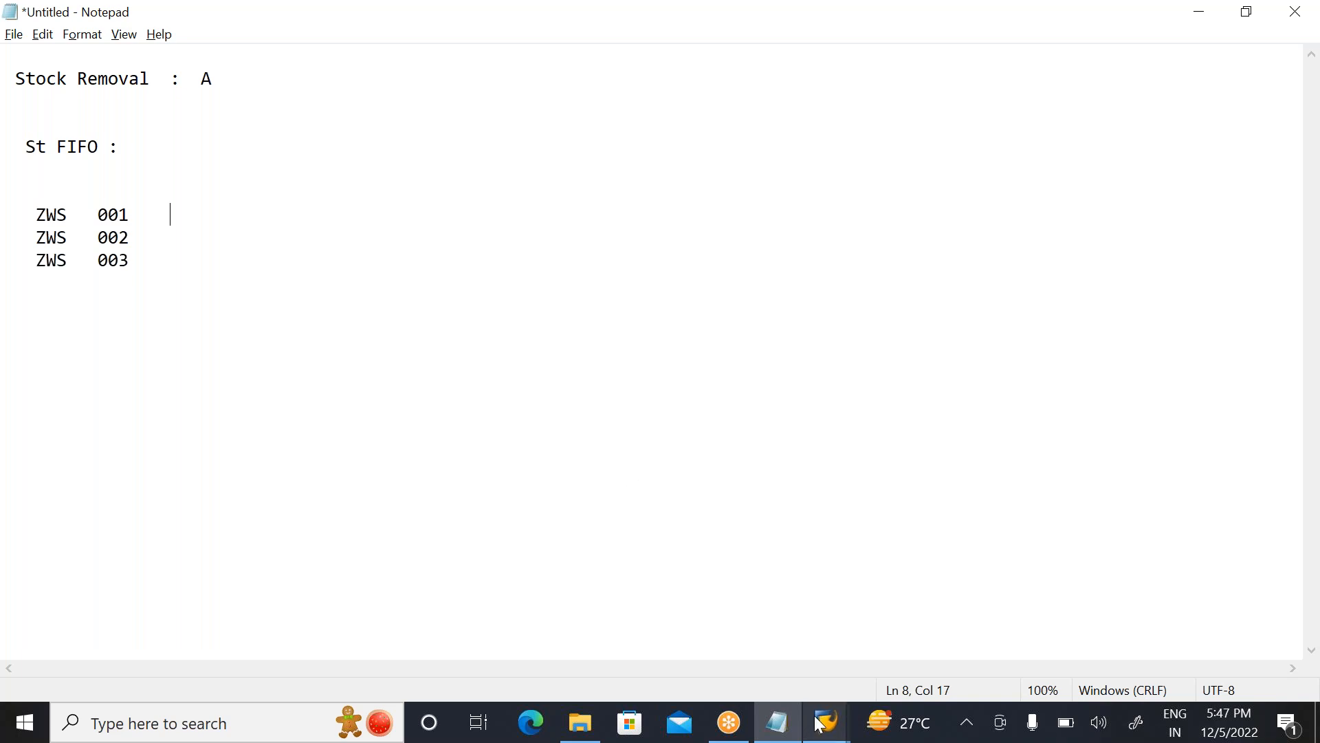
Step: Return to the SAP customizing session, open Define Strategy for "Stringent FIFO" and try to activate its stock removal strategy, declining display of locked data
{"action": "mouse_move", "coordinate": [822, 723]}
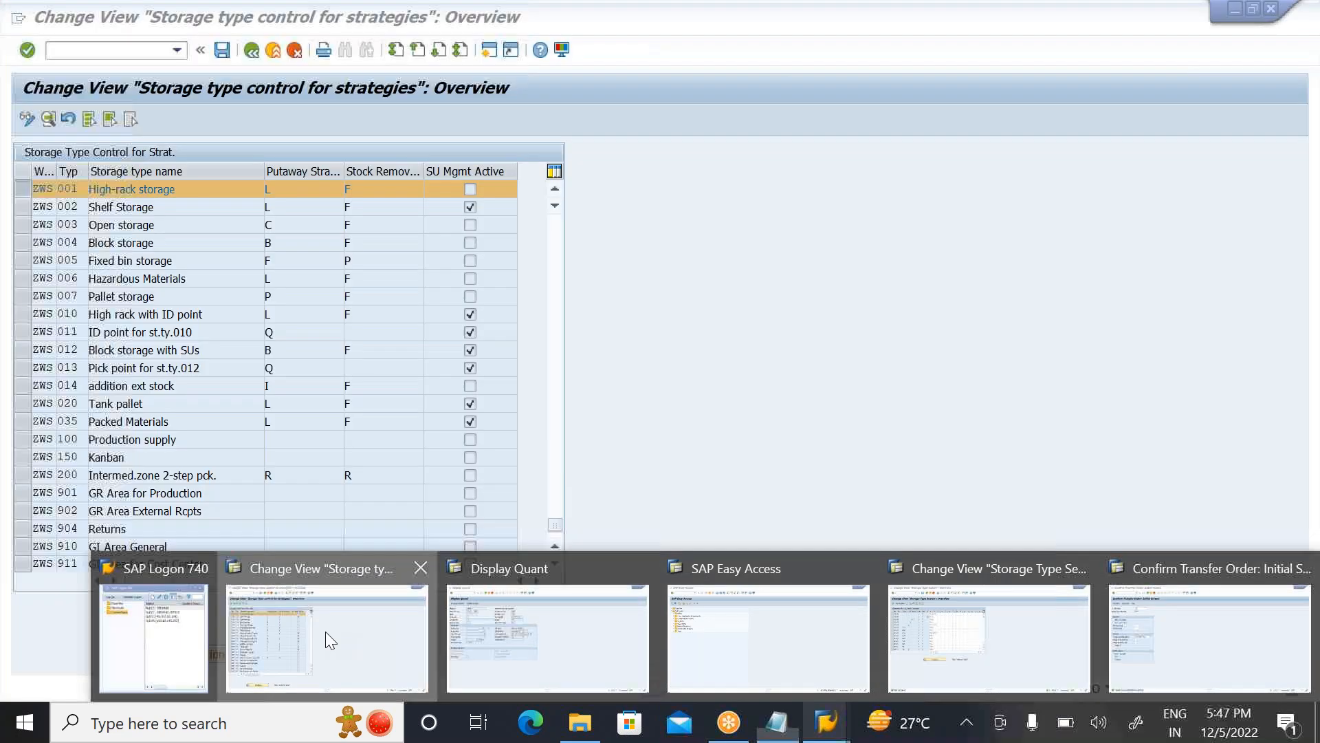
{"action": "left_click", "coordinate": [326, 633]}
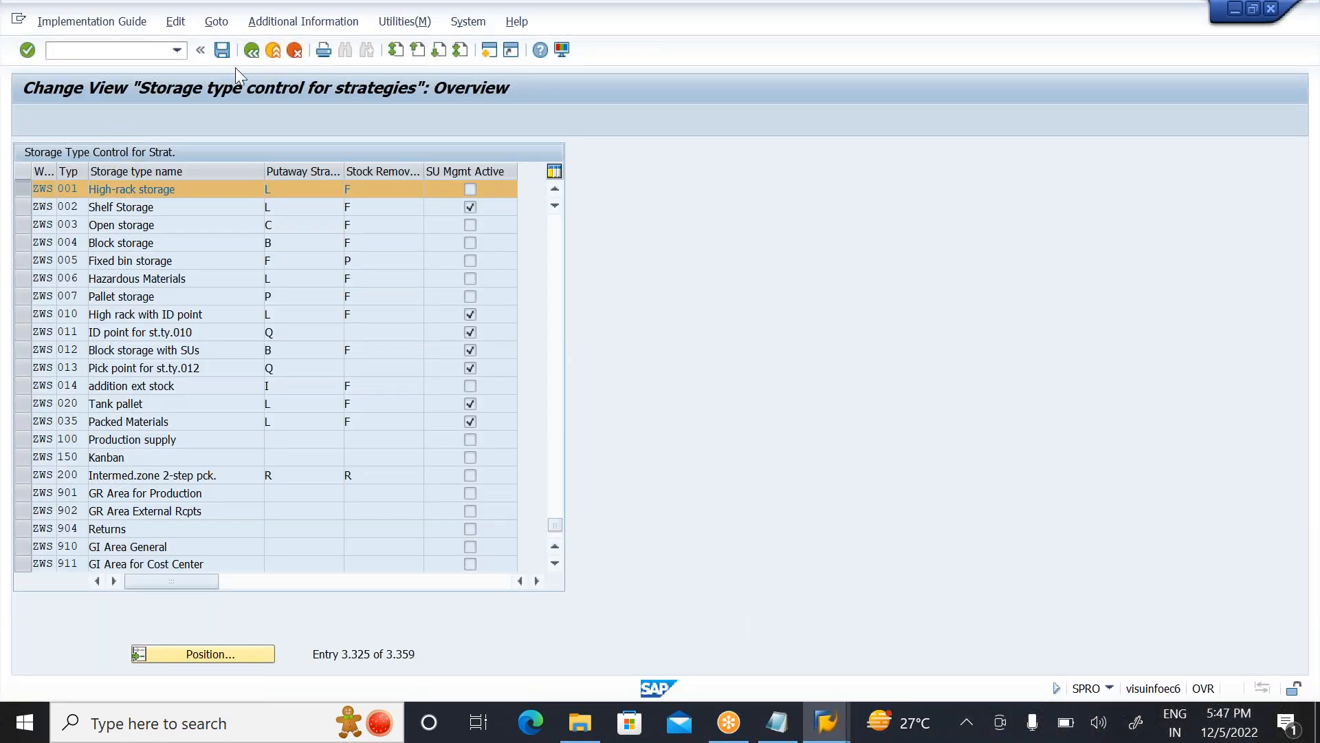
{"action": "left_click", "coordinate": [251, 51]}
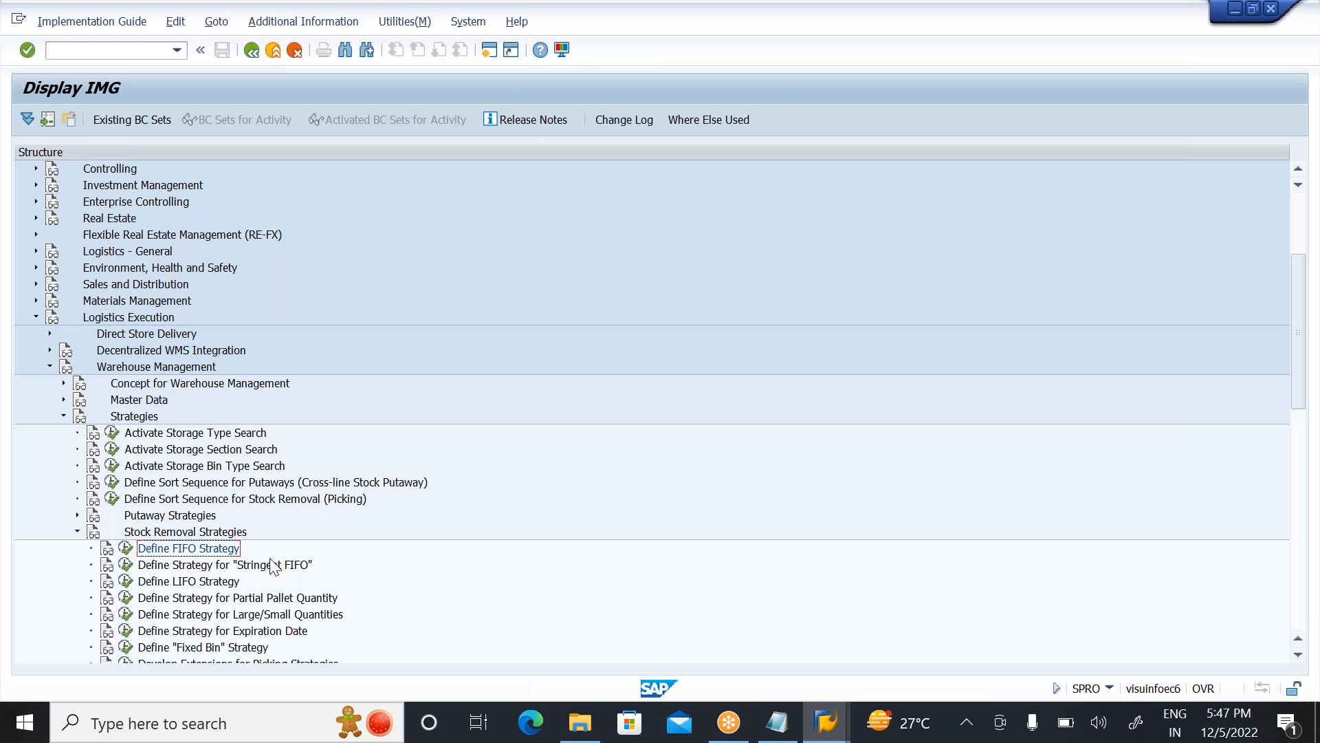
{"action": "left_click", "coordinate": [126, 565]}
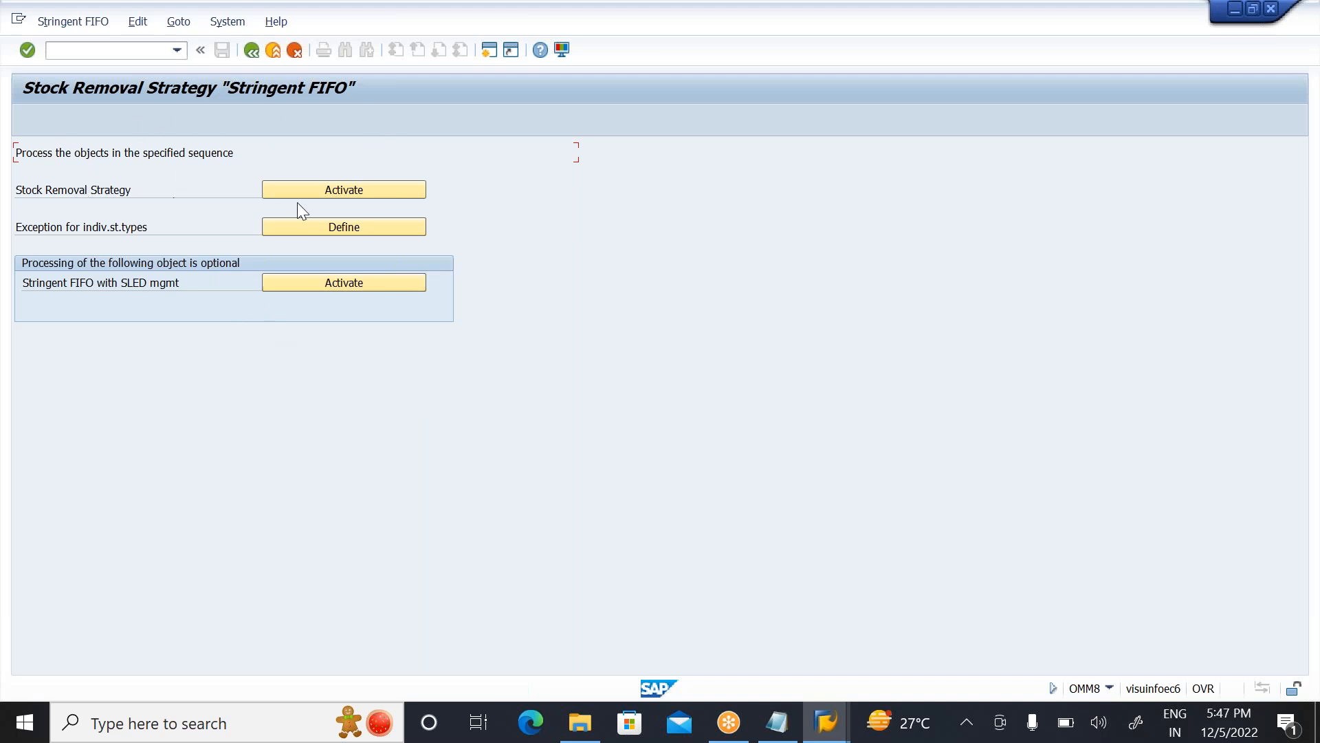
{"action": "left_click", "coordinate": [370, 194]}
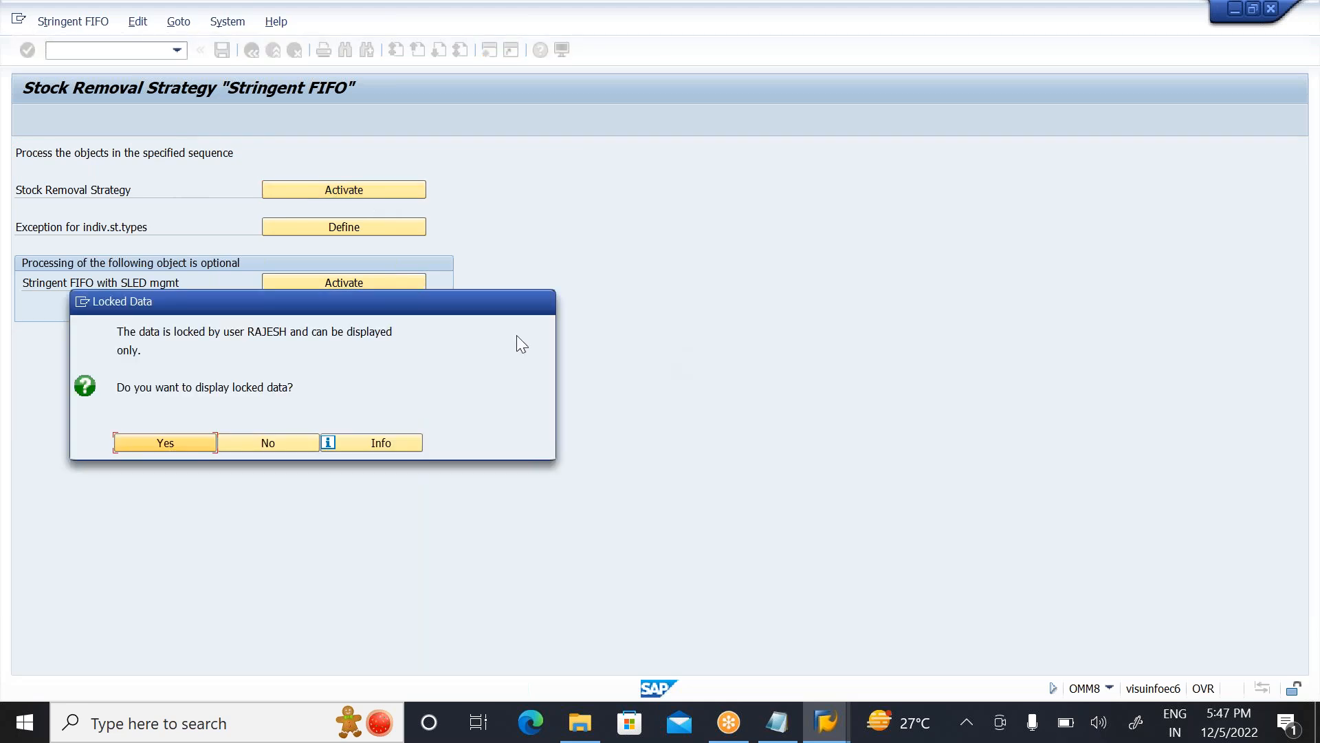
{"action": "left_click", "coordinate": [267, 441]}
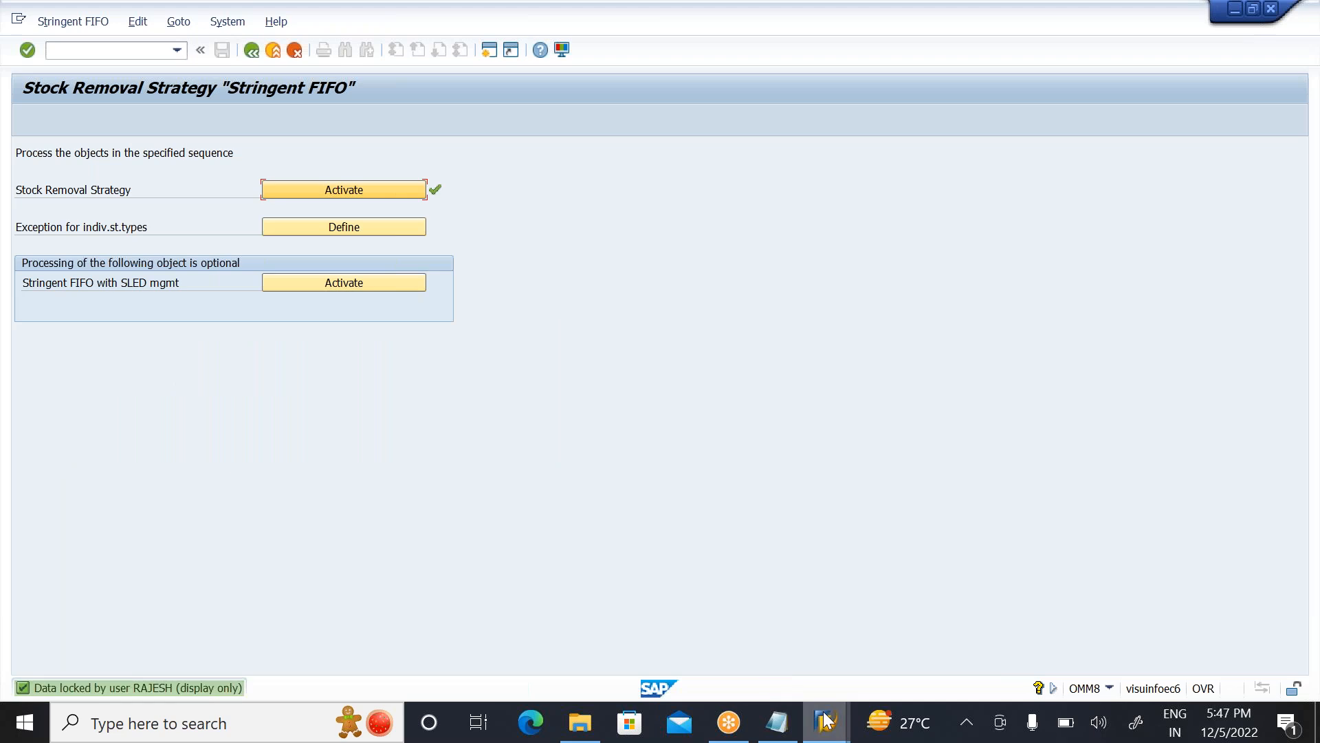
Step: Close the other SAP sessions showing the Storage Type Search and Confirm Transfer Order screens
{"action": "mouse_move", "coordinate": [825, 720]}
{"action": "left_click", "coordinate": [1066, 613]}
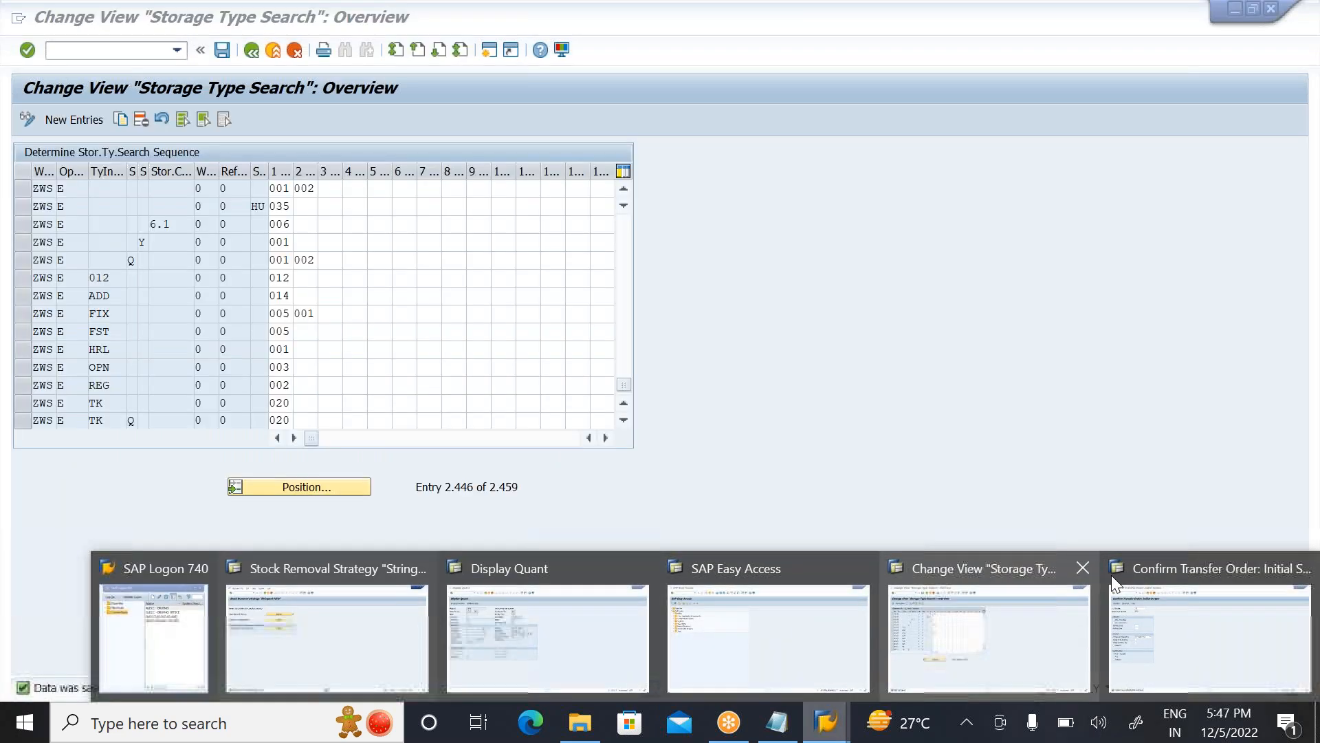
{"action": "left_click", "coordinate": [1083, 569]}
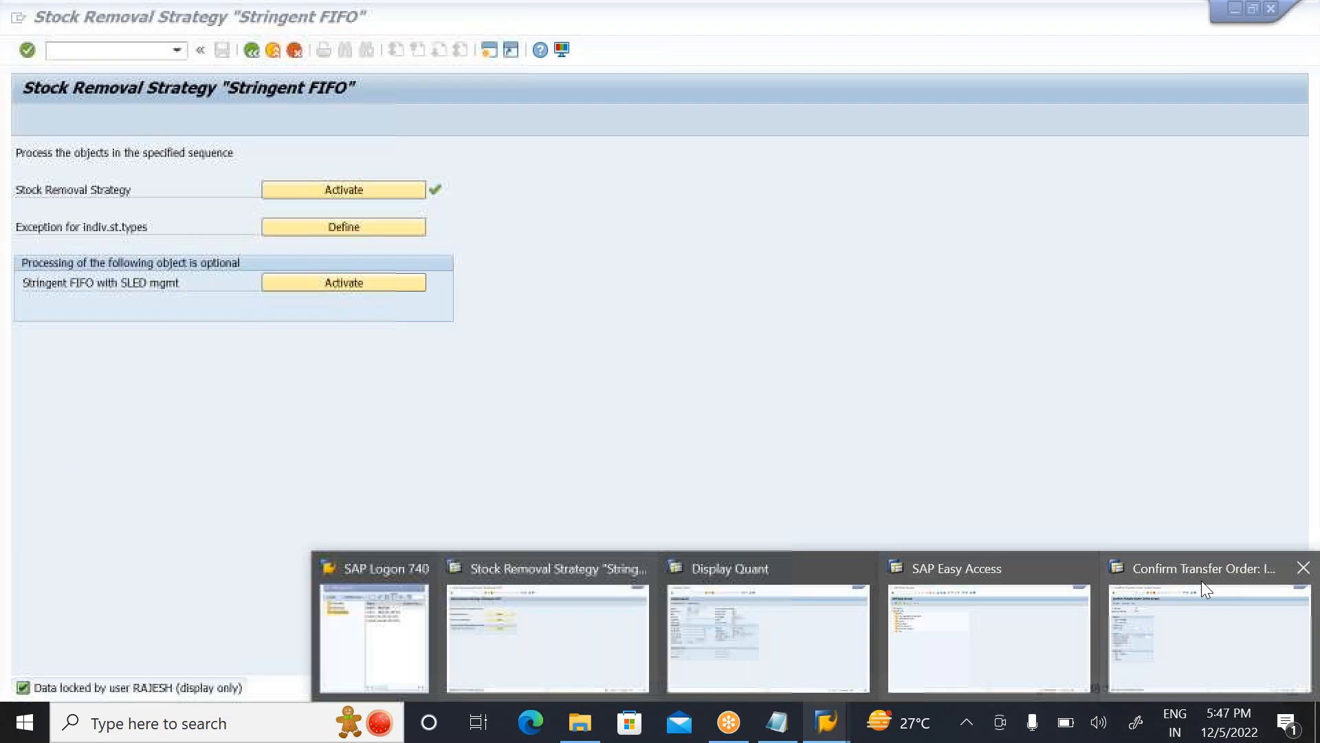
{"action": "left_click", "coordinate": [1302, 571]}
Step: Exit the quant display and close both remaining SAP Easy Access sessions
{"action": "mouse_move", "coordinate": [1073, 622]}
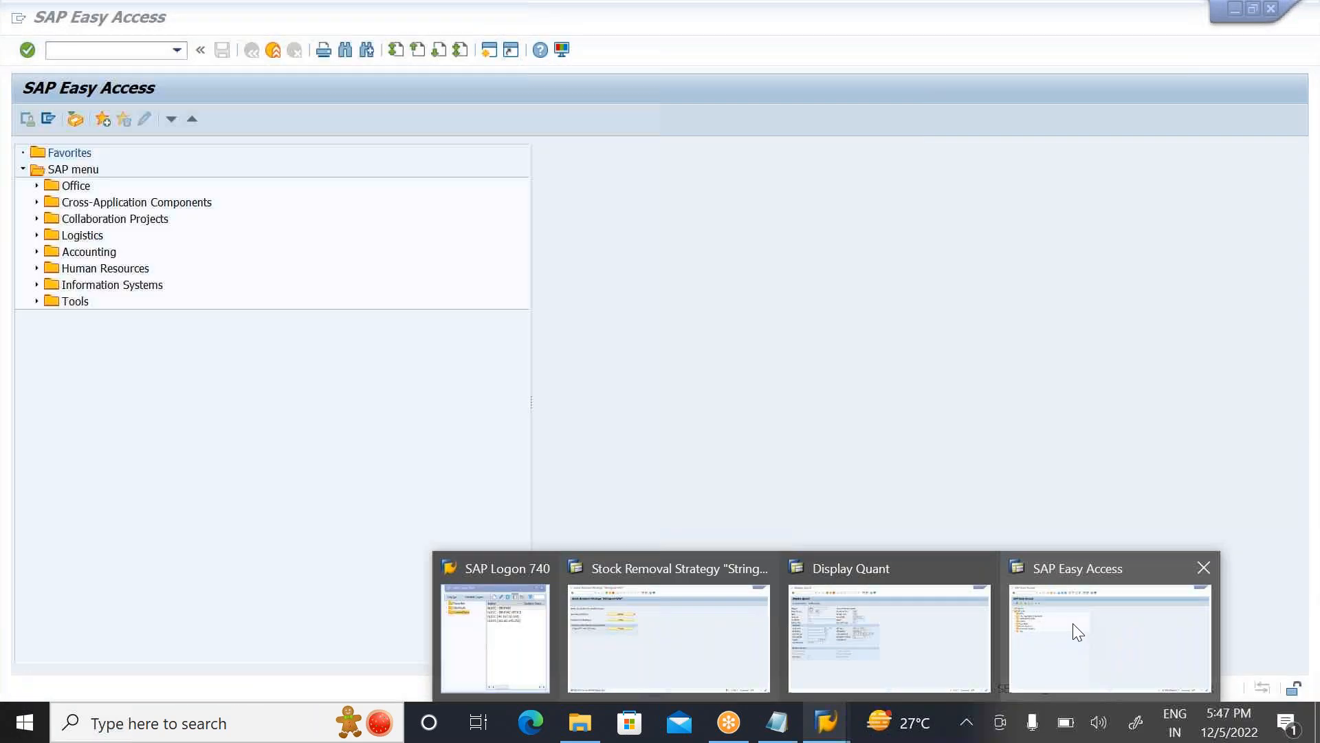
{"action": "left_click", "coordinate": [973, 628]}
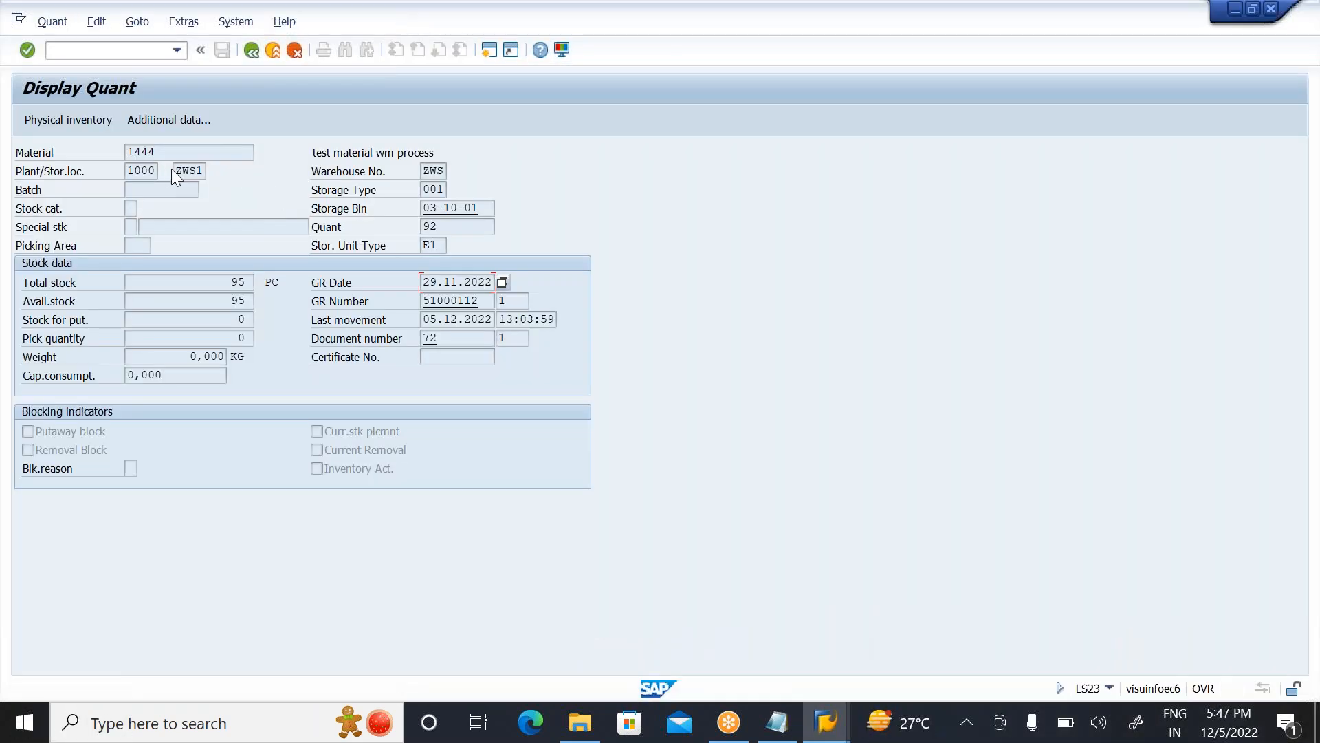
{"action": "left_click", "coordinate": [27, 55]}
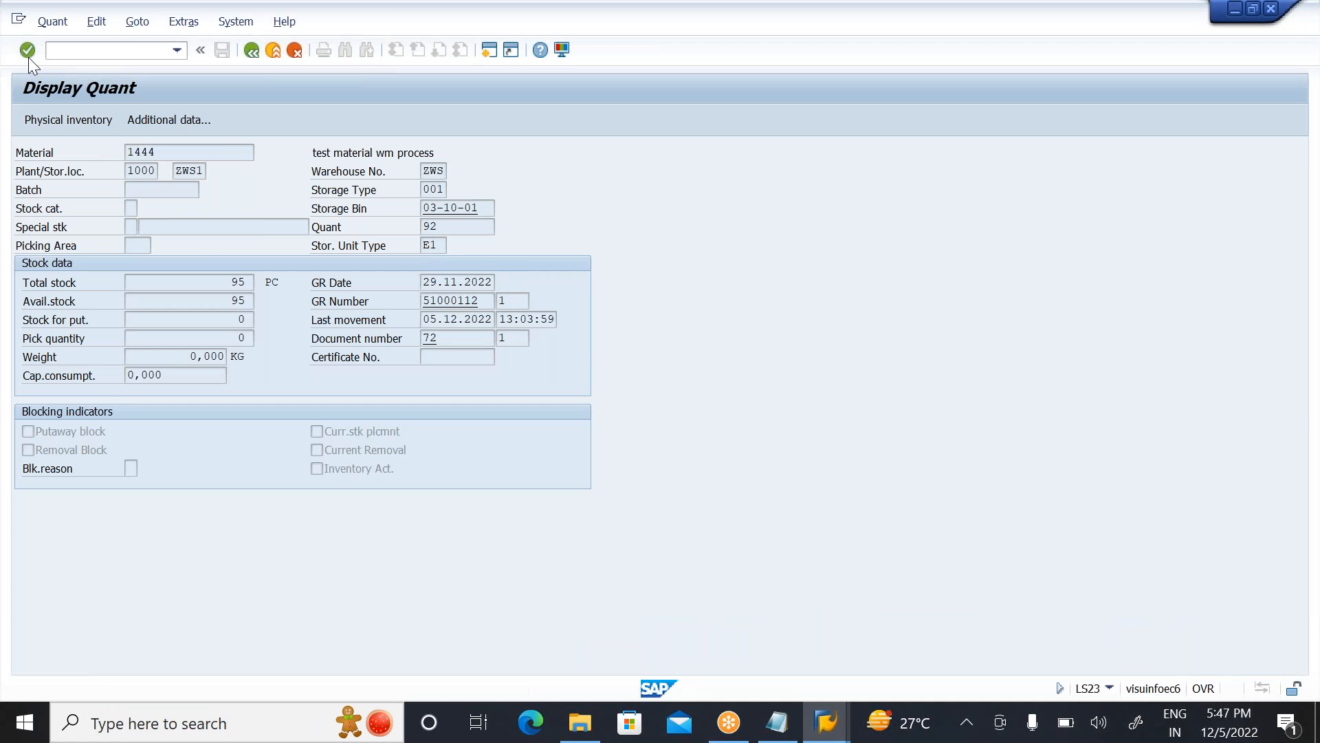
{"action": "left_click", "coordinate": [273, 51]}
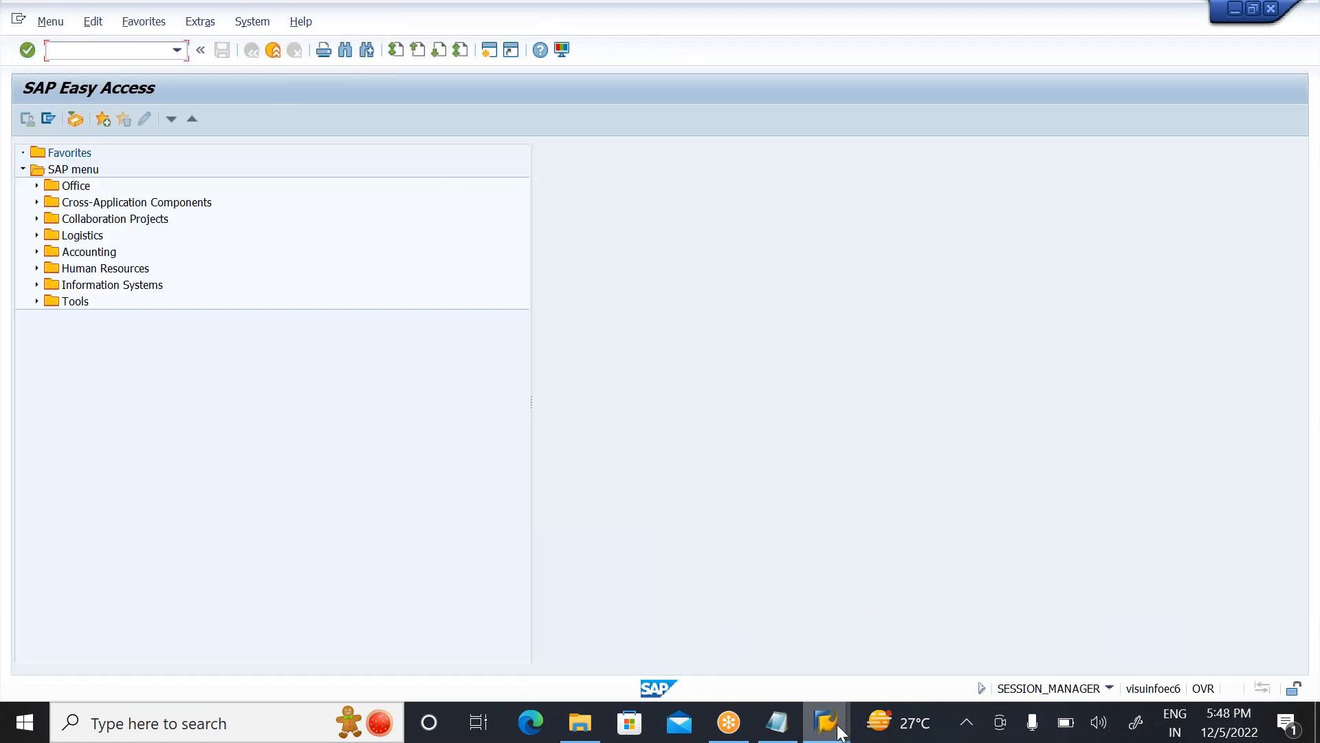
{"action": "mouse_move", "coordinate": [841, 732]}
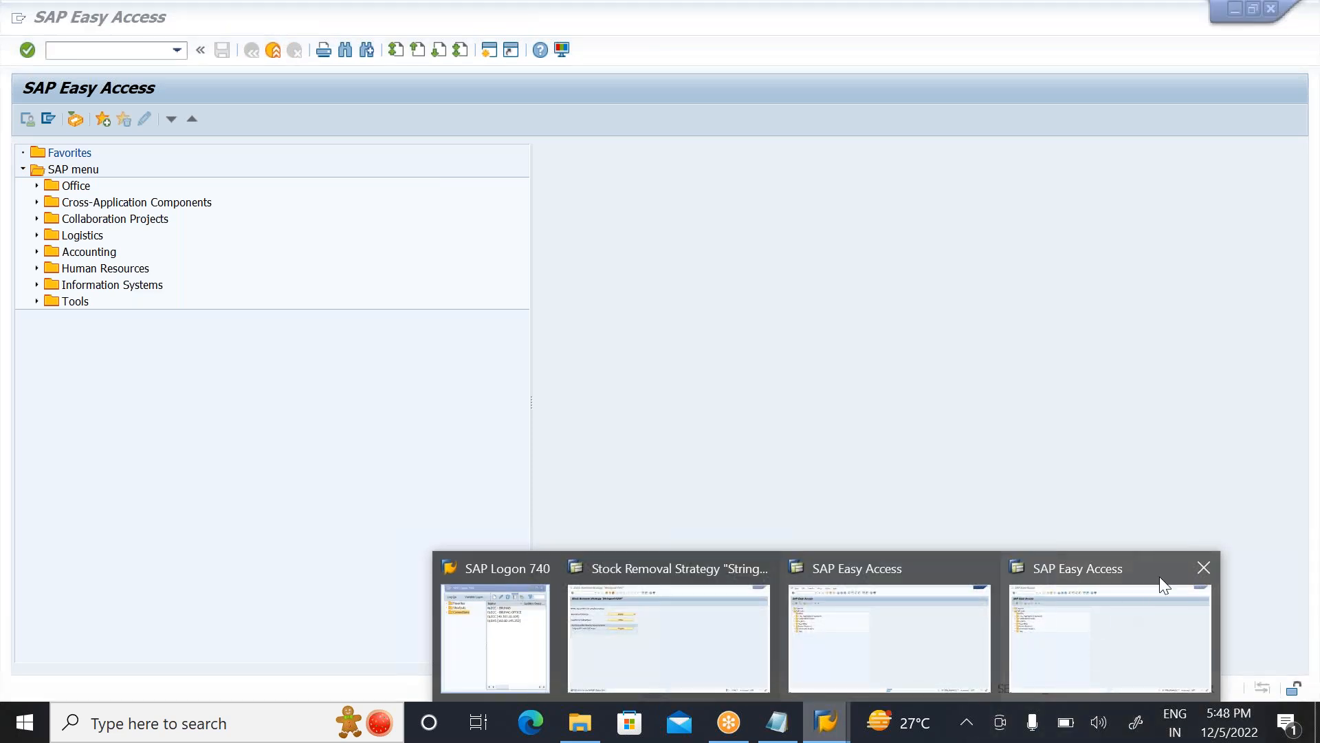
{"action": "left_click", "coordinate": [1204, 570]}
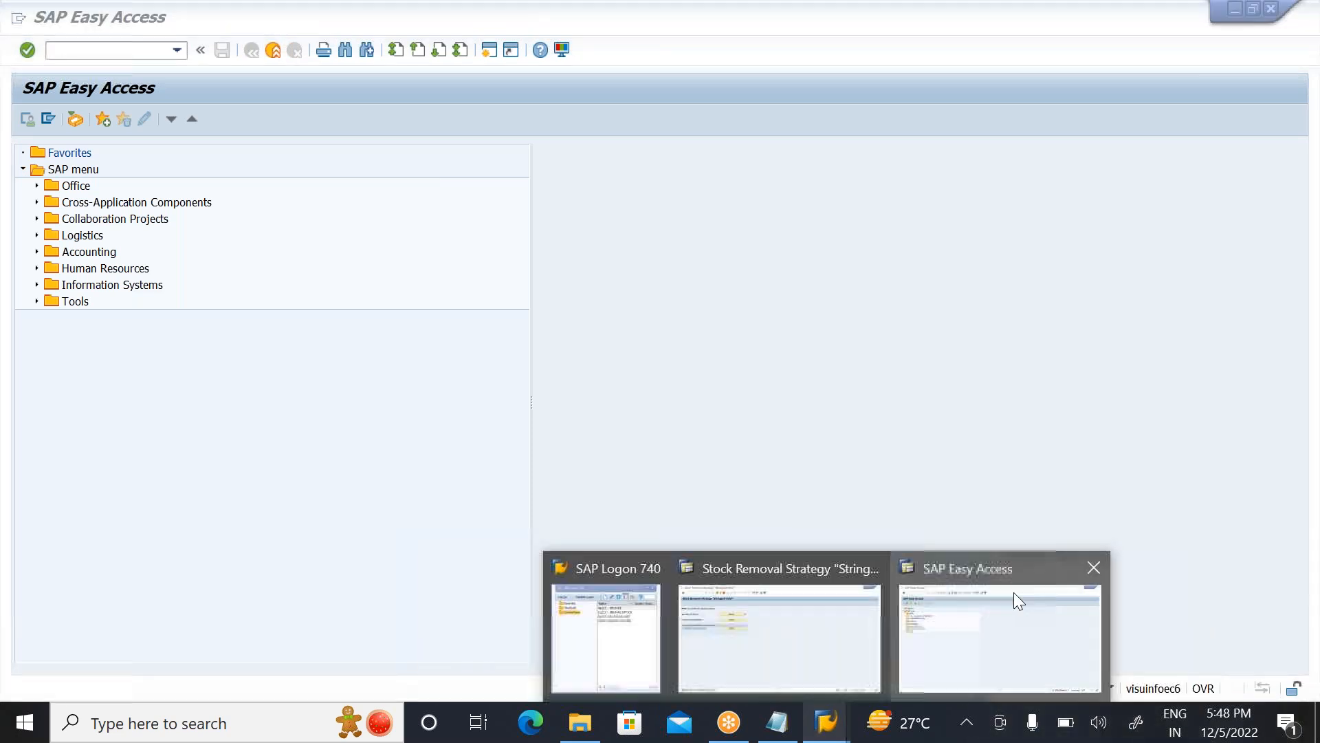
{"action": "left_click", "coordinate": [1093, 568]}
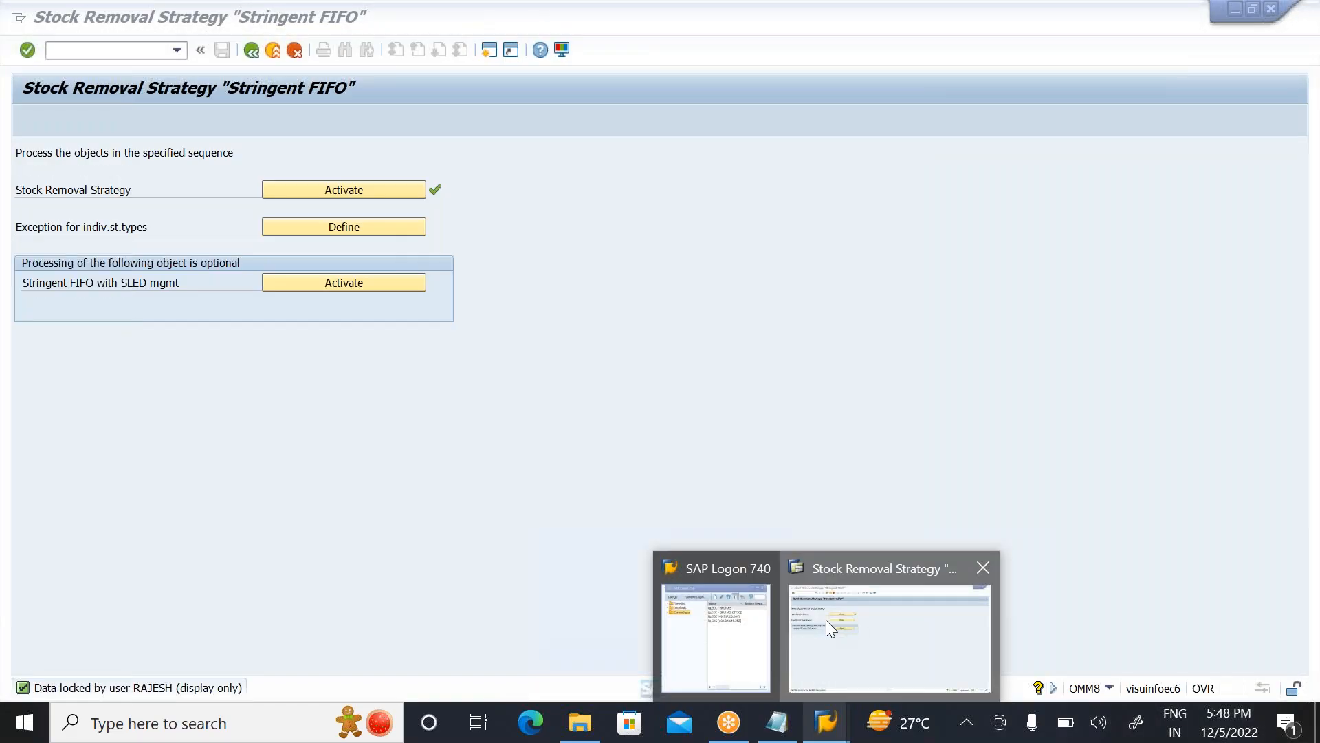
Step: Open the Stringent FIFO stock removal strategy activation and position its storage type search list at warehouse ZWS, operation A
{"action": "left_click", "coordinate": [828, 621]}
{"action": "left_click", "coordinate": [355, 192]}
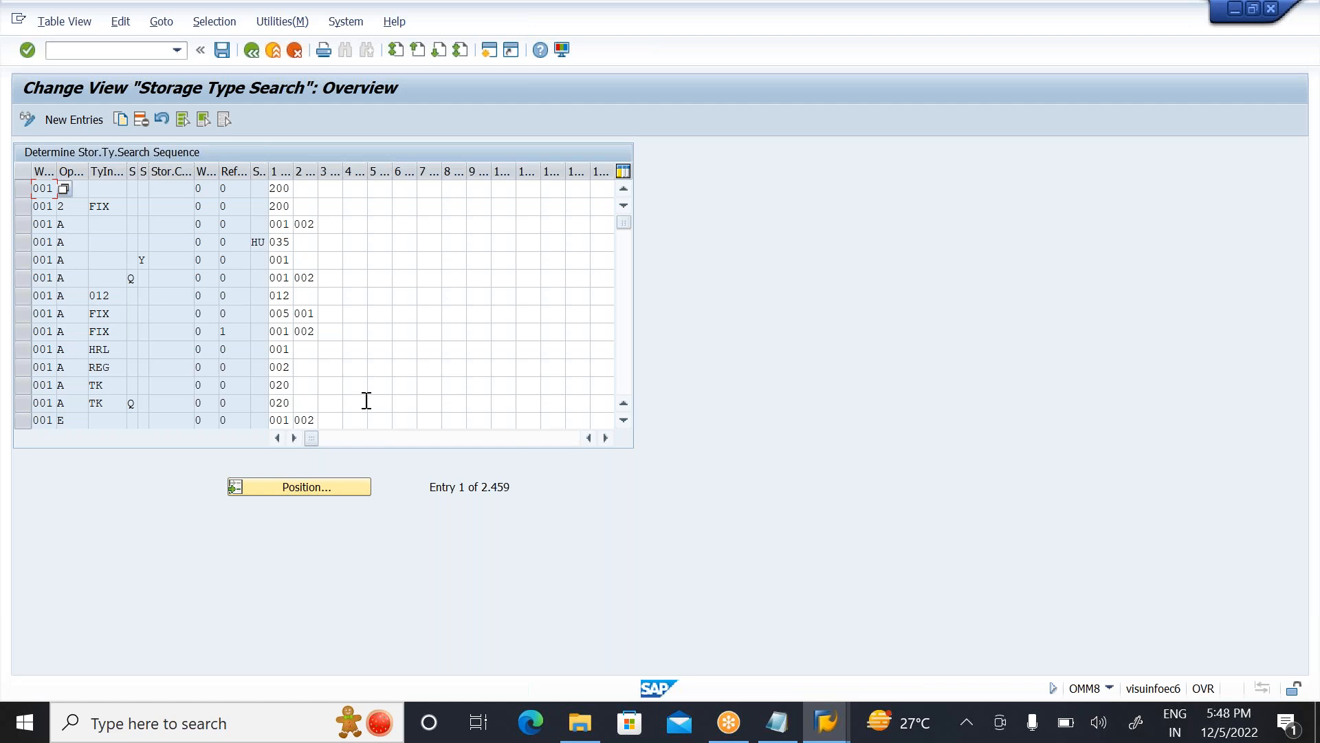
{"action": "left_click", "coordinate": [303, 477]}
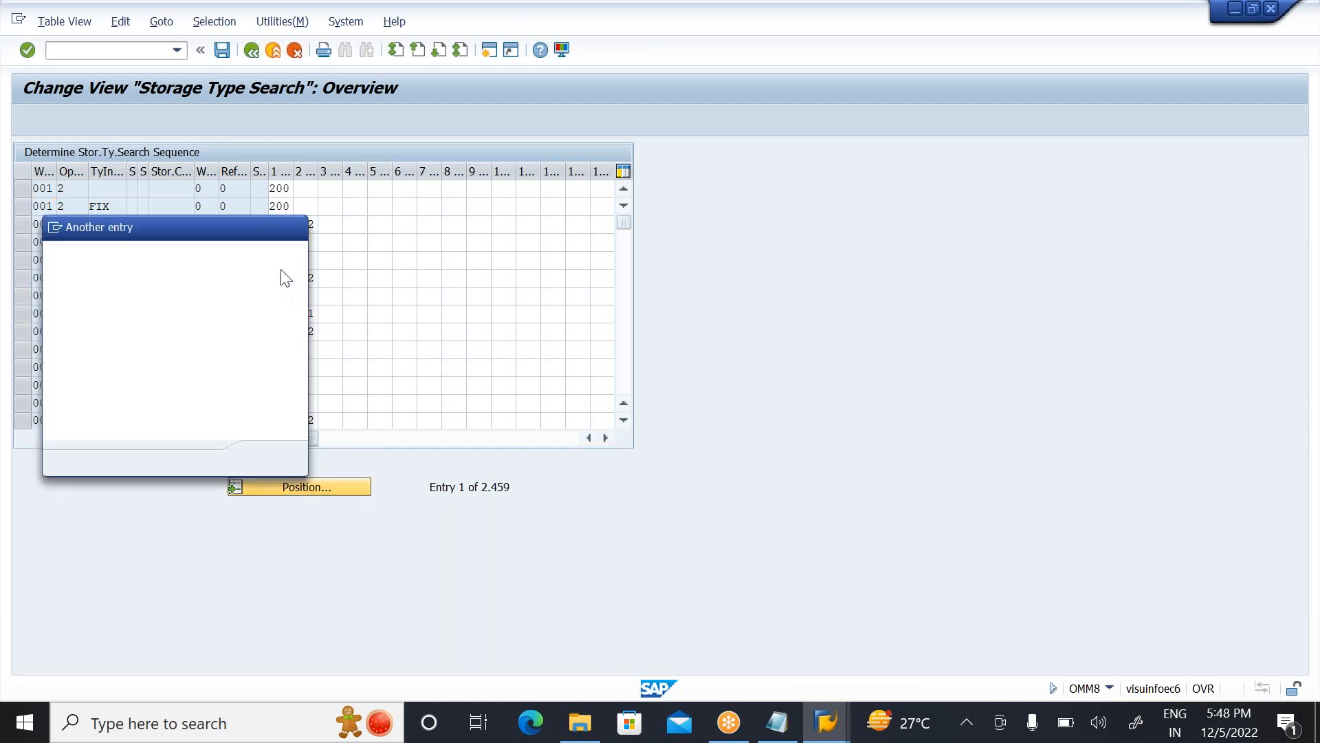
{"action": "type", "text": "ZWS"}
{"action": "key", "text": "Tab"}
{"action": "type", "text": "A"}
{"action": "key", "text": "Return"}
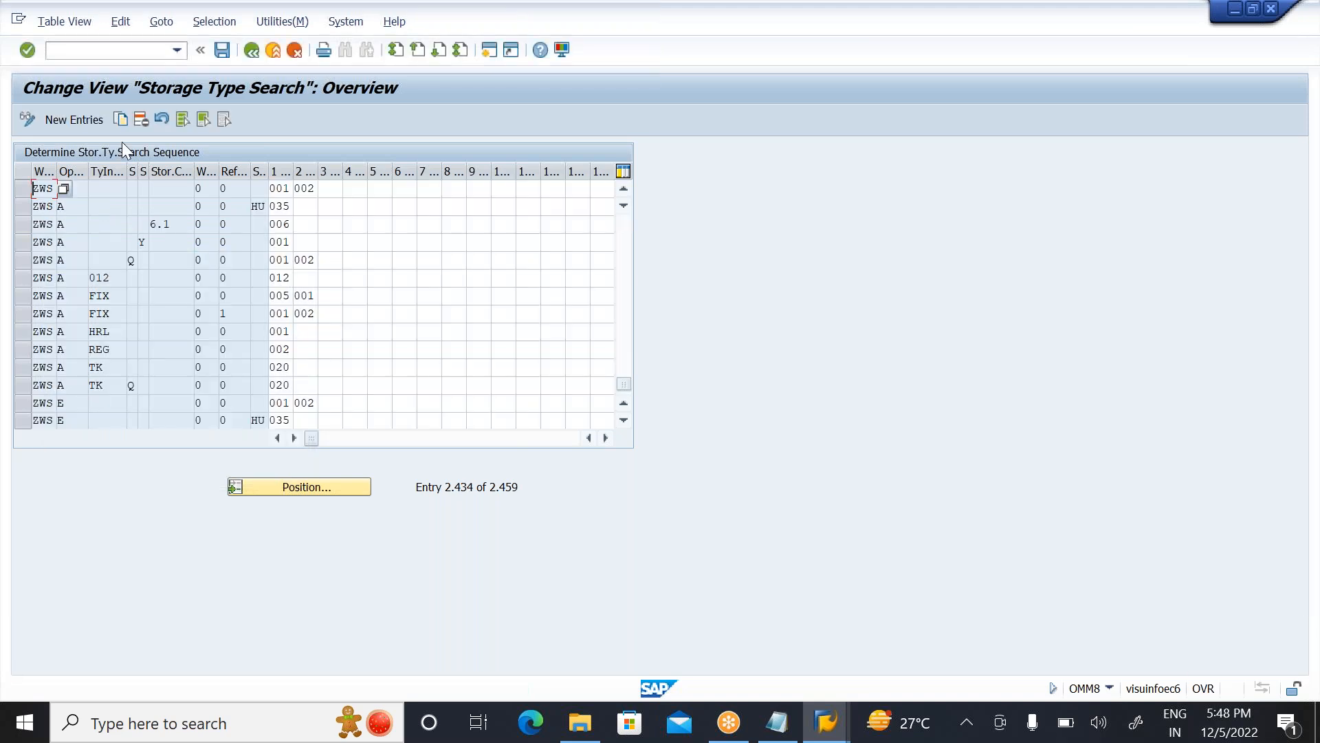
Step: In the first ZWS operation A entry, clear the second storage type and set the first one to ***
{"action": "left_click", "coordinate": [282, 190]}
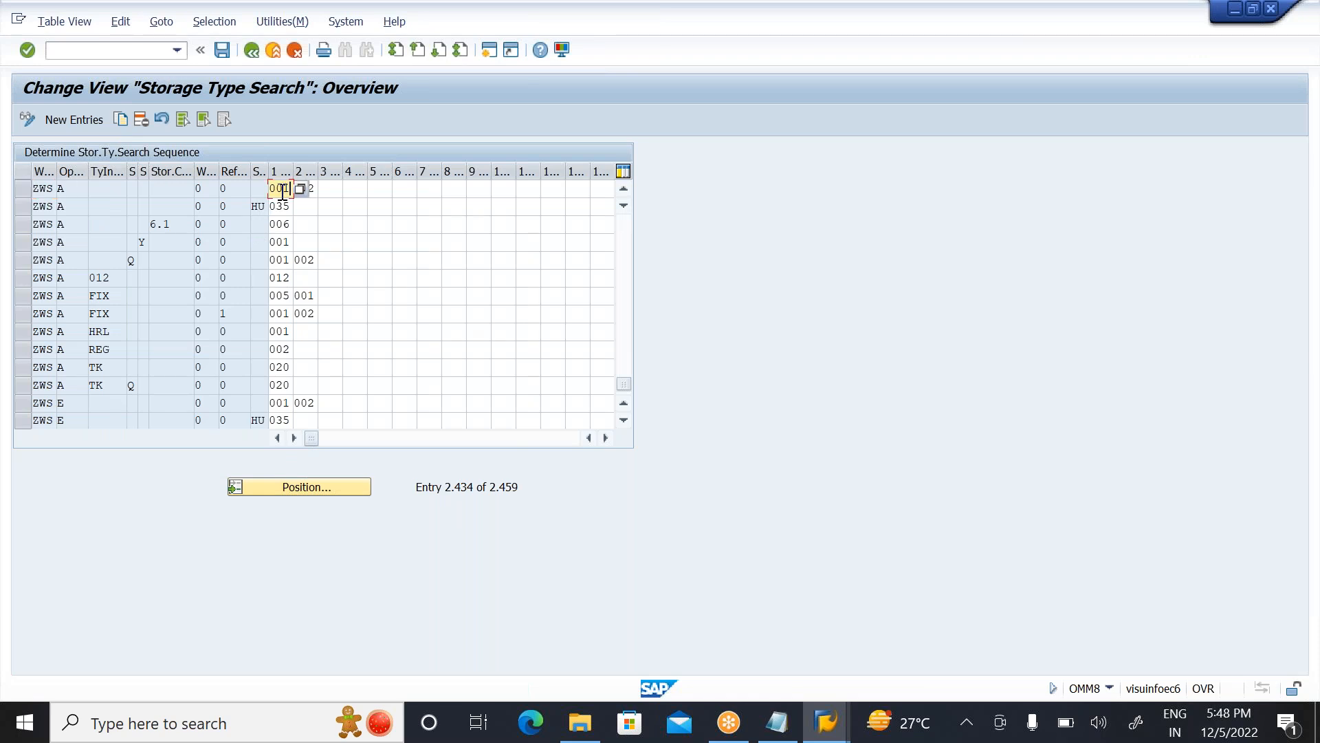
{"action": "key", "text": "Tab"}
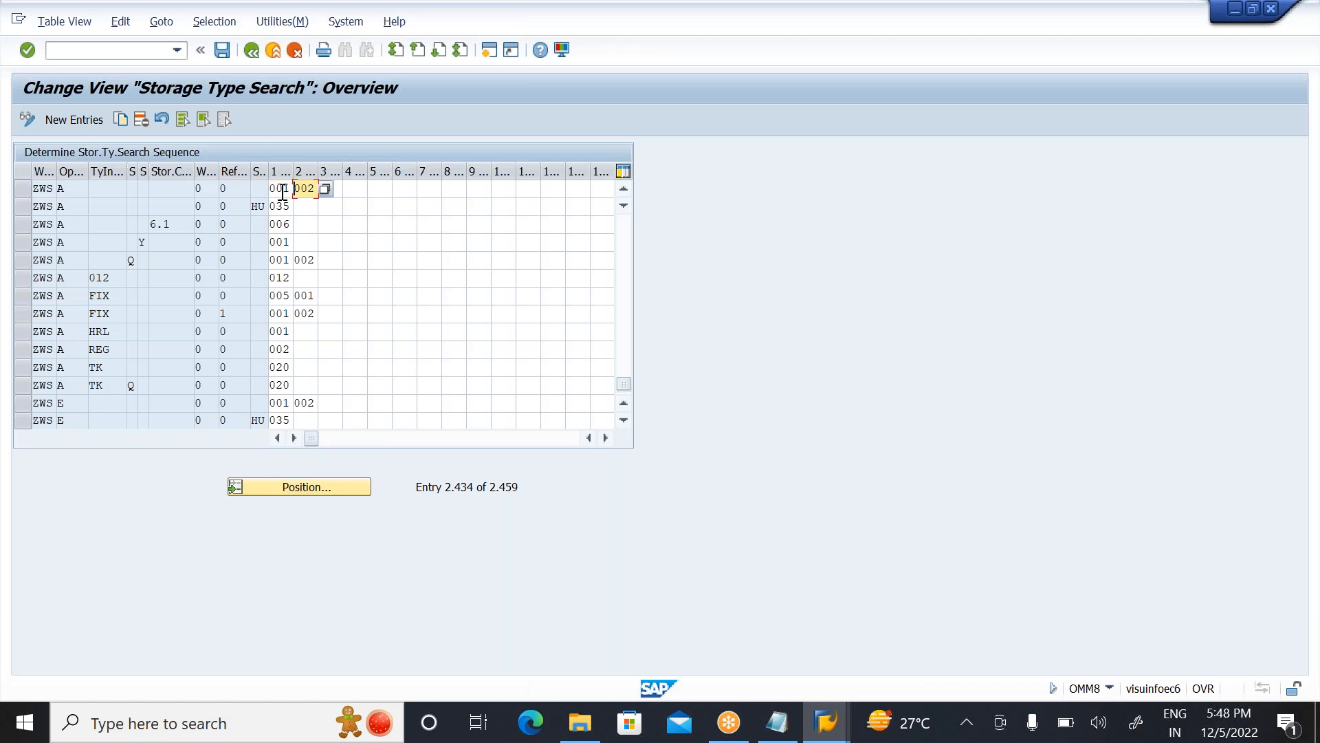
{"action": "key", "text": "BackSpace"}
{"action": "key", "text": "BackSpace"}
{"action": "key", "text": "BackSpace"}
{"action": "left_click", "coordinate": [284, 191]}
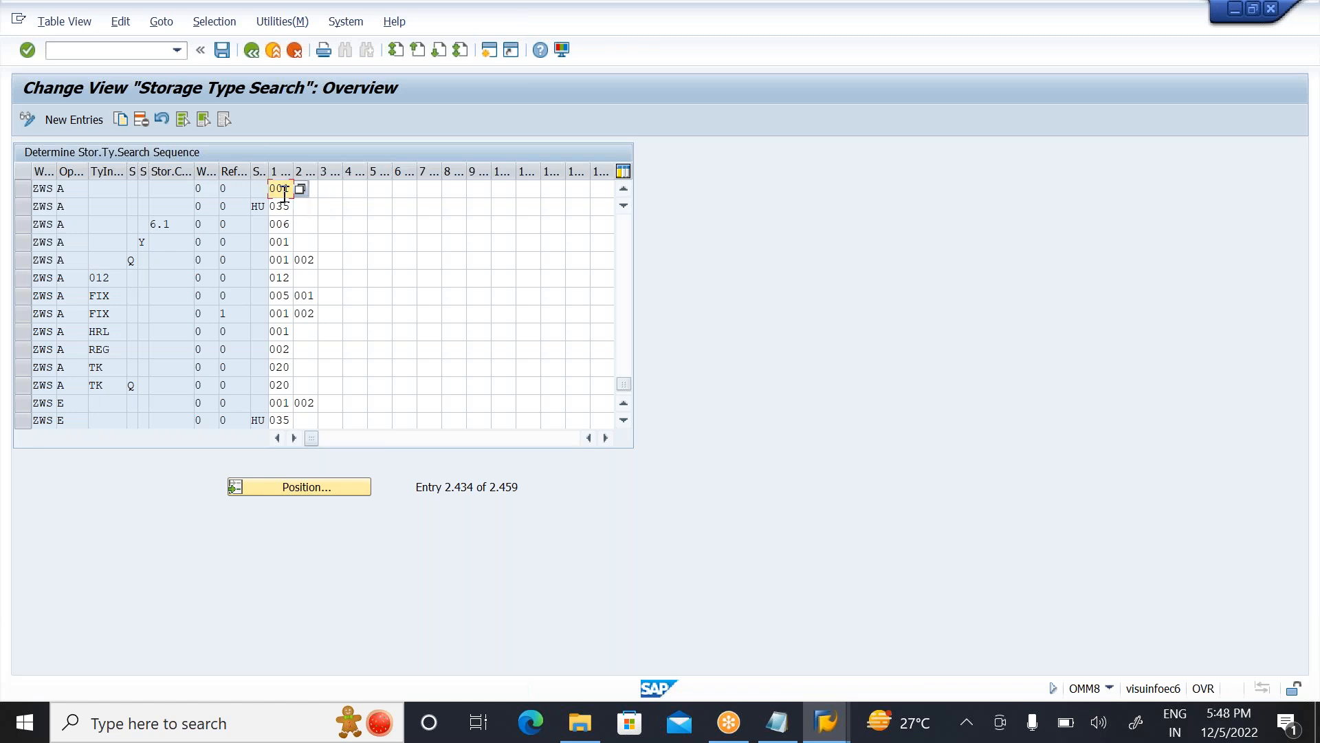
{"action": "key", "text": "BackSpace"}
{"action": "key", "text": "BackSpace"}
{"action": "key", "text": "BackSpace"}
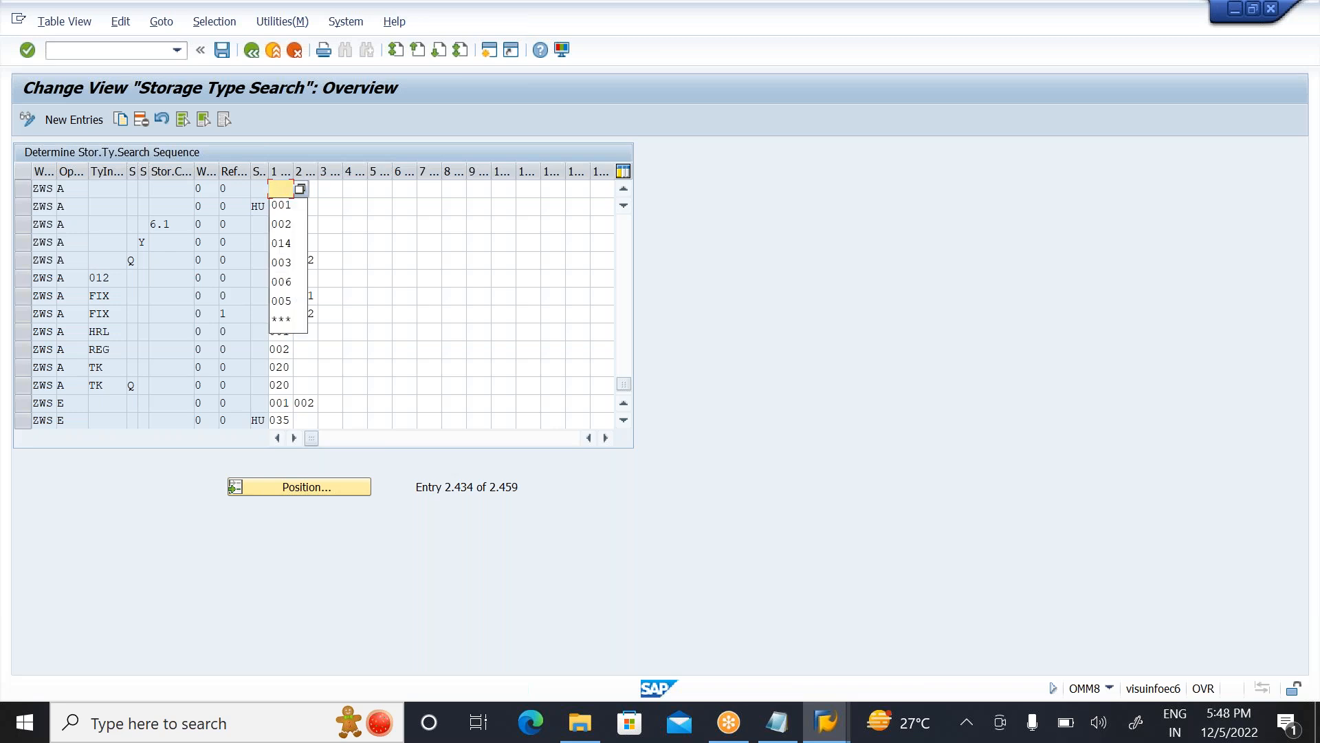
{"action": "left_click", "coordinate": [283, 320]}
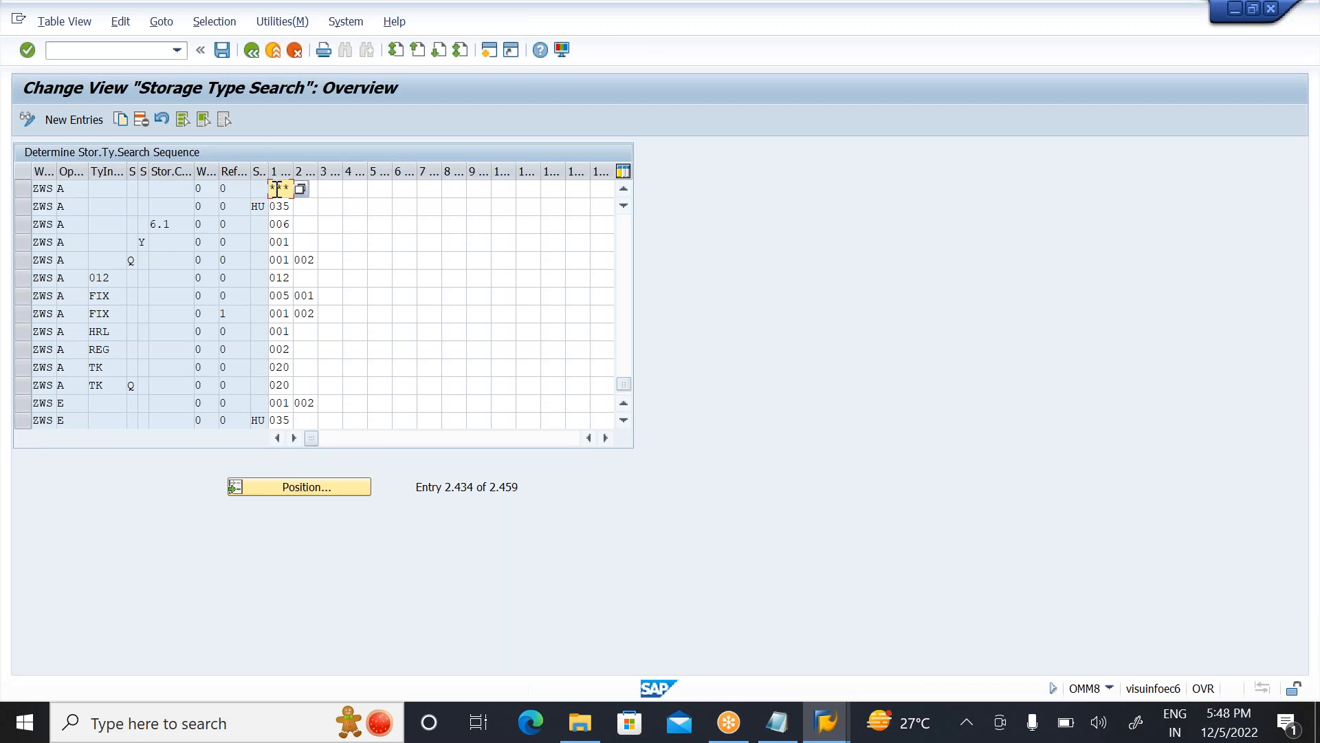
Step: Save the storage type search change with its customizing request and return to the Stringent FIFO overview
{"action": "left_click", "coordinate": [72, 193]}
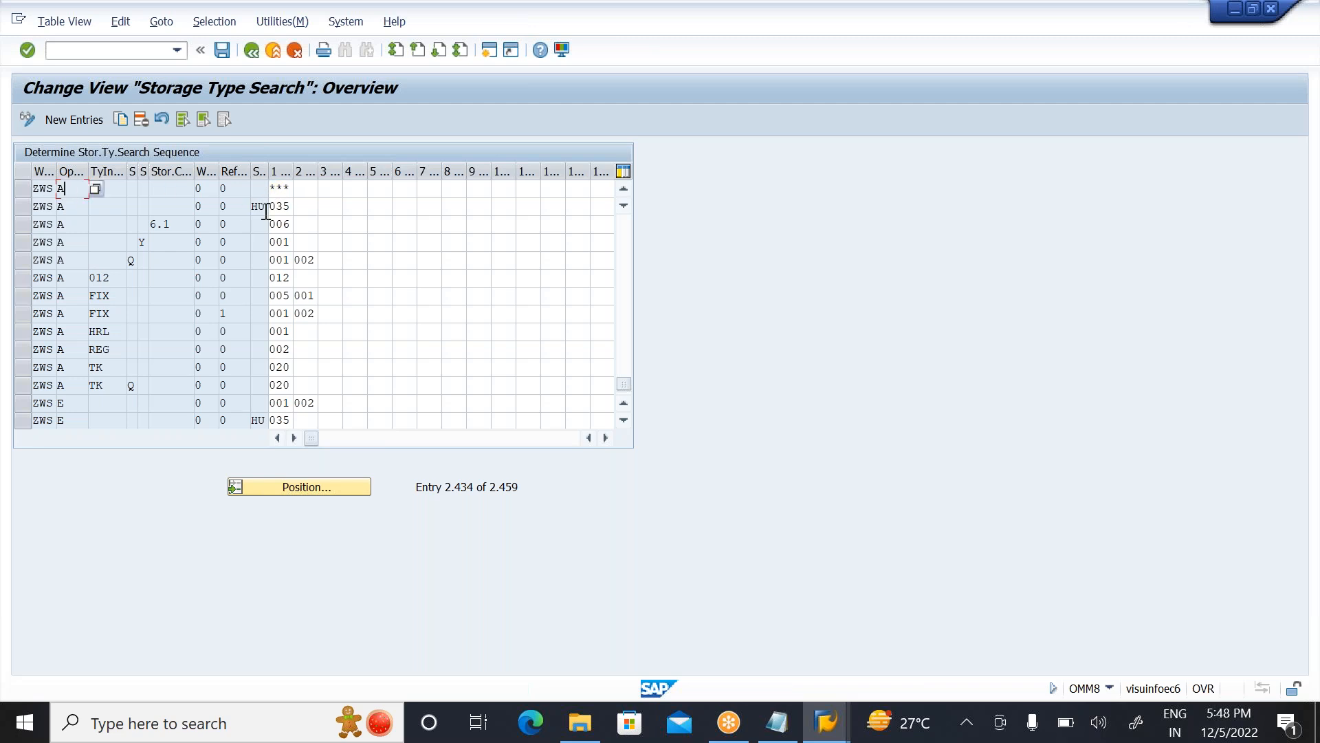
{"action": "left_click", "coordinate": [277, 191]}
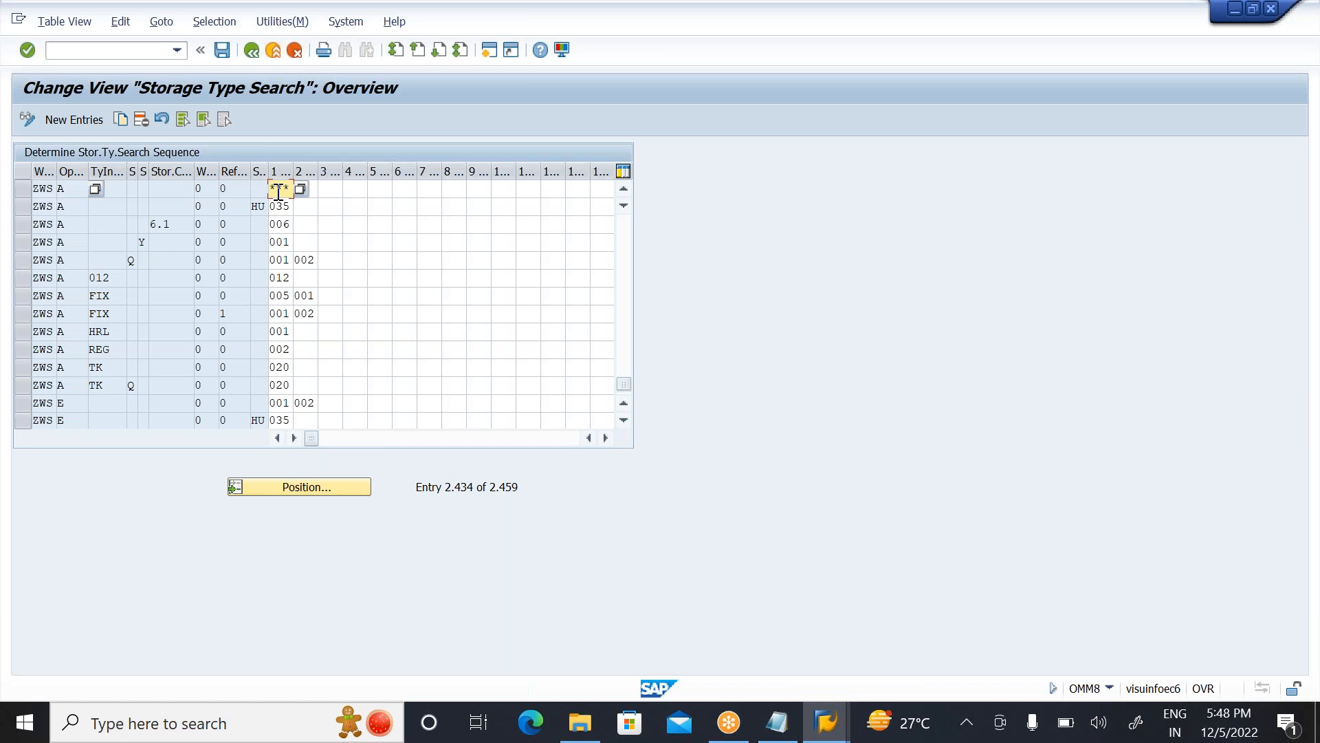
{"action": "left_click", "coordinate": [347, 193]}
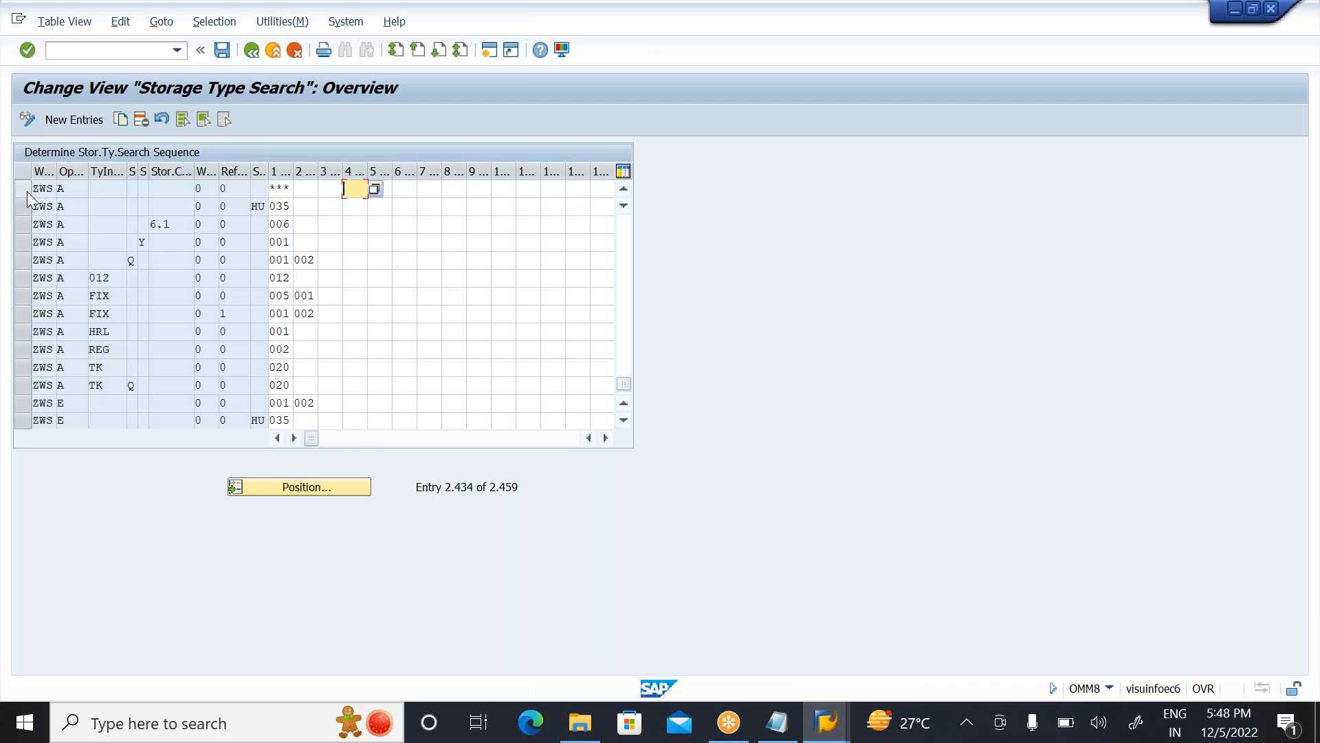
{"action": "left_click", "coordinate": [282, 195]}
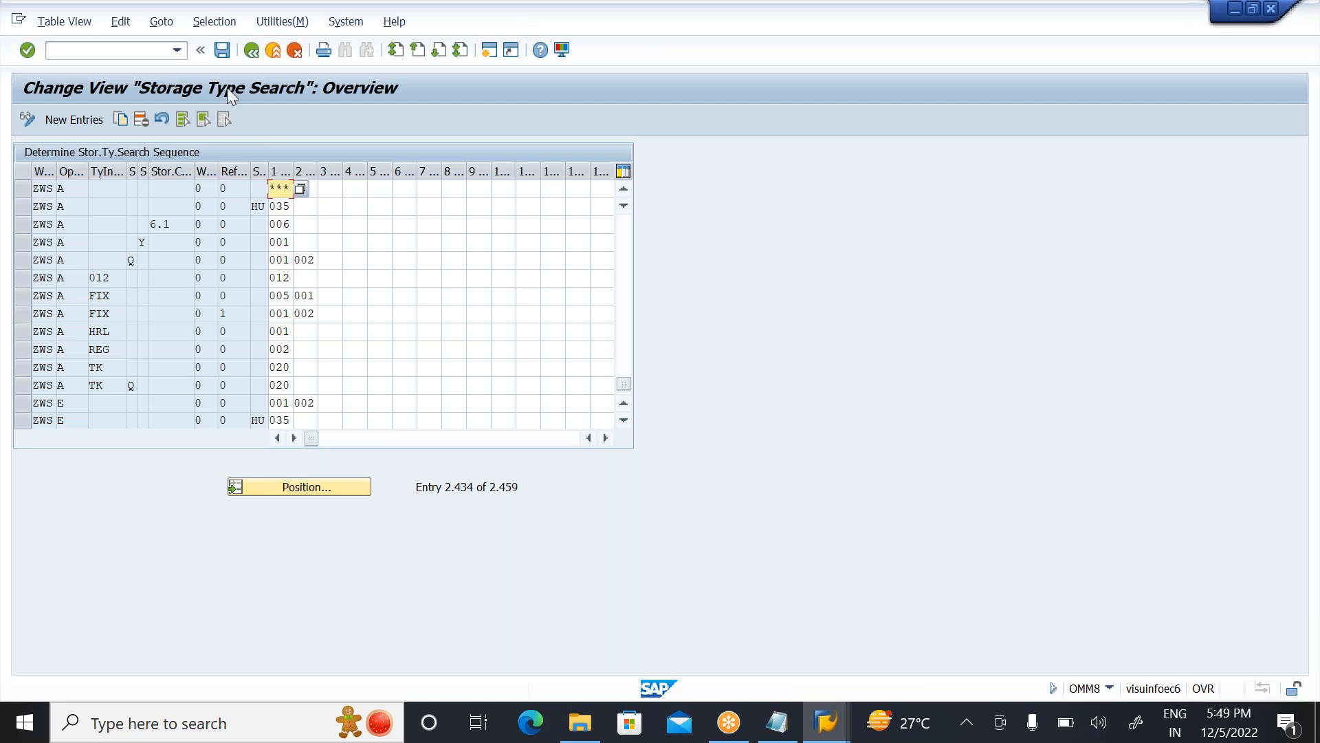
{"action": "left_click", "coordinate": [220, 56]}
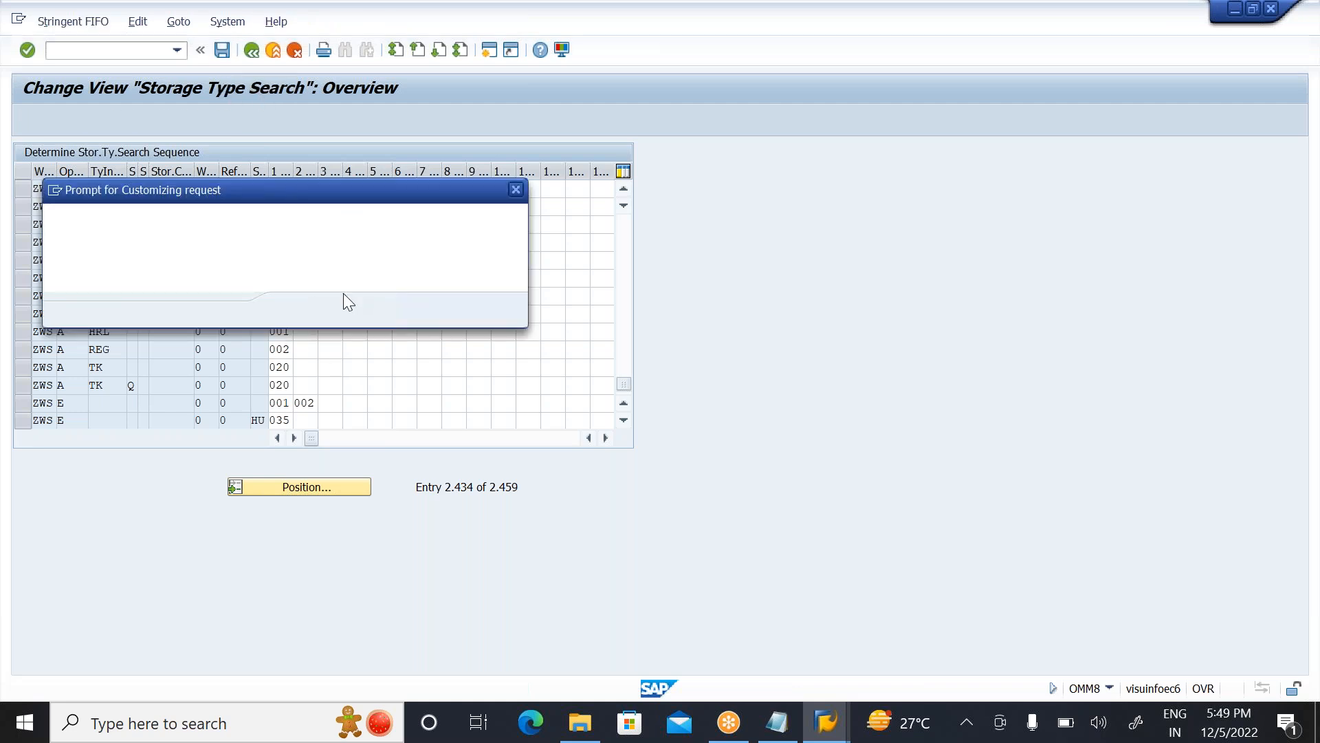
{"action": "left_click", "coordinate": [296, 311]}
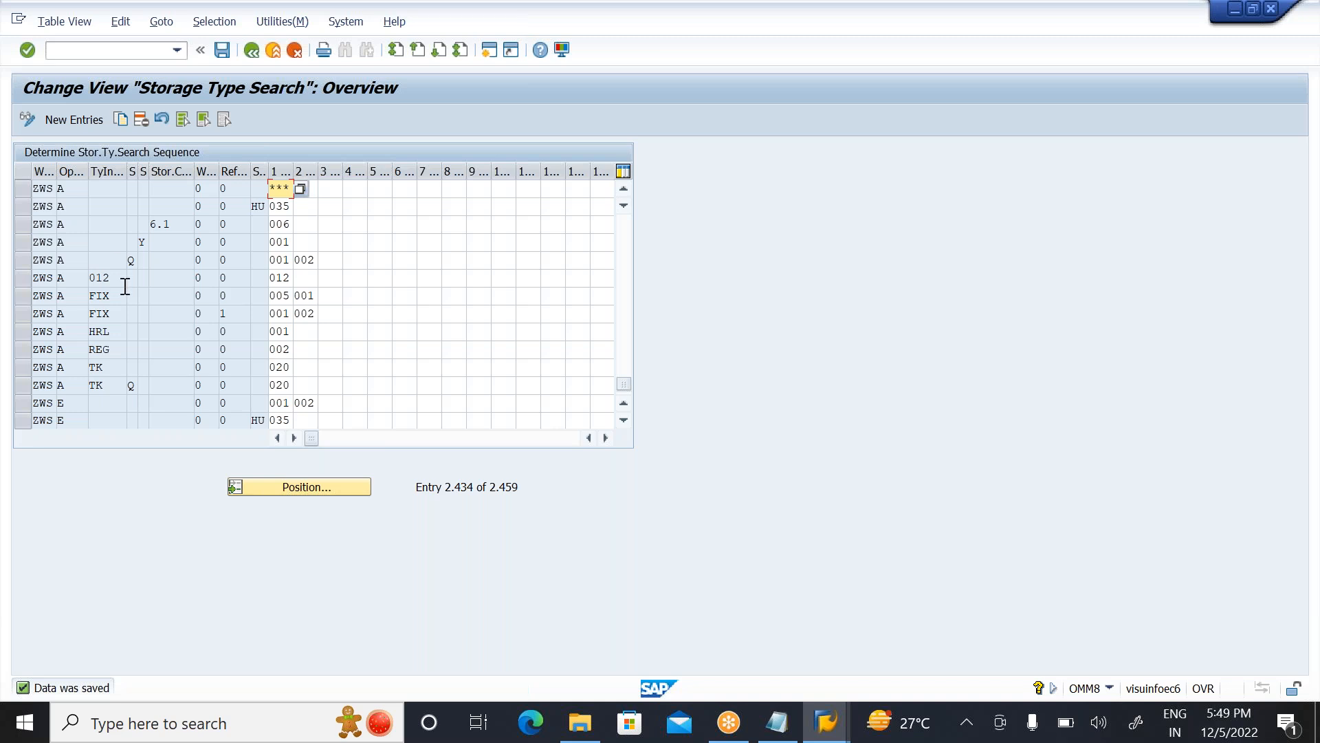
{"action": "left_click", "coordinate": [248, 53]}
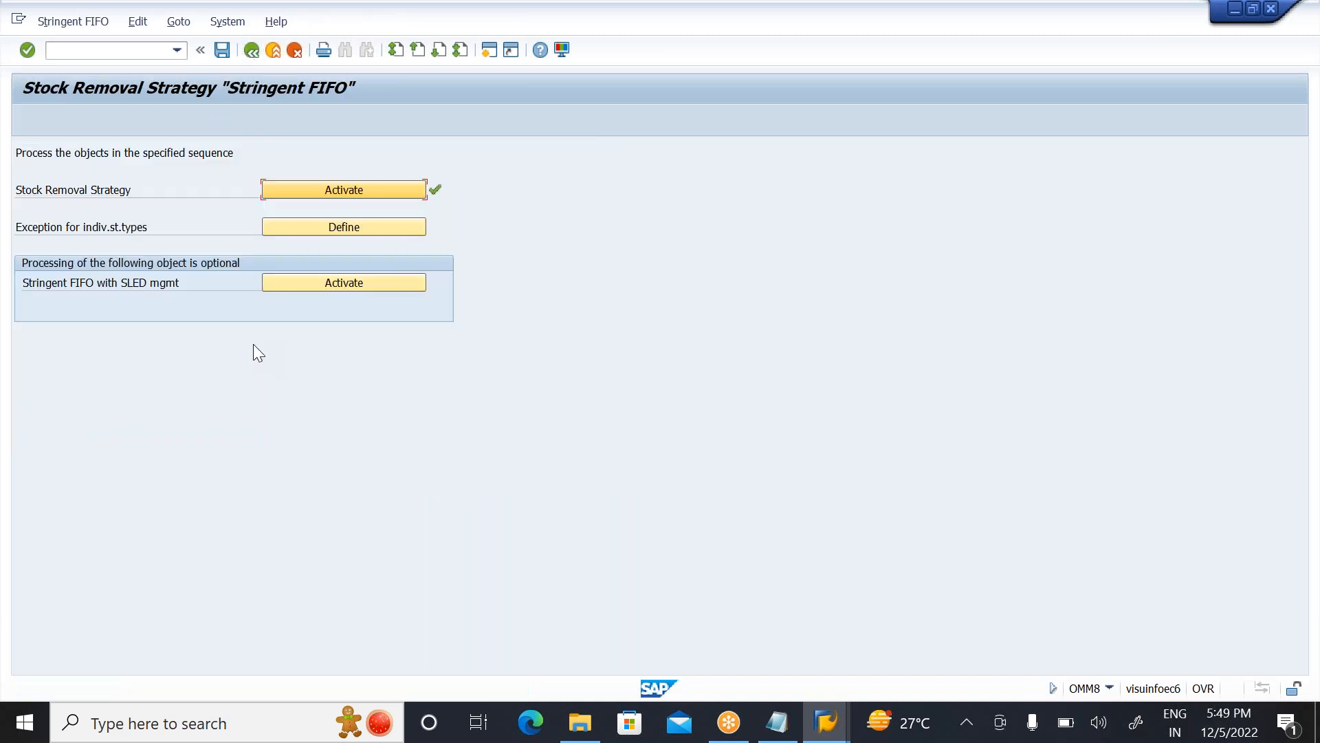
Step: View the storage types excluded from Stringent FIFO, position the list at warehouse ZWS, and return to the strategy overview
{"action": "left_click", "coordinate": [345, 230]}
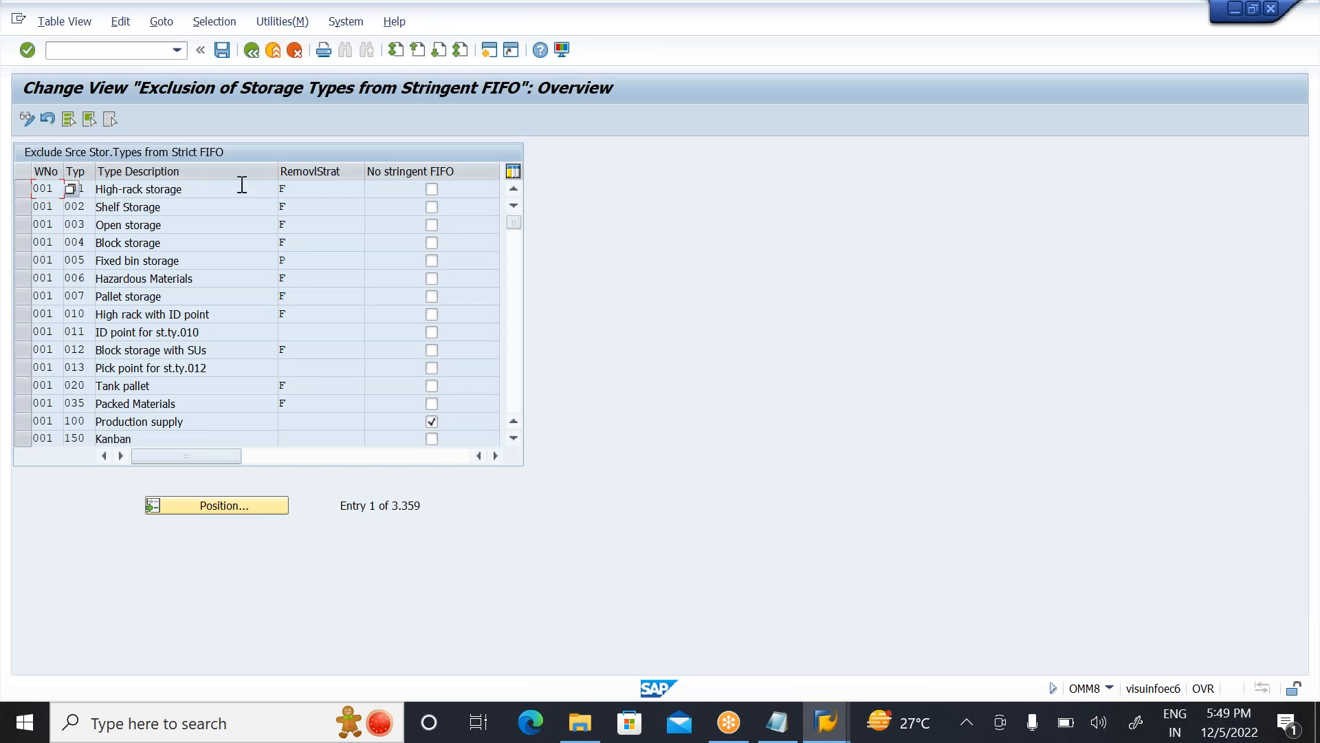
{"action": "left_click", "coordinate": [250, 51]}
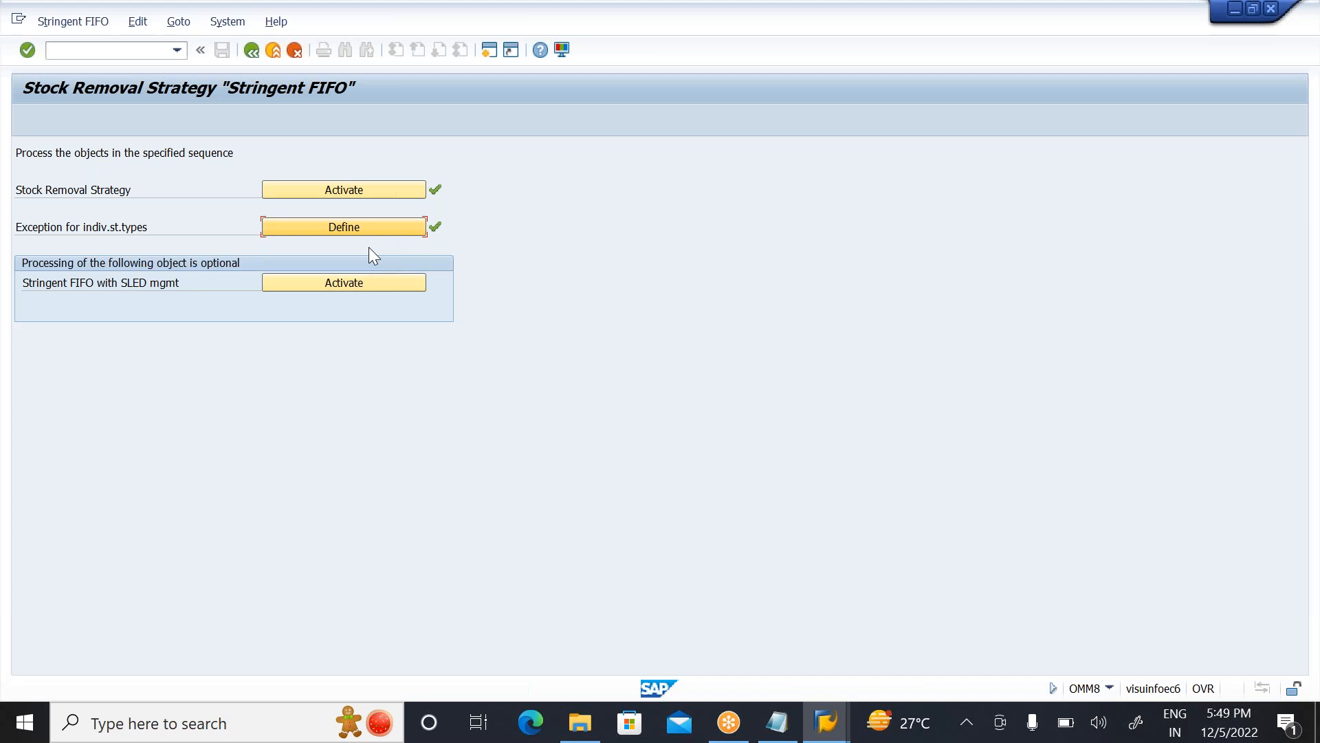
{"action": "left_click", "coordinate": [332, 224]}
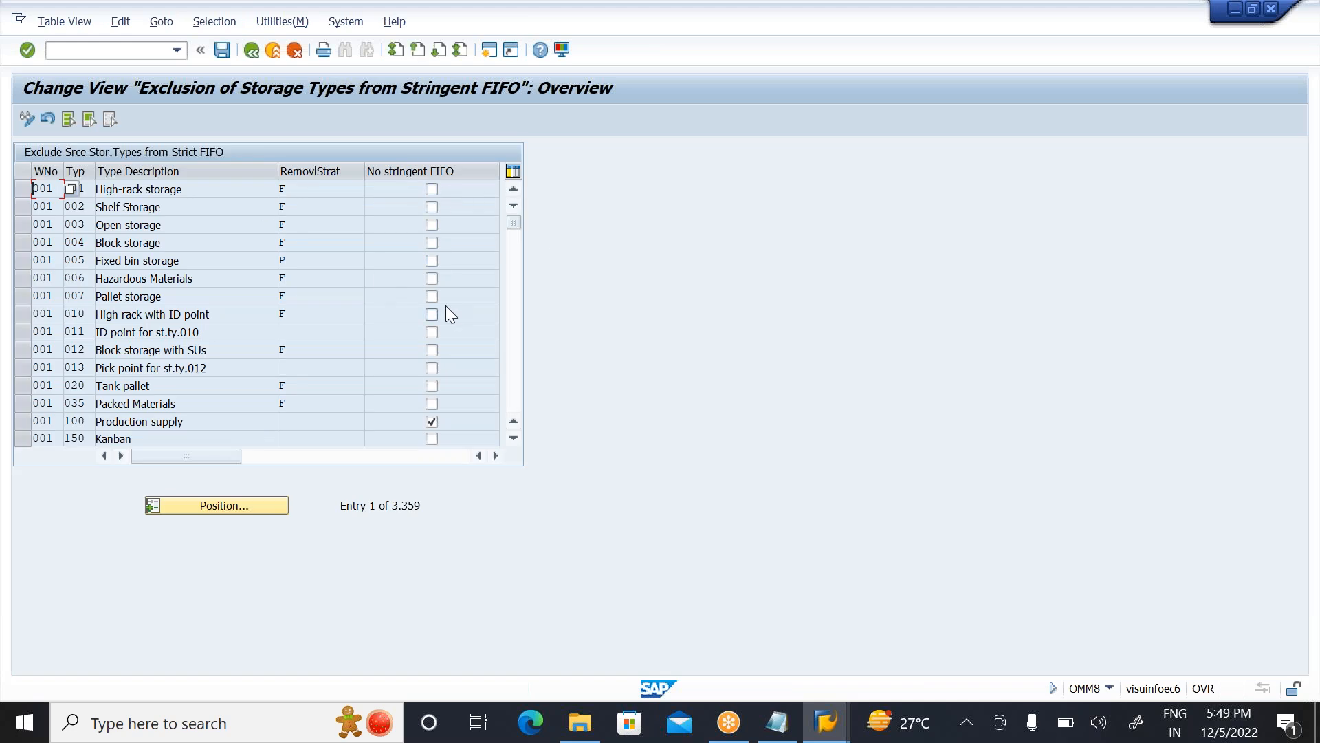
{"action": "left_click", "coordinate": [236, 510]}
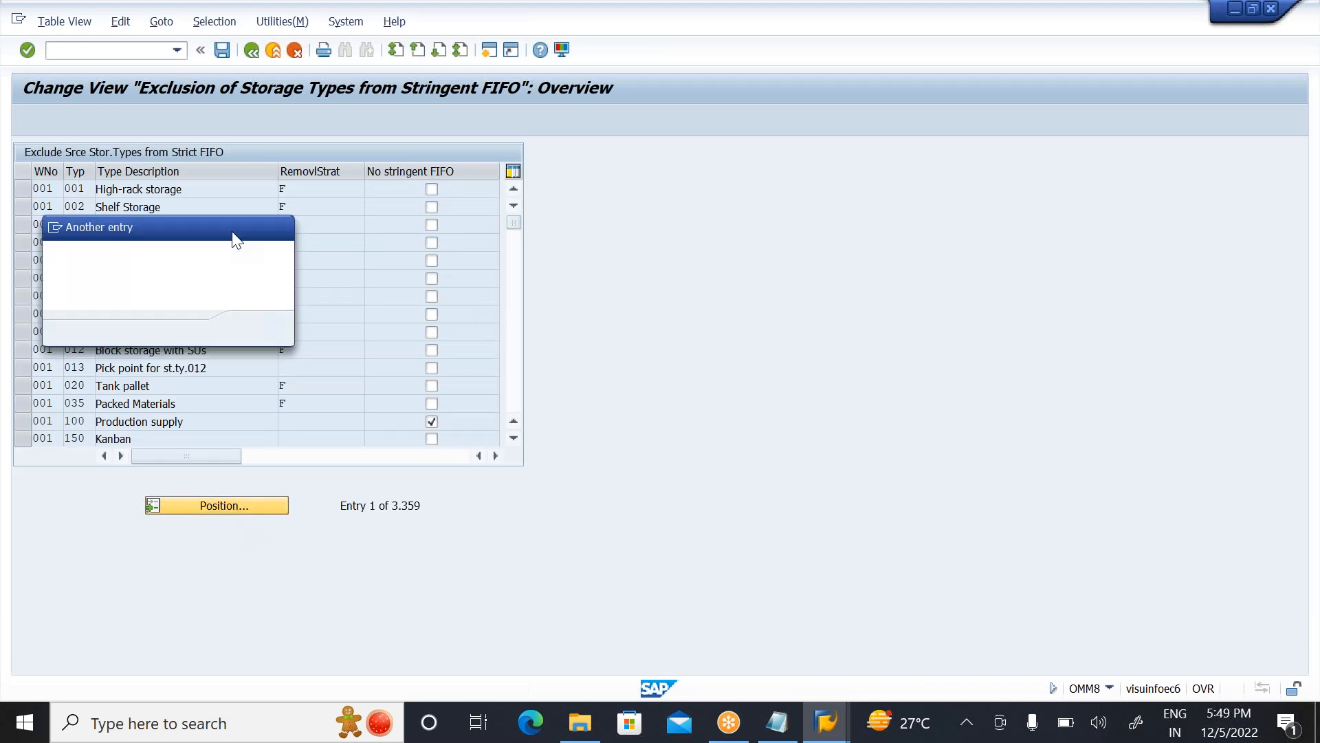
{"action": "type", "text": "zws"}
{"action": "key", "text": "Tab"}
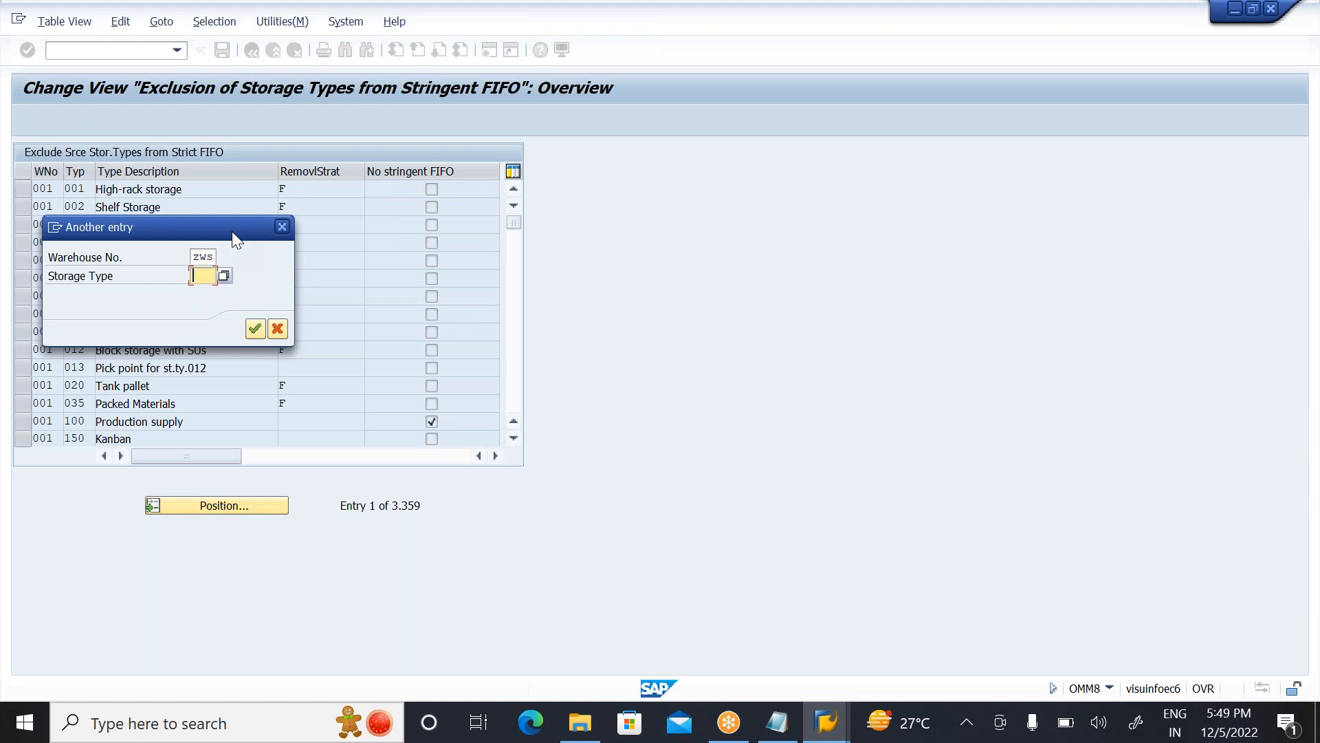
{"action": "key", "text": "Return"}
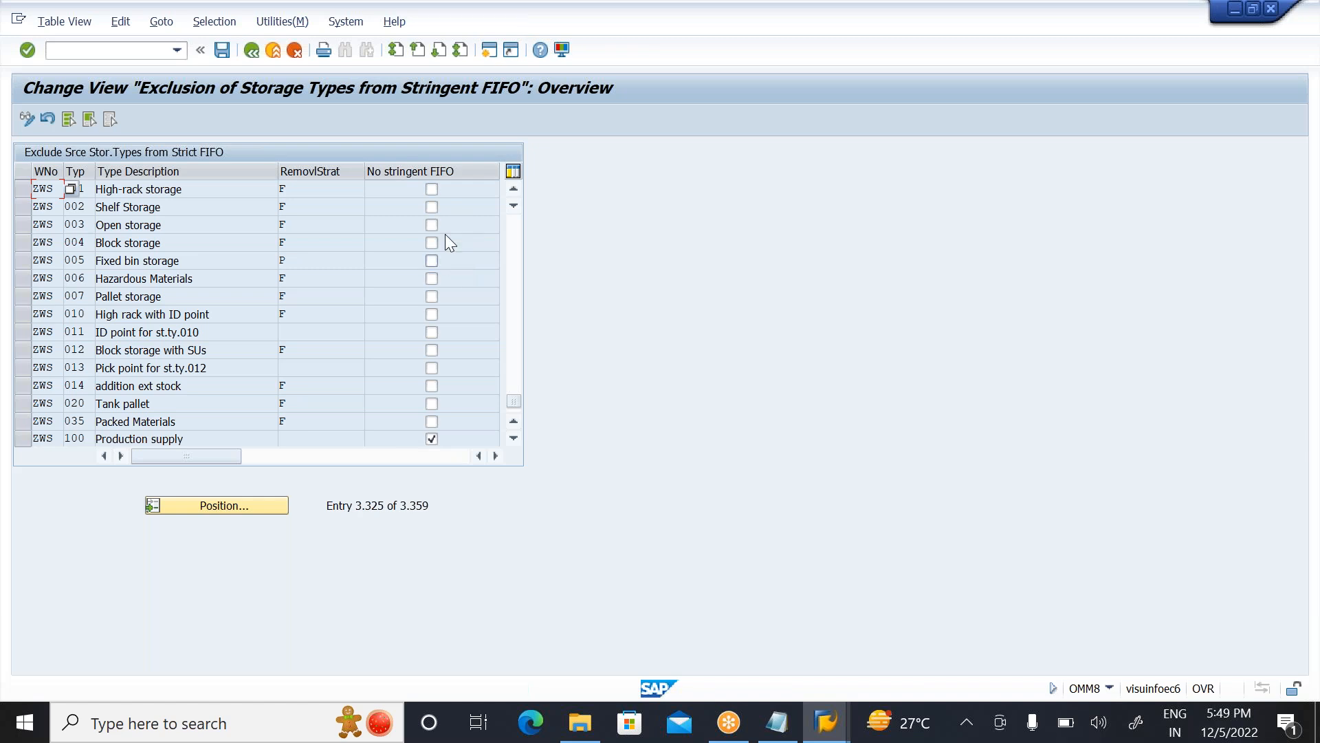
{"action": "left_click", "coordinate": [430, 187]}
{"action": "left_click", "coordinate": [255, 58]}
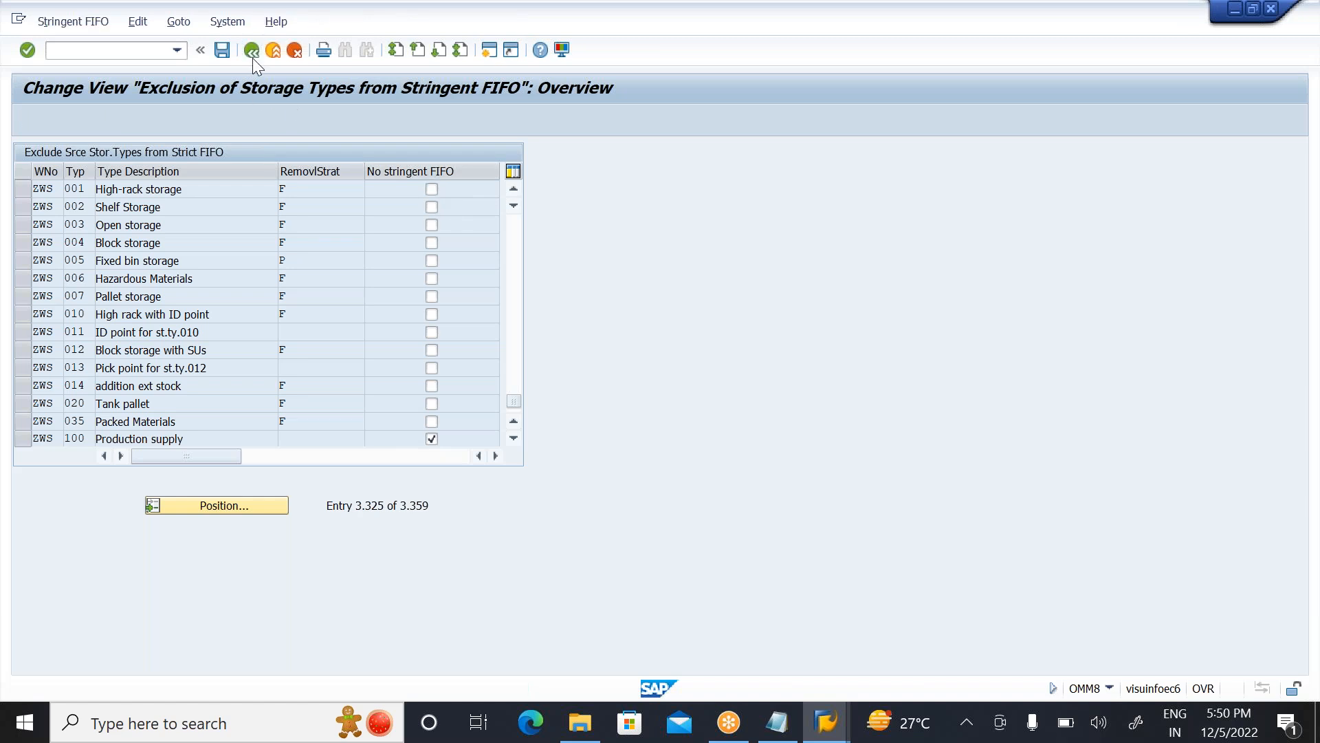
Step: View the SLED management activation per warehouse number for Stringent FIFO and return to the strategy overview
{"action": "left_click", "coordinate": [347, 276]}
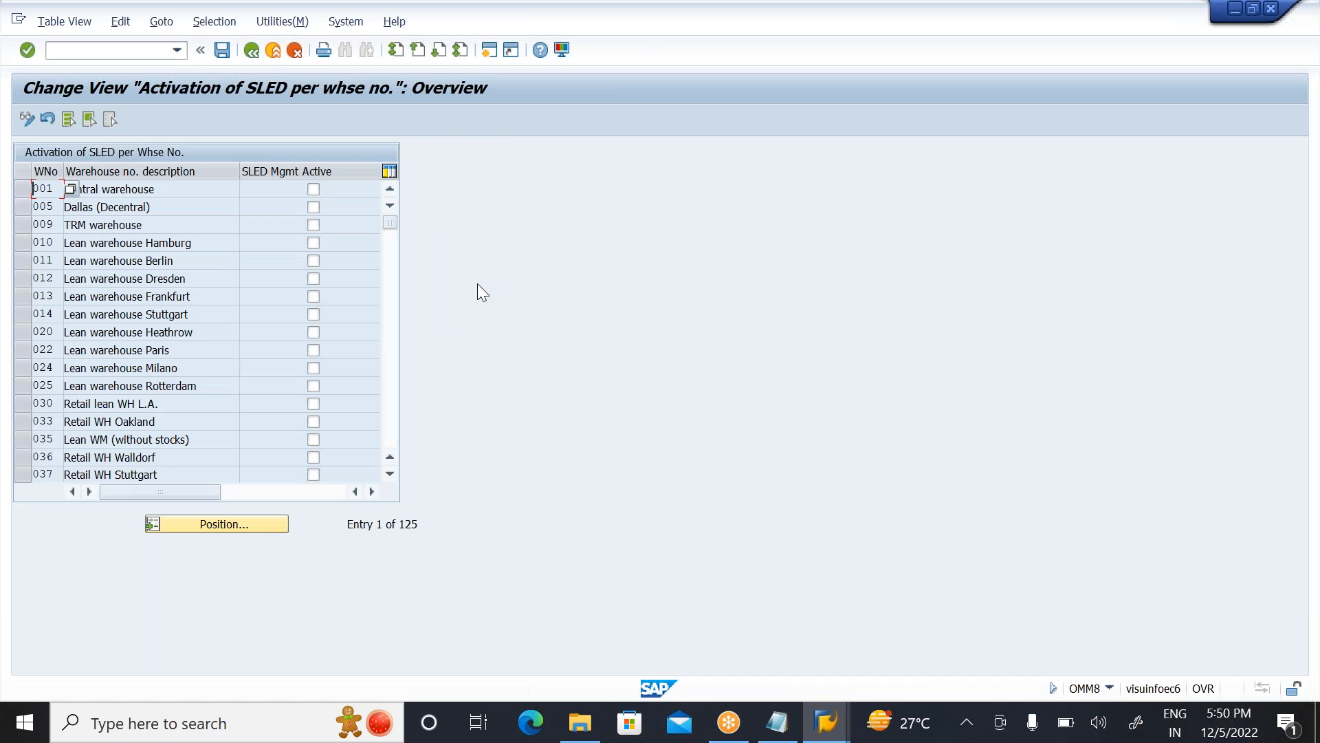
{"action": "left_click", "coordinate": [209, 189]}
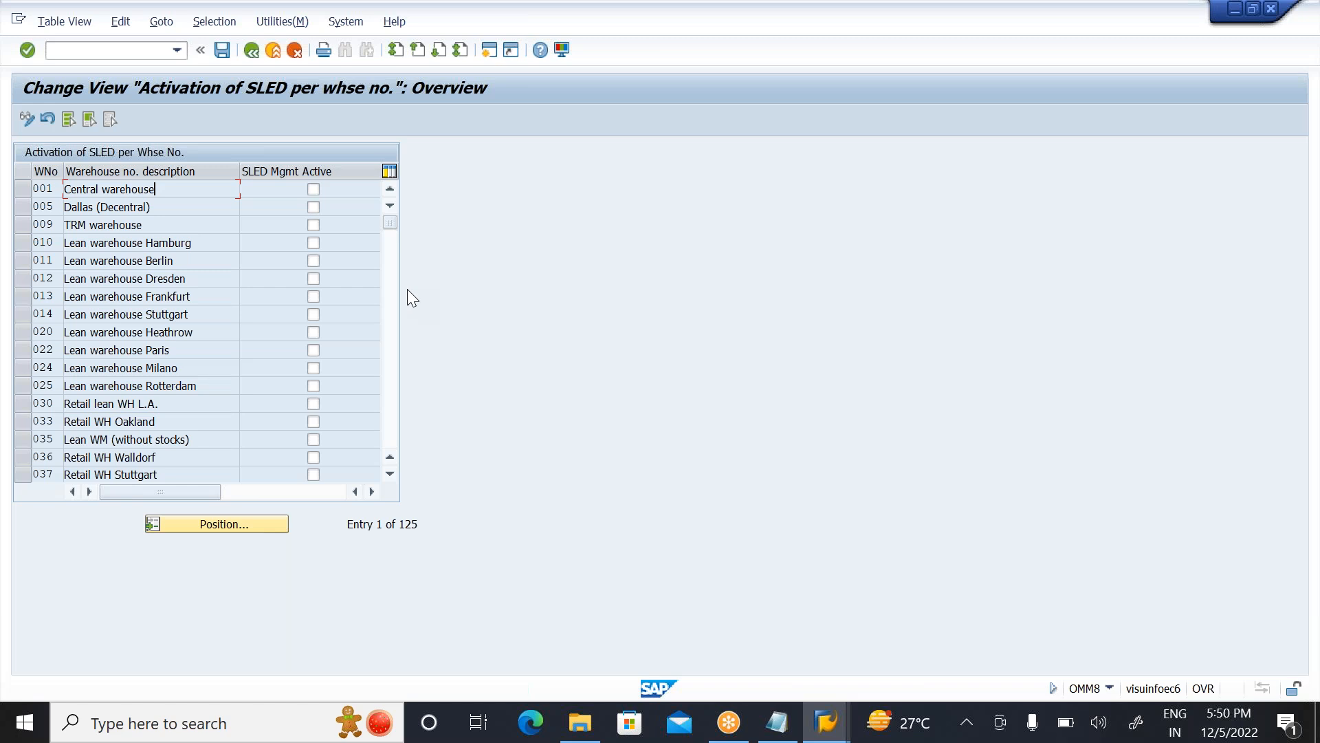
{"action": "left_click", "coordinate": [250, 49]}
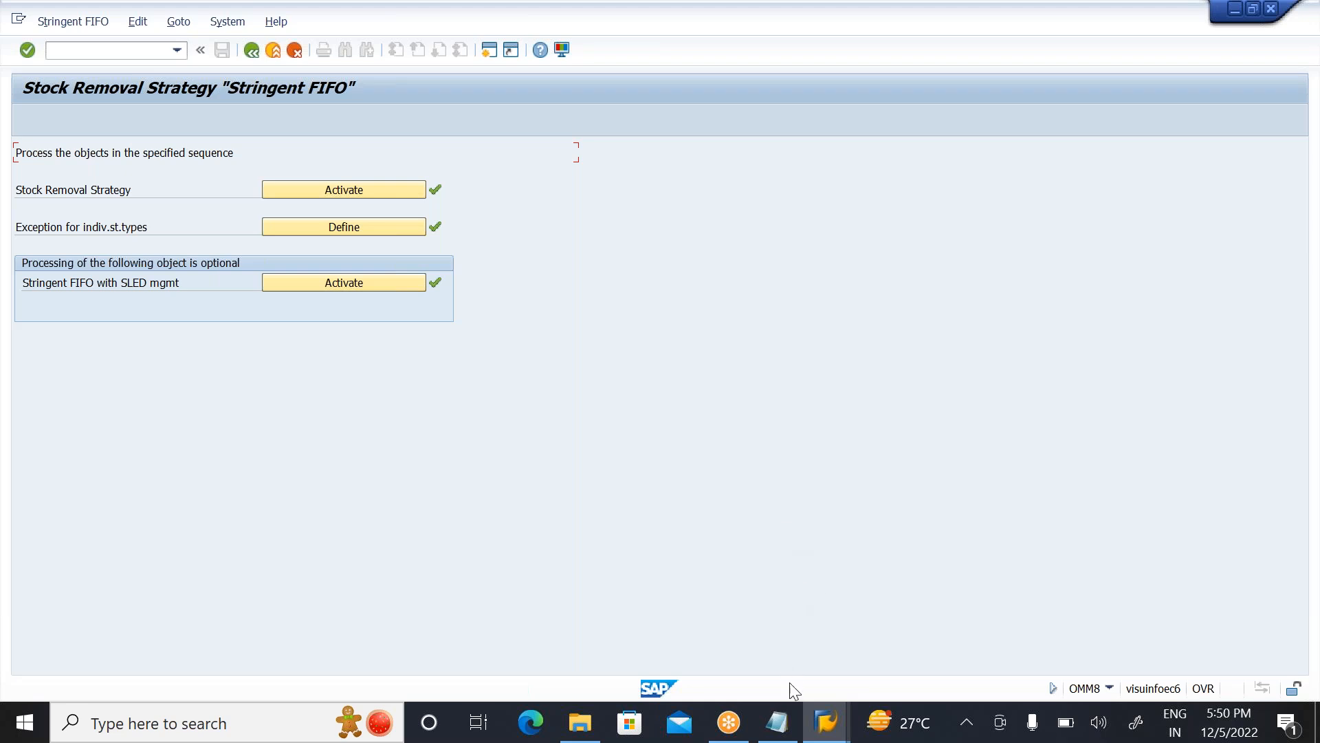
Step: Switch to Notepad and delete the St FIFO note together with its ZWS storage type lines 001 to 003
{"action": "left_click", "coordinate": [779, 719]}
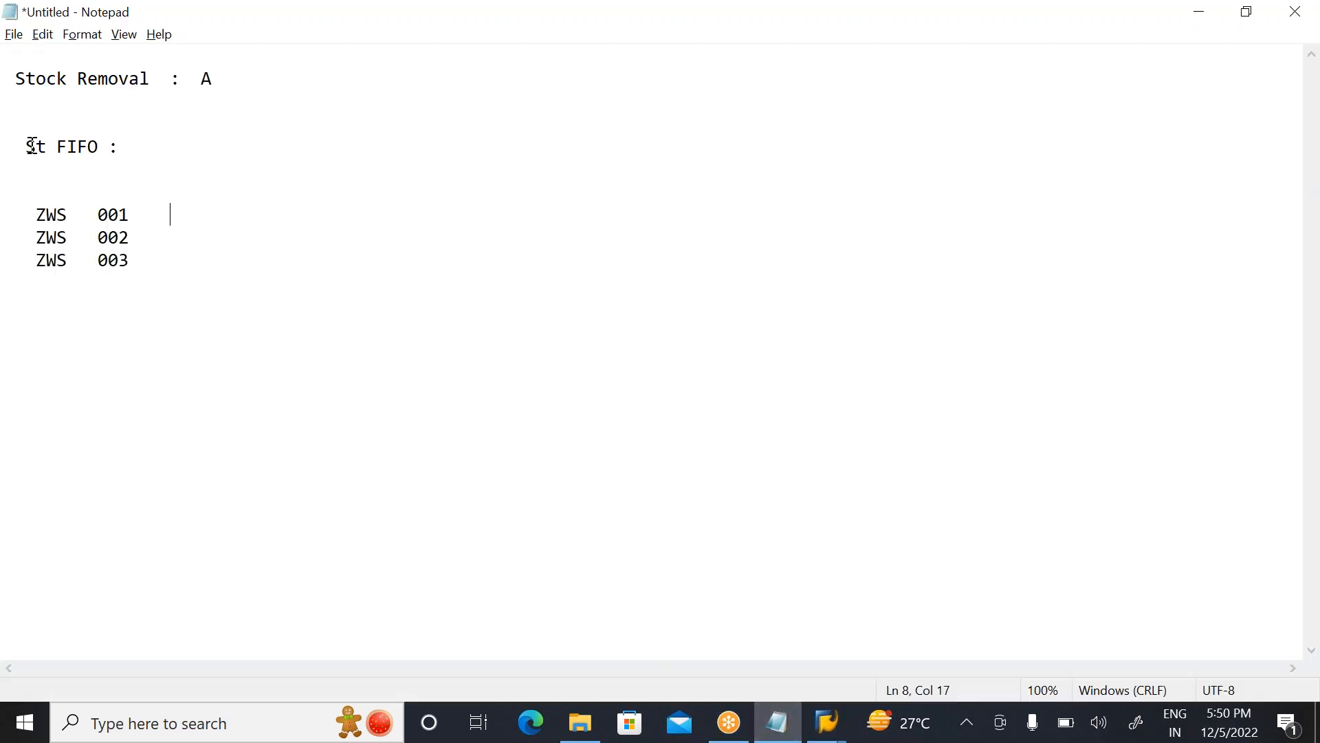
{"action": "left_click_drag", "start_coordinate": [23, 146], "coordinate": [233, 306]}
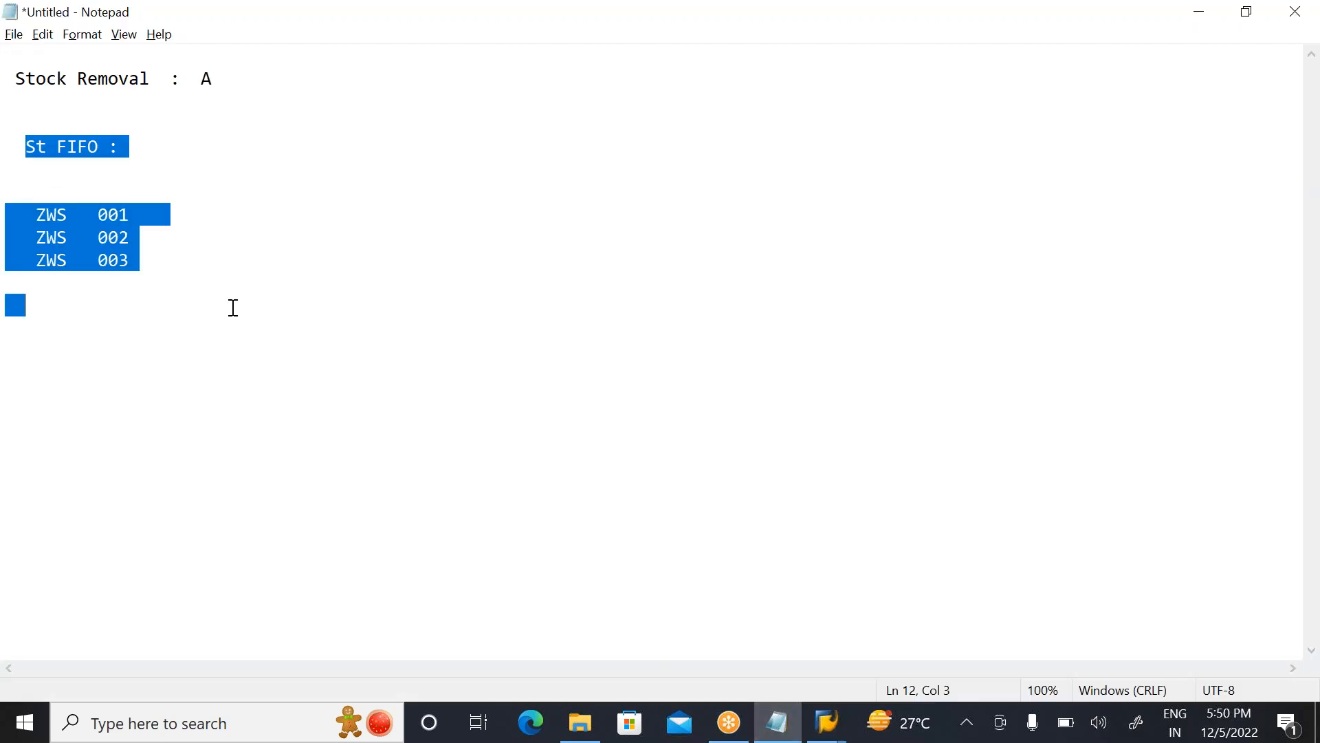
{"action": "key", "text": "BackSpace"}
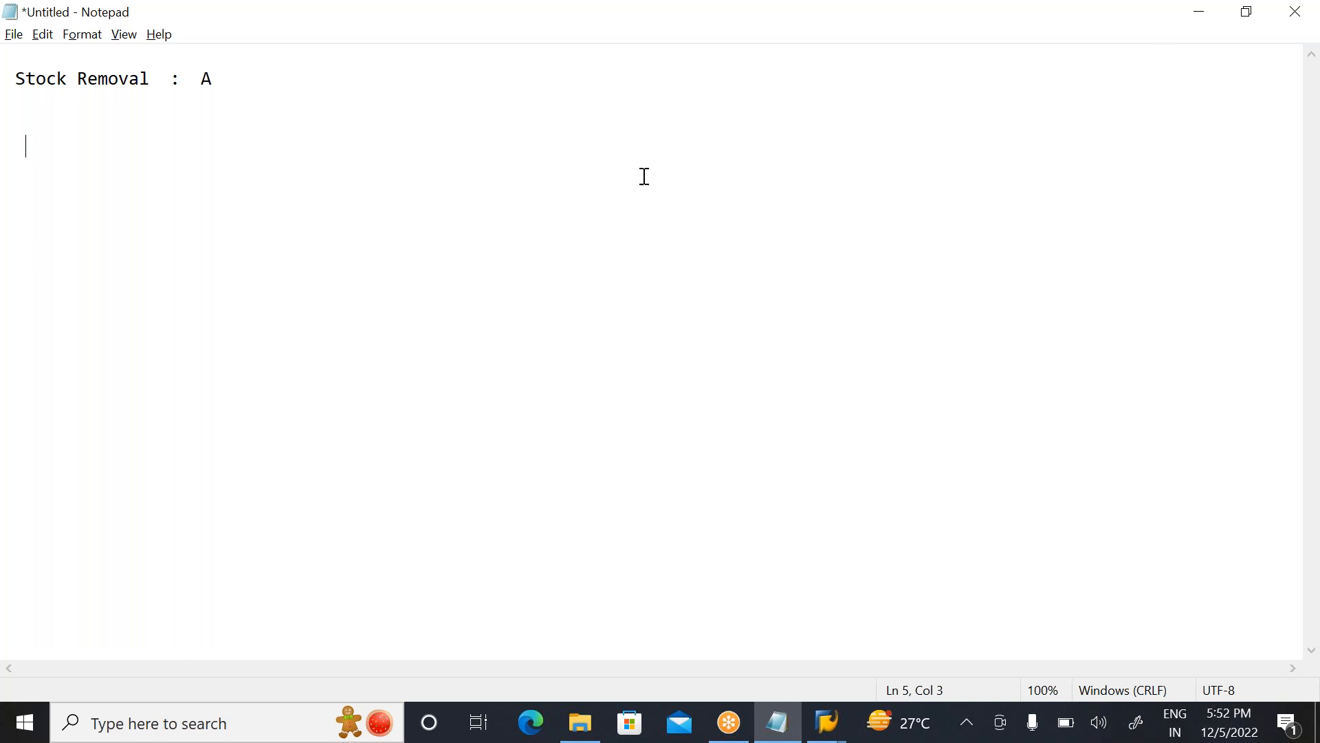
Step: Switch back to SAP and exit the Stringent FIFO configuration and implementation guide to SAP Easy Access, staying logged on
{"action": "left_click", "coordinate": [1210, 19]}
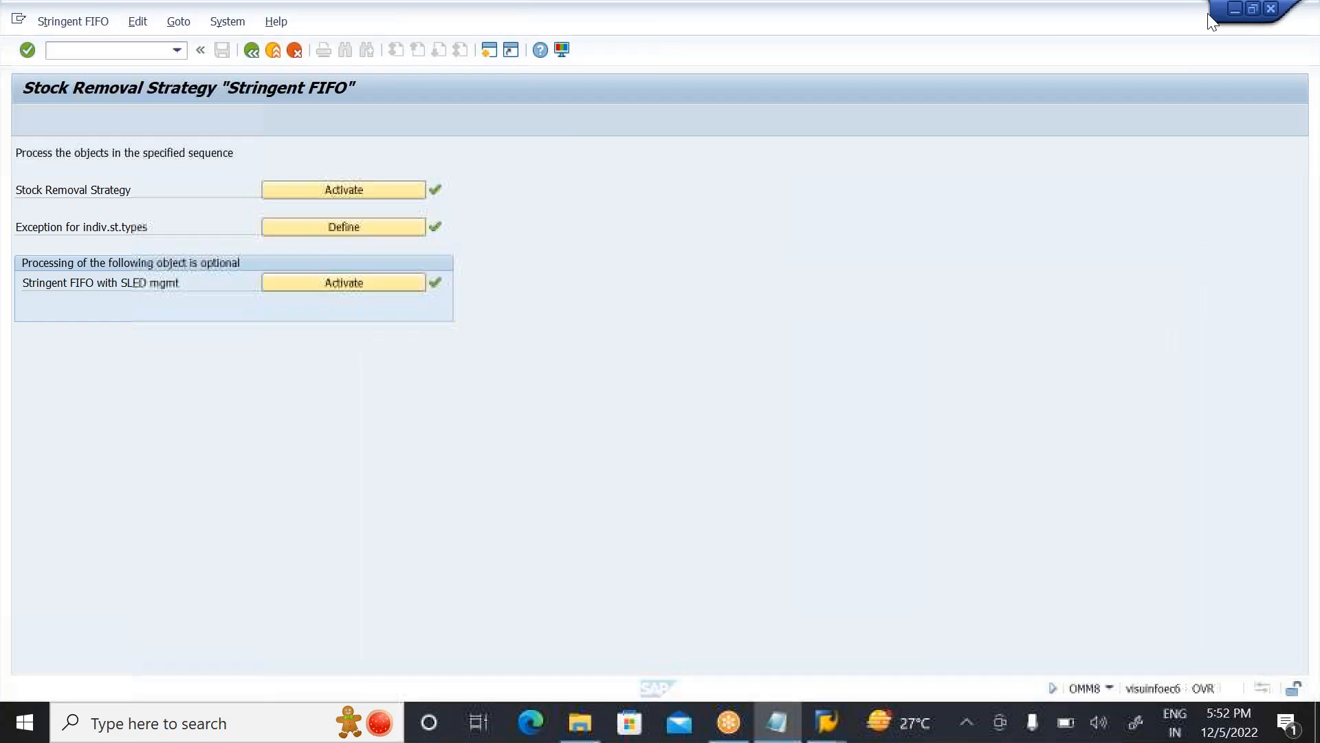
{"action": "left_click", "coordinate": [269, 48]}
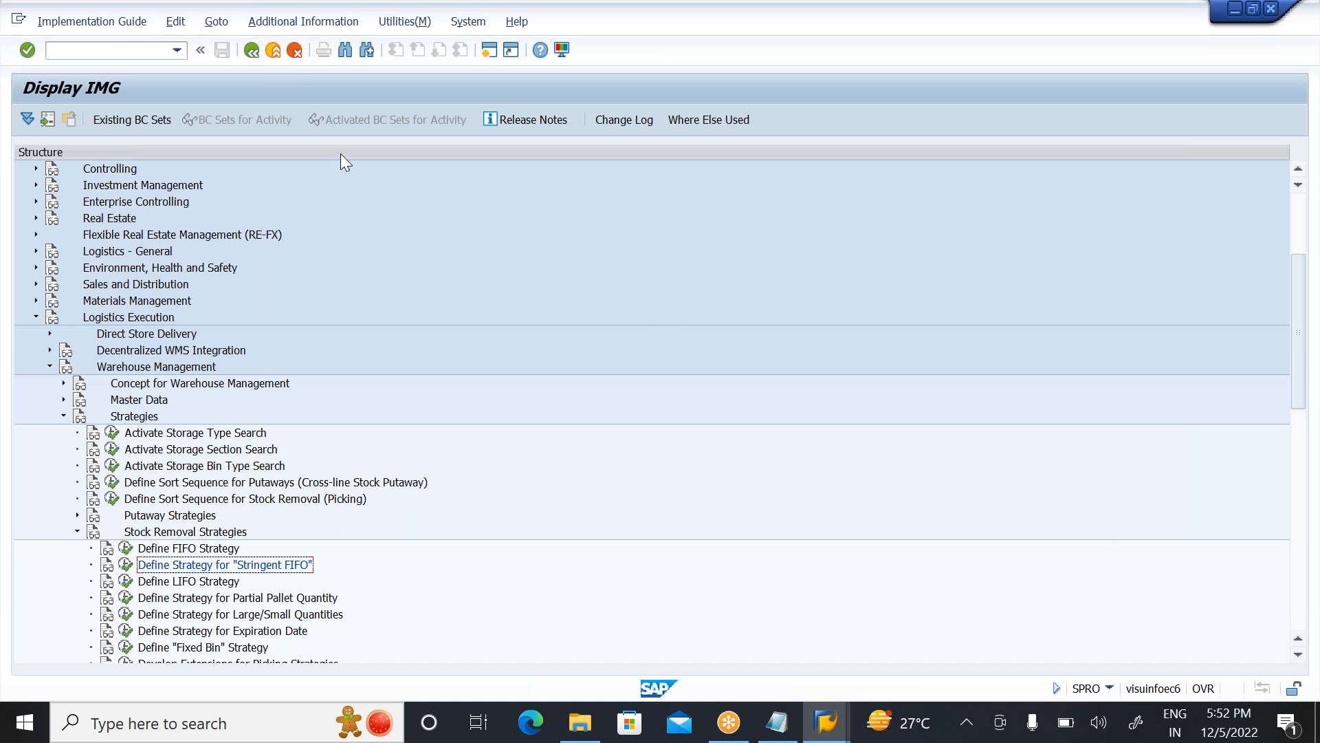
{"action": "left_click", "coordinate": [275, 51]}
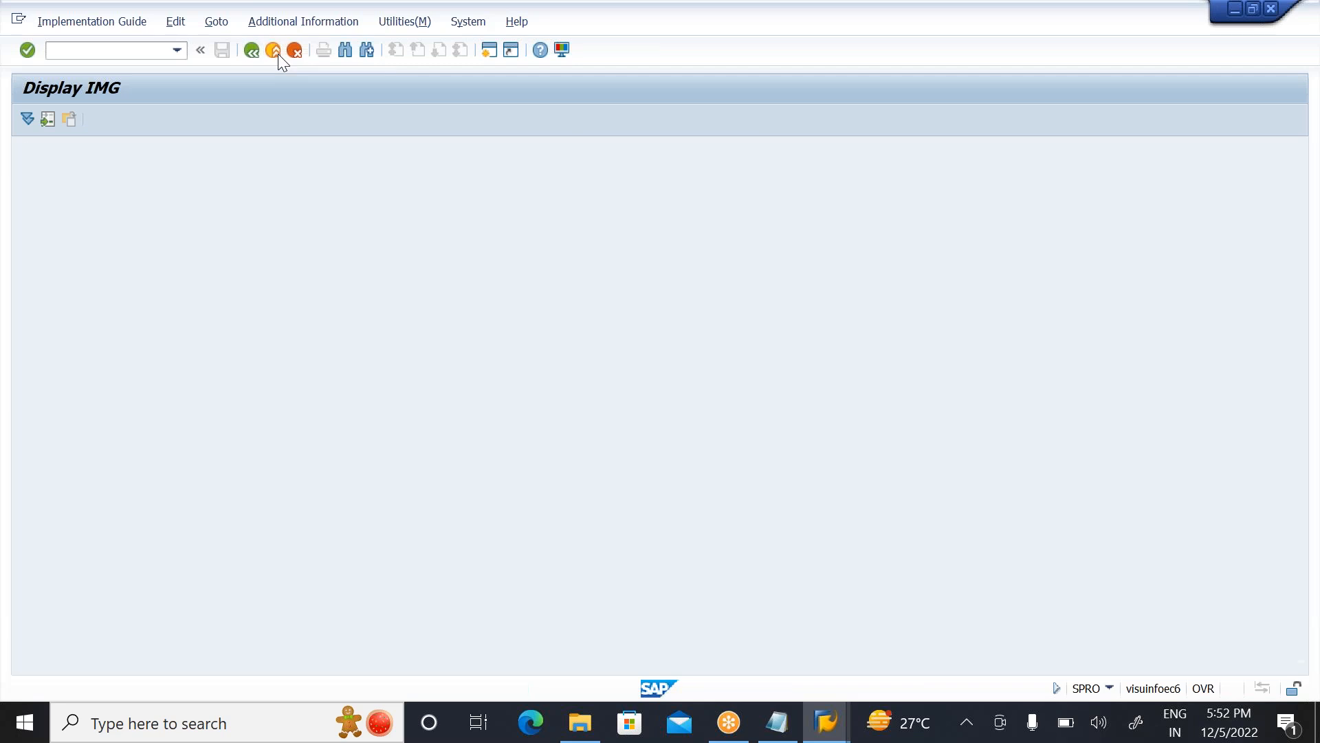
{"action": "left_click", "coordinate": [275, 51]}
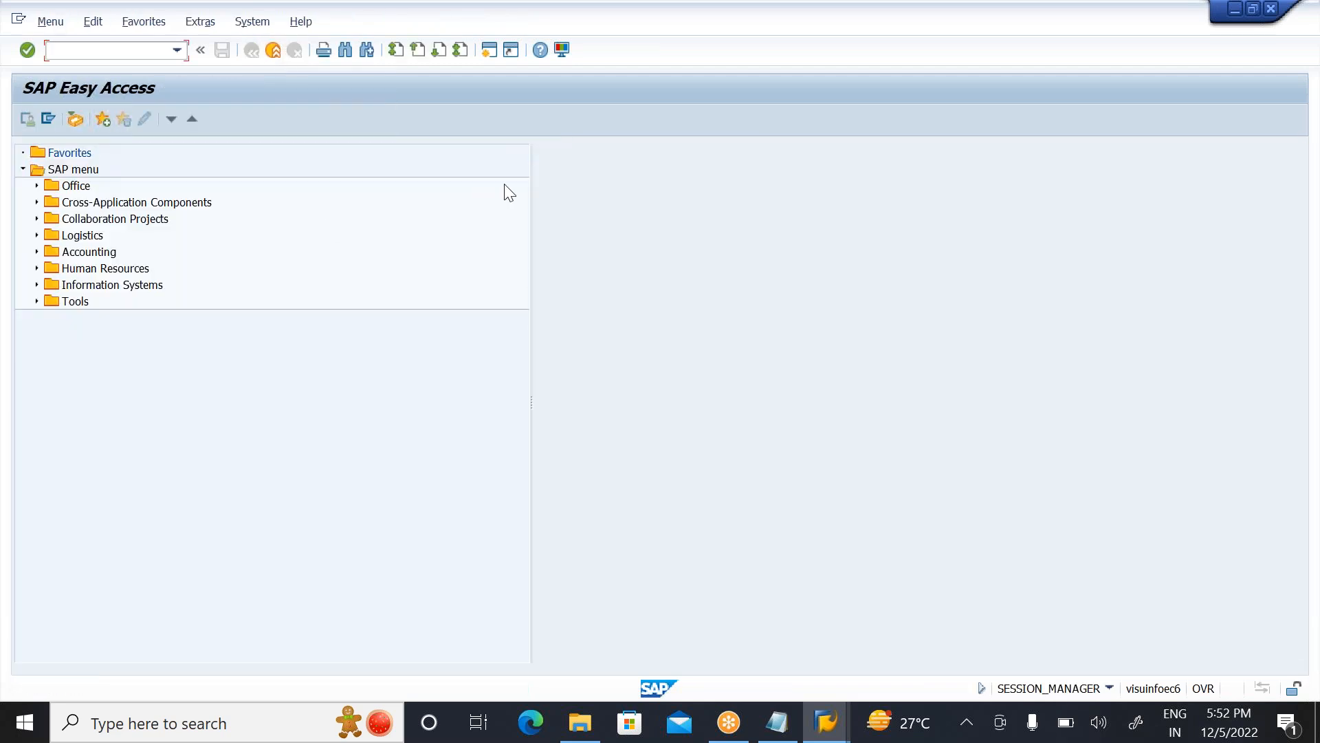
{"action": "left_click", "coordinate": [271, 56]}
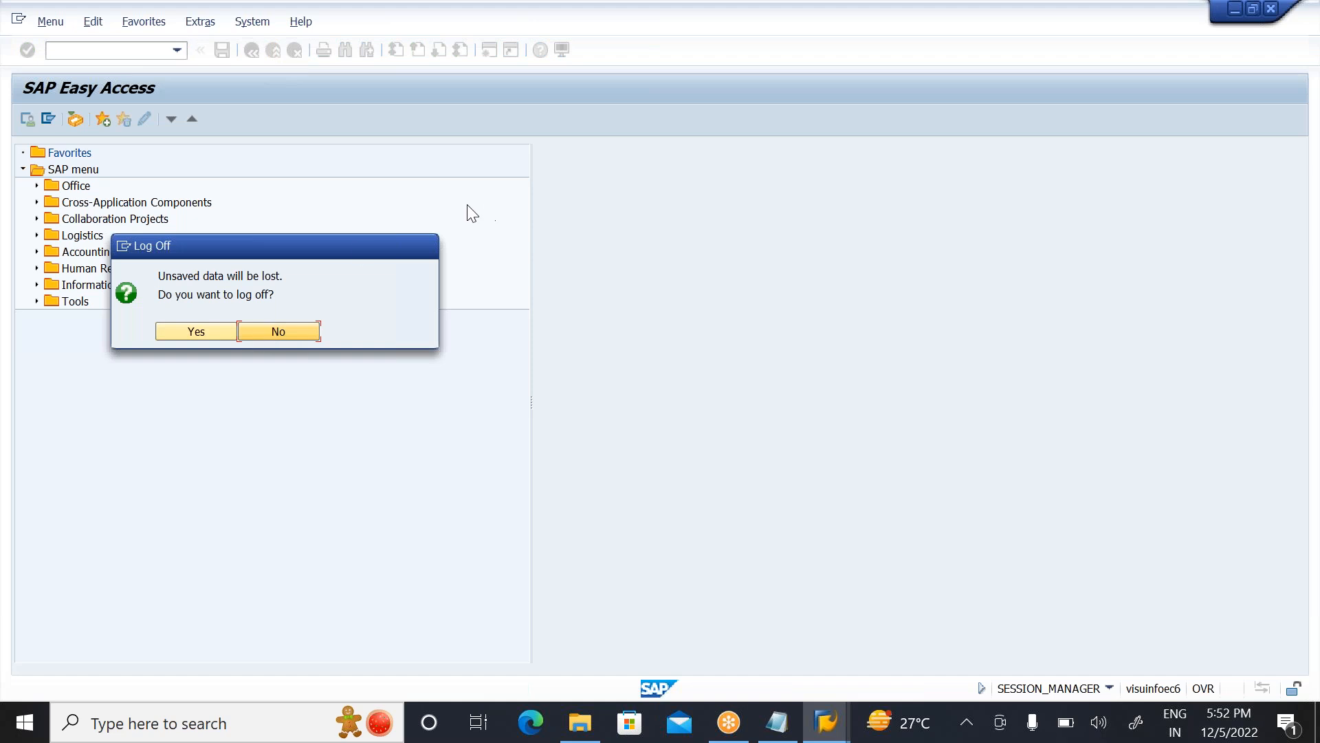
{"action": "left_click", "coordinate": [278, 331]}
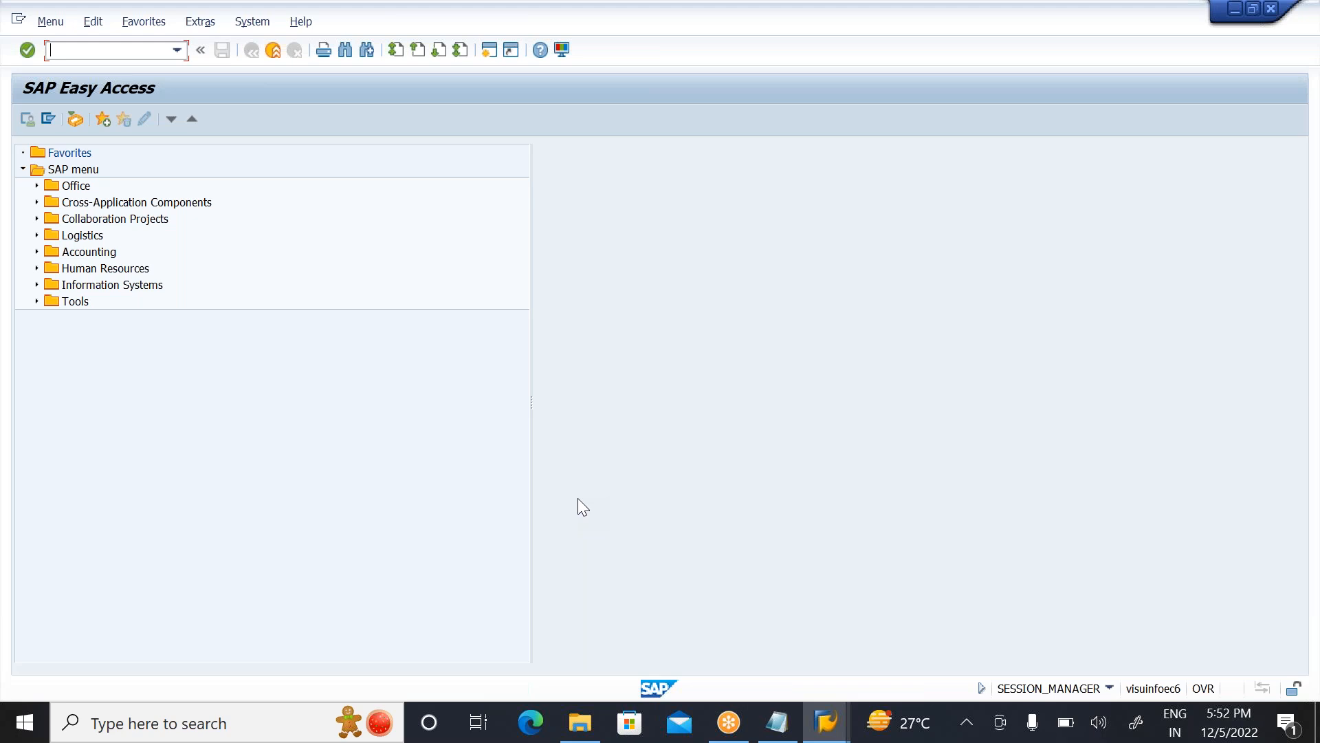
{"action": "left_click", "coordinate": [1292, 49]}
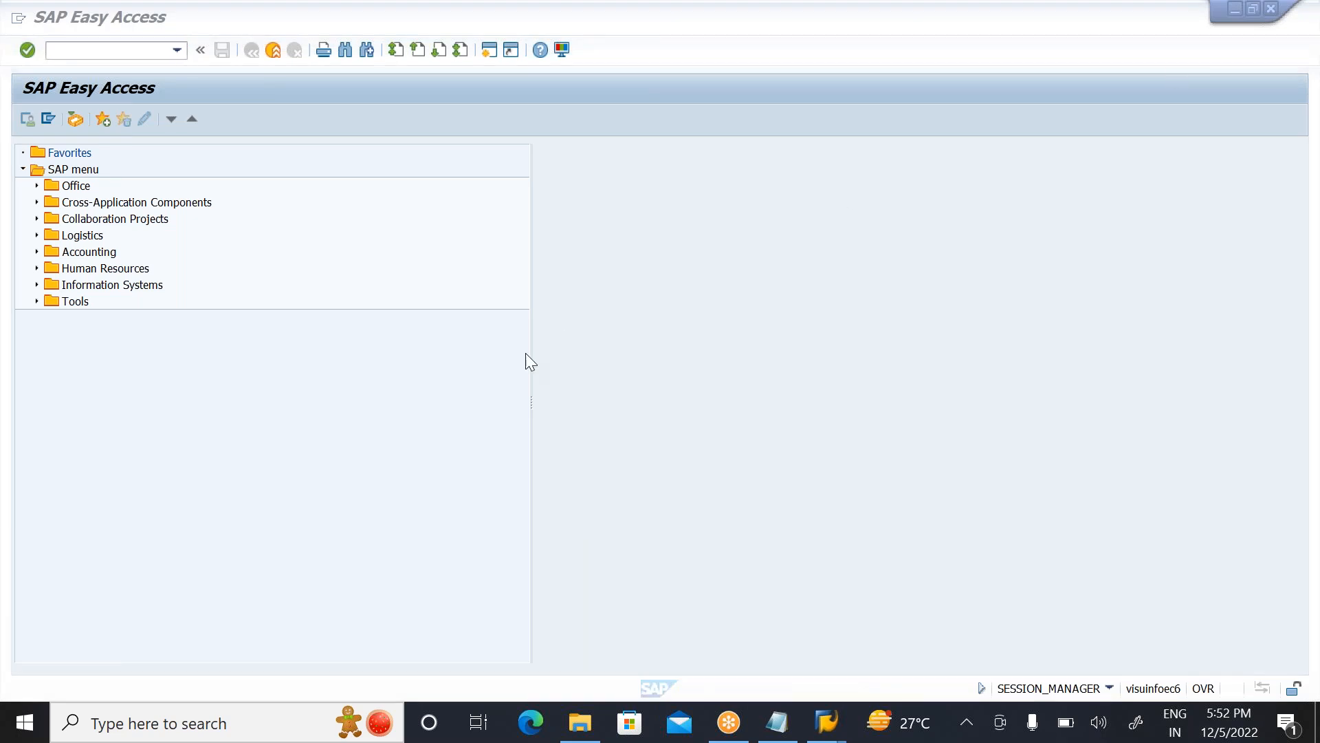